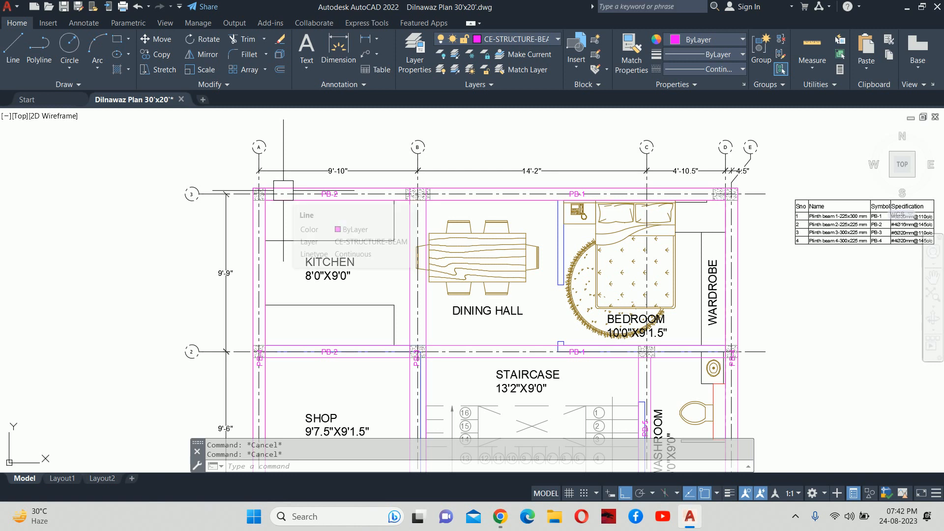
- Examine the drawing sheets and the plinth beam layout around the columns and gridlines of the beam plan
scroll(236, 172, "up", 4)
scroll(298, 206, "down", 15)
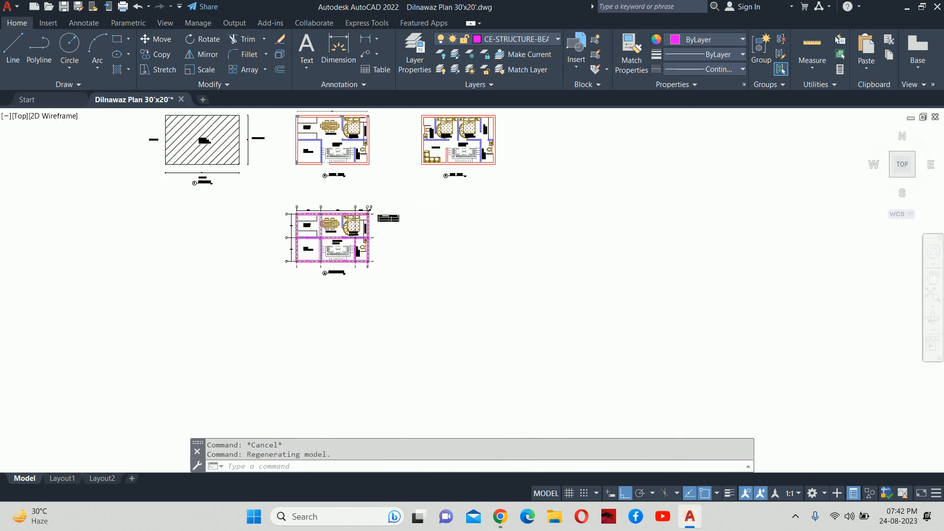
scroll(264, 197, "up", 6)
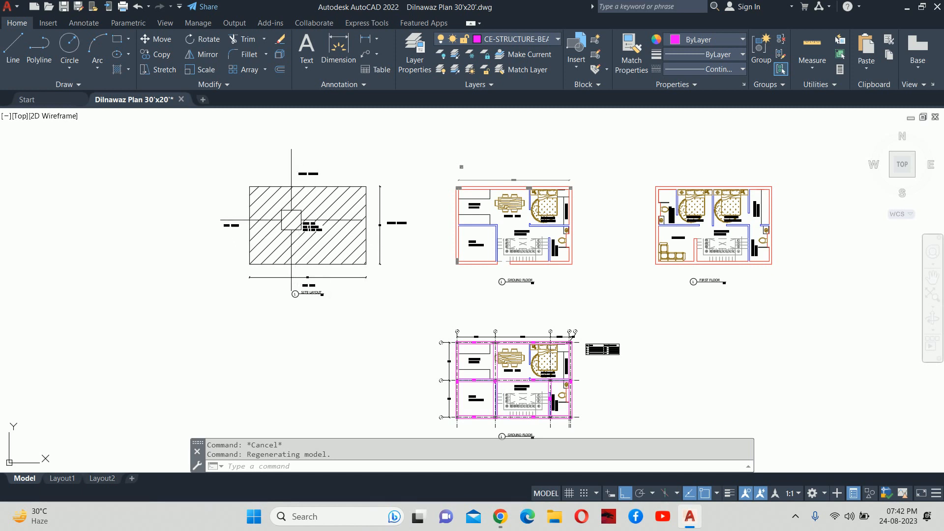
scroll(446, 333, "up", 6)
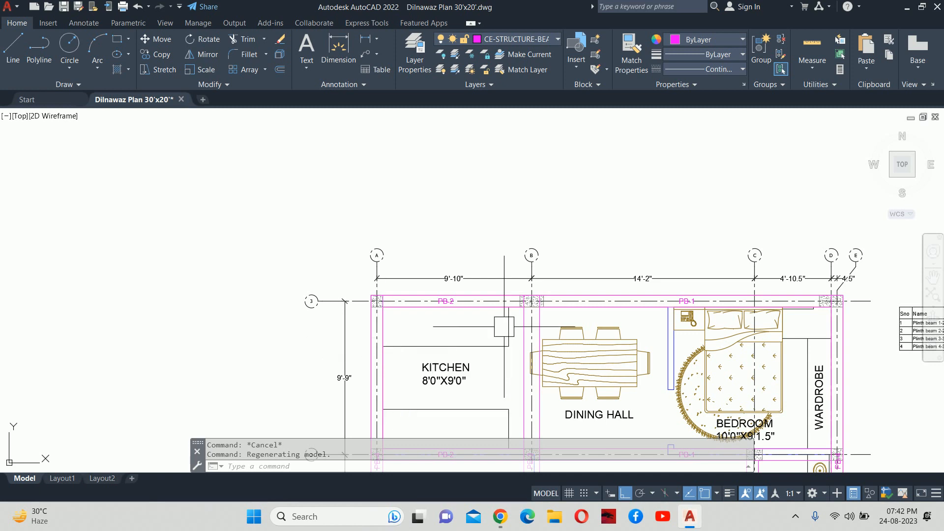
middle_click_drag(504, 327, 417, 285)
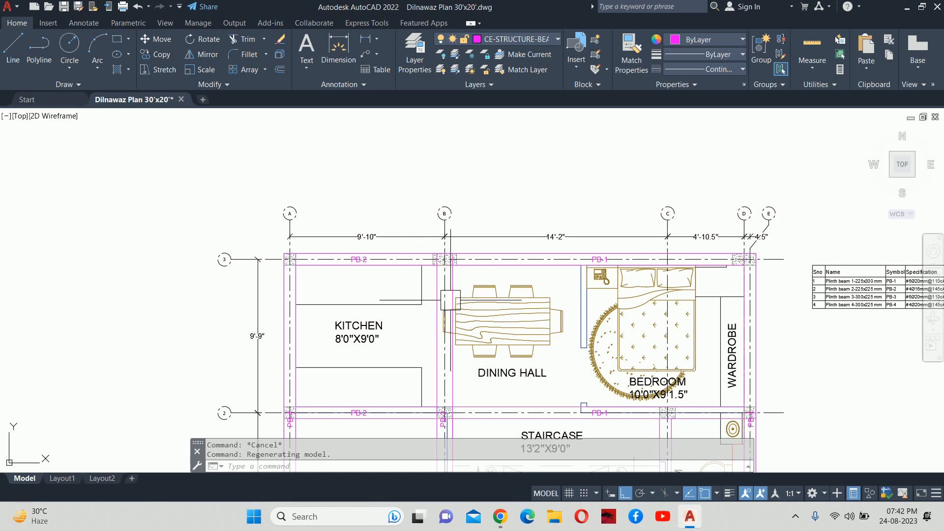
middle_click_drag(458, 327, 429, 220)
scroll(418, 299, "up", 6)
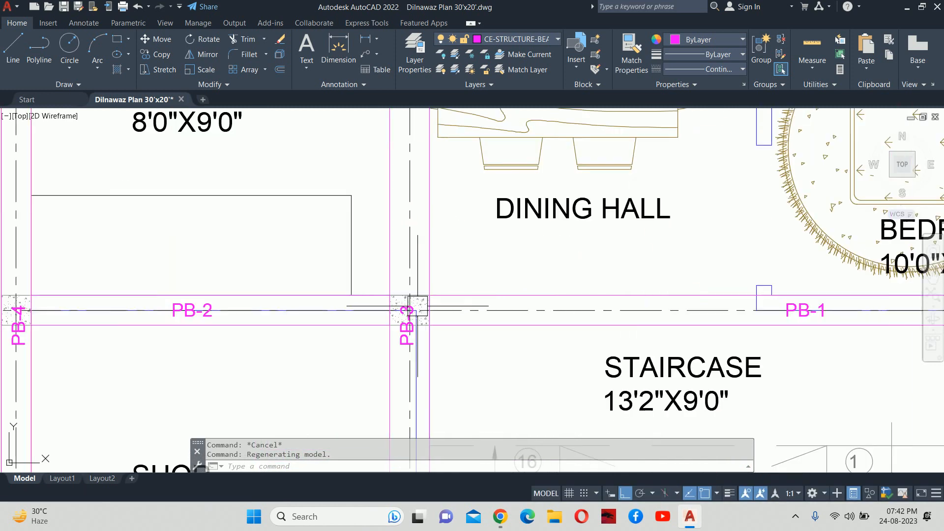
middle_click_drag(415, 304, 185, 274)
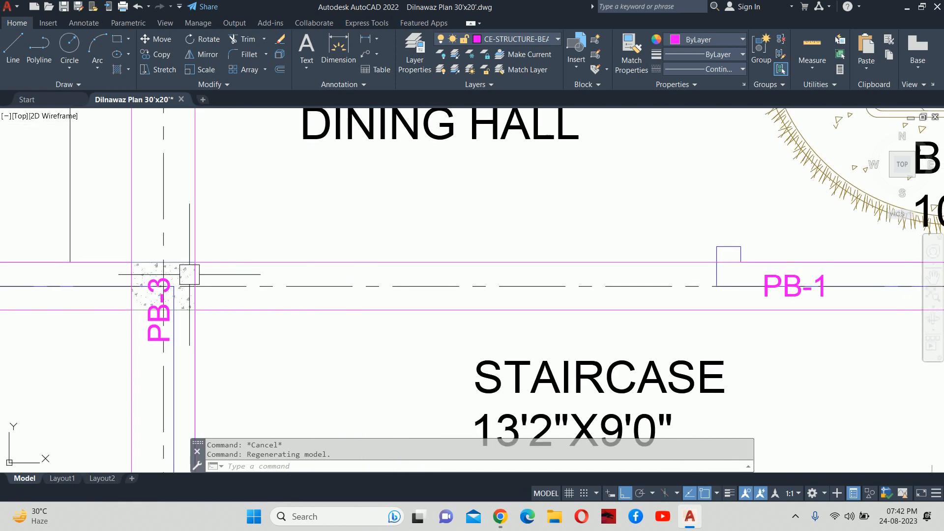
scroll(296, 300, "down", 4)
middle_click_drag(407, 287, 320, 287)
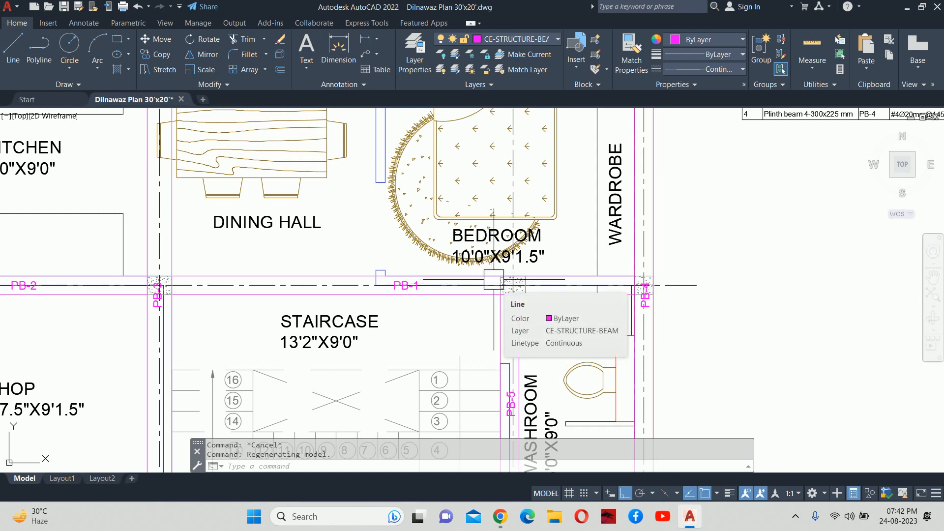
scroll(494, 279, "down", 5)
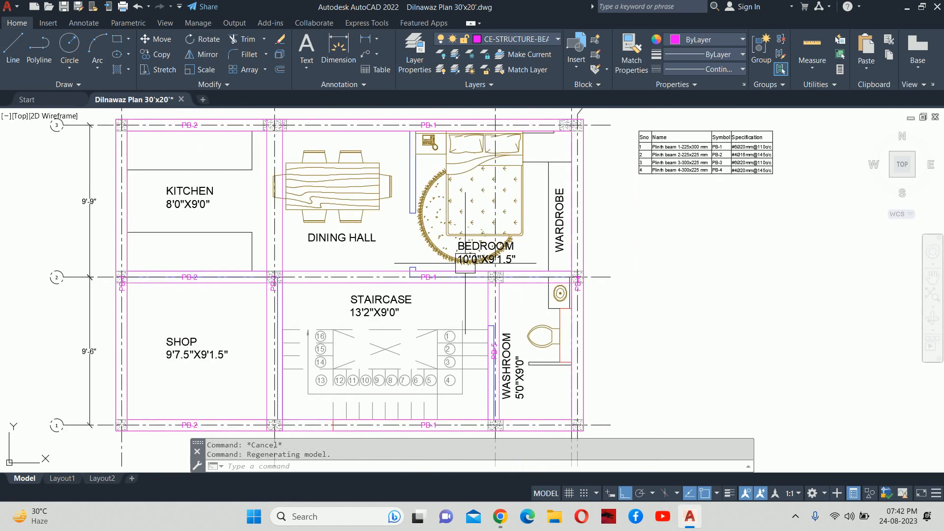
- Examine the plinth beam schedule table and the beams and columns around the kitchen
scroll(603, 182, "up", 8)
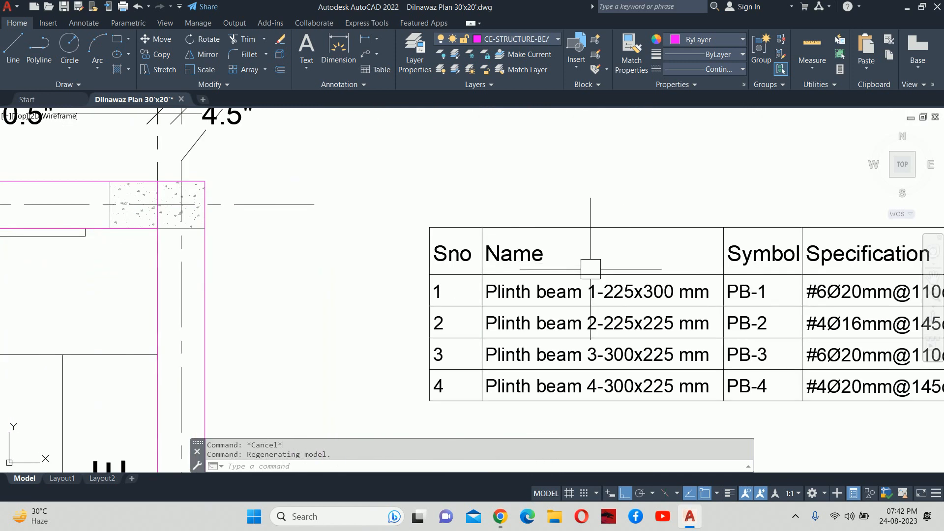
scroll(590, 295, "down", 6)
scroll(504, 254, "down", 3)
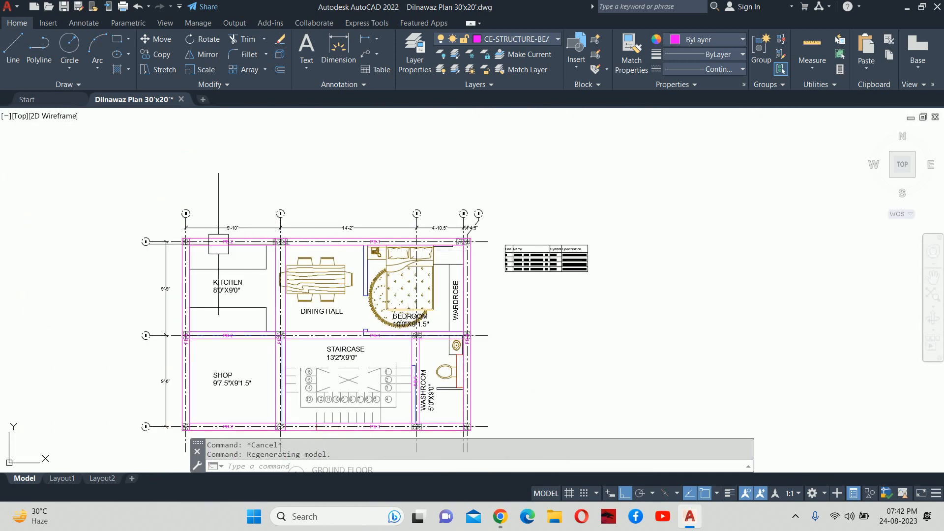
scroll(192, 271, "up", 8)
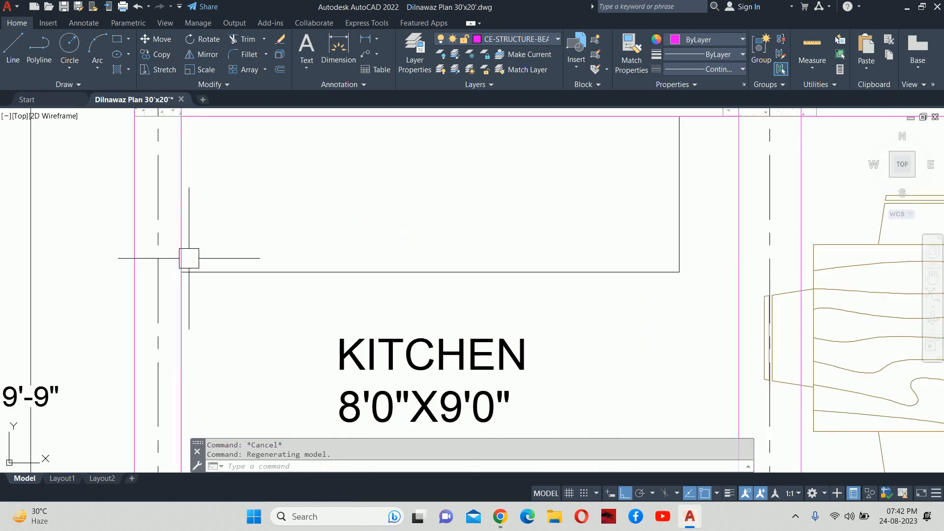
middle_click_drag(165, 186, 183, 246)
scroll(197, 275, "down", 10)
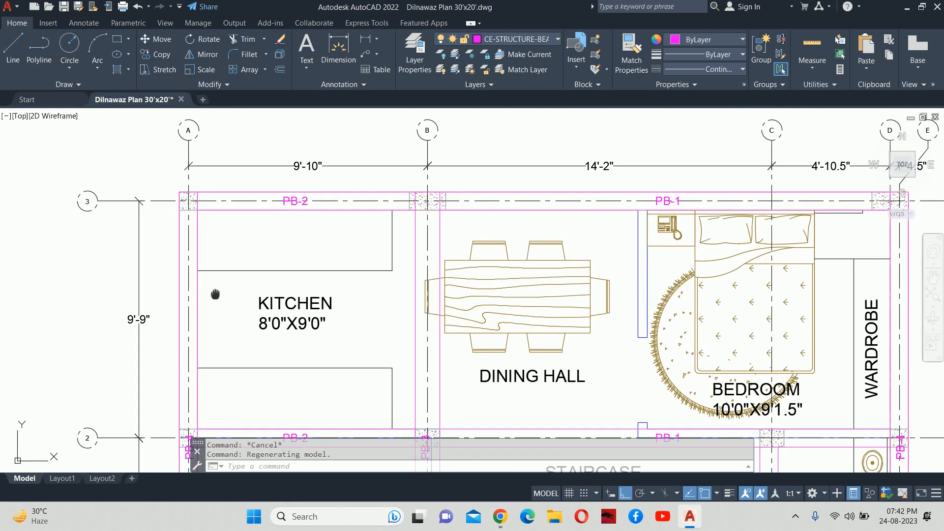
scroll(384, 280, "up", 3)
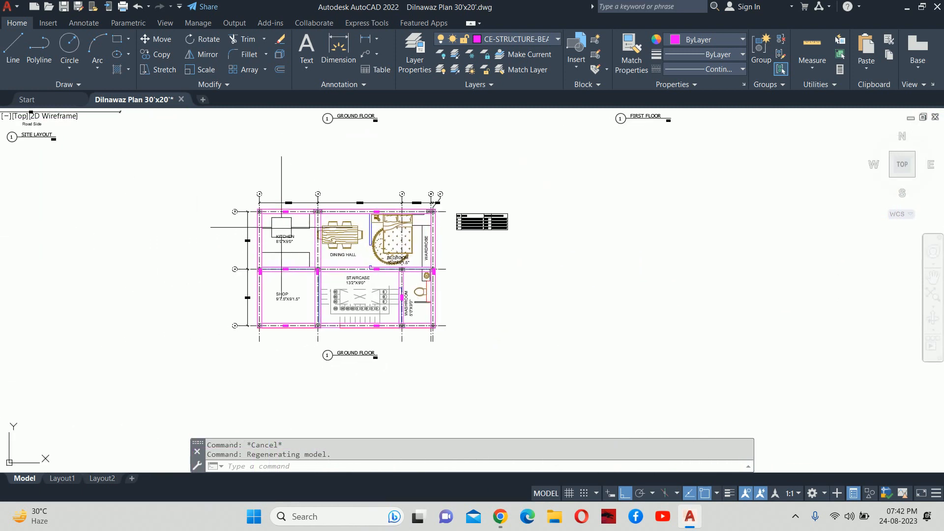
scroll(253, 214, "up", 4)
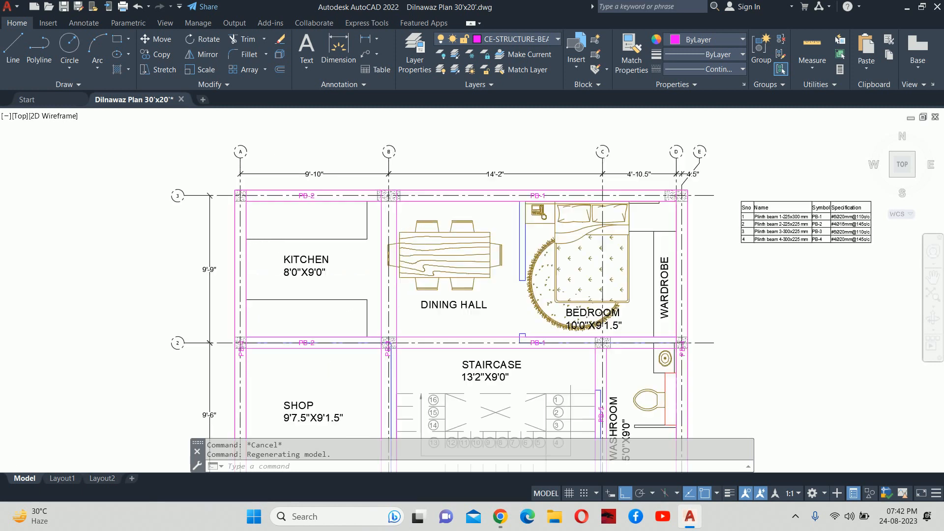
scroll(251, 212, "down", 1)
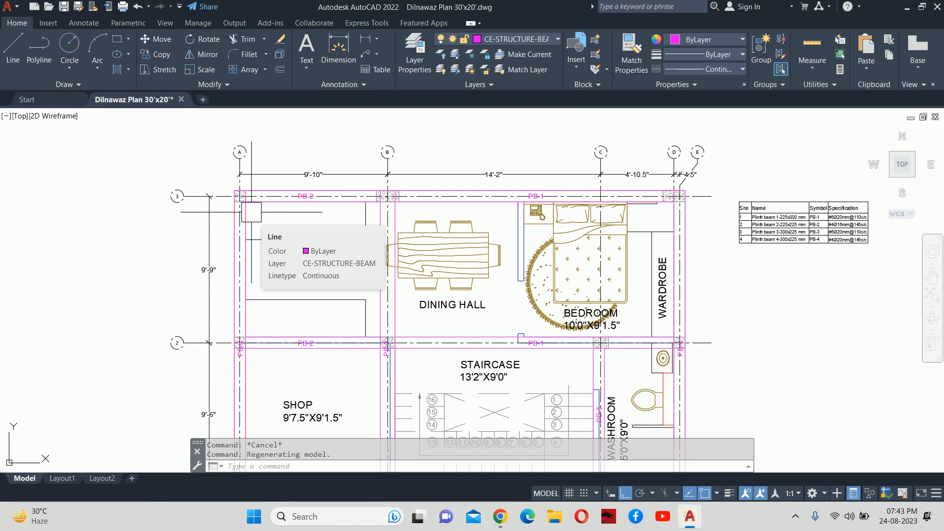
key("Escape")
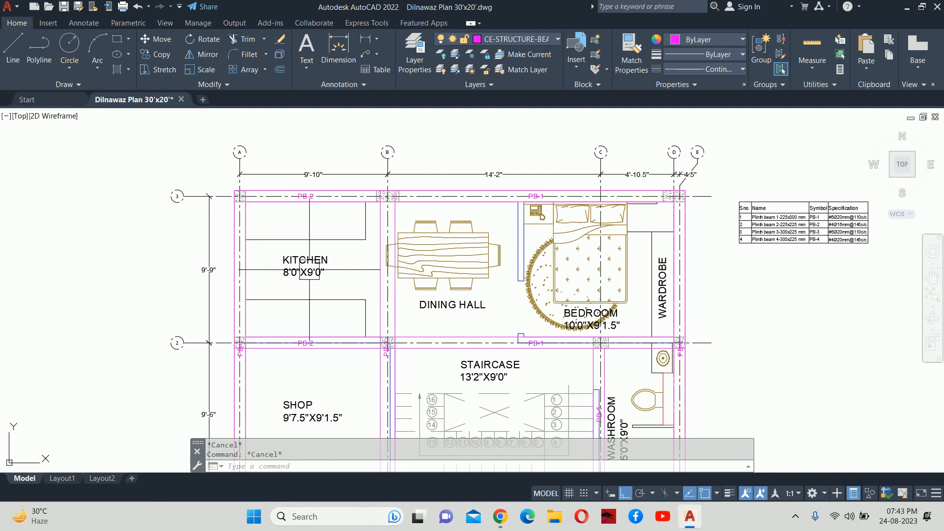
type("layoff")
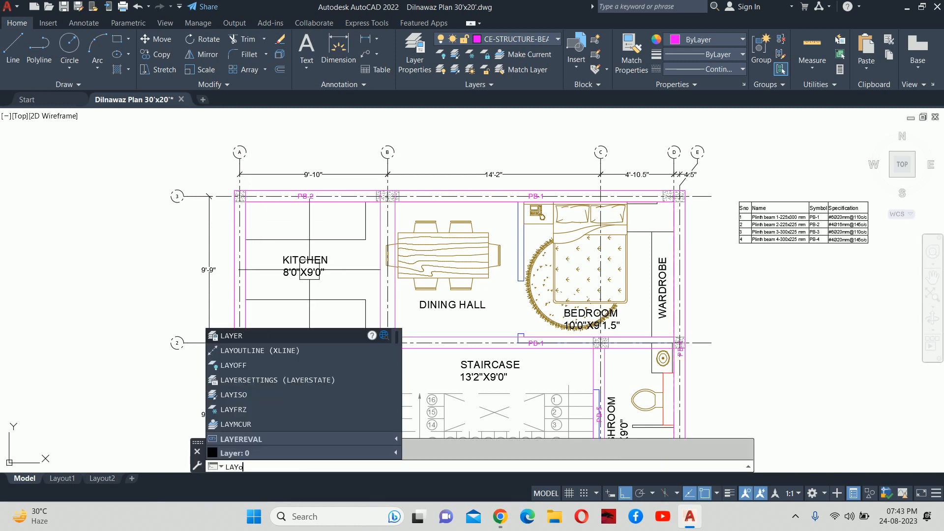
key("Return")
scroll(376, 254, "up", 4)
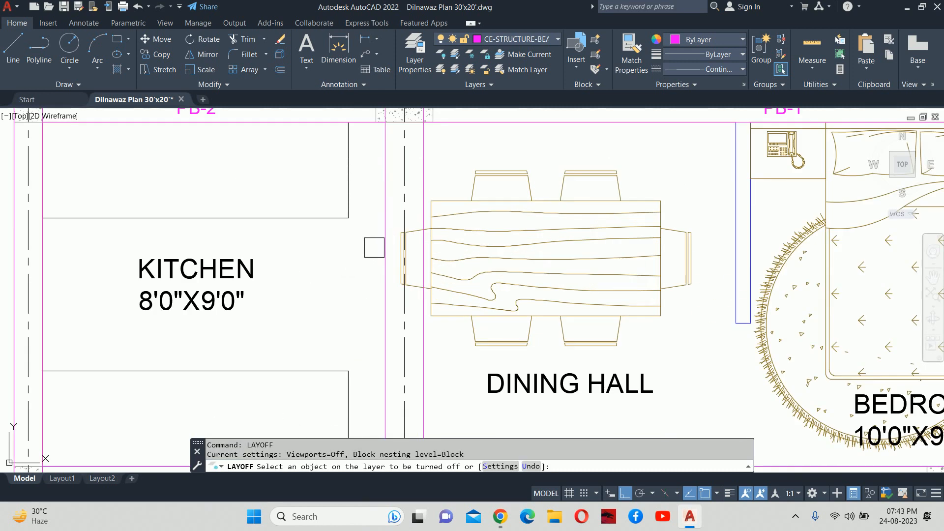
left_click(375, 210)
key("Escape")
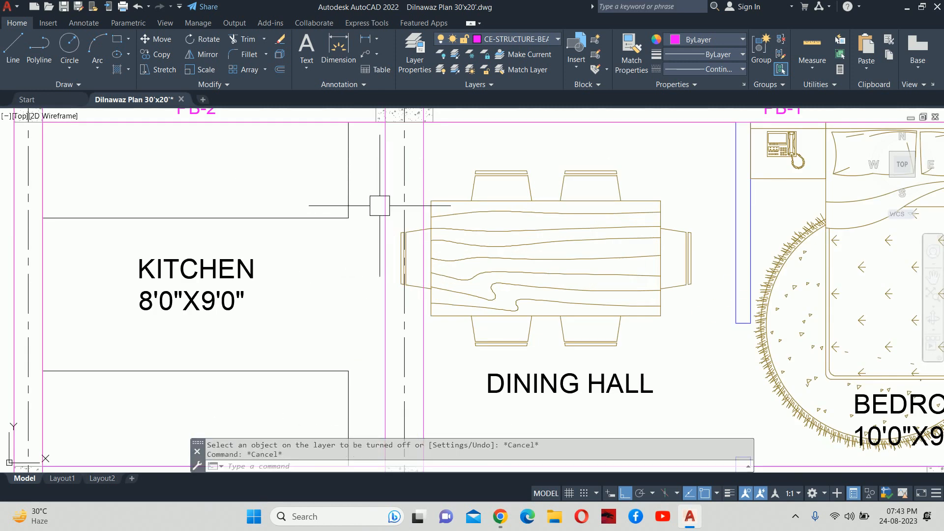
- Make layer 0 the current layer and close the layer manager
type("la")
key("Return")
double_click(290, 192)
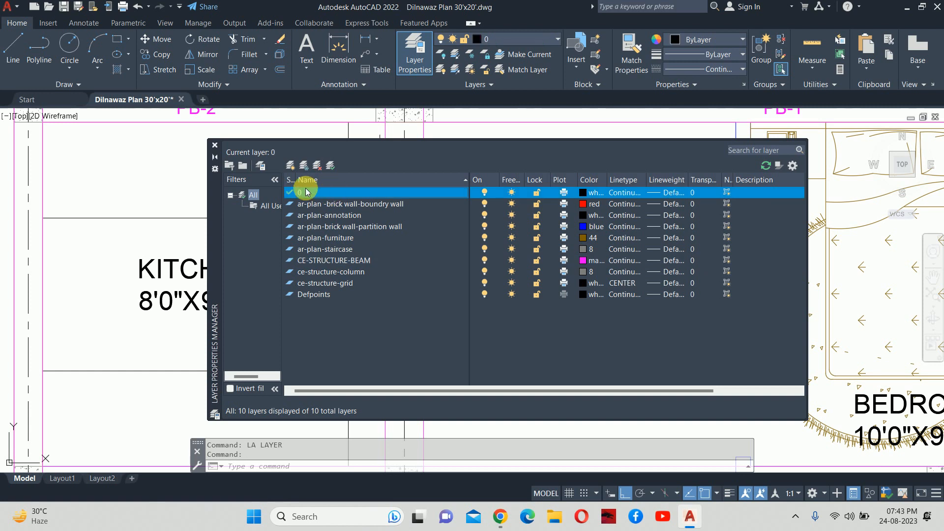
left_click(215, 145)
key("Escape")
key("Escape")
- Turn off the CE-STRUCTURE-BEAM, ar-plan-furniture and ce-structure-grid layers by picking a beam line, the dining furniture and a gridline
type("l")
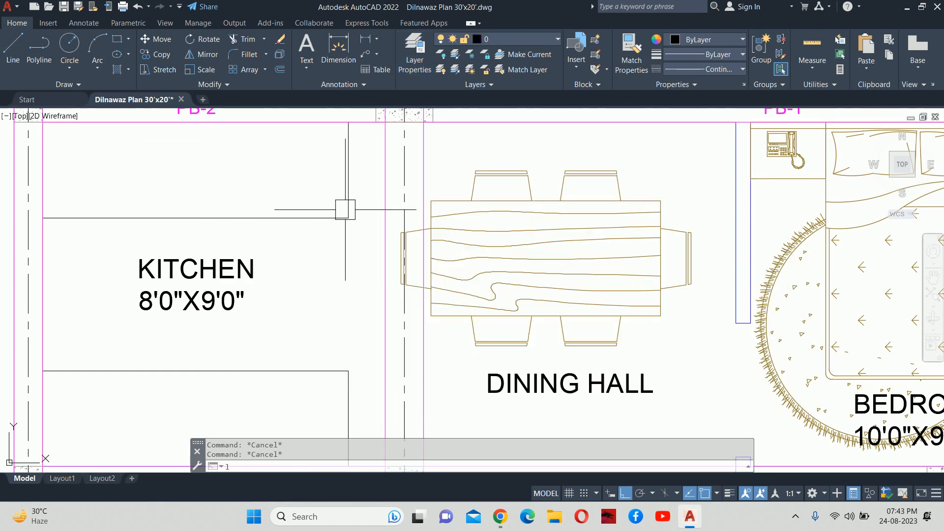
type("ayoff")
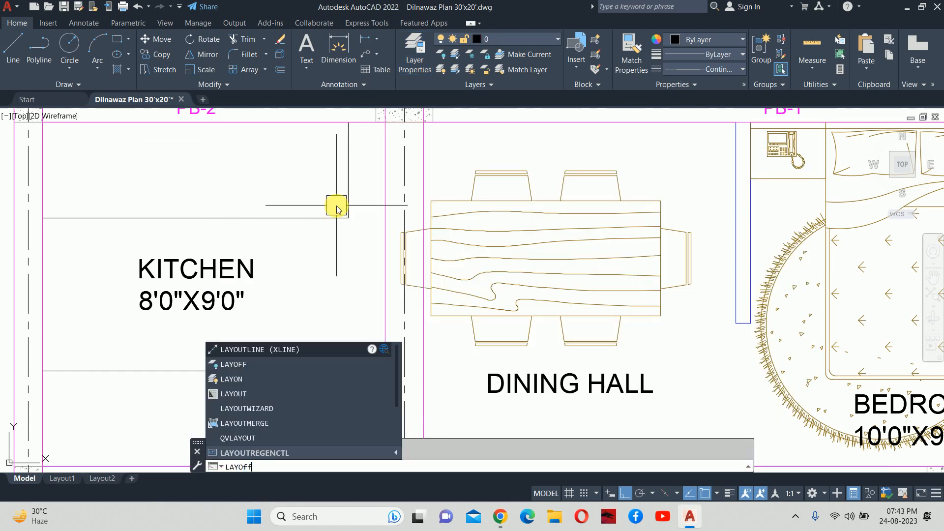
key("Return")
left_click(383, 268)
left_click(437, 273)
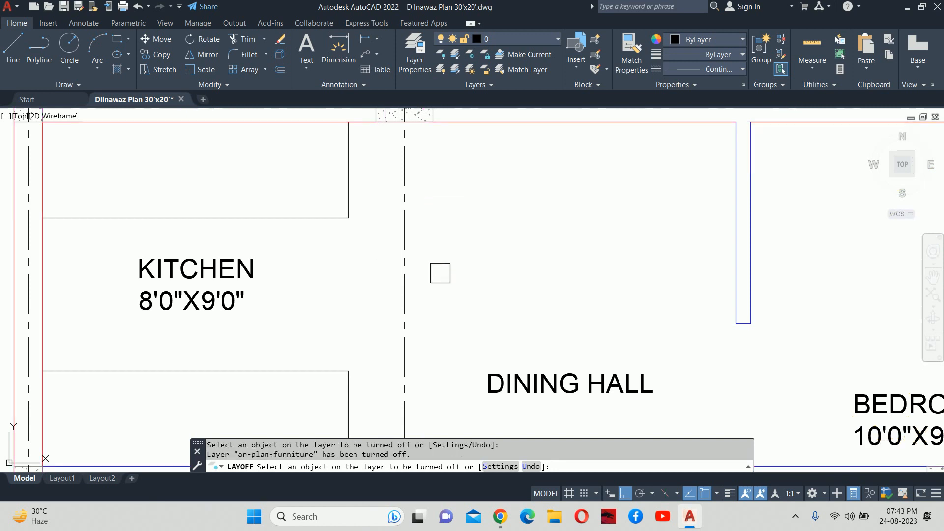
scroll(442, 275, "down", 4)
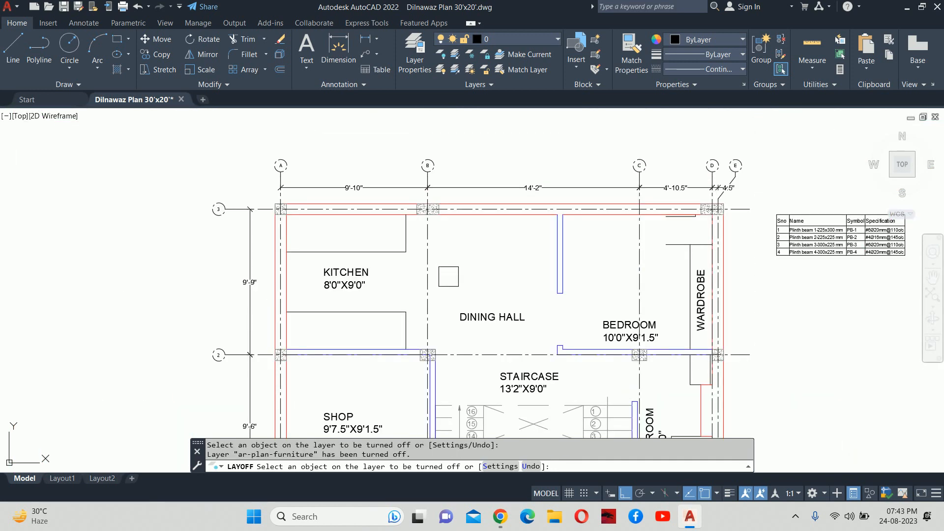
left_click(438, 276)
left_click(427, 278)
key("Escape")
key("Escape")
- Create a new layer named ce-structure-footings
scroll(428, 275, "down", 3)
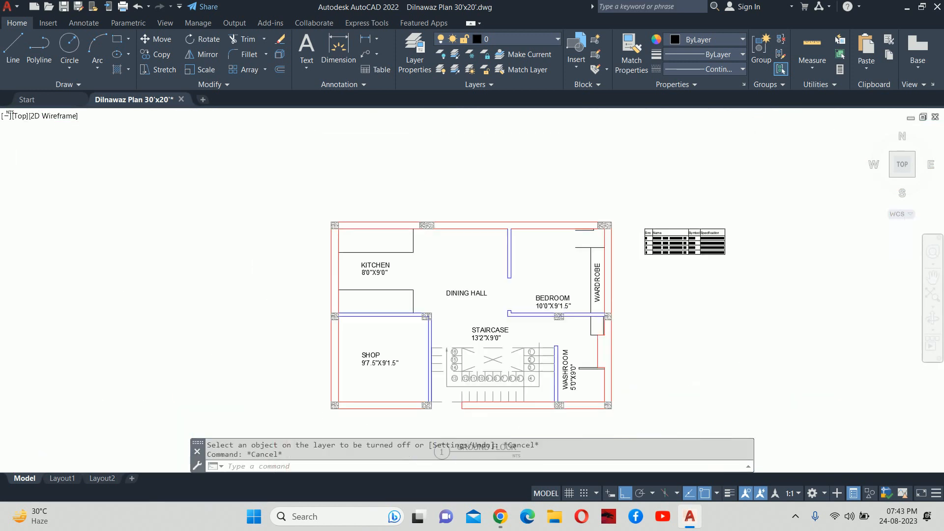
scroll(430, 258, "down", 2)
middle_click_drag(431, 256, 384, 221)
key("Escape")
scroll(413, 234, "up", 2)
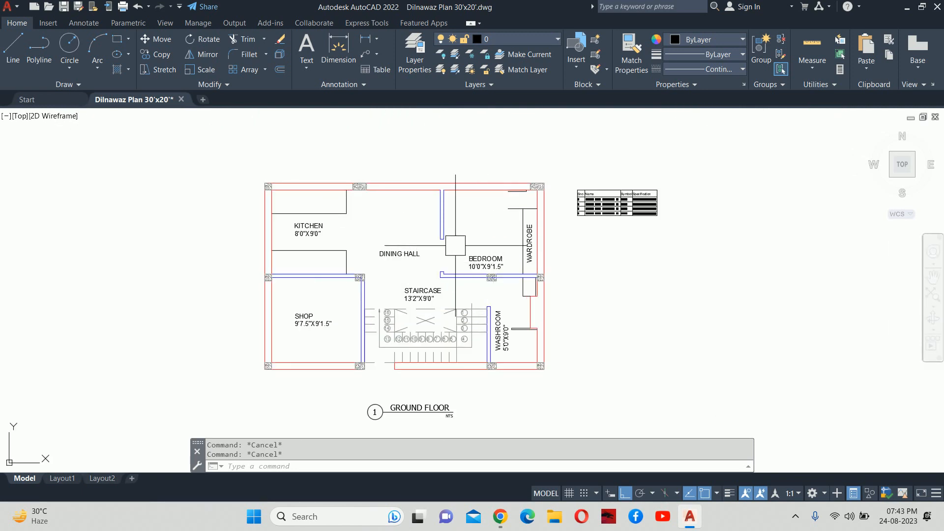
type("la")
key("Return")
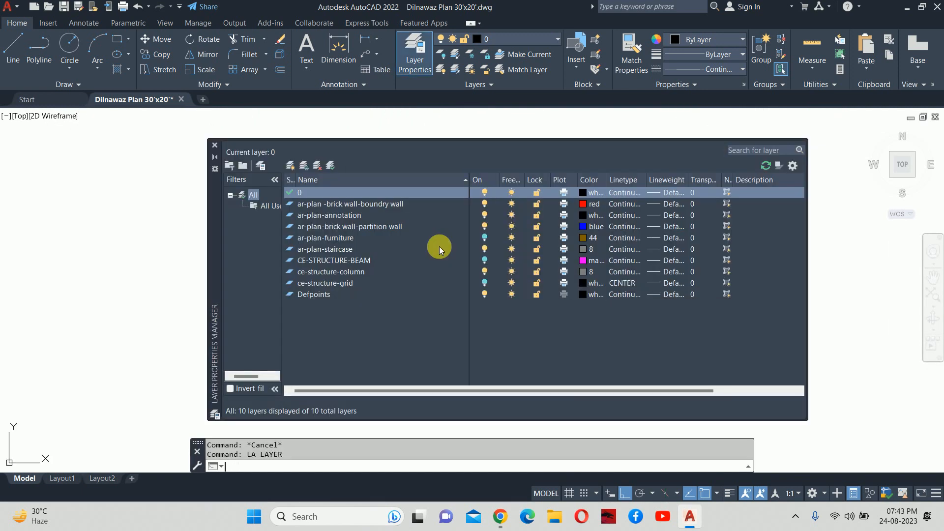
left_click(290, 165)
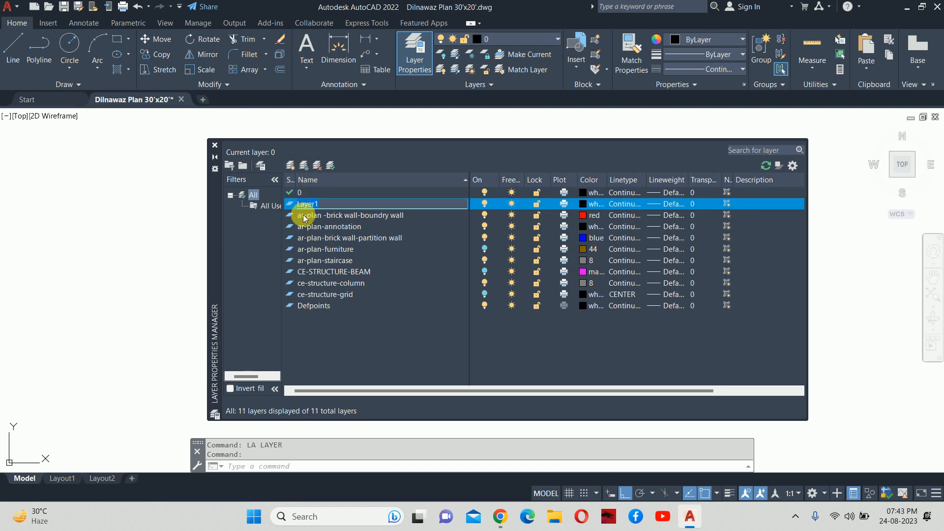
type("c")
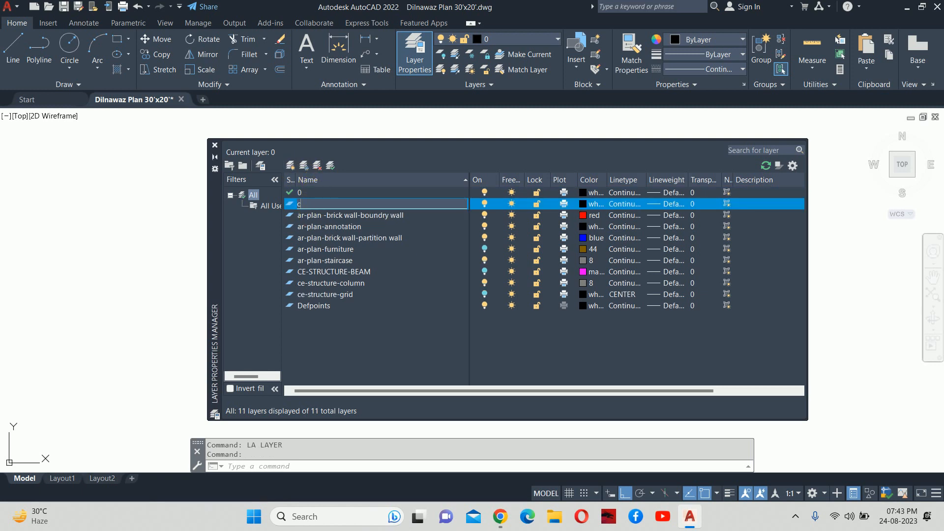
type("e-structure-footings")
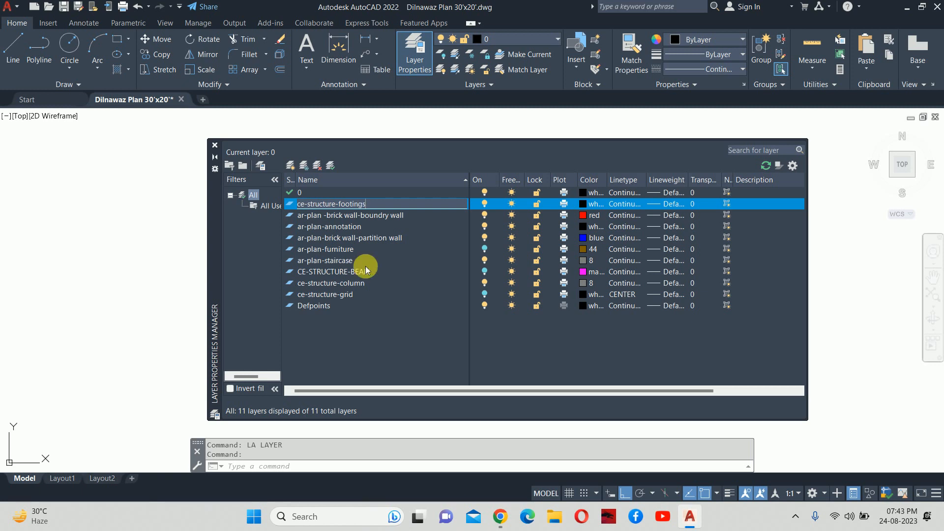
- Assign index colour 106 to the ce-structure-footings layer, make it current and close the layer manager
left_click(583, 203)
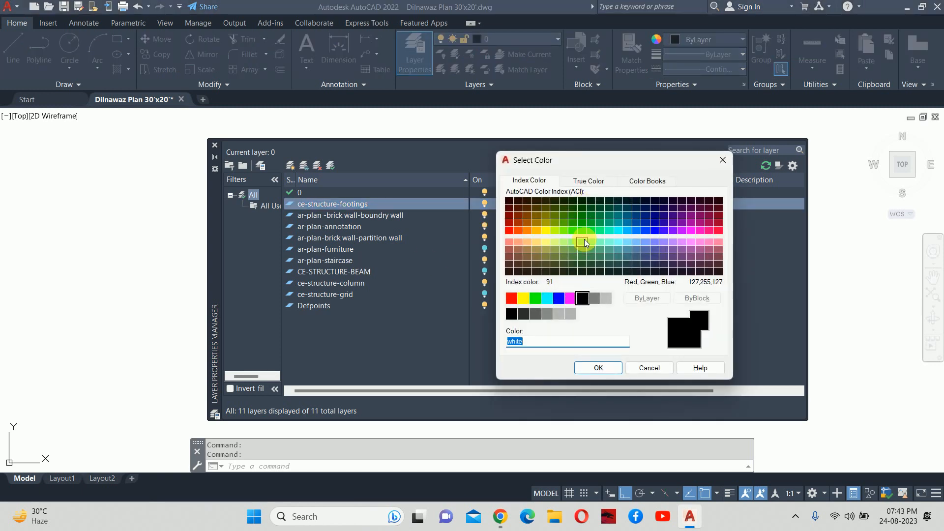
left_click(594, 209)
left_click(598, 368)
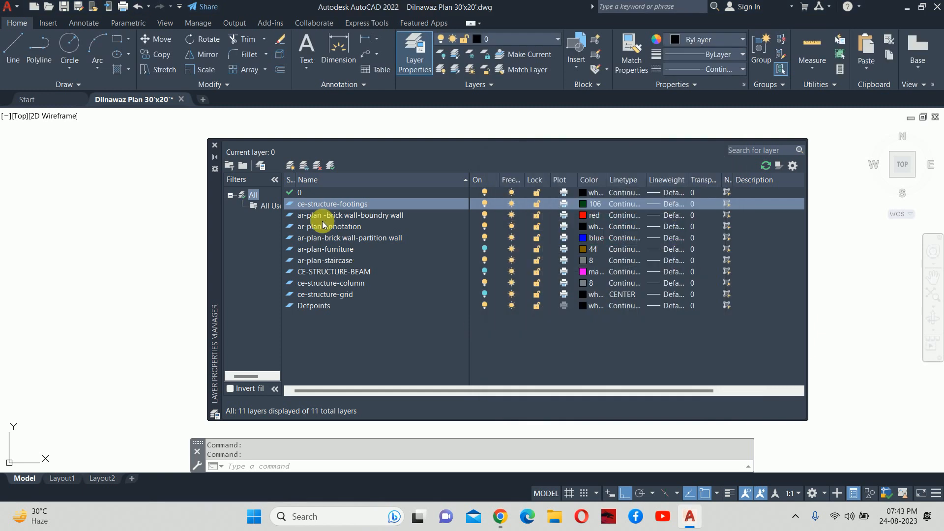
double_click(291, 204)
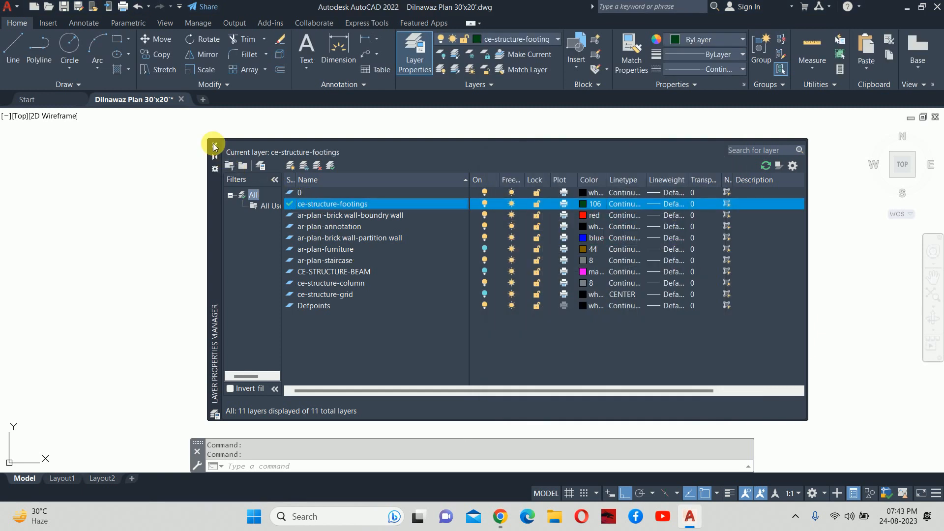
left_click(215, 145)
- Turn off the ar-plan-annotation layer by picking one of its objects in the kitchen area
type("lay")
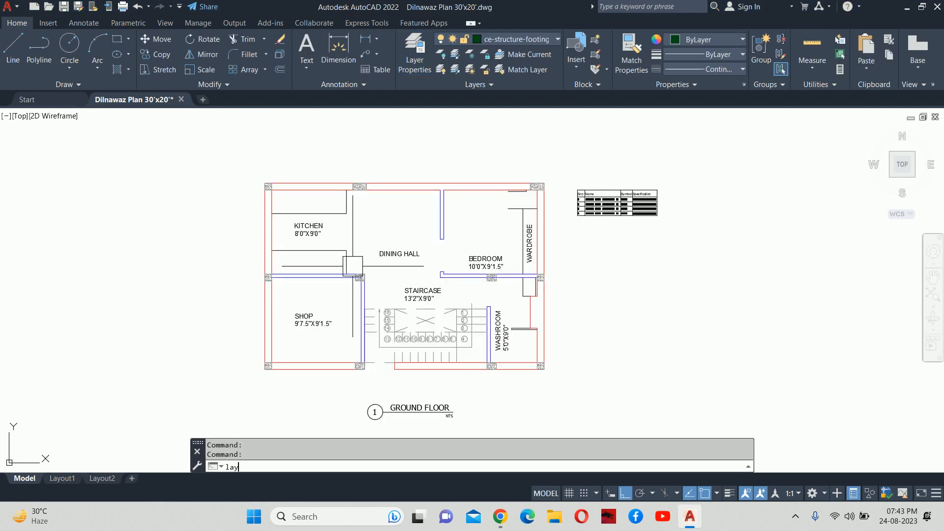
type("off")
key("Return")
left_click(331, 258)
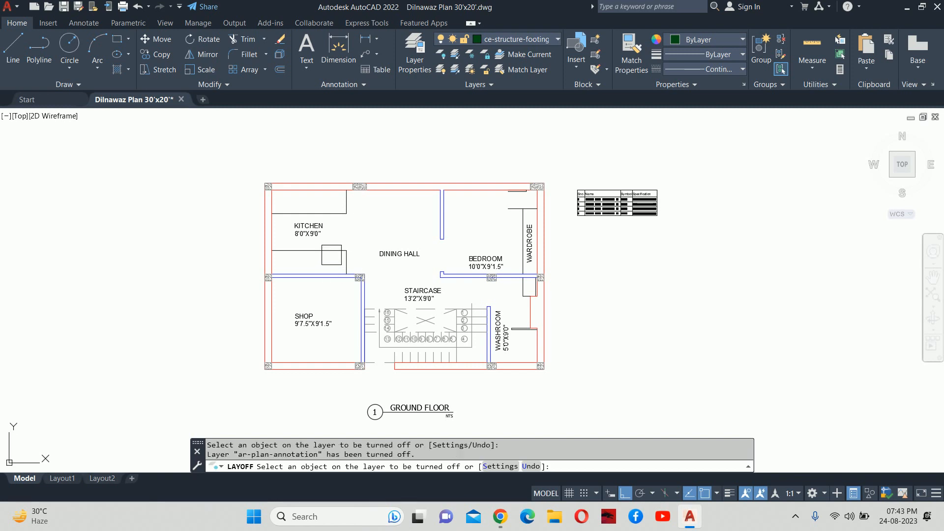
key("Escape")
key("Escape")
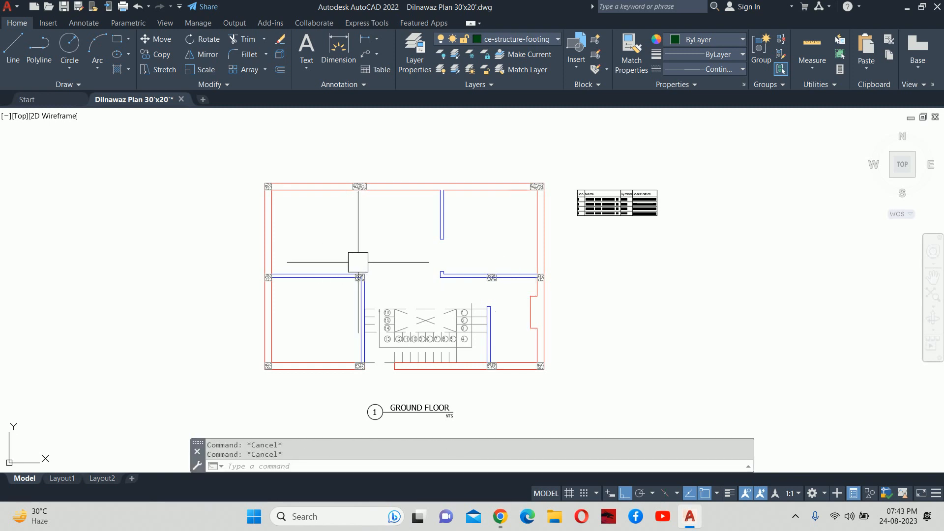
- Set the global linetype scale factor to 5
type("lts")
key("Return")
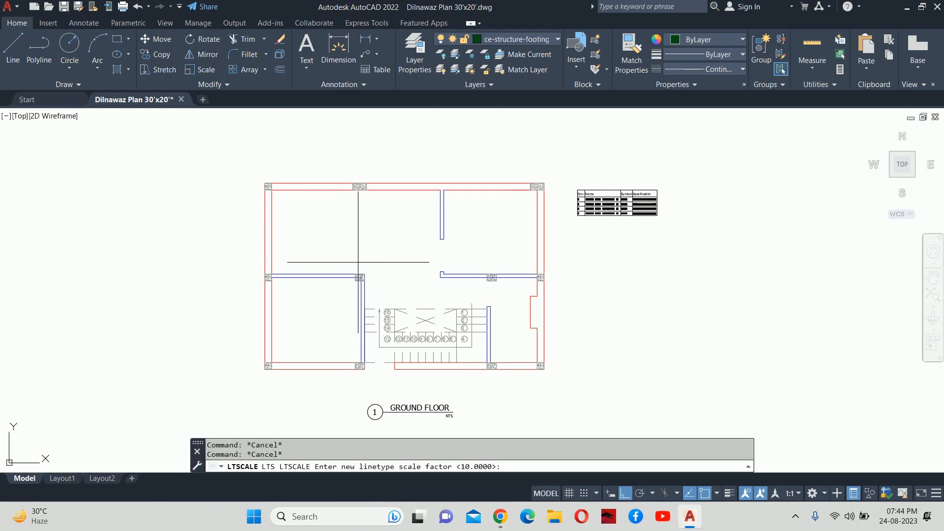
type("5")
key("Return")
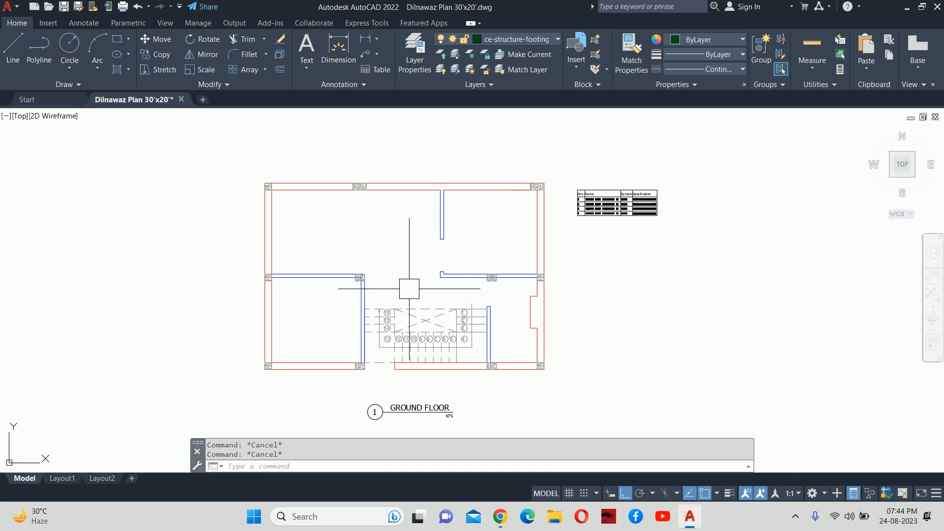
scroll(402, 216, "up", 2)
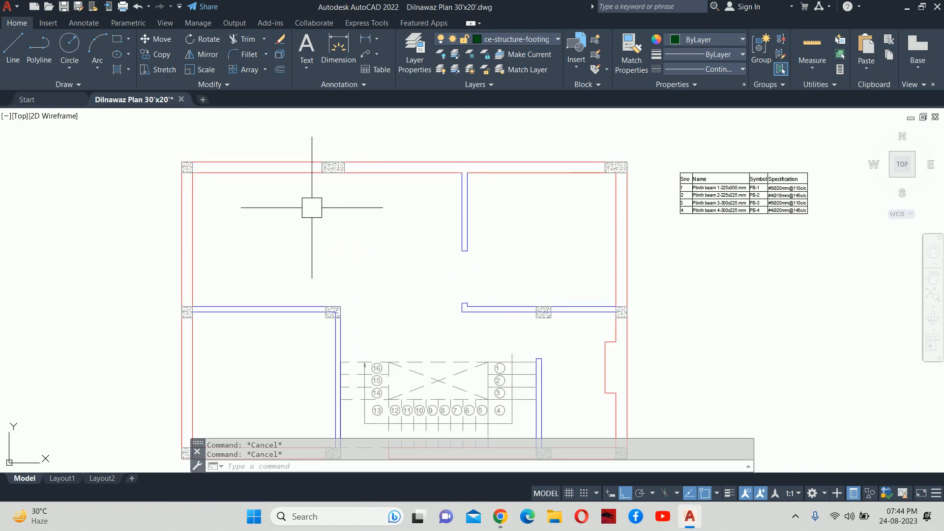
type("rec")
key("Return")
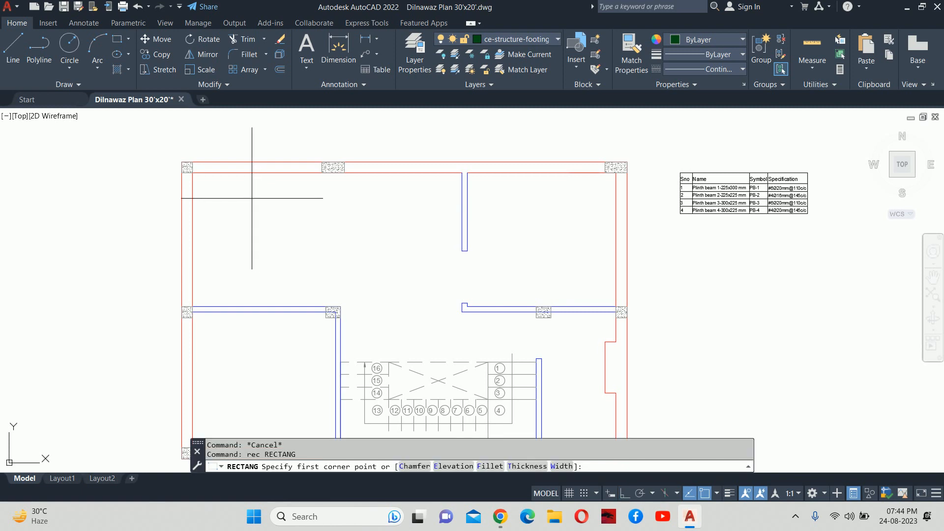
middle_click_drag(257, 201, 301, 197)
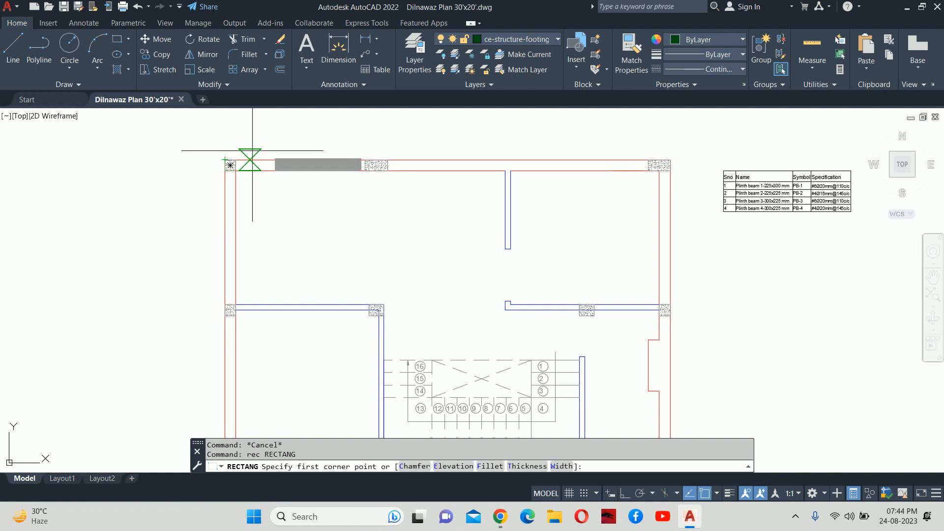
key("Escape")
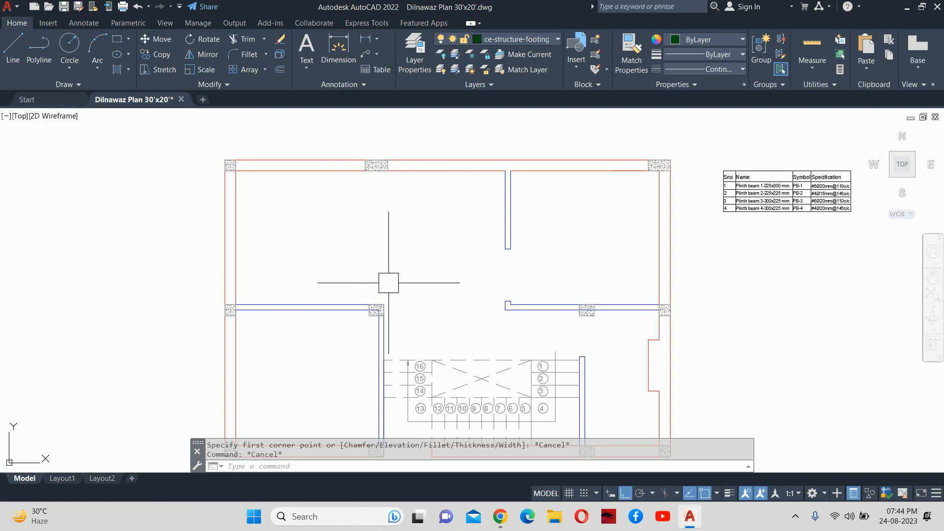
key("Escape")
- Draw a 36 by 36 inch square footing in the empty space just west of the ground floor plan
scroll(382, 301, "down", 4)
type("rec")
key("Return")
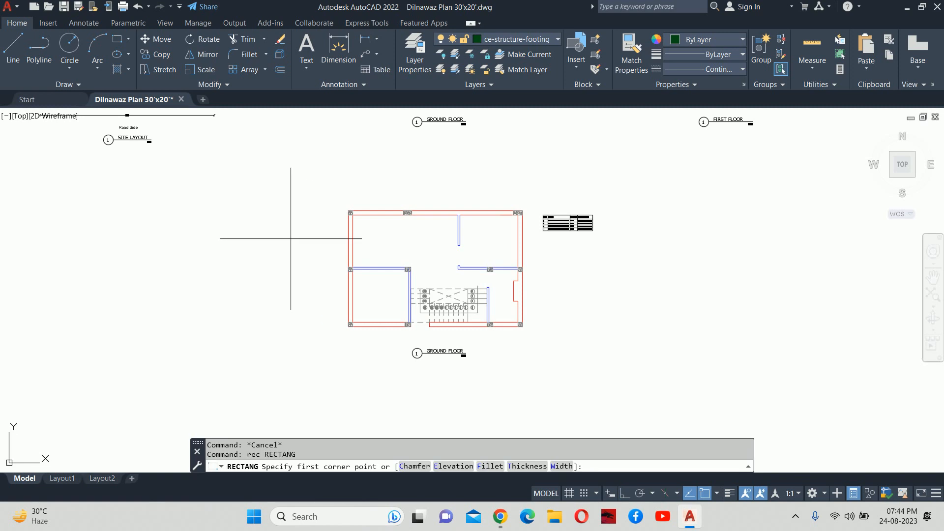
left_click(291, 216)
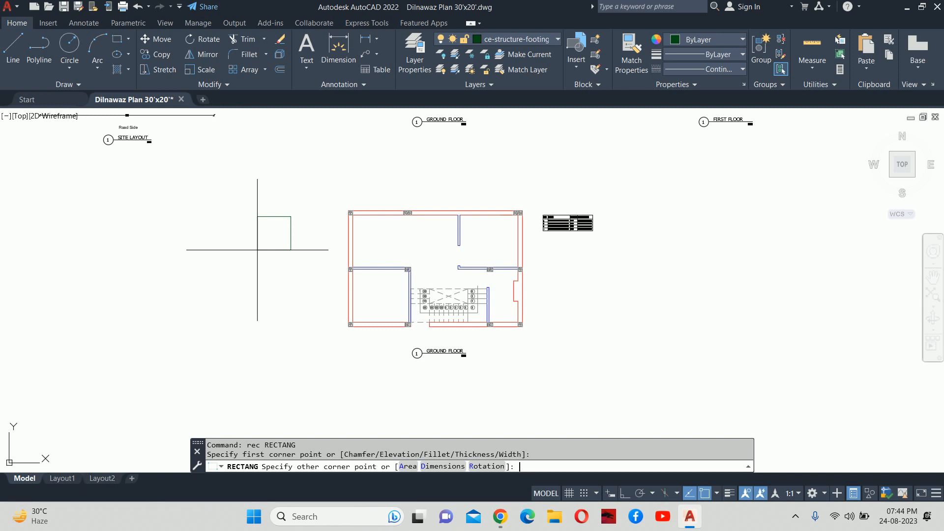
type("d")
key("Return")
type("36")
key("Return")
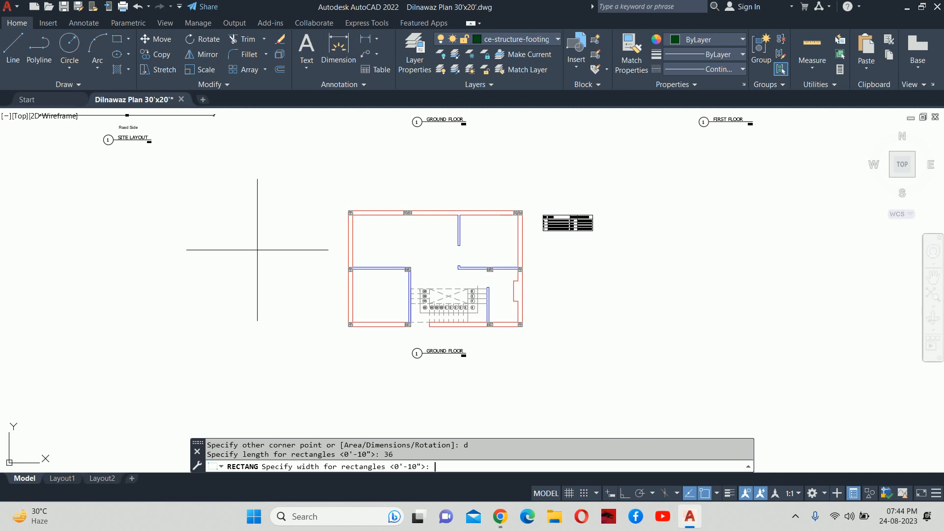
type("36")
key("Return")
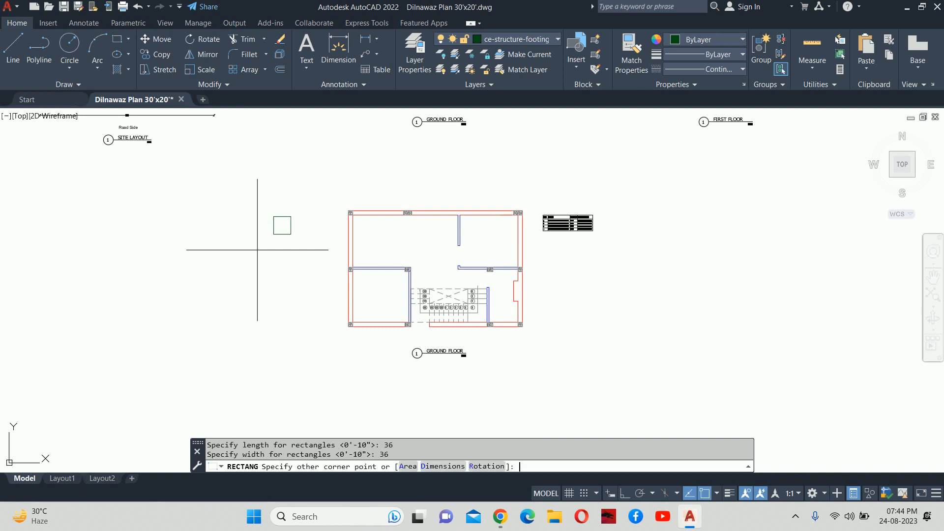
key("Escape")
scroll(295, 228, "up", 6)
key("Escape")
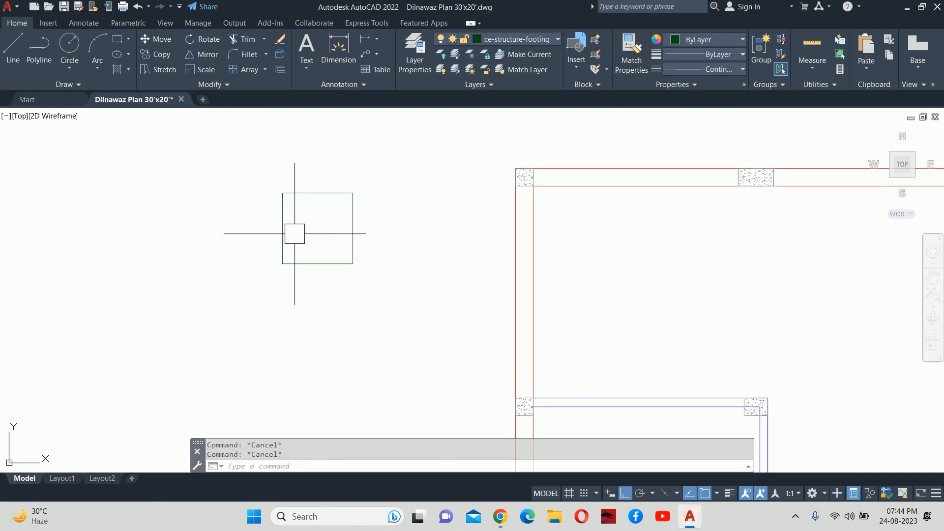
- Copy the square footing horizontally to the west, leaving a gap between the two squares
middle_click_drag(293, 236, 321, 217)
type("co")
key("Return")
left_click(316, 230)
key("Return")
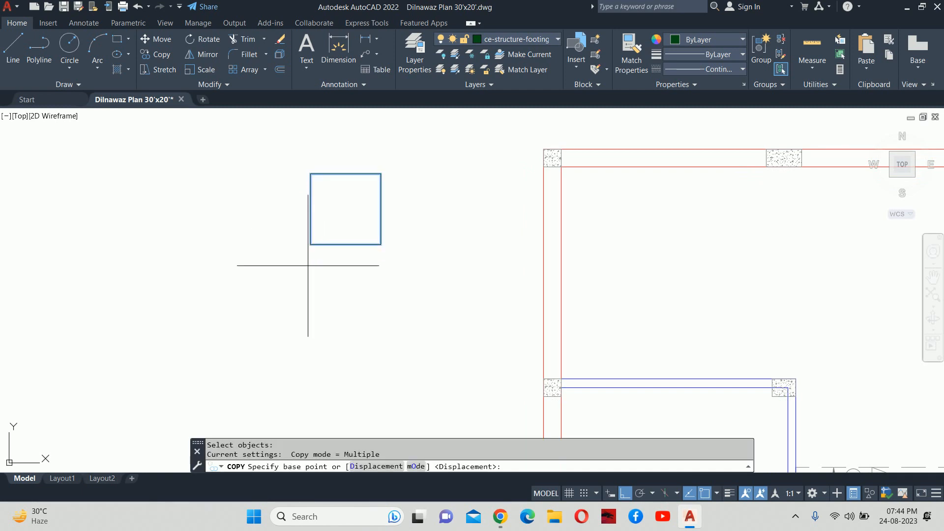
left_click(310, 264)
left_click(146, 276)
key("Escape")
key("Escape")
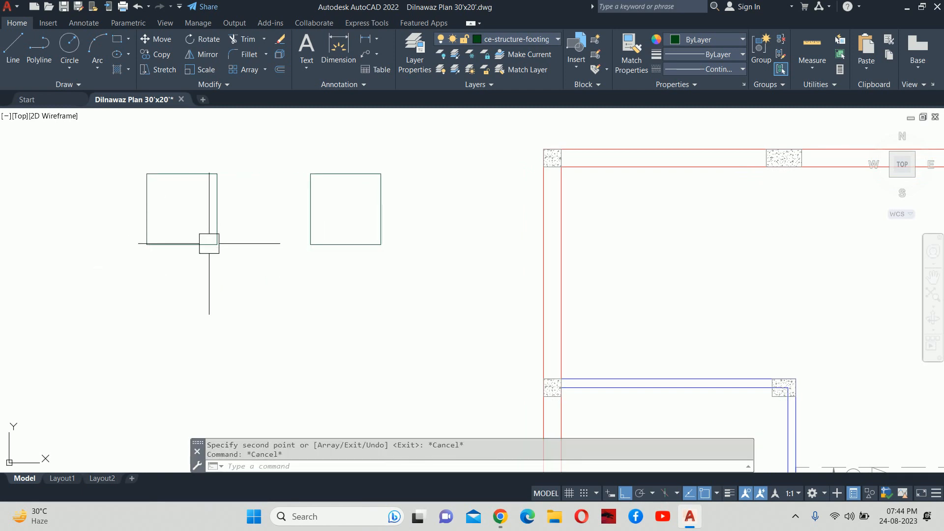
- Stretch the west edge of the copied square outward until the footing is about twice as long as it is wide
left_click(211, 244)
left_click(146, 209)
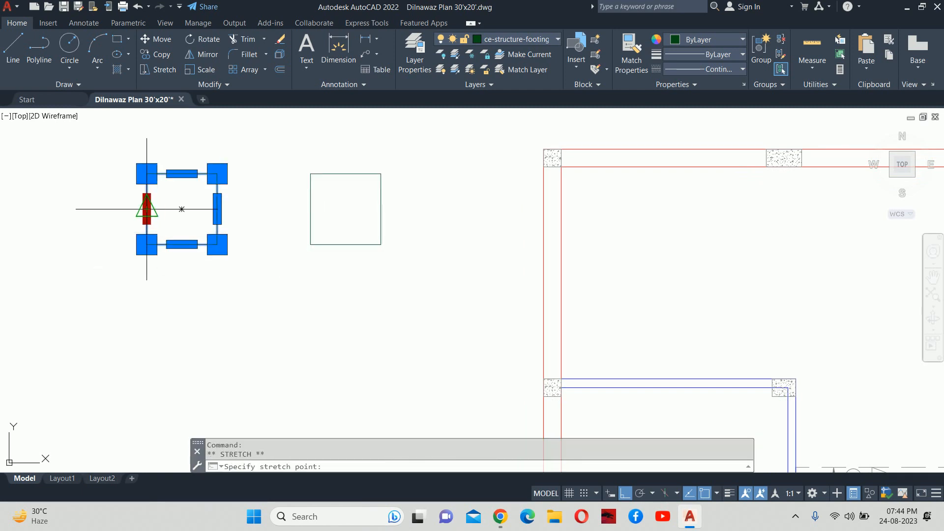
left_click(77, 217)
key("Escape")
key("Escape")
- Try to draw a rectangle 4' long and 36" wide below the two footings, entering both dimensions
middle_click_drag(198, 251, 223, 268)
scroll(342, 272, "down", 2)
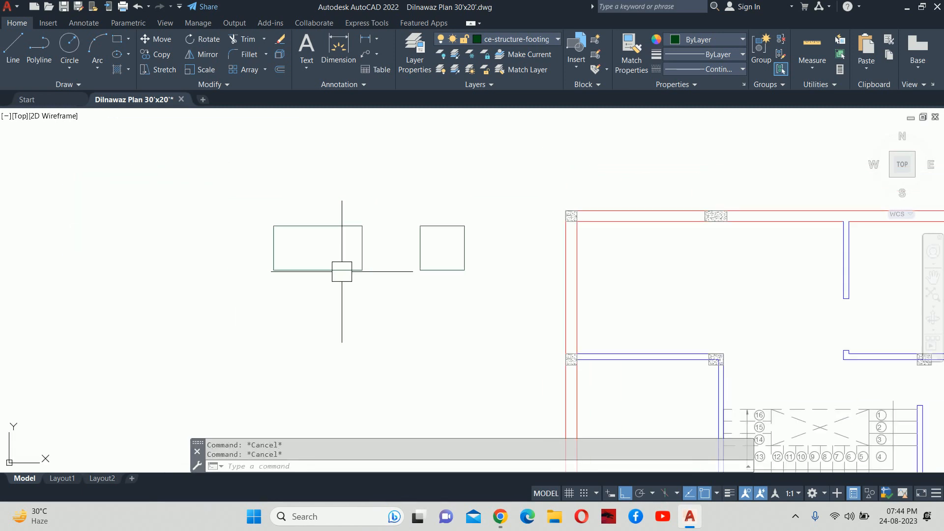
scroll(354, 291, "down", 2)
middle_click_drag(354, 291, 327, 232)
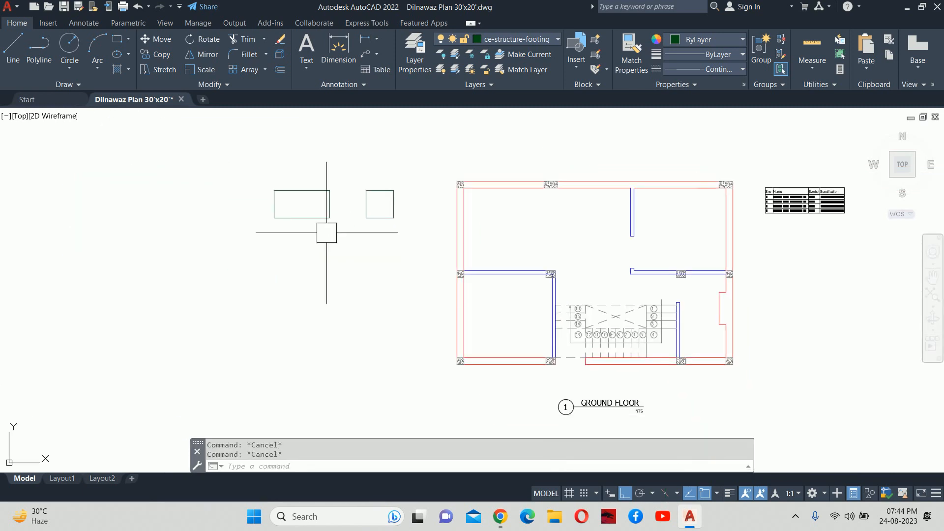
type("rec")
key("Return")
scroll(363, 259, "up", 2)
left_click(349, 249)
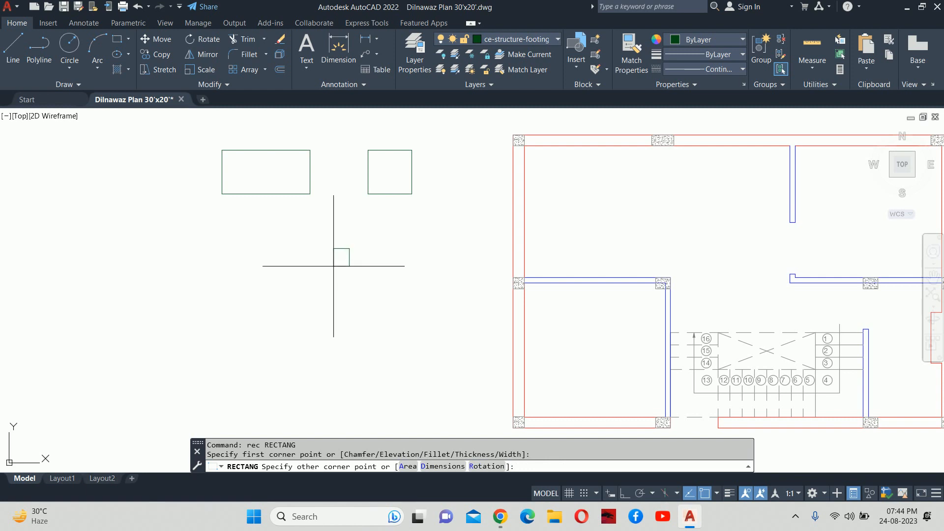
type("d")
key("Return")
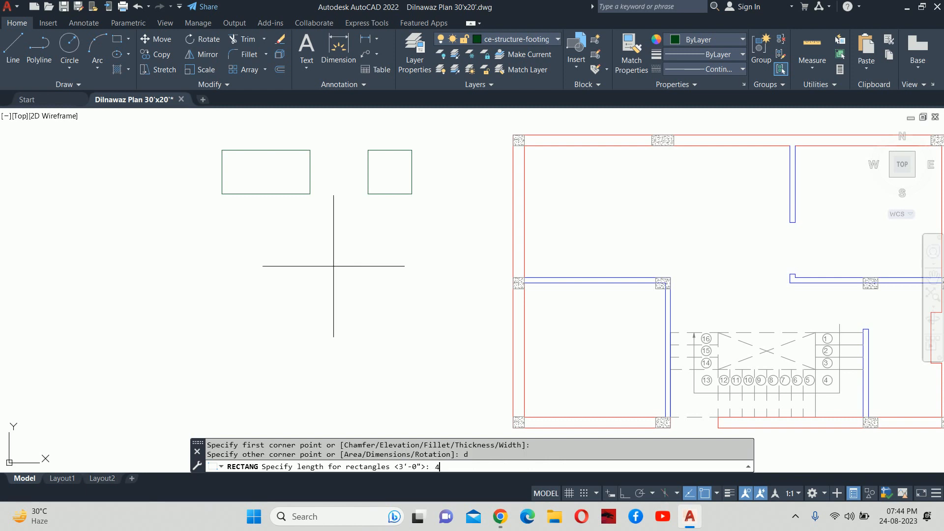
type("4'")
key("Return")
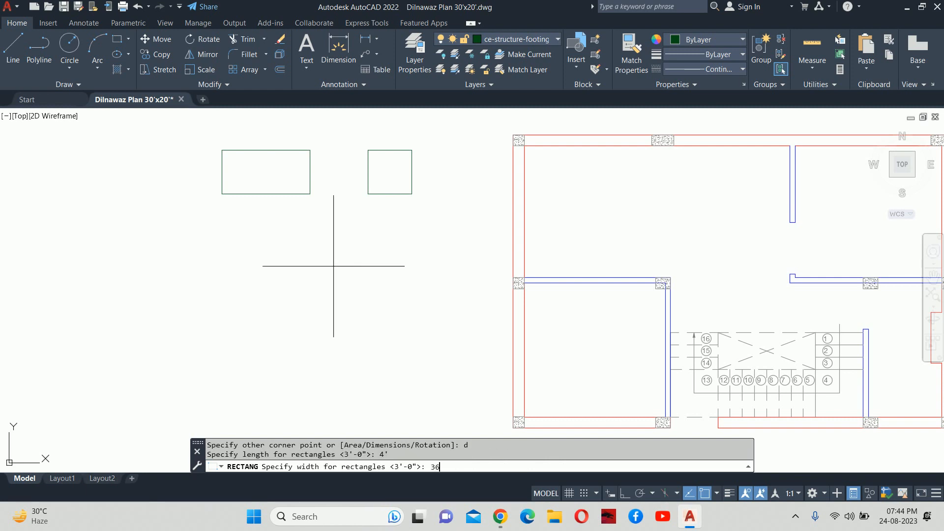
type("36")
key("Return")
key("Escape")
key("Escape")
key("Escape")
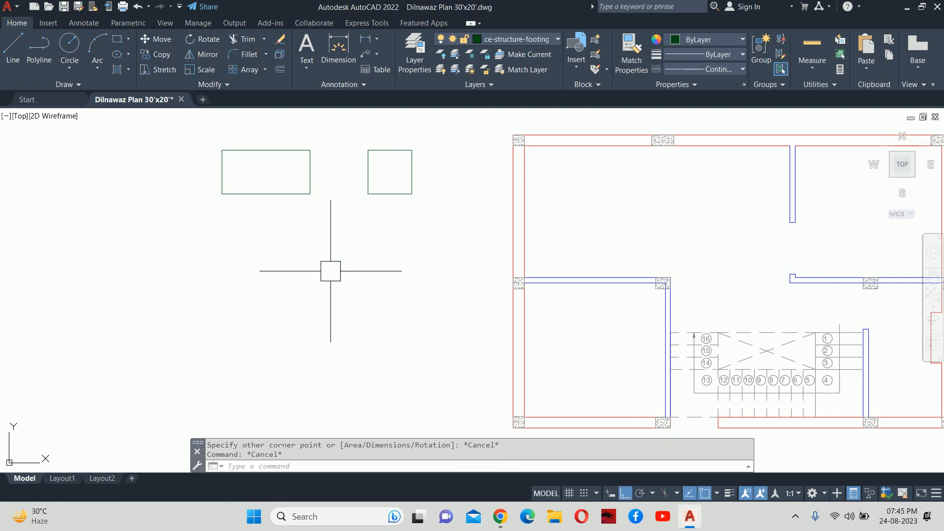
- Draw a third footing rectangle below the other two, accepting the 4'-0" length and 3'-0" width defaults
type("rec")
key("Return")
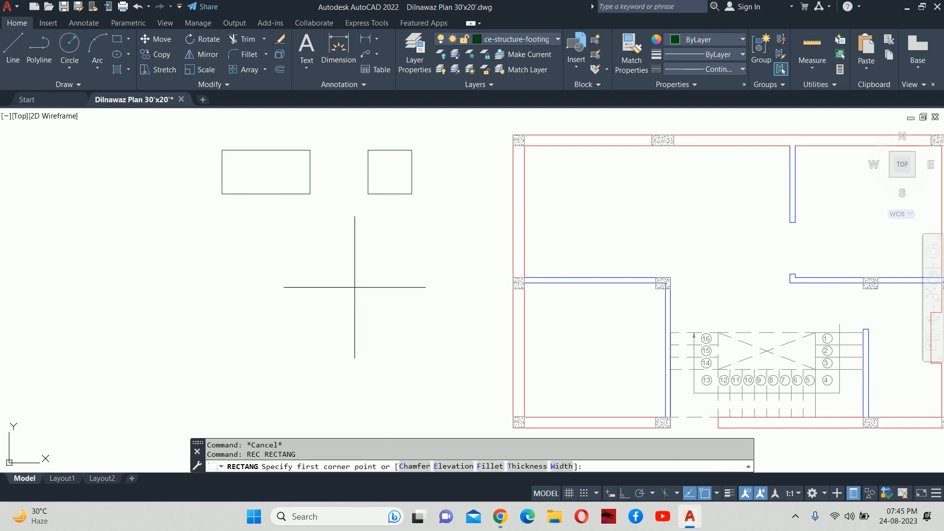
left_click(352, 285)
type("d")
key("Return")
key("Return")
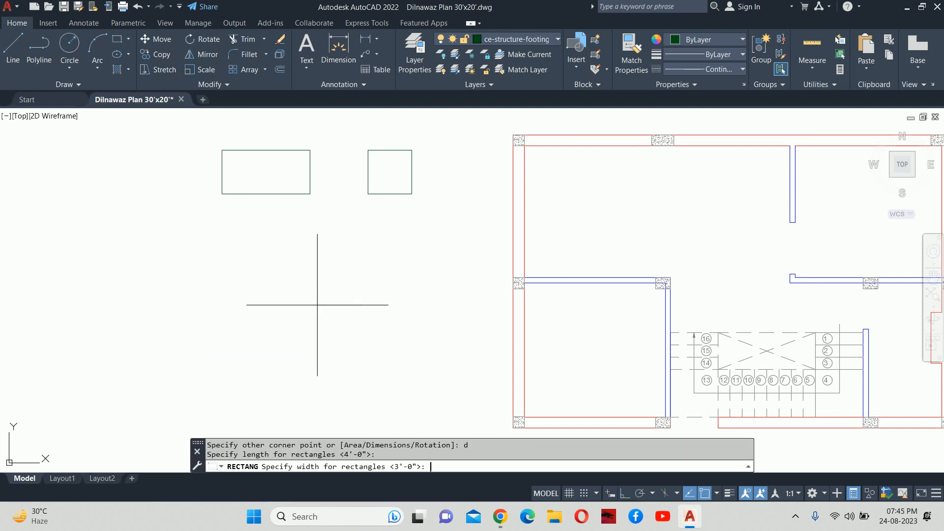
key("Return")
left_click(322, 289)
key("Escape")
key("Escape")
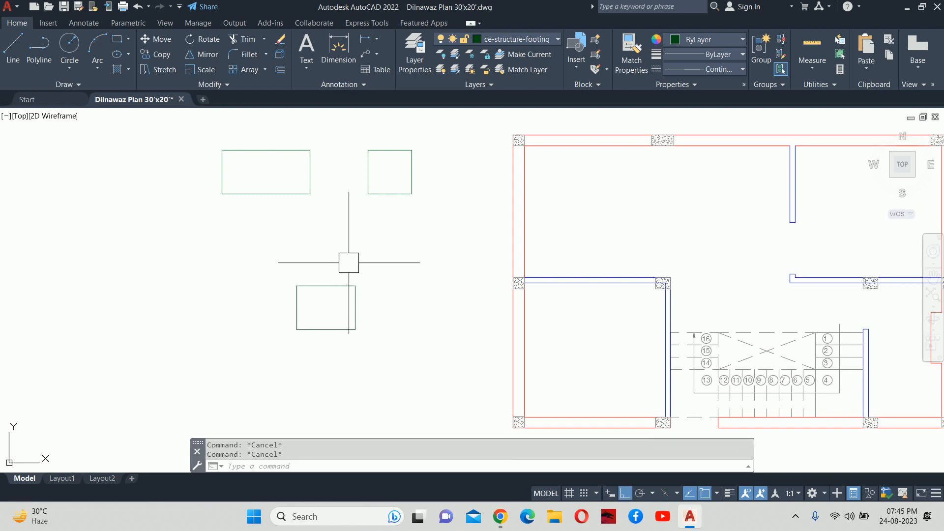
scroll(514, 223, "down", 2)
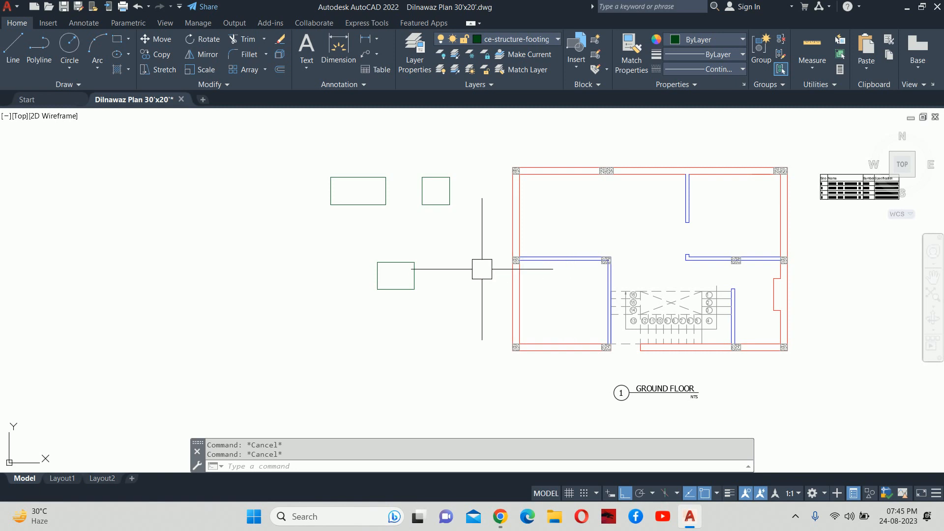
scroll(528, 178, "up", 2)
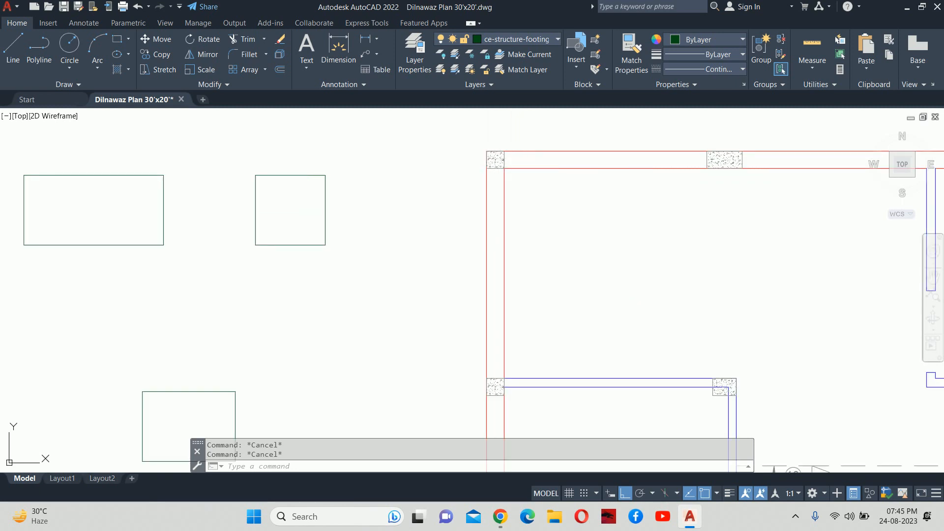
scroll(494, 167, "down", 2)
type("co")
key("Return")
scroll(489, 169, "up", 4)
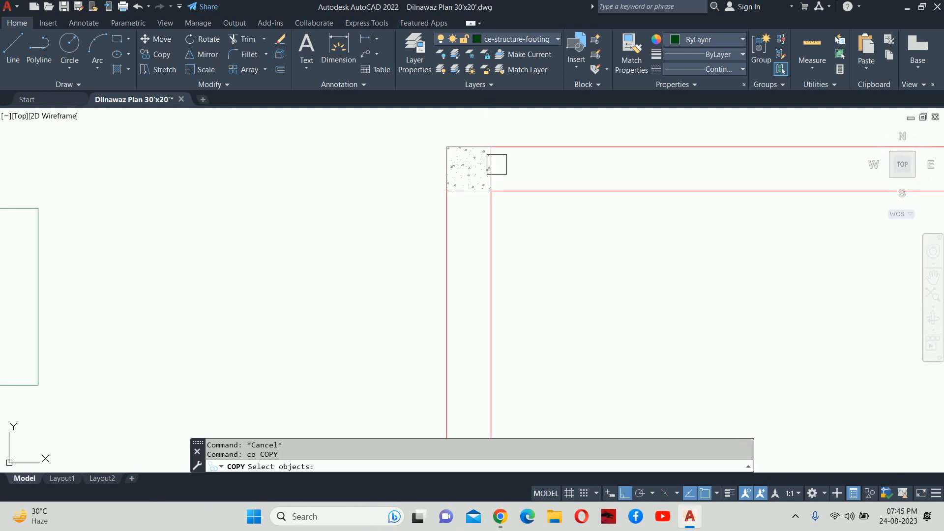
left_click(486, 166)
key("Return")
key("Escape")
scroll(468, 151, "down", 5)
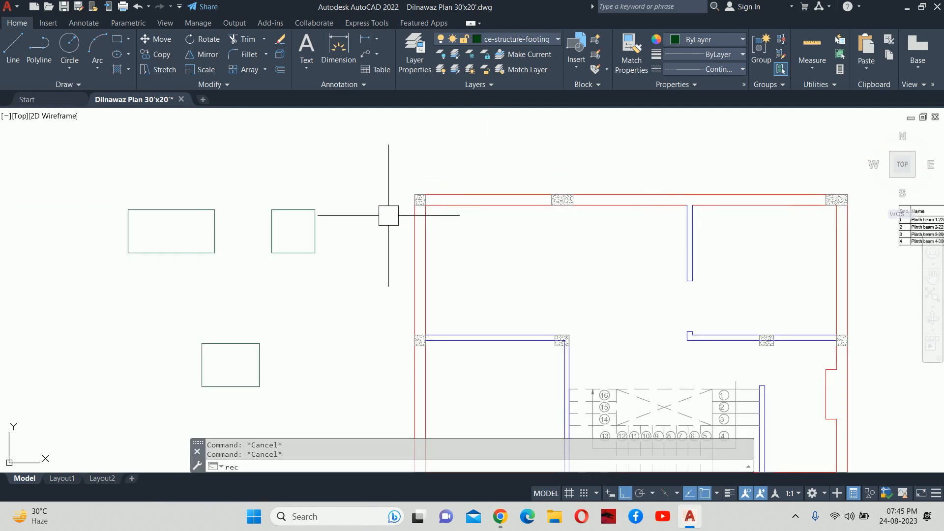
type("rec")
key("Return")
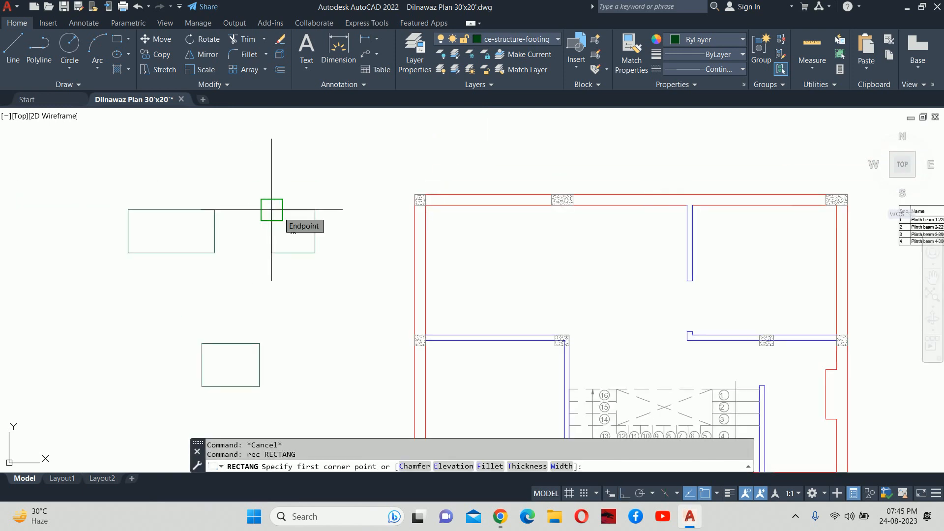
key("Escape")
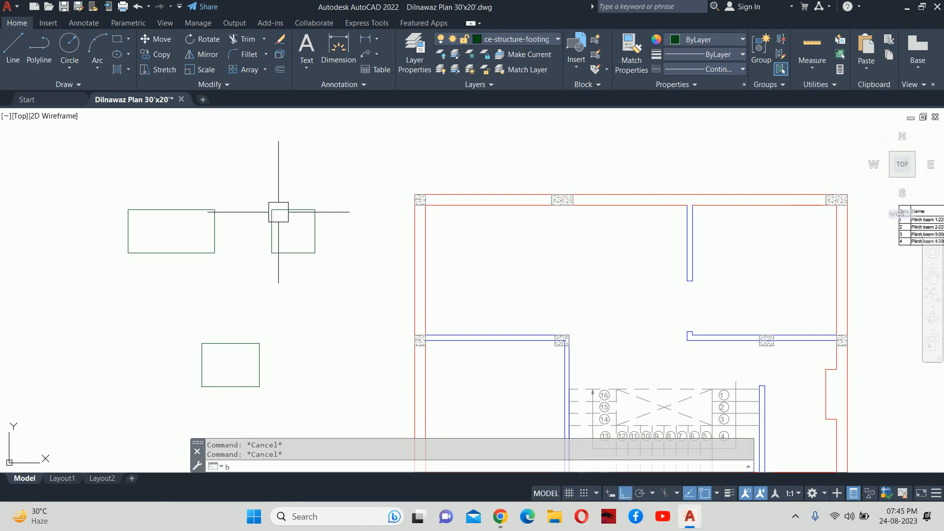
type("b")
key("Return")
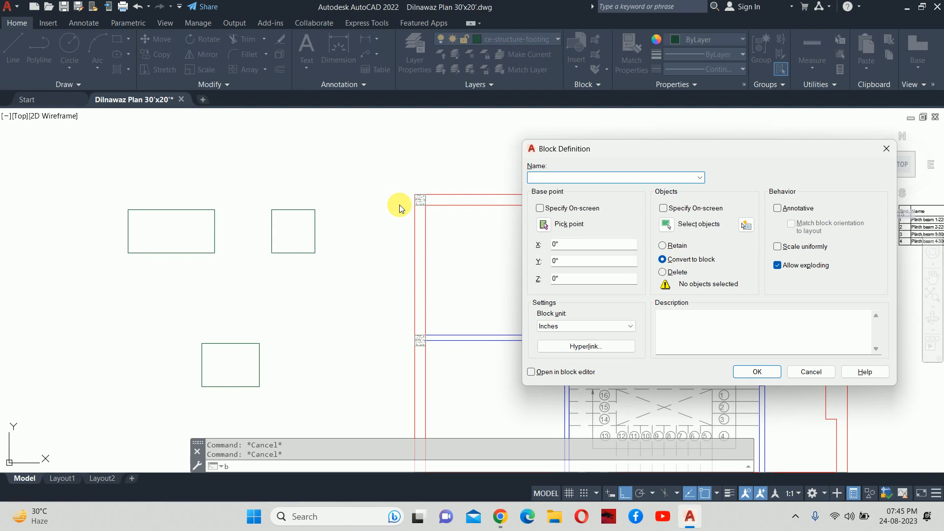
type("f1")
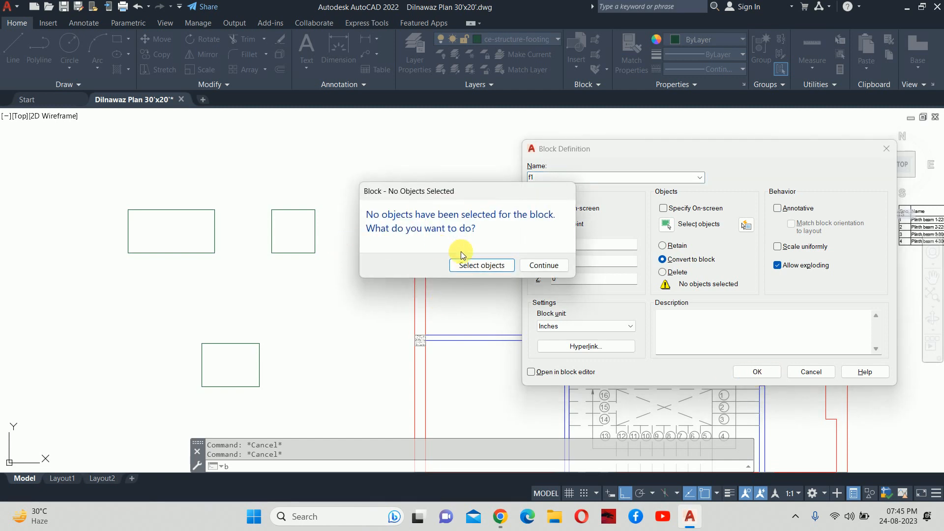
left_click(475, 267)
left_click(319, 209)
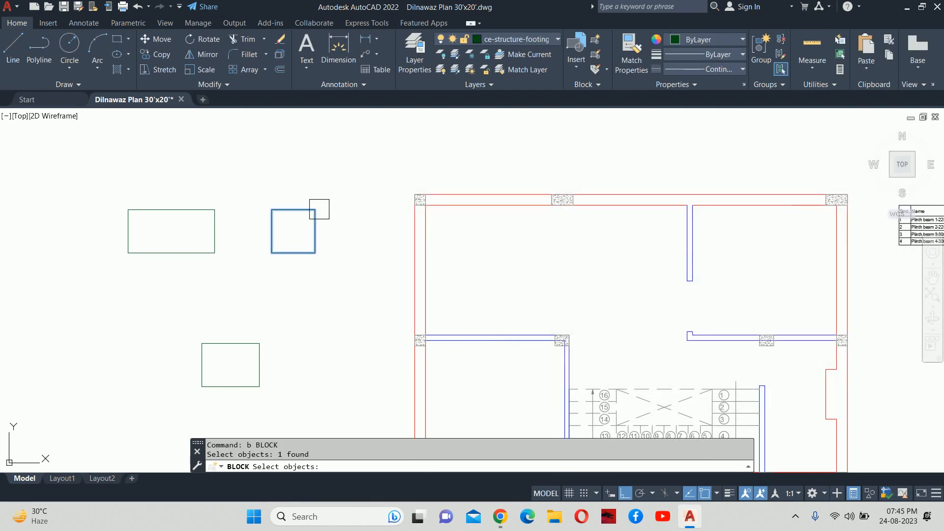
key("Return")
key("Escape")
- Draw a 9" by 9" column rectangle inside the square footing, starting from its upper-left corner
scroll(278, 206, "up", 3)
scroll(278, 206, "up", 2)
type("rec")
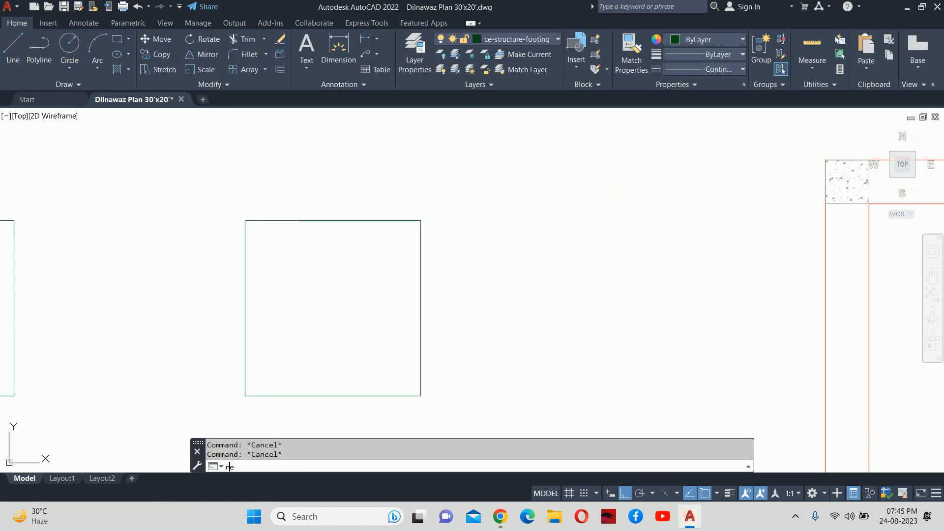
key("Return")
left_click(245, 221)
type("d")
key("Return")
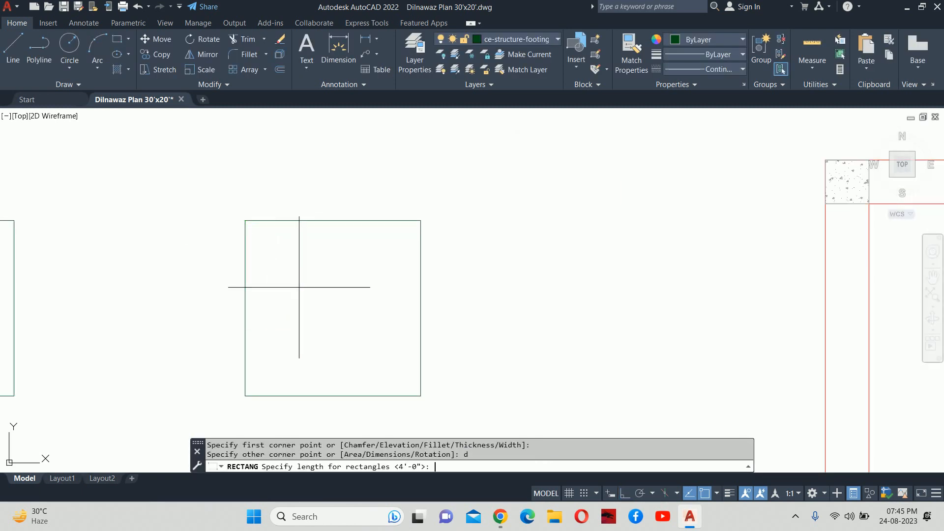
type("9")
key("Return")
type("9")
key("Return")
left_click(317, 273)
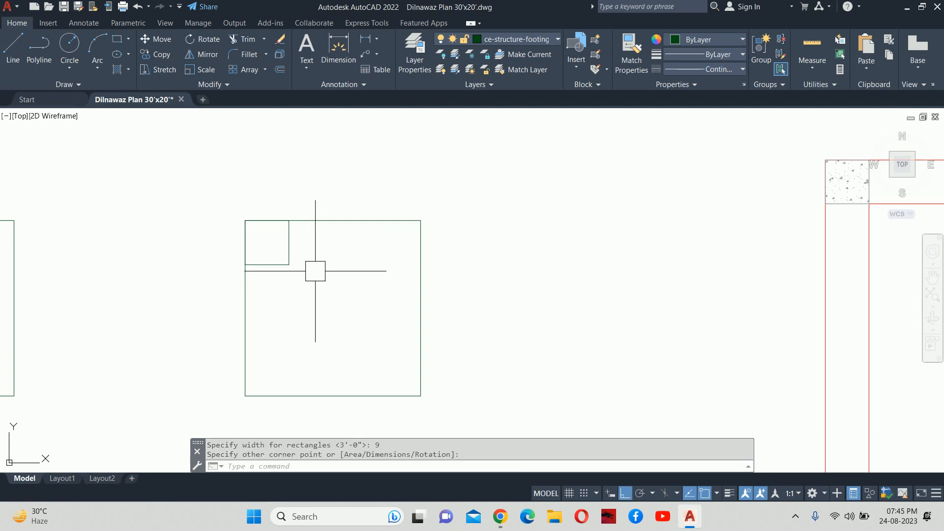
scroll(315, 271, "down", 5)
key("Escape")
- Copy the square footing together with its corner column square to a spot directly above the original
scroll(295, 212, "up", 2)
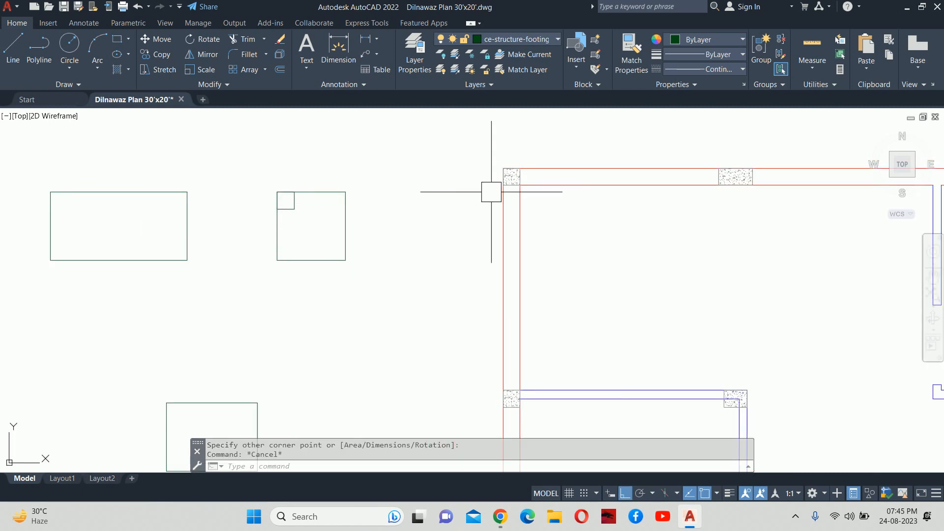
key("Escape")
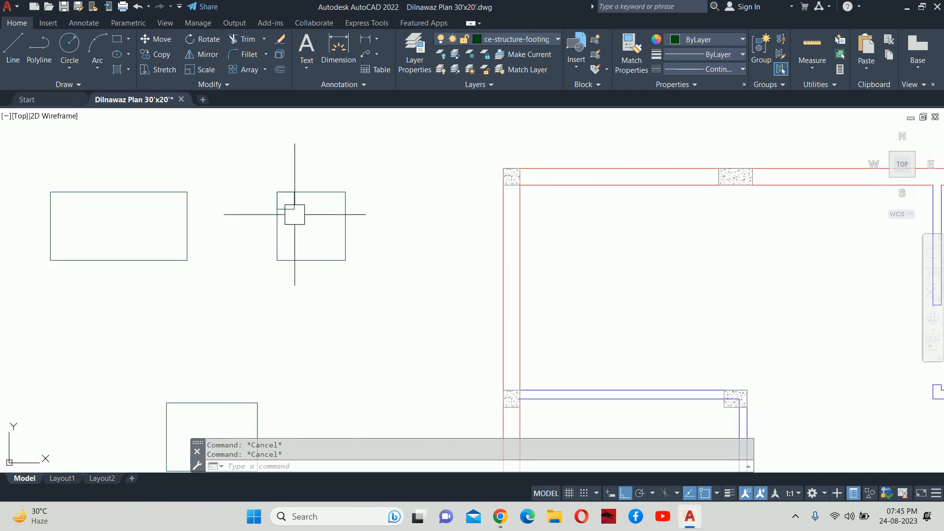
type("co")
key("Return")
left_click(321, 171)
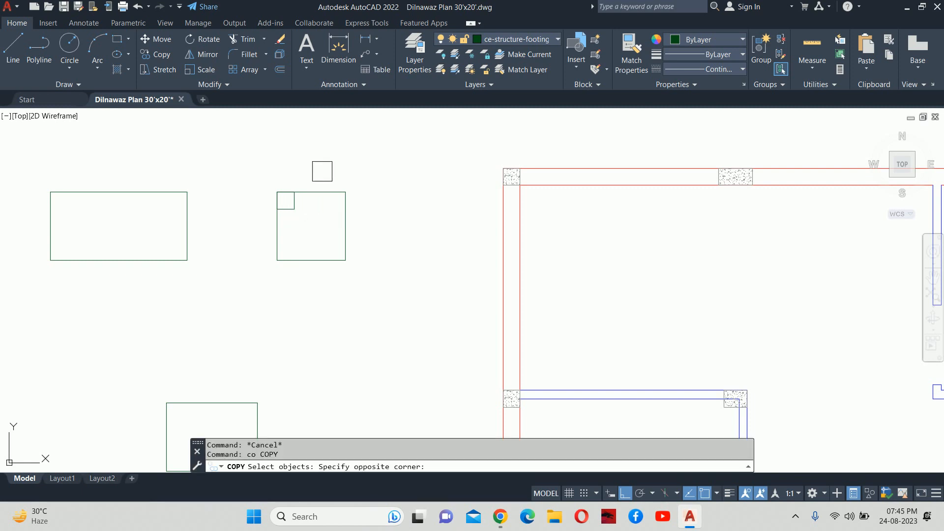
left_click(289, 207)
key("Return")
left_click(373, 220)
mouse_move(383, 154)
middle_mouse_down()
mouse_move(390, 243)
mouse_move(426, 204)
middle_mouse_up()
left_click(398, 163)
key("Escape")
scroll(420, 220, "down", 4)
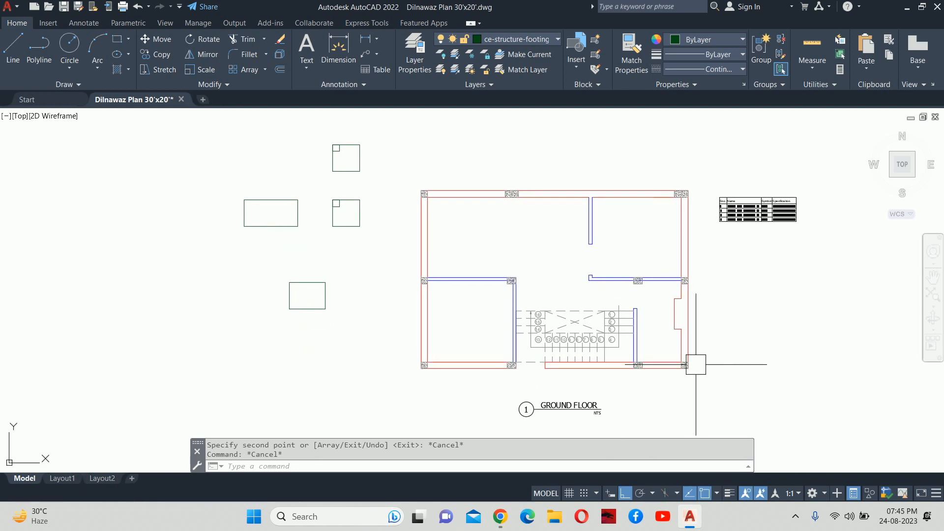
key("Escape")
- Move the small column square in the upper footing so it is centred on the footing's west edge
scroll(422, 278, "up", 2)
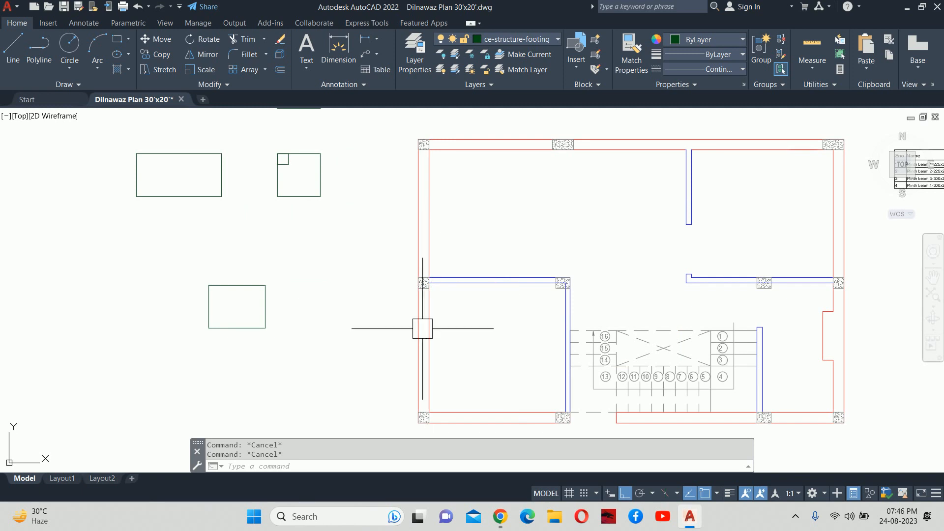
scroll(325, 282, "down", 2)
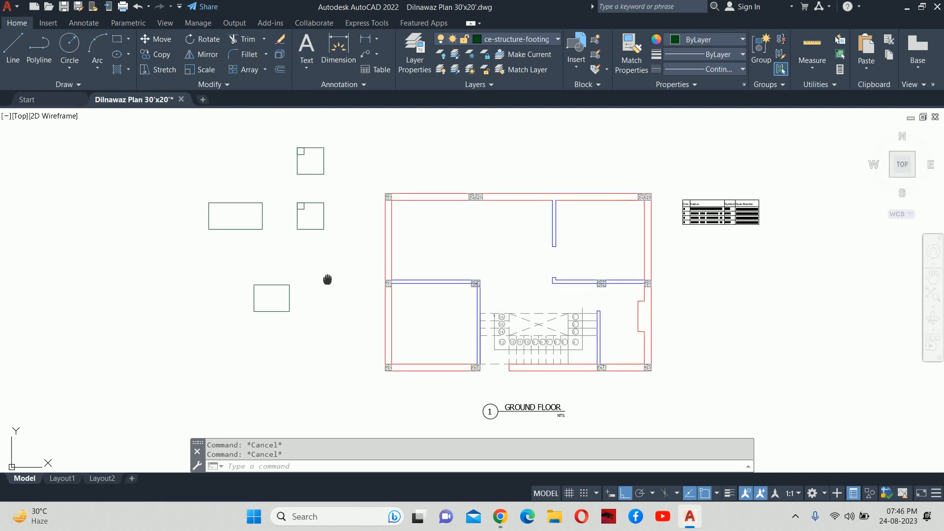
middle_click_drag(327, 280, 352, 375)
scroll(331, 283, "up", 4)
middle_click_drag(329, 282, 327, 336)
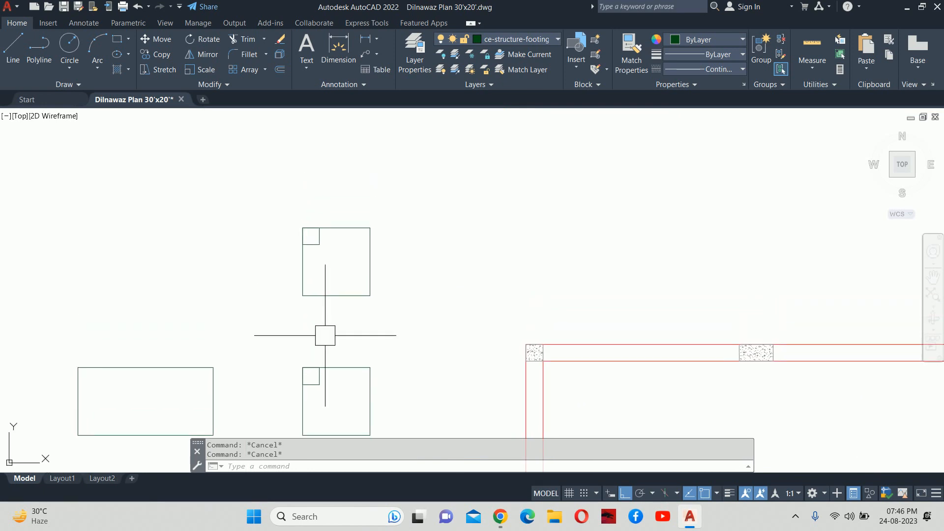
type("m")
key("Return")
left_click(319, 239)
key("Return")
scroll(317, 246, "up", 4)
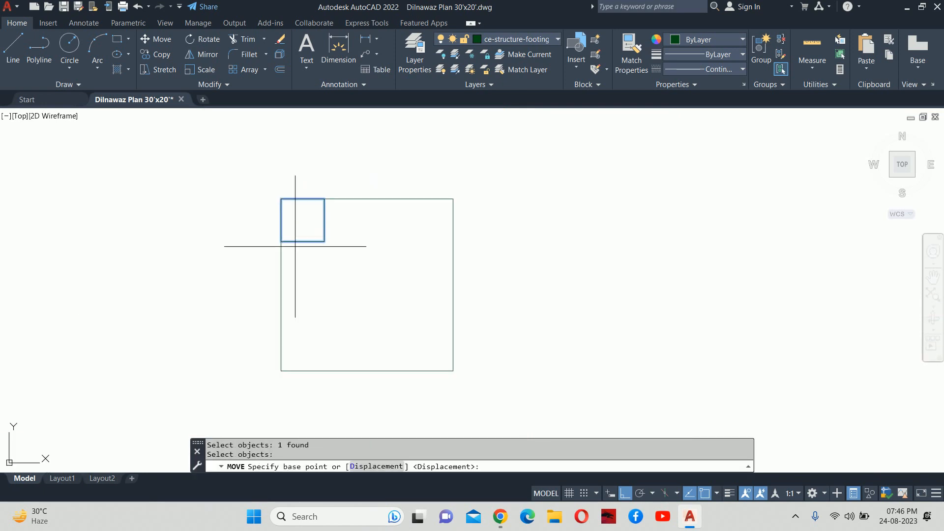
left_click(281, 220)
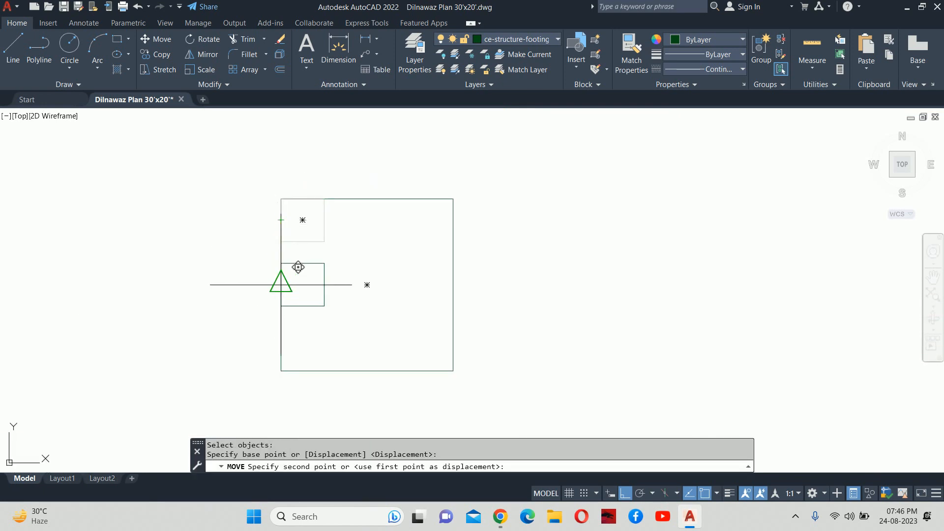
left_click(281, 284)
key("Escape")
key("Escape")
scroll(333, 288, "down", 4)
- Examine the column positions and shapes in the ground floor plan against the footing rectangles
middle_click_drag(345, 316, 306, 222)
scroll(462, 295, "down", 4)
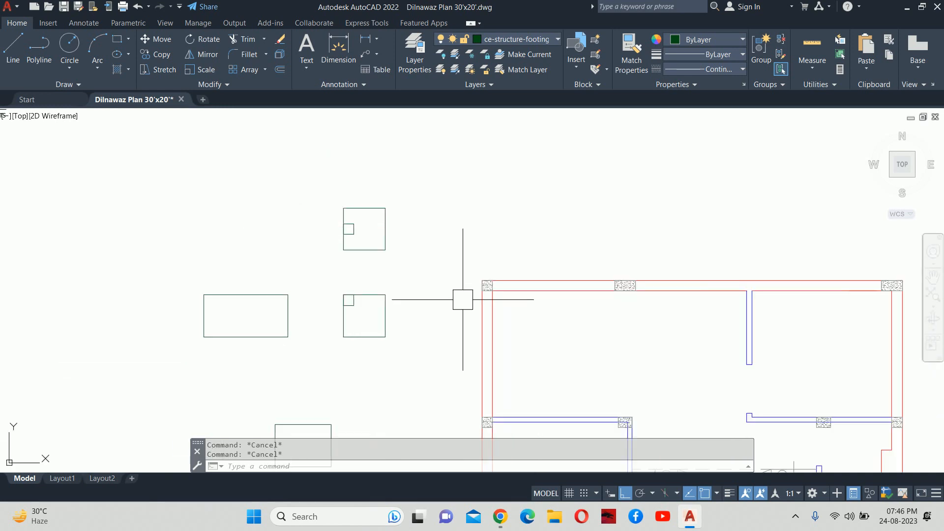
middle_click_drag(464, 332, 447, 243)
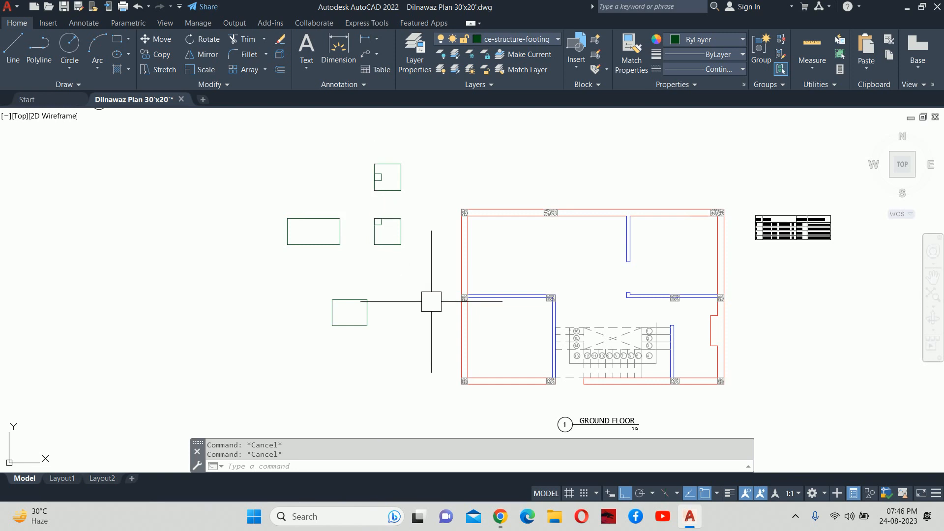
scroll(553, 302, "up", 4)
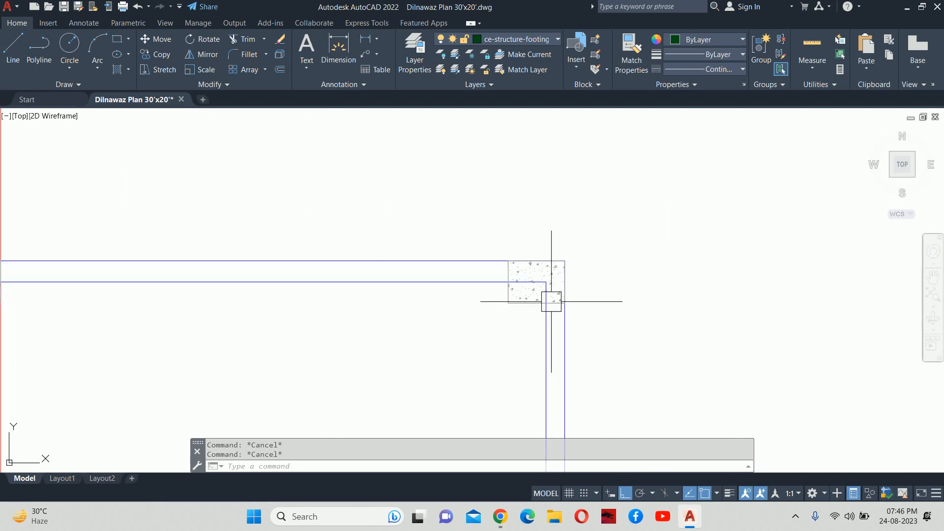
scroll(542, 295, "down", 3)
scroll(613, 324, "down", 1)
middle_click_drag(613, 326, 506, 285)
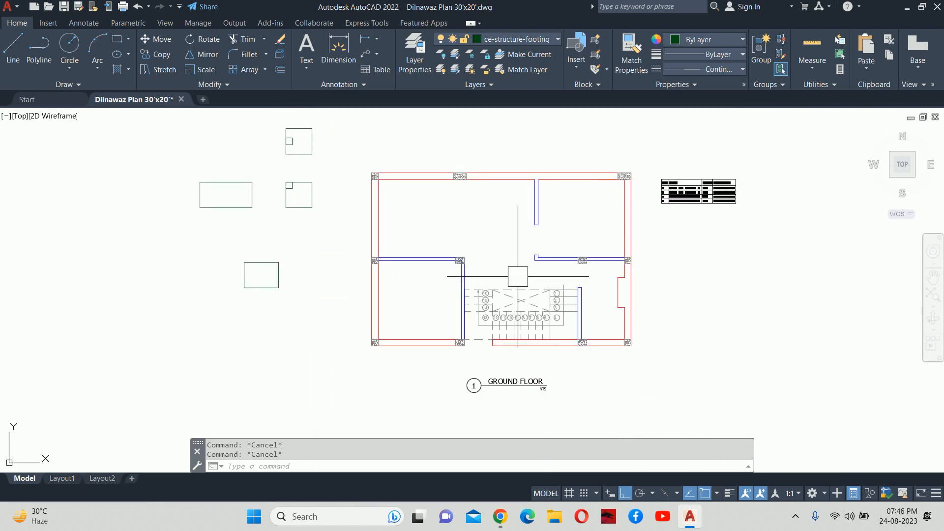
scroll(295, 143, "up", 4)
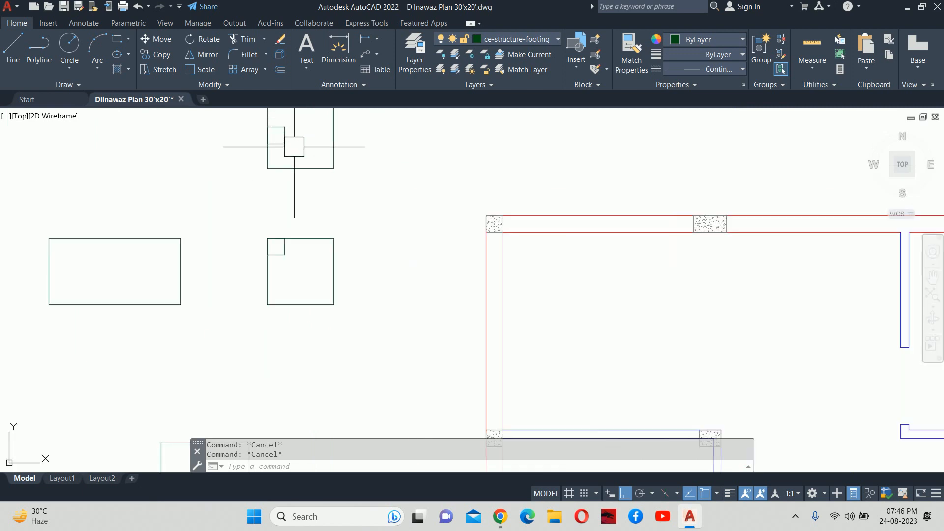
middle_click_drag(295, 143, 318, 266)
type("b")
key("Return")
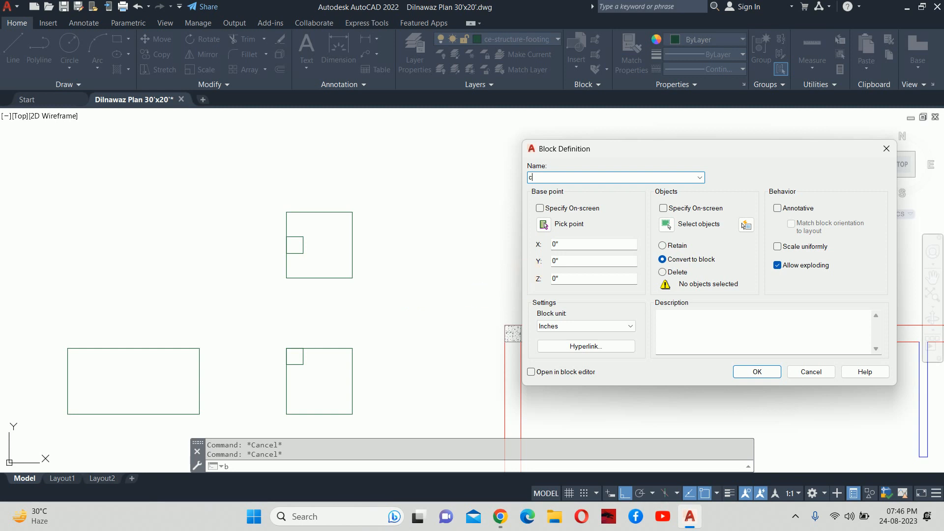
key("Escape")
- Inspect the block names of the plan's upper-left corner column and the next column along the north wall, with group selection off
scroll(510, 331, "up", 4)
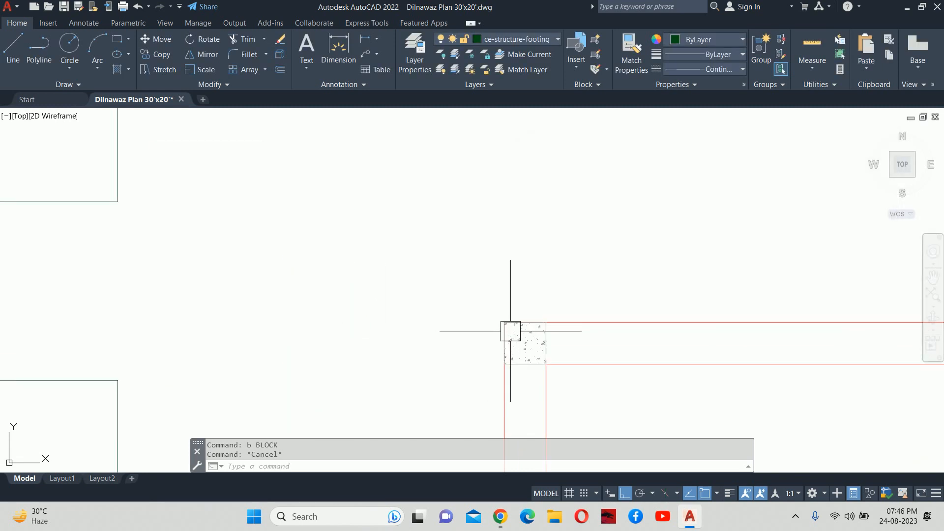
left_click(538, 342)
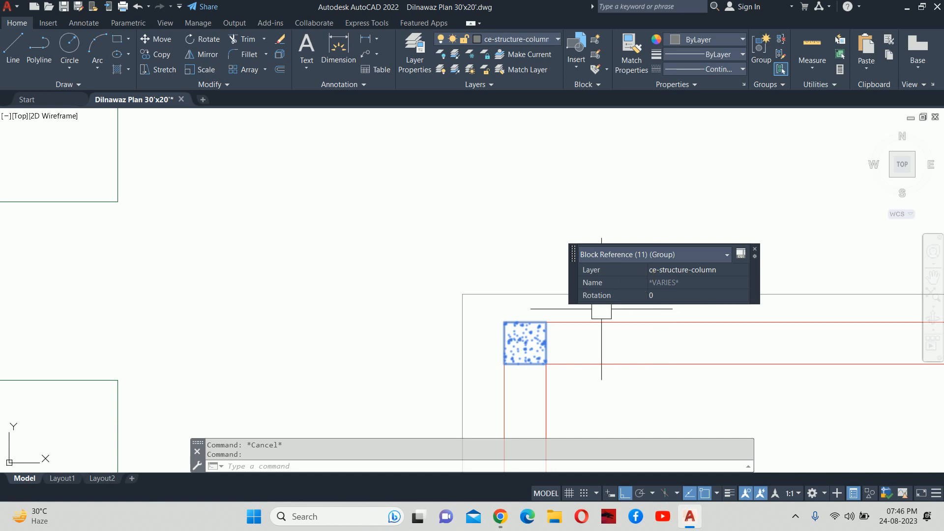
key("Escape")
scroll(552, 320, "up", 4)
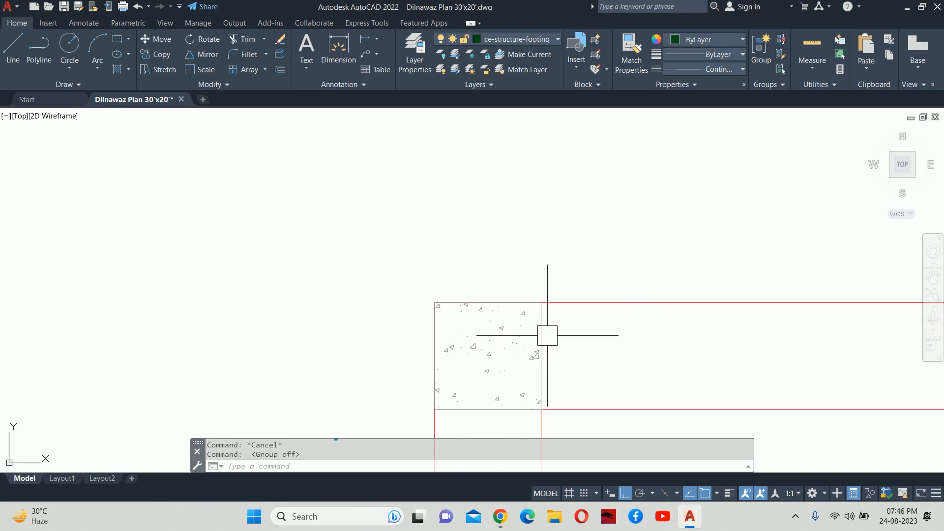
left_click(539, 341)
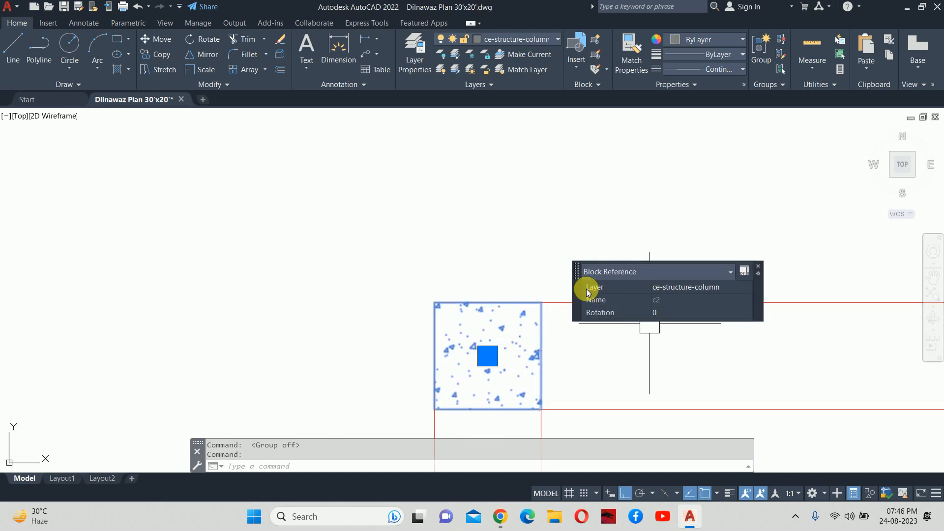
key("Escape")
key("Escape")
scroll(618, 286, "down", 3)
middle_click_drag(618, 286, 321, 260)
left_click(777, 291)
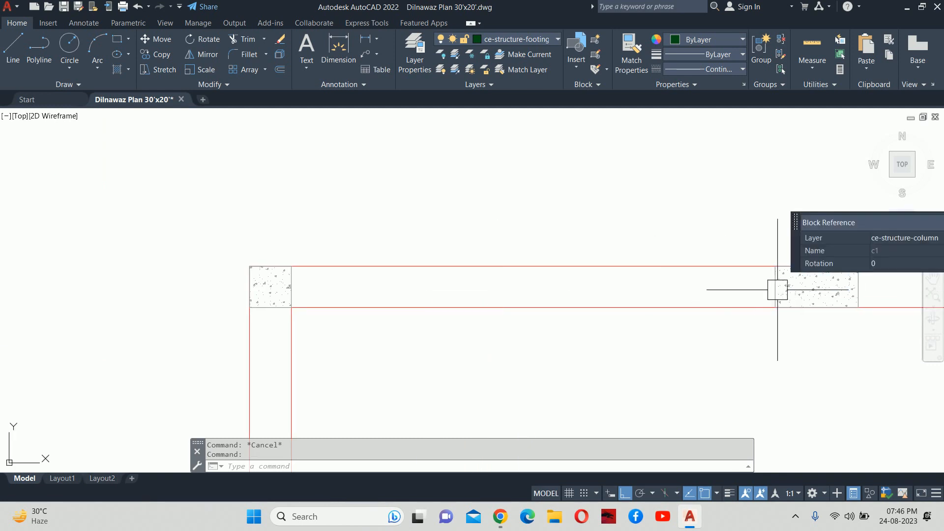
key("Escape")
scroll(704, 249, "down", 4)
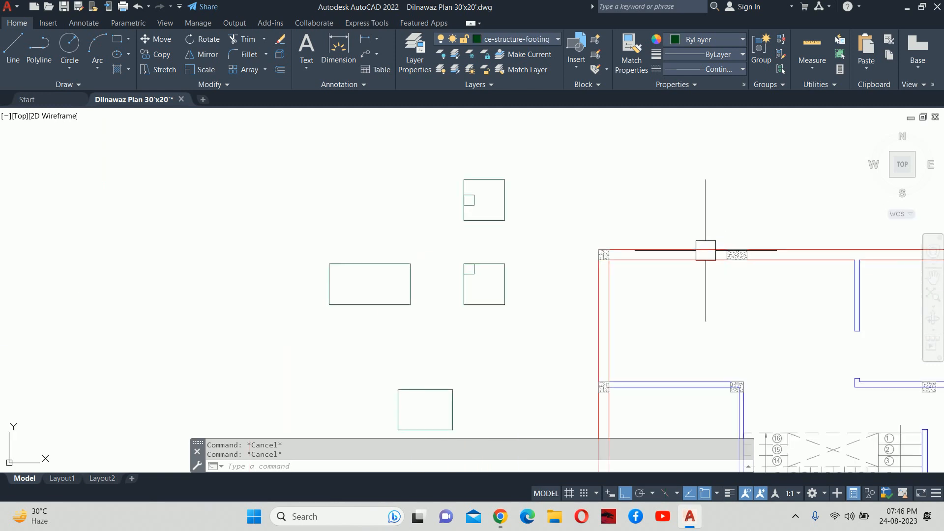
- Draw a column rectangle 9" long and 18" wide in the free space above the elongated footing
scroll(441, 302, "up", 3)
mouse_move(441, 302)
middle_mouse_down()
mouse_move(566, 298)
mouse_move(218, 277)
middle_mouse_up()
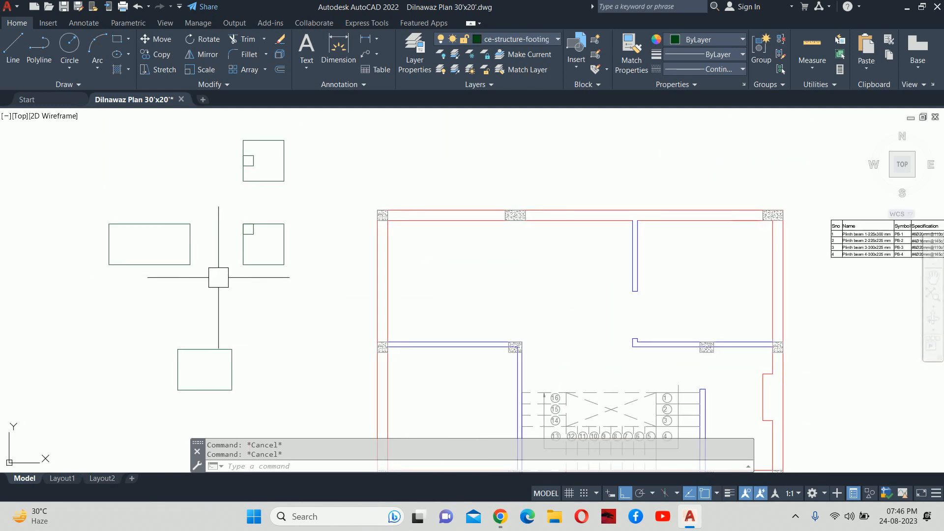
scroll(278, 277, "down", 2)
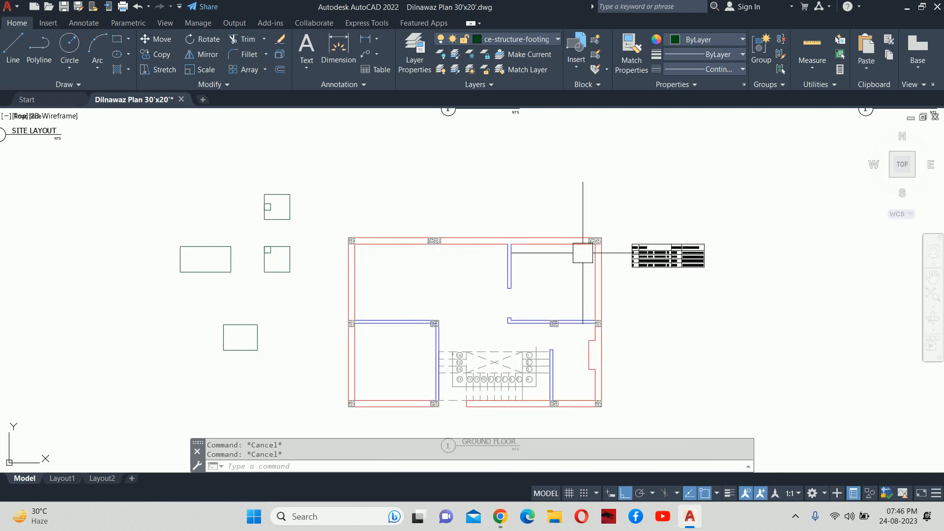
type("rec")
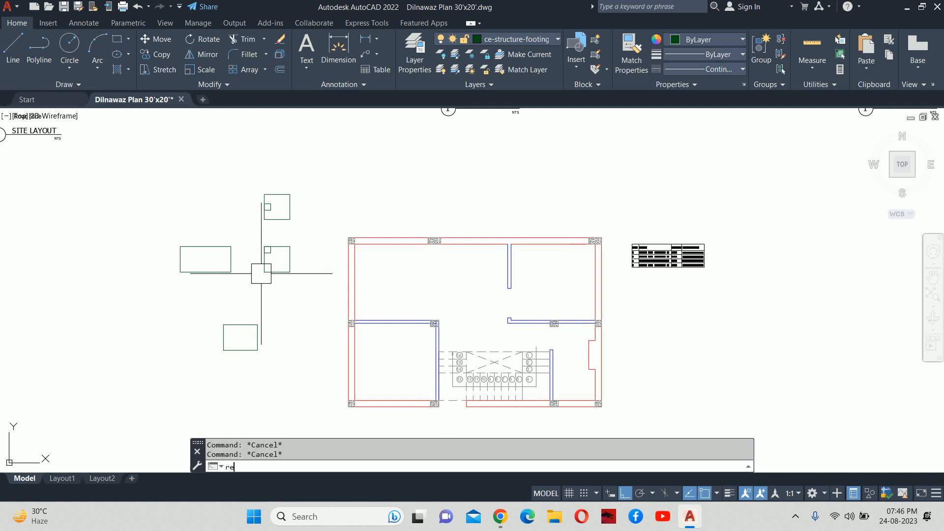
key("Return")
left_click(188, 224)
type("d")
key("Return")
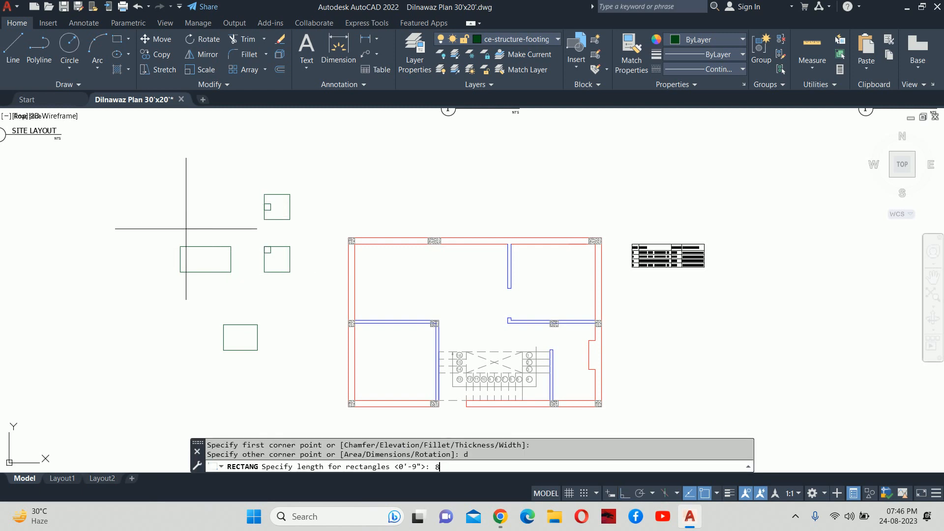
type("9")
key("Return")
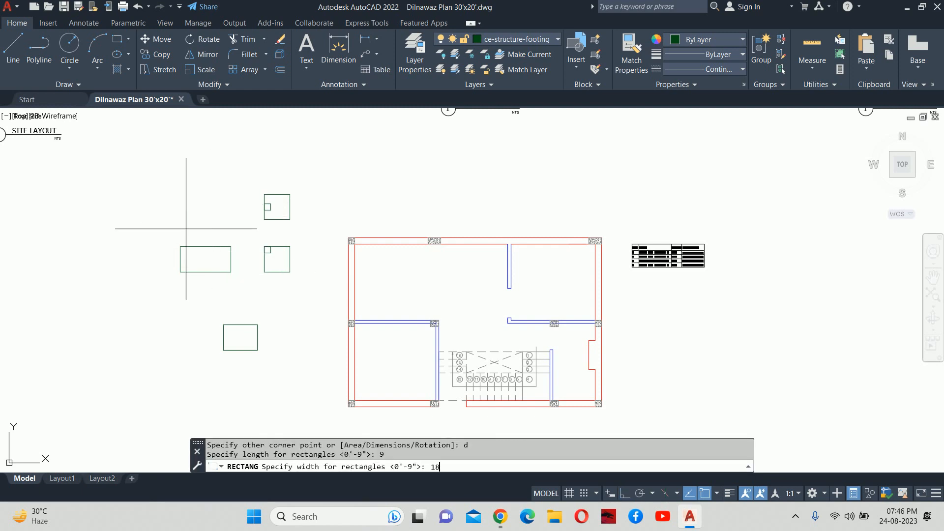
type("18")
key("Return")
left_click(202, 224)
- Rotate the 9" by 18" column rectangle 90° about its centre so its long side runs horizontally
scroll(216, 218, "up", 2)
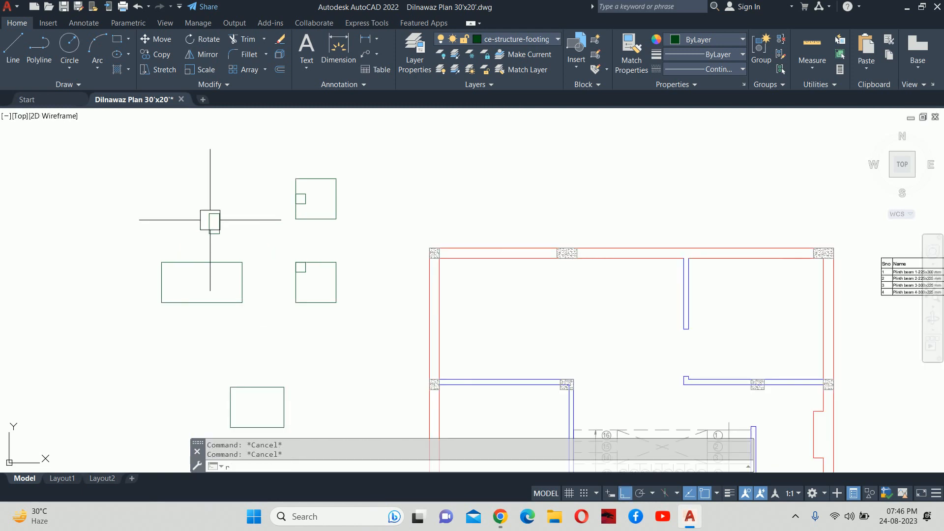
type("ro")
key("Return")
left_click(212, 217)
key("Return")
scroll(211, 222, "up", 4)
left_click(212, 227)
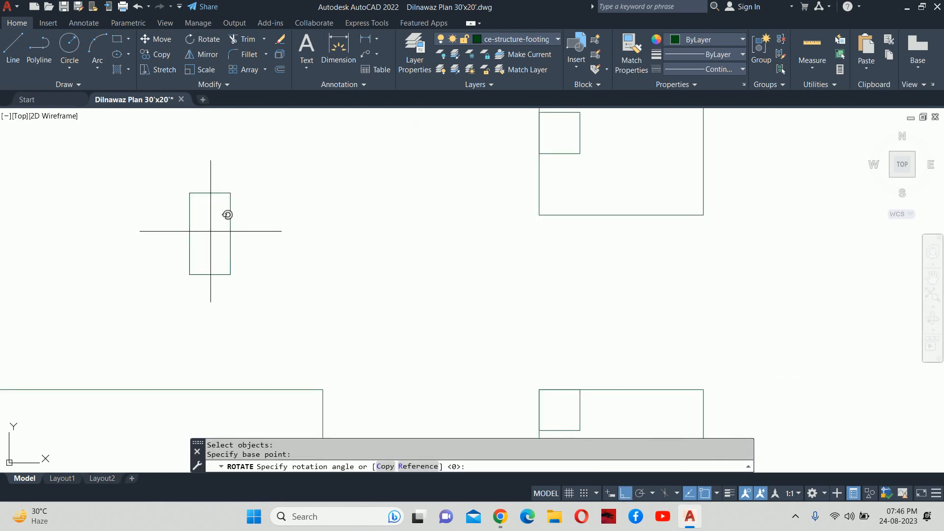
left_click(211, 161)
key("Escape")
key("Escape")
- Move the horizontal column rectangle by its upper edge's midpoint onto the midpoint of the elongated footing's upper edge
scroll(231, 184, "down", 2)
type("m")
key("Return")
left_click(229, 228)
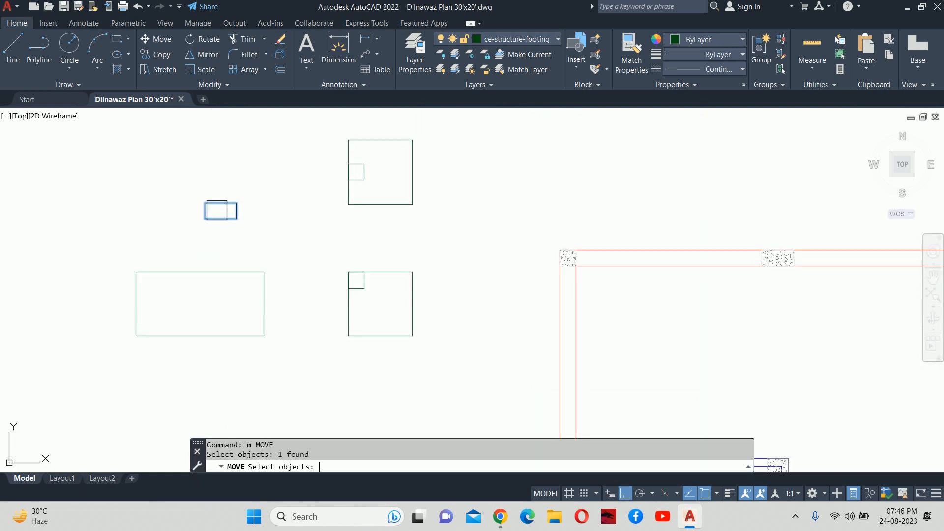
key("Return")
scroll(222, 206, "up", 4)
left_click(222, 202)
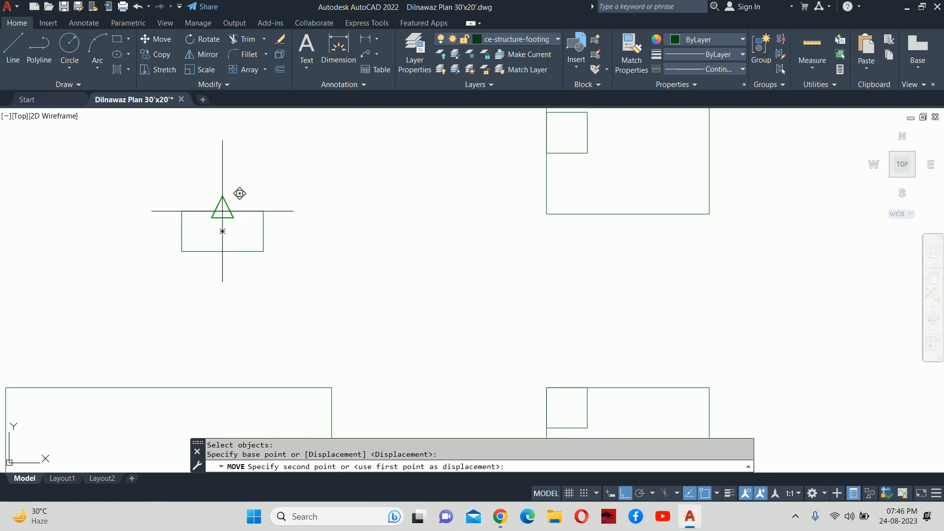
scroll(240, 194, "down", 4)
key("Escape")
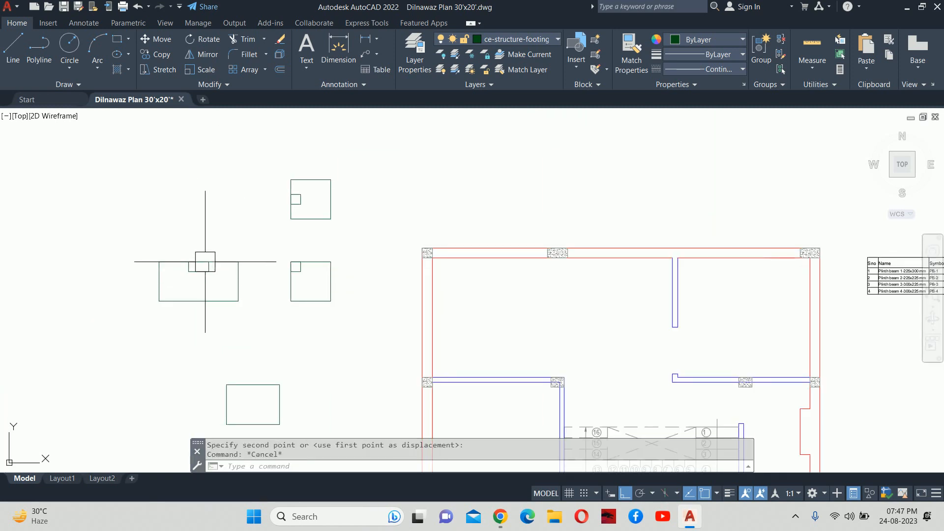
key("Escape")
- Copy the elongated footing together with its column rectangle to the free space west of the original
type("co")
key("Return")
left_click(226, 235)
left_click(189, 268)
key("Return")
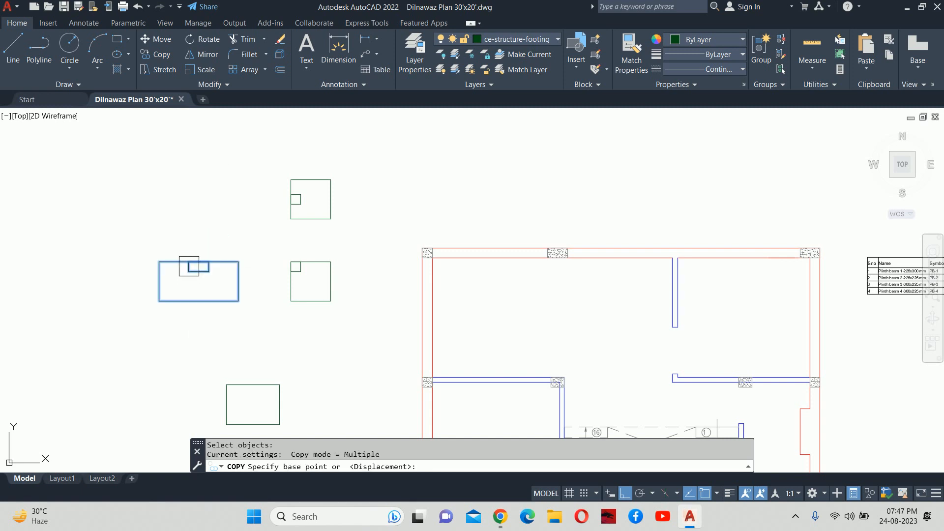
left_click(207, 212)
middle_click_drag(127, 225, 351, 239)
left_click(295, 233)
key("Escape")
key("Escape")
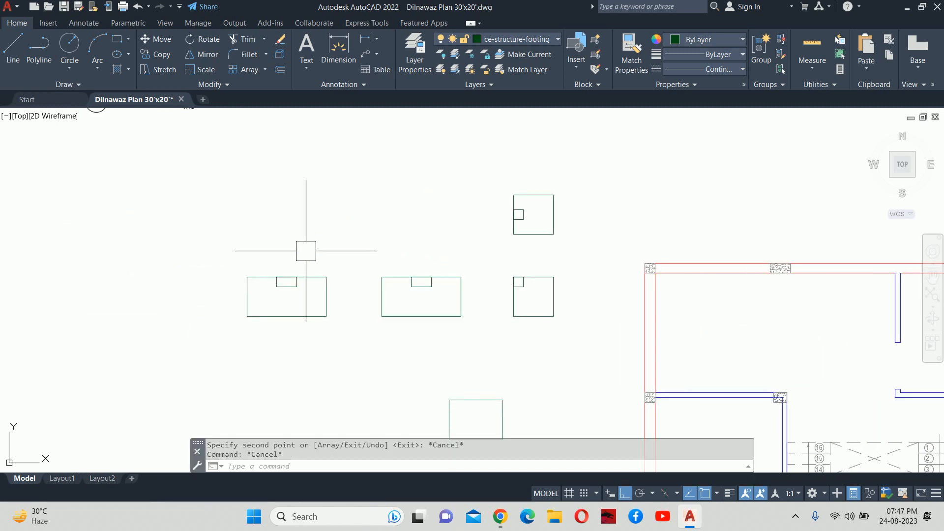
- Move the western copy's column rectangle by its upper-right corner into the upper-right corner of its footing
type("m")
key("Return")
left_click(296, 281)
scroll(298, 275, "up", 5)
key("Return")
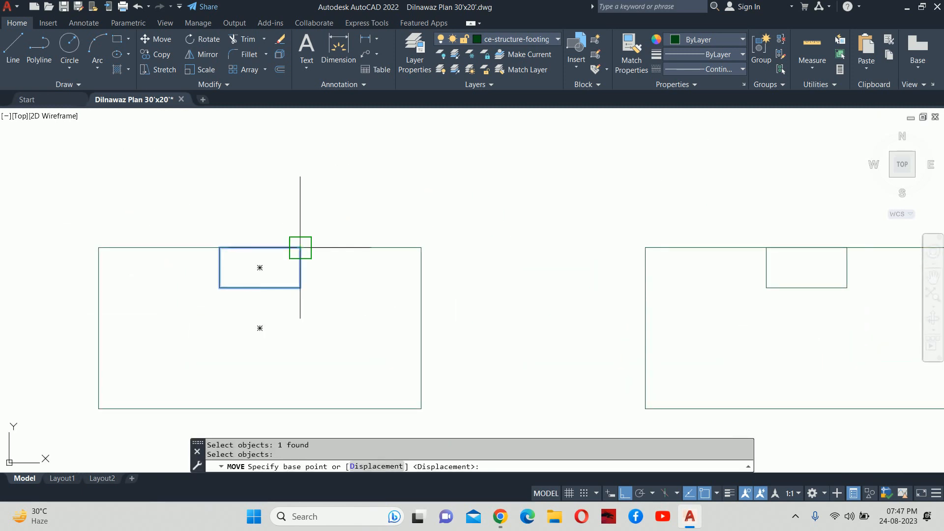
left_click(300, 247)
left_click(421, 247)
key("Escape")
scroll(423, 254, "down", 4)
key("Escape")
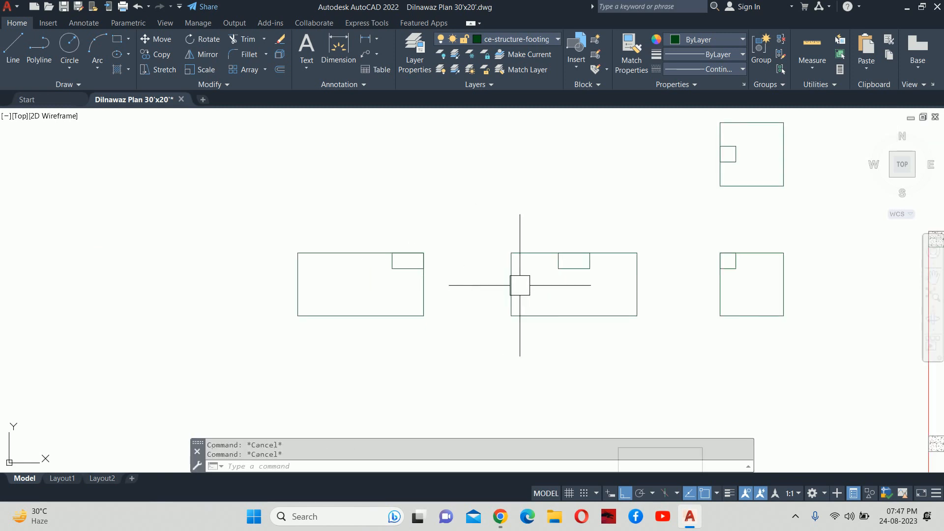
- Make the western elongated footing and its corner column a block named c1f1, with the base point at their shared upper-right corner
middle_click_drag(520, 285, 406, 239)
type("b")
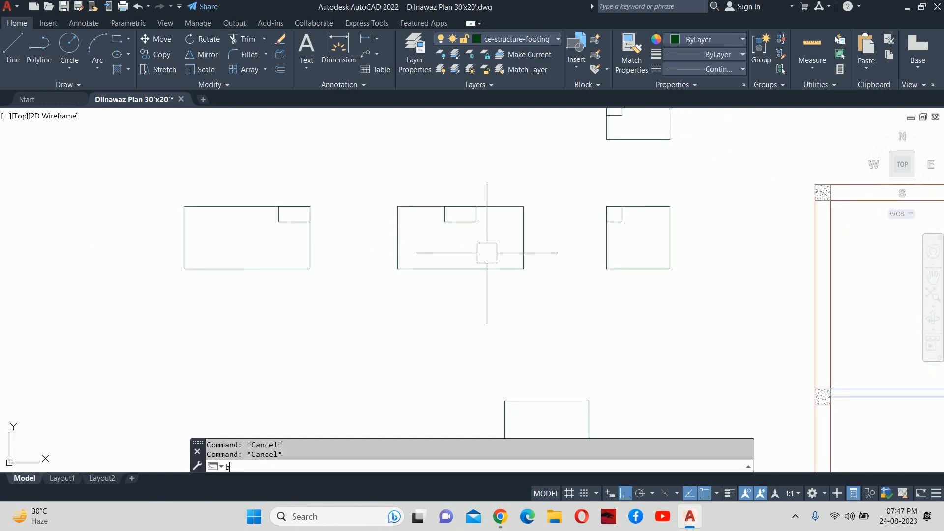
key("Return")
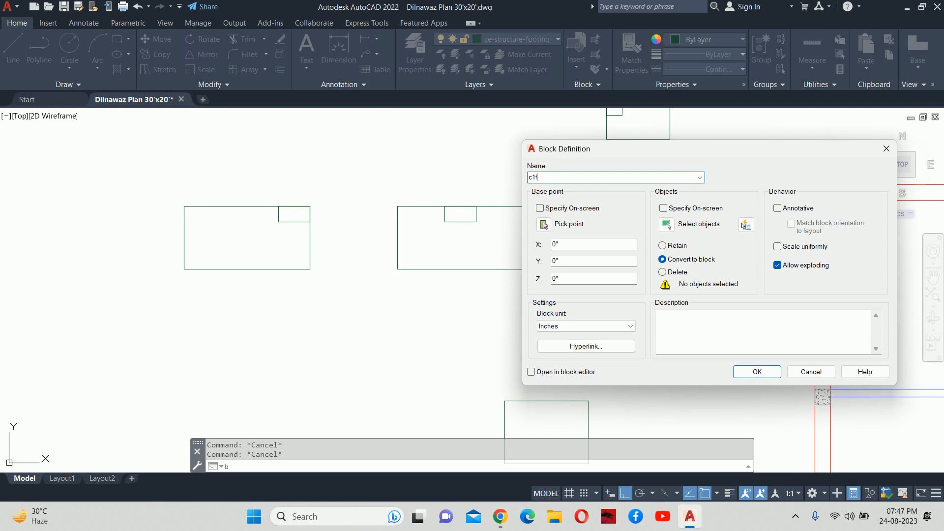
left_click(665, 225)
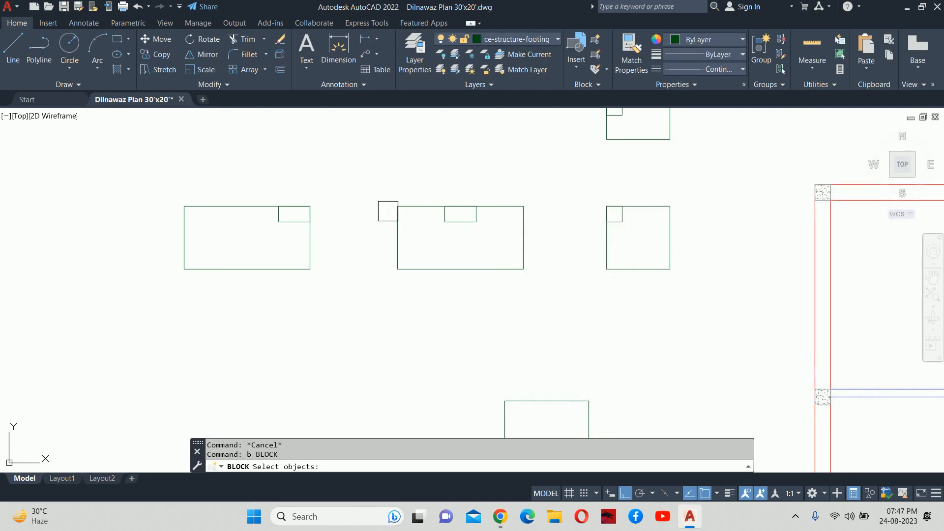
left_click(354, 203)
left_click(270, 243)
key("Return")
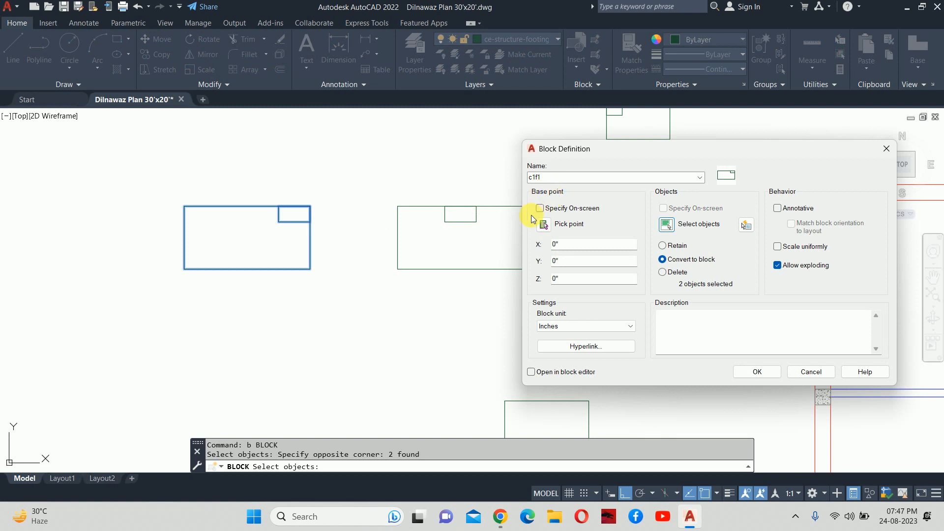
left_click(543, 224)
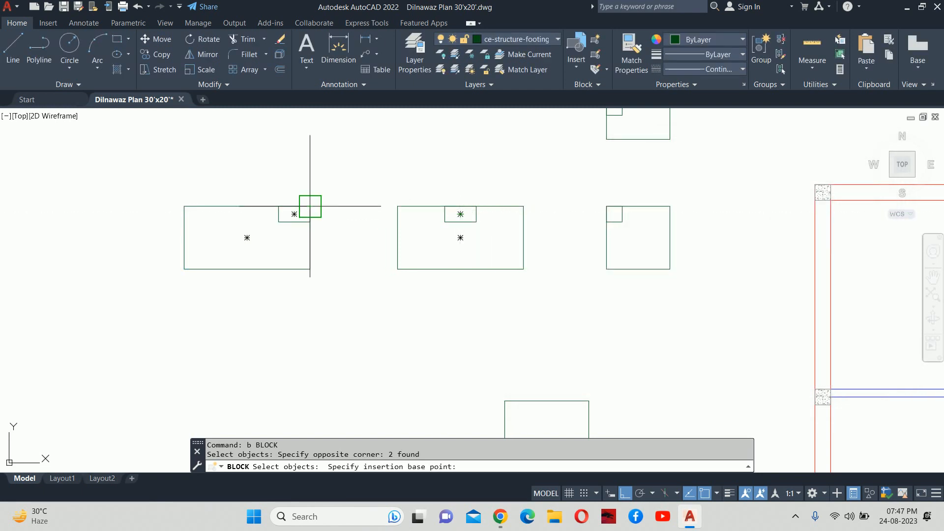
left_click(310, 207)
left_click(756, 372)
key("Escape")
key("Escape")
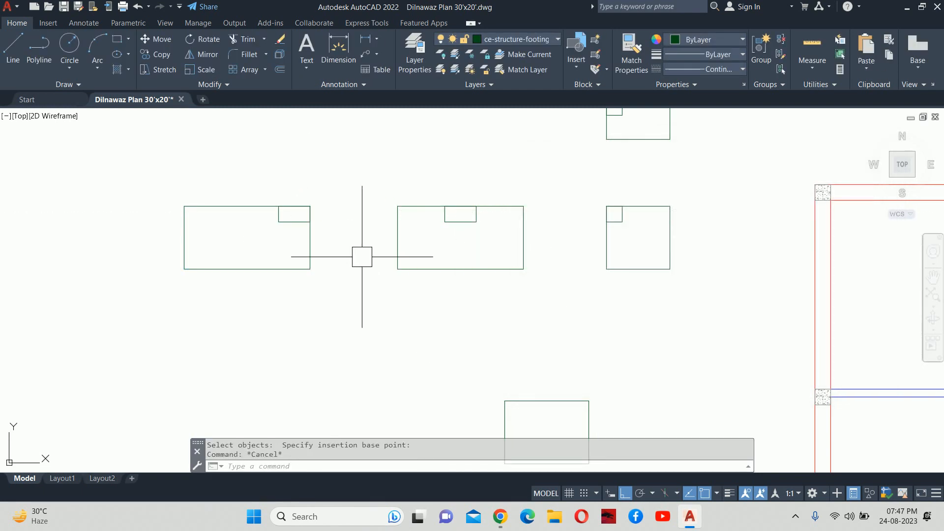
- Move the c1f1 footing block by its upper-right corner onto the outer corner of the ground floor plan's upper-right column
type("m")
key("Return")
left_click(334, 254)
left_click(295, 250)
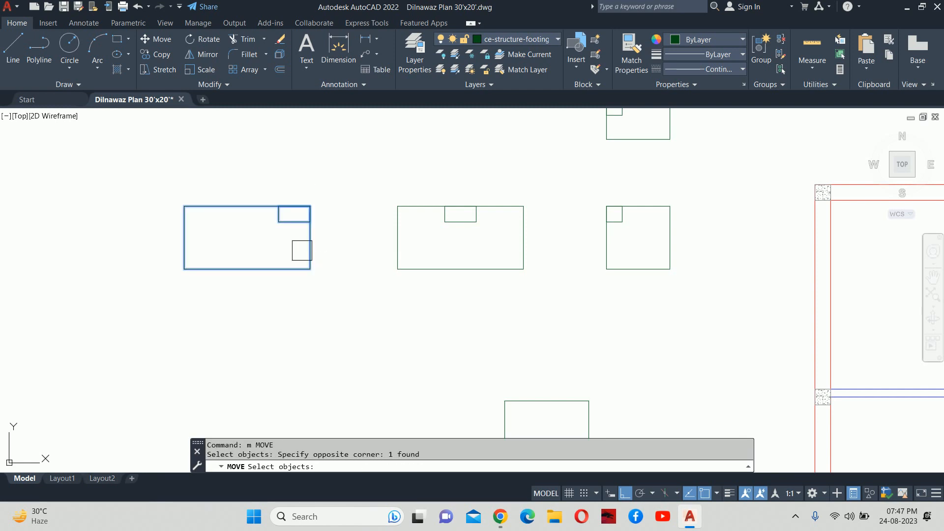
key("Return")
left_click(310, 206)
scroll(421, 204, "down", 5)
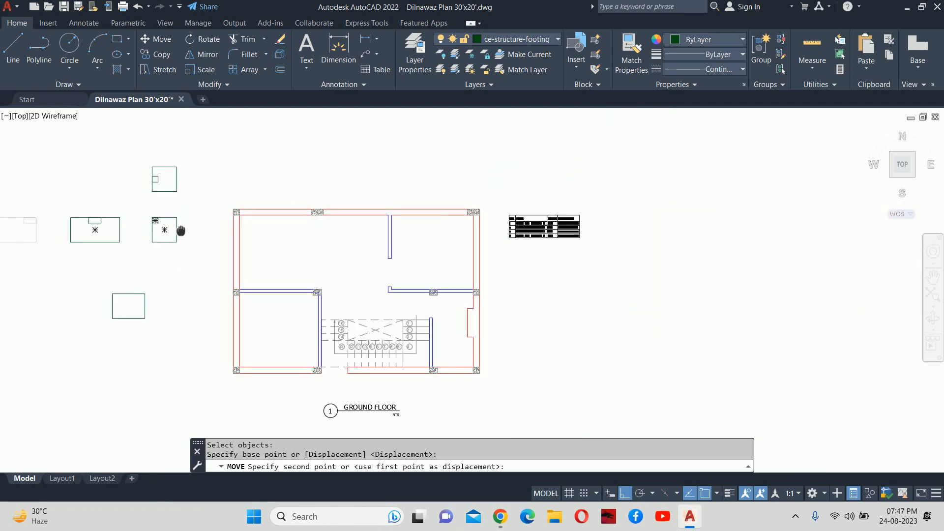
scroll(467, 211, "up", 5)
key("Escape")
key("Escape")
- Make the remaining elongated footing and its centred column a block named c1f2, with the base point at the column's upper edge midpoint
scroll(433, 197, "down", 8)
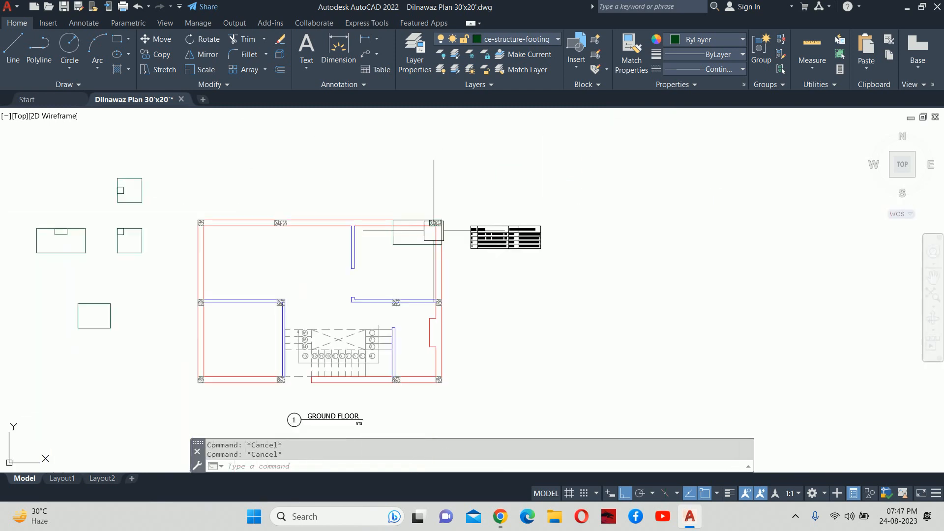
scroll(344, 243, "up", 2)
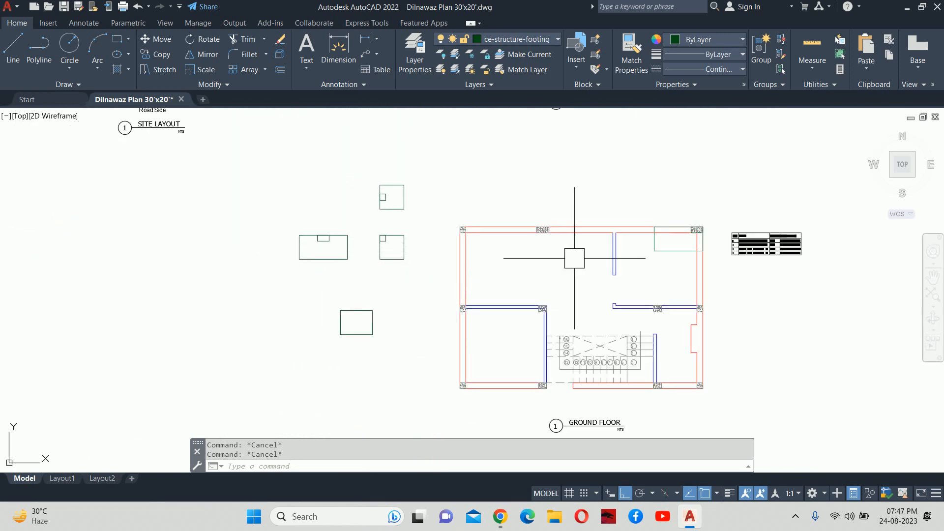
scroll(327, 246, "up", 4)
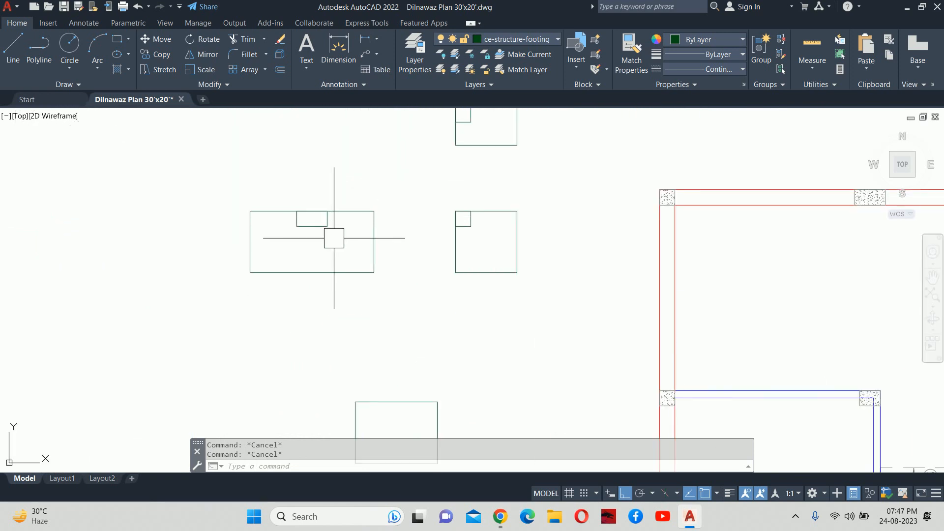
type("b")
key("Return")
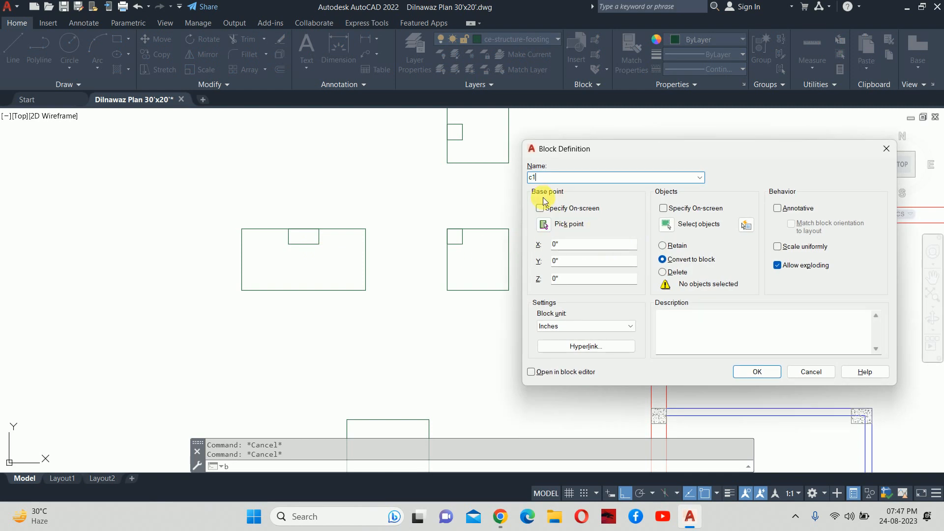
left_click(666, 225)
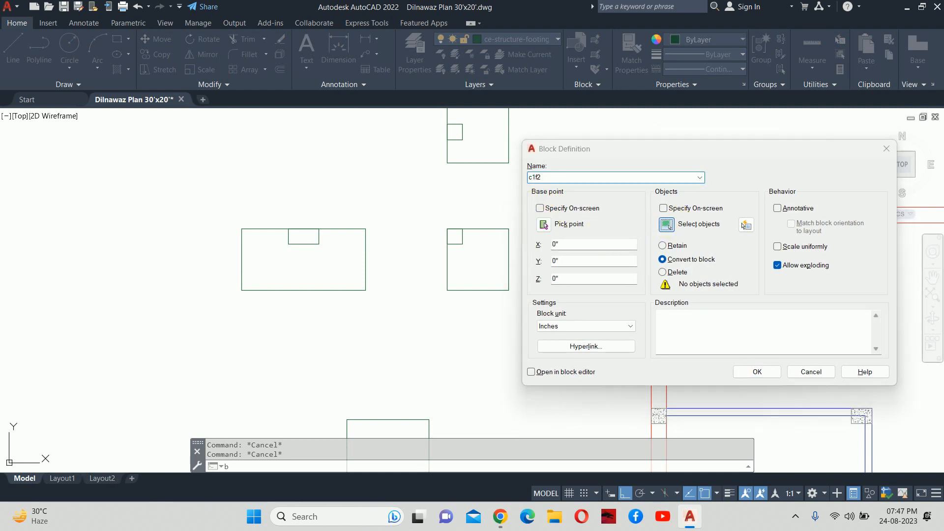
left_click(374, 211)
left_click(335, 243)
key("Return")
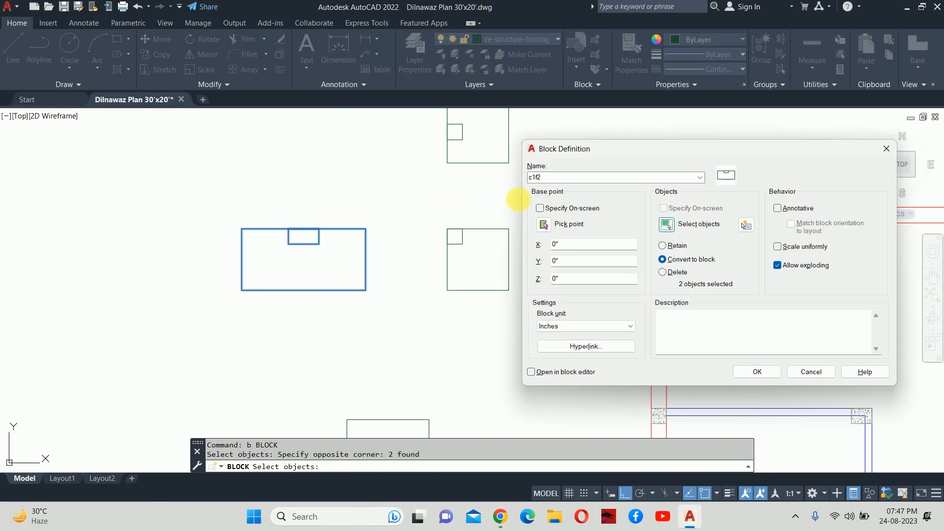
left_click(545, 225)
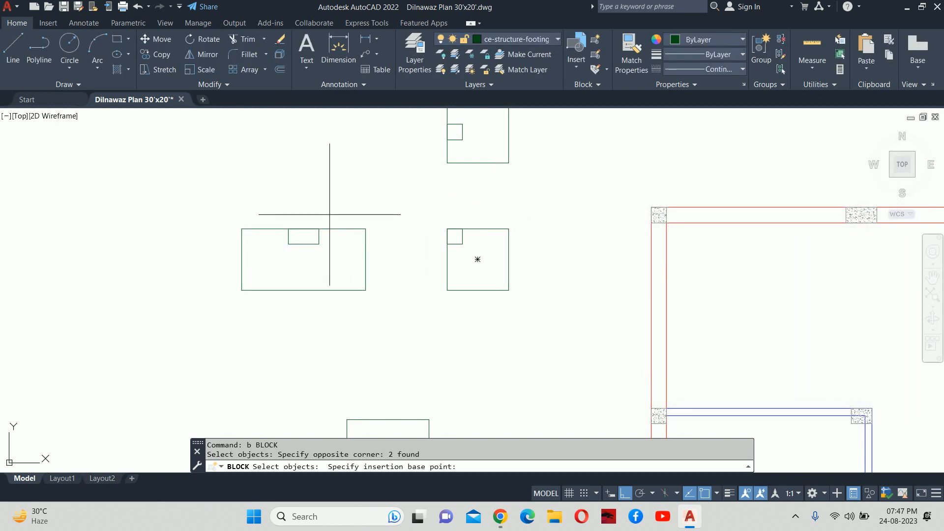
left_click(304, 237)
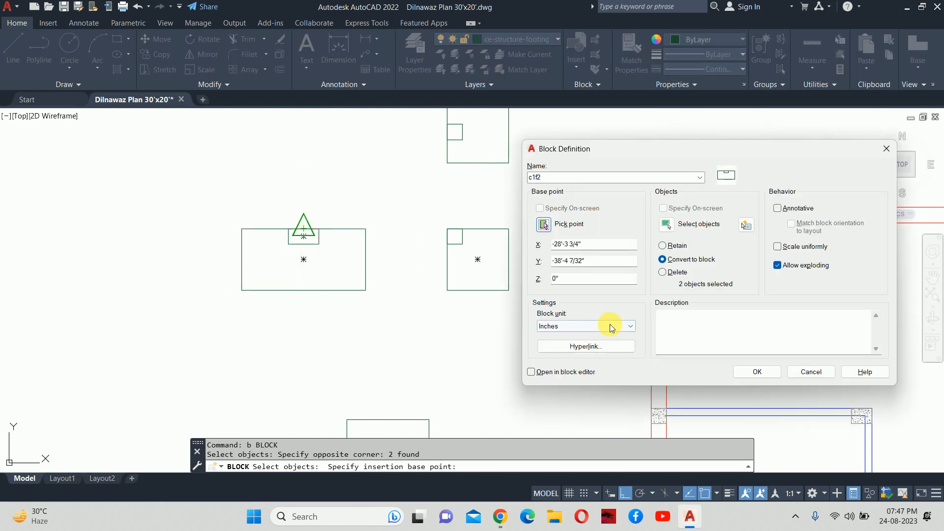
left_click(746, 371)
- Move the c1f2 footing block by its upper edge's midpoint onto the matching middle column along the plan's north wall
type("m")
key("Return")
left_click(340, 273)
left_click(331, 297)
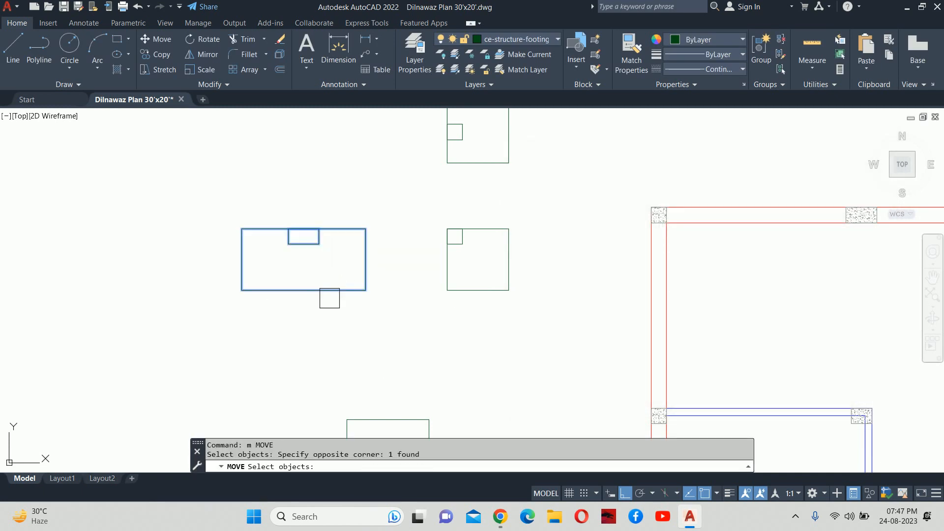
key("Return")
left_click(304, 224)
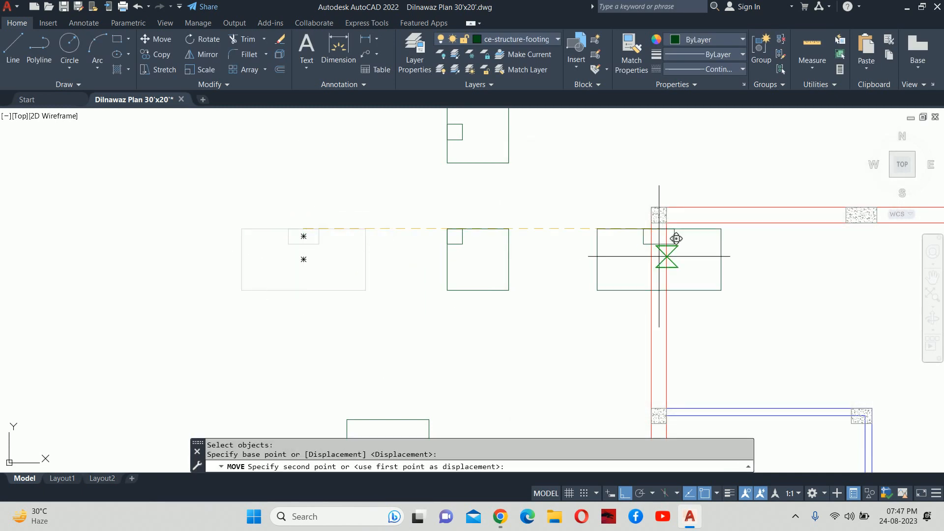
middle_click_drag(728, 237, 250, 235)
key("Escape")
key("Escape")
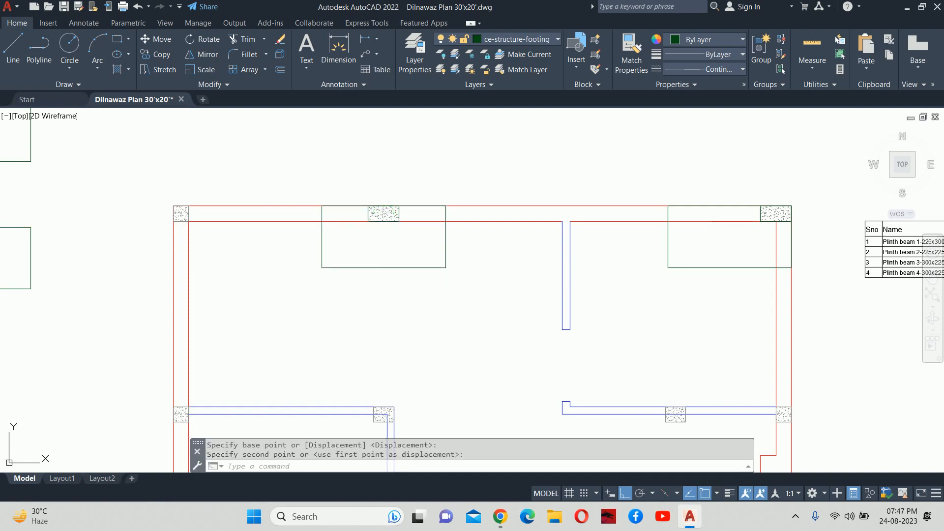
- Make the square footing with the corner column a block named c2f3, with the base point at its upper-left corner
scroll(438, 230, "down", 4)
mouse_move(443, 257)
middle_mouse_down()
mouse_move(441, 226)
mouse_move(526, 249)
middle_mouse_up()
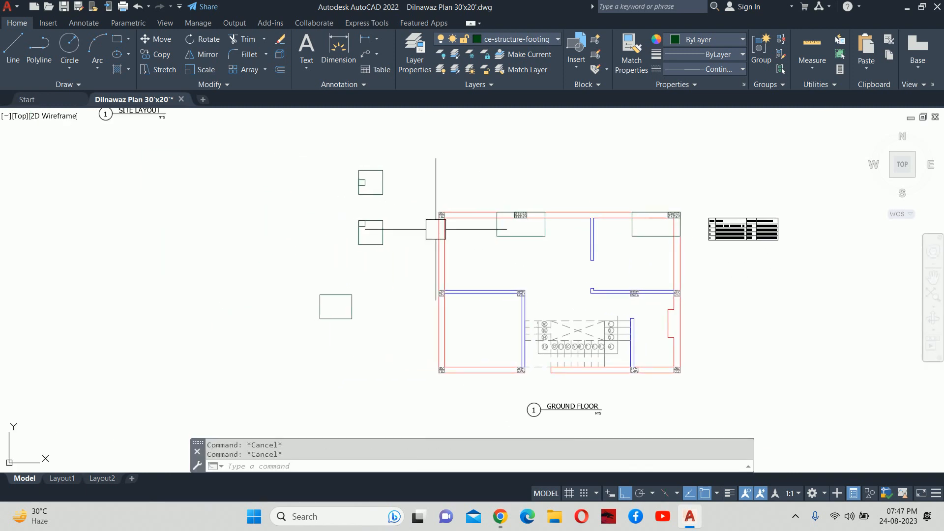
scroll(368, 214, "up", 2)
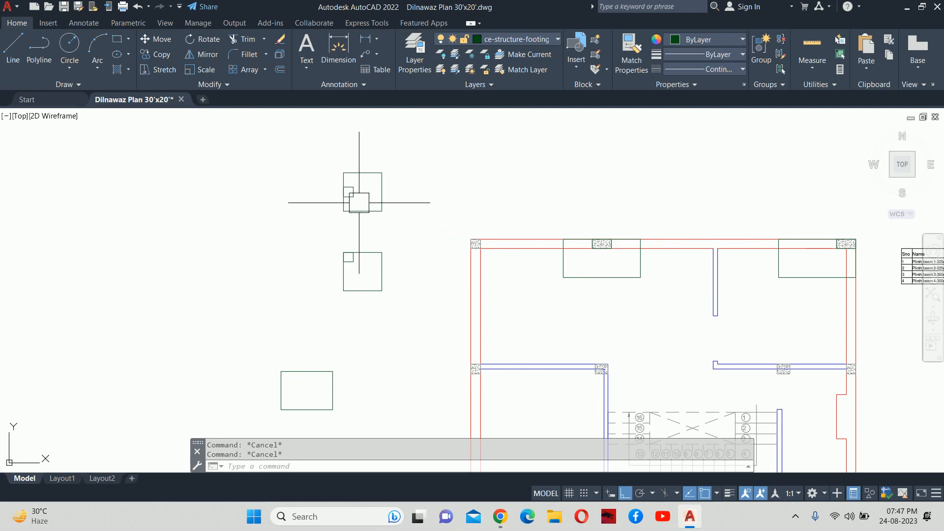
type("b")
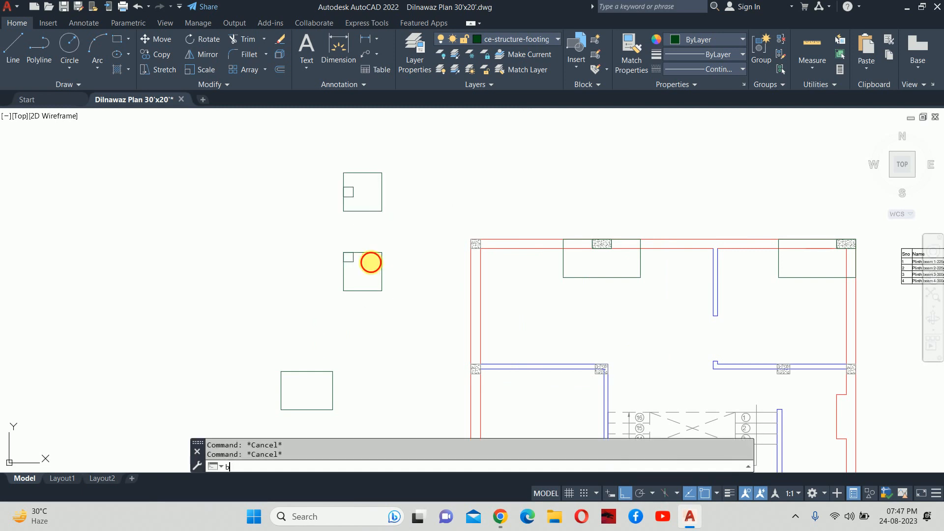
key("Return")
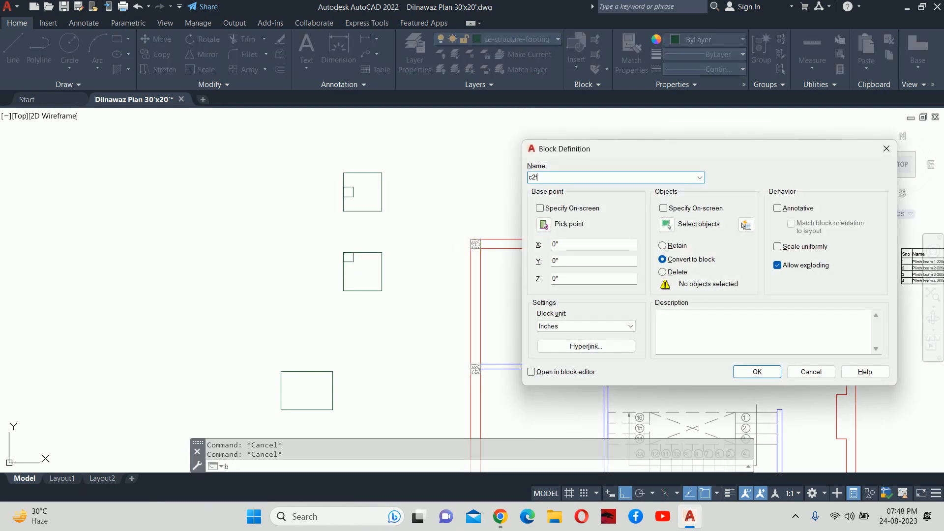
left_click(665, 226)
left_click(437, 268)
left_click(341, 245)
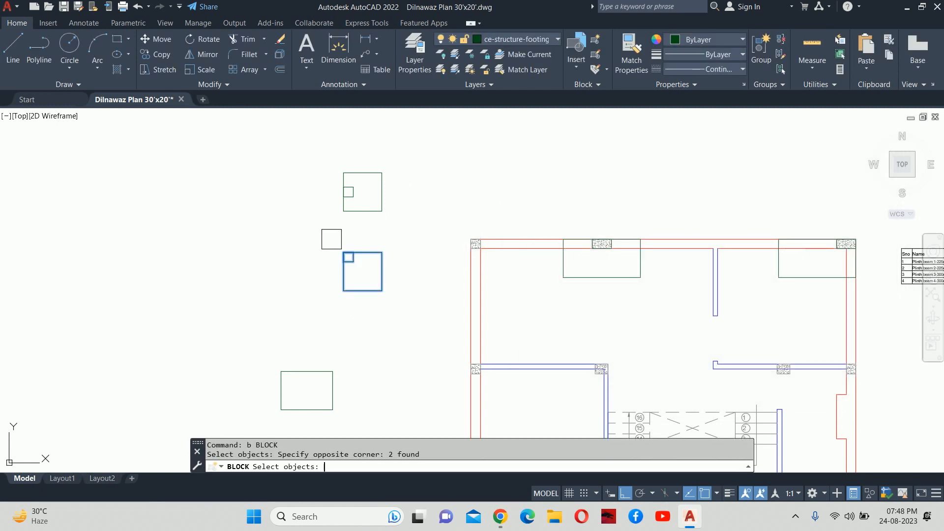
key("Return")
left_click(545, 226)
scroll(396, 243, "up", 5)
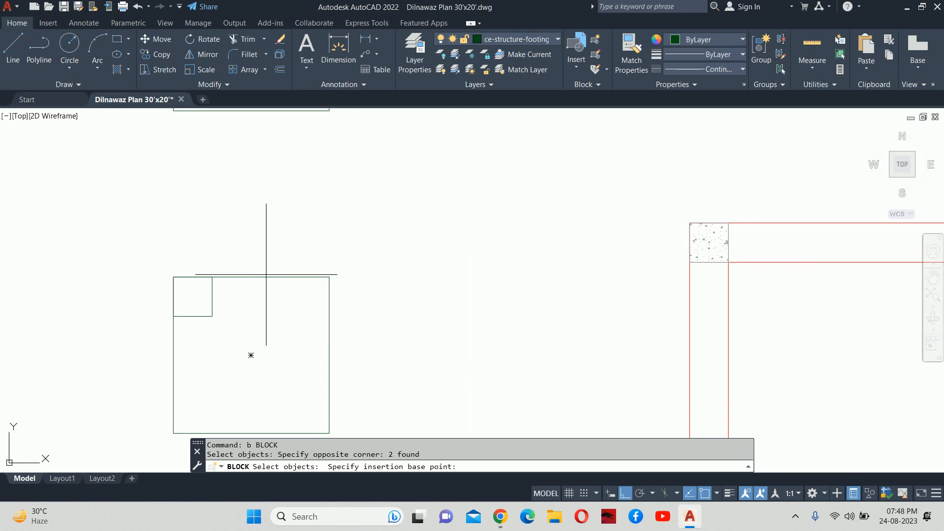
left_click(173, 277)
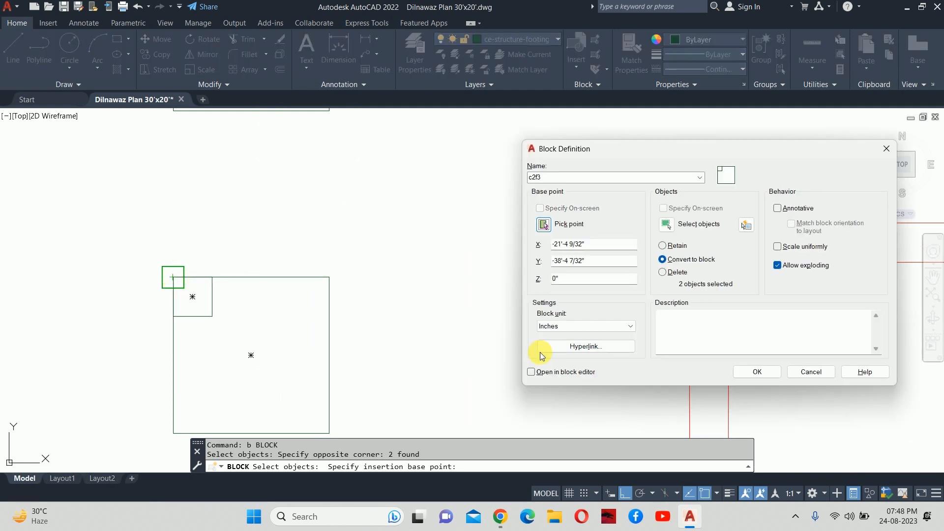
left_click(749, 375)
scroll(464, 308, "down", 5)
key("Escape")
- Move the c2f3 footing block by its upper-left corner onto the outer corner of the ground floor plan's upper-left column
type("m")
key("Return")
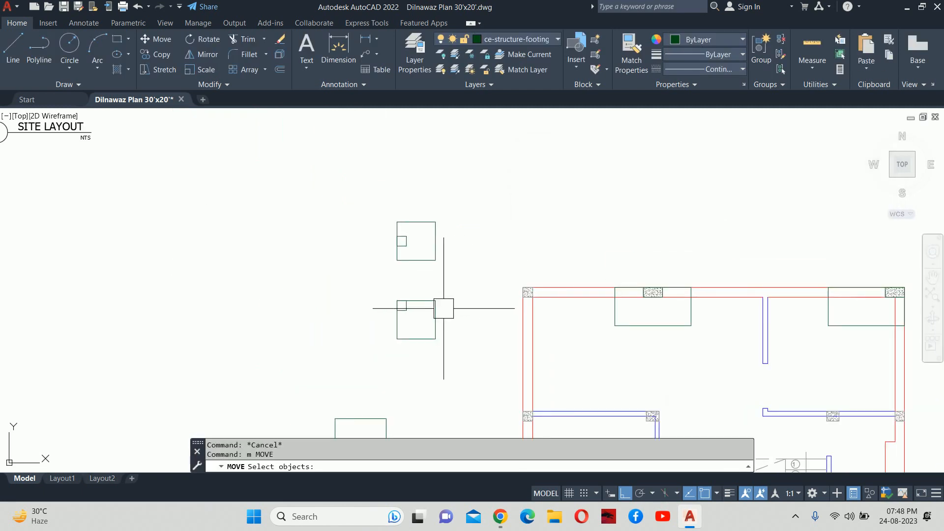
left_click(443, 308)
key("Return")
scroll(389, 299, "up", 5)
left_click(406, 307)
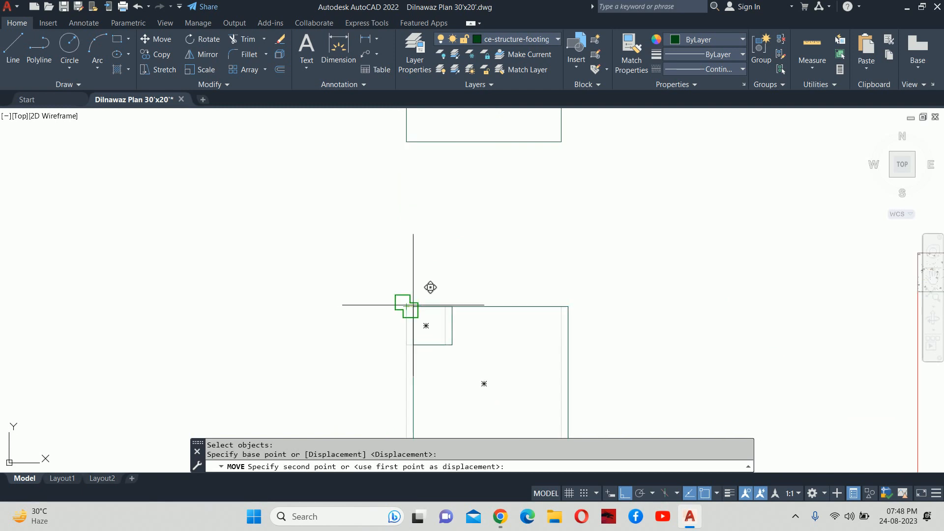
scroll(528, 286, "down", 4)
middle_click_drag(530, 285, 243, 269)
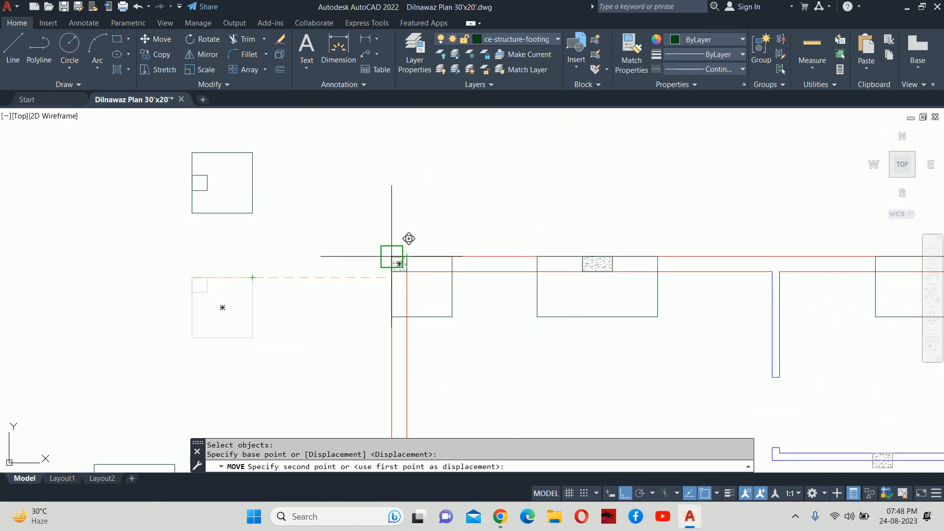
left_click(394, 257)
scroll(409, 256, "down", 3)
key("Escape")
key("Escape")
- Mirror the c2f3 footing block across a horizontal line through the west wall's middle column, keeping the original
scroll(394, 246, "down", 3)
middle_click_drag(381, 244, 369, 206)
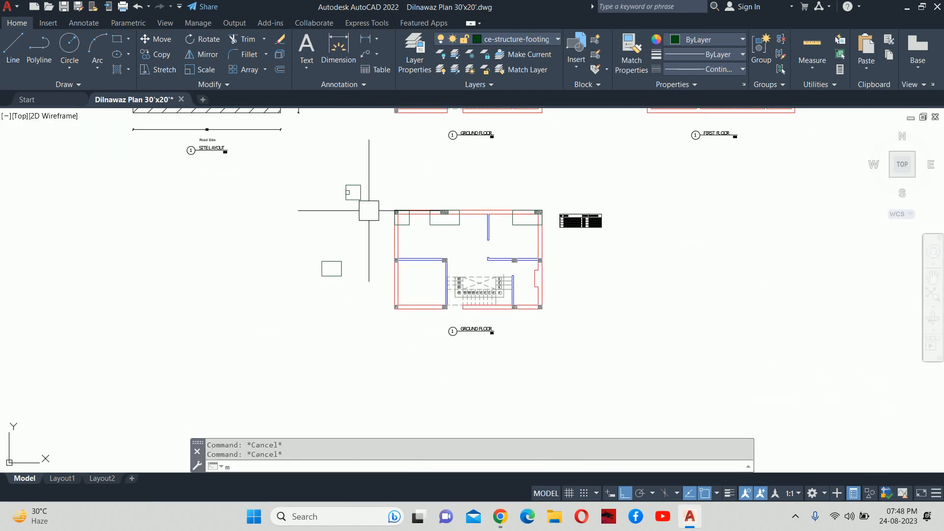
type("mi")
key("Return")
scroll(401, 219, "up", 2)
left_click(401, 224)
key("Return")
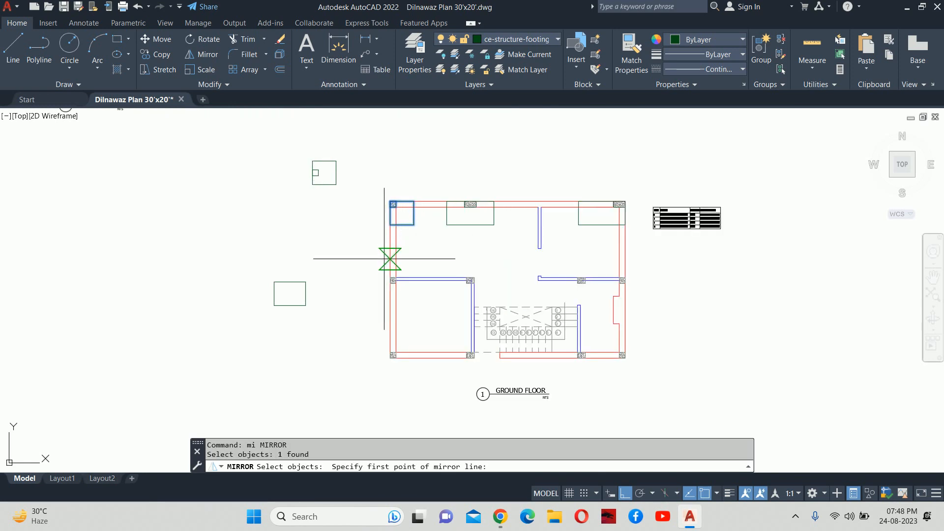
left_click(393, 280)
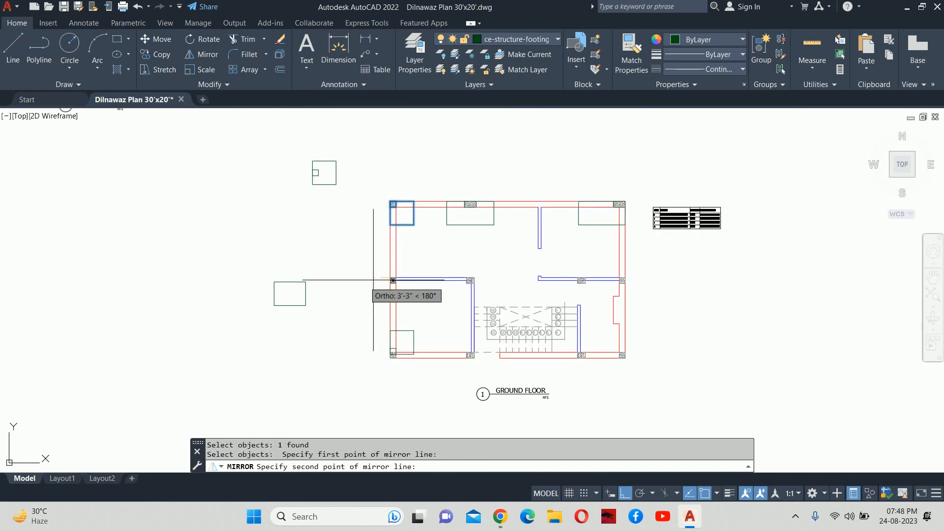
left_click(337, 270)
key("Return")
key("Escape")
- Move the mirrored c2f3 block by its column's lower-right corner onto the matching corner of the plan's lower-left column
middle_click_drag(378, 296, 376, 241)
scroll(376, 241, "up", 1)
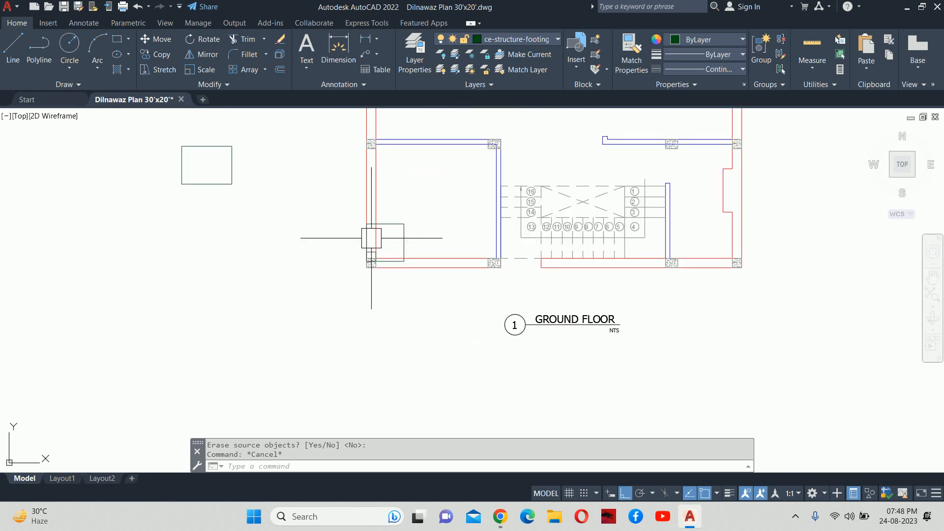
type("m")
key("Return")
scroll(384, 257, "up", 4)
left_click(390, 275)
key("Return")
scroll(389, 277, "up", 4)
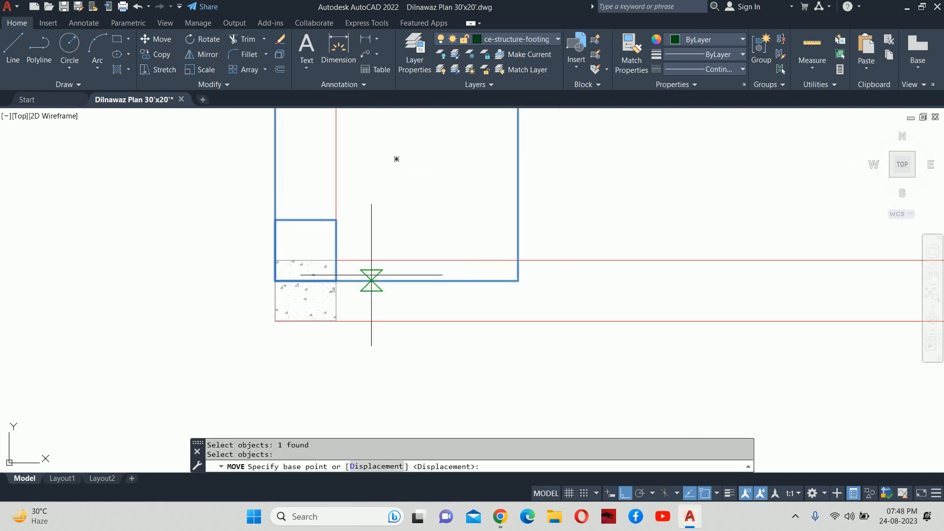
left_click(336, 281)
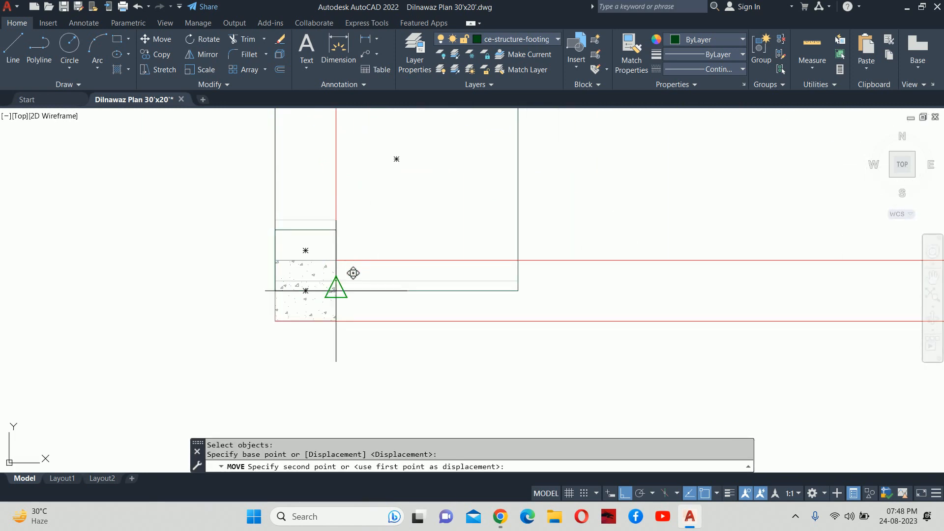
key("Escape")
key("Escape")
key("Escape")
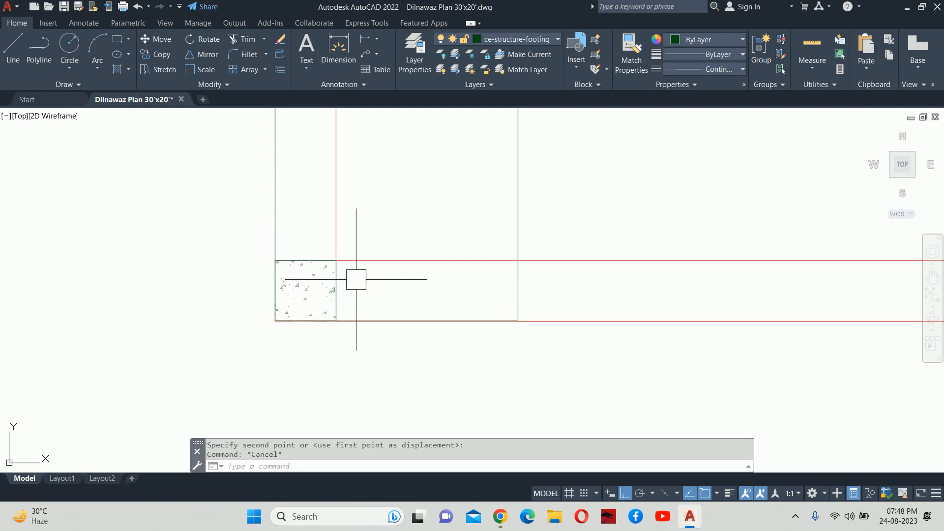
- Make the remaining square footing and its edge column a block named c2f4, with the base point at the column's left edge midpoint
scroll(355, 260, "down", 5)
scroll(355, 260, "up", 5)
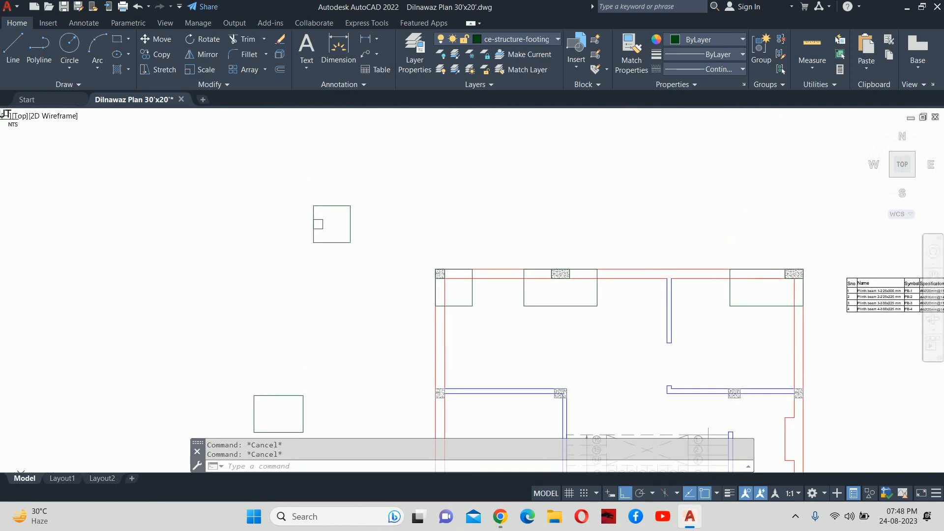
type("b")
key("Return")
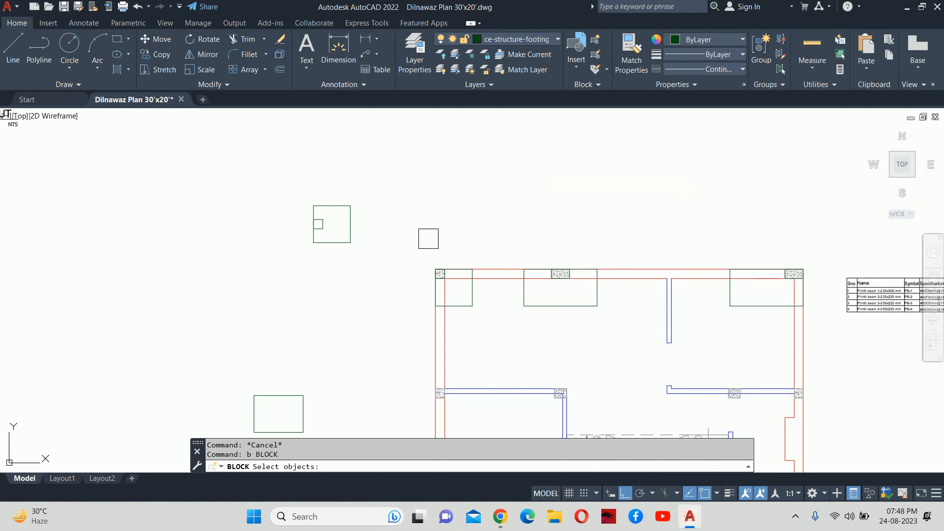
left_click(401, 249)
left_click(308, 204)
key("Return")
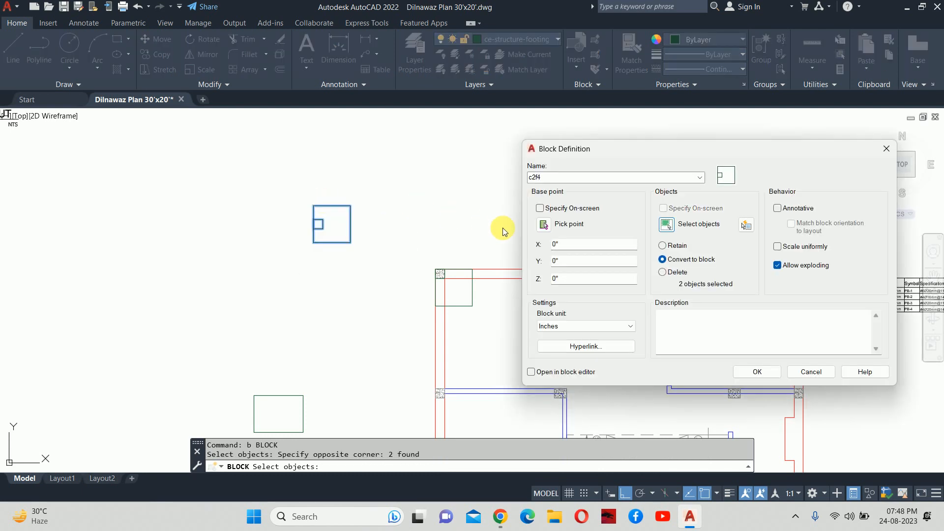
left_click(543, 225)
scroll(318, 226, "up", 5)
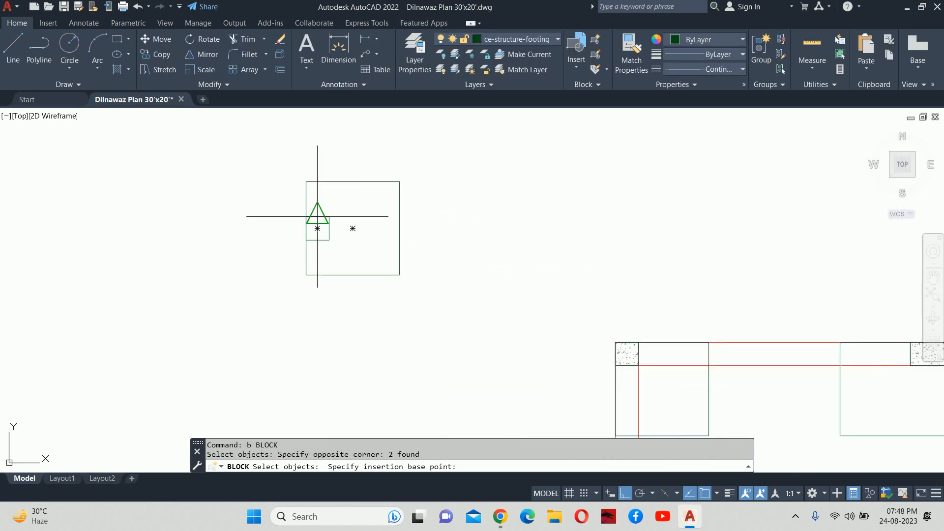
left_click(306, 228)
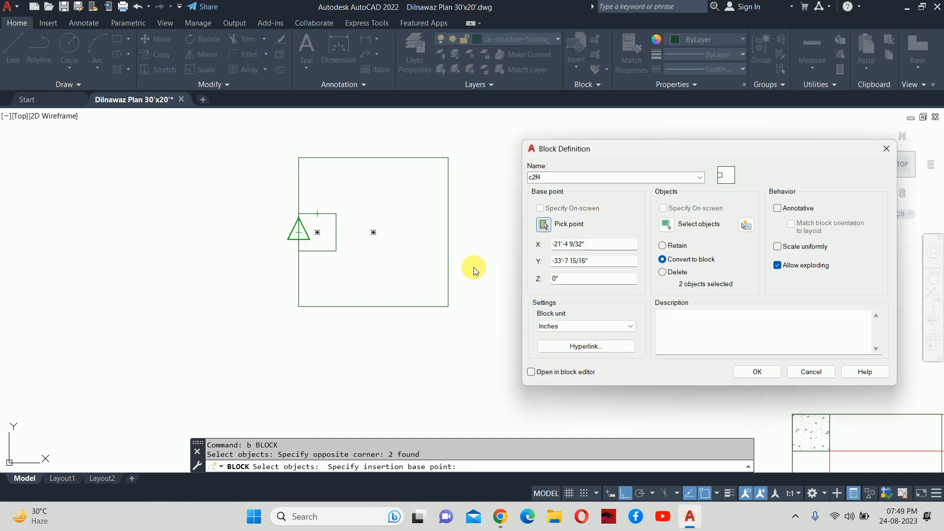
left_click(757, 375)
- Move the c2f4 footing block by its column onto the matching middle column along the plan's west wall
scroll(467, 260, "down", 4)
middle_click_drag(466, 260, 299, 128)
scroll(300, 128, "down", 2)
type("m")
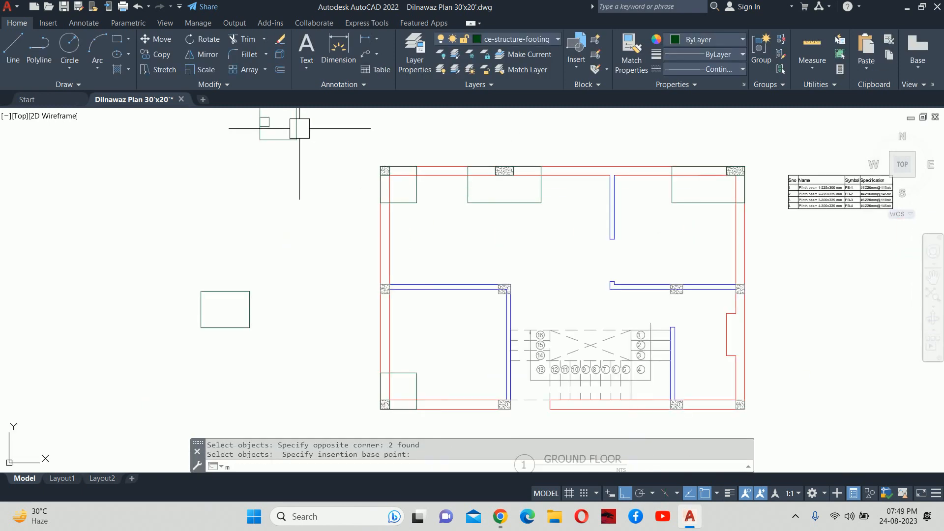
key("Return")
left_click(283, 147)
key("Return")
scroll(253, 122, "up", 6)
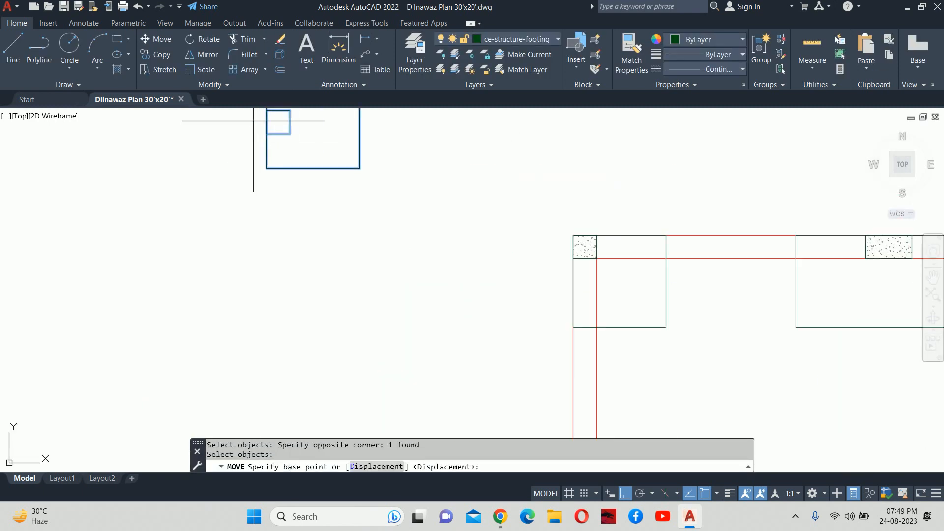
left_click(269, 121)
scroll(355, 214, "down", 6)
middle_click_drag(460, 334, 302, 145)
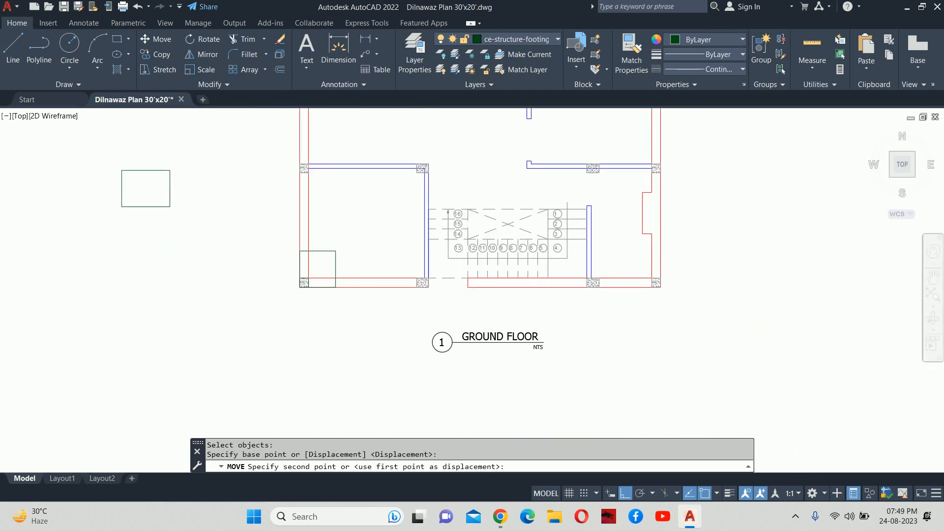
scroll(291, 139, "up", 4)
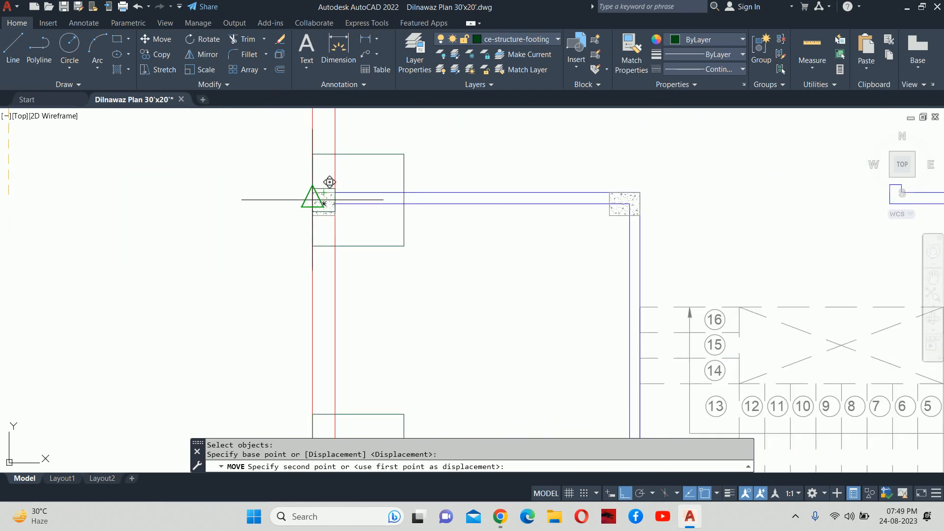
key("Escape")
key("Escape")
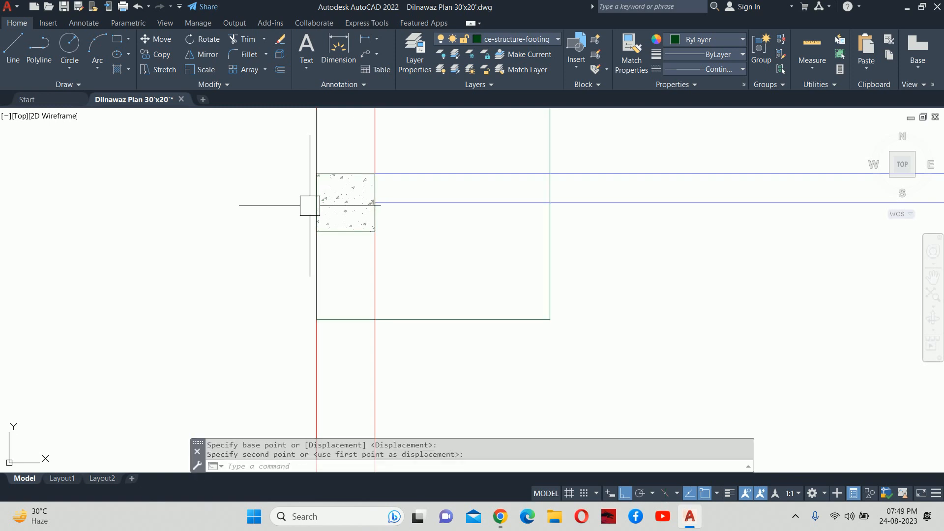
- Mirror the west wall's middle and lower footing blocks across a vertical line through the north wall's midpoint, keeping the originals
scroll(379, 204, "down", 5)
scroll(382, 207, "up", 4)
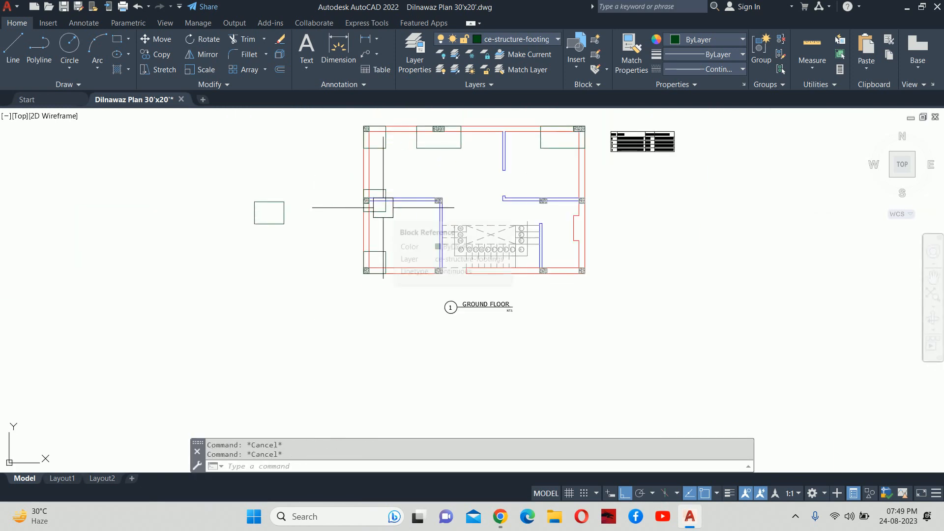
type("mi")
key("Return")
left_click(383, 199)
middle_click_drag(442, 160, 427, 203)
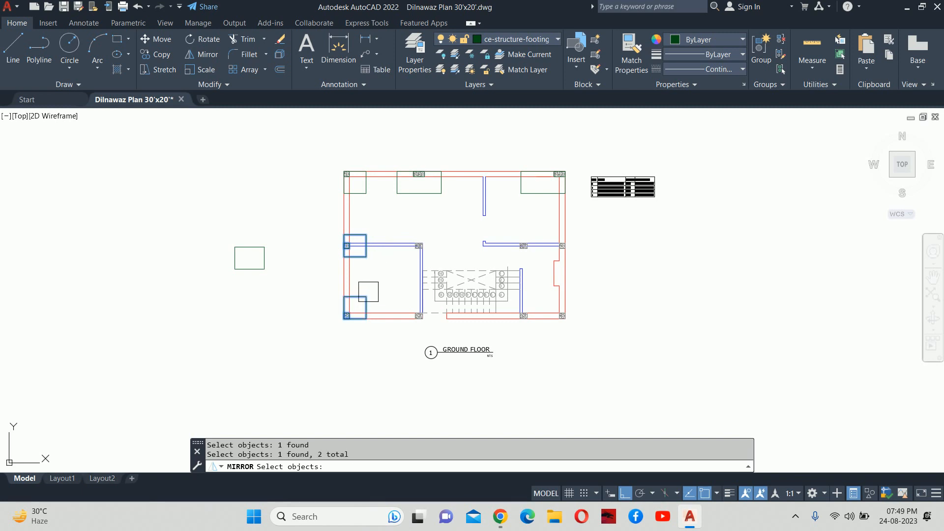
key("Return")
left_click(455, 172)
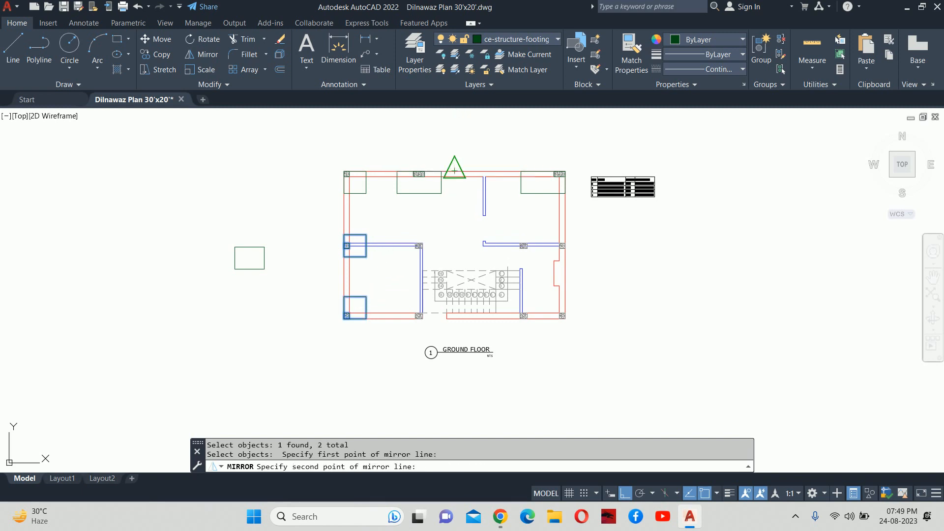
left_click(454, 136)
key("Return")
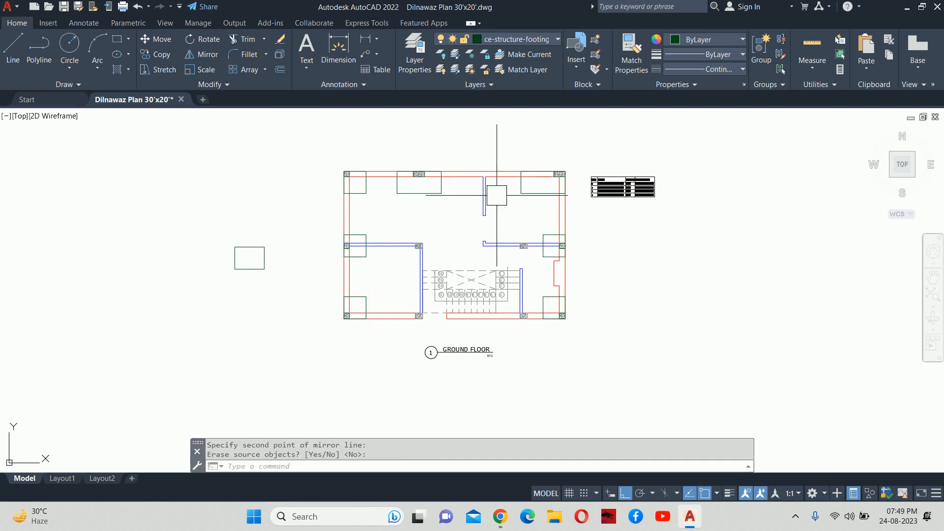
key("Escape")
key("Escape")
- Measure the linear distance from the interior column's upper-left corner to the east wall middle column's upper-right corner
scroll(550, 250, "up", 4)
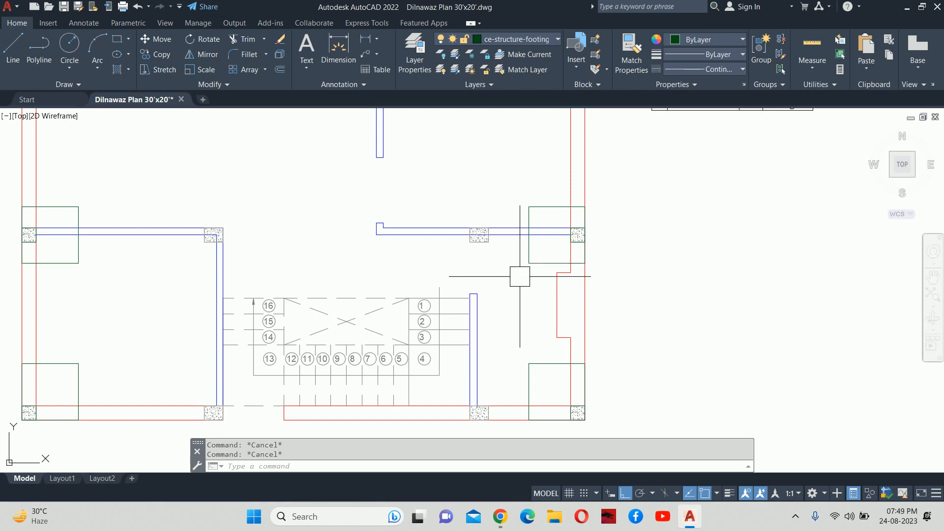
middle_click_drag(521, 285, 524, 273)
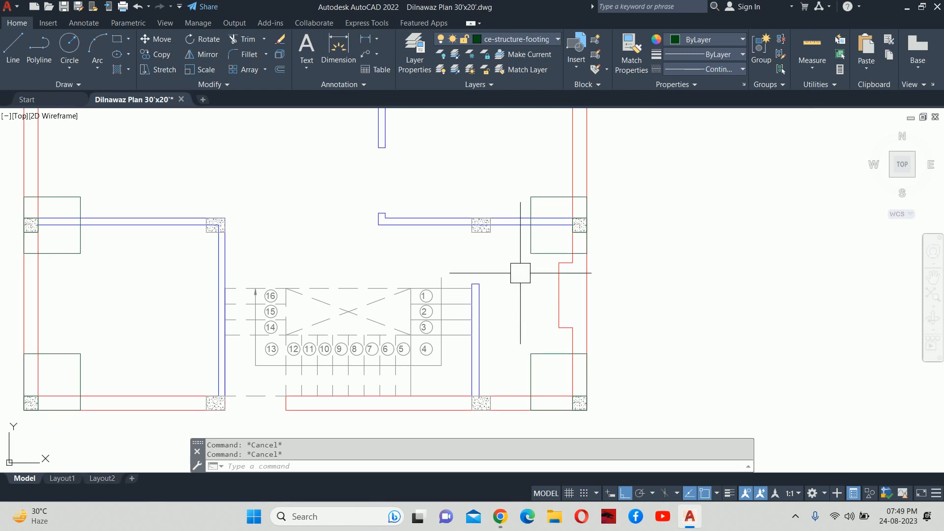
scroll(511, 272, "down", 2)
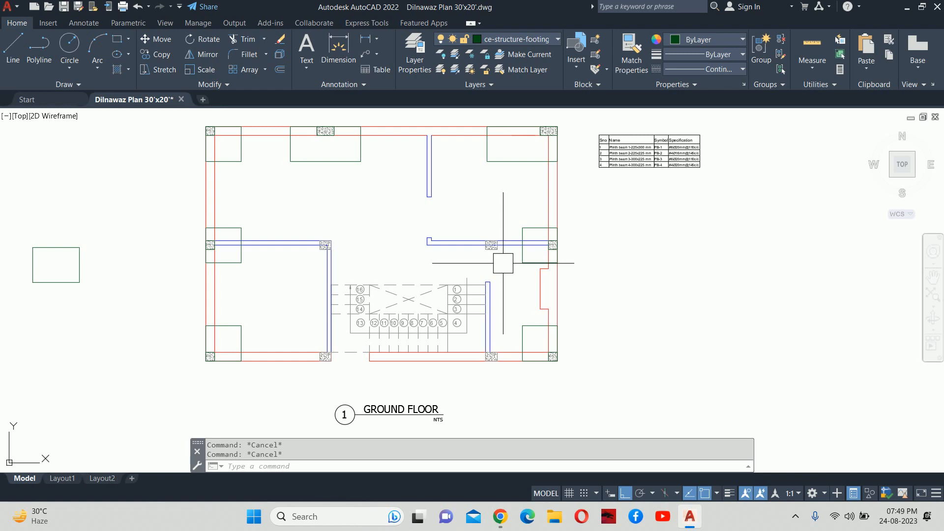
type("dli")
key("Return")
scroll(492, 244, "up", 7)
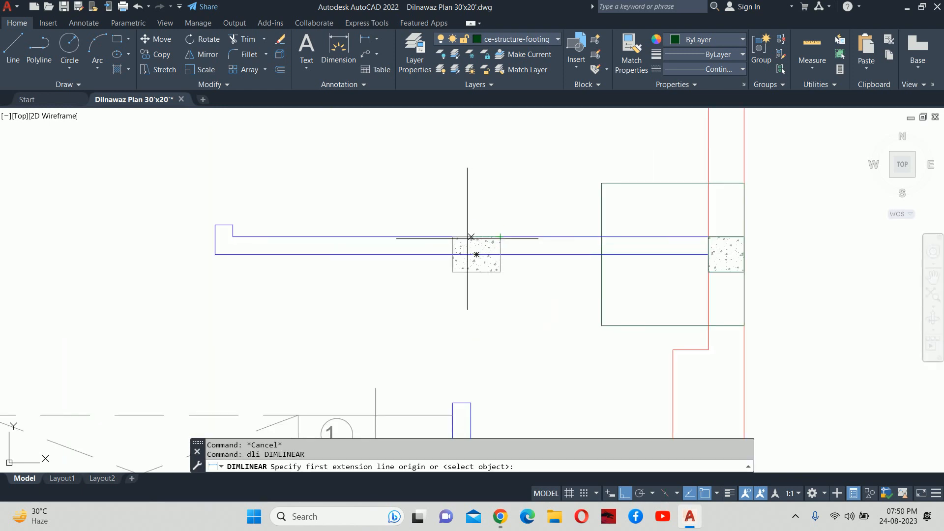
left_click(452, 236)
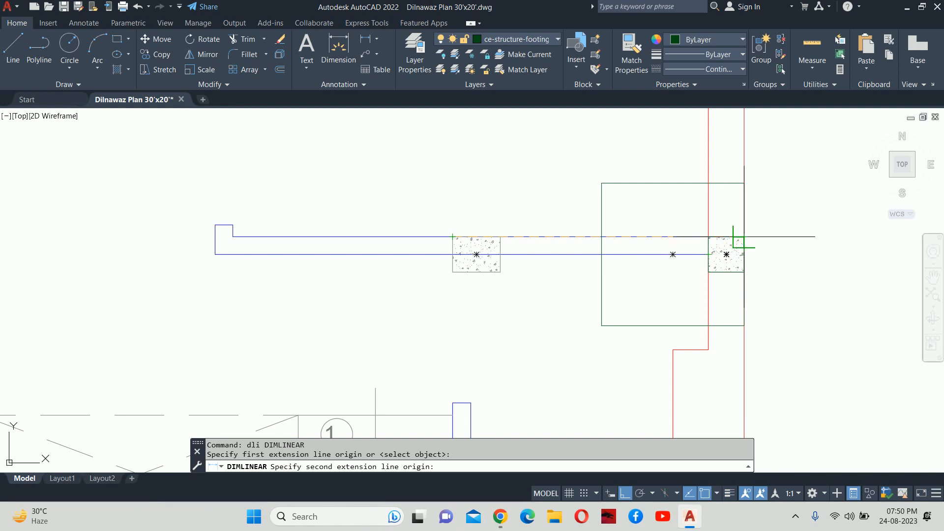
left_click(744, 237)
key("Escape")
key("Escape")
- Delete the c2f4 footing block on the east wall's middle column and draw a 6' long footing rectangle beside the wall
left_click(600, 201)
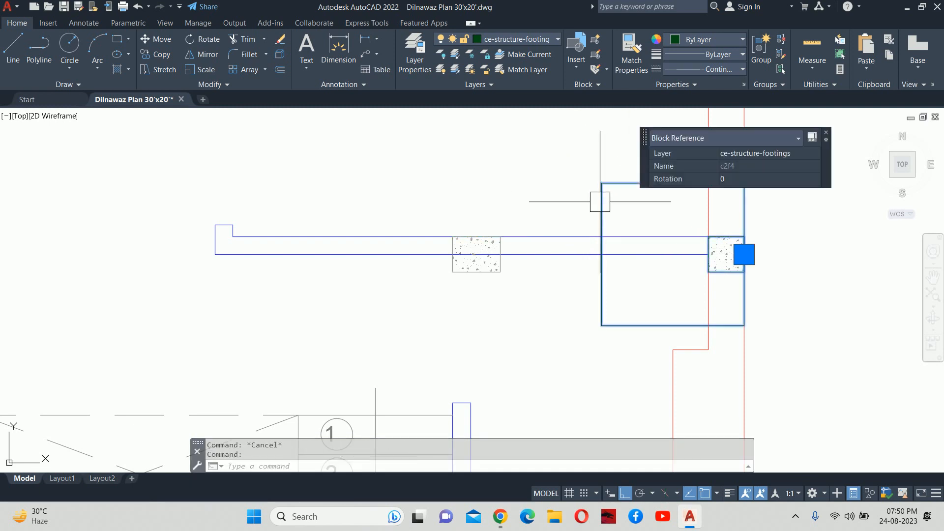
key("Delete")
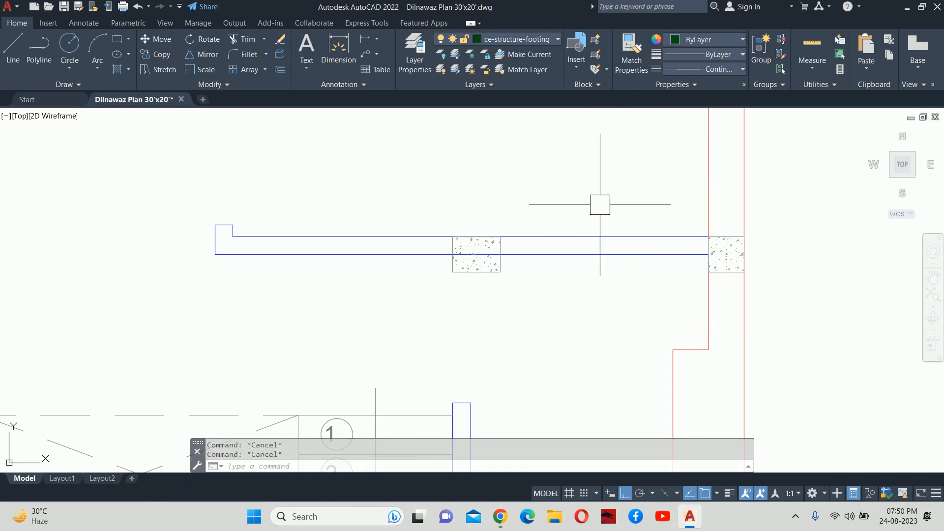
type("rec")
key("Return")
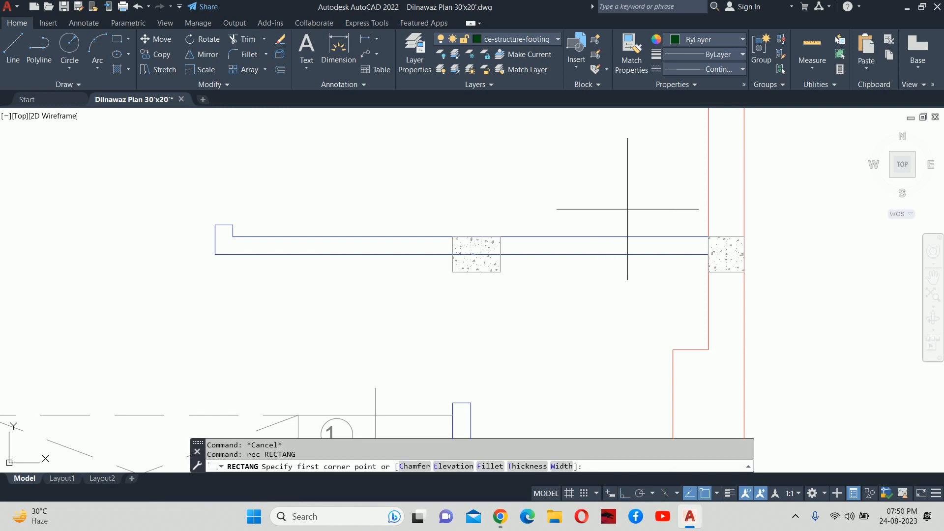
scroll(596, 204, "down", 2)
left_click(664, 215)
type("d")
key("Return")
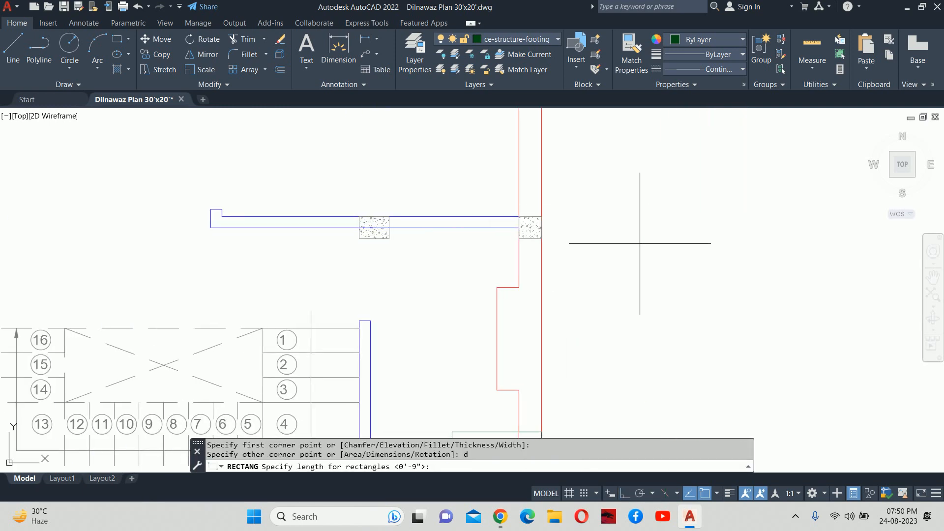
type("6'")
key("Return")
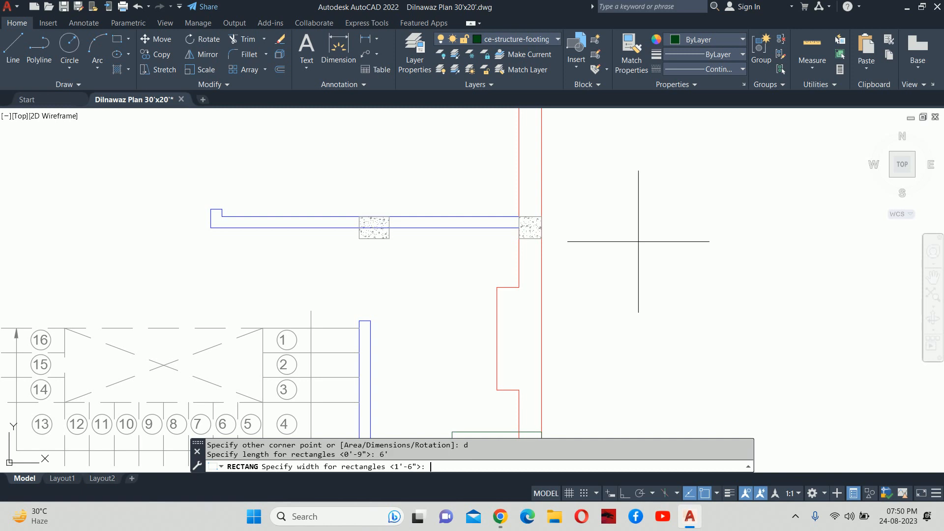
key("Return")
left_click(644, 241)
key("Escape")
key("Escape")
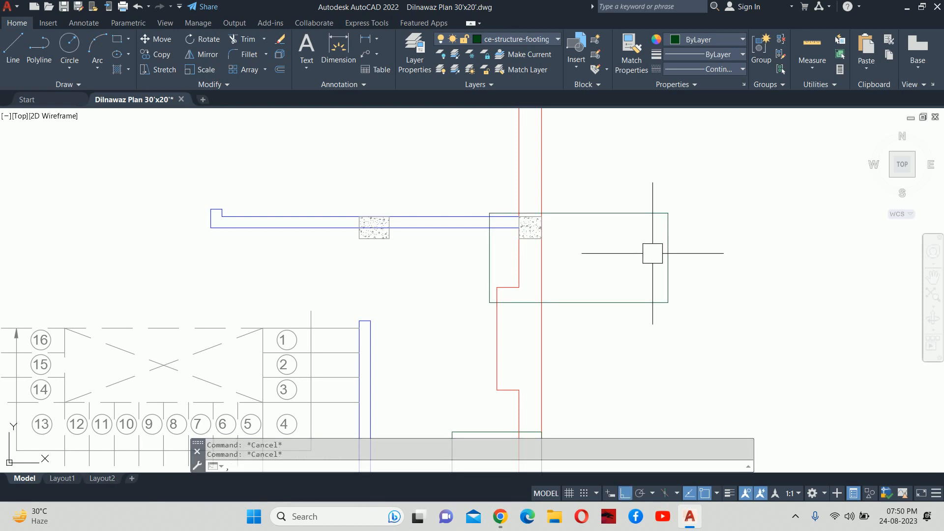
- Move the footing rectangle by its east edge's midpoint onto the outer face midpoint of the east wall's middle column
type("m")
key("Return")
left_click(667, 246)
key("Return")
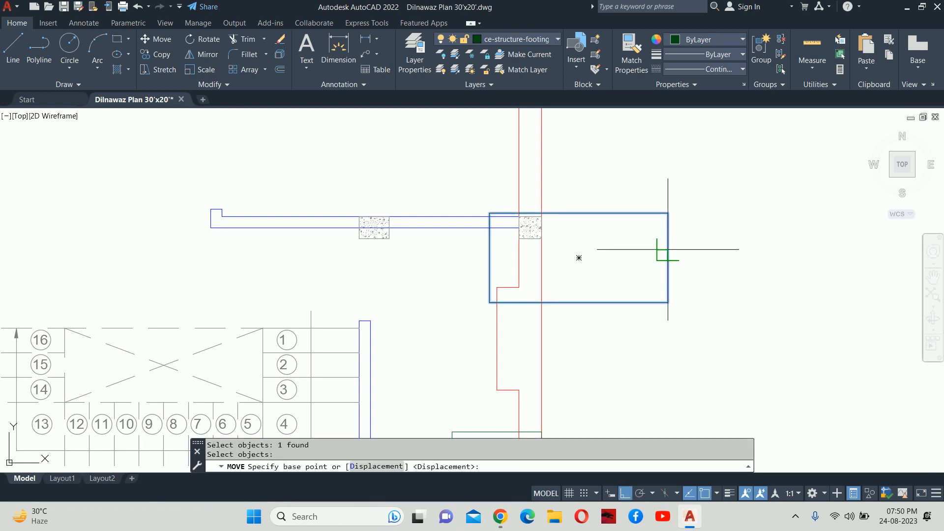
left_click(668, 257)
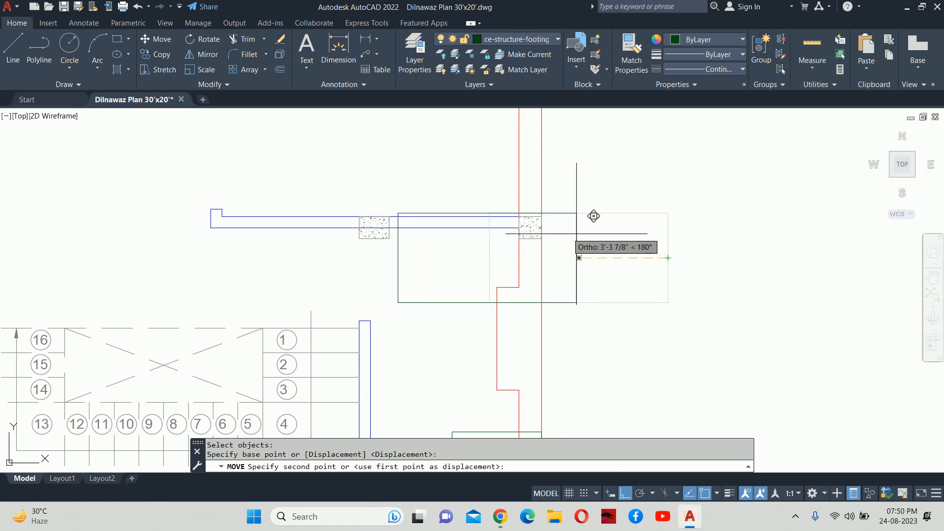
key("Escape")
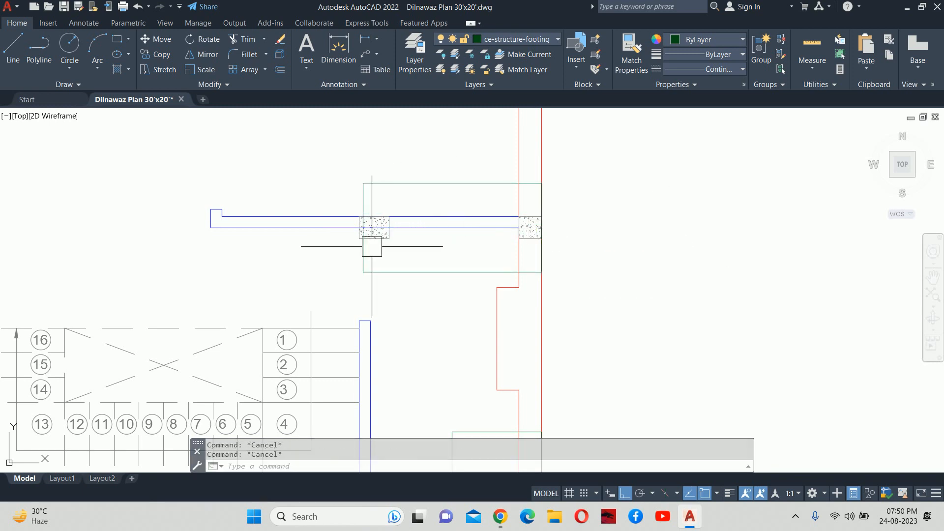
- Stretch the footing rectangle's west edge to the interior column's west face and a further 30" west
left_click(372, 246)
scroll(365, 231, "up", 4)
left_click(365, 233)
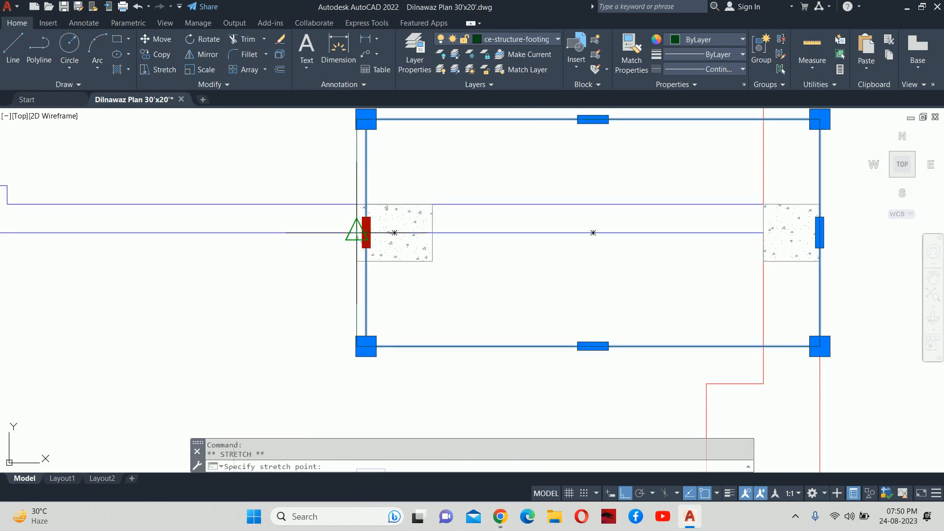
left_click(357, 232)
left_click(356, 233)
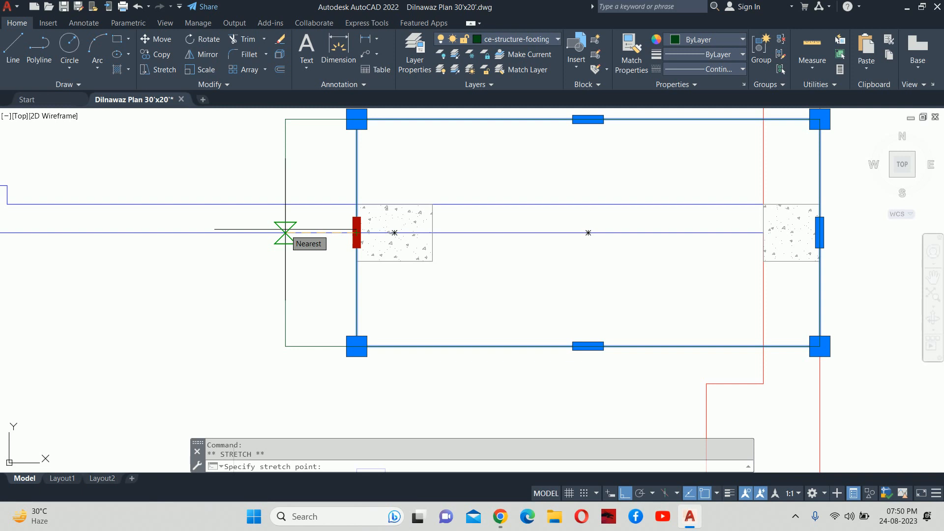
type("2")
key("BackSpace")
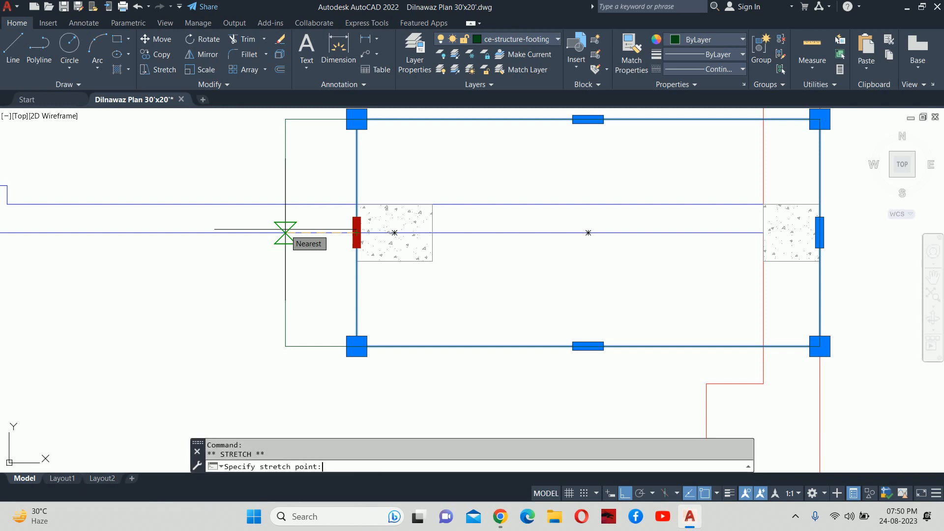
type("30")
key("Return")
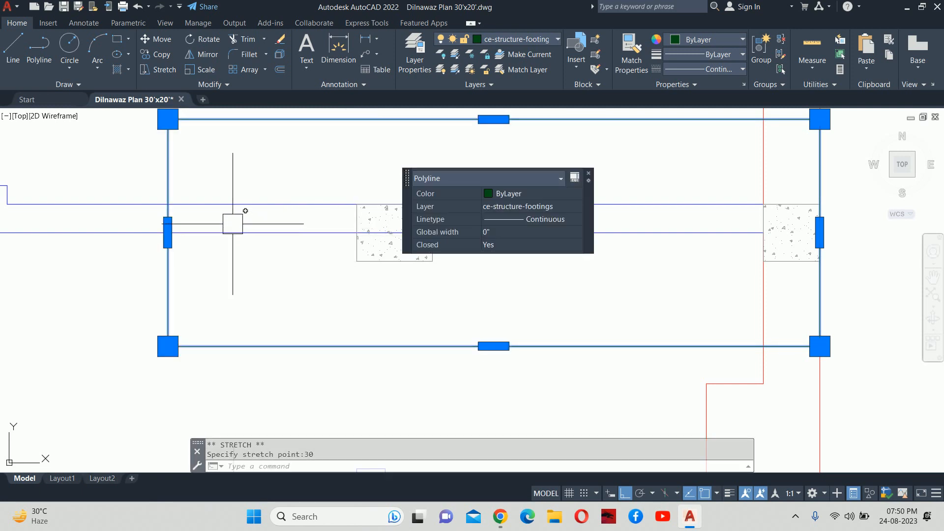
- Pull the combined footing's west edge back east by 6"
left_click(168, 233)
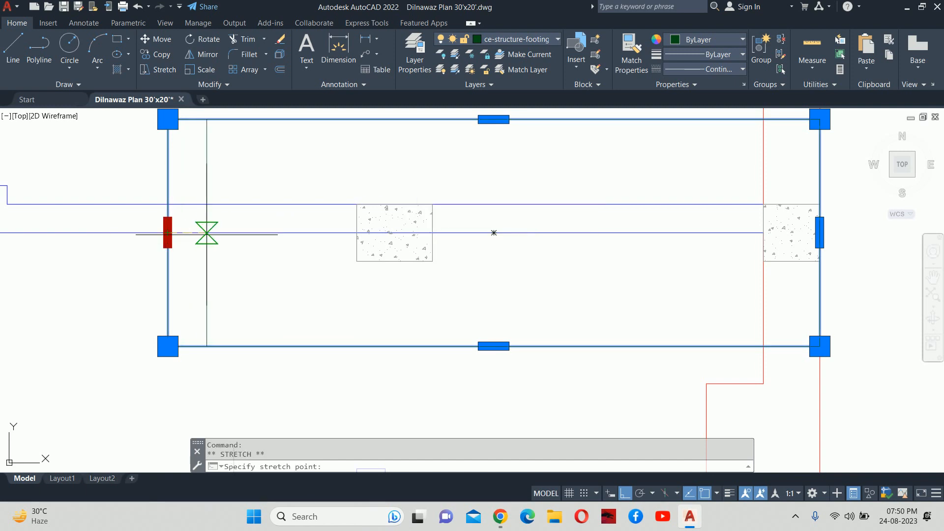
key("Return")
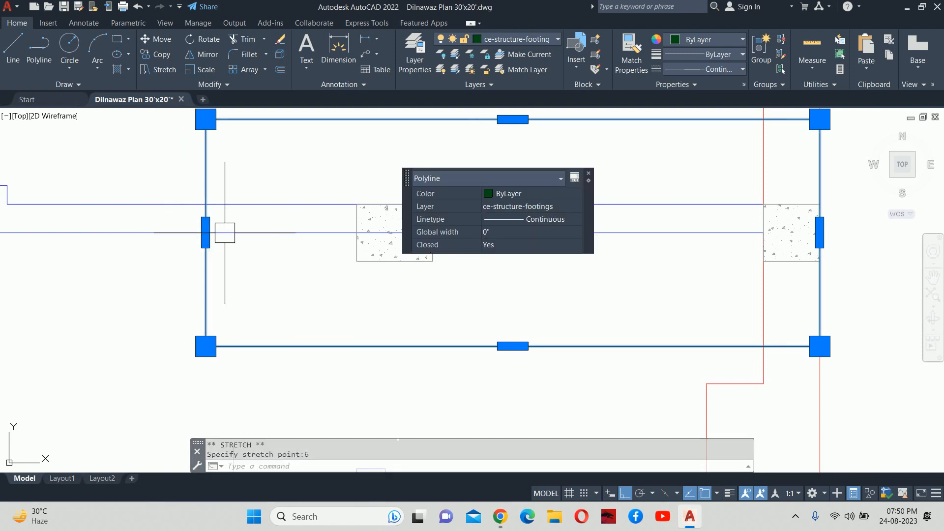
key("Escape")
key("Escape")
scroll(375, 165, "down", 5)
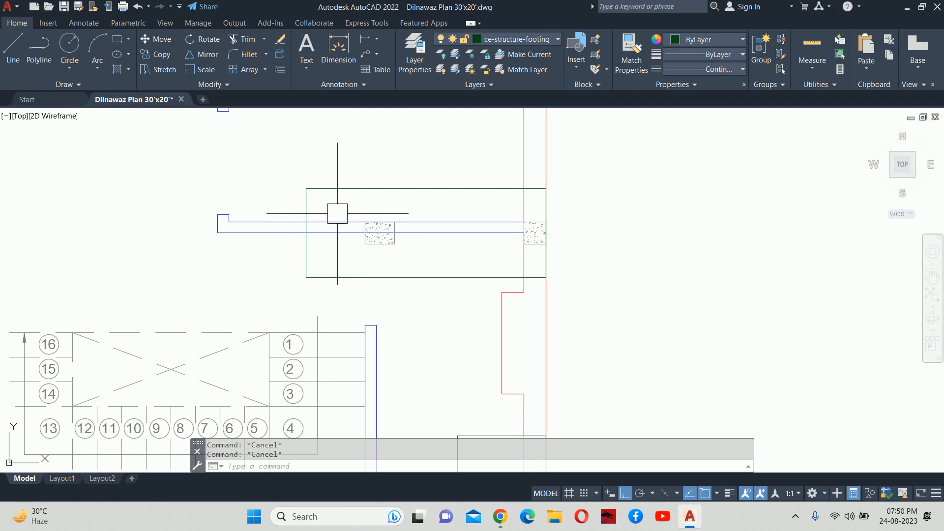
- Delete the single footing at the plan's southeast corner column
scroll(337, 213, "down", 4)
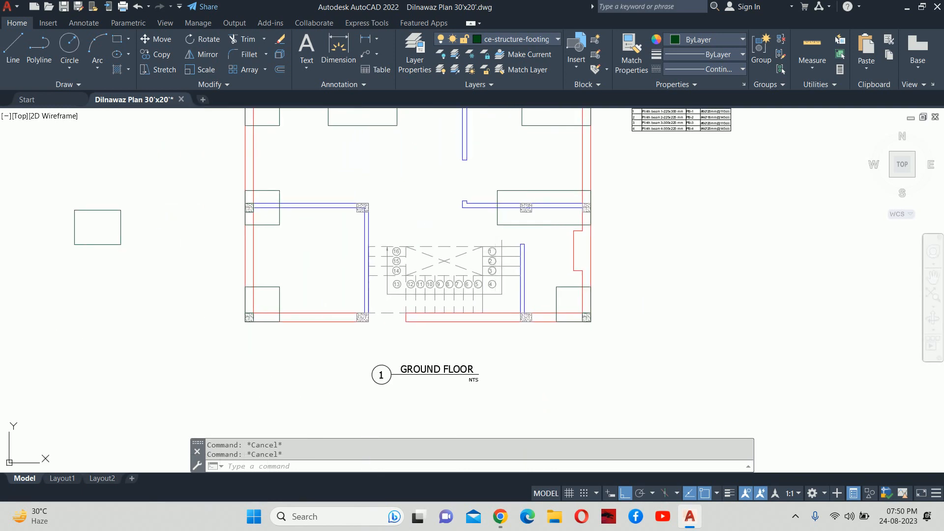
scroll(562, 290, "up", 2)
left_click(554, 294)
key("Delete")
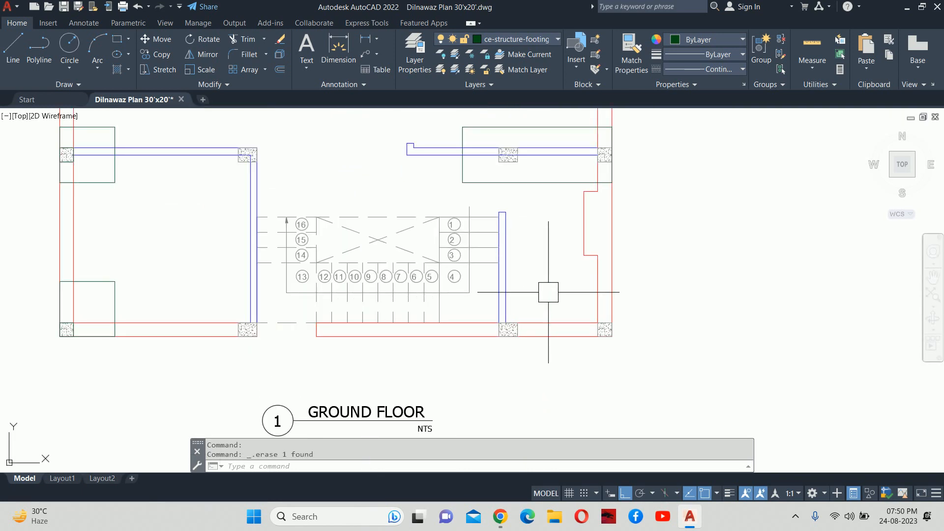
- Copy the combined footing from its southeast corner to the plan's southeast corner, covering the two columns there
middle_click_drag(549, 260, 547, 259)
key("Escape")
type("co")
key("Return")
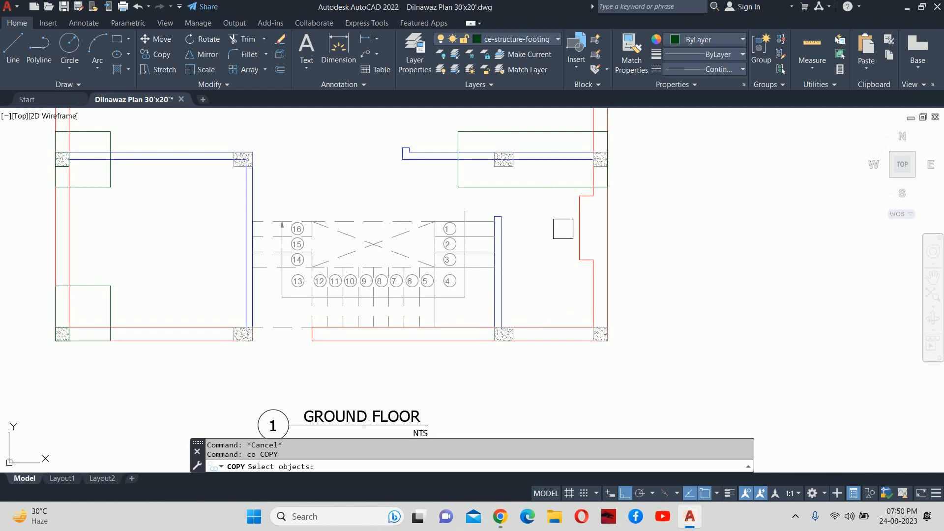
key("Return")
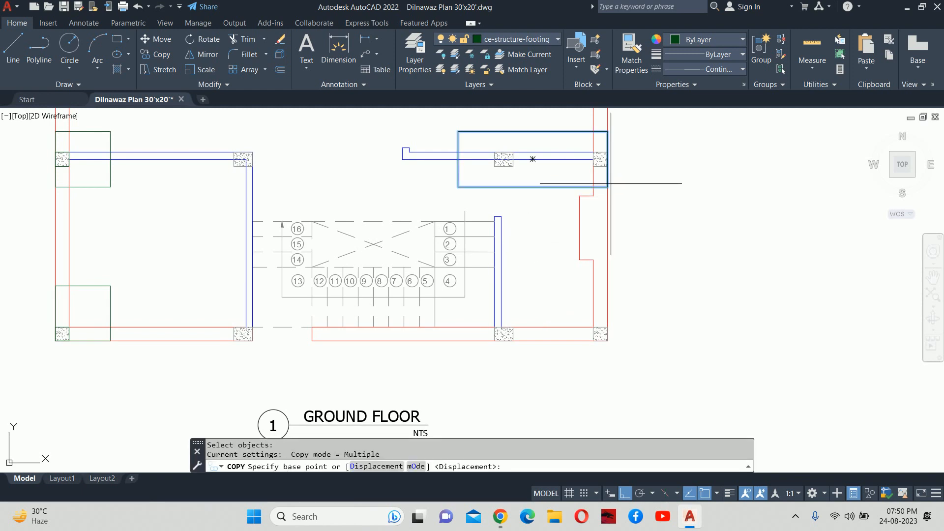
left_click(608, 187)
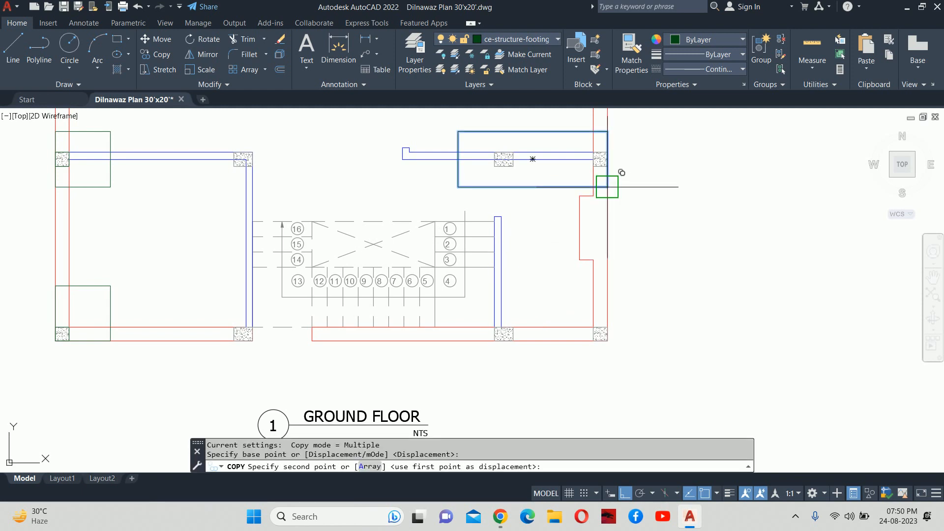
left_click(608, 340)
key("Escape")
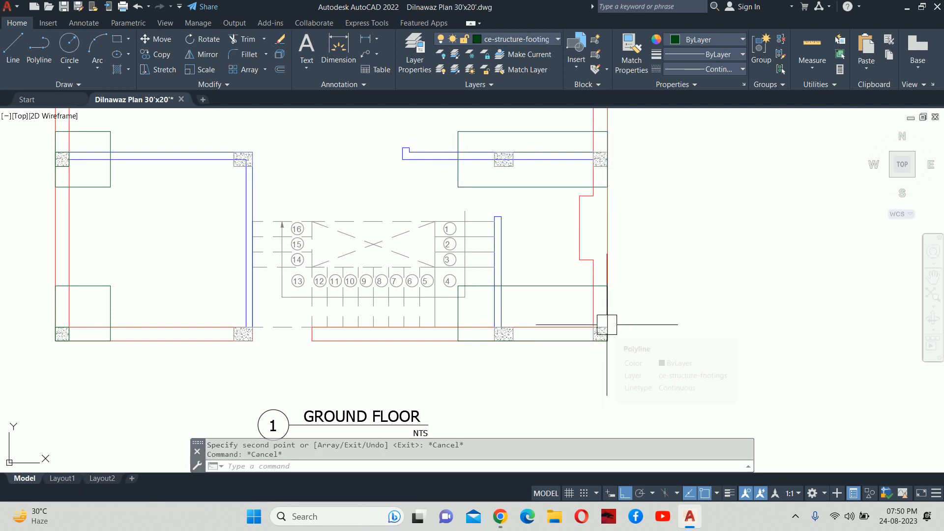
- Examine the ground floor plan for columns still without footings around the west room and south wall
middle_click_drag(473, 282, 653, 288)
scroll(653, 288, "down", 2)
middle_click_drag(403, 288, 449, 340)
key("Escape")
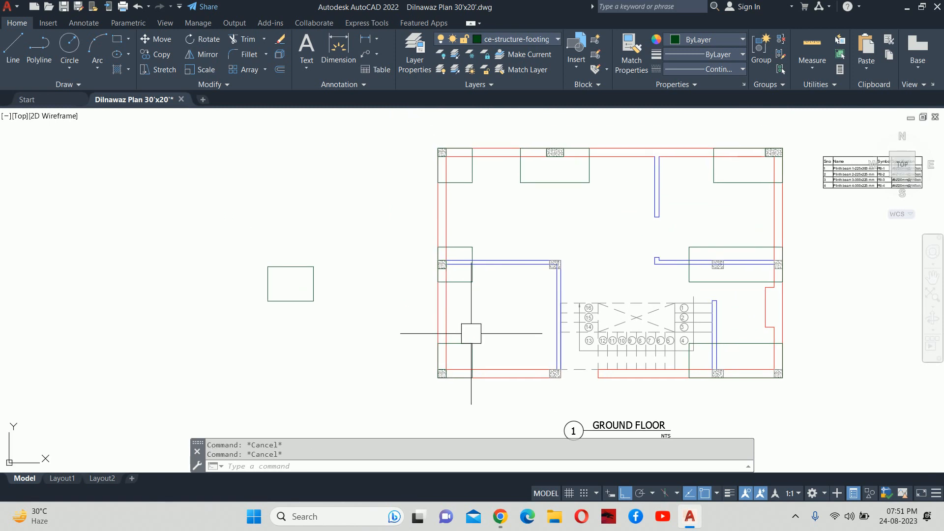
scroll(526, 370, "up", 4)
scroll(583, 372, "down", 2)
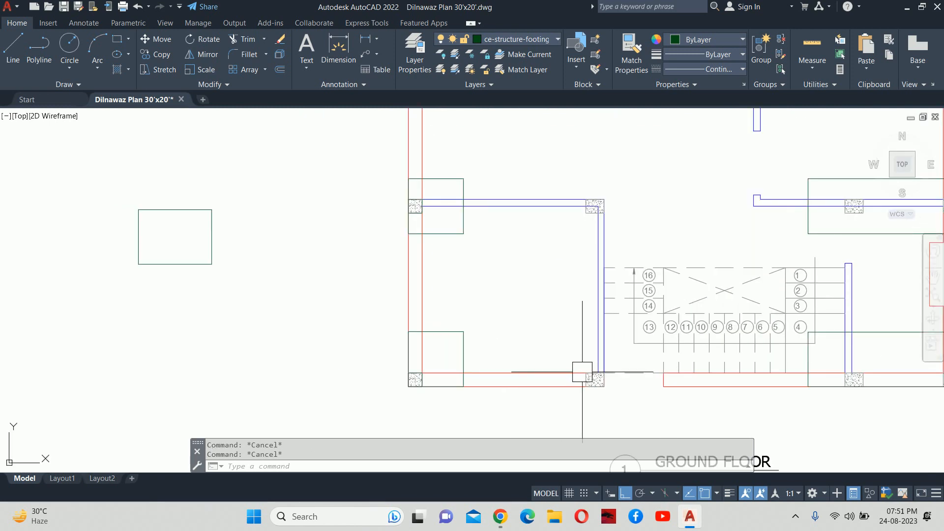
scroll(583, 372, "down", 2)
middle_click_drag(570, 361, 500, 358)
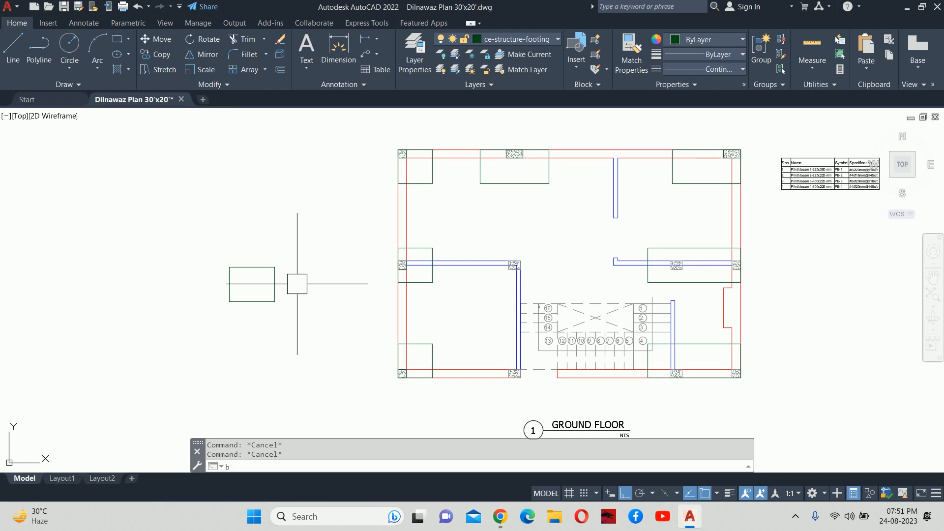
key("Escape")
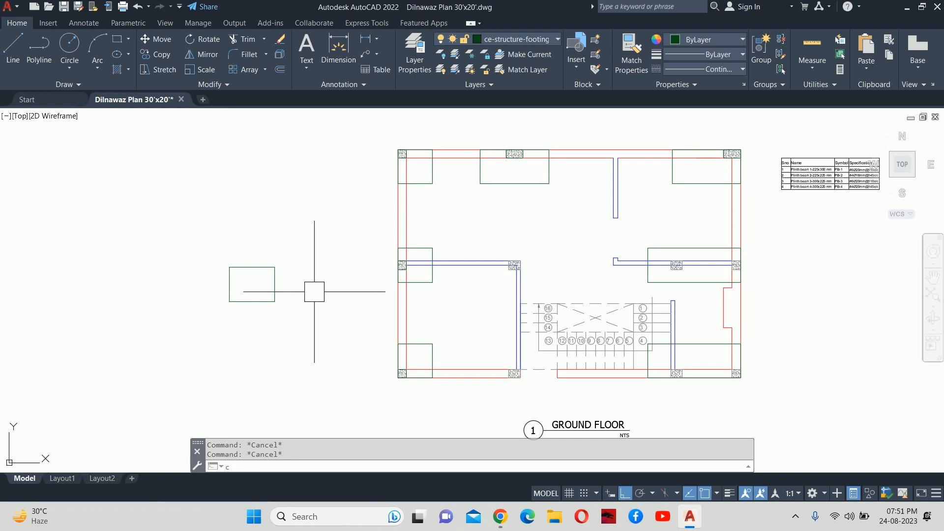
- Draw a 12" by 9" column rectangle between the loose footing rectangle and the plan
type("rec")
key("Return")
left_click(312, 289)
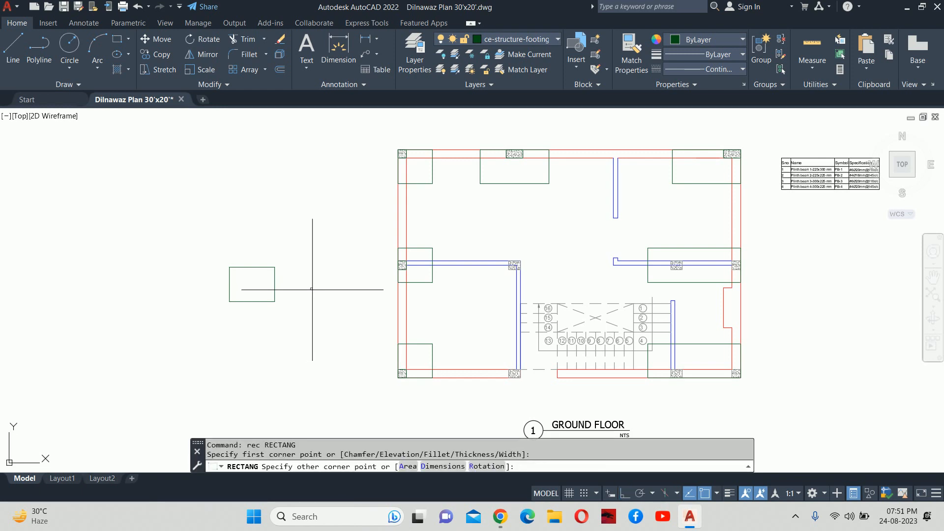
type("d")
key("Return")
type("12")
key("Return")
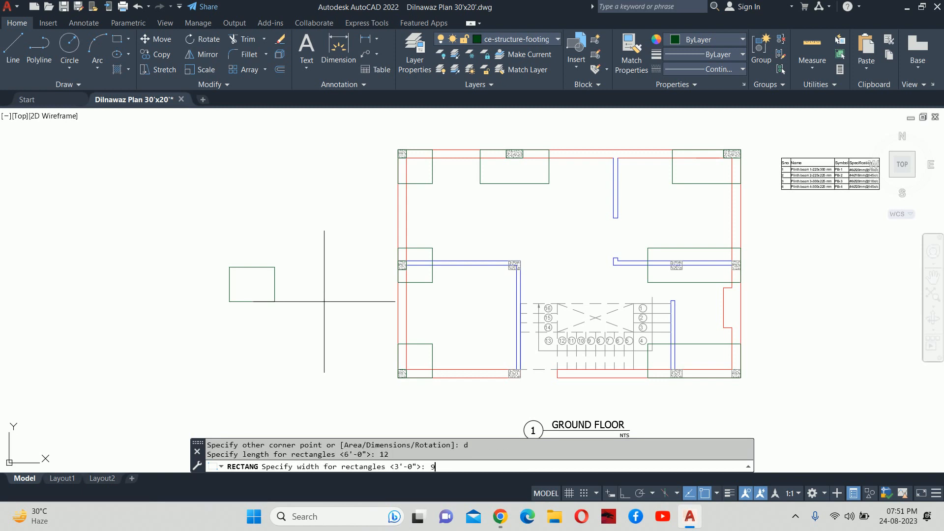
type("12")
key("Return")
key("Escape")
key("Escape")
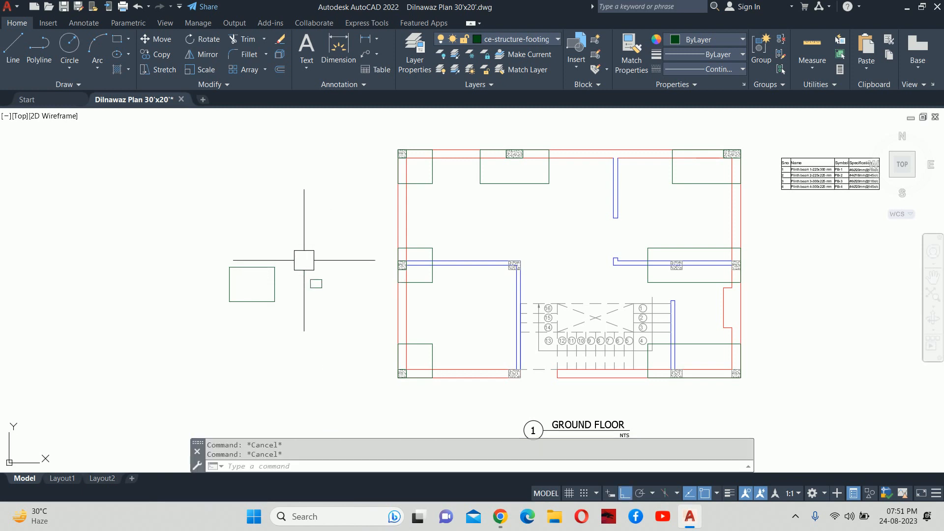
type("m")
key("Return")
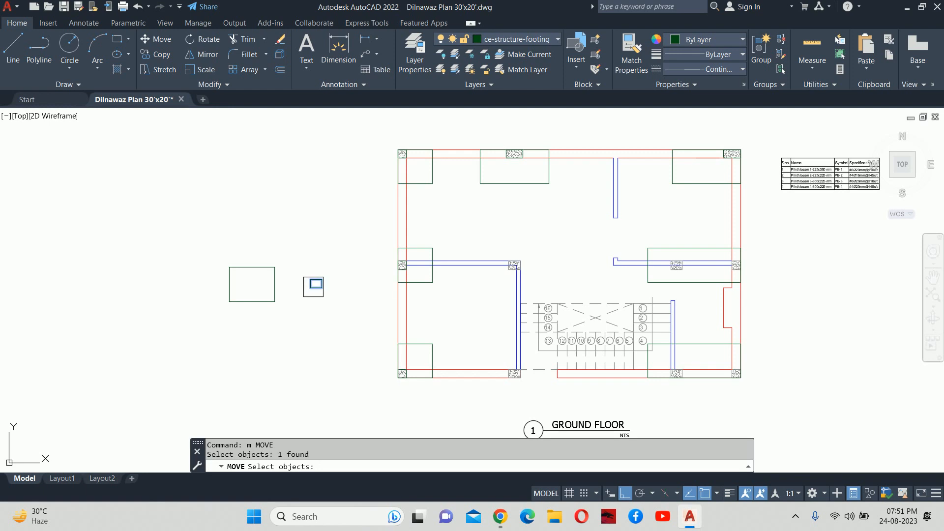
key("Return")
scroll(315, 284, "up", 3)
left_click(306, 267)
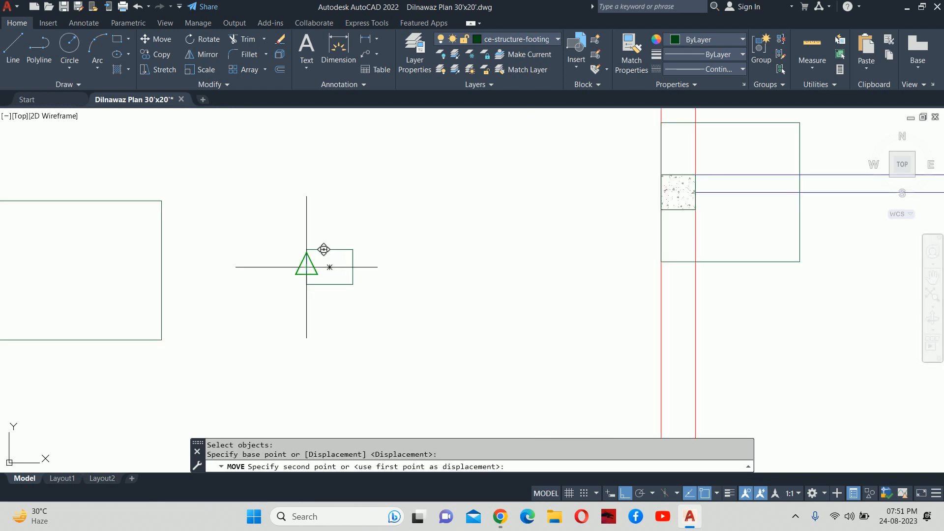
scroll(305, 265, "down", 4)
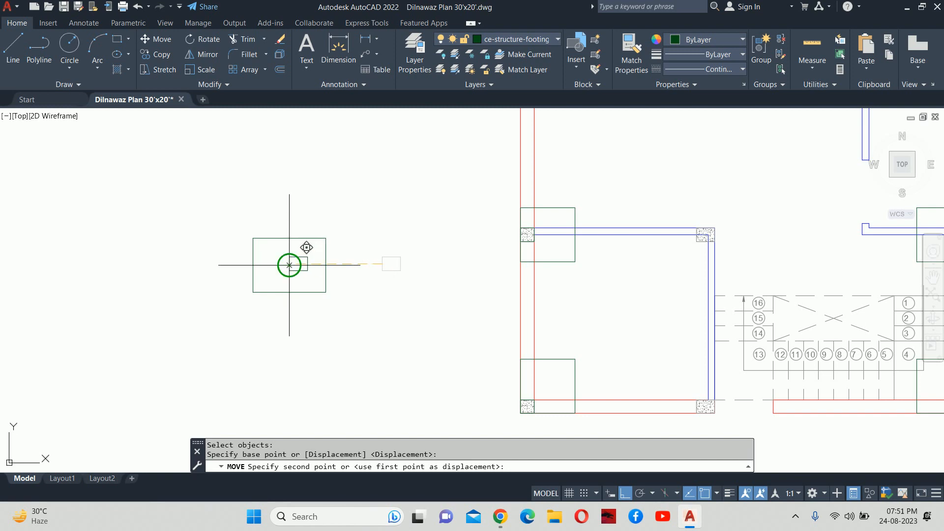
key("Escape")
- Move the small column rectangle by its centre onto the centre of the loose footing rectangle
key("space")
left_click(383, 264)
key("Return")
scroll(390, 264, "up", 6)
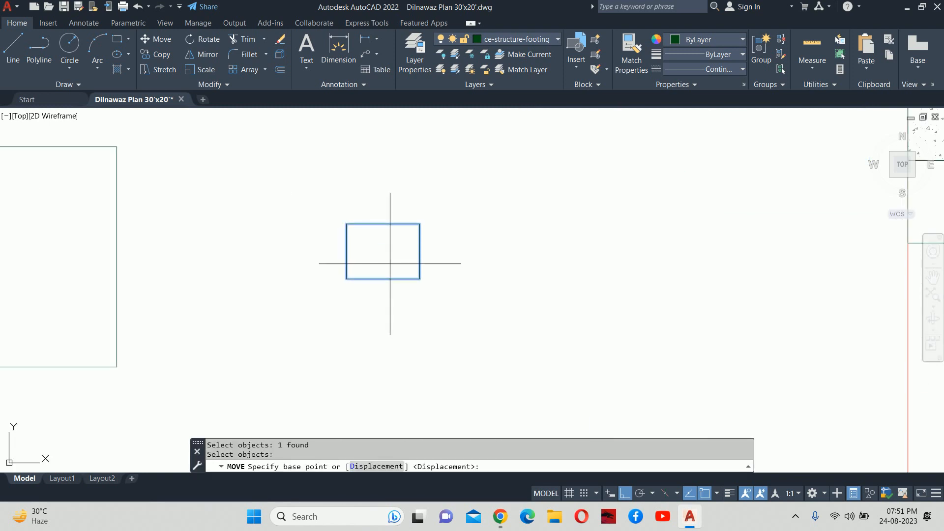
left_click(383, 251)
middle_click_drag(390, 240, 288, 261)
key("Escape")
key("Escape")
scroll(424, 274, "down", 5)
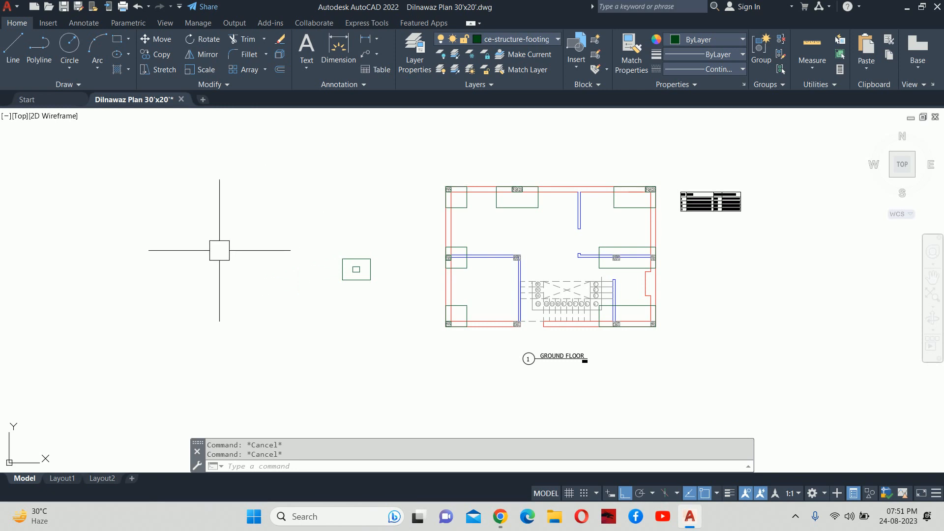
- Copy the loose footing with its centred column straight up, placing the duplicate above the original
middle_click_drag(237, 305, 272, 275)
scroll(354, 234, "up", 3)
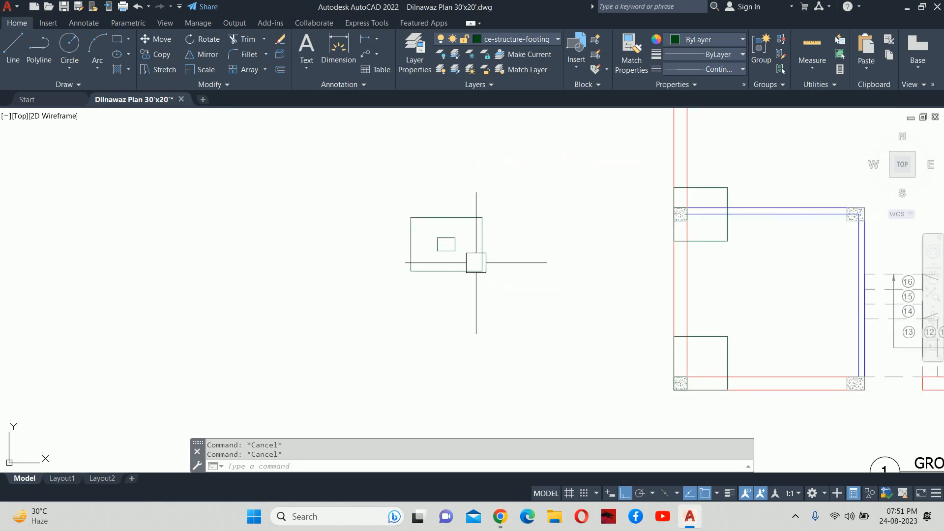
scroll(475, 261, "up", 2)
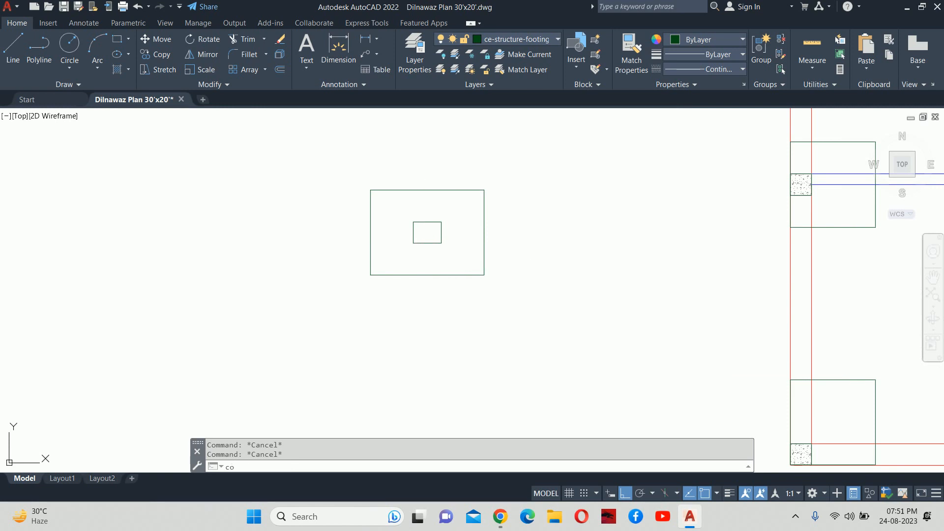
key("Return")
left_click(447, 310)
left_click(391, 234)
scroll(391, 234, "down", 4)
key("Return")
left_click(349, 251)
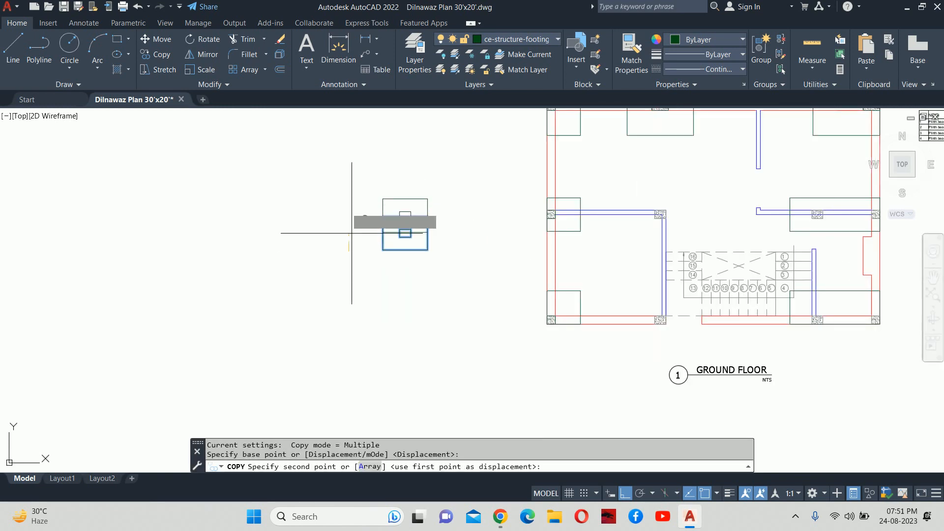
left_click(349, 183)
key("Escape")
- Move the upper copy's column by its lower-left corner onto the footing rectangle's lower-left corner
type("m")
key("Return")
scroll(425, 178, "up", 3)
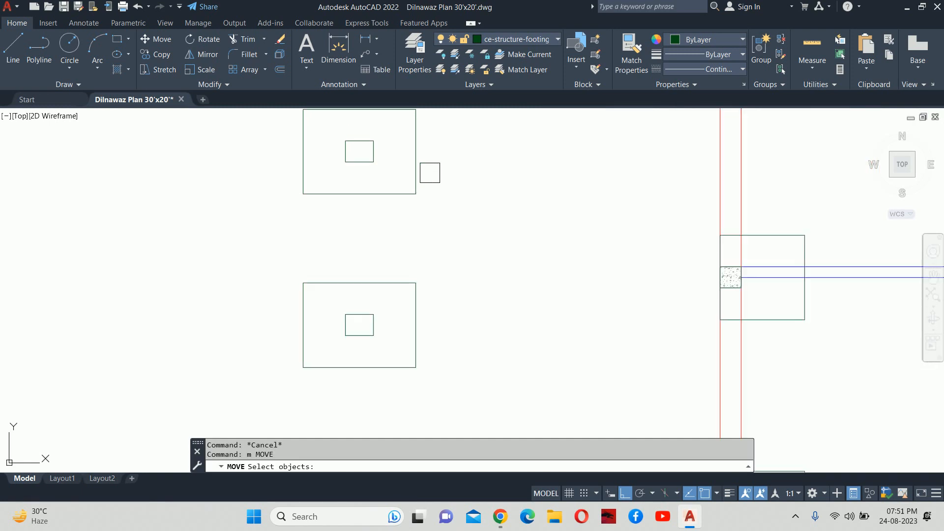
left_click(384, 149)
left_click(345, 156)
key("Return")
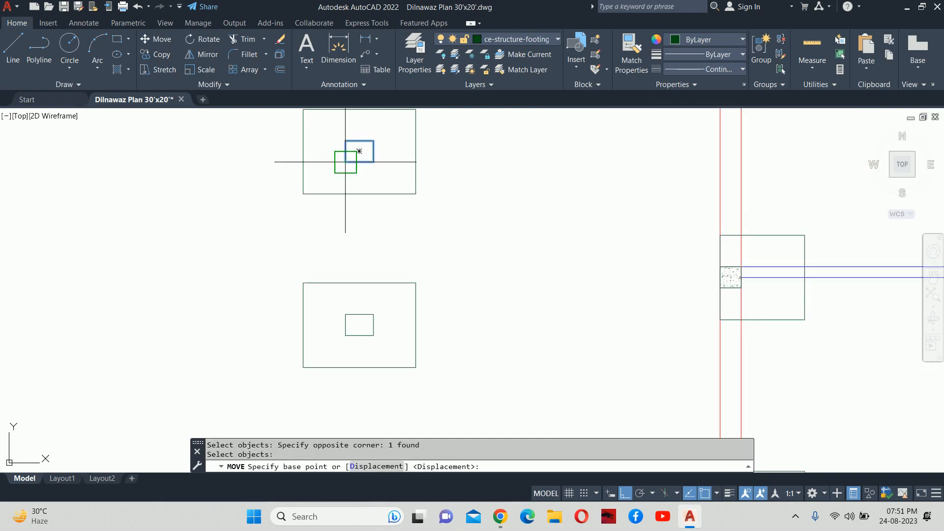
left_click(346, 162)
left_click(303, 194)
key("Escape")
key("Escape")
- Mirror the upper loose footing with its corner column across a vertical line to its left, erasing the source
scroll(338, 195, "down", 5)
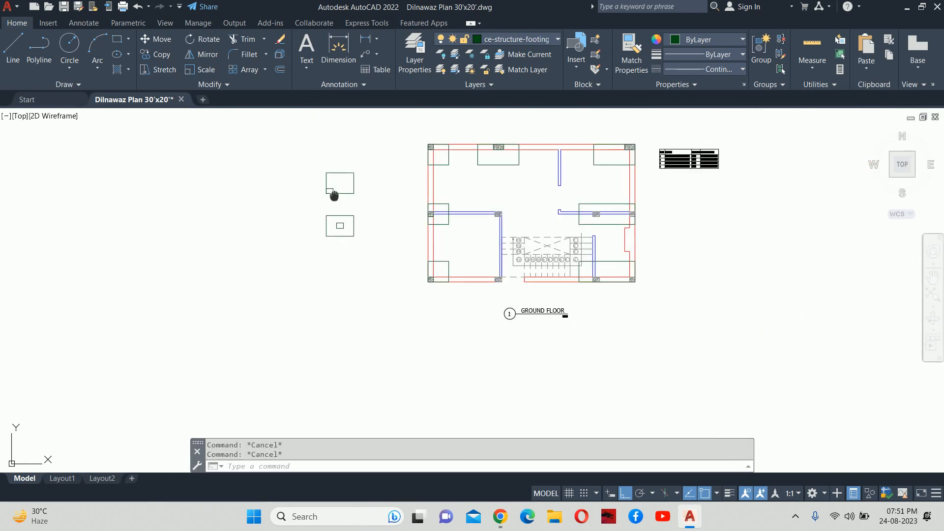
scroll(334, 196, "up", 2)
type("mi")
key("Return")
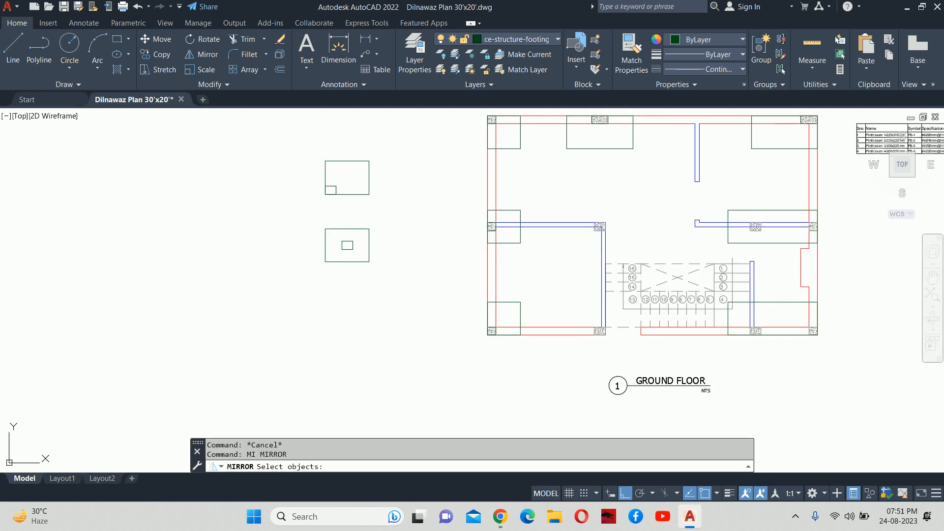
left_click(338, 205)
left_click(328, 192)
key("Return")
left_click(295, 167)
left_click(296, 201)
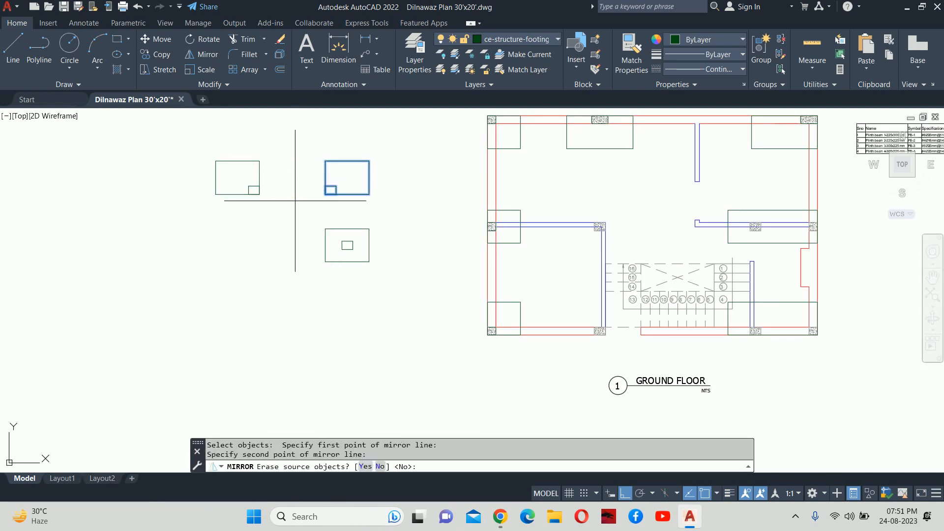
type("y")
key("Return")
key("Escape")
key("Escape")
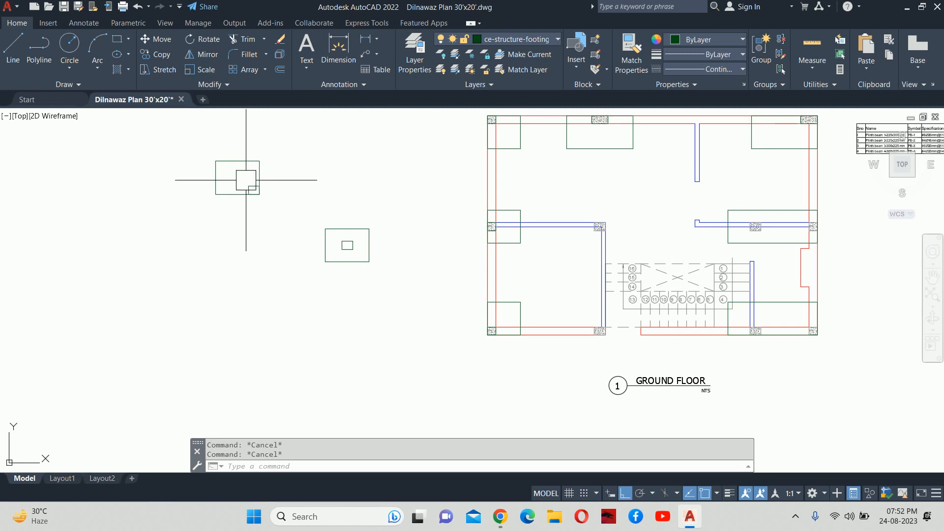
- Move the mirrored footing's corner column by its bottom-edge midpoint onto the midpoint of the footing's bottom edge
key("Return")
scroll(246, 181, "up", 2)
scroll(257, 193, "up", 5)
key("Return")
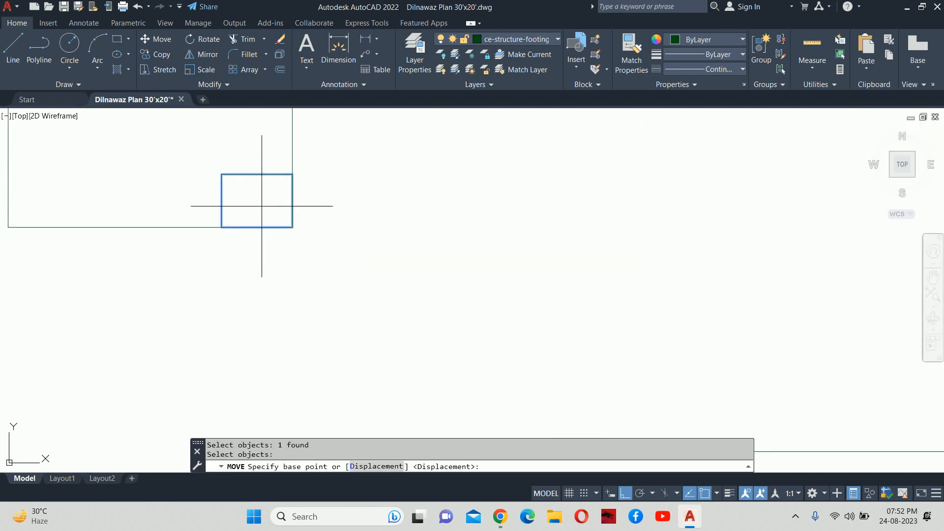
left_click(259, 226)
key("Escape")
key("Return")
left_click(262, 225)
key("Return")
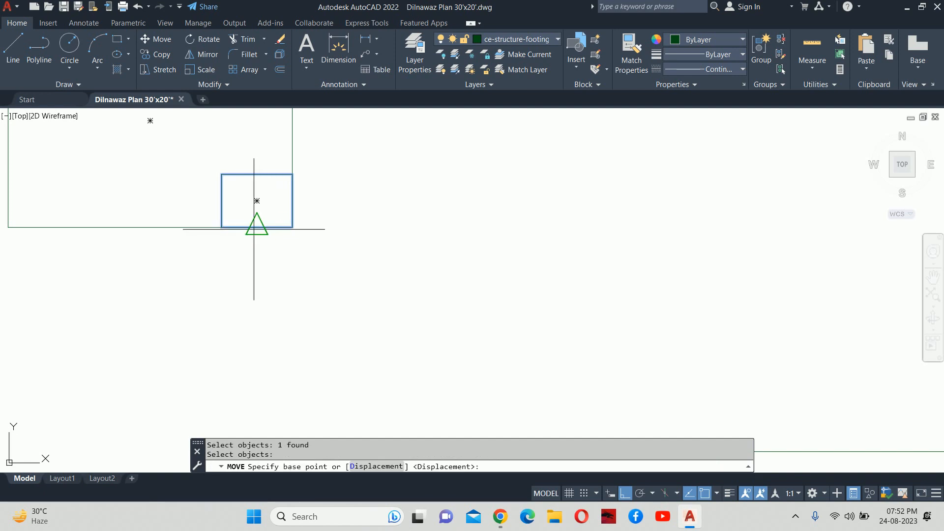
left_click(257, 227)
mouse_move(244, 234)
middle_mouse_down()
mouse_move(357, 240)
mouse_move(360, 259)
mouse_move(345, 253)
middle_mouse_up()
key("Escape")
key("Escape")
key("Escape")
scroll(344, 233, "down", 6)
type("b")
key("Return")
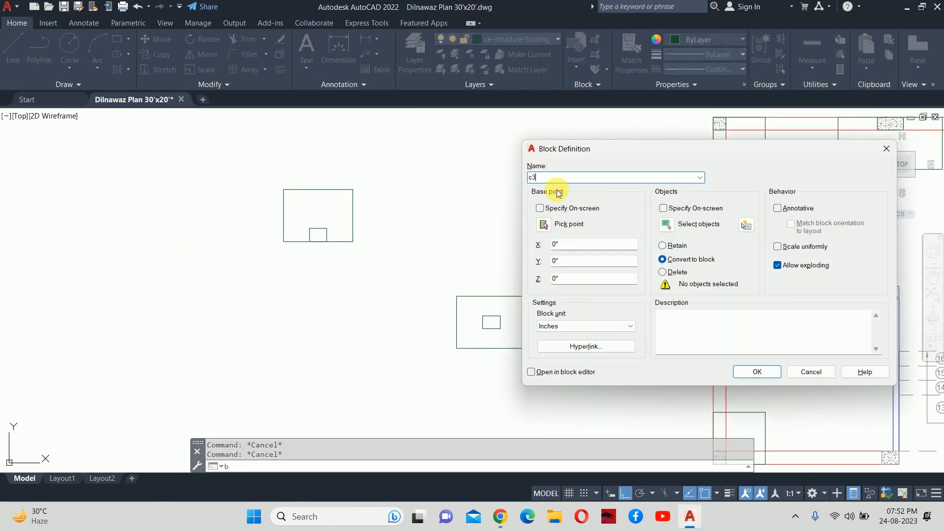
key("Escape")
key("Escape")
- Check the drawing's existing block names and define the footing with the edge column as block c3f5, based at its bottom-edge midpoint
scroll(554, 194, "down", 4)
middle_click_drag(607, 212, 544, 217)
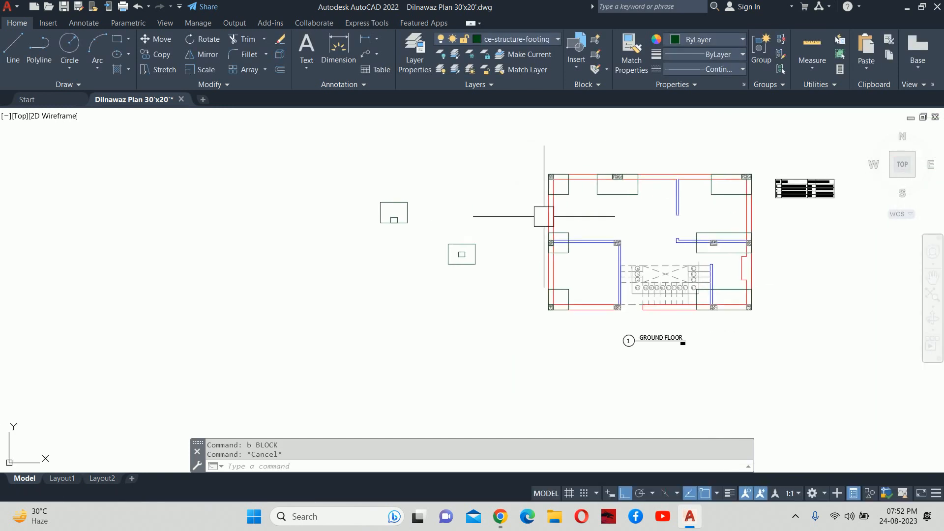
type("i")
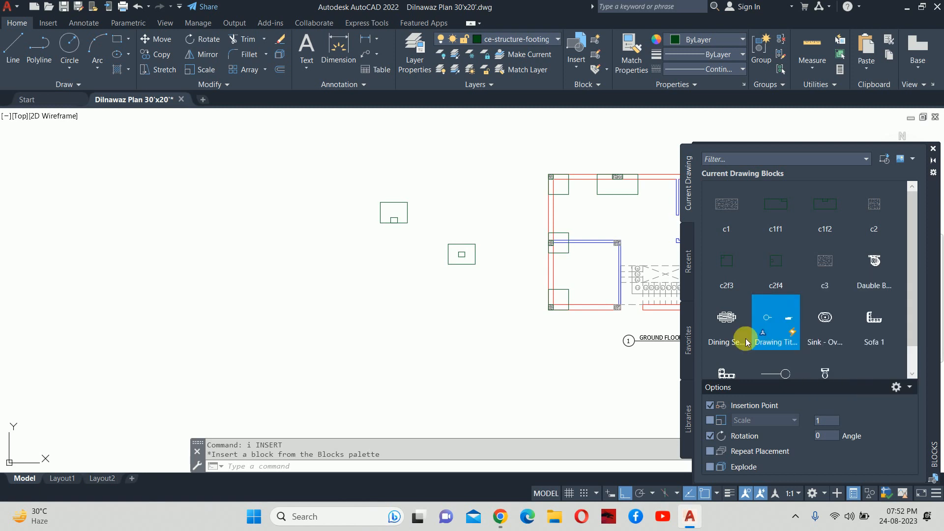
left_click(933, 149)
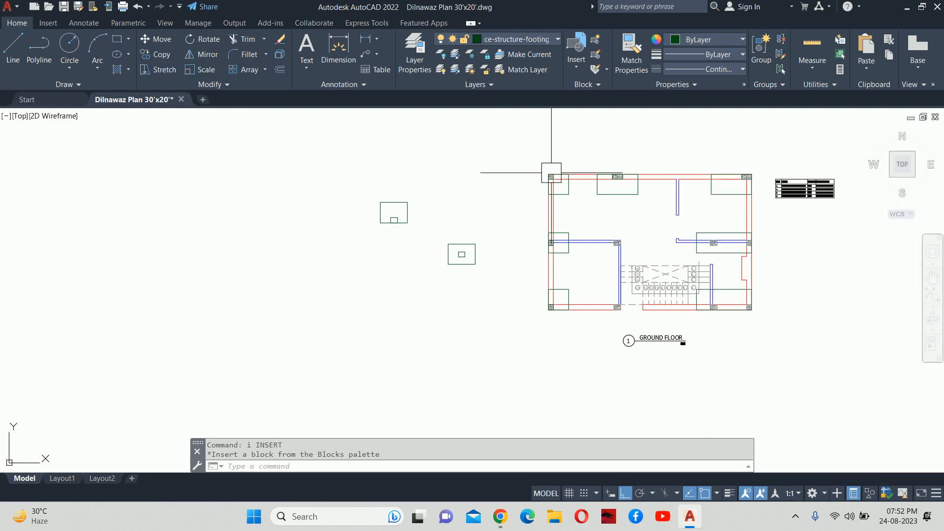
type("b")
key("Return")
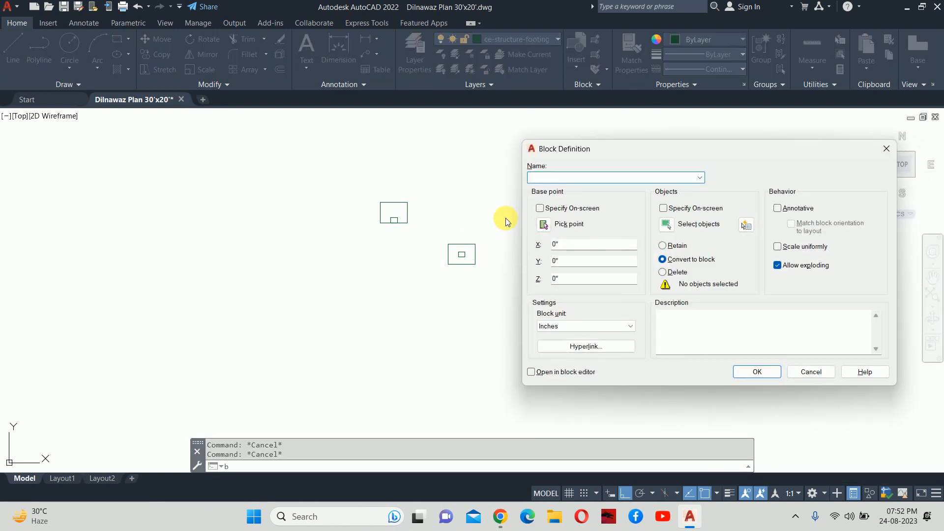
type("c3f5")
left_click(669, 225)
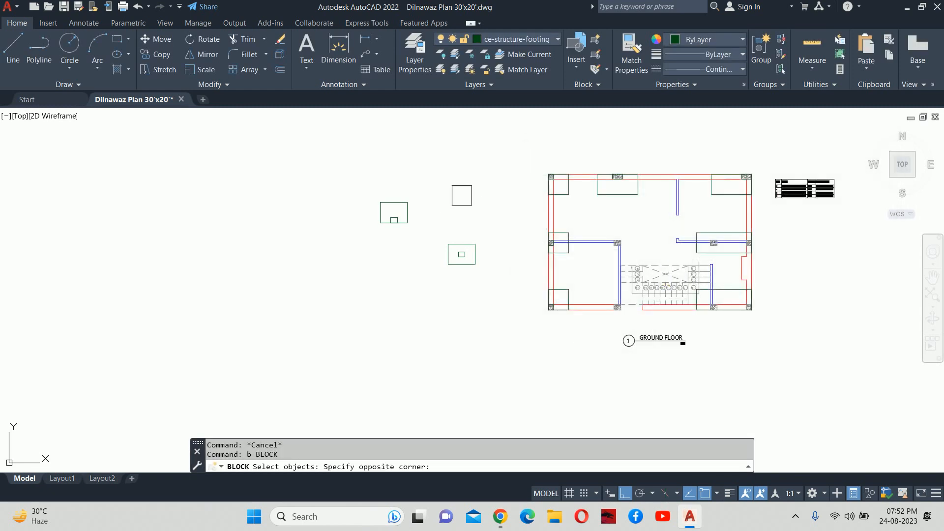
left_click(380, 222)
scroll(412, 217, "up", 2)
key("Return")
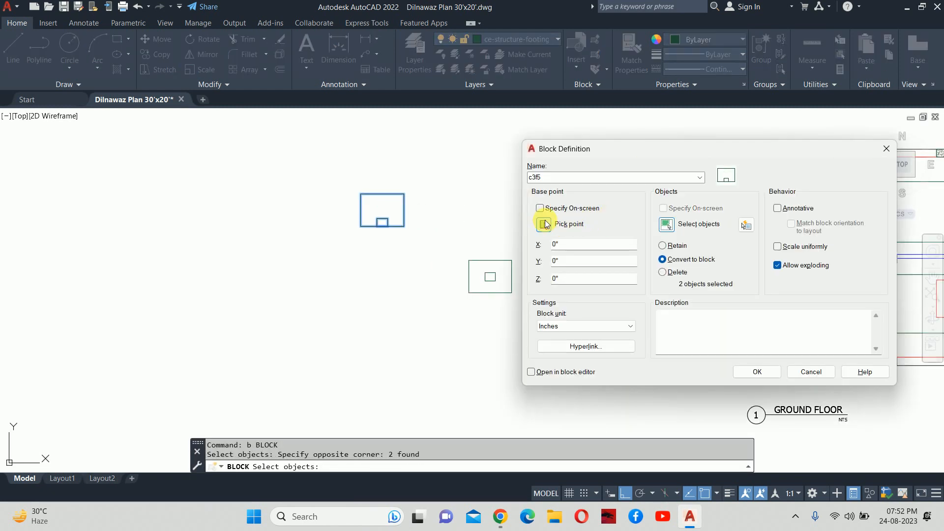
left_click(545, 225)
scroll(445, 235, "up", 3)
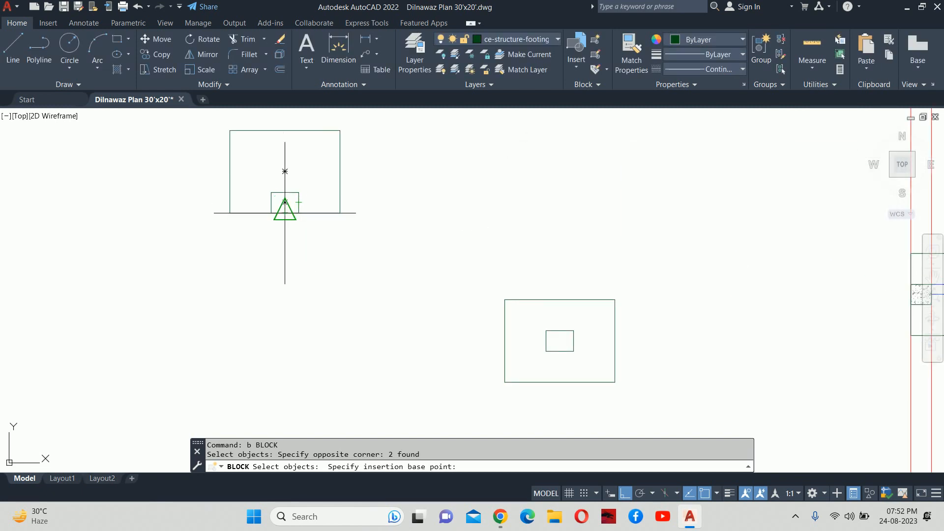
left_click(280, 216)
left_click(757, 372)
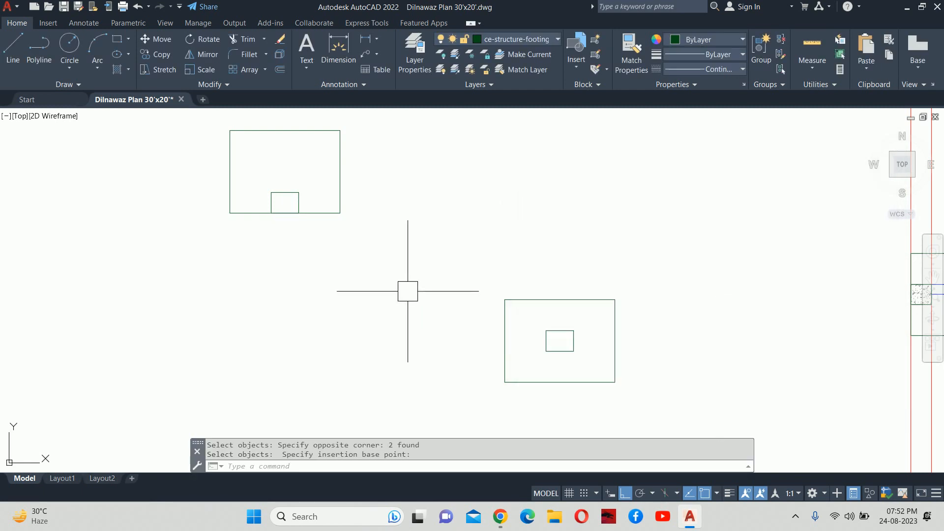
- Define the loose footing with the centred column as block c3f6, with its base point at the column's centre
scroll(416, 286, "down", 2)
key("Return")
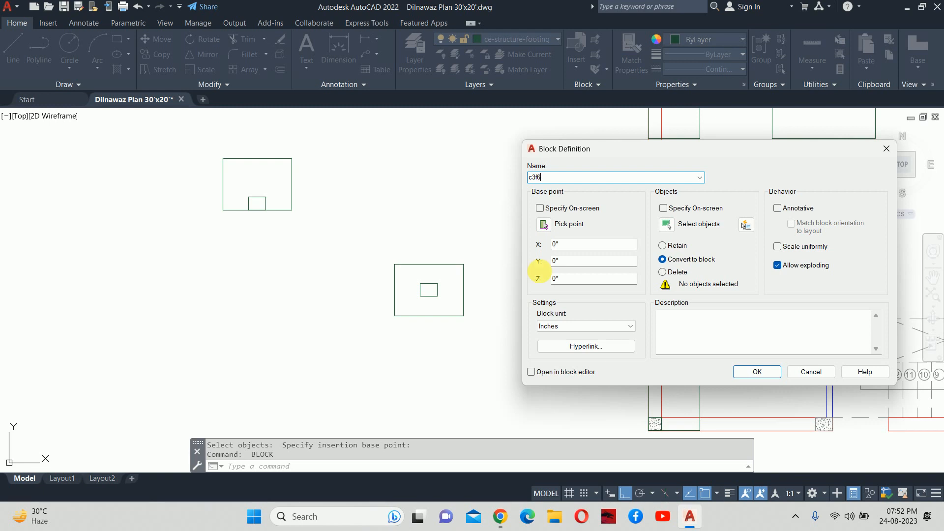
left_click(666, 225)
left_click(379, 230)
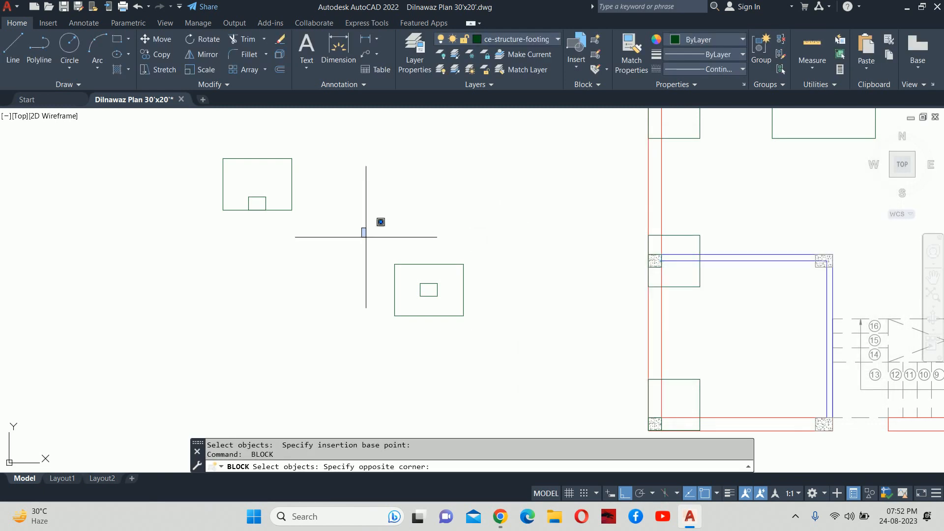
left_click(488, 335)
key("Return")
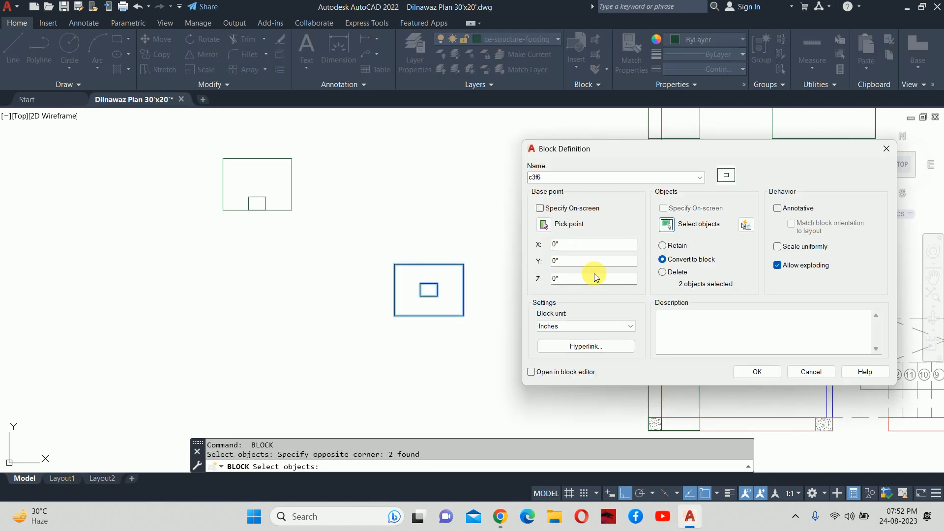
left_click(544, 225)
scroll(428, 290, "up", 4)
left_click(453, 324)
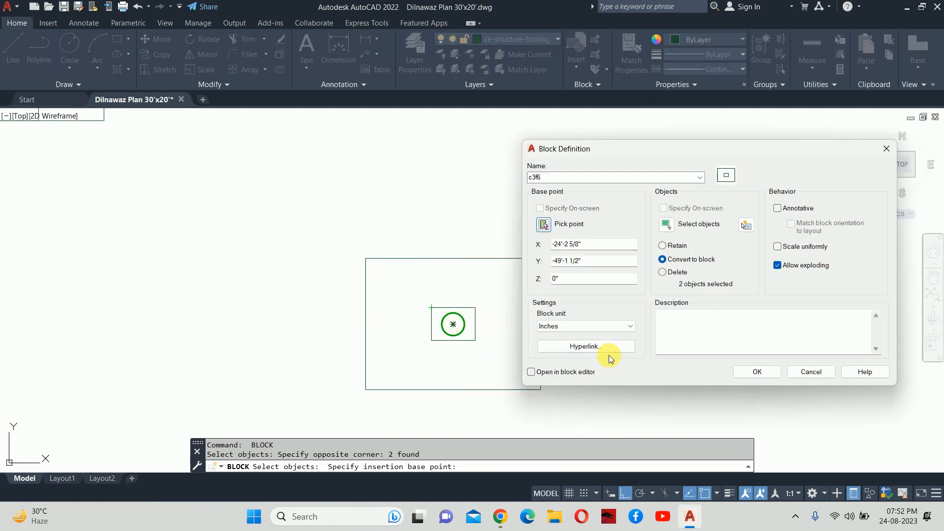
left_click(761, 372)
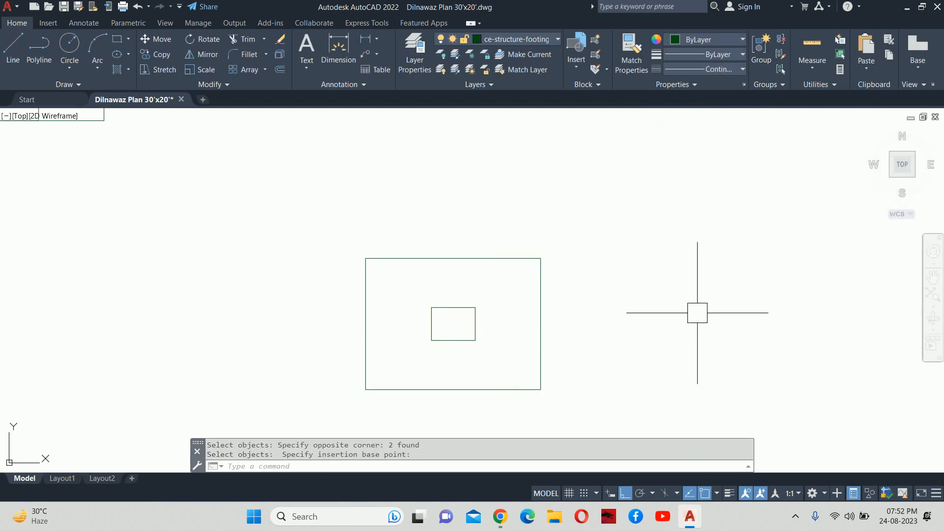
key("Escape")
key("Escape")
- Move the centred-column footing by its column's centre onto the interior column at the corner of the blue walls
scroll(487, 327, "down", 5)
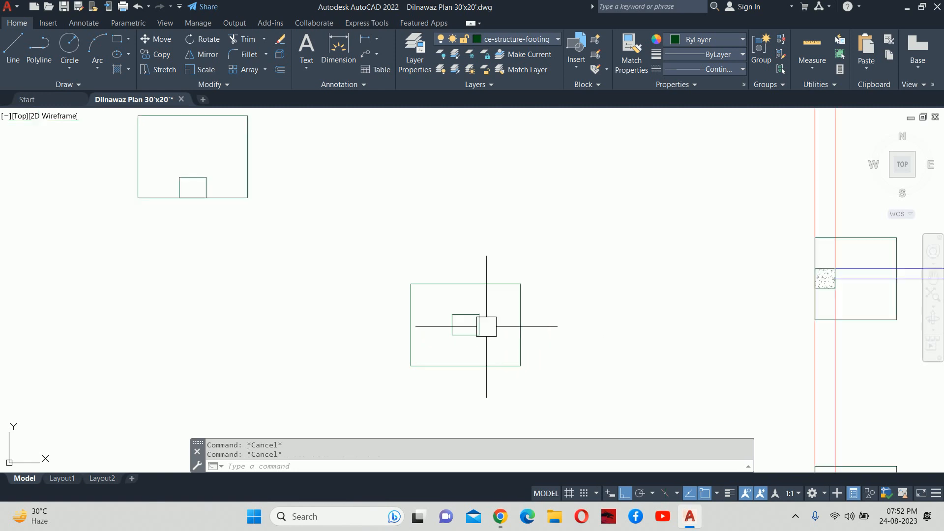
type("m")
key("Return")
left_click(467, 324)
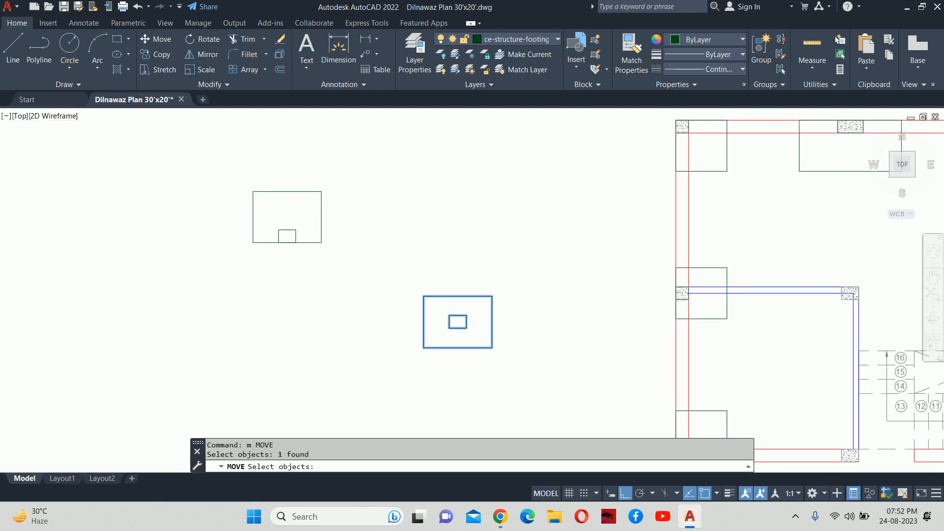
scroll(467, 324, "up", 4)
key("Return")
left_click(429, 314)
scroll(558, 351, "down", 5)
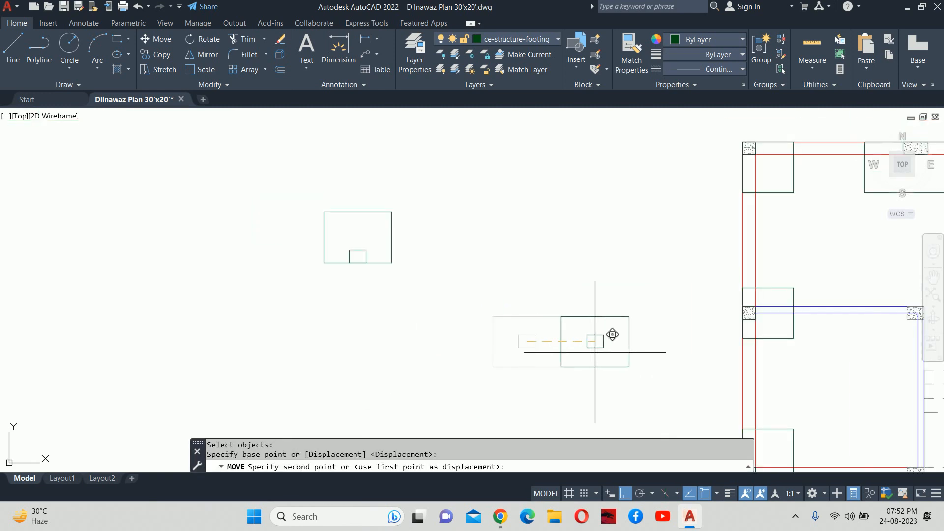
middle_click_drag(645, 353, 280, 312)
scroll(576, 271, "up", 6)
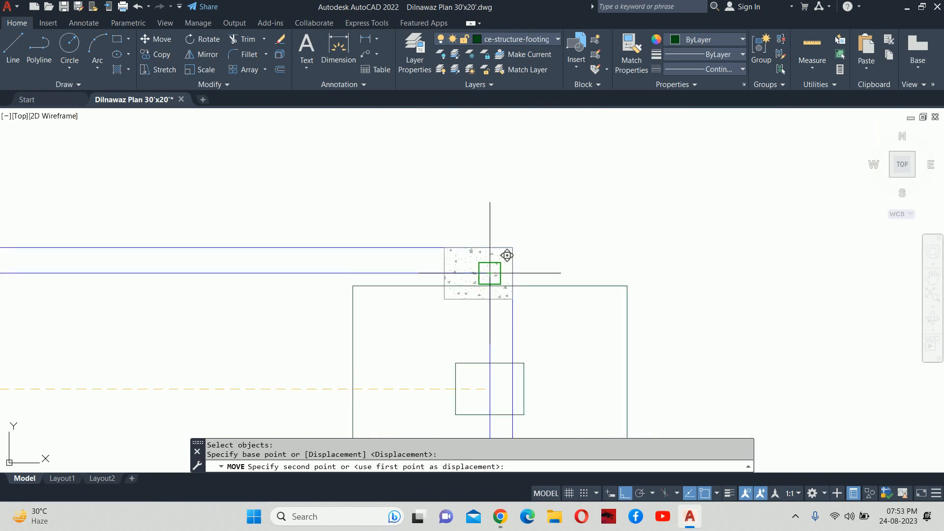
scroll(490, 273, "down", 8)
key("Escape")
key("Escape")
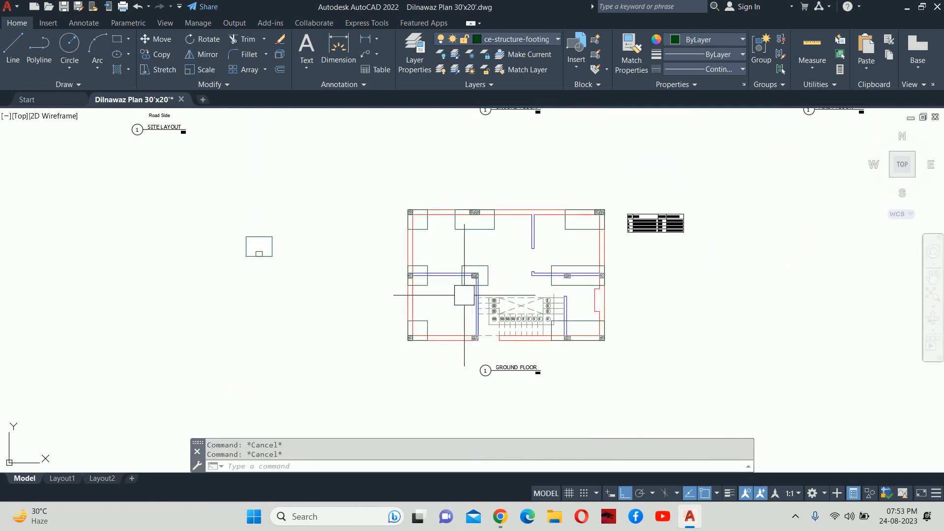
- Copy the edge-column footing by its column's centre onto the bottom-wall column at the lower end of the interior wall
type("co")
key("Return")
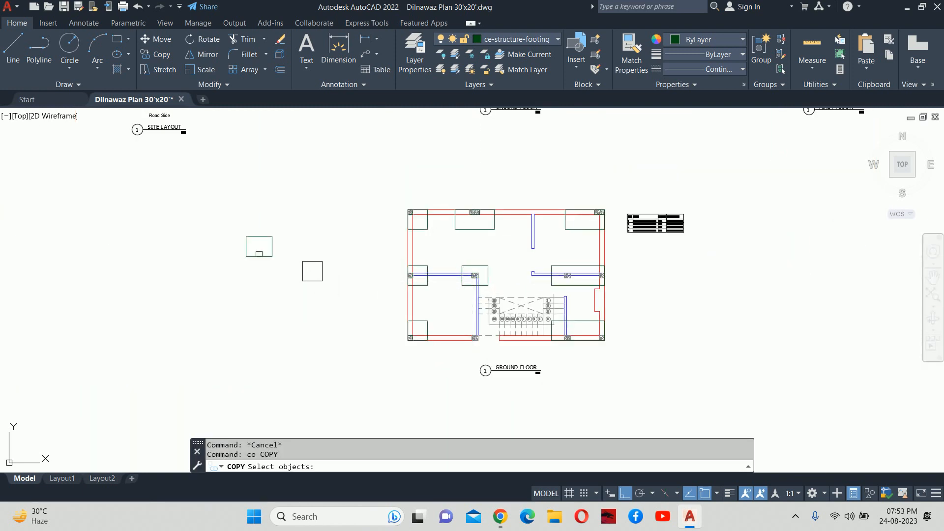
left_click(259, 254)
scroll(260, 255, "up", 6)
key("Return")
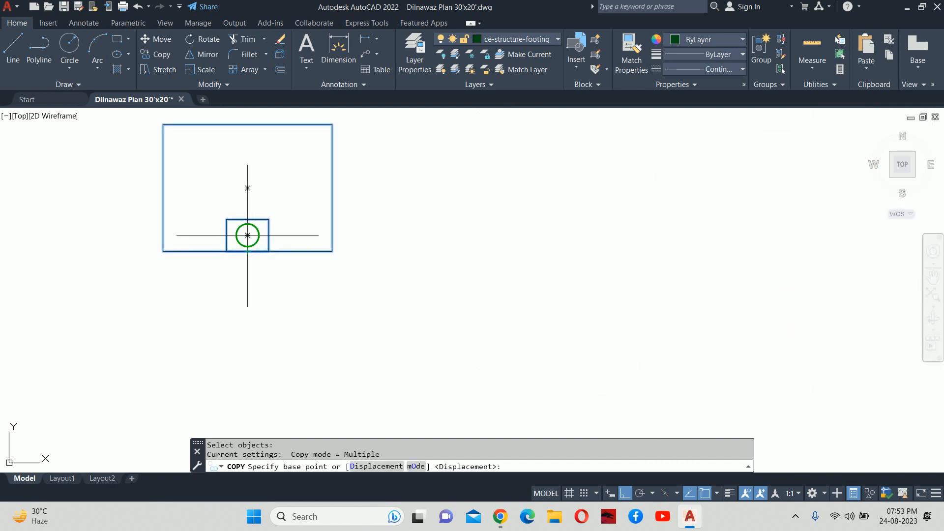
left_click(246, 235)
scroll(332, 279, "down", 4)
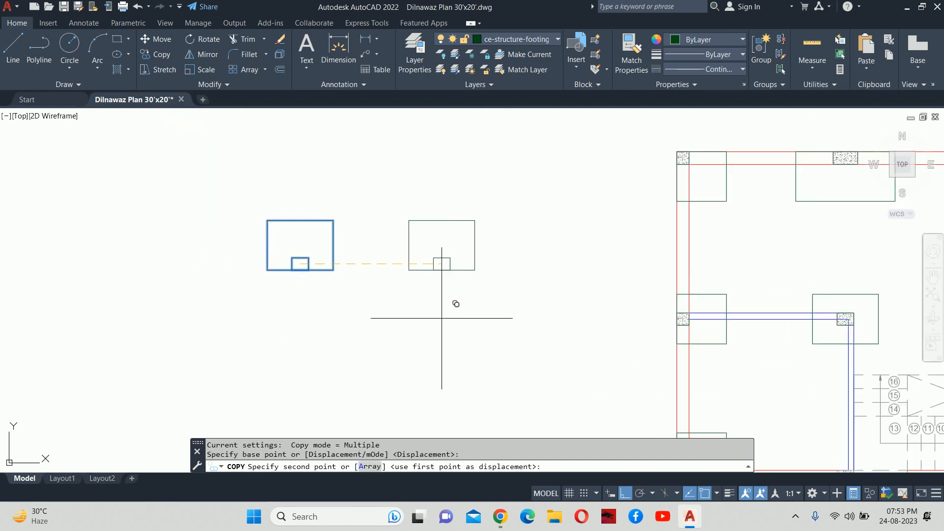
middle_click_drag(453, 302, 248, 177)
scroll(681, 350, "up", 6)
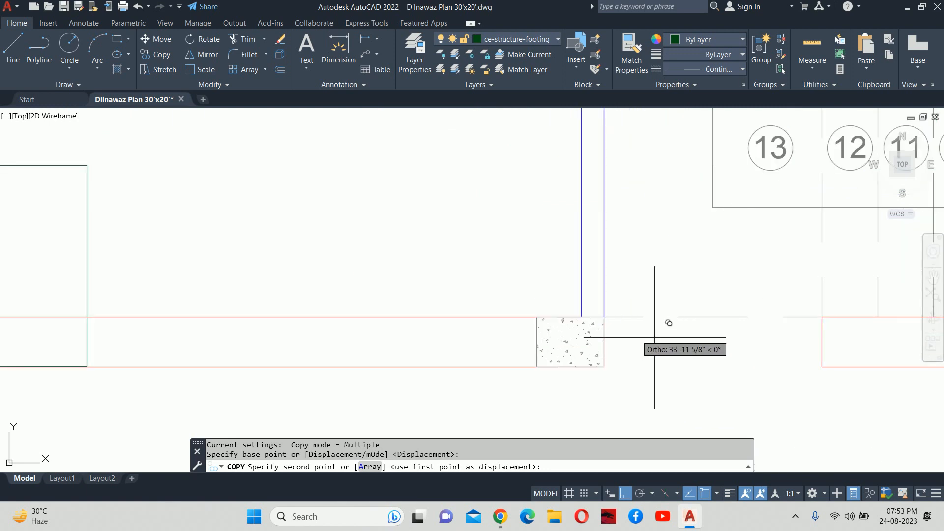
left_click(570, 342)
scroll(457, 261, "down", 5)
key("Escape")
key("Escape")
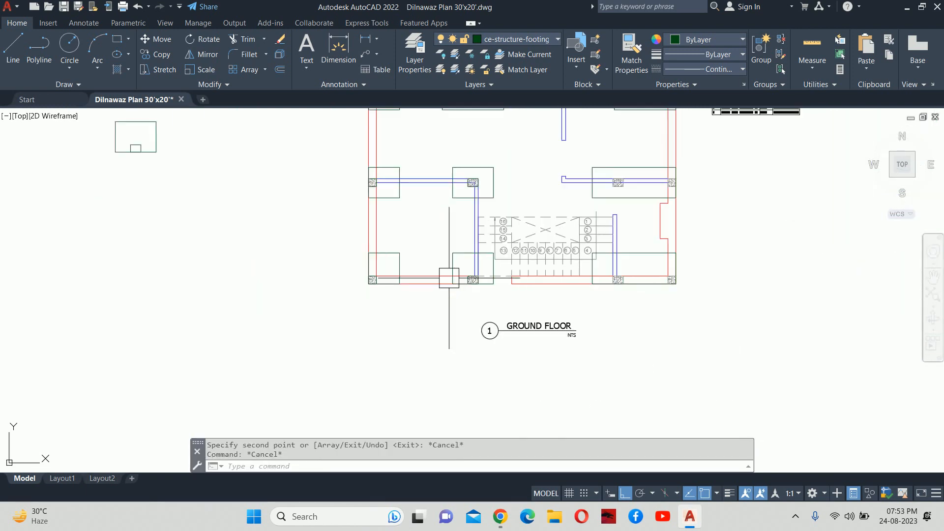
- Delete the leftover loose c3f5 footing beside the plan
key("Escape")
middle_click_drag(448, 274, 442, 330)
left_click(185, 274)
left_click(103, 214)
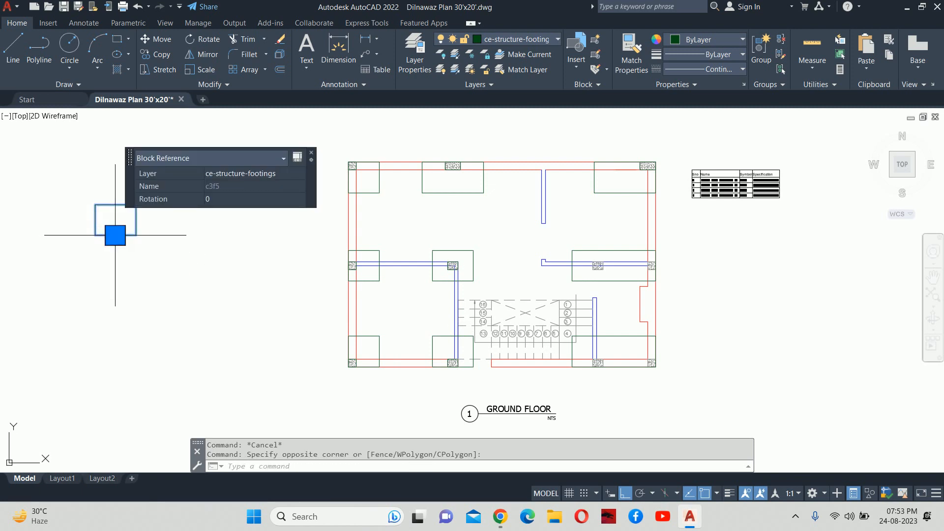
key("Delete")
- Add the multiline text label C2F3 with a 3" text height inside the footing at the plan's upper-left corner
scroll(387, 299, "down", 2)
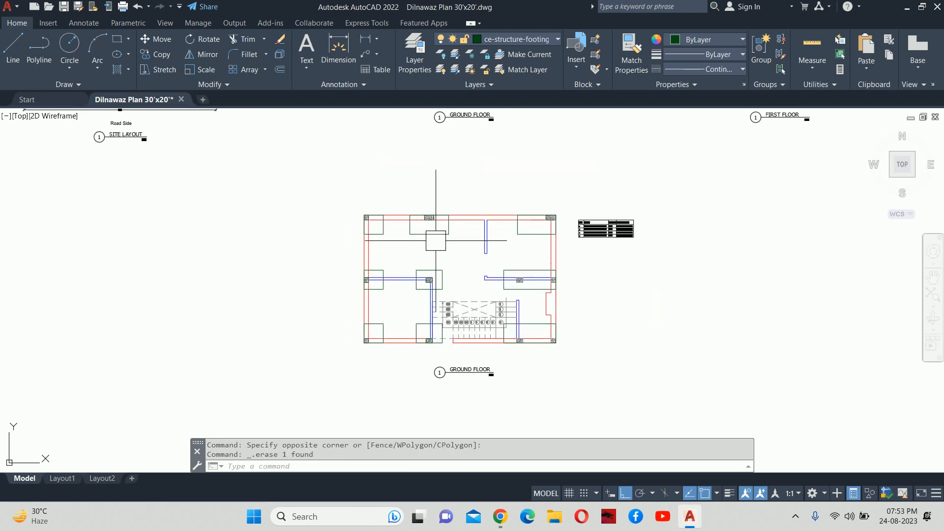
scroll(365, 223, "up", 4)
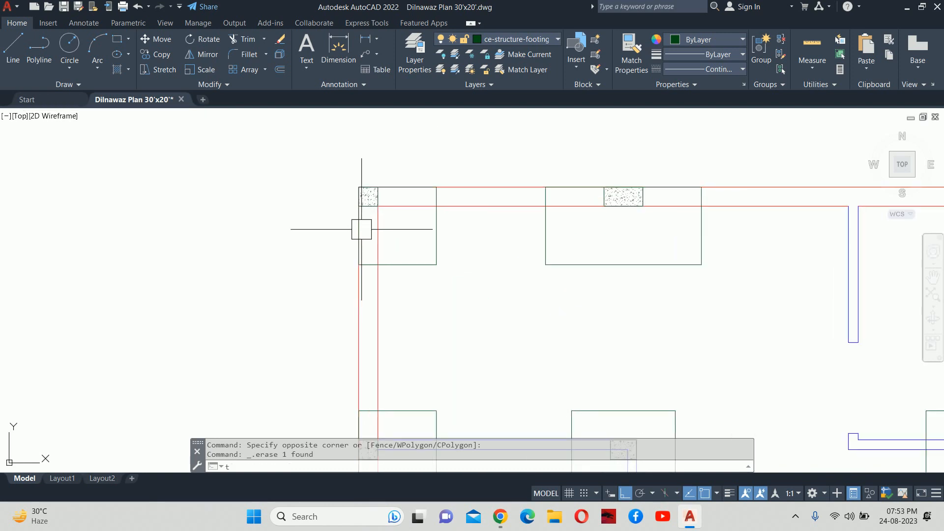
type("t")
key("Return")
scroll(386, 232, "up", 2)
left_click(414, 281)
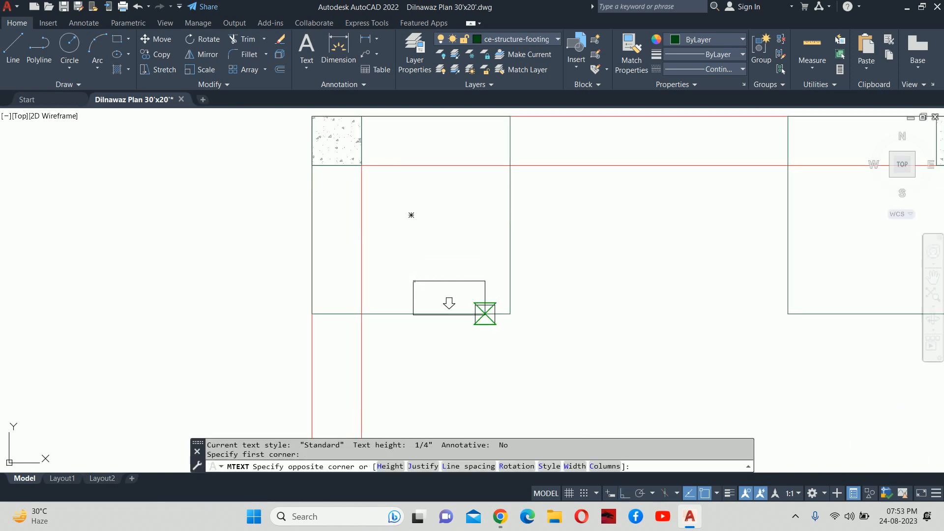
left_click(487, 329)
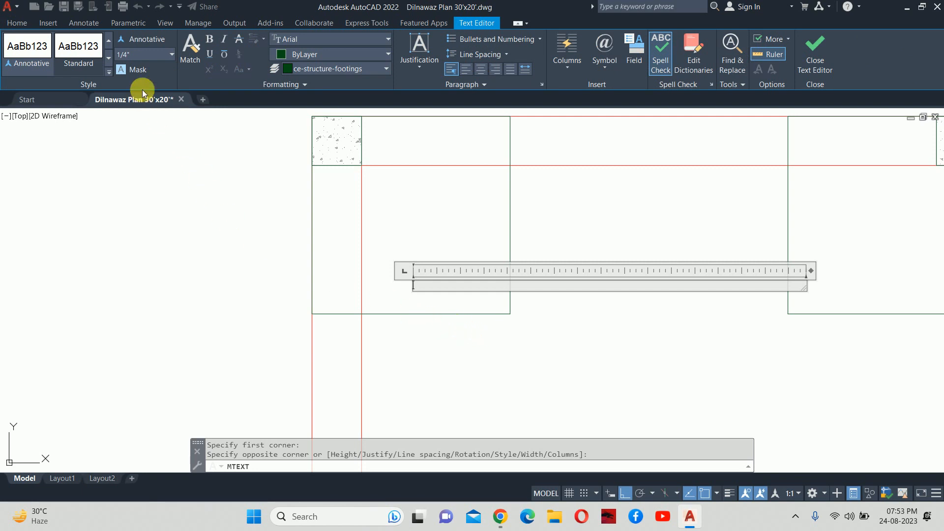
key("Return")
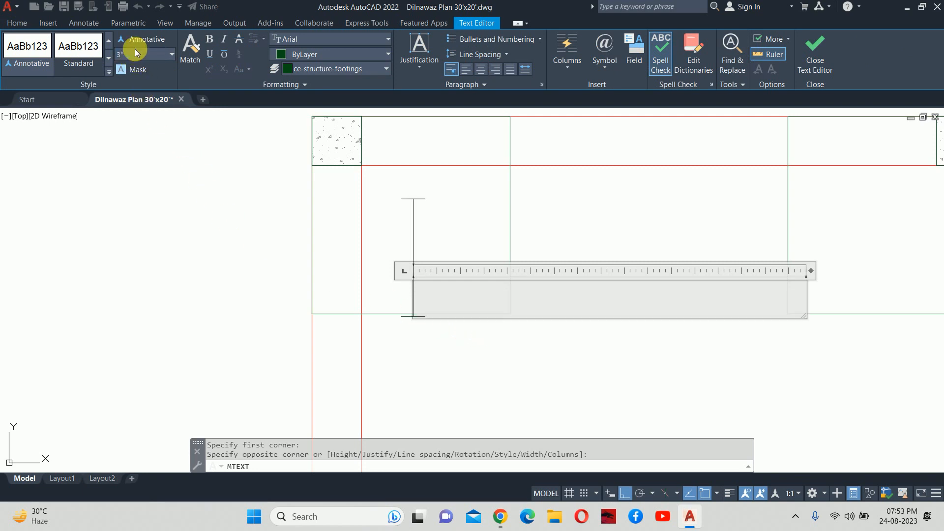
type("c1")
key("BackSpace")
key("BackSpace")
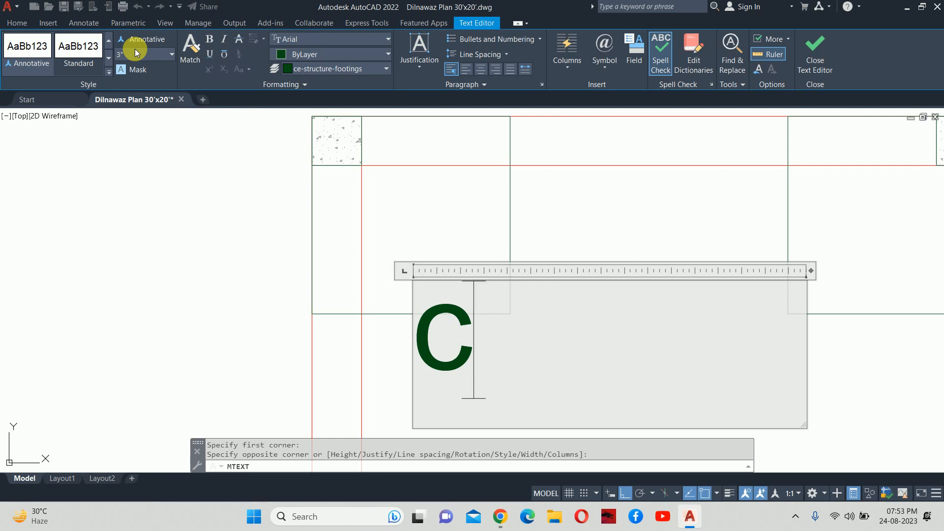
type("C2")
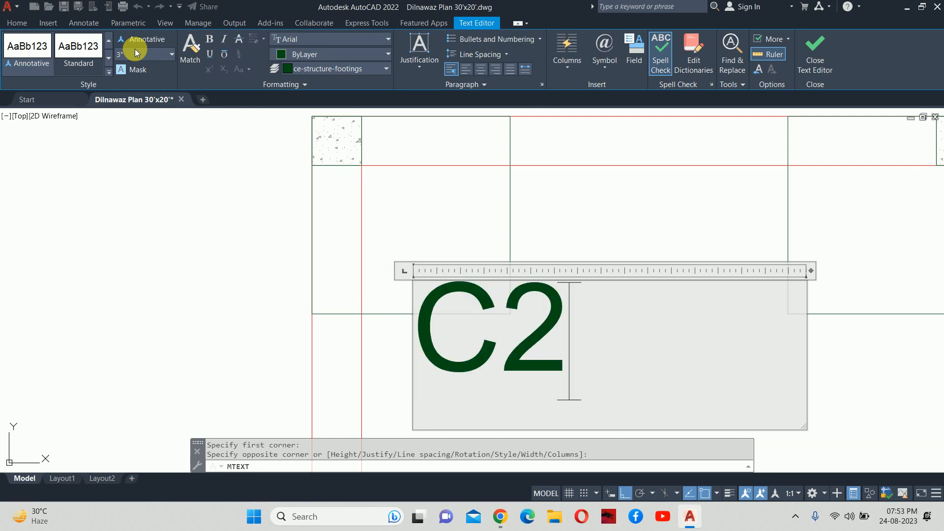
type("F3")
left_click(496, 147)
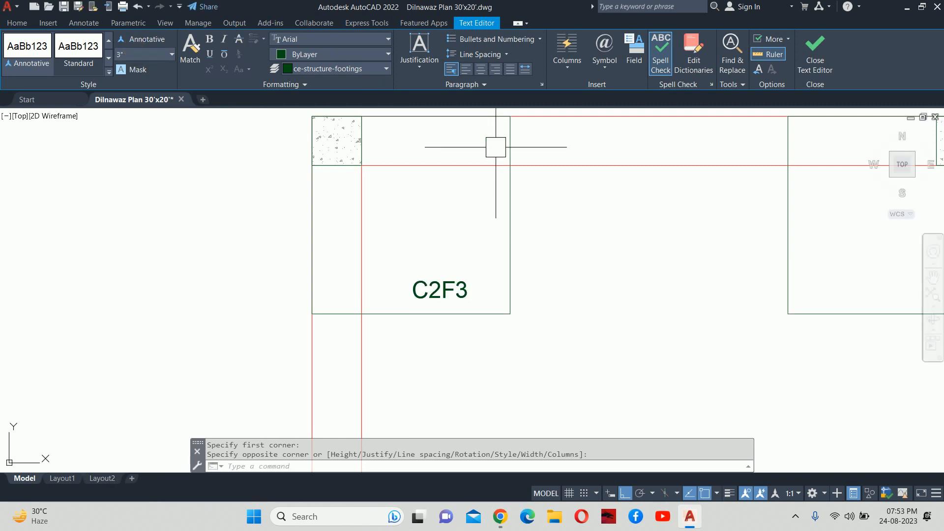
key("Escape")
left_click(509, 211)
key("Escape")
key("Escape")
- Move the C2F3 label horizontally so it sits close to the lower-right corner of its footing
scroll(450, 279, "down", 2)
middle_click_drag(450, 279, 359, 248)
type("m")
key("Return")
left_click(379, 256)
key("Return")
left_click(373, 257)
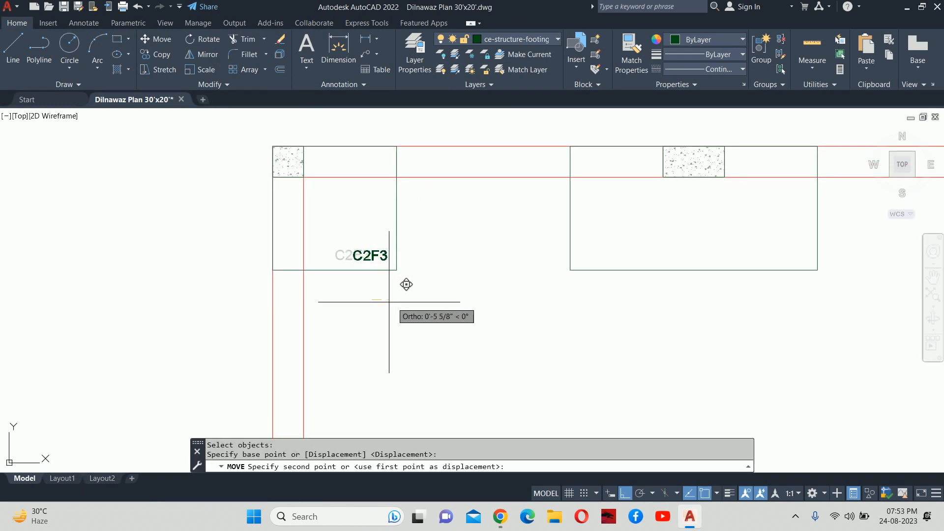
key("Escape")
key("Escape")
- Copy the C2F3 label horizontally to the lower-right corner of the footing on the top wall's middle column
type("co")
key("Return")
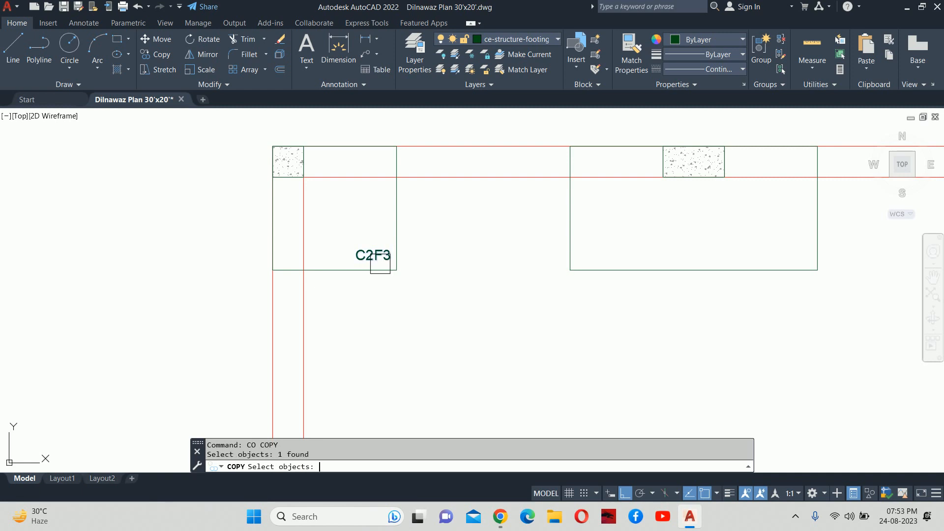
key("Return")
left_click(370, 300)
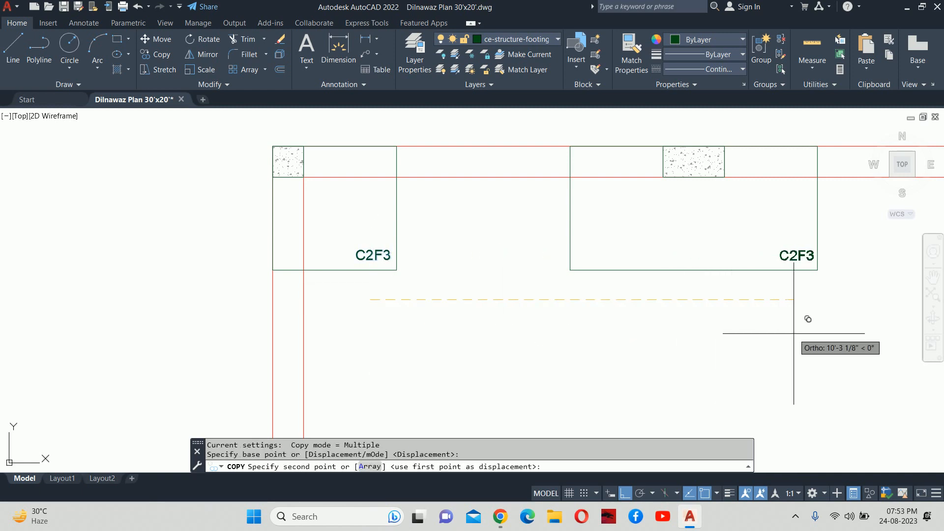
left_click(794, 333)
key("Escape")
- Change the copied label on the top wall's middle footing to C1F2
double_click(793, 256)
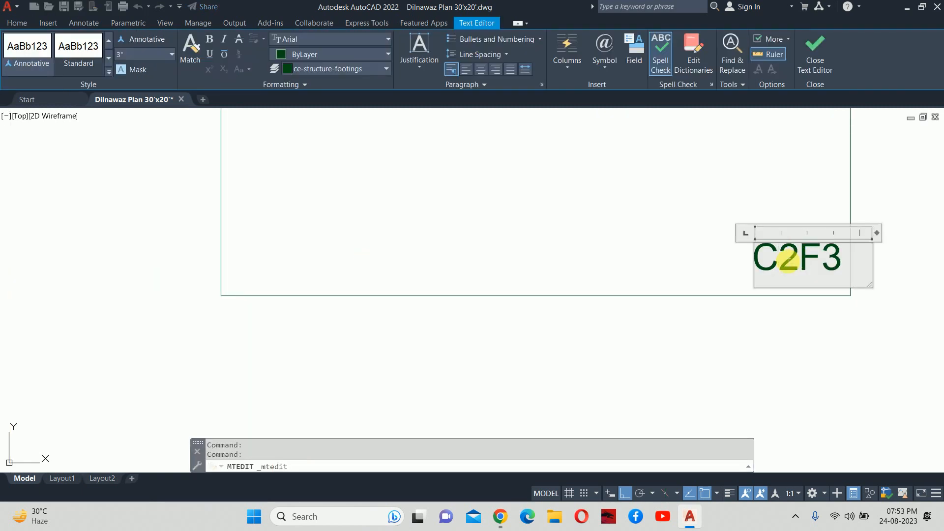
left_click(649, 291)
left_click(649, 291)
key("Escape")
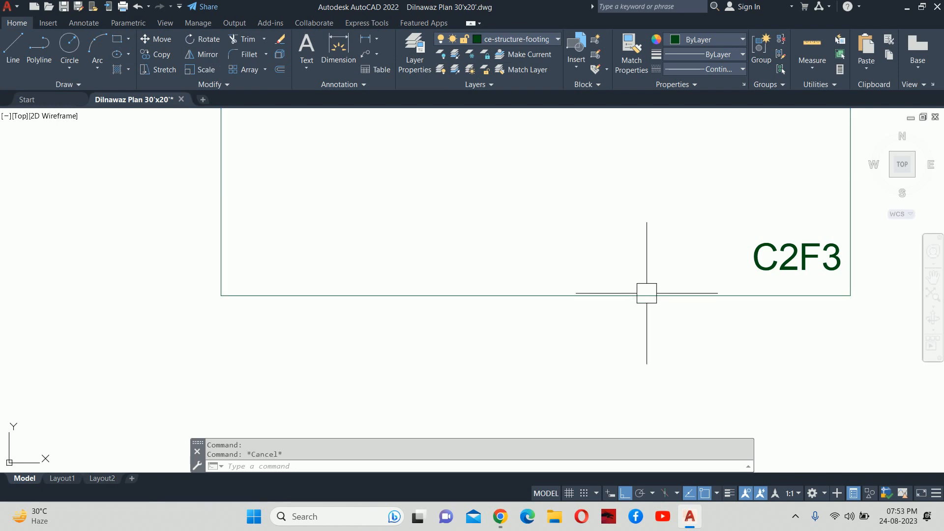
left_click(793, 269)
key("Escape")
double_click(786, 264)
left_click_drag(782, 265, 796, 273)
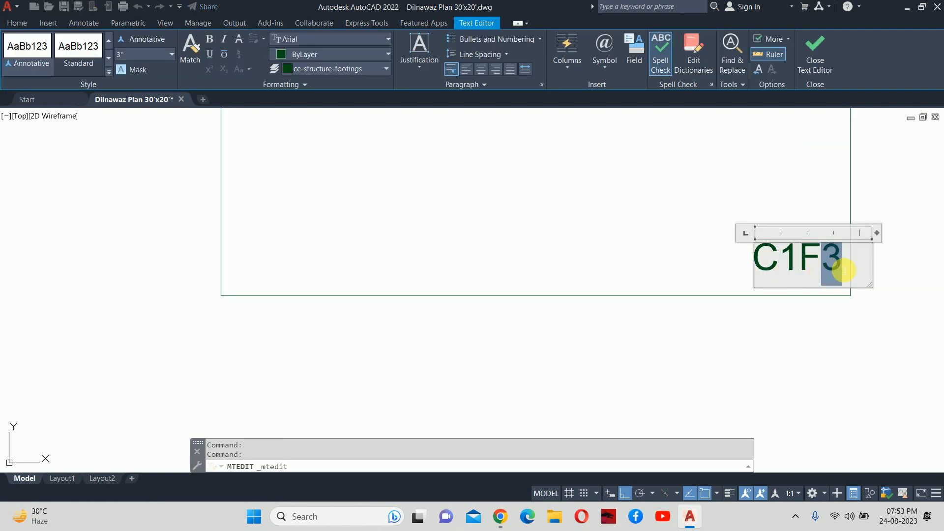
left_click(600, 220)
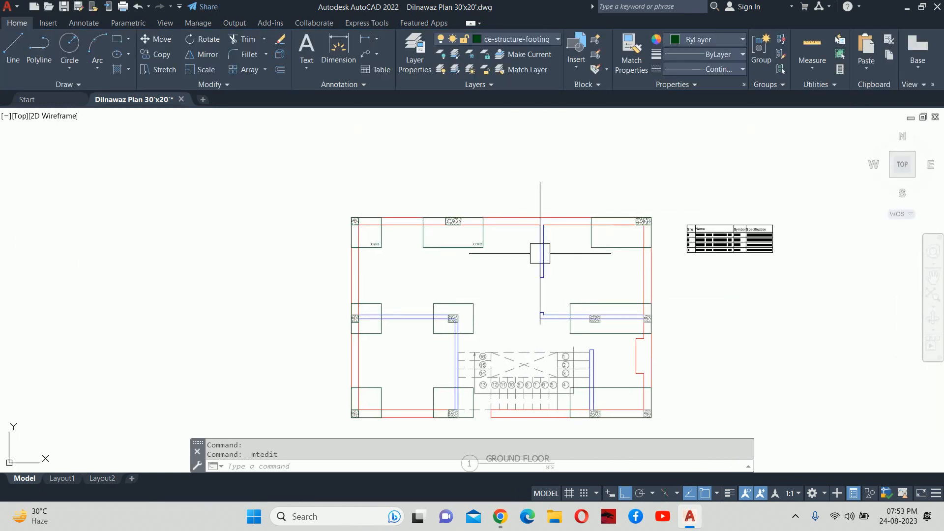
- Copy the C1F2 label horizontally into the footing at the plan's upper-right corner and change the copy to C1F1
middle_click_drag(529, 250, 498, 256)
type("co")
key("Return")
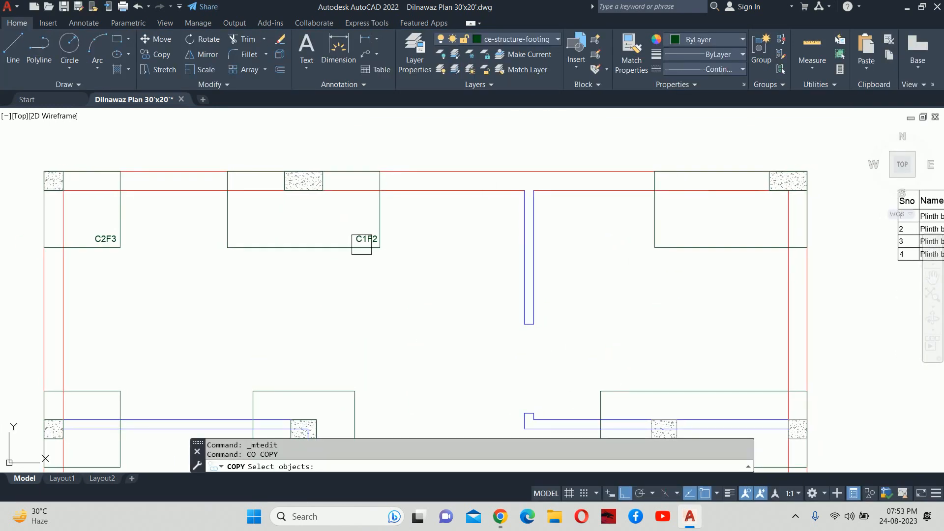
key("Return")
left_click(351, 245)
scroll(595, 266, "up", 4)
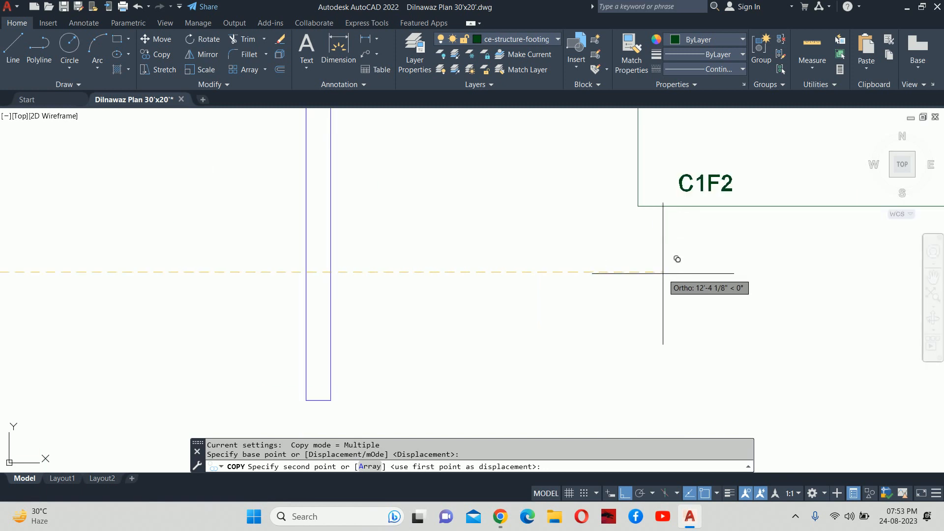
left_click(629, 271)
key("Escape")
double_click(698, 189)
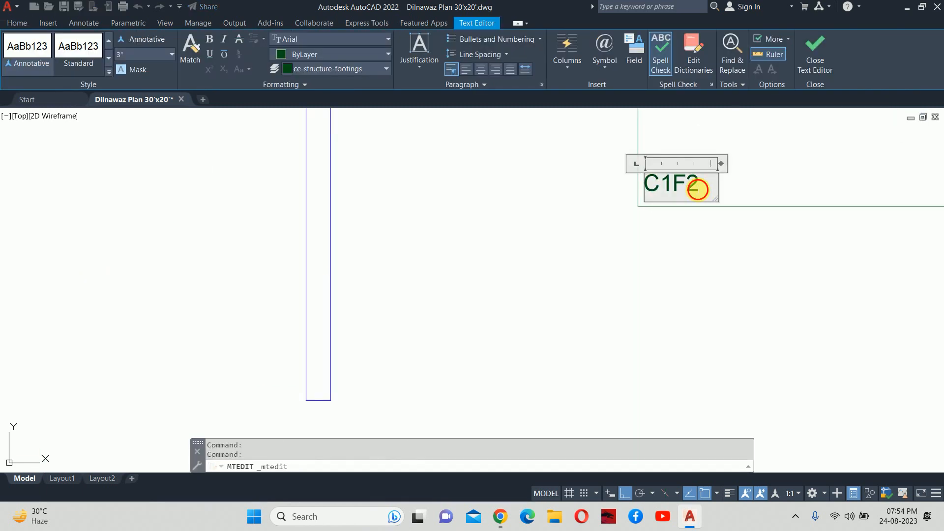
key("Escape")
- Check the block name of the footing on the left wall's middle column
scroll(600, 219, "down", 6)
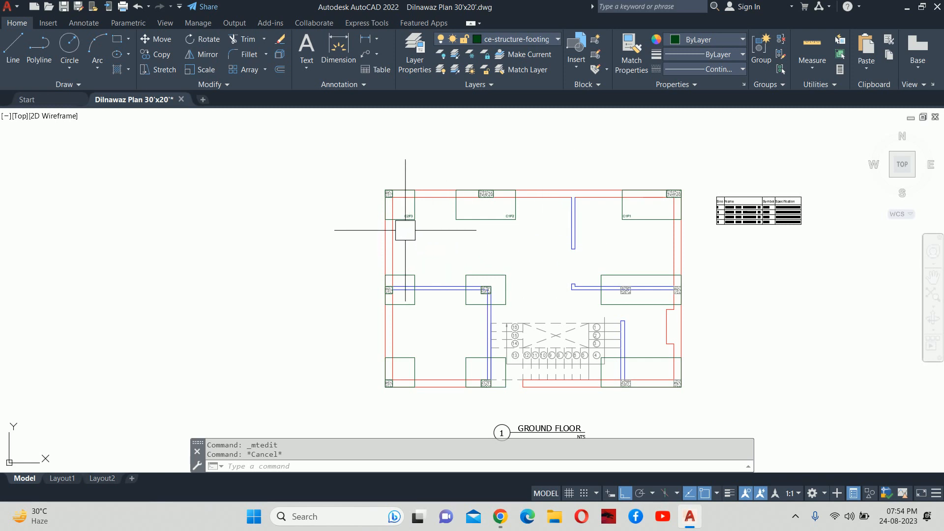
left_click(405, 255)
left_click(395, 278)
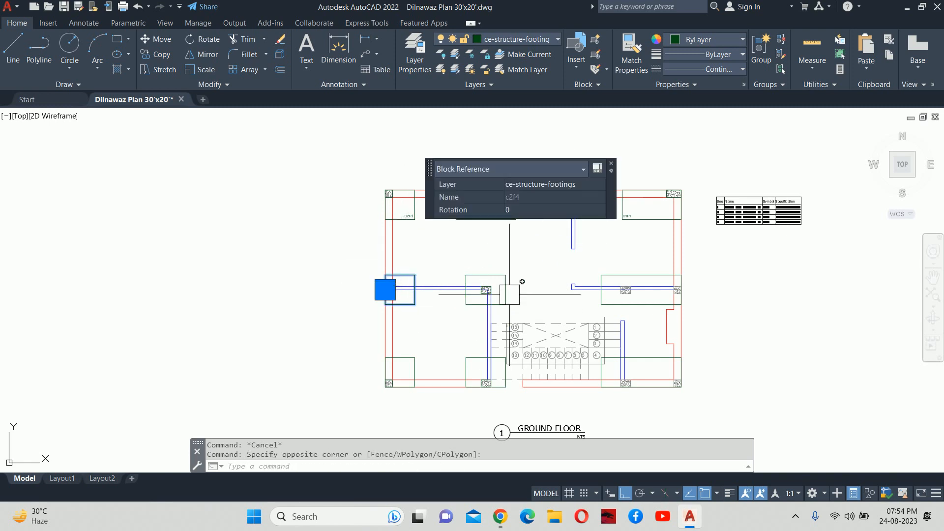
key("Escape")
- Copy the C2F3 label from the upper-left footing's lower-right corner to the same corner of the left wall's middle footing
type("c")
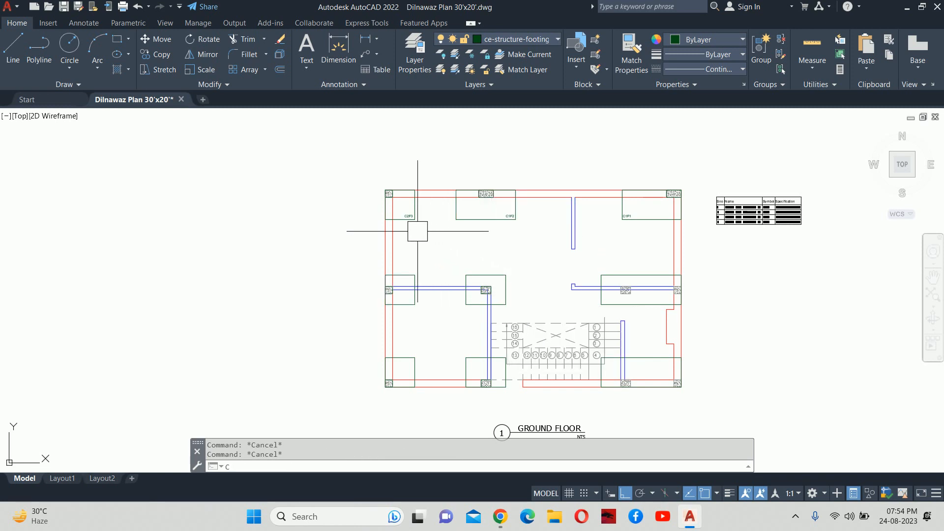
type("o")
key("Return")
scroll(409, 225, "up", 3)
key("Return")
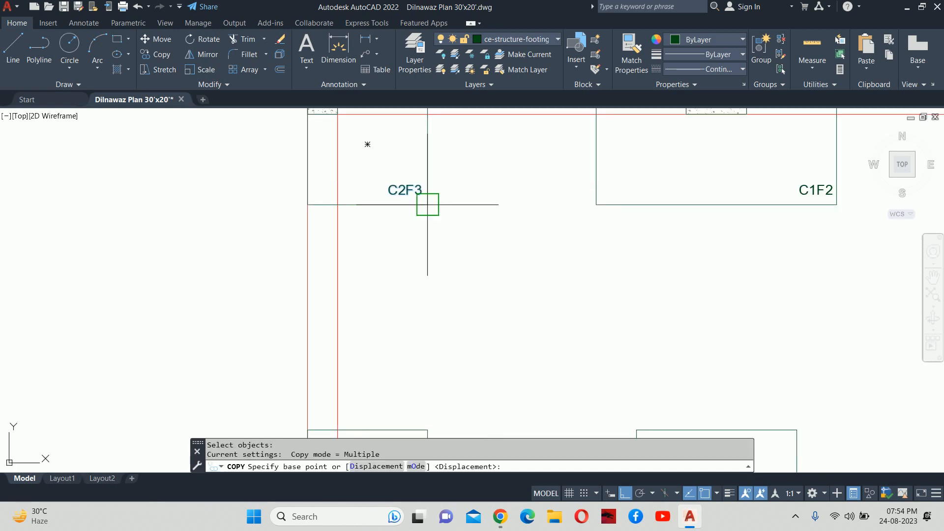
left_click(427, 204)
scroll(434, 239, "up", 1)
scroll(433, 296, "down", 2)
middle_click_drag(434, 296, 421, 181)
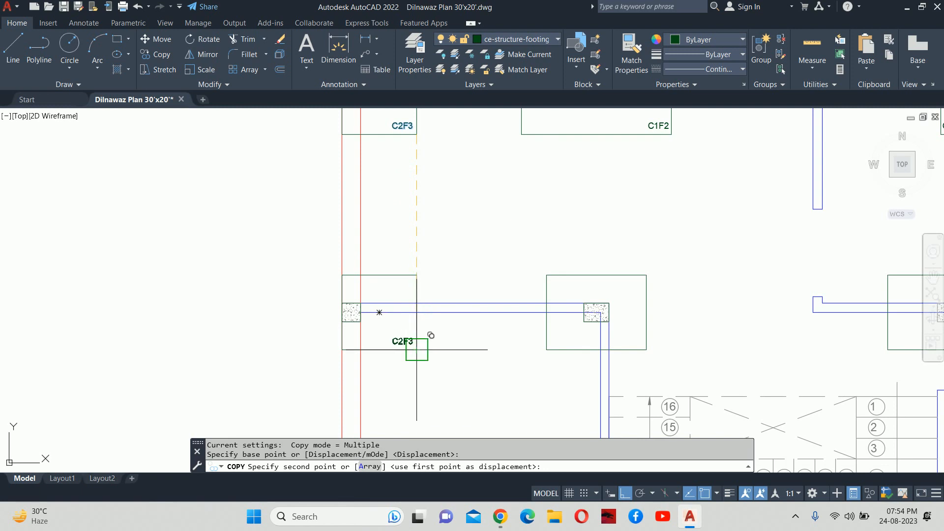
left_click(431, 327)
key("Escape")
key("Escape")
- Change the copied label on the left wall's middle footing to C2F4
scroll(396, 331, "up", 3)
left_click(396, 331)
key("Escape")
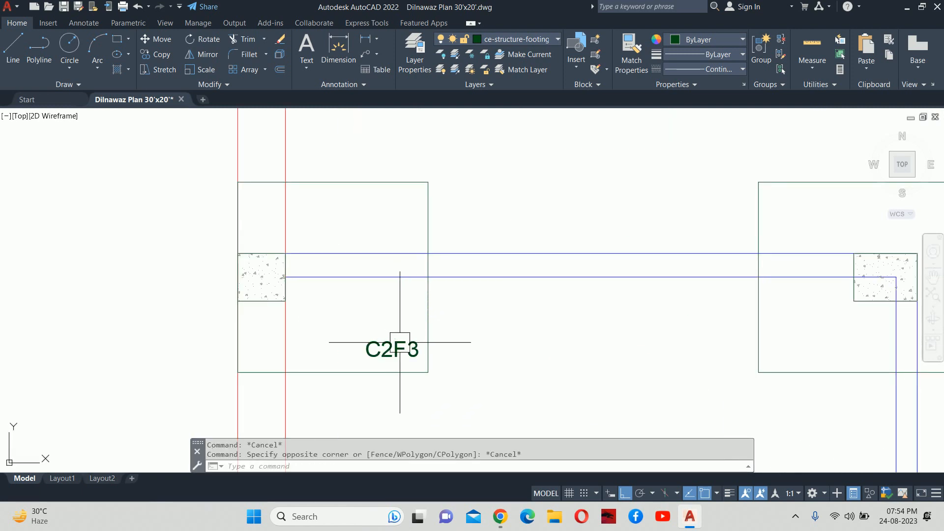
double_click(400, 343)
left_click_drag(410, 352, 434, 357)
type("4")
left_click(515, 302)
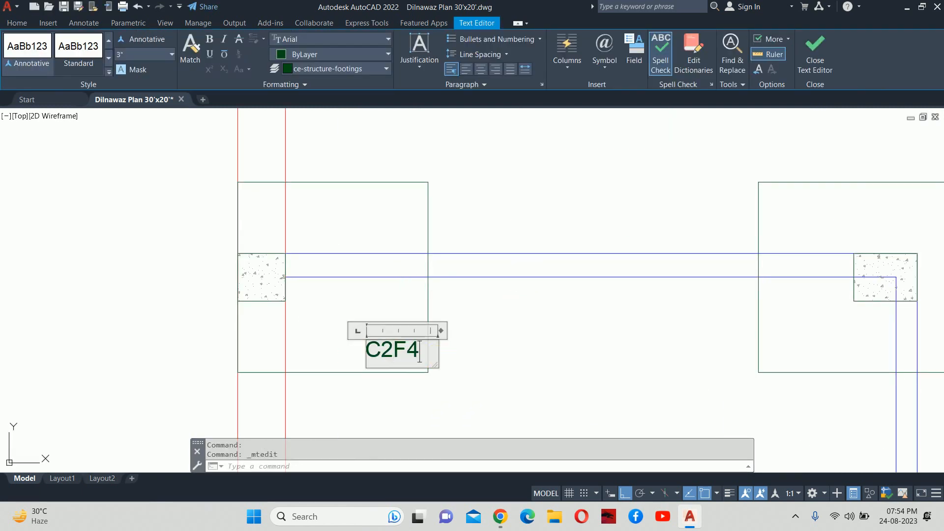
key("Escape")
scroll(507, 292, "down", 2)
middle_click_drag(506, 291, 409, 257)
type("o")
key("Return")
left_click(370, 299)
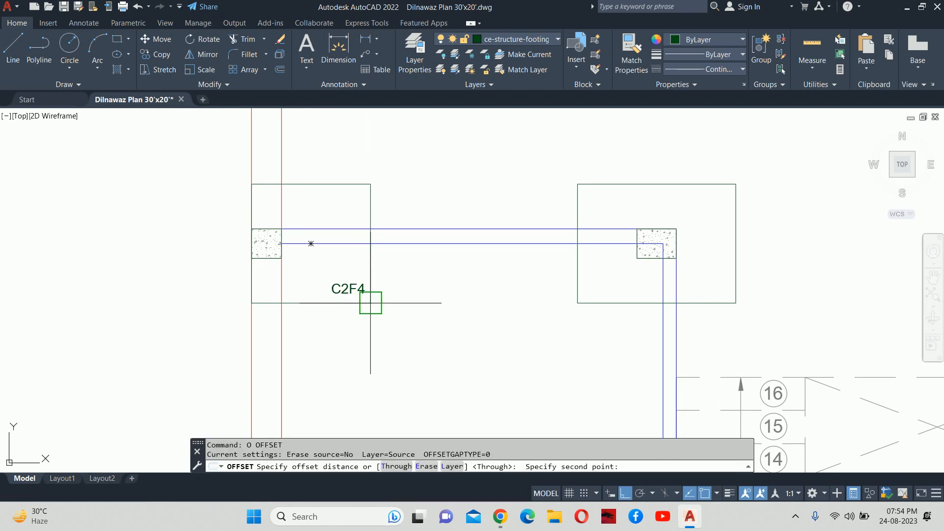
key("Escape")
type("co")
key("Return")
left_click(345, 288)
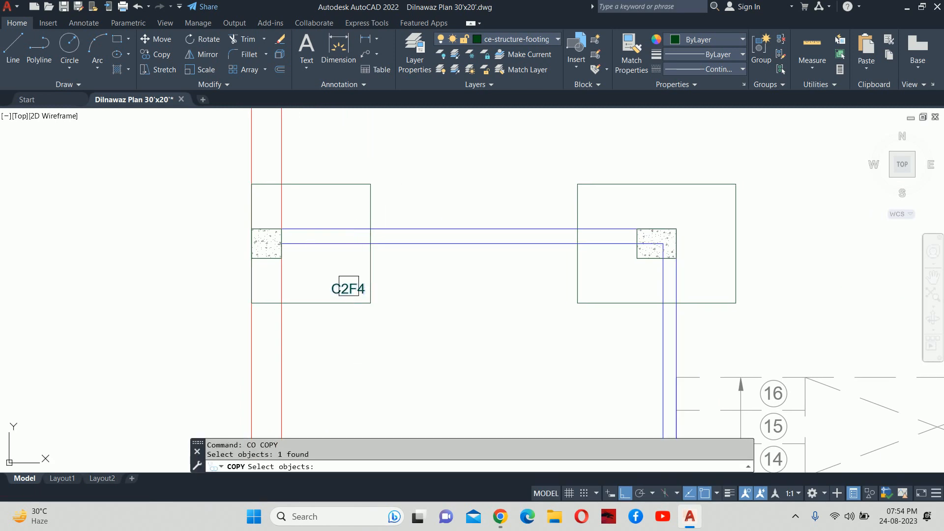
key("Return")
left_click(369, 302)
scroll(396, 290, "down", 4)
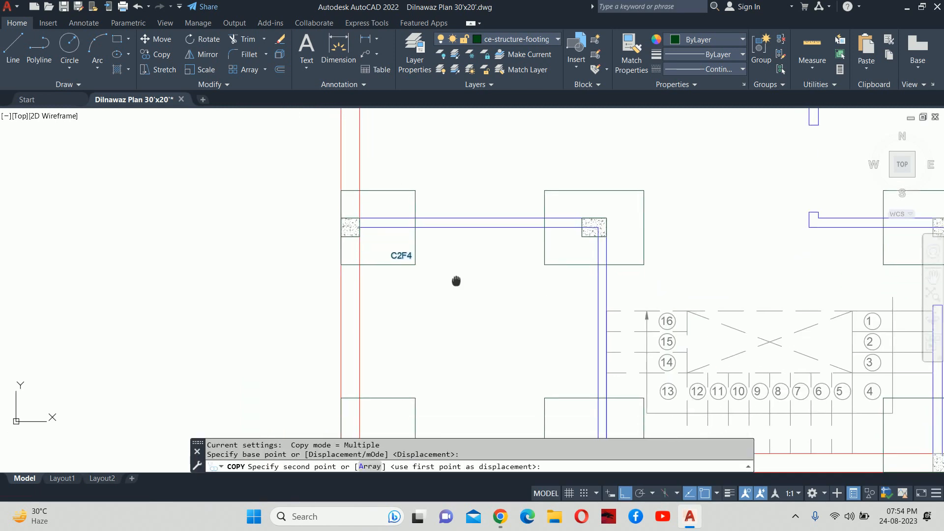
scroll(448, 207, "down", 2)
key("Escape")
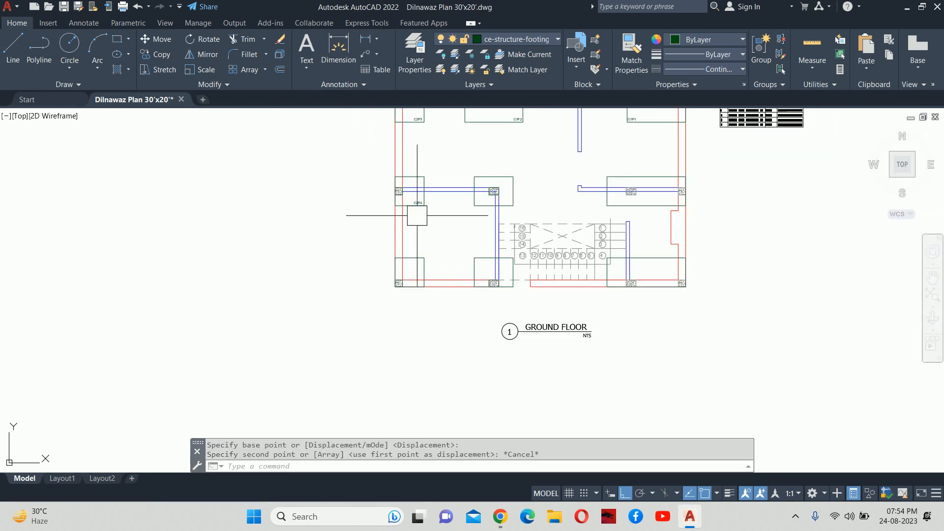
- Copy the upper-left footing's C2F3 label straight down into the footing at the plan's lower-left corner, inside its upper-right corner
key("Return")
scroll(406, 215, "up", 4)
scroll(416, 207, "down", 2)
scroll(418, 192, "up", 1)
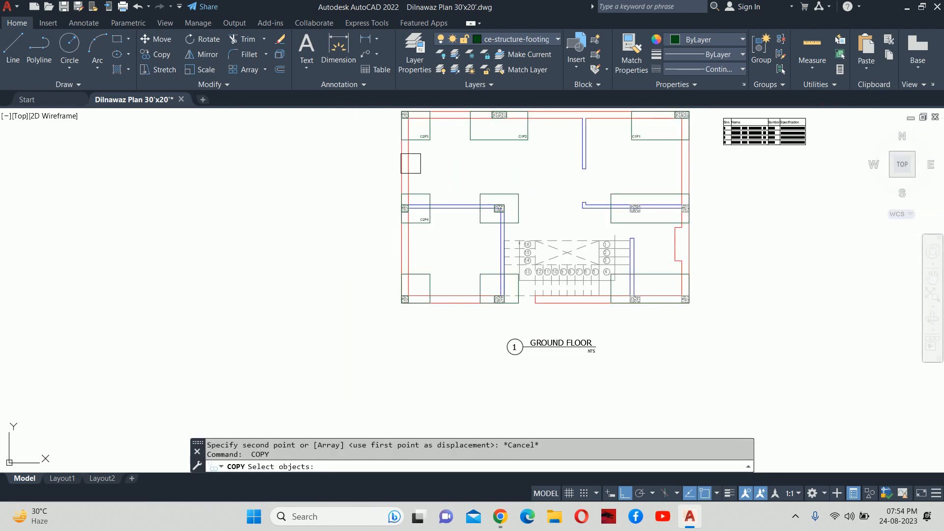
left_click(419, 143)
scroll(419, 144, "up", 2)
key("Return")
scroll(431, 136, "up", 3)
left_click(429, 143)
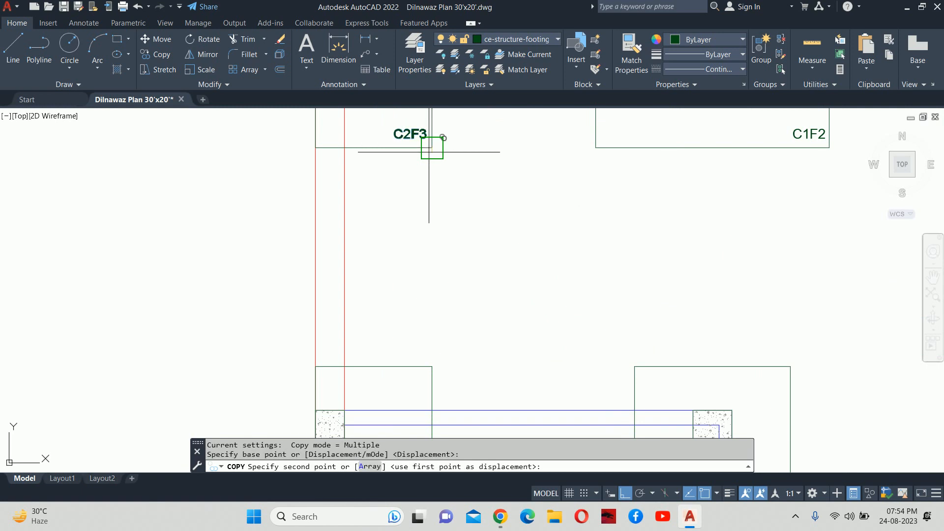
scroll(435, 283, "down", 5)
middle_click_drag(442, 313, 446, 256)
scroll(433, 275, "up", 8)
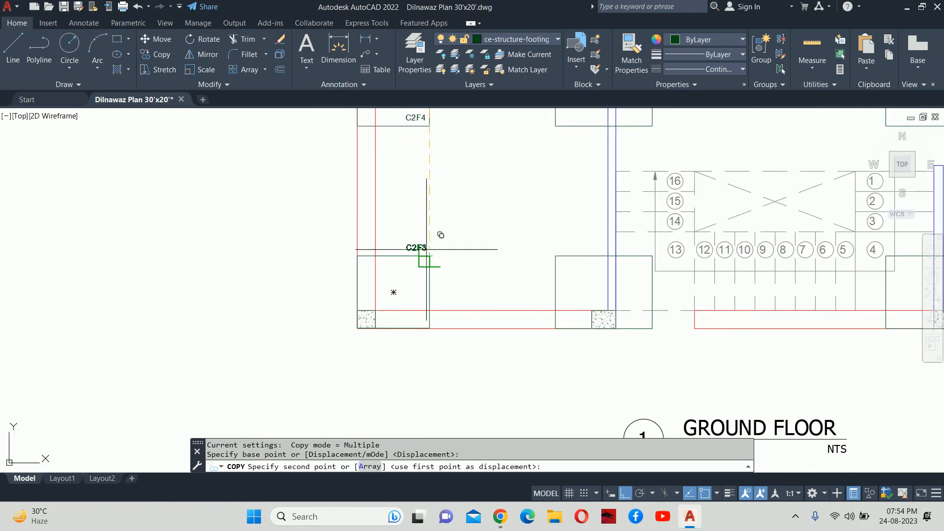
left_click(429, 288)
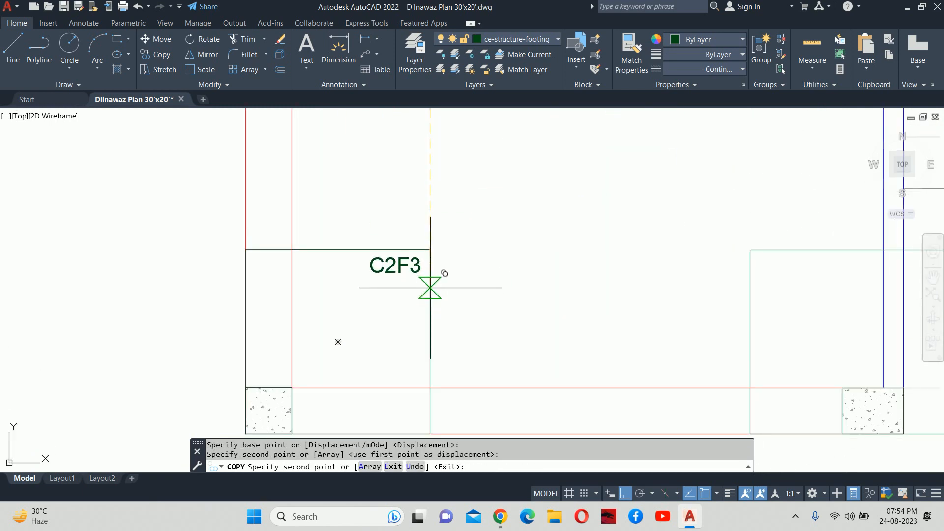
key("Escape")
- Copy the C2F4 and C2F3 labels from the left wall's footings about 6'-4" horizontally into the neighbouring interior footings
scroll(472, 273, "down", 5)
middle_click_drag(465, 276, 435, 340)
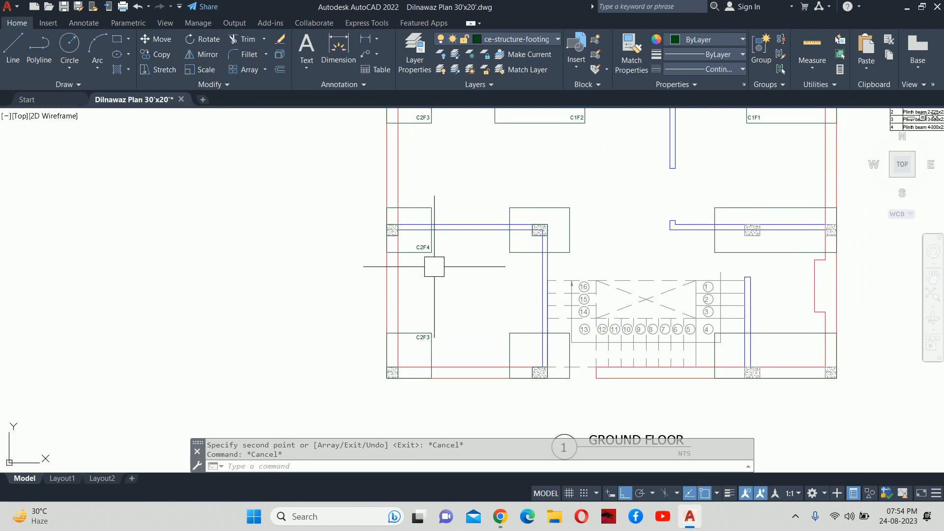
key("Return")
left_click(423, 253)
scroll(422, 252, "up", 4)
scroll(422, 253, "down", 2)
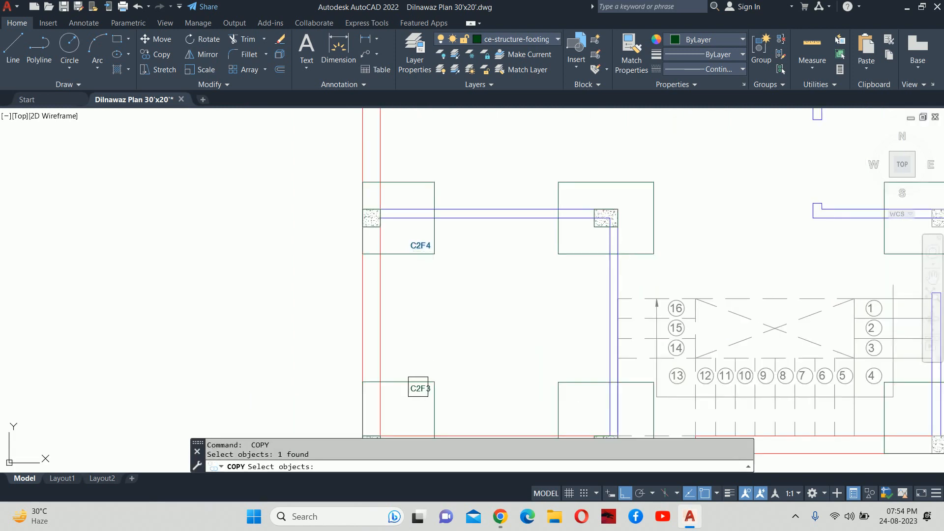
key("Return")
left_click(410, 325)
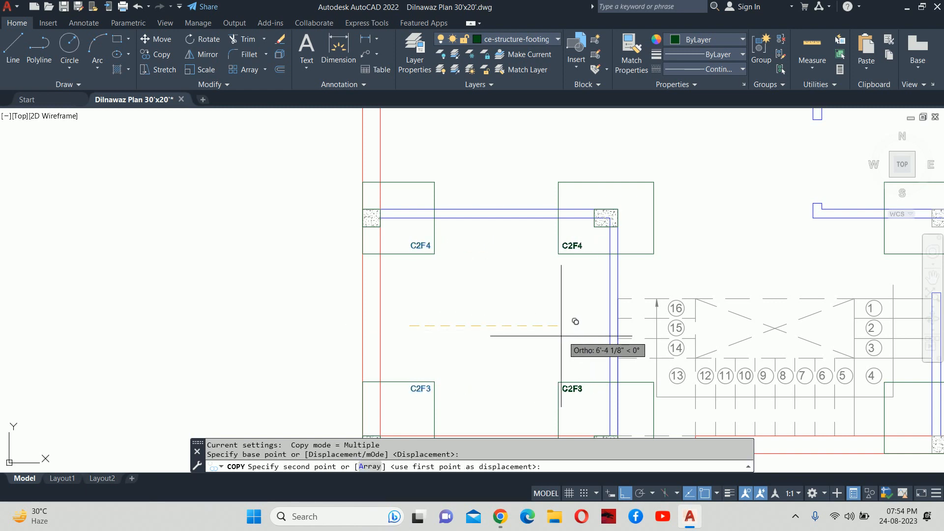
key("Escape")
key("Escape")
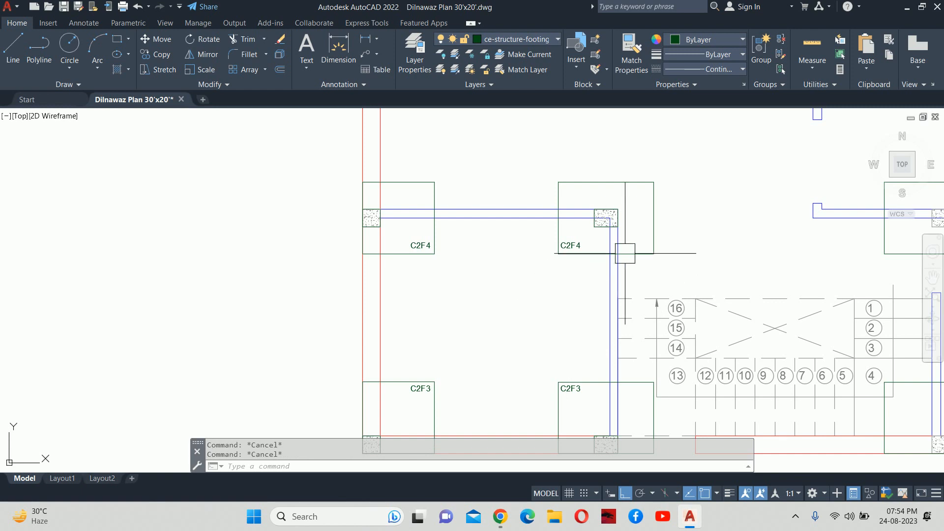
- Change the copied C2F4 label on the interior middle footing to C3F6
left_click(625, 254)
key("Escape")
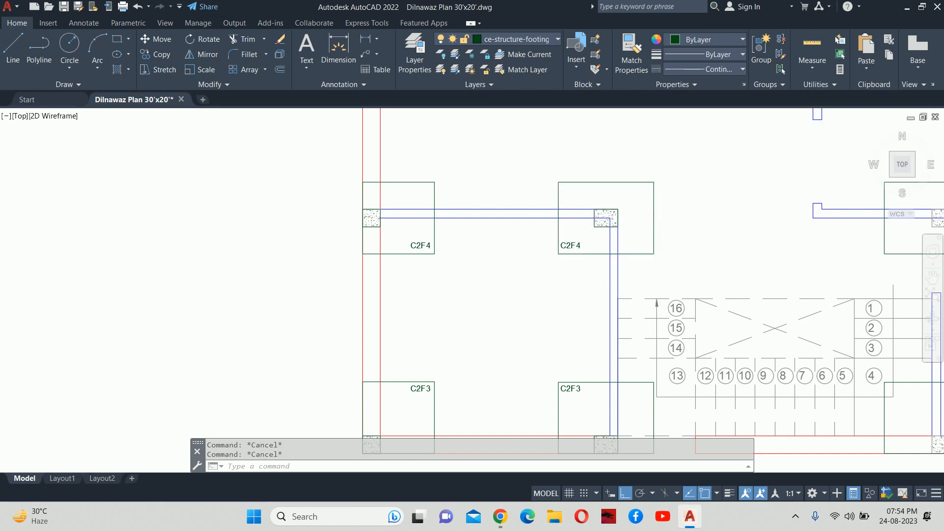
scroll(567, 255, "up", 5)
double_click(605, 217)
left_click_drag(605, 217, 625, 216)
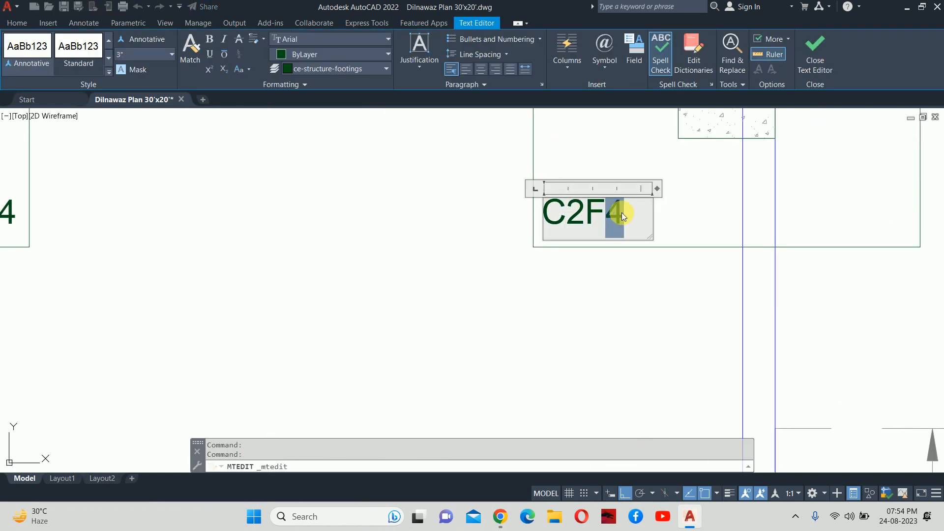
left_click(551, 276)
scroll(550, 274, "down", 2)
scroll(567, 234, "up", 4)
double_click(567, 232)
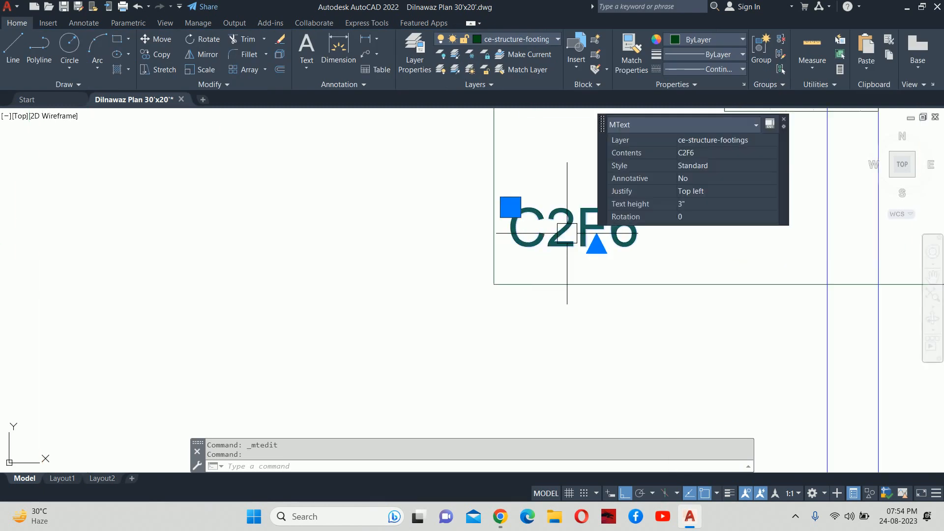
left_click_drag(575, 235, 560, 238)
type("3")
left_click(544, 274)
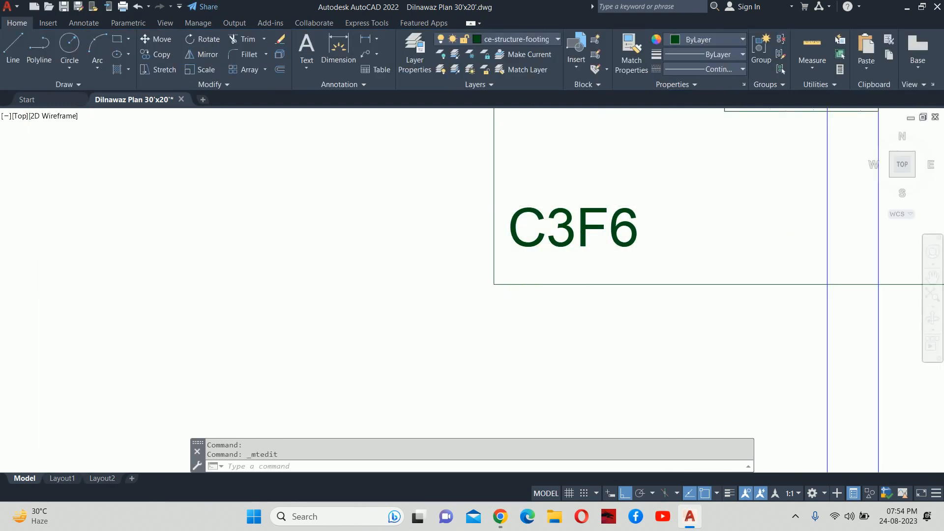
- Change the copied C2F3 label on the bottom wall's second footing to C3F5
scroll(532, 329, "down", 3)
middle_click_drag(531, 329, 513, 286)
scroll(513, 286, "up", 3)
double_click(516, 292)
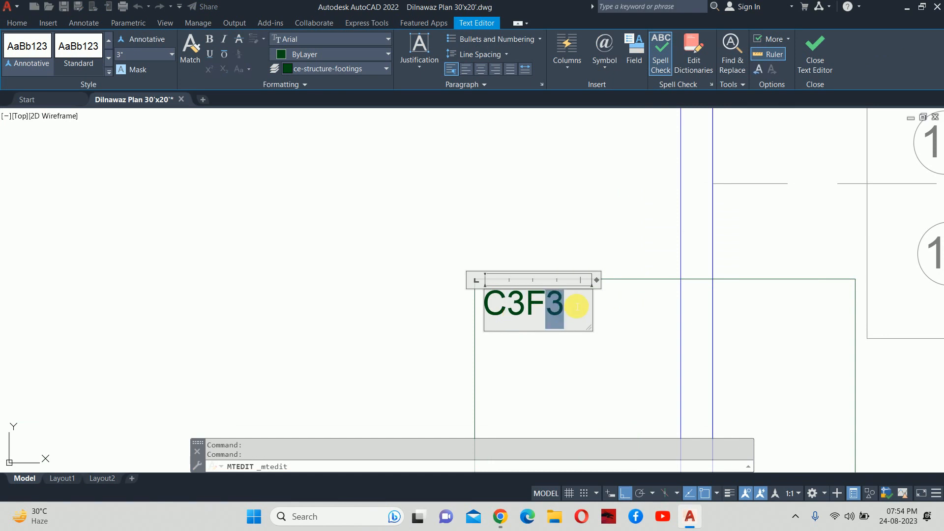
left_click(524, 260)
scroll(508, 258, "down", 5)
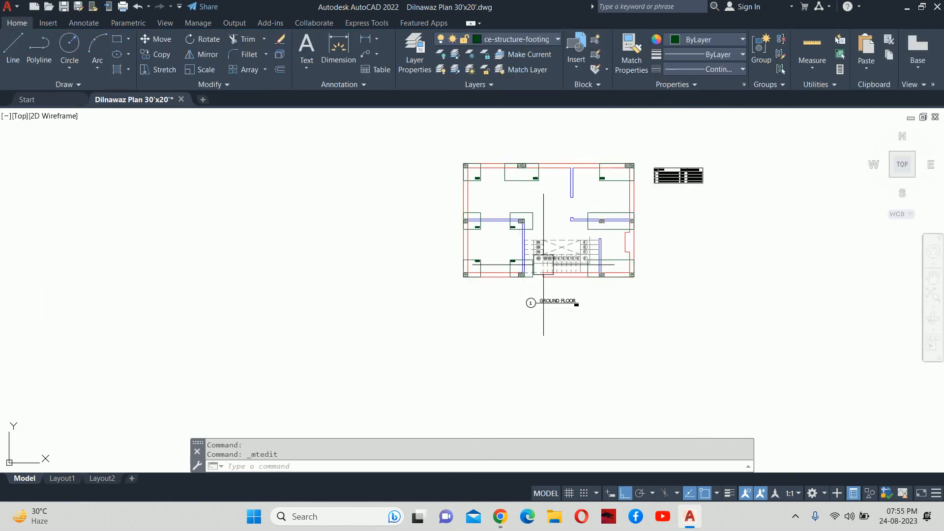
- Copy the C3F6 label from the interior footing to the same corner of the right wall's middle combined footing, using their upper-left corners as reference
scroll(587, 253, "up", 6)
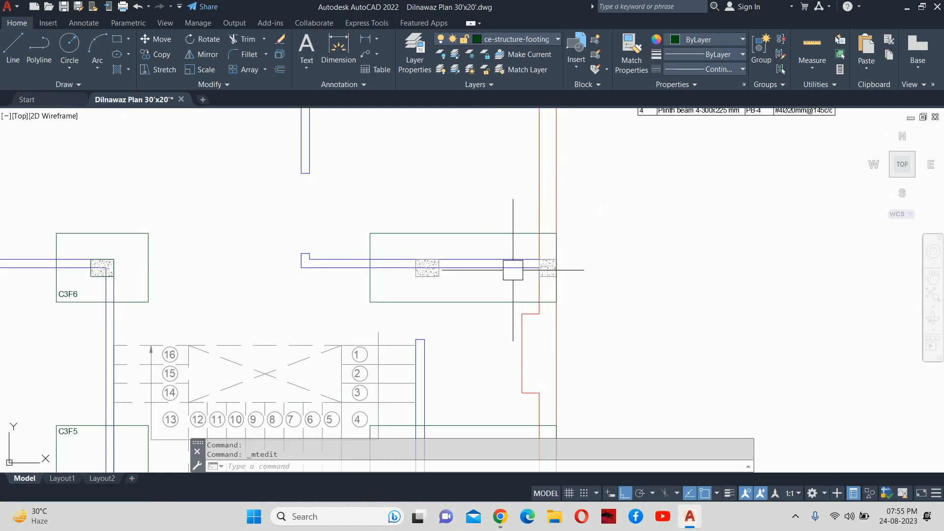
type("co")
key("Return")
scroll(465, 267, "down", 8)
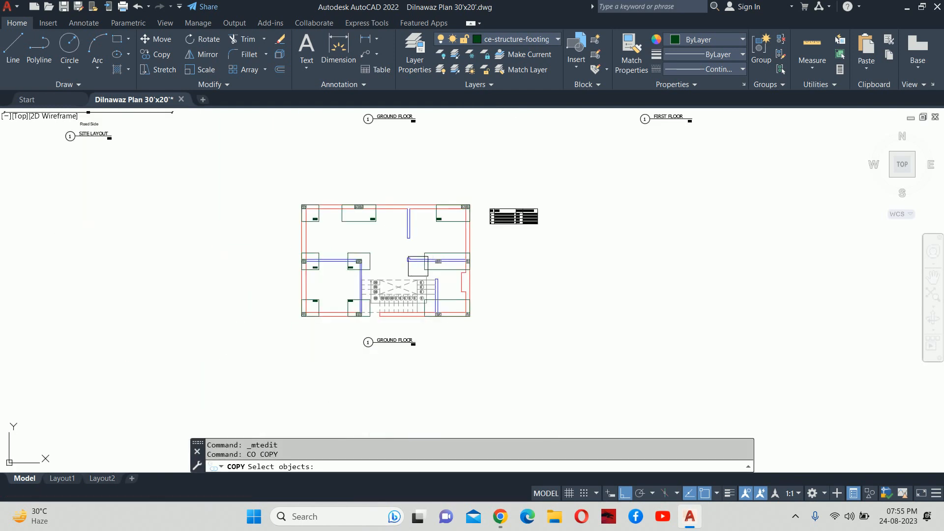
scroll(315, 279, "up", 6)
scroll(412, 252, "up", 2)
left_click(393, 241)
key("Return")
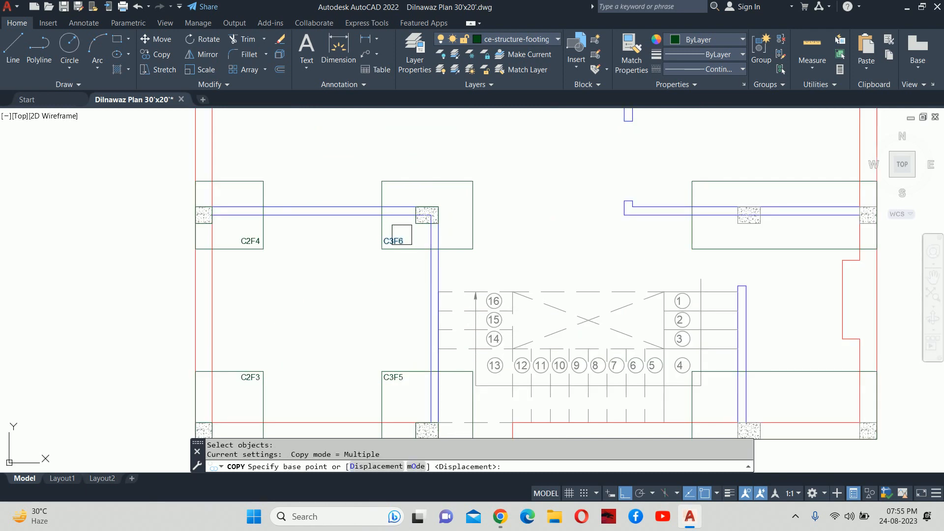
left_click(382, 181)
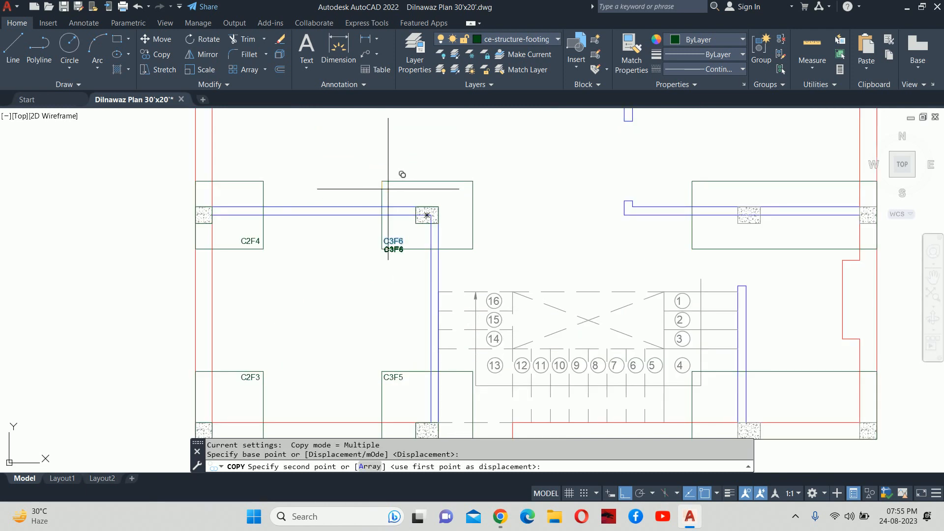
left_click(692, 181)
key("Escape")
scroll(722, 246, "up", 4)
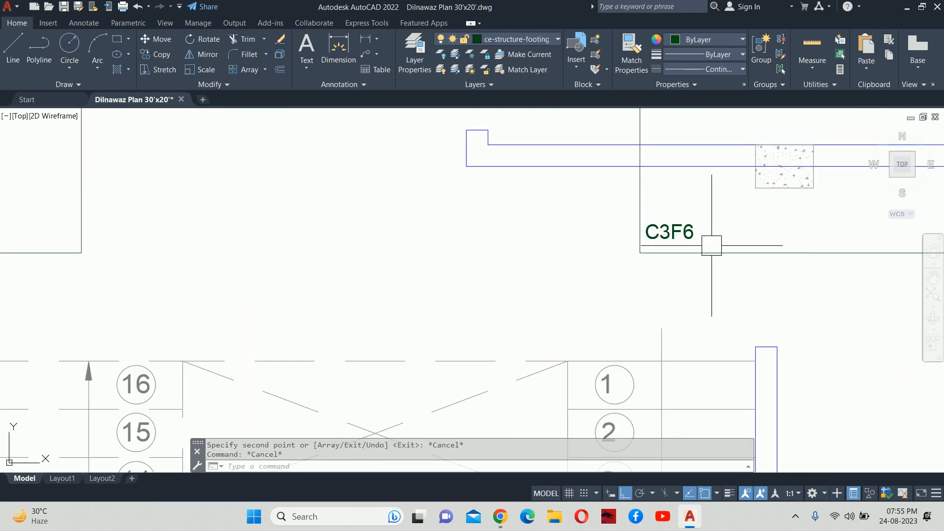
- Change the copied label on the right wall's middle combined footing to C2C3CF
scroll(712, 245, "down", 2)
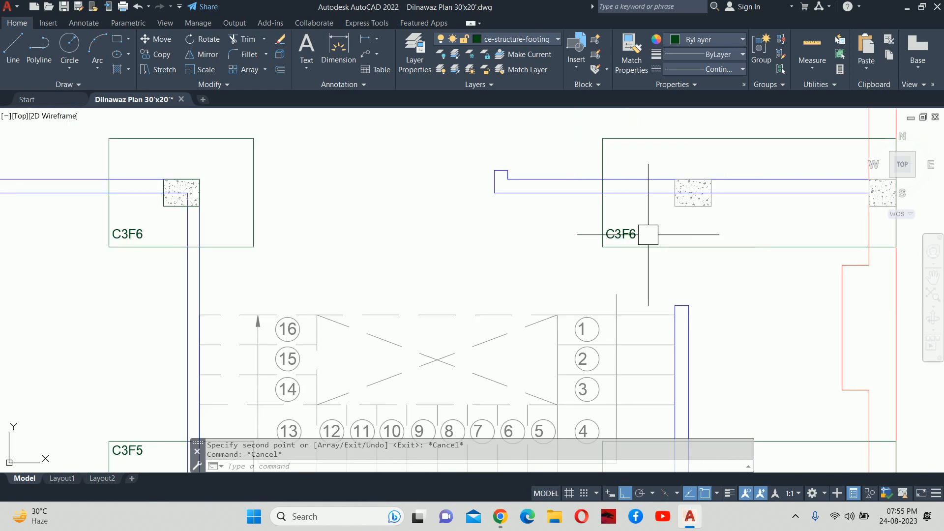
double_click(616, 231)
left_click_drag(606, 240, 628, 239)
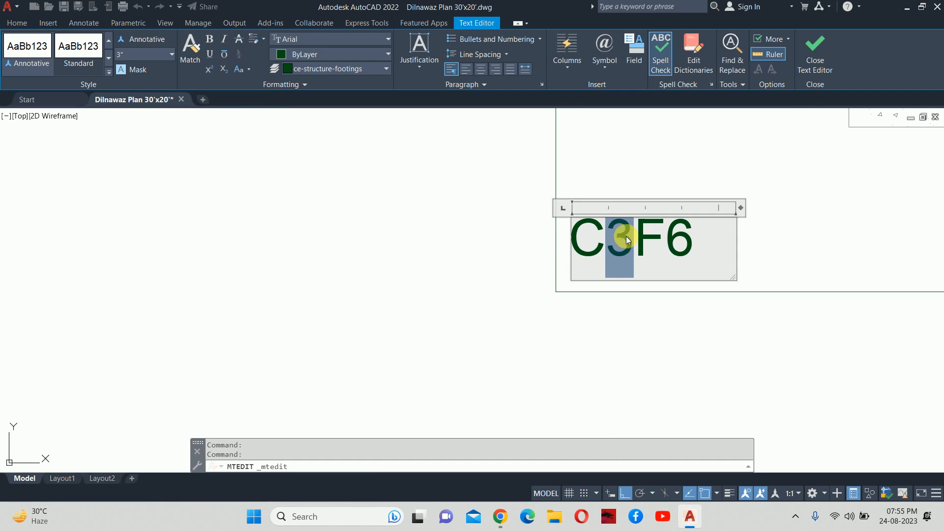
scroll(626, 236, "down", 5)
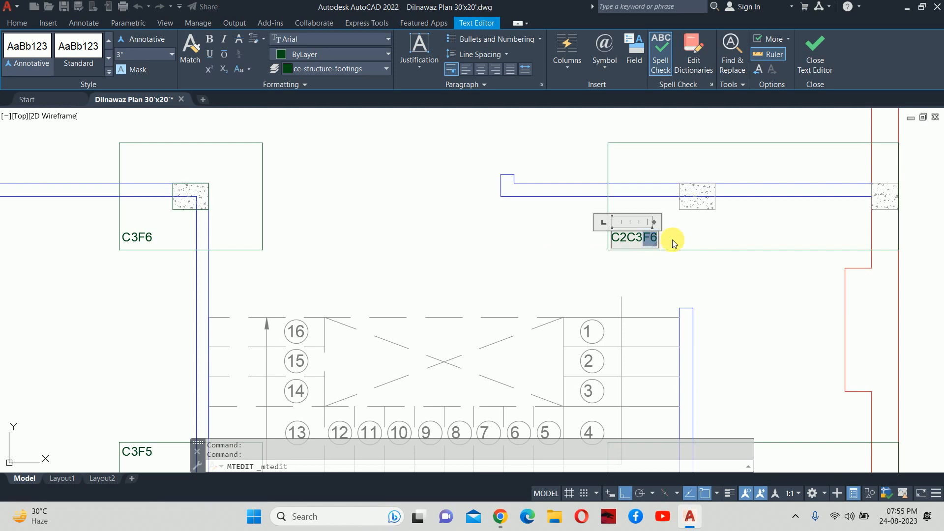
type("CF")
key("Escape")
key("Escape")
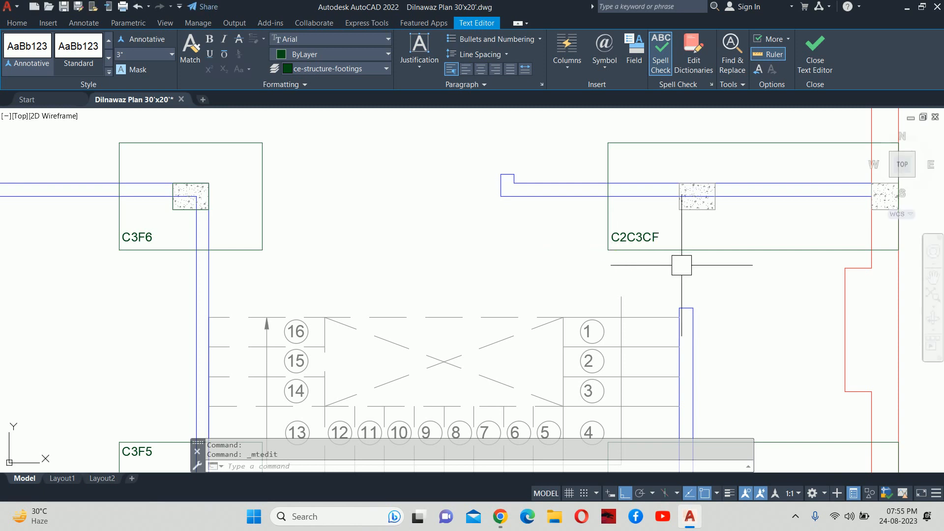
- Copy the C2C3CF label straight down into the combined footing at the plan's lower-right corner, inside its upper-left corner
scroll(660, 256, "down", 3)
scroll(661, 255, "up", 4)
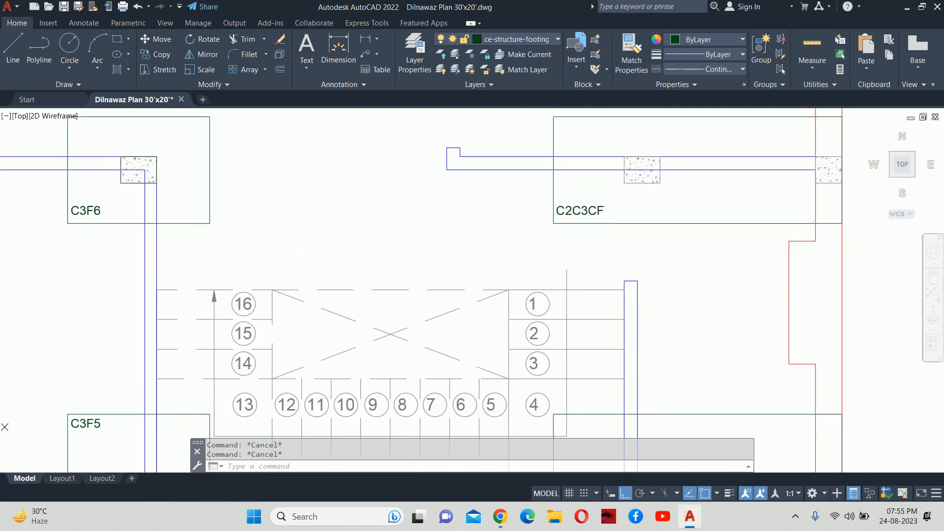
type("o")
key("Return")
left_click(587, 211)
key("Return")
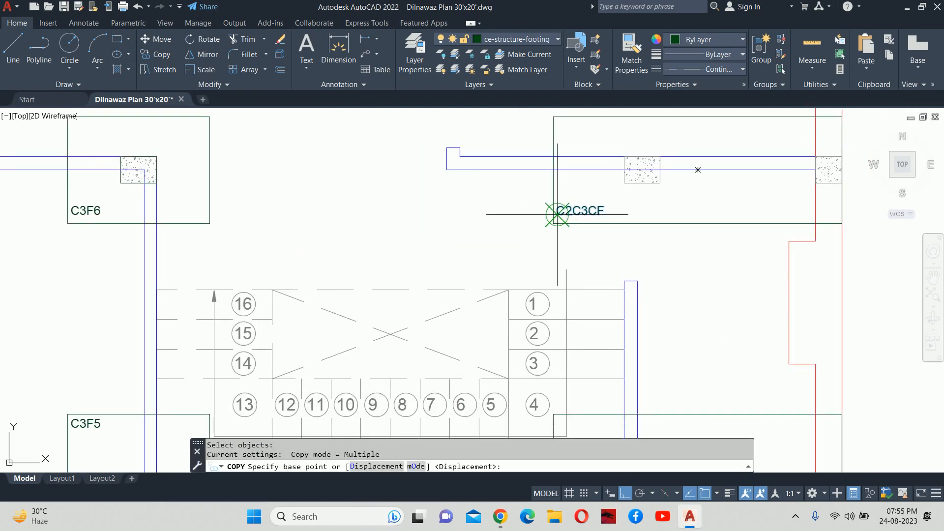
middle_click_drag(579, 345, 560, 191)
scroll(541, 281, "up", 2)
scroll(539, 281, "up", 2)
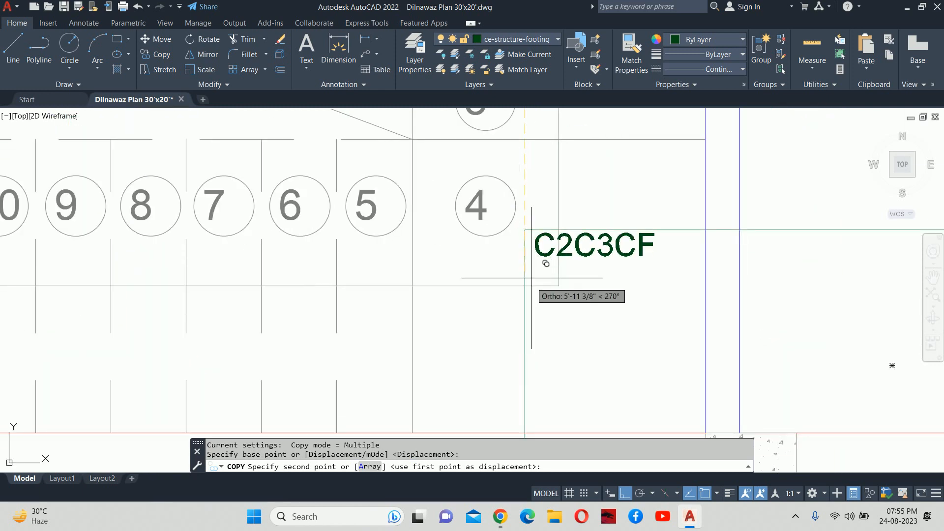
left_click(525, 286)
key("Escape")
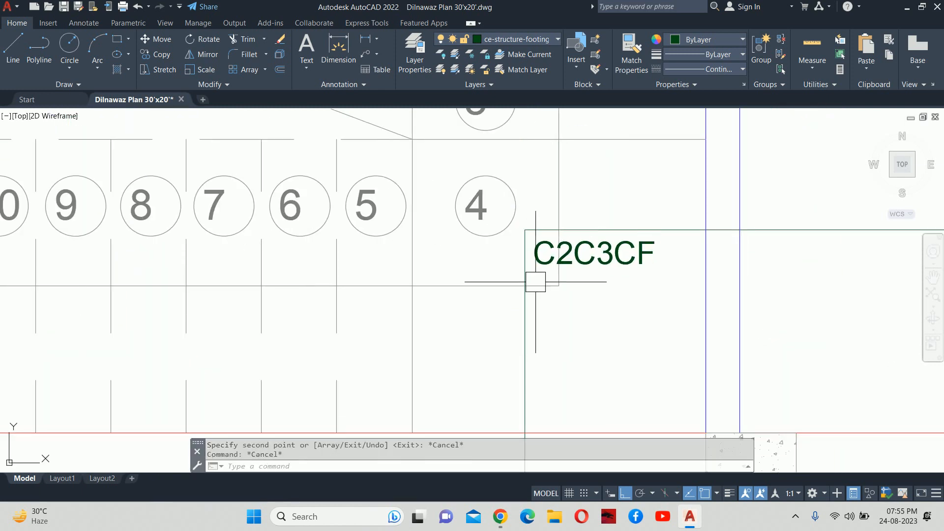
- Number the right wall's middle combined footing label as C2C3CF1
scroll(601, 247, "down", 4)
scroll(608, 124, "up", 4)
double_click(609, 124)
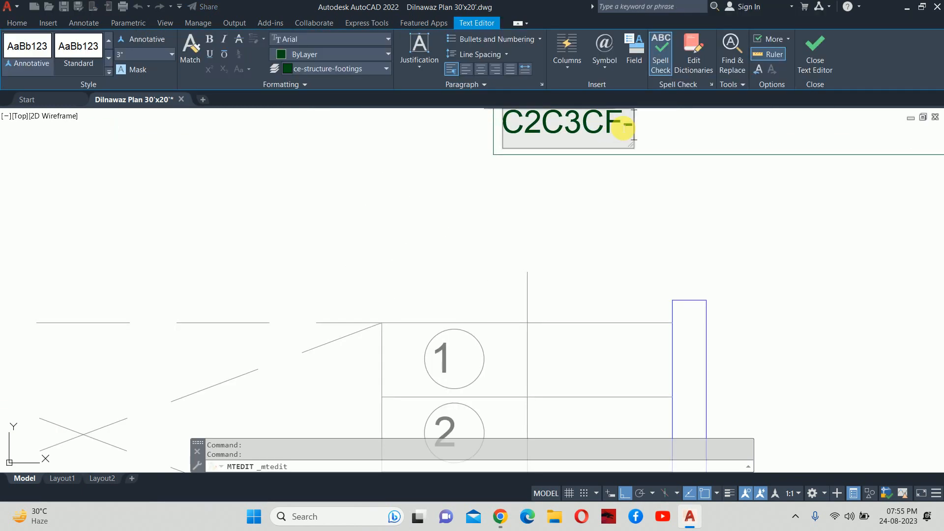
type("1")
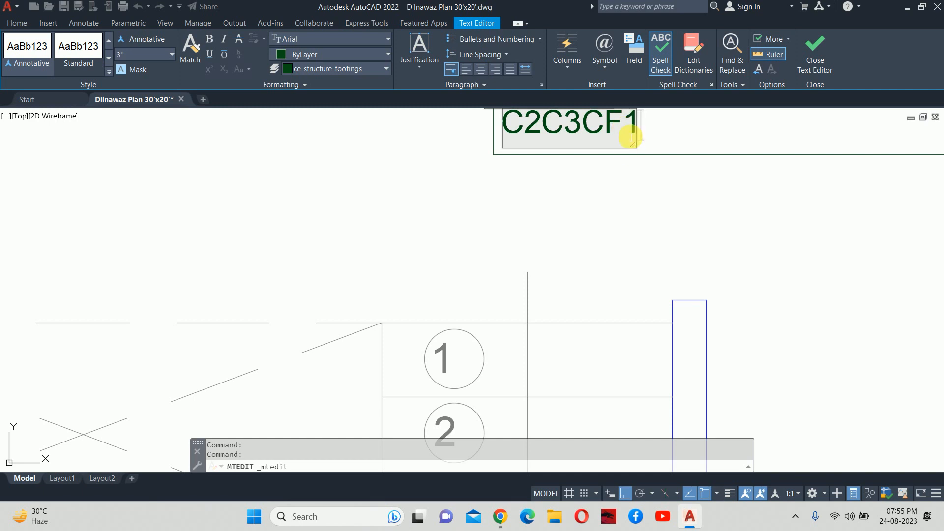
left_click(605, 211)
- Number the lower-right combined footing's label as C2C3CF2
scroll(605, 212, "down", 3)
scroll(566, 291, "up", 3)
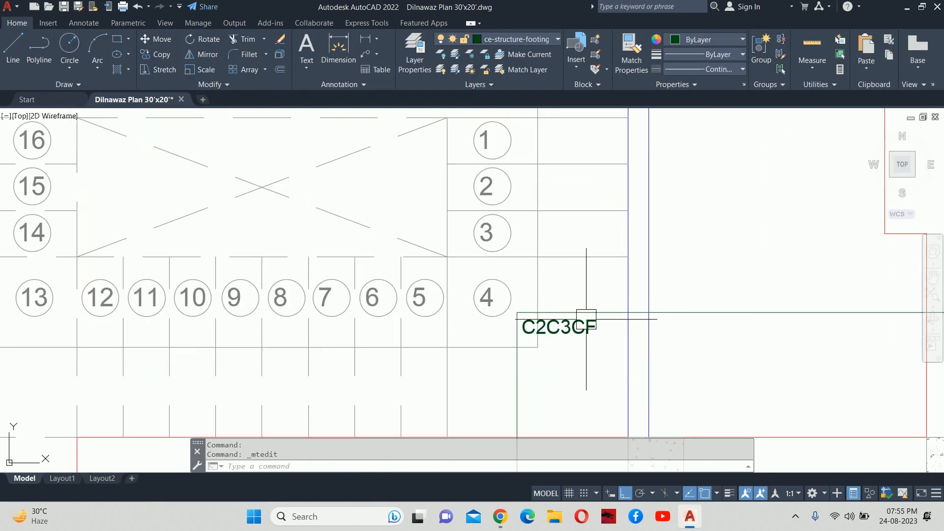
double_click(588, 323)
scroll(597, 327, "up", 2)
type("2")
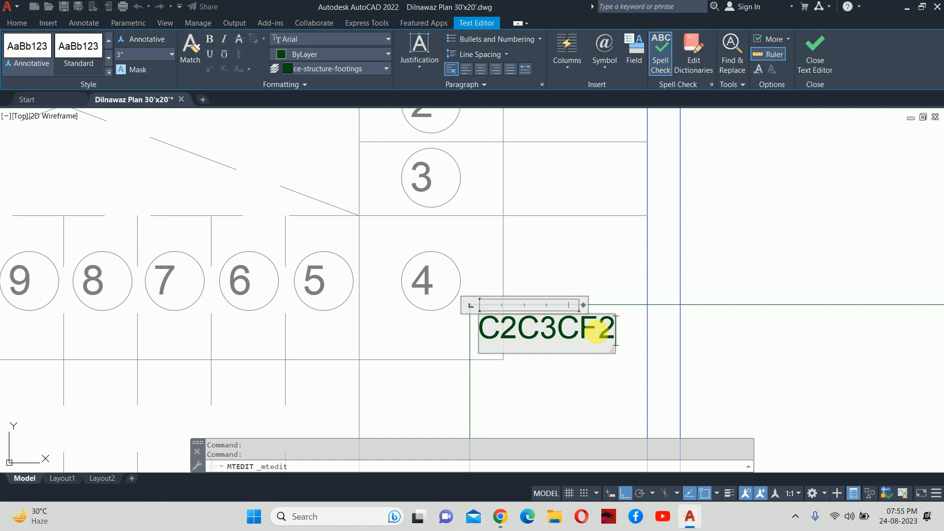
left_click(633, 252)
- Review the footing labels across the ground floor plan, looking closely at those in the middle row of footings
scroll(615, 253, "down", 5)
scroll(596, 253, "down", 5)
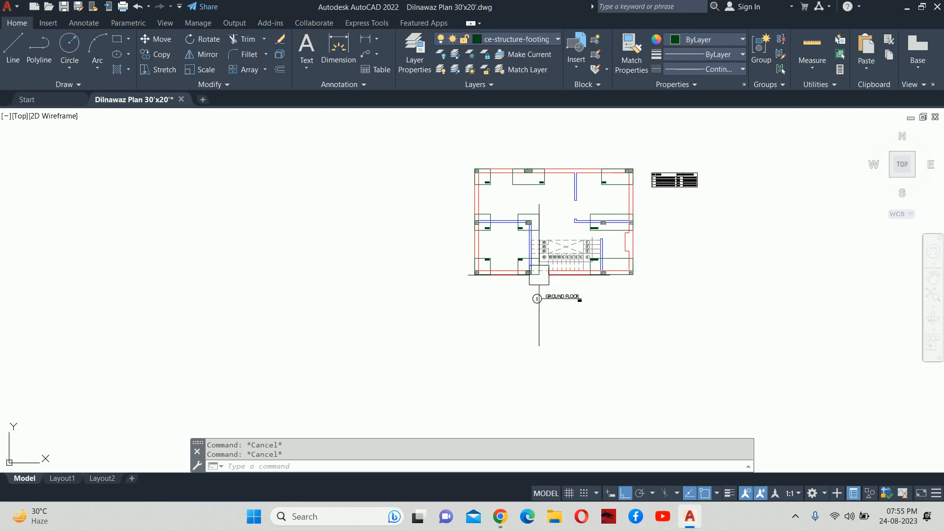
middle_click_drag(541, 295, 470, 298)
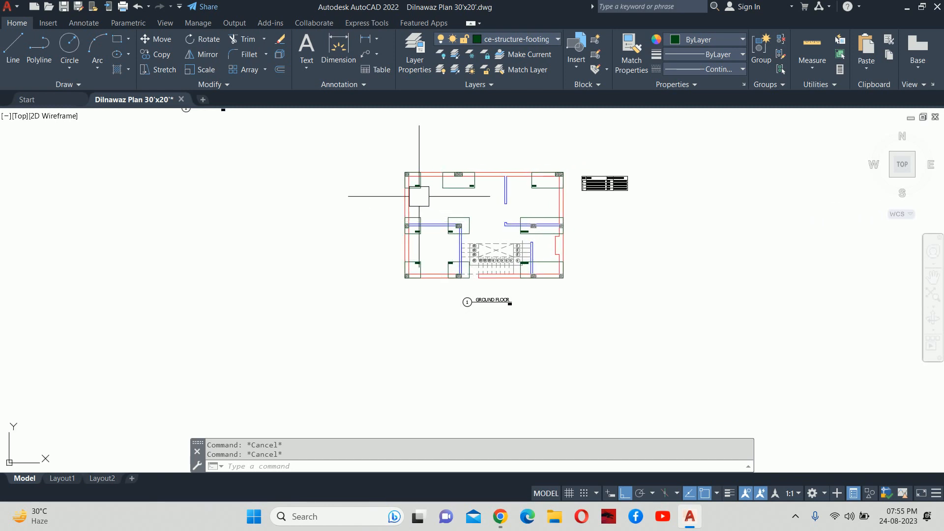
scroll(410, 187, "up", 2)
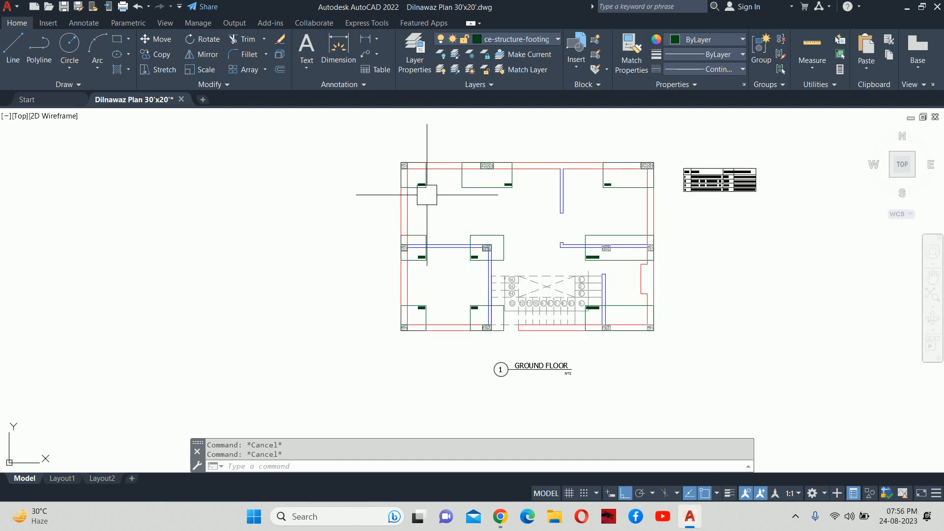
scroll(496, 253, "up", 6)
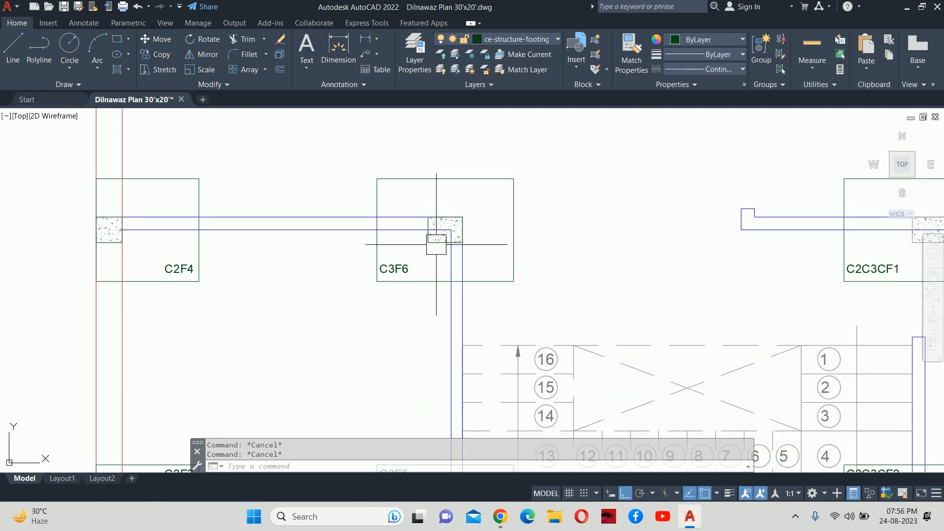
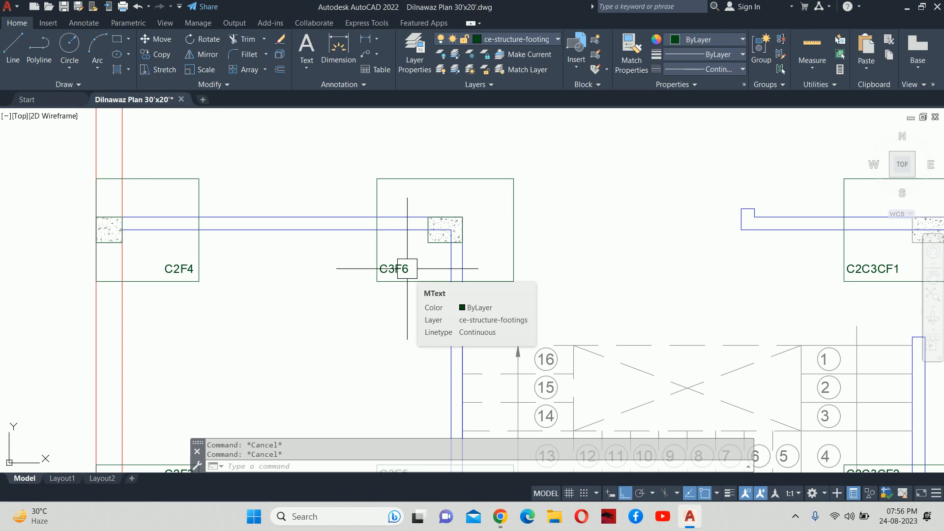
scroll(394, 268, "down", 6)
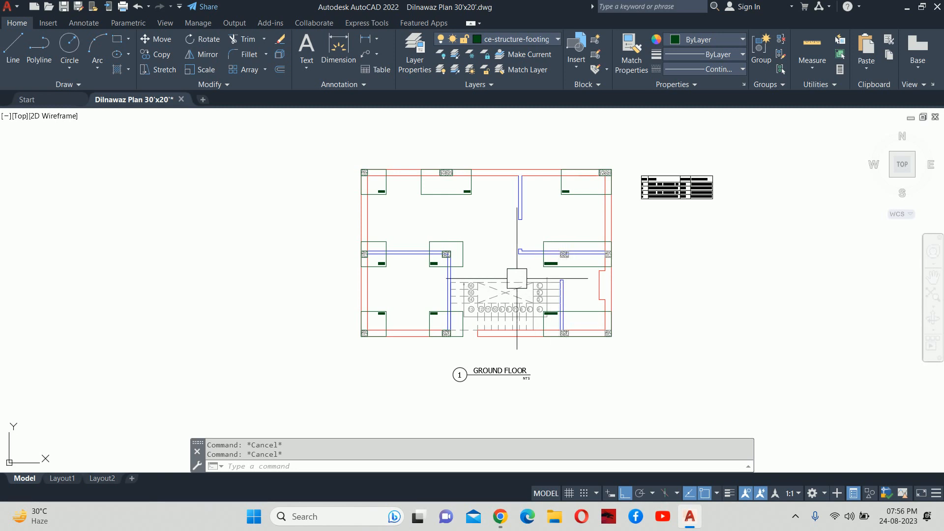
scroll(475, 256, "up", 3)
scroll(375, 267, "up", 3)
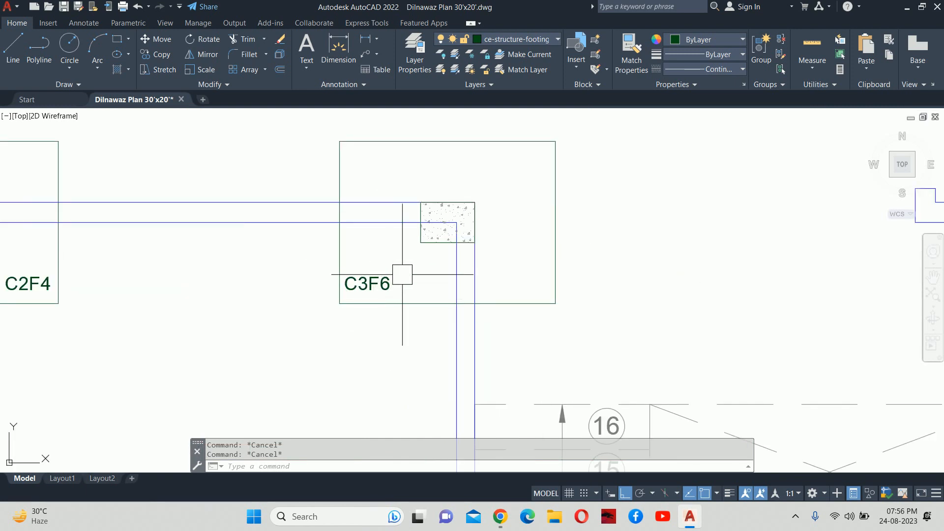
scroll(400, 274, "down", 5)
scroll(400, 274, "up", 3)
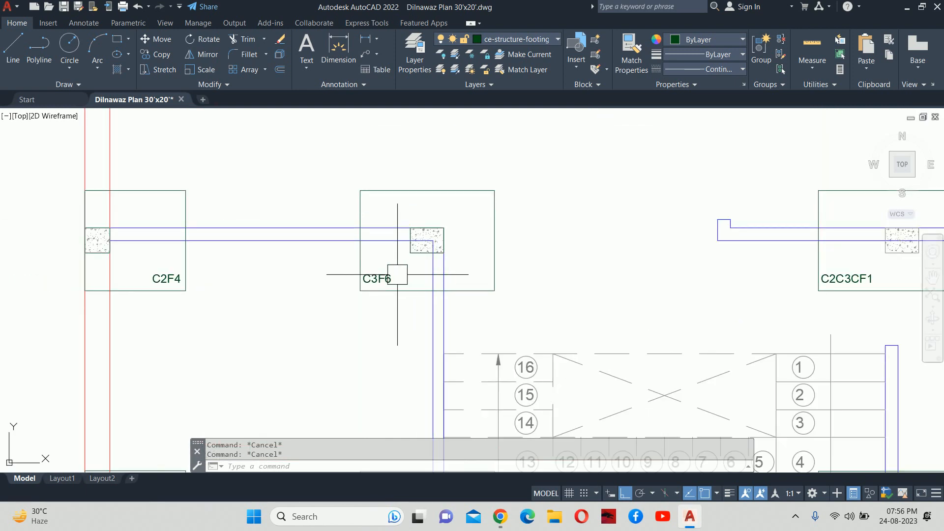
- Create a new blank drawing from the acadiso.dwt template alongside the open 30'x20' plan
scroll(368, 284, "up", 2)
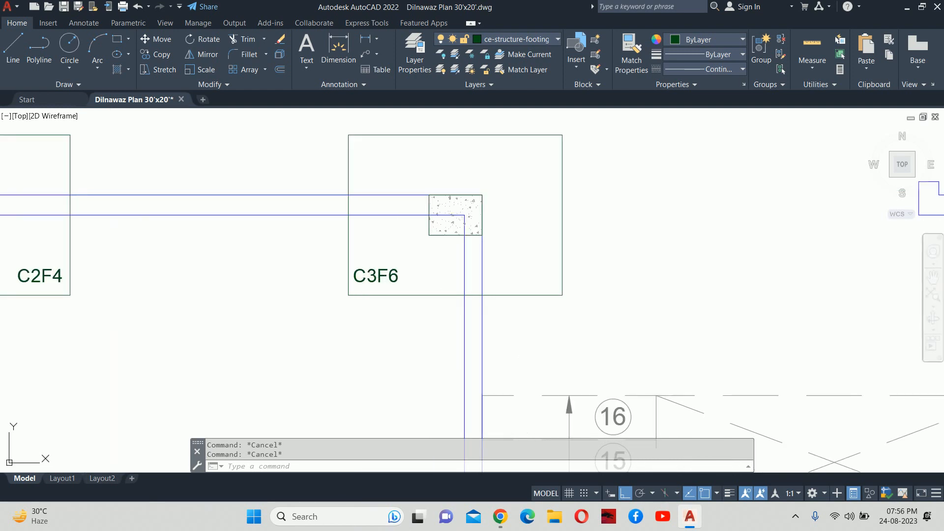
left_click(54, 101)
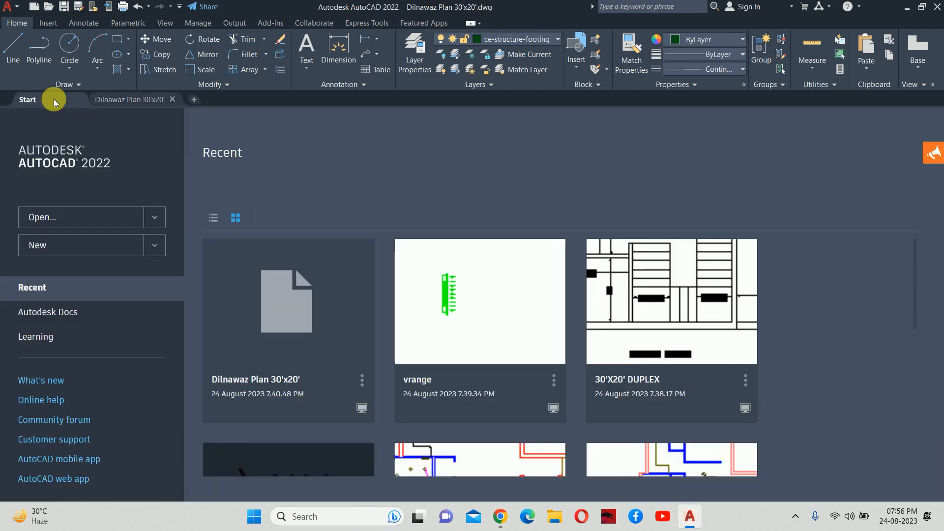
left_click(155, 245)
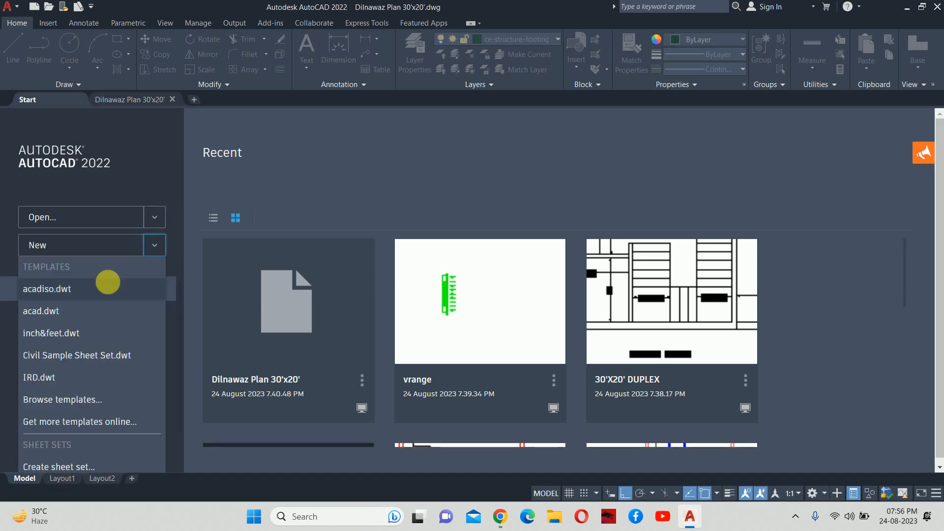
left_click(63, 287)
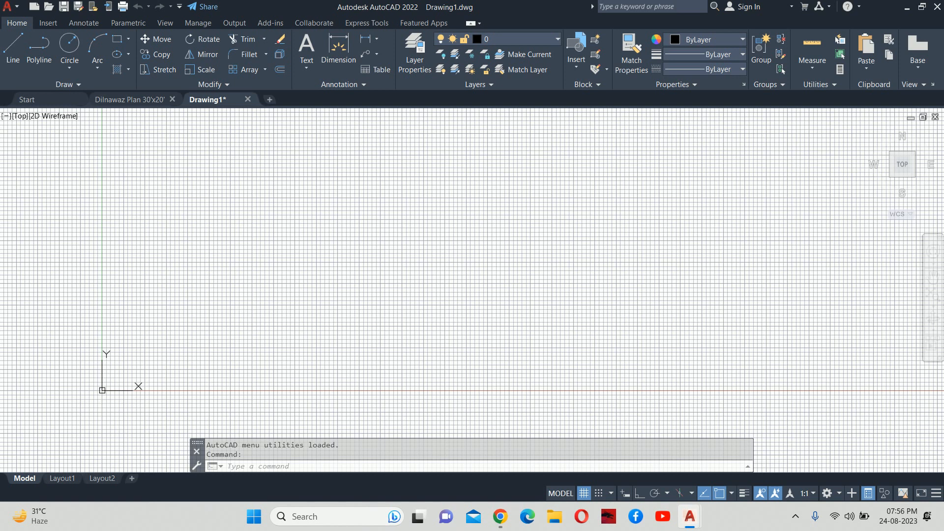
left_click(129, 97)
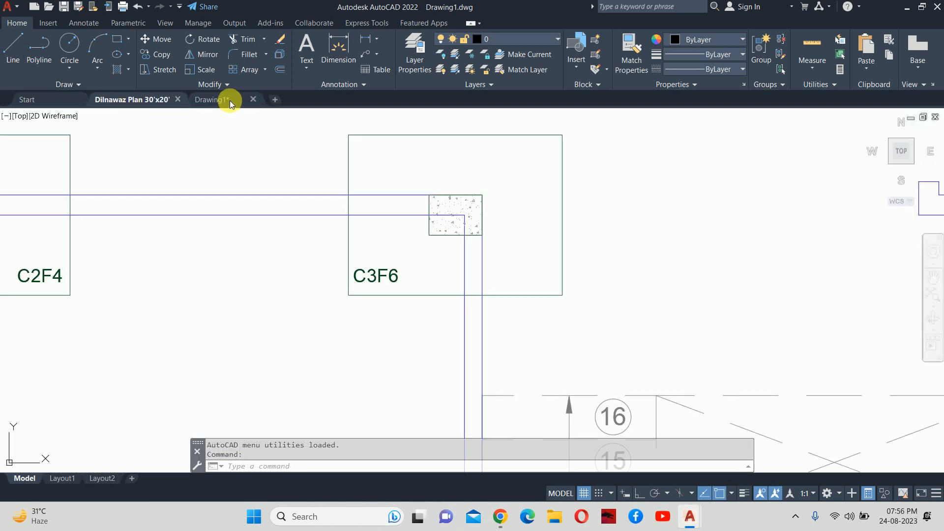
left_click(211, 99)
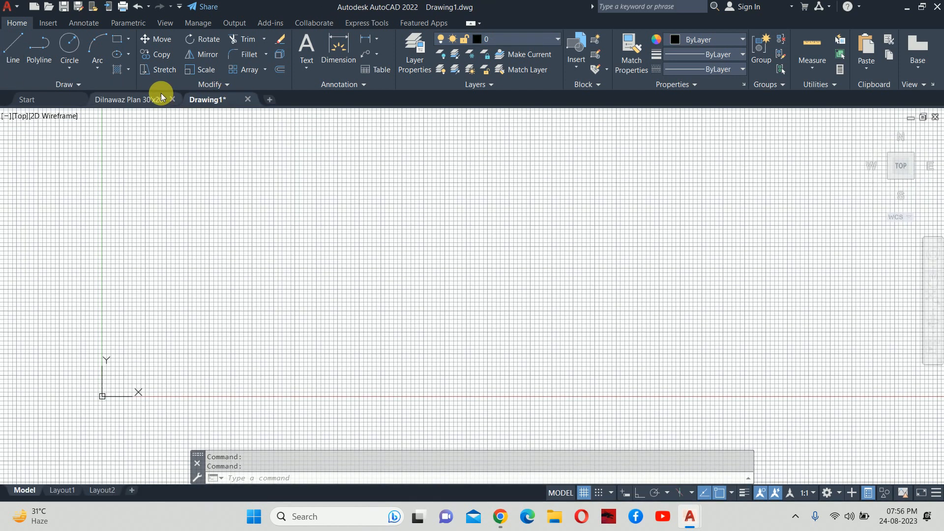
- Return to the 30'x20' plan and apply a linear dimension to the upper edge of footing C3F6
left_click(158, 98)
key("Escape")
scroll(431, 264, "down", 4)
type("DLI")
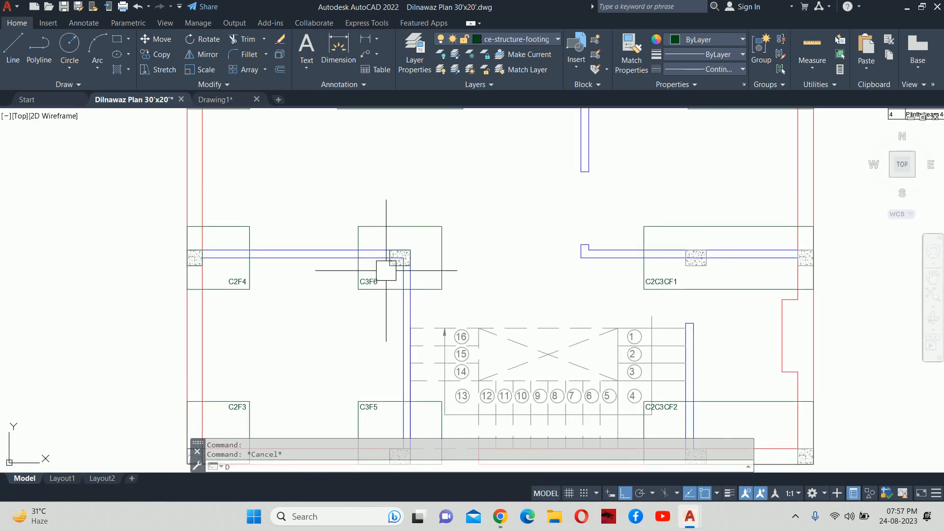
key("Return")
key("Return")
left_click(388, 223)
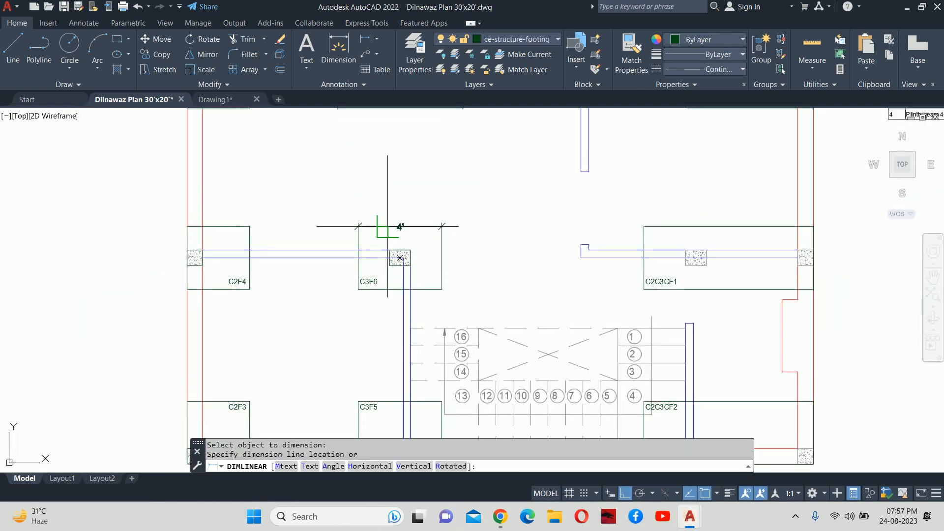
- Measure the width and height of footing C3F6 with temporary linear dimensions
scroll(389, 220, "up", 6)
key("Escape")
key("Return")
key("Return")
left_click(606, 322)
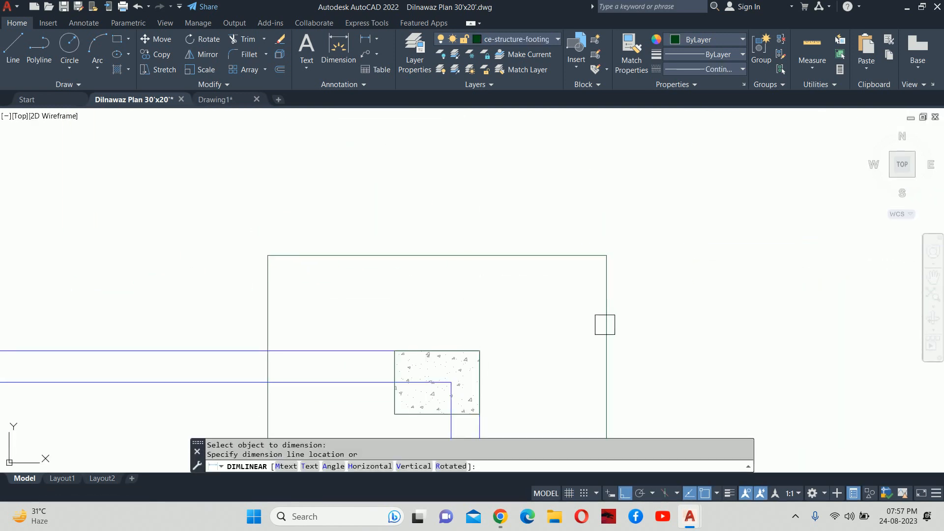
scroll(632, 329, "down", 4)
key("Escape")
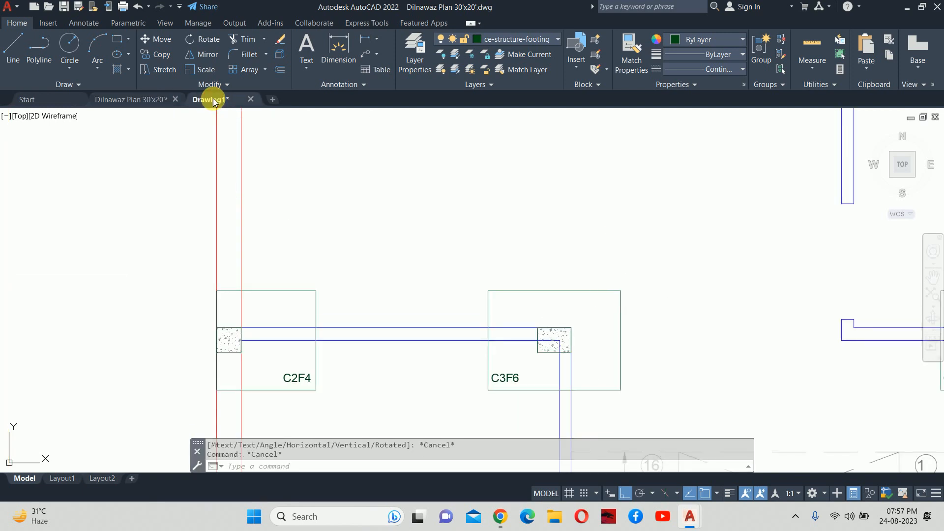
- Switch to Drawing1 and draw a rectangle 1200 long and 900 wide for the footing outline
left_click(215, 99)
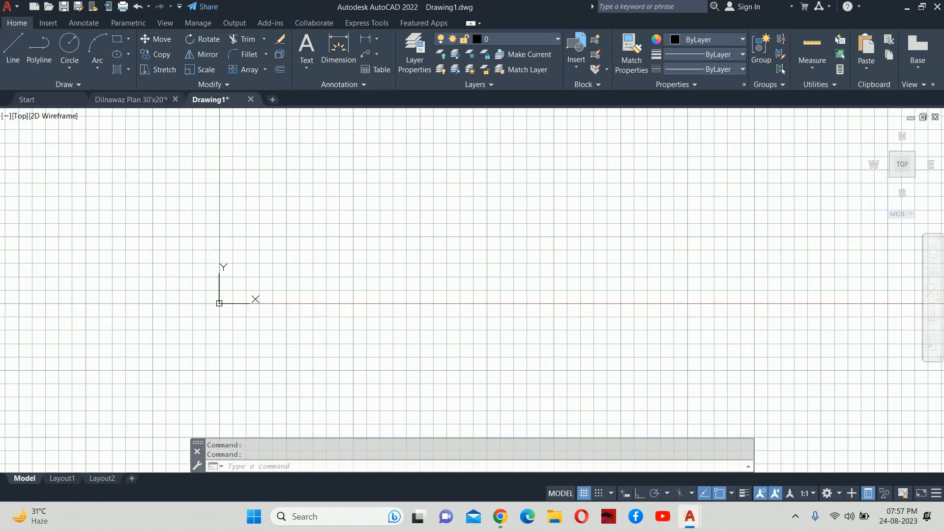
type("rec")
key("Return")
left_click(258, 277)
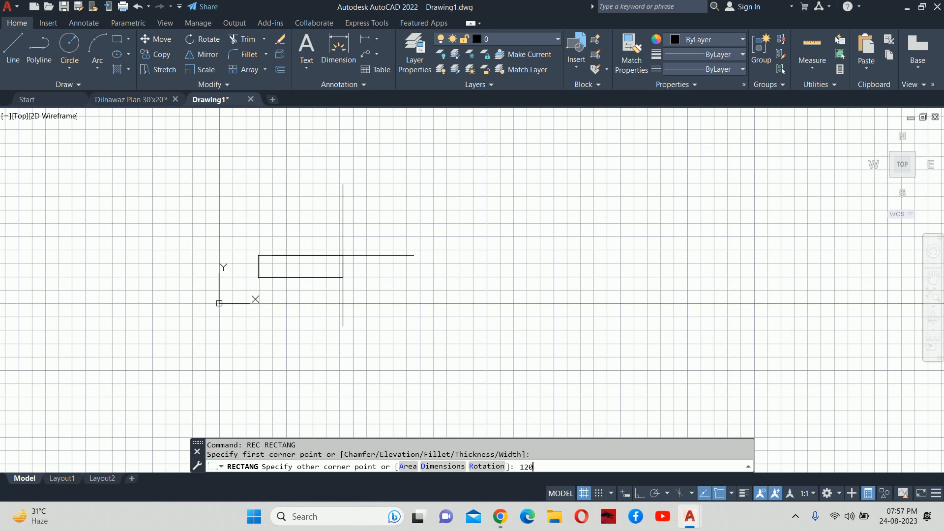
type("D")
key("Return")
type("1200")
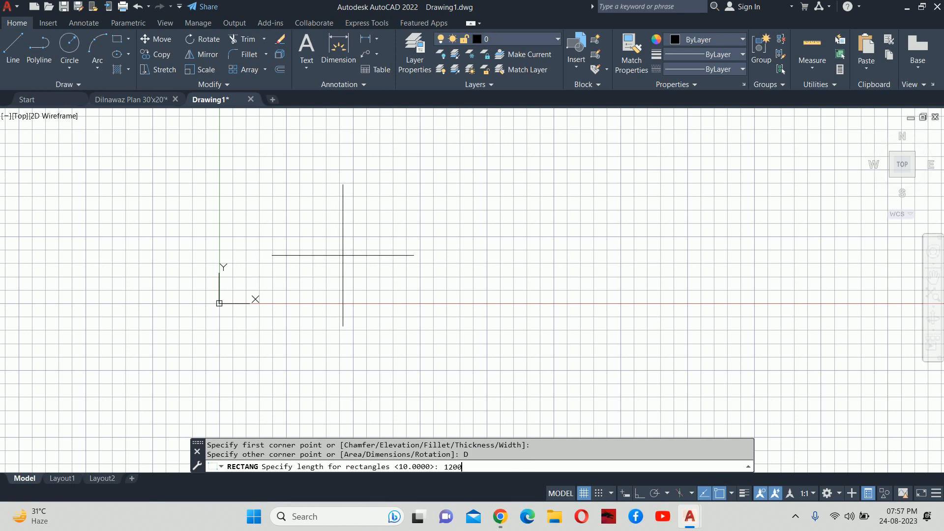
key("Return")
type("900")
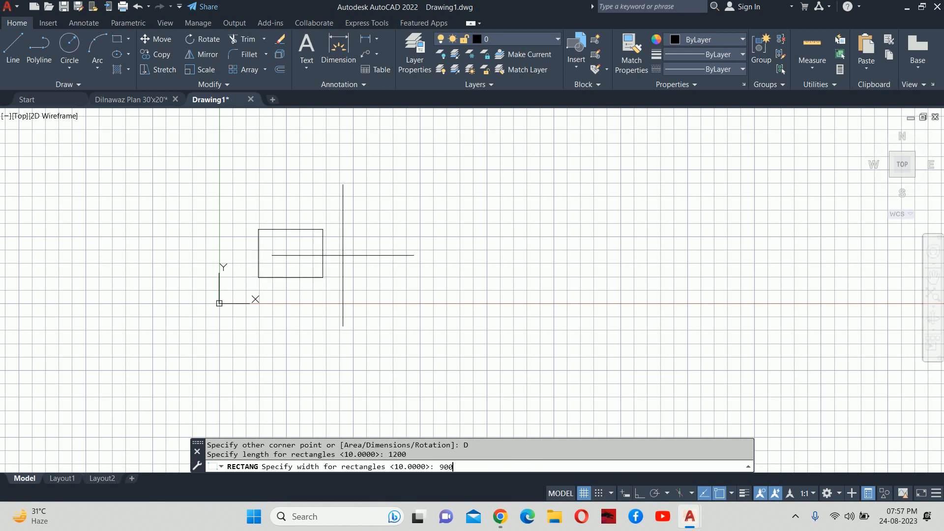
key("Return")
left_click(343, 255)
key("Escape")
key("Escape")
- Draw a second rectangle 300 long and 225 wide beside the footing outline for the column
scroll(310, 253, "up", 4)
middle_click_drag(305, 251, 230, 242)
type("RE")
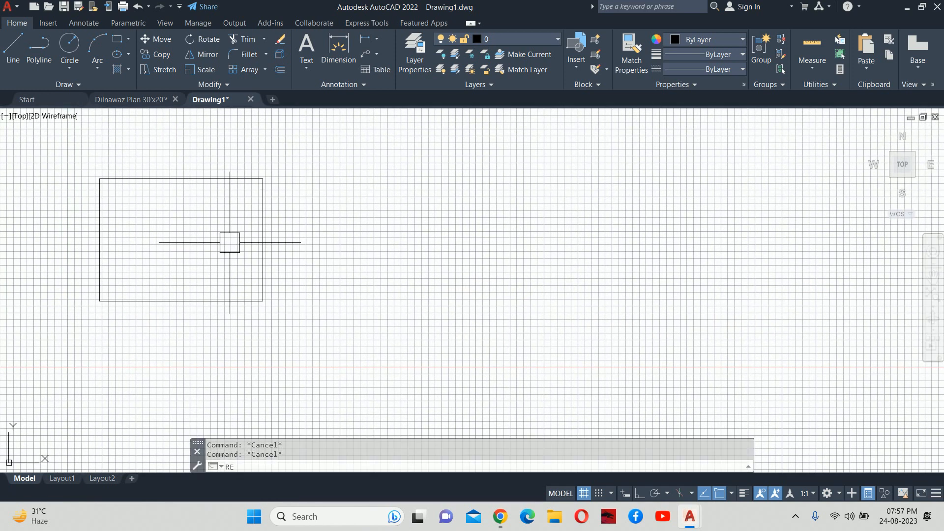
type("C")
key("Return")
left_click(303, 254)
type("D")
key("Return")
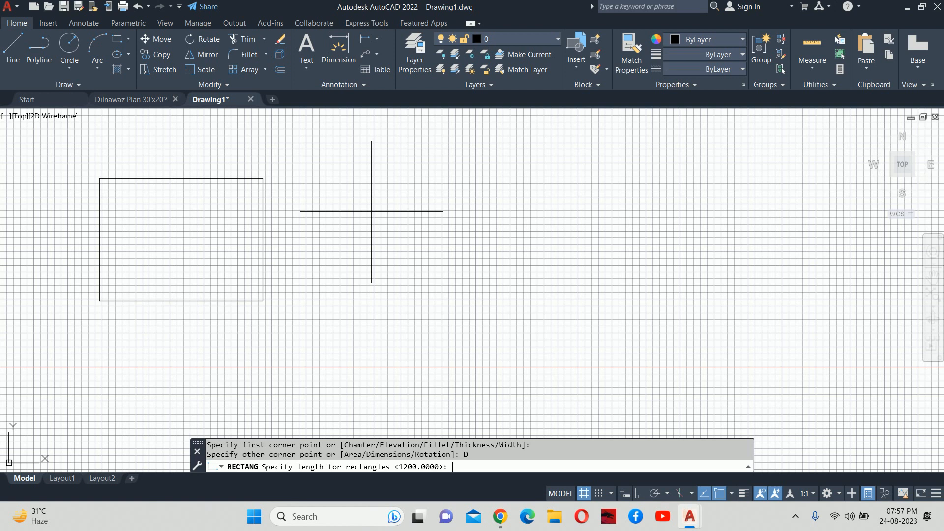
type("300")
key("Return")
type("2")
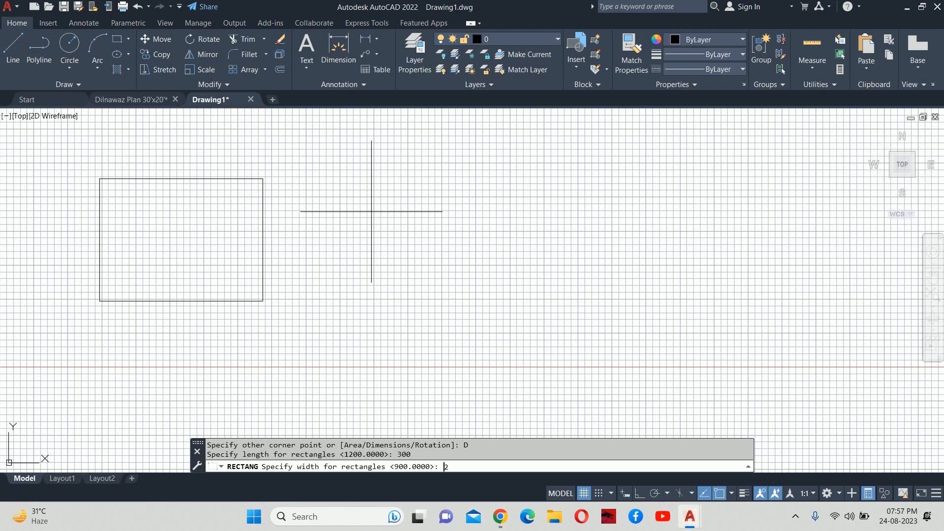
type("25")
key("Return")
left_click(371, 226)
key("Escape")
key("Escape")
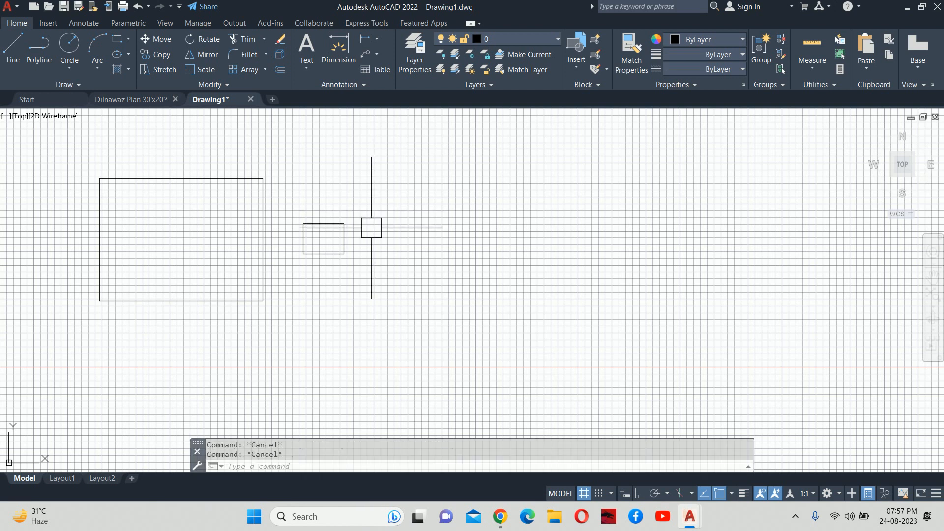
- Turn off the grid and move the small column rectangle by its center to the center of the footing rectangle
left_click(584, 493)
middle_click_drag(379, 344, 499, 355)
type("m")
key("Return")
left_click(434, 251)
left_click(415, 275)
key("Return")
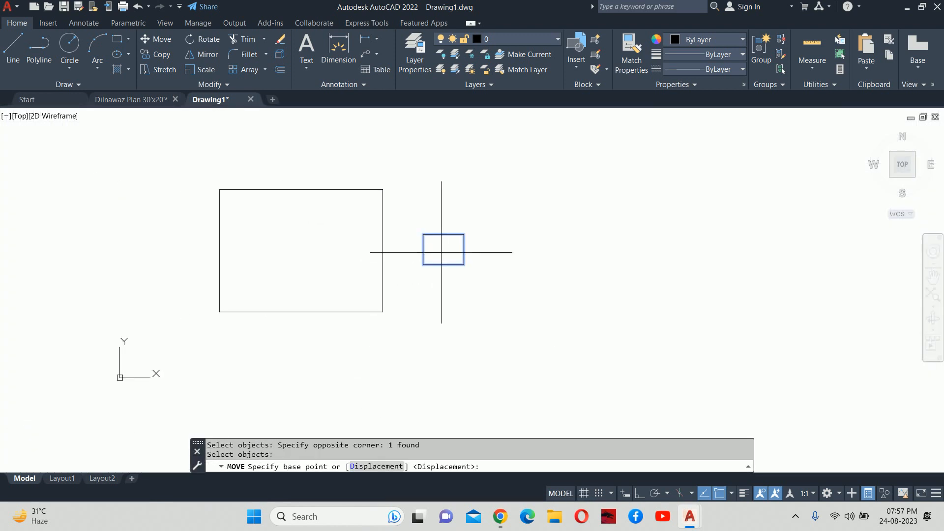
left_click(444, 249)
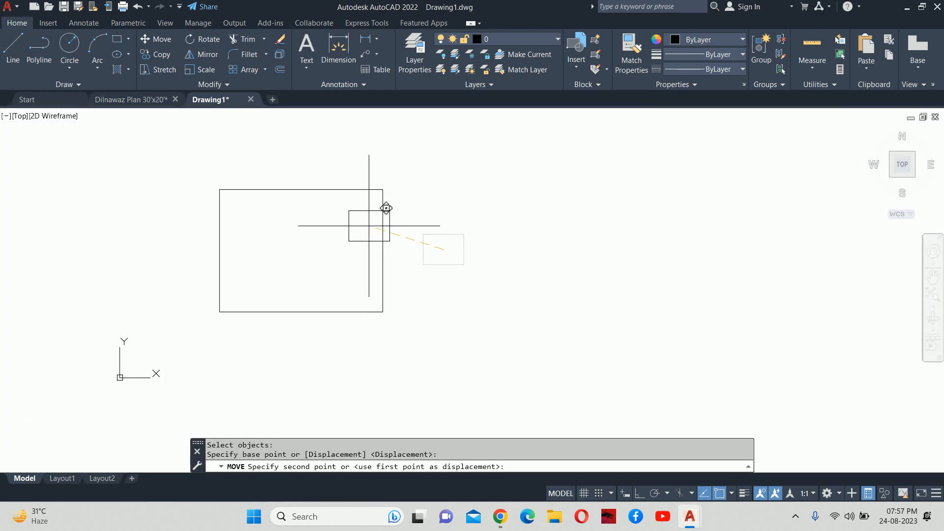
left_click(301, 251)
key("Escape")
key("Escape")
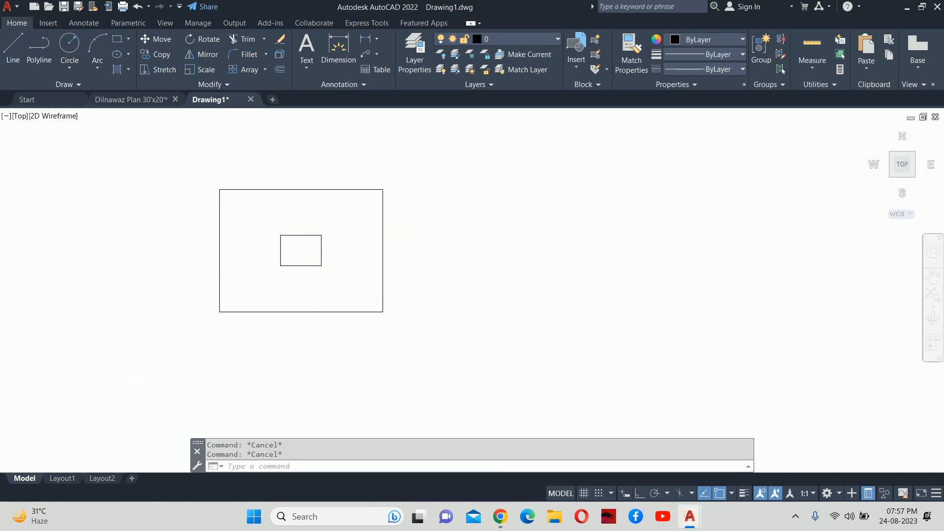
- Start a multiline text box below the footing rectangle and set its text height to 50
scroll(390, 230, "down", 2)
middle_click_drag(390, 230, 452, 206)
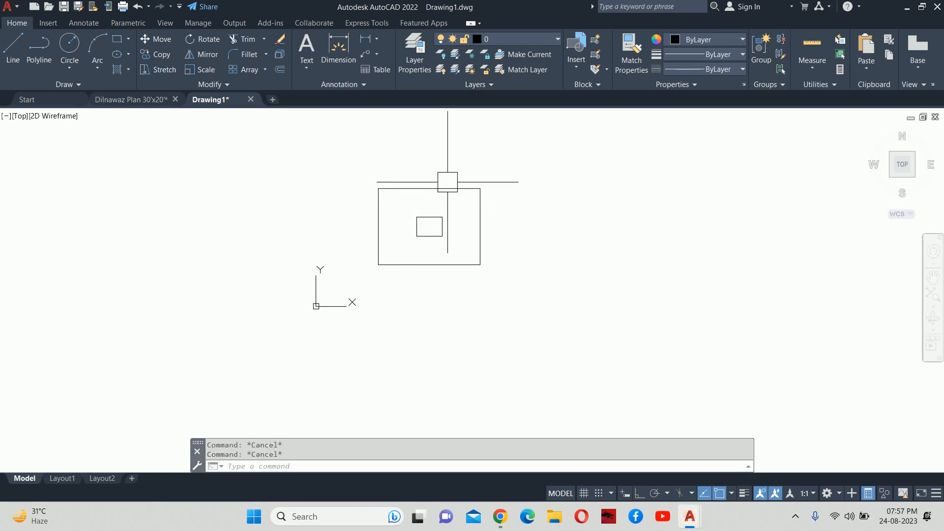
middle_click_drag(424, 257, 423, 222)
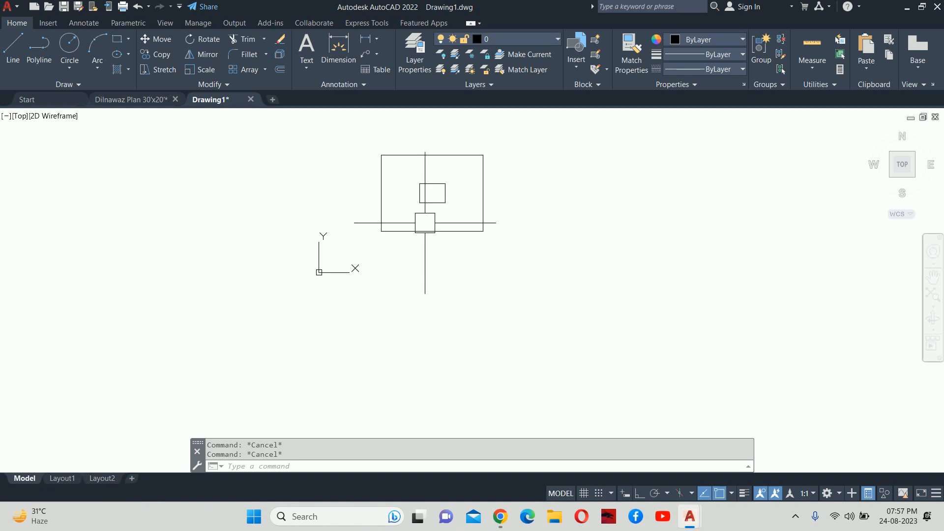
type("t")
key("Return")
scroll(413, 221, "up", 6)
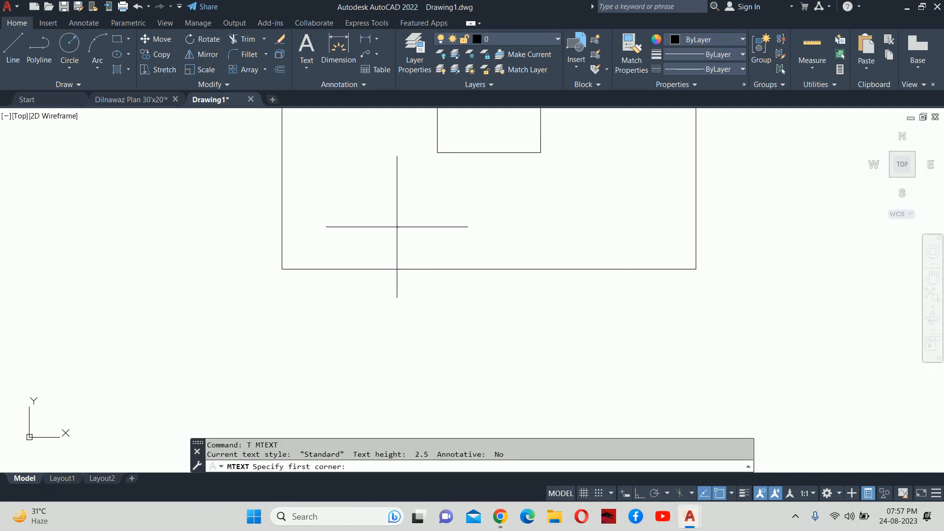
middle_click_drag(379, 285, 375, 248)
left_click(338, 257)
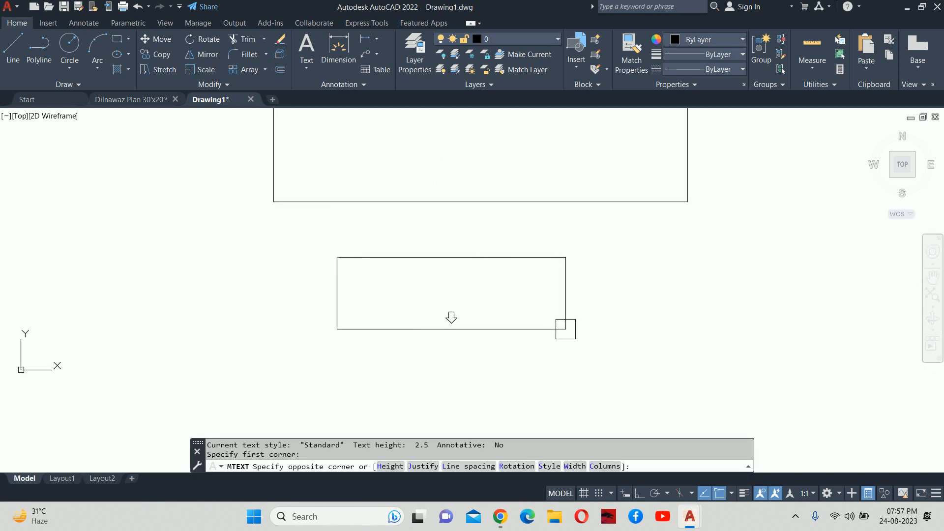
left_click(566, 331)
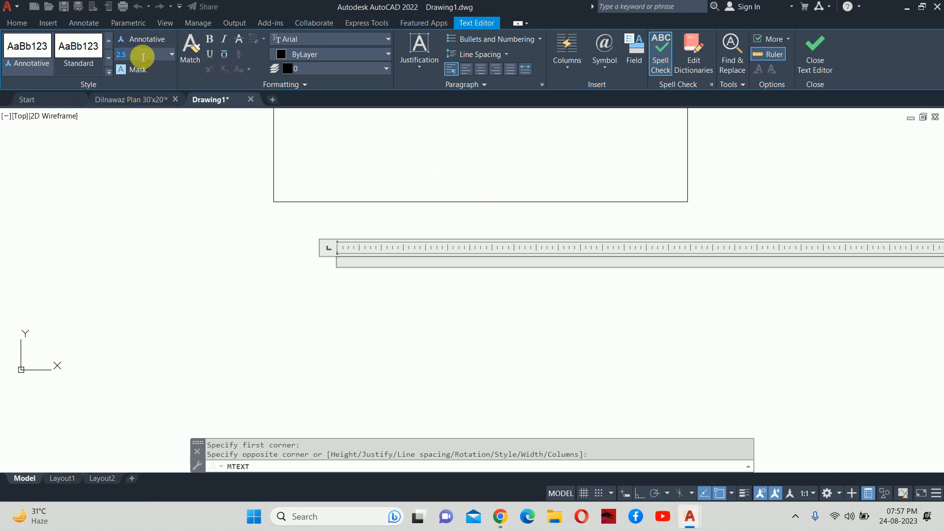
left_click(143, 57)
type("50")
key("Return")
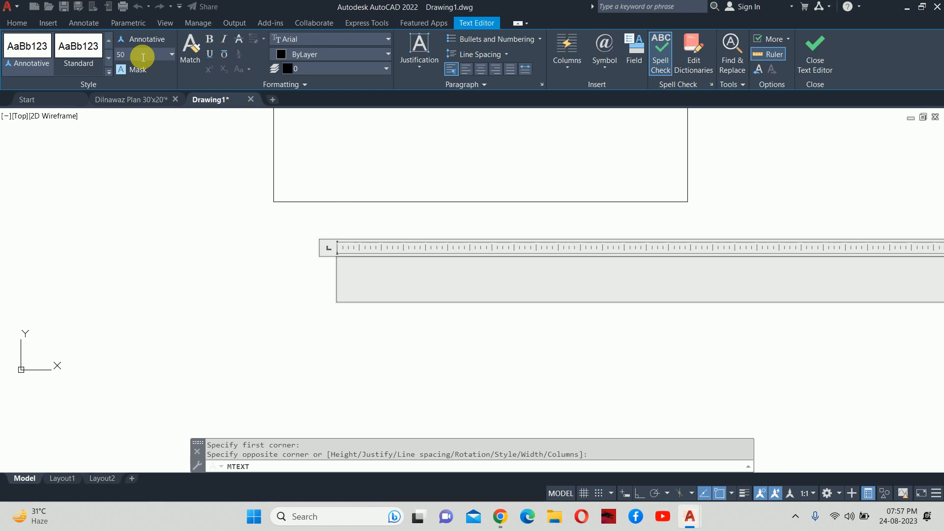
- Enter "Top View of Footing" as the label text and close the text editor
type("tOP")
key("BackSpace")
key("BackSpace")
key("BackSpace")
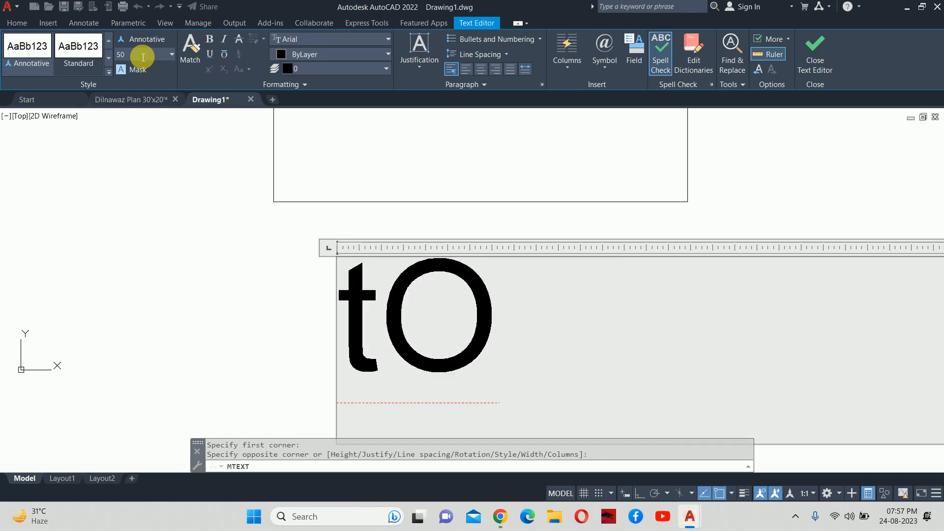
type("To")
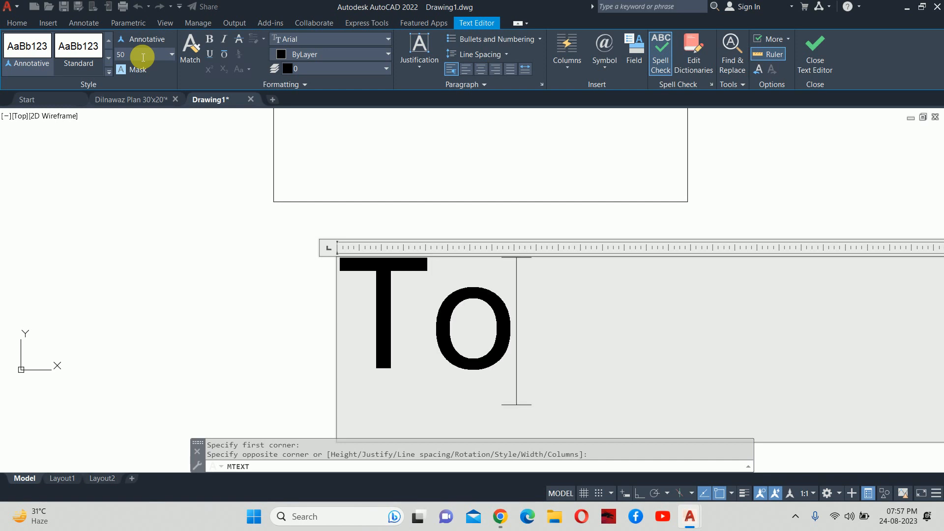
type("p View Fo")
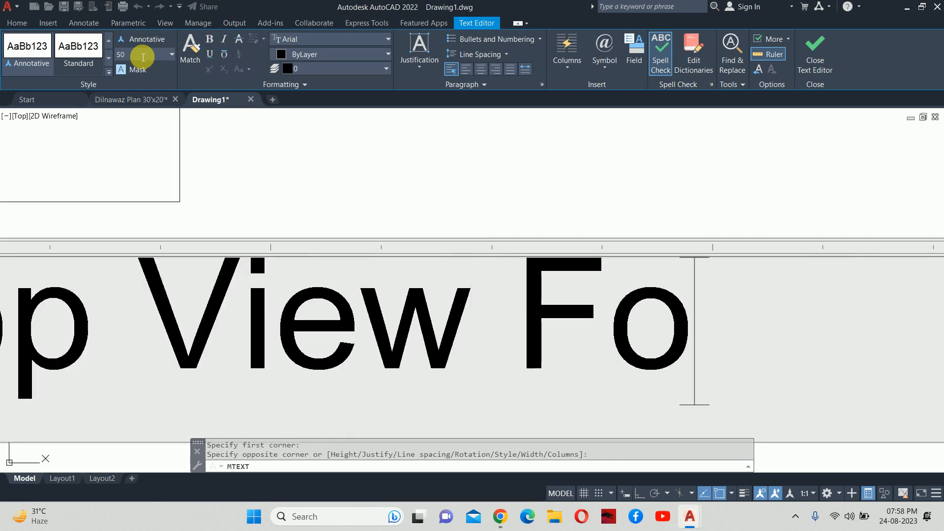
key("BackSpace")
key("BackSpace")
type("o")
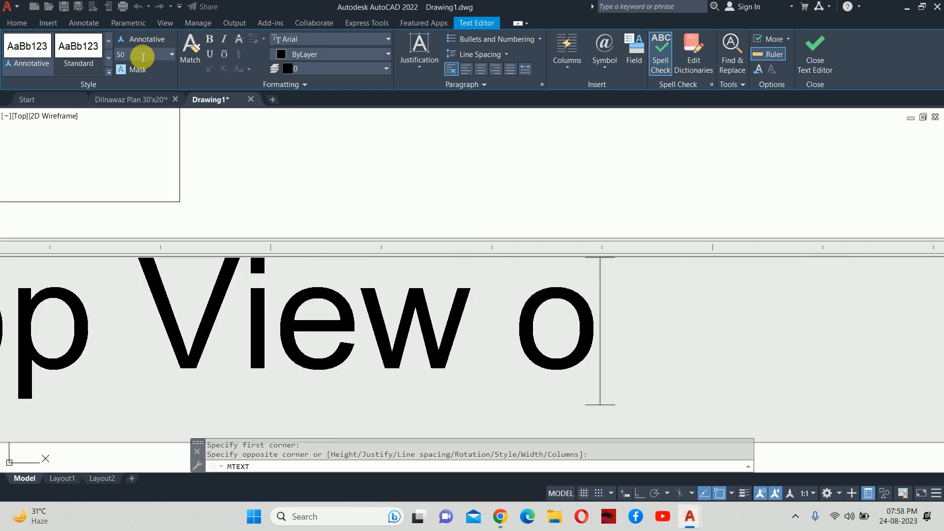
type("f Footing")
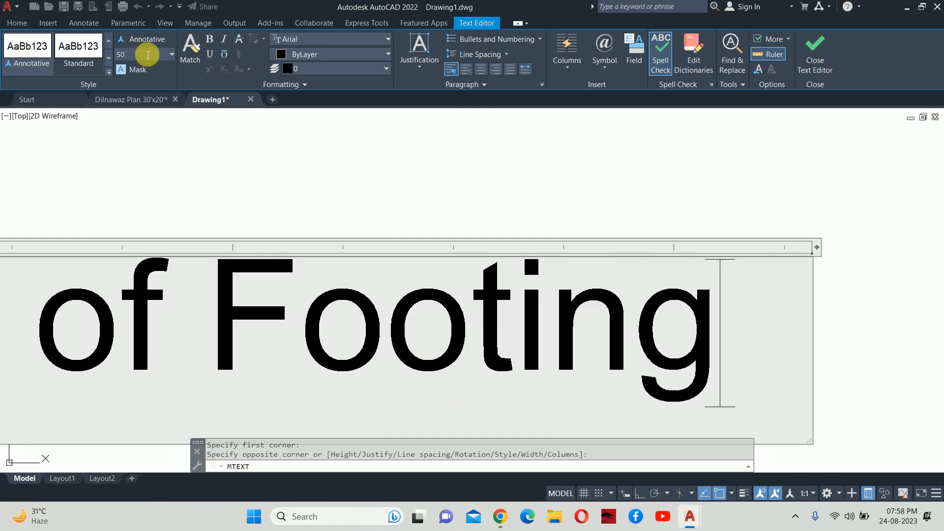
scroll(255, 139, "down", 5)
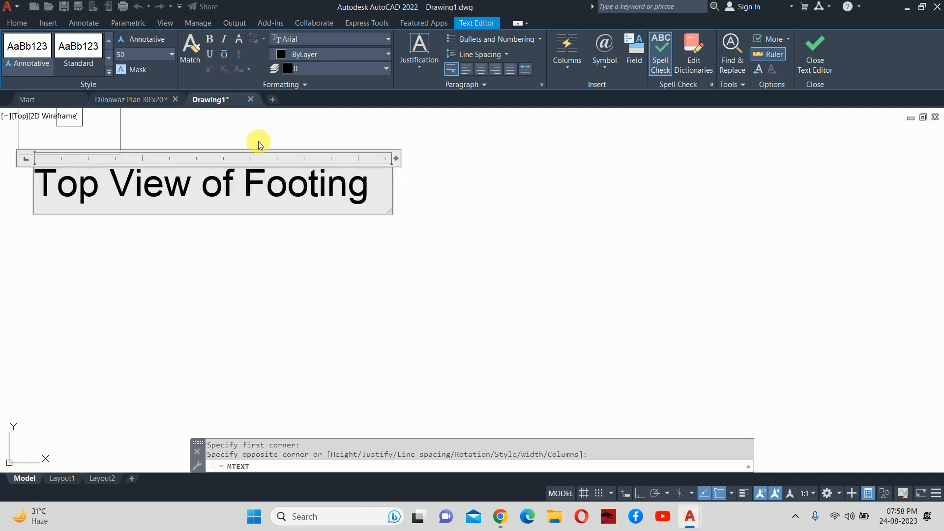
left_click(157, 224)
middle_click_drag(162, 217, 335, 255)
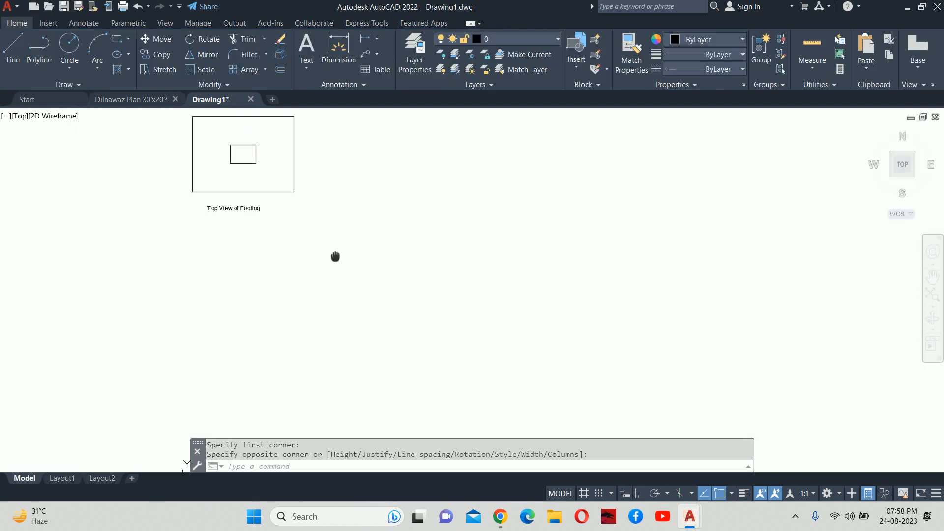
- Replace the entire label below the footing with "Top View"
key("Escape")
key("Escape")
scroll(266, 211, "up", 6)
middle_click_drag(254, 218, 381, 238)
double_click(371, 241)
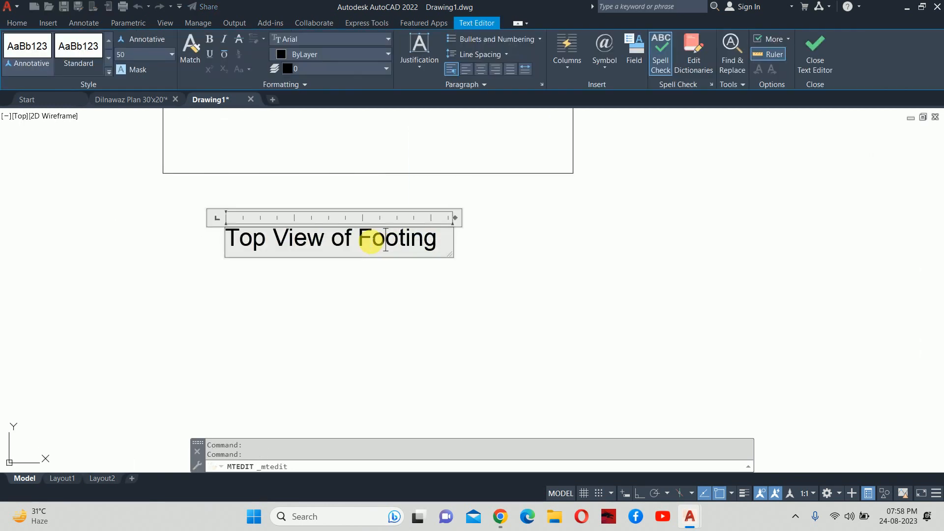
left_click_drag(443, 244, 61, 194)
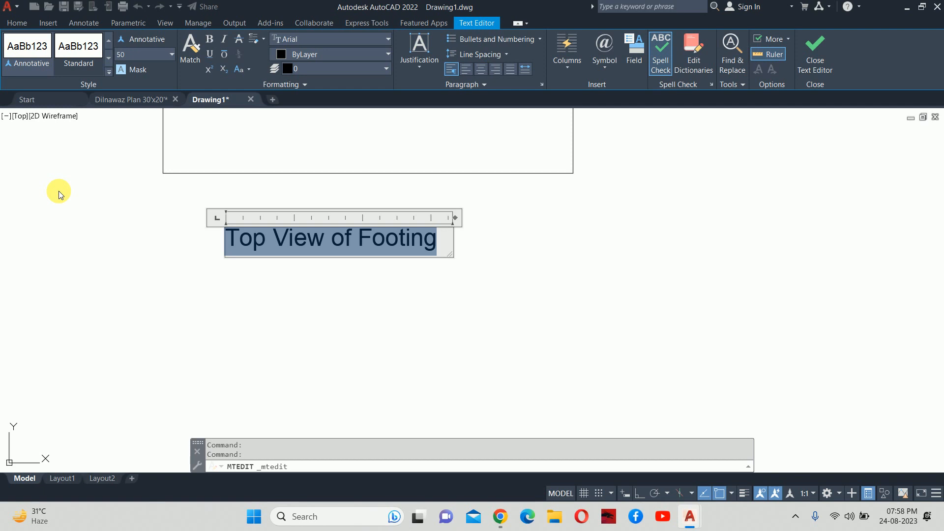
type("Top View")
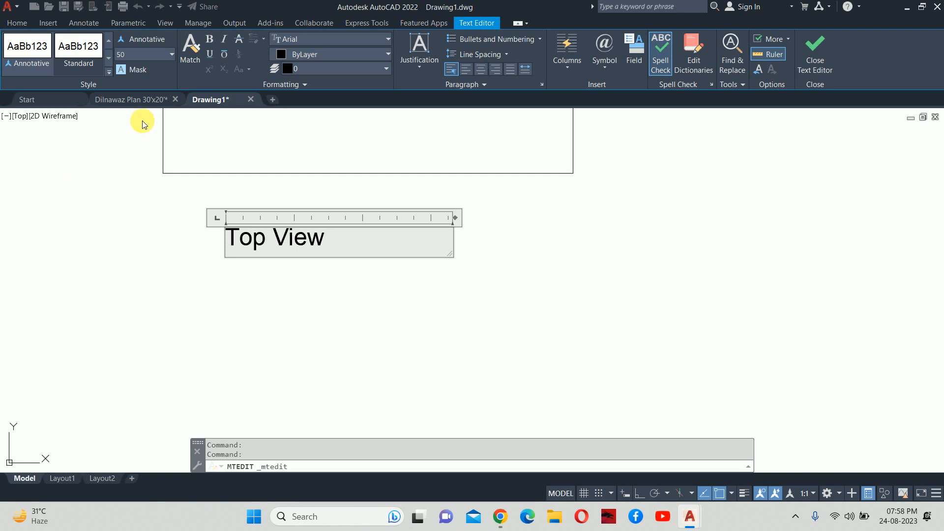
left_click(185, 192)
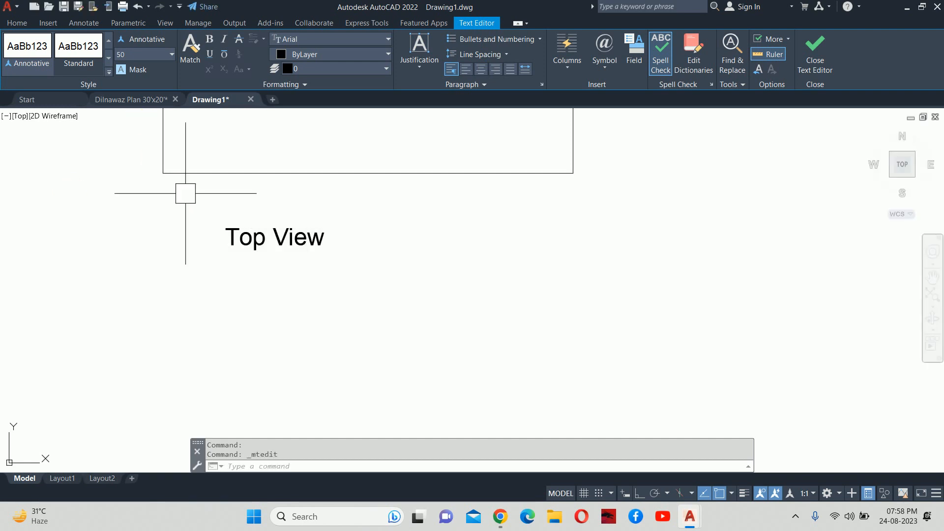
key("Escape")
key("Escape")
- Move the "Top View" label closer to the footing's lower edge, roughly centered beneath it
type("m")
key("Return")
left_click(231, 237)
key("Return")
left_click(210, 291)
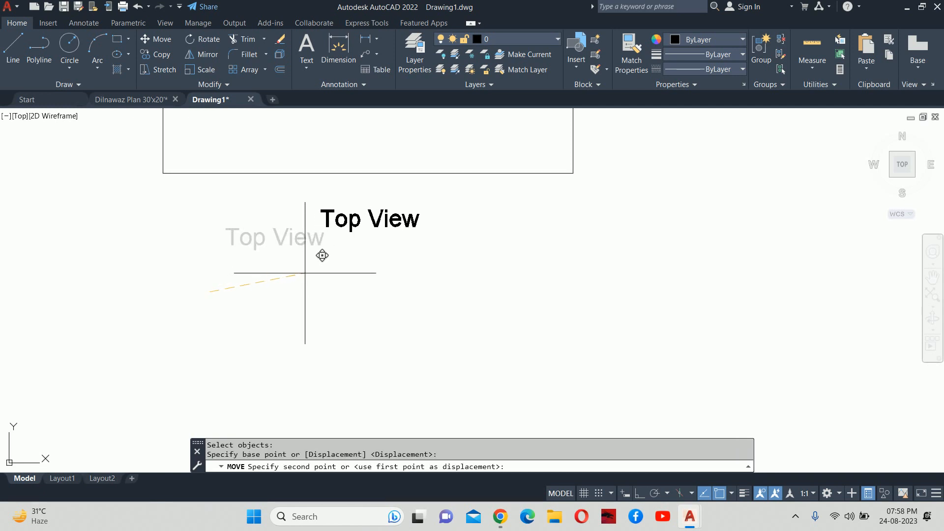
left_click(303, 267)
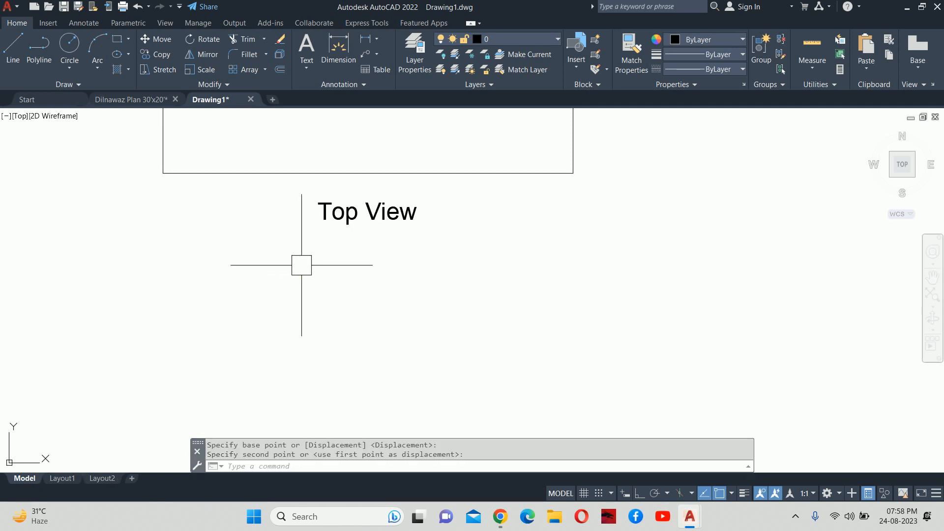
key("Escape")
key("Escape")
- Move the "Top View" label to just above the footing rectangle's upper edge
scroll(415, 268, "down", 6)
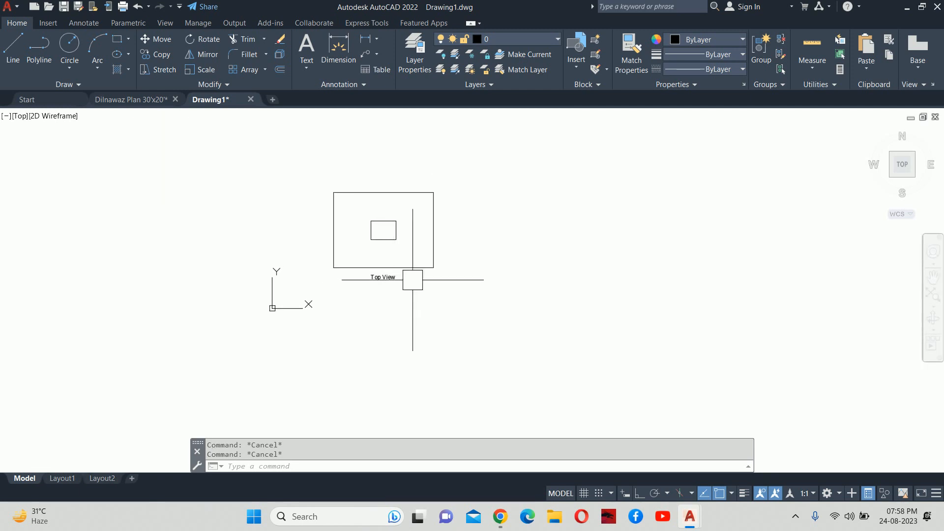
type("m")
key("Return")
left_click(383, 276)
key("Return")
left_click(502, 286)
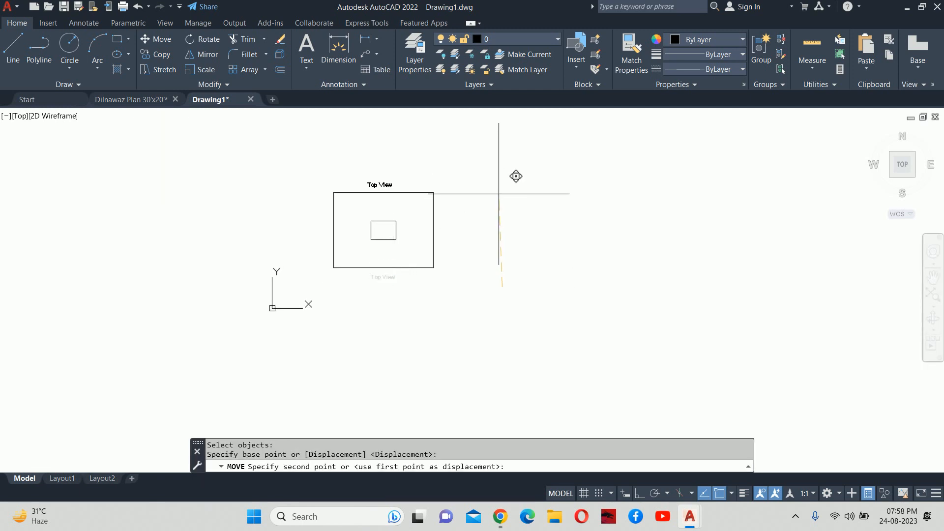
key("Escape")
key("Escape")
scroll(416, 207, "up", 3)
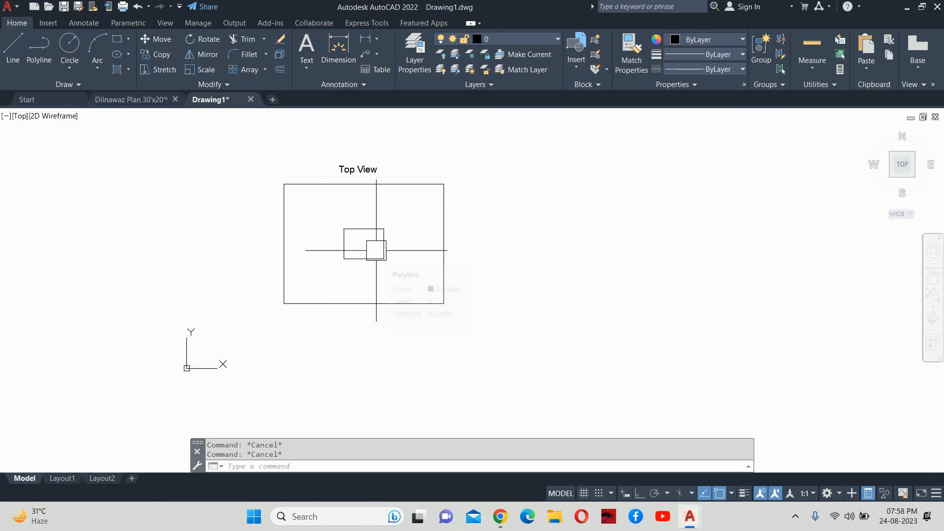
- Hatch the interior of the column rectangle with the predefined AR-CONC pattern
key("Return")
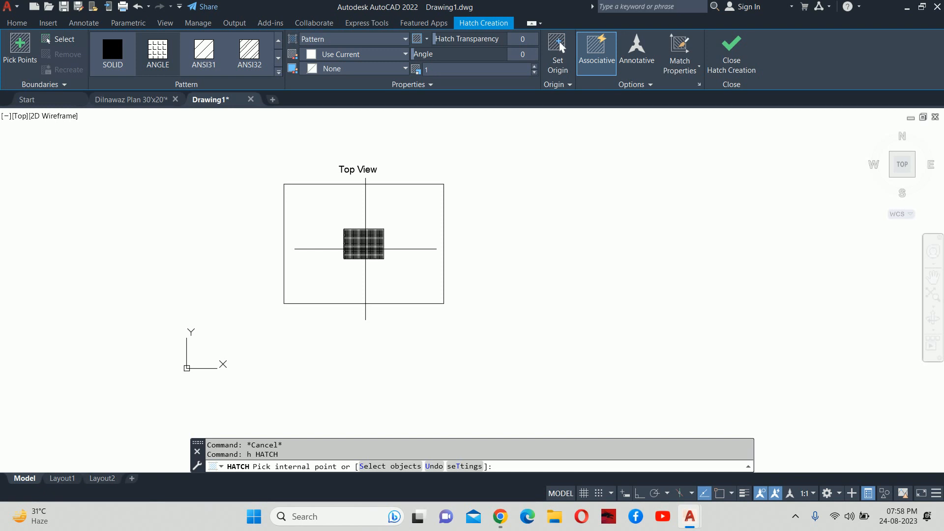
key("Return")
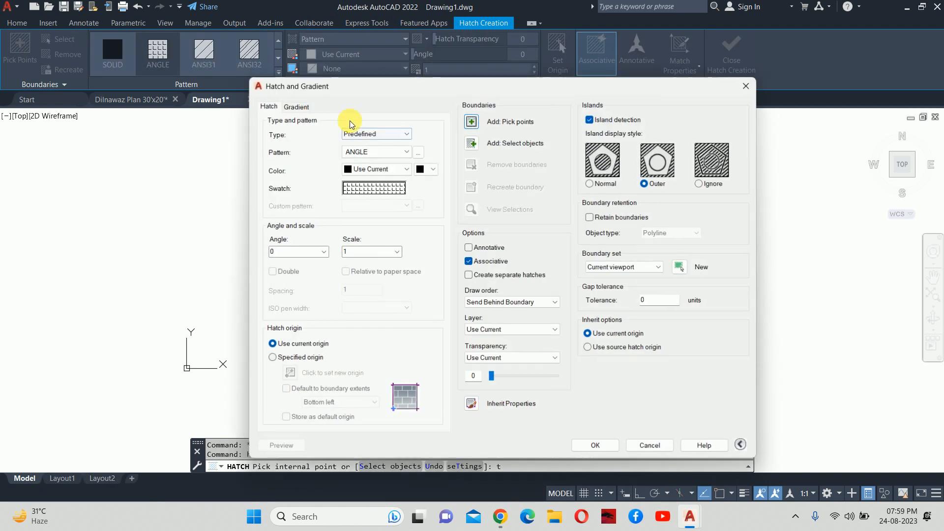
left_click(420, 155)
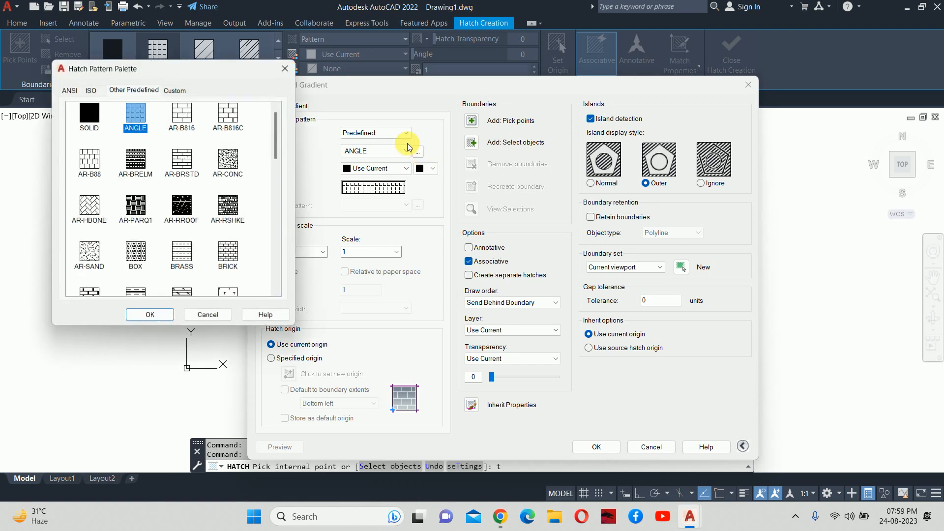
left_click(228, 160)
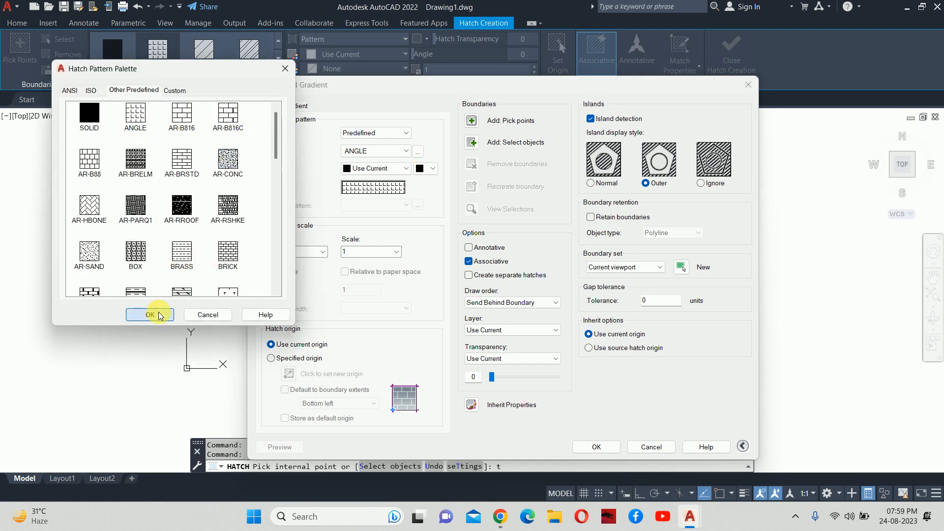
left_click(156, 314)
left_click(467, 129)
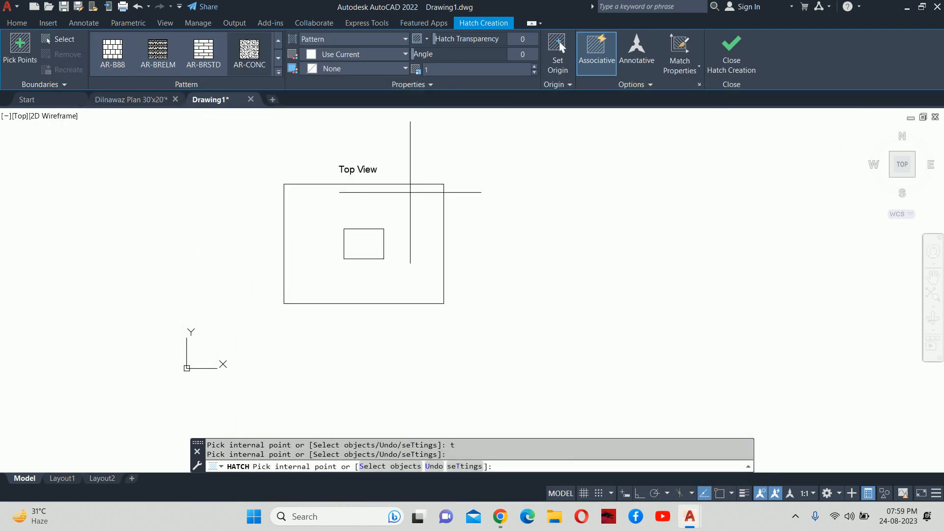
left_click(368, 237)
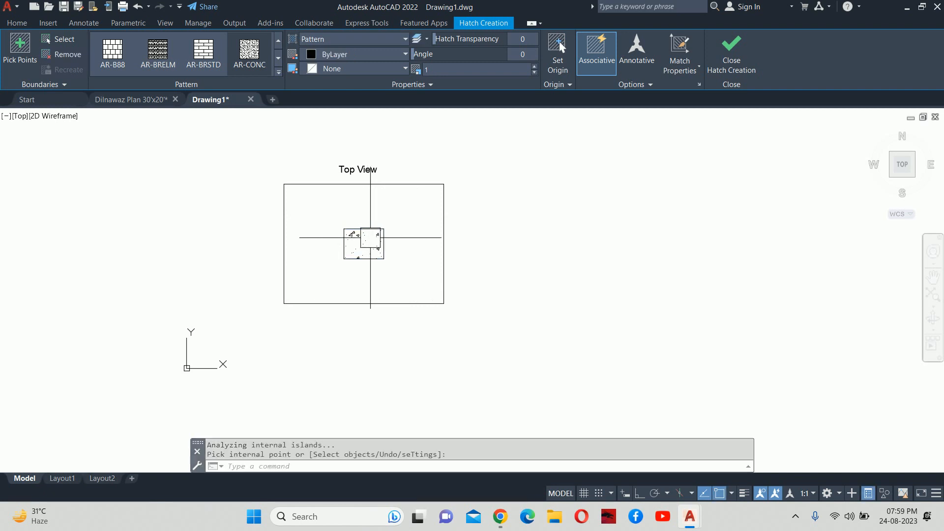
key("Return")
- Set the column hatch's scale to 0.5 and deselect it
scroll(359, 241, "up", 6)
left_click(359, 205)
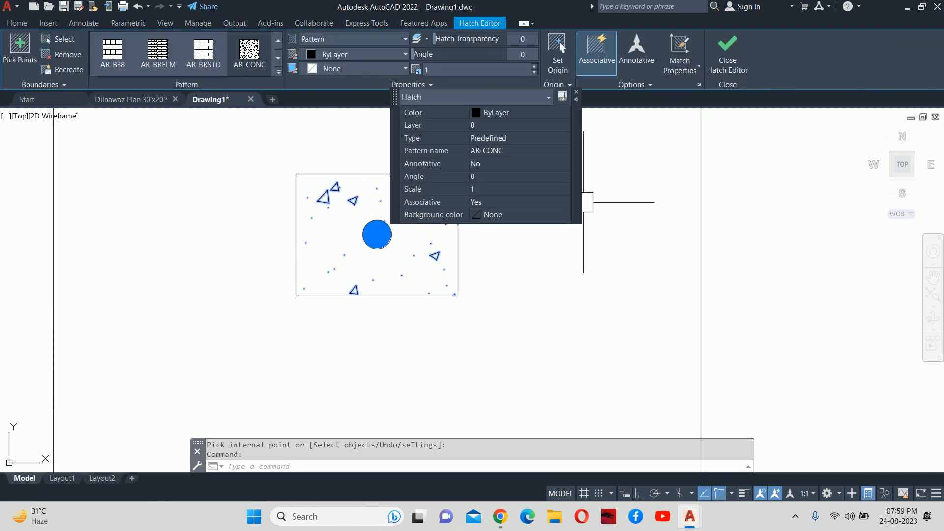
left_click(517, 191)
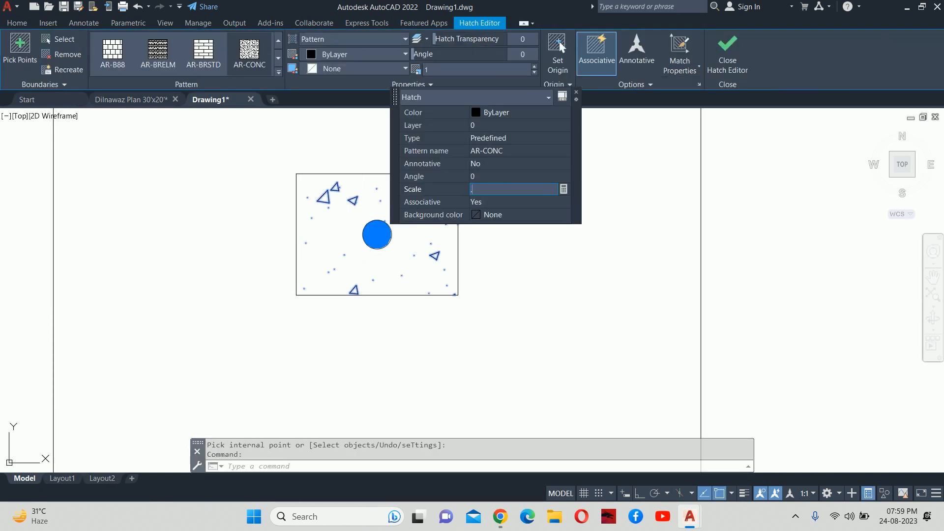
key("Return")
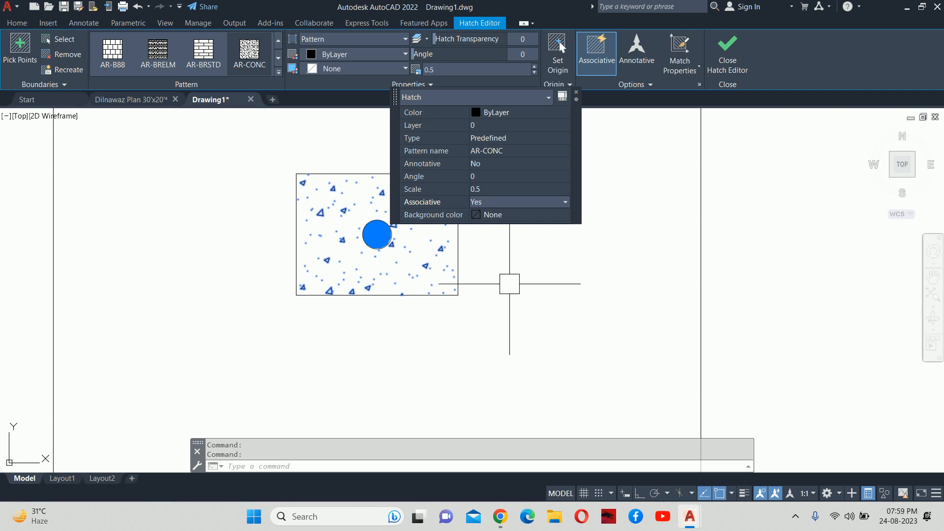
key("Escape")
key("Escape")
scroll(447, 250, "down", 6)
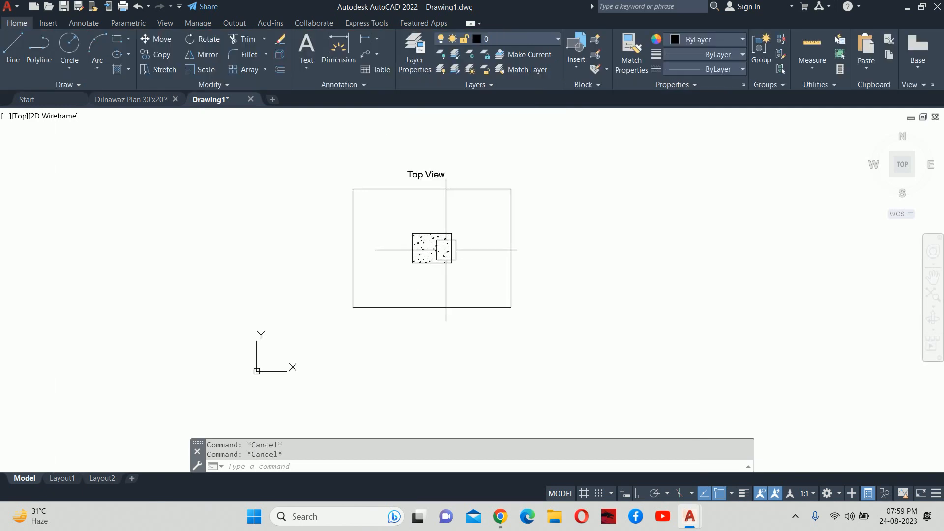
mouse_move(446, 251)
middle_mouse_down()
mouse_move(435, 253)
mouse_move(418, 227)
middle_mouse_up()
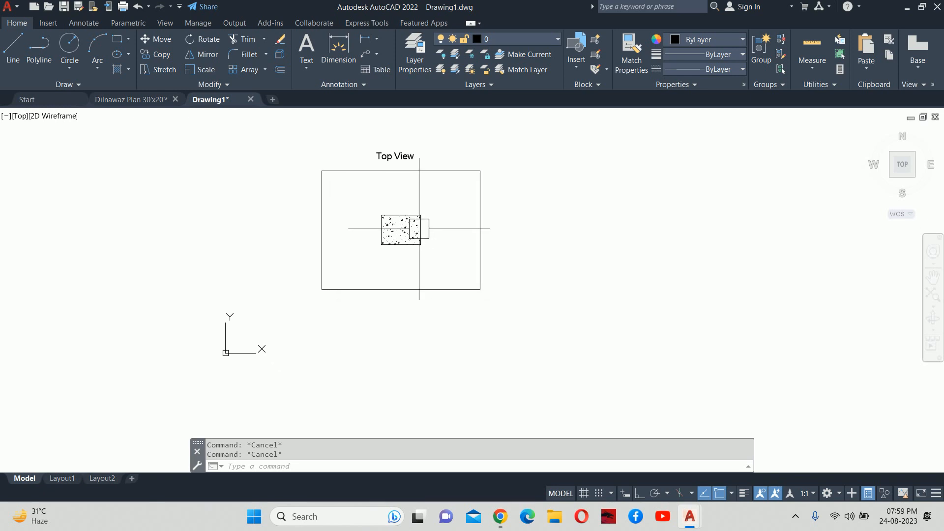
scroll(419, 229, "down", 4)
middle_click_drag(410, 270, 401, 262)
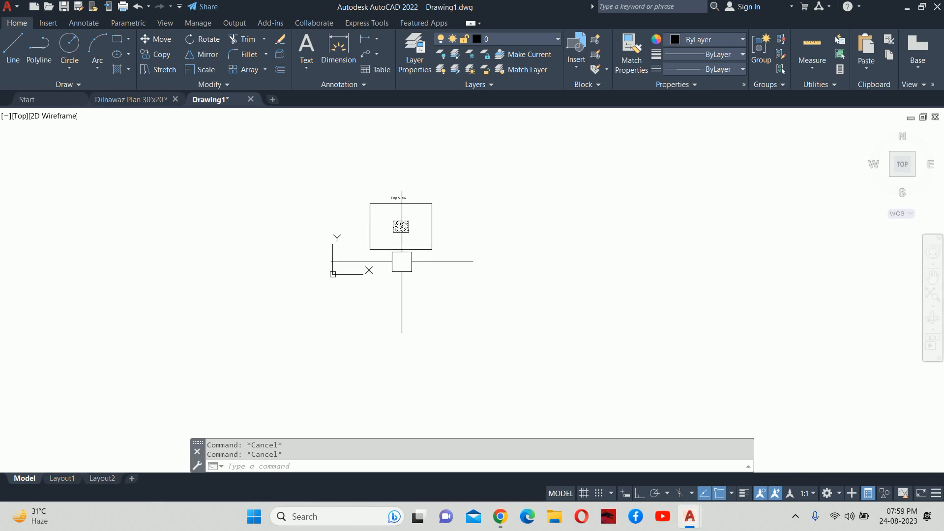
type("o")
key("Return")
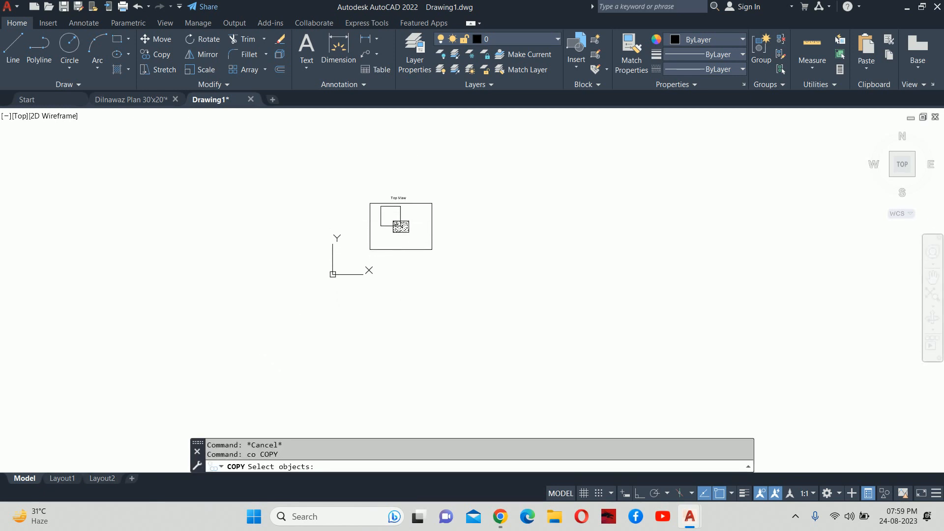
scroll(389, 213, "up", 4)
left_click(313, 179)
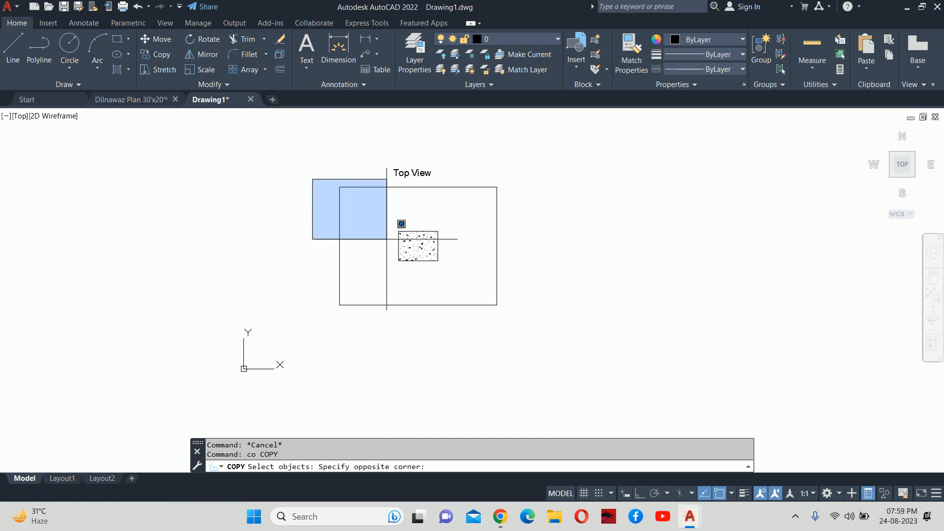
left_click(402, 225)
key("Escape")
scroll(364, 237, "down", 4)
key("Escape")
key("Escape")
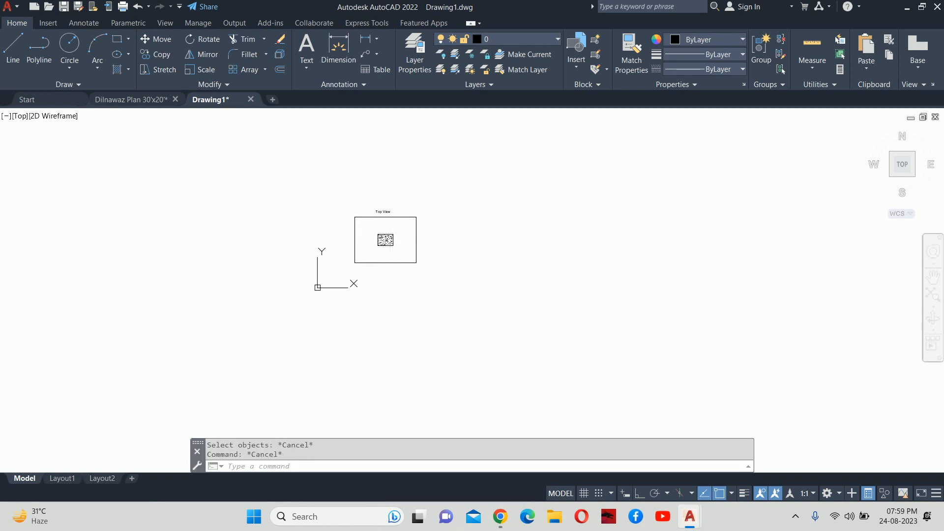
middle_click_drag(385, 238, 331, 264)
type("1e")
key("Return")
scroll(334, 270, "up", 3)
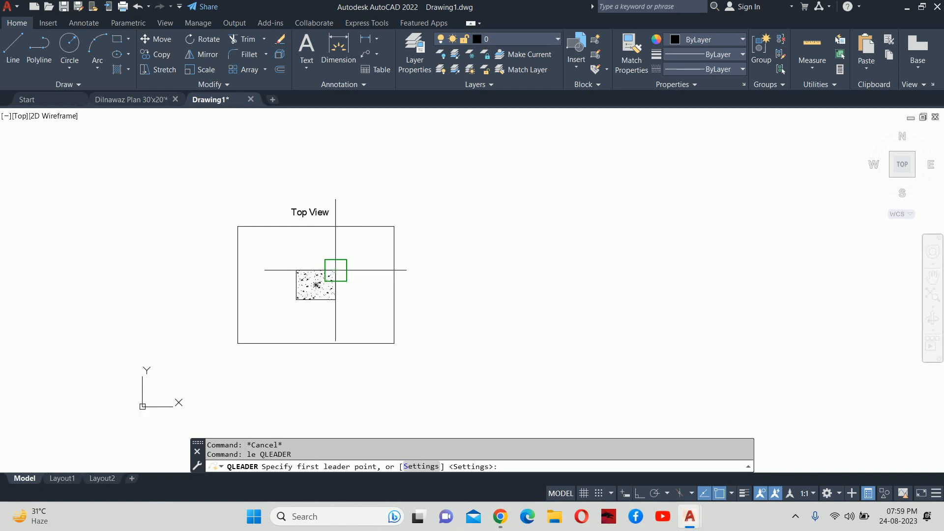
scroll(331, 264, "down", 3)
key("Escape")
- Modify the ISO-25 dimension style by increasing its text height and setting its arrow size to 20
type("d")
key("Return")
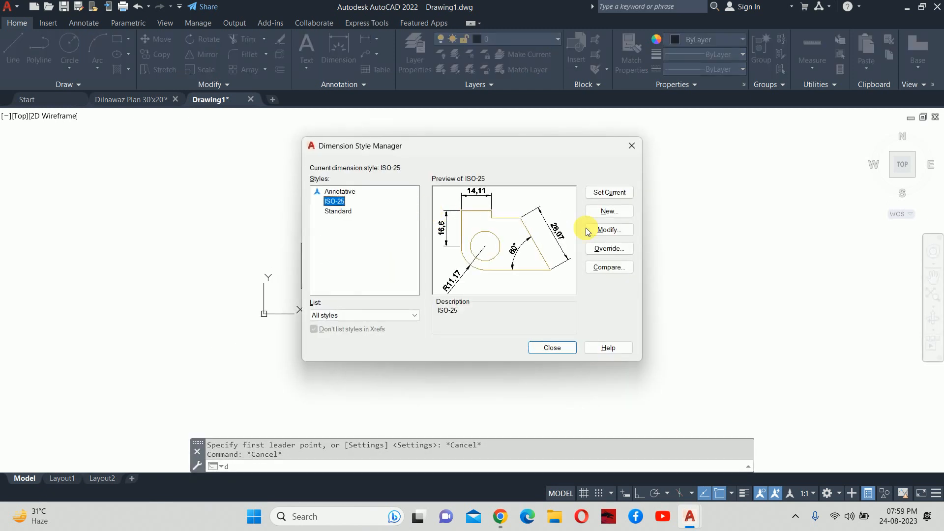
left_click(601, 238)
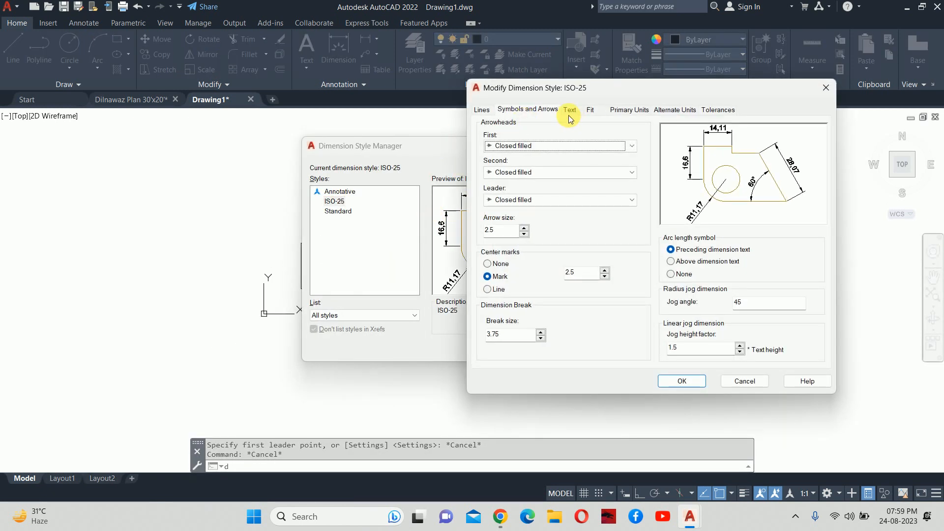
left_click(571, 110)
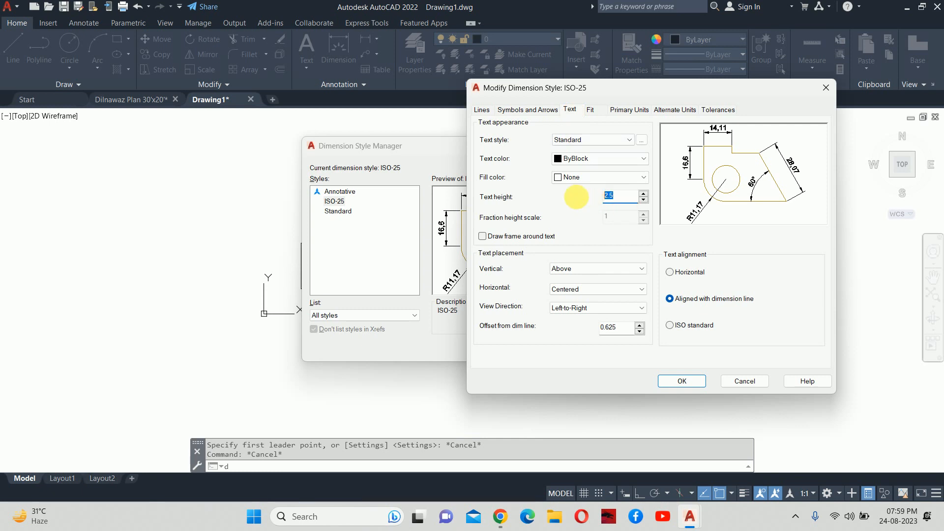
left_click(525, 110)
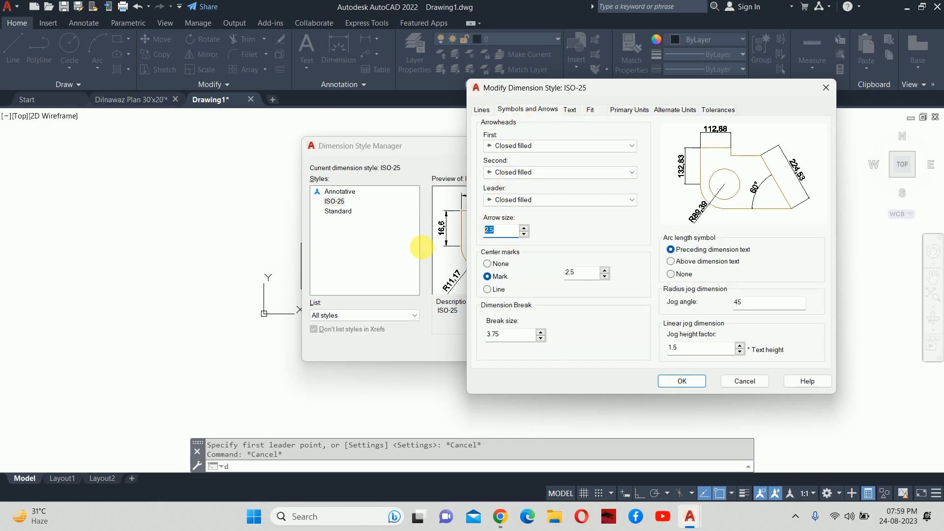
- Set ISO-25's extension beyond dimension lines and origin offset to 10, enable fixed-length extension lines of length 10, and apply the style
left_click(482, 110)
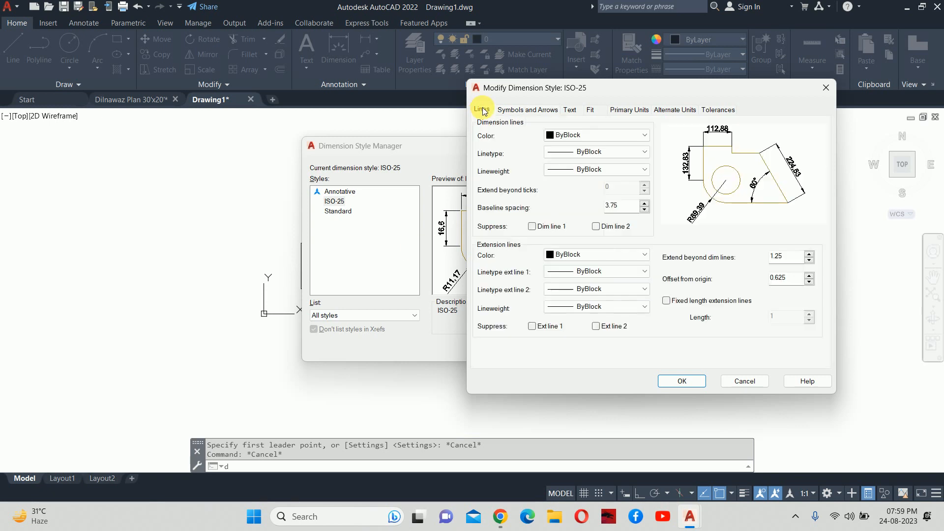
left_click_drag(787, 260, 696, 261)
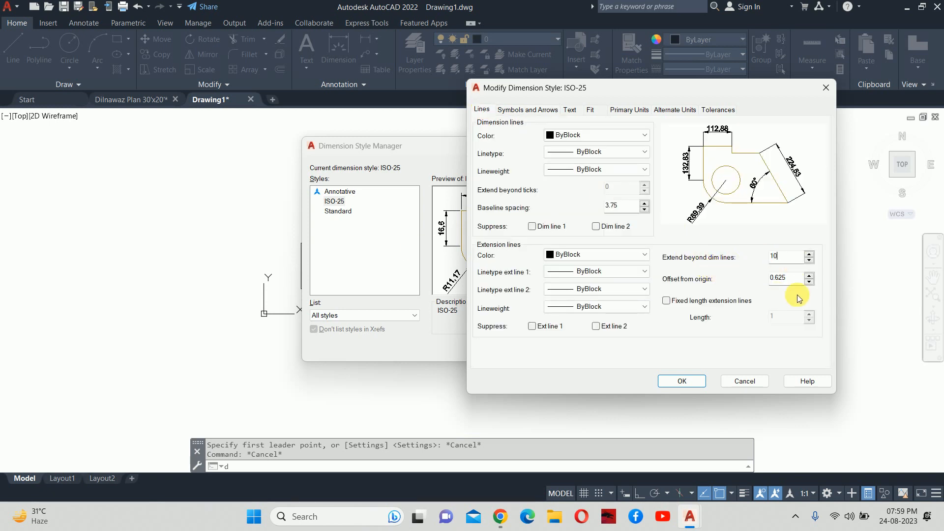
type("10")
left_click_drag(794, 279, 690, 288)
type("10")
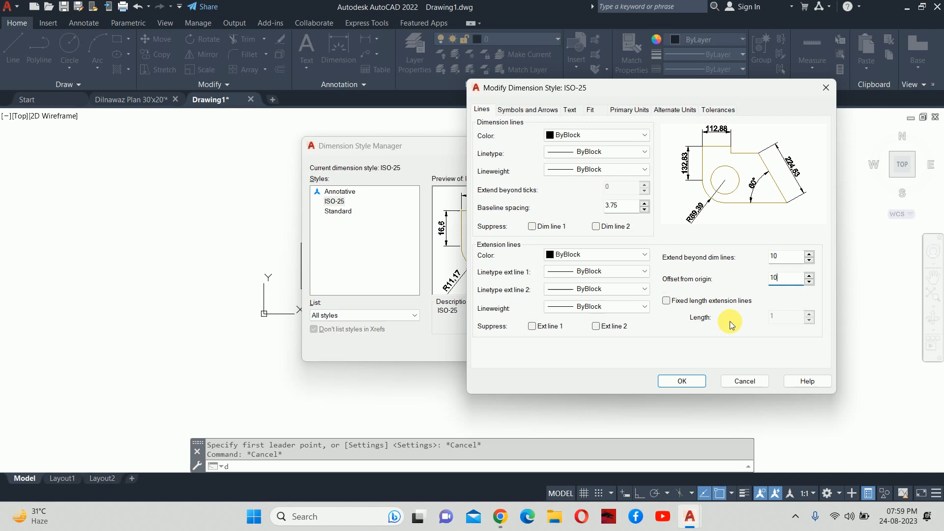
left_click(706, 301)
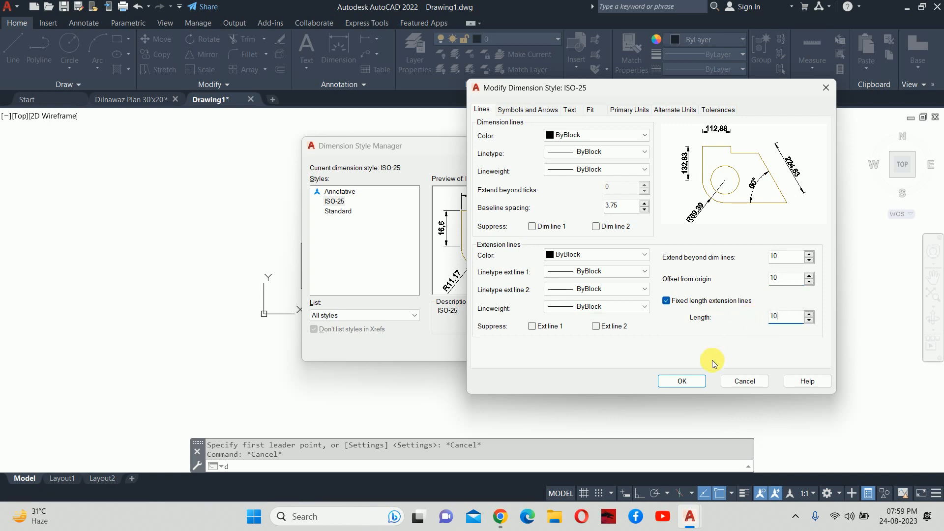
left_click(682, 379)
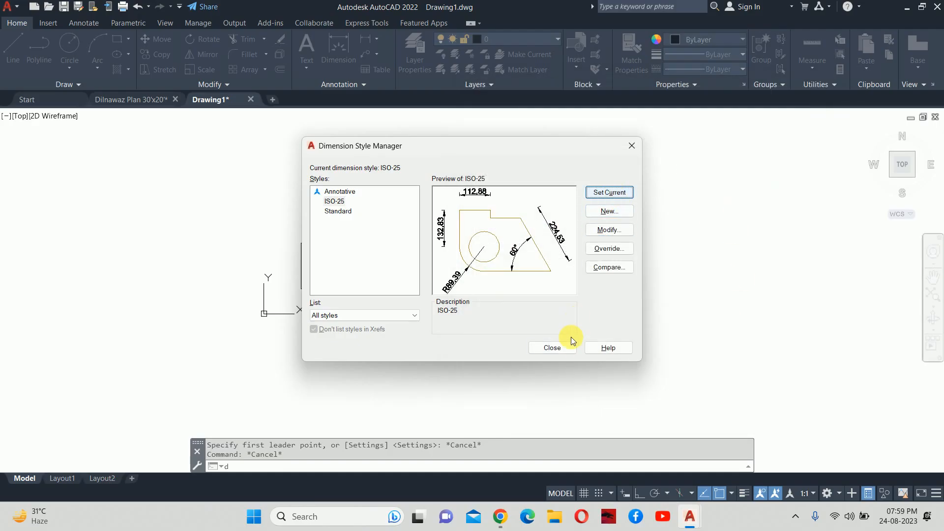
left_click(552, 348)
- Draw a horizontal quick leader about 540 units long from inside the footing's upper-right area past its right edge, without text
scroll(350, 238, "up", 5)
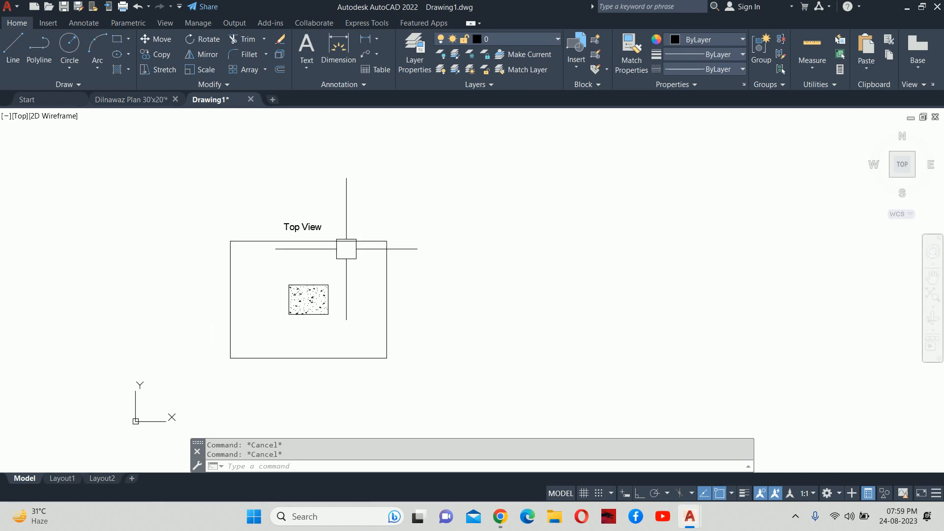
type("le")
key("space")
scroll(355, 256, "up", 2)
left_click(356, 254)
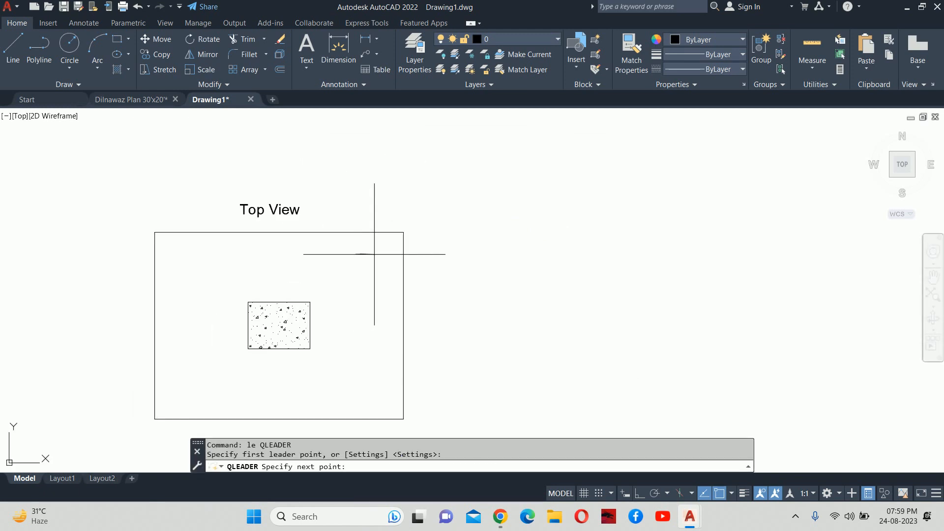
key("F8")
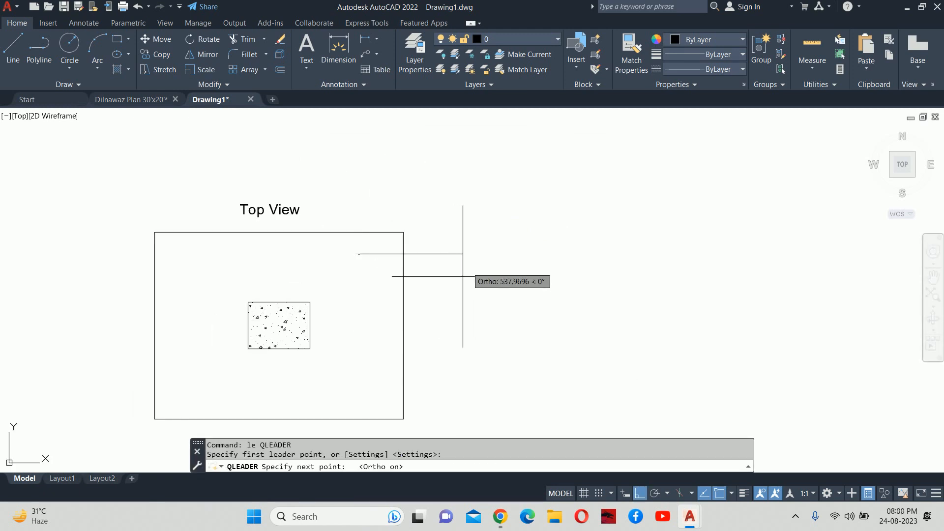
left_click(469, 254)
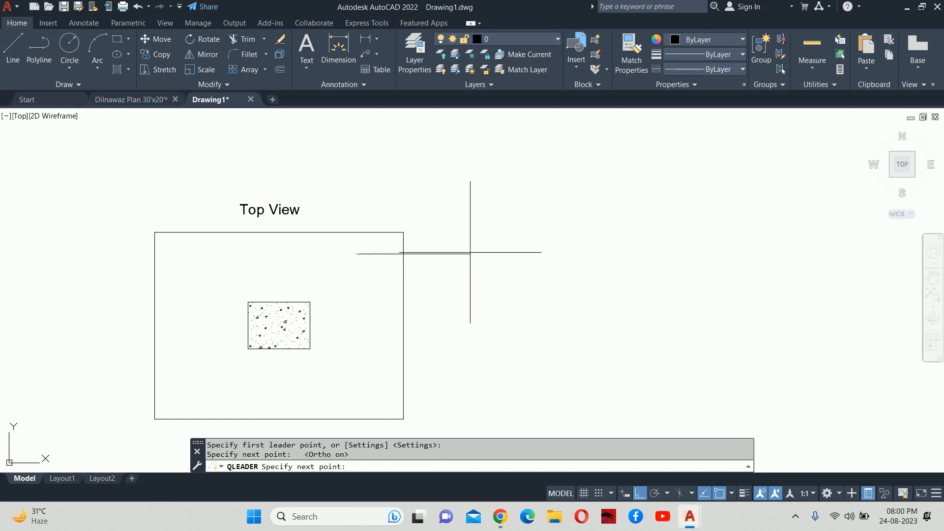
key("Escape")
key("Escape")
- Draw a second horizontal text-free leader from the column's right side past the footing, ending in line with the first leader's end
key("space")
scroll(312, 325, "up", 6)
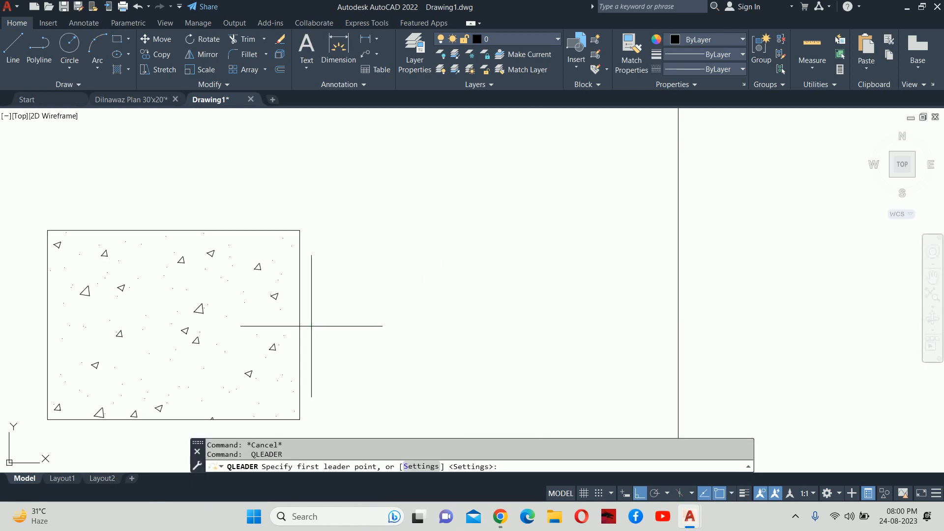
left_click(297, 328)
scroll(460, 338, "down", 6)
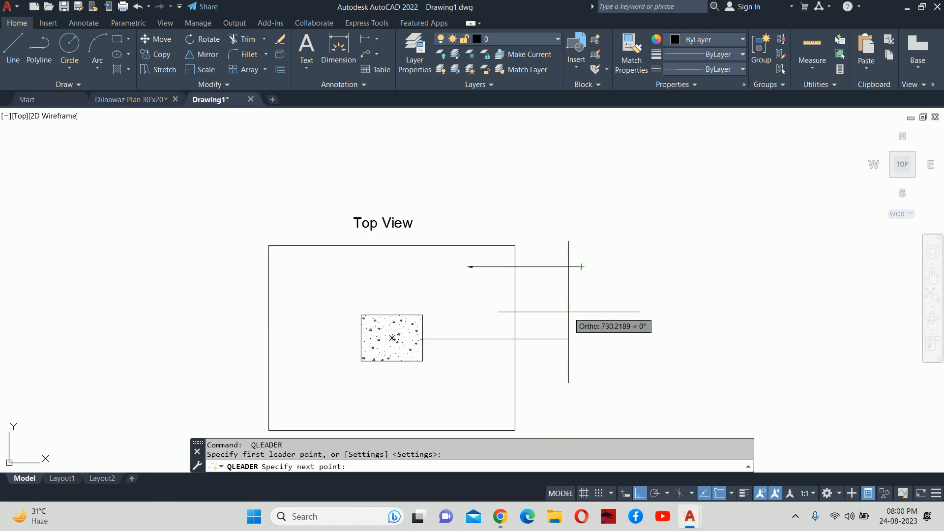
left_click(581, 339)
key("Escape")
key("Escape")
key("Escape")
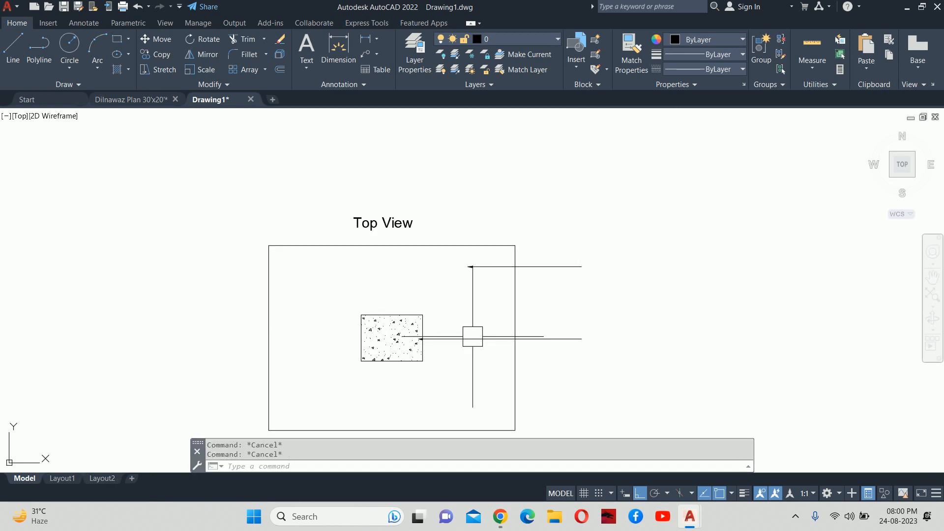
- Stretch the column leader's arrowhead end further into the hatched column and deselect the leader
left_click(455, 338)
scroll(435, 341, "up", 5)
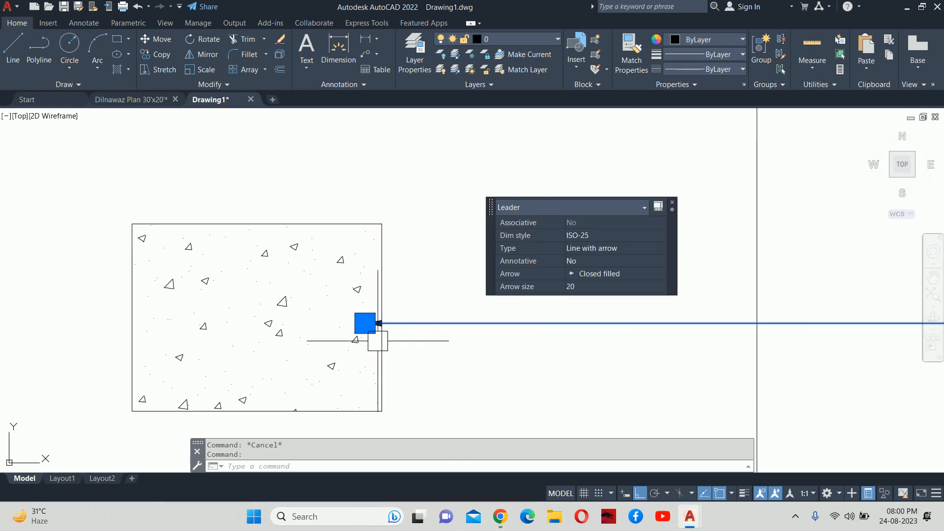
left_click(365, 323)
key("Escape")
key("Escape")
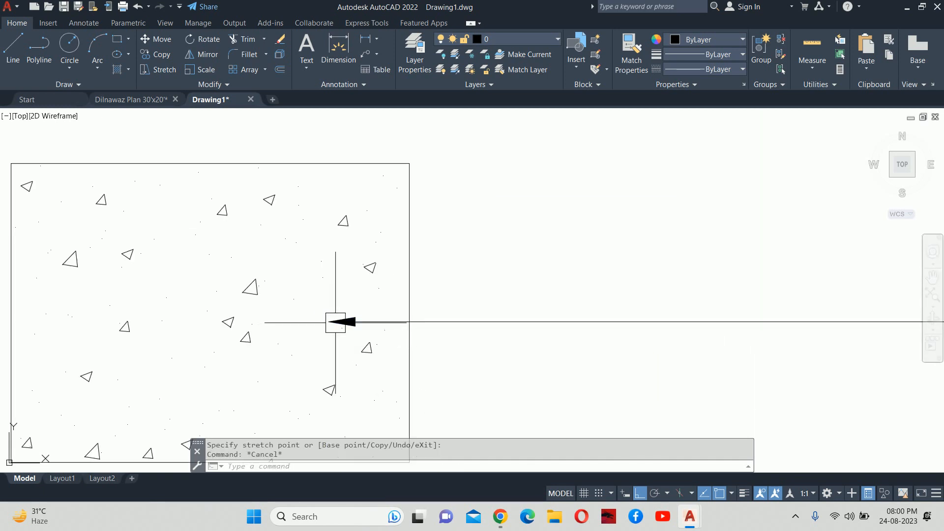
- Set ISO-25's dimension text height to 50 and vertical text placement to Centered, and enlarge its arrow size
scroll(375, 326, "down", 5)
type("d")
key("Return")
left_click(608, 230)
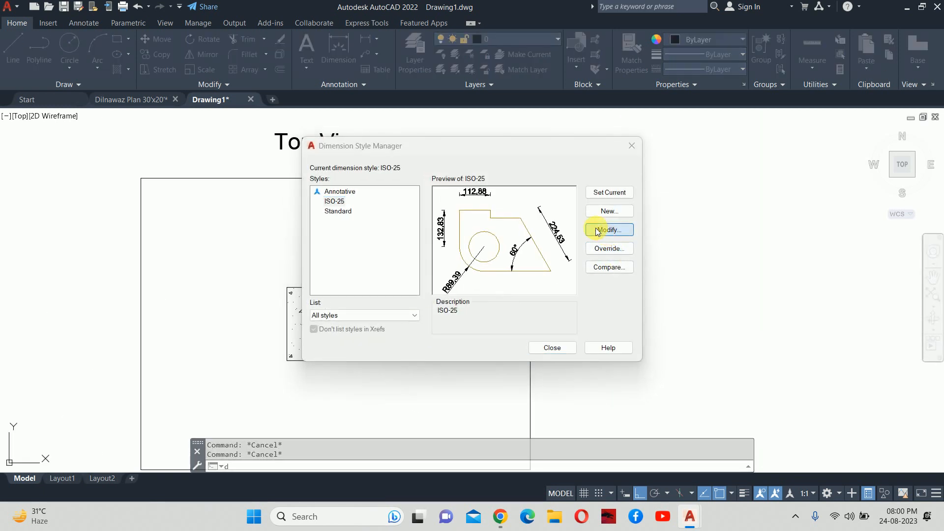
left_click(570, 109)
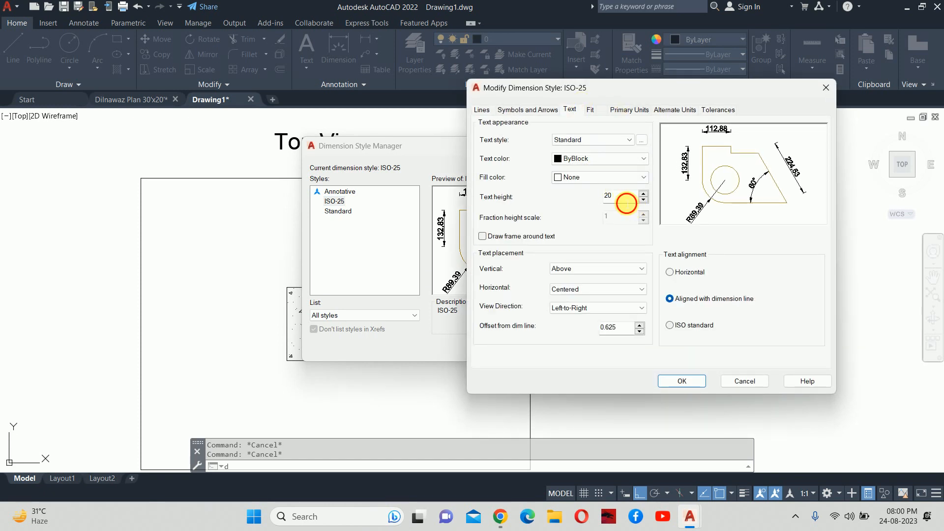
left_click_drag(626, 202, 520, 204)
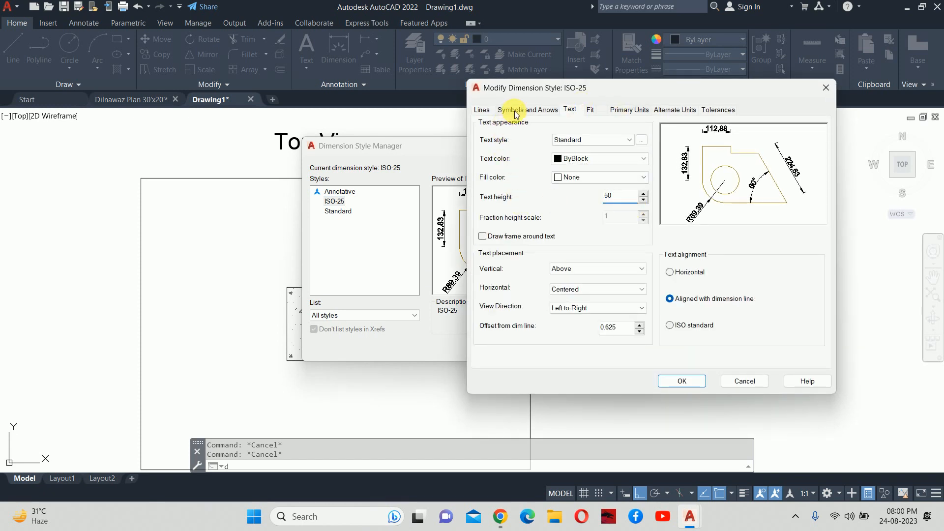
left_click(571, 268)
left_click(563, 274)
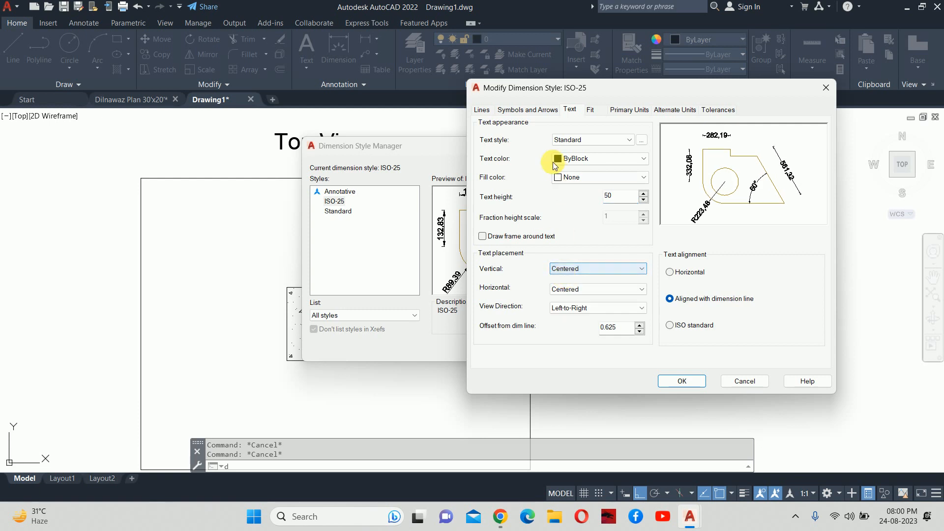
left_click(522, 110)
left_click_drag(512, 231, 396, 225)
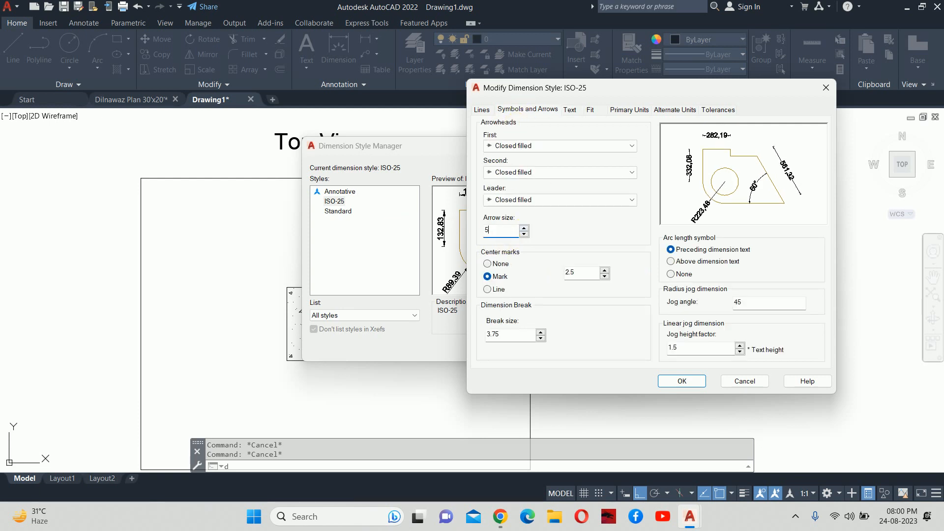
- Set ISO-25's extension beyond dimension lines and origin offset to 25, change the fixed extension line length, and apply the style
left_click(483, 110)
left_click_drag(787, 256, 679, 263)
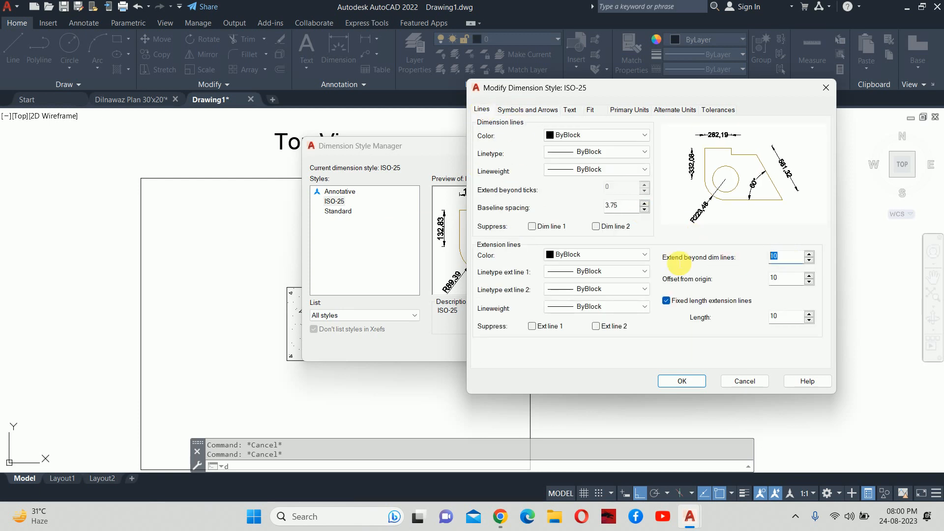
left_click_drag(788, 284, 716, 270)
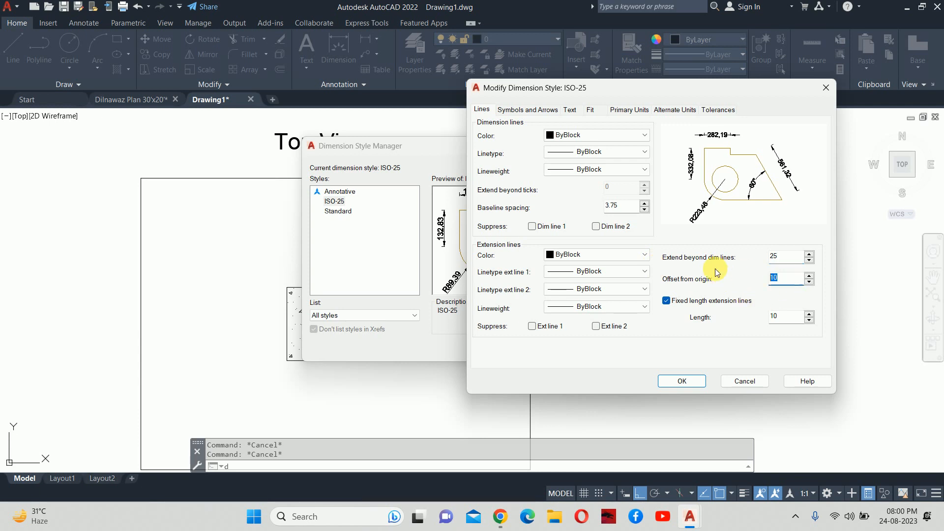
left_click_drag(760, 313, 702, 308)
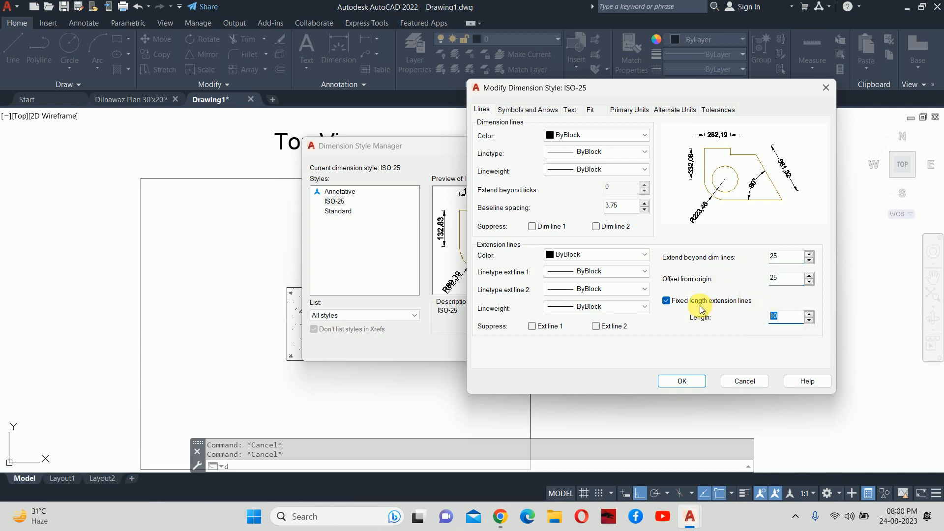
left_click(687, 382)
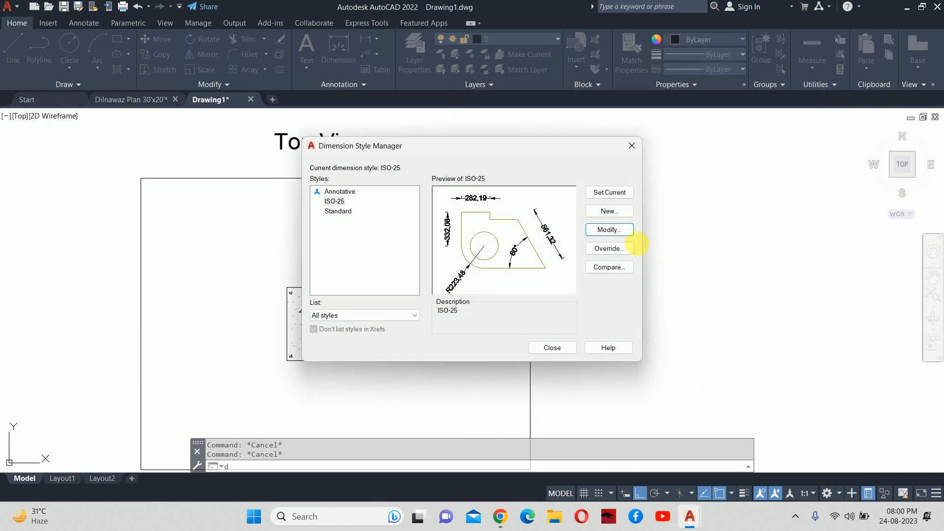
left_click(559, 353)
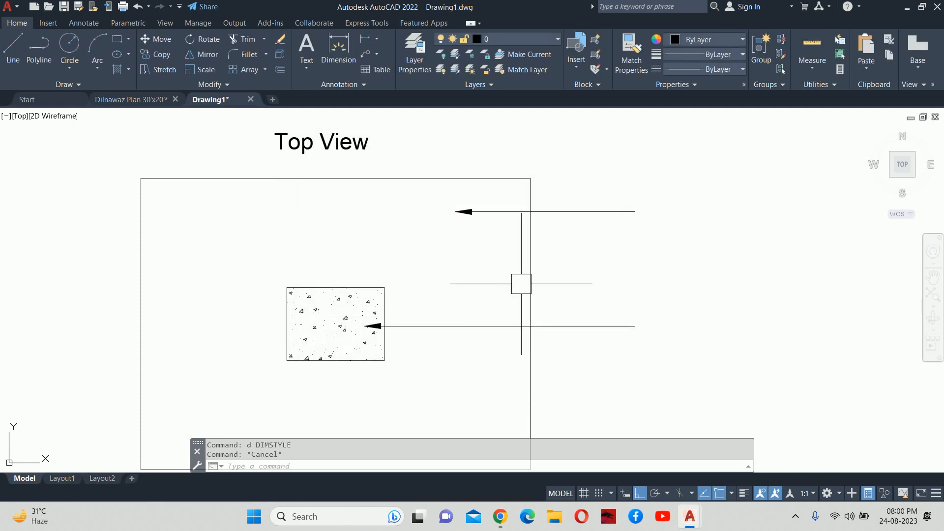
- Add a horizontal linear dimension to the footing's bottom edge, placed below the footing outline
scroll(520, 278, "down", 5)
type("dli")
key("Return")
key("Return")
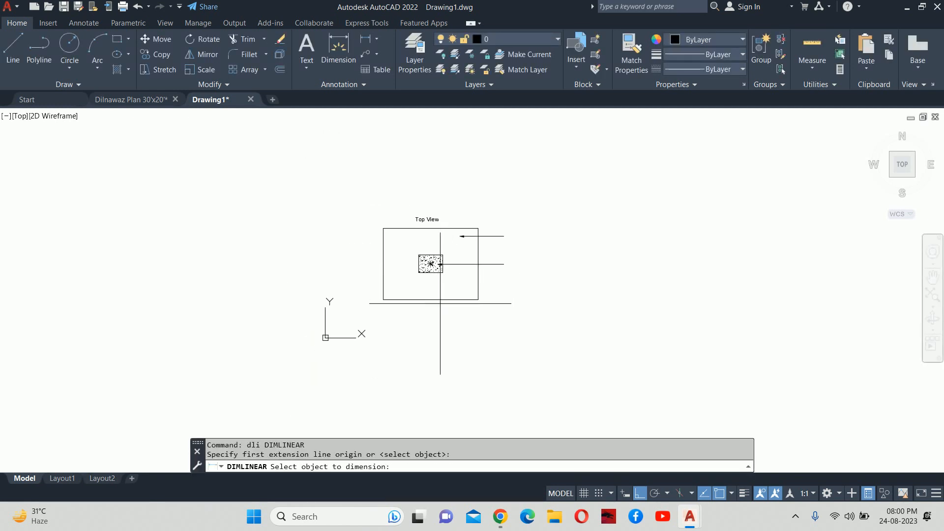
key("Return")
scroll(428, 309, "up", 6)
left_click(422, 274)
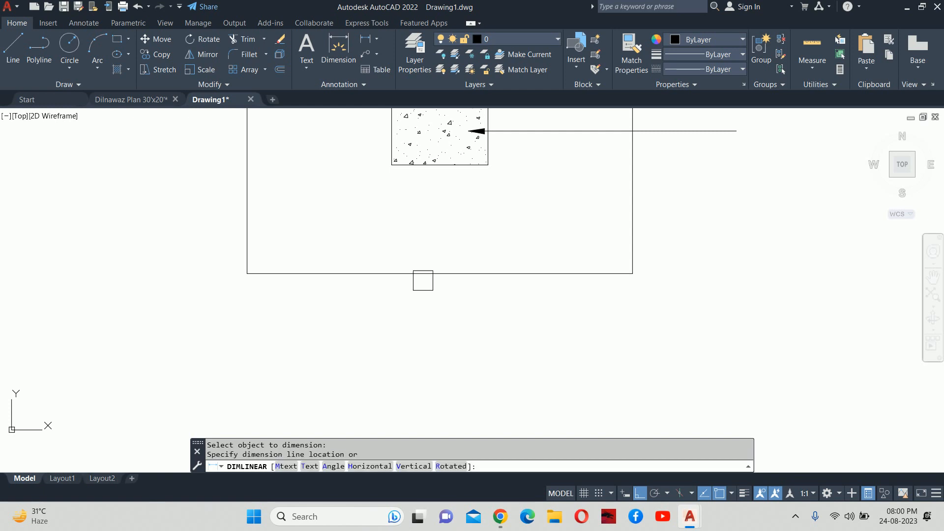
left_click(421, 322)
- Add a horizontal linear dimension to the column's bottom edge, placed just below the column
key("Return")
key("Return")
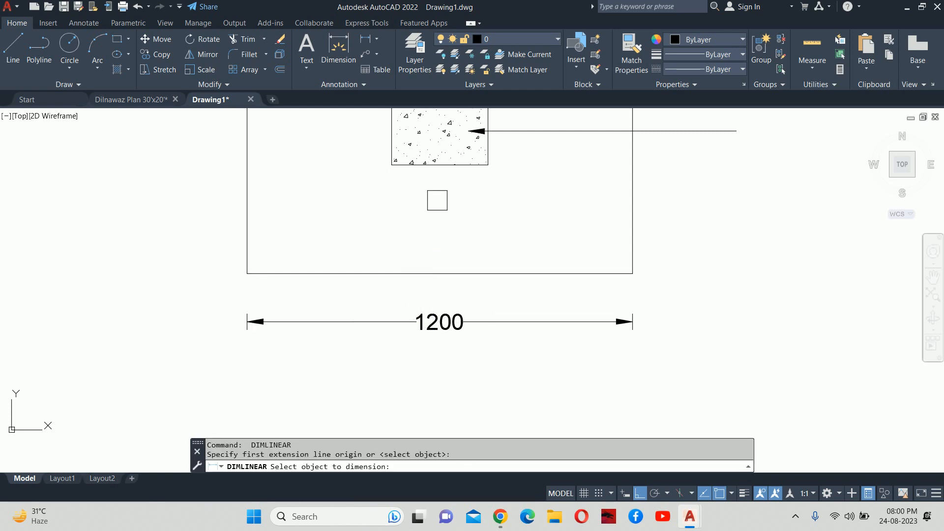
left_click(437, 166)
left_click(439, 192)
key("Escape")
- Add a vertical linear dimension to the column's left edge, placed just left of the column
middle_click_drag(414, 216, 457, 338)
key("Return")
key("Return")
left_click(436, 258)
left_click(394, 253)
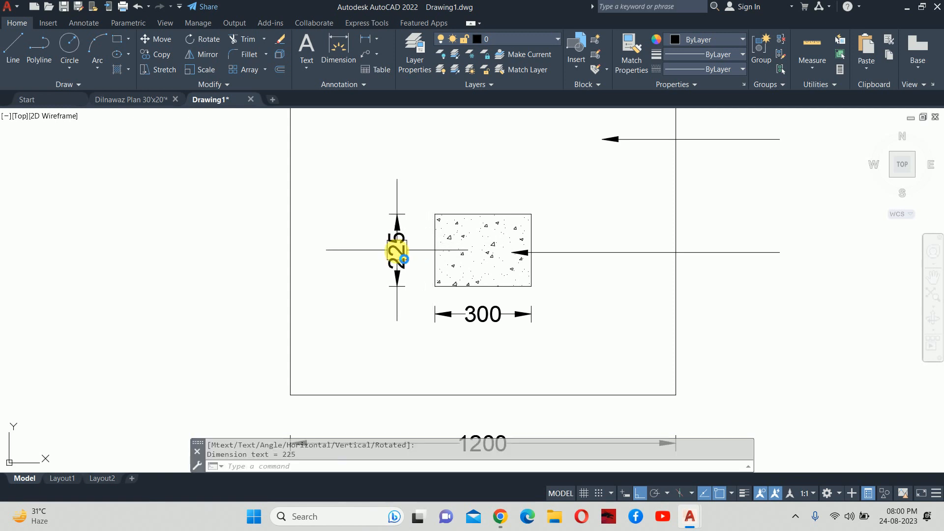
key("Escape")
- Copy the Top View title, with Ortho off, to just beyond the right end of the upper footing leader
scroll(482, 298, "down", 4)
middle_click_drag(502, 320, 433, 307)
key("Escape")
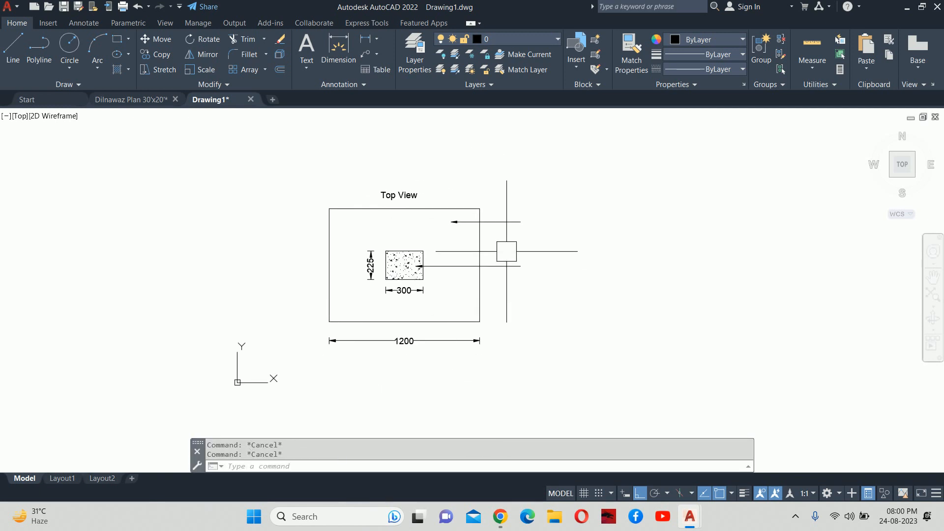
type("co")
key("Return")
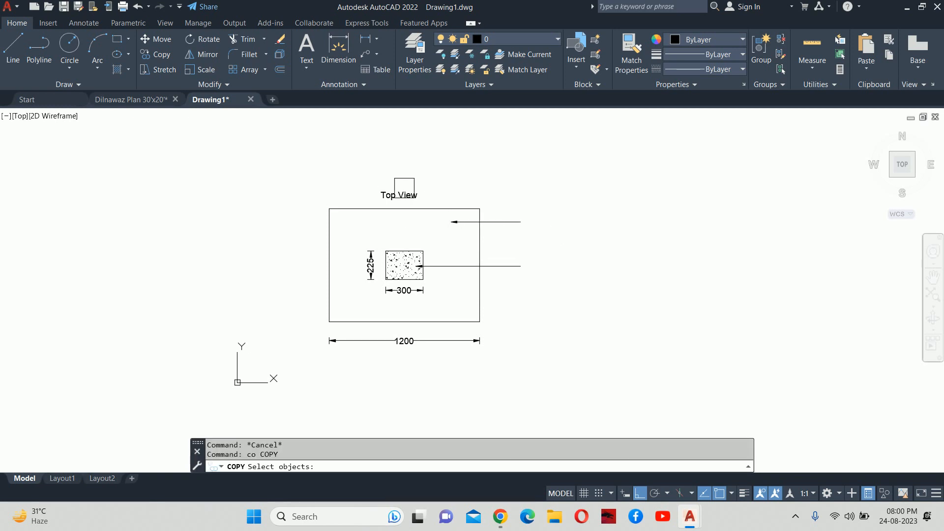
left_click(404, 192)
key("Return")
scroll(383, 191, "up", 4)
left_click(351, 192)
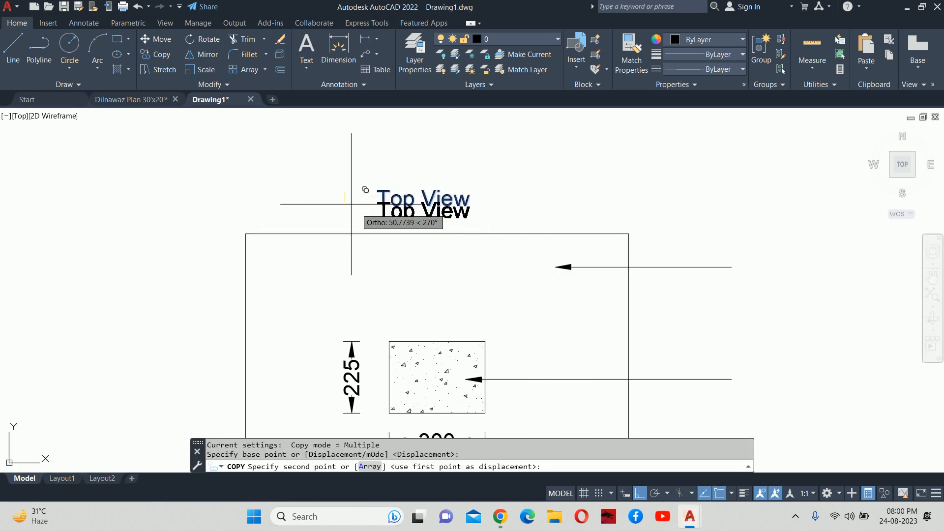
key("F8")
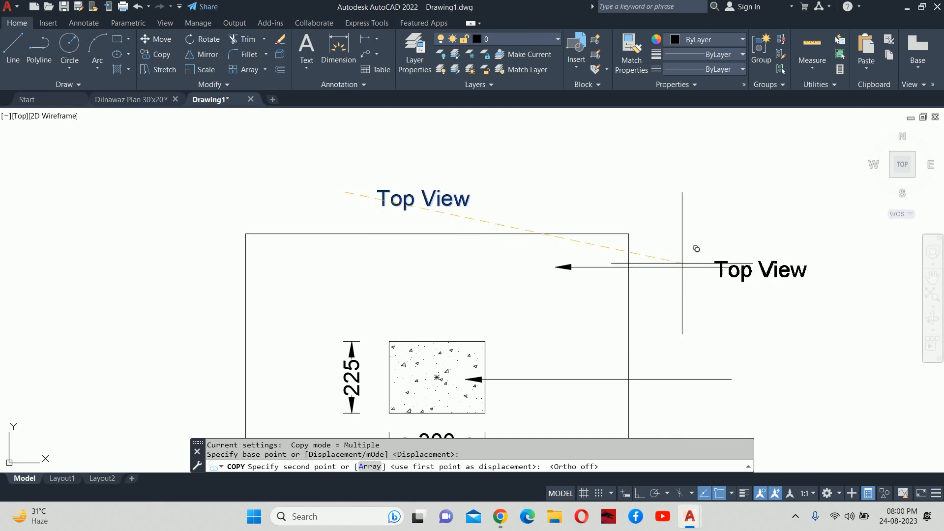
scroll(784, 258, "up", 4)
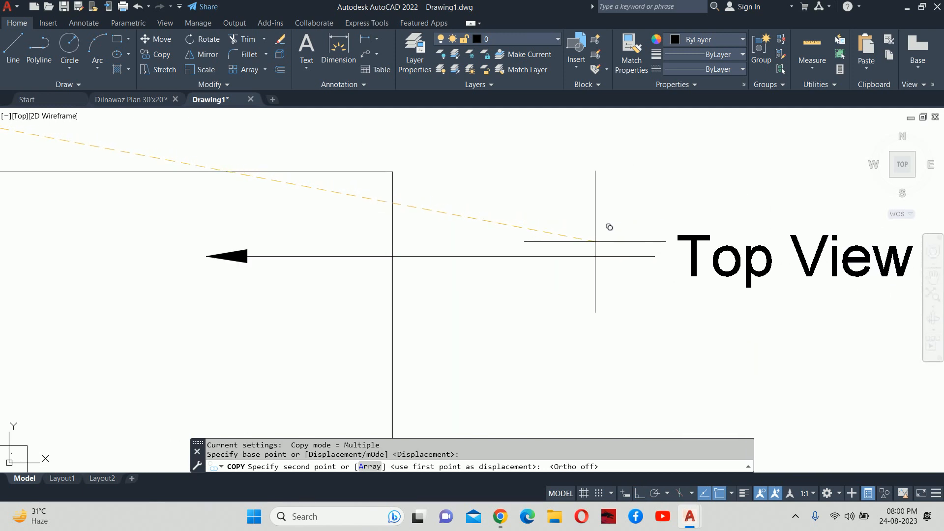
left_click(598, 243)
key("Escape")
- Change the copied title beside the upper leader to "Footings"
double_click(718, 262)
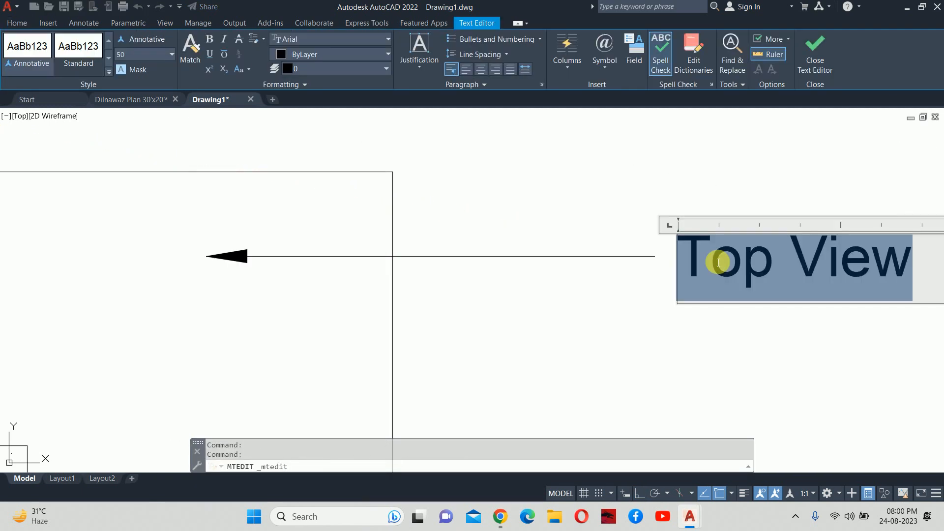
type("Footin")
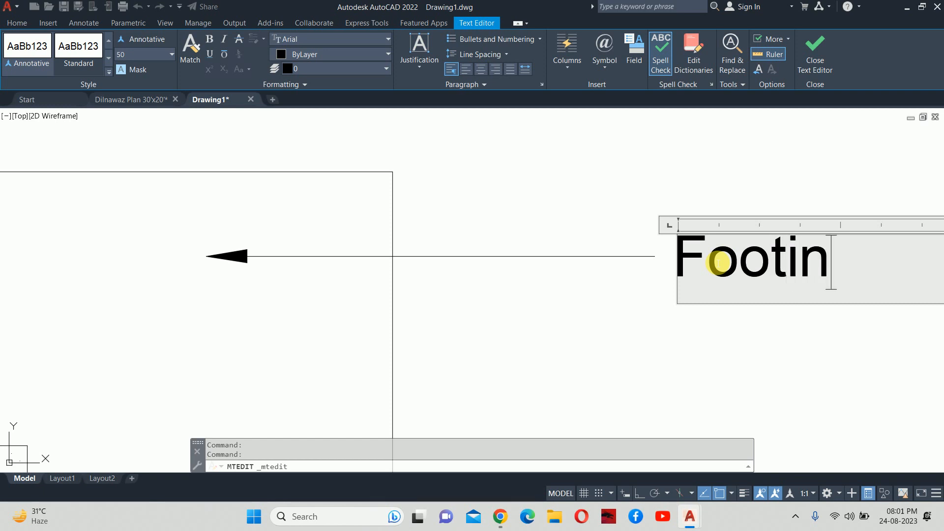
type("gs")
left_click(674, 325)
- Copy the Footings label from the upper leader's end to the right end of the column leader
scroll(621, 289, "down", 3)
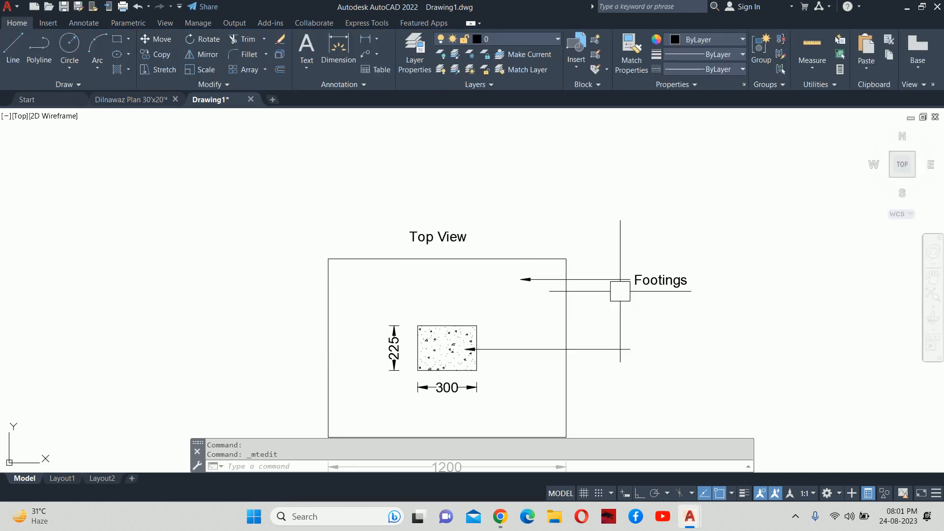
scroll(635, 313, "up", 1)
middle_click_drag(636, 313, 544, 263)
scroll(544, 262, "down", 1)
type("co")
key("Return")
left_click(546, 249)
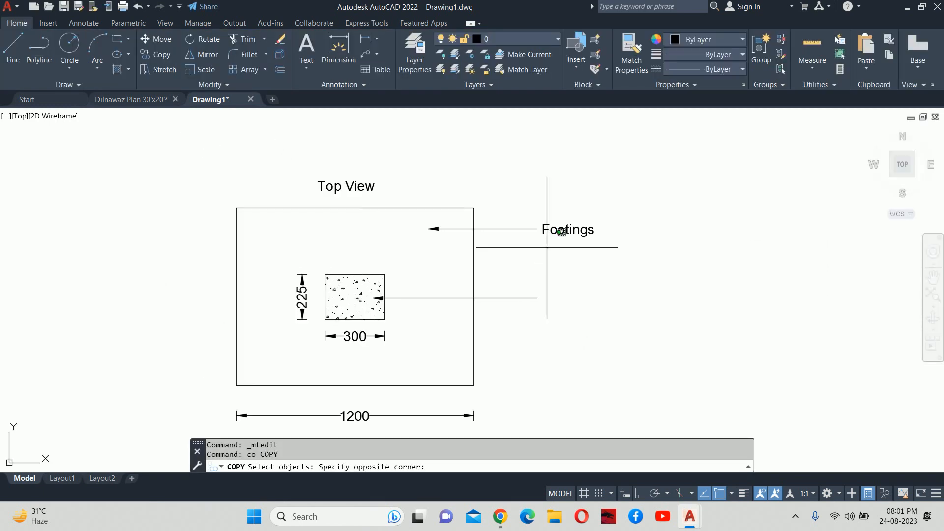
left_click(546, 214)
key("Return")
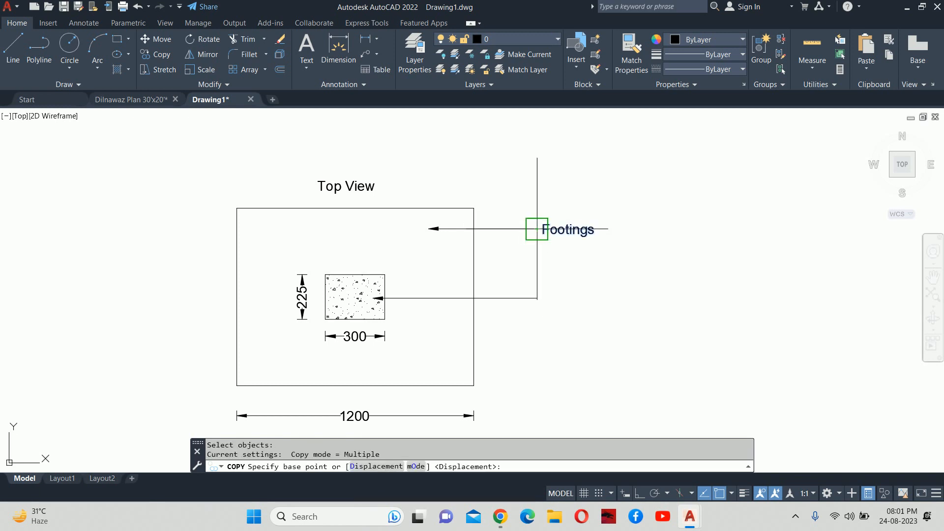
left_click(539, 228)
left_click(539, 298)
key("Escape")
- Change the copied label beside the column leader to "Column"
double_click(561, 301)
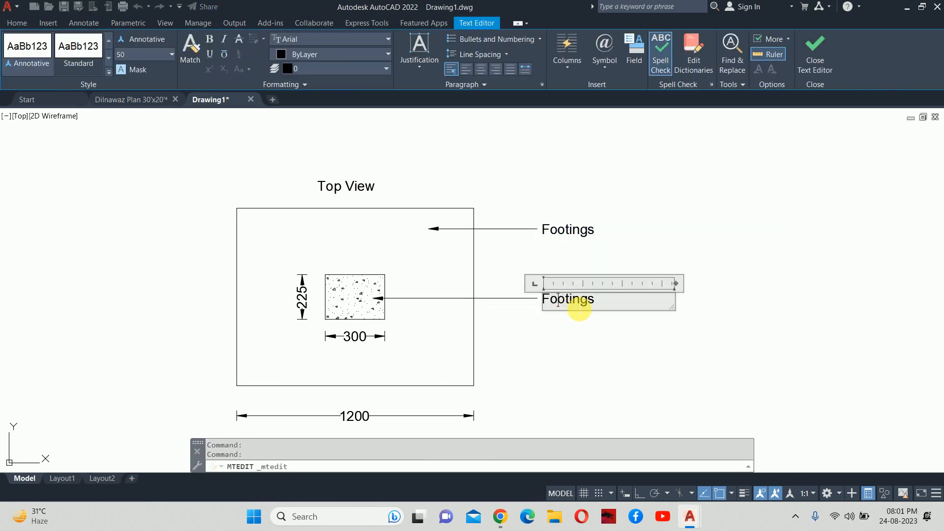
type("Colu")
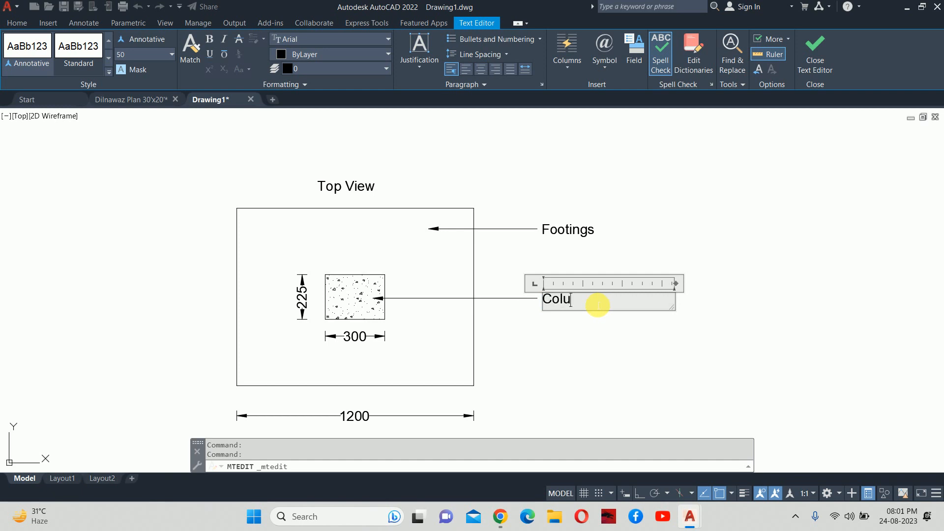
left_click(570, 349)
key("Escape")
key("Escape")
scroll(530, 295, "down", 2)
middle_click_drag(529, 296, 536, 264)
scroll(535, 264, "up", 1)
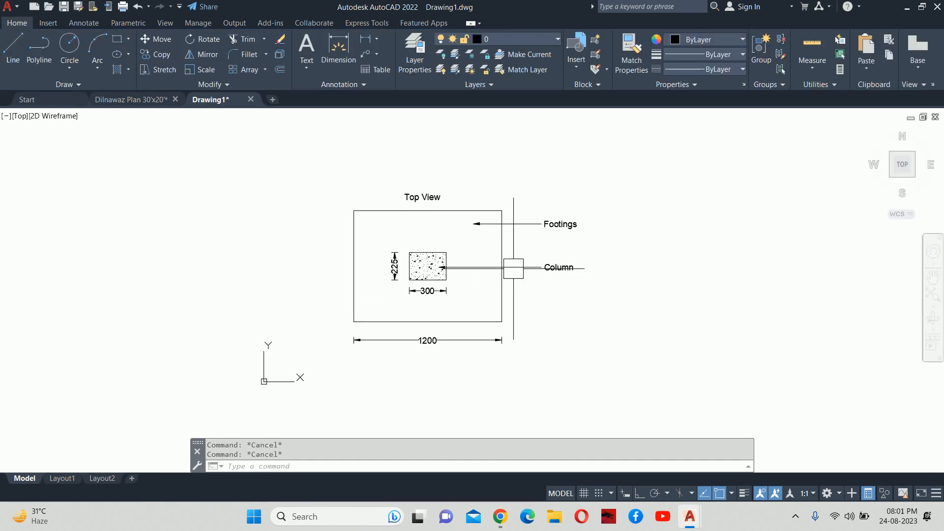
key("F1")
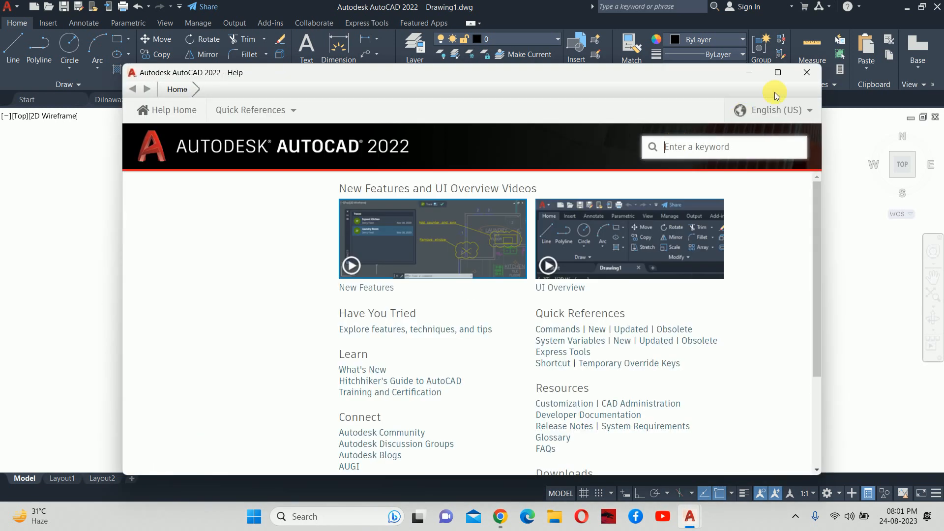
left_click(807, 73)
- Add a vertical linear dimension to the footing's left edge, placed left of the footing outline
type("d")
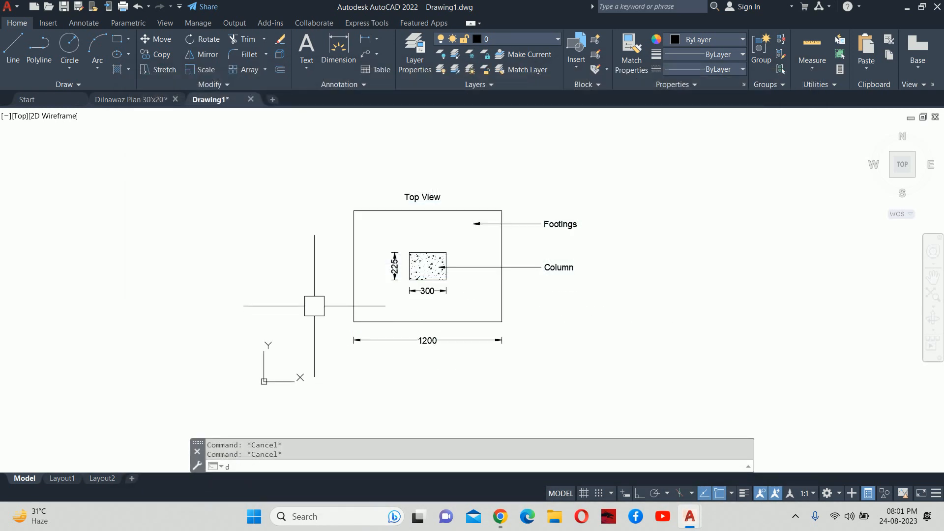
type("li")
key("Return")
key("Return")
left_click(353, 280)
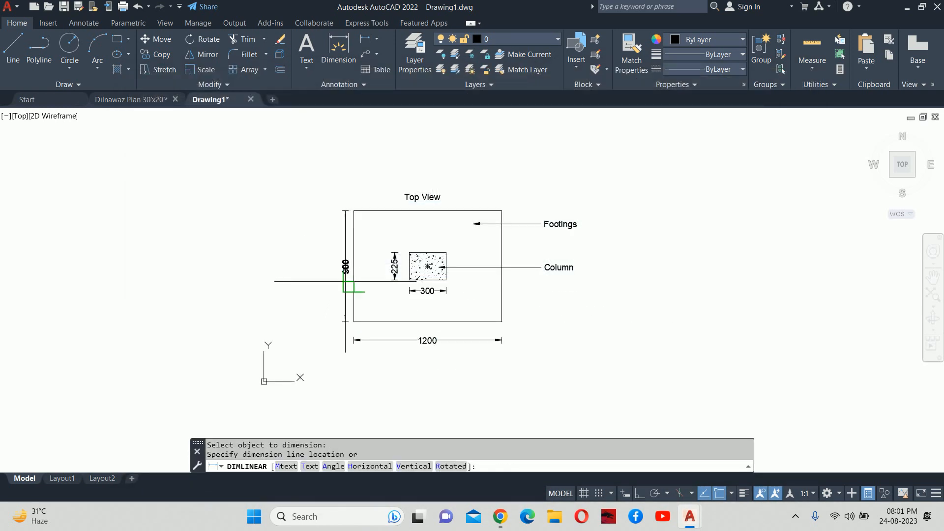
scroll(340, 282, "up", 2)
left_click(337, 271)
key("Escape")
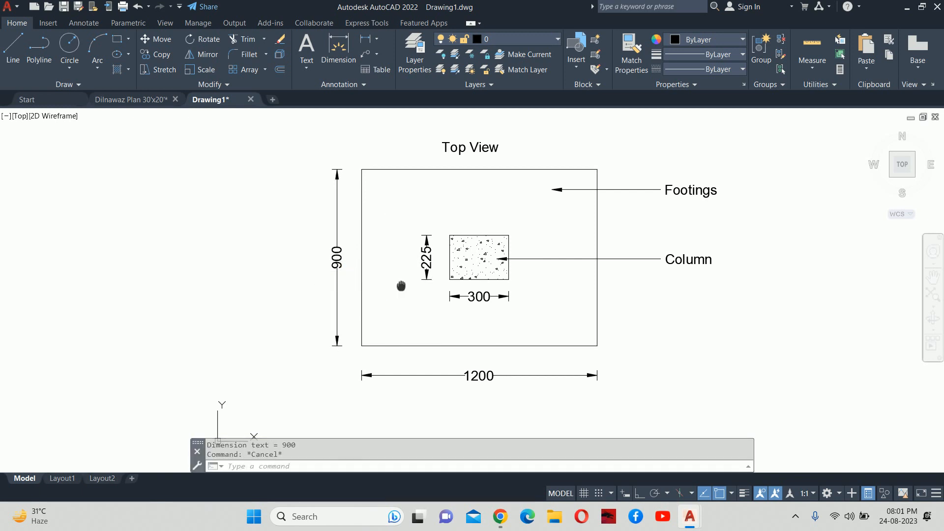
- Move the column's vertical dimension outside the footing, between its left edge and the footing's height dimension
middle_click_drag(400, 286, 379, 275)
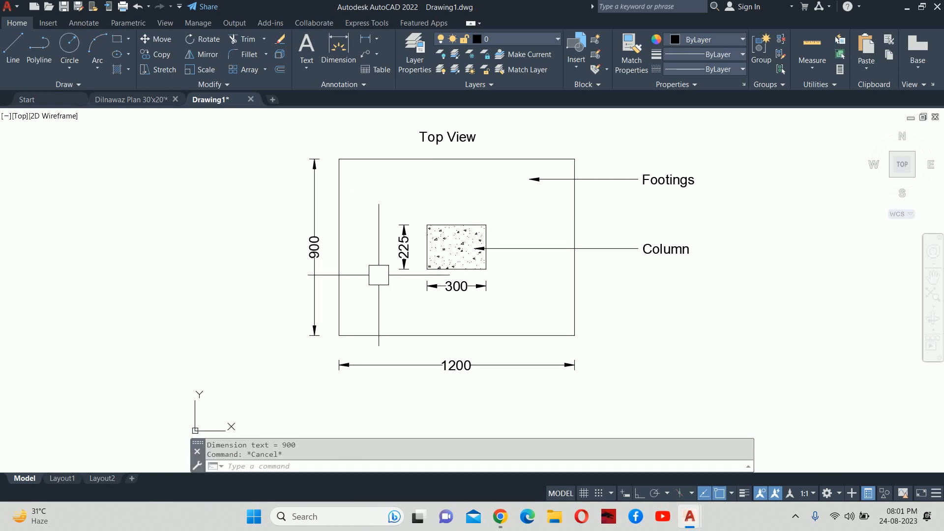
left_click(404, 246)
left_click(403, 248)
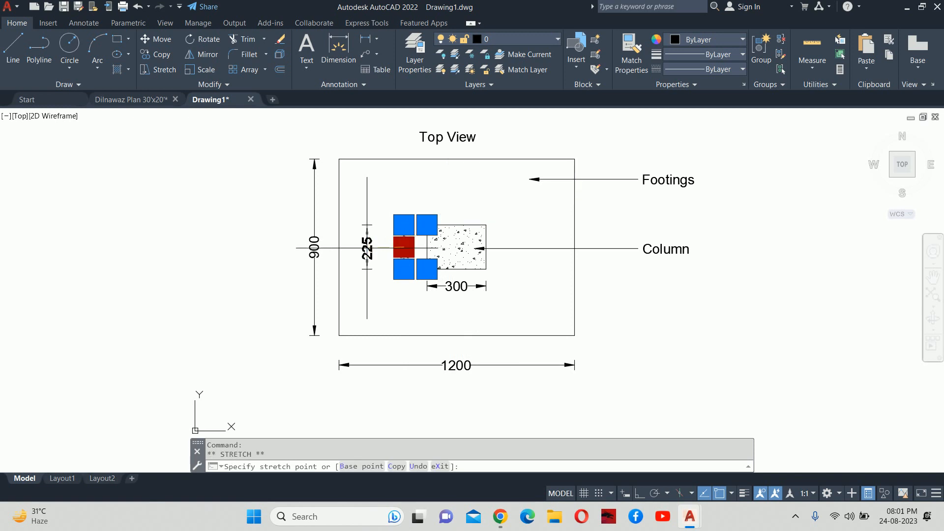
scroll(344, 244, "up", 4)
left_click(305, 245)
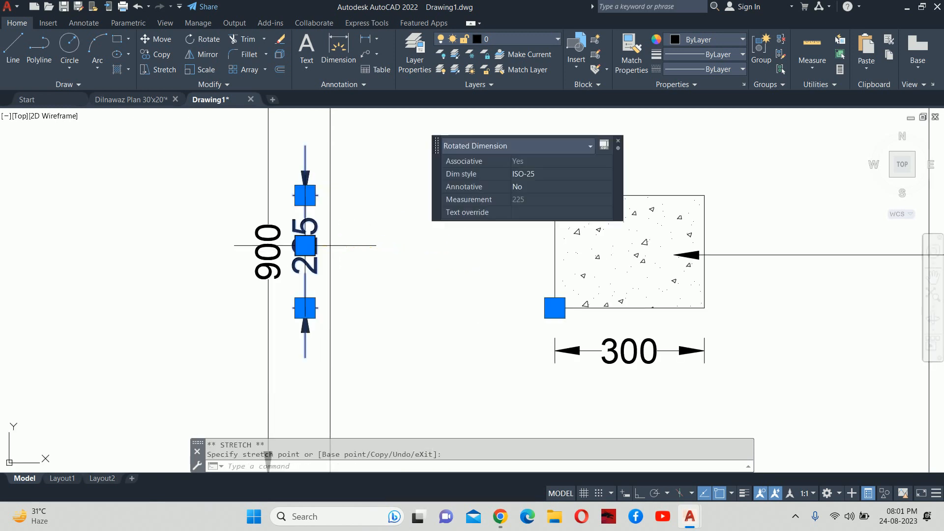
key("Escape")
- Move the column's horizontal dimension below the footing, between its lower edge and the 1200 dimension
left_click(621, 353)
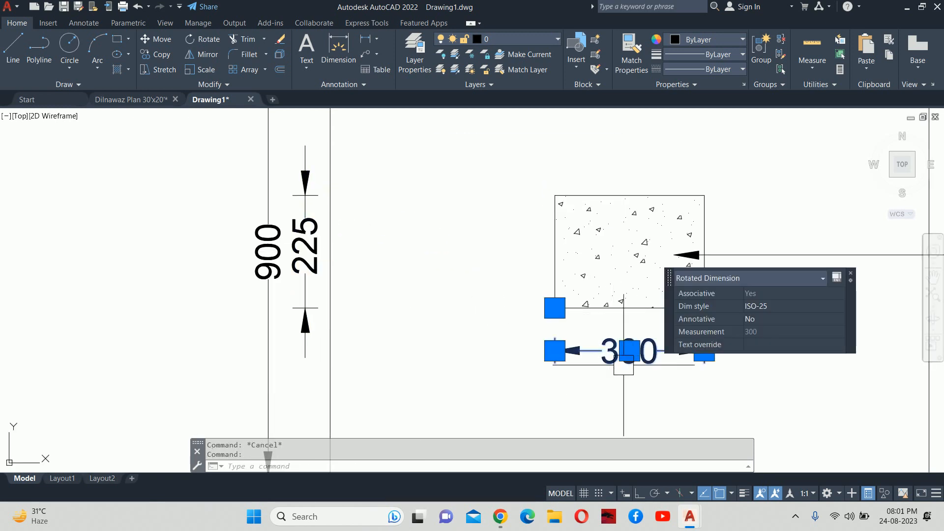
left_click(630, 350)
middle_click_drag(630, 351, 494, 186)
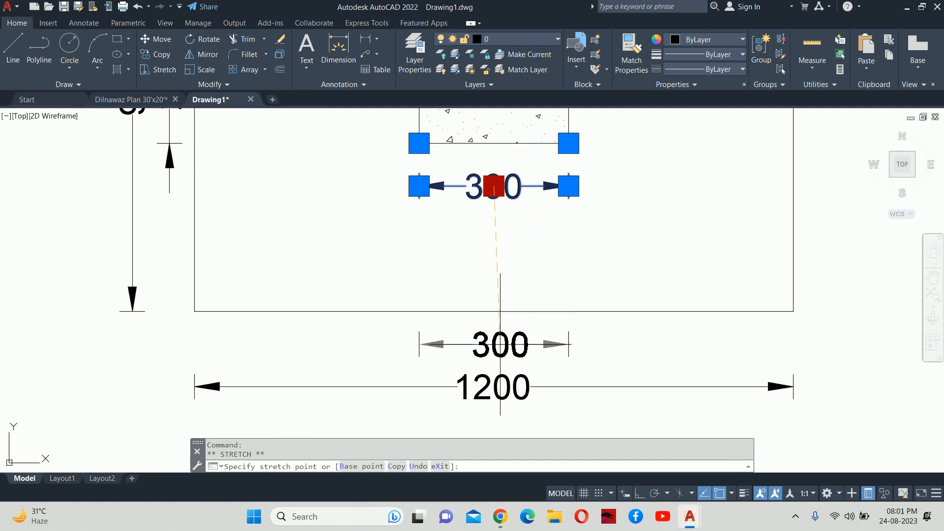
left_click(500, 344)
key("Escape")
key("Escape")
scroll(487, 300, "down", 4)
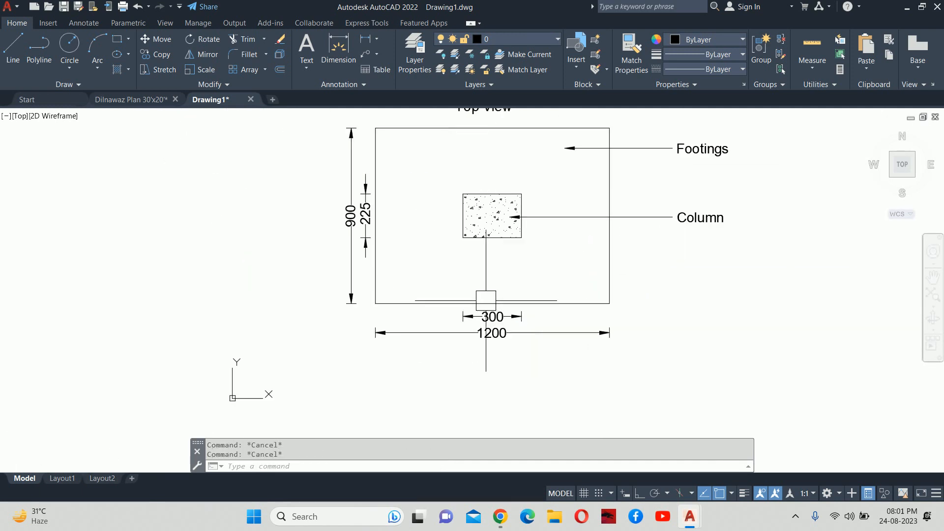
- Move the footing's vertical dimension farther left, away from the column's vertical dimension
left_click(351, 215)
scroll(351, 215, "up", 5)
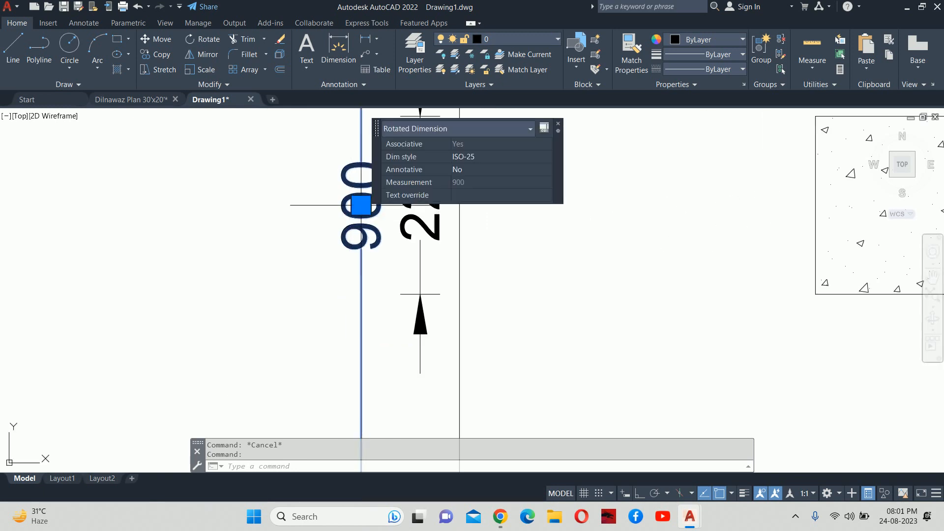
left_click(361, 205)
left_click(320, 206)
key("Escape")
- Load the HIDDEN linetype and assign it to extension line 1 of the ISO-25 dimension style
type("d")
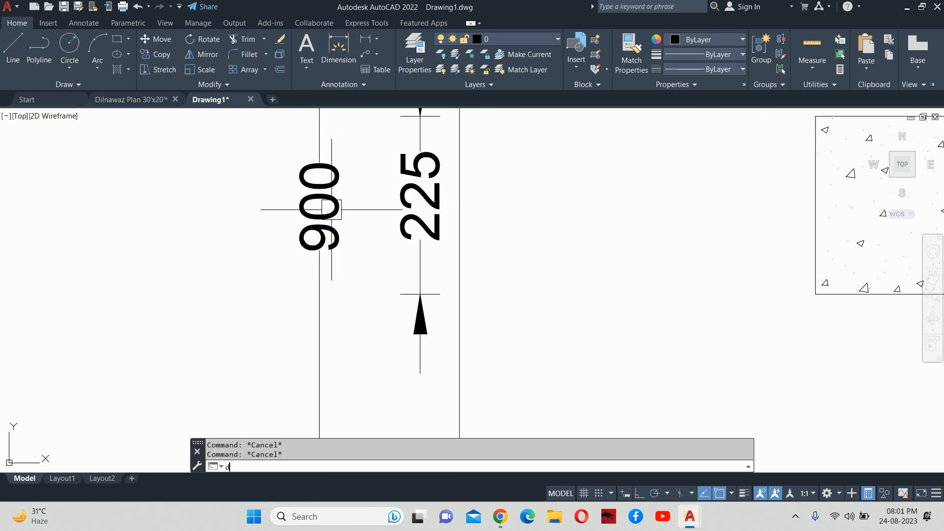
key("Return")
left_click(608, 230)
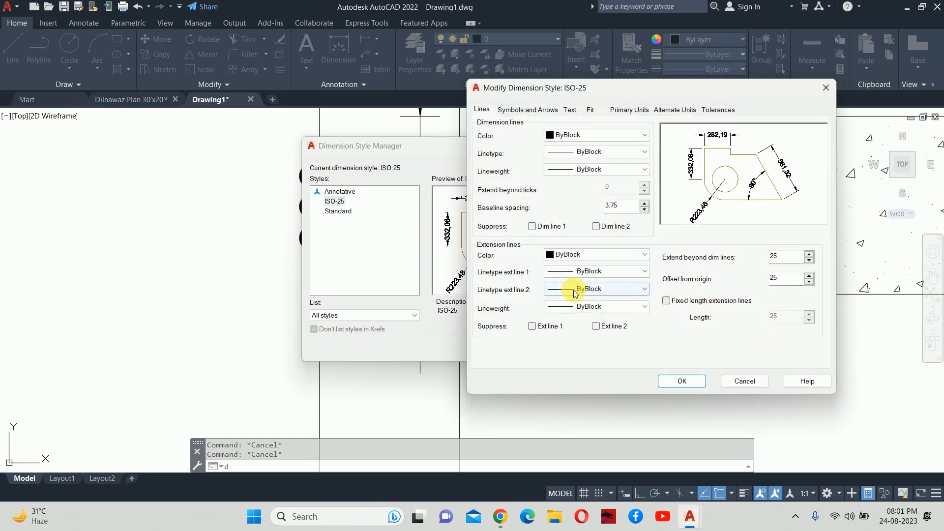
left_click(580, 272)
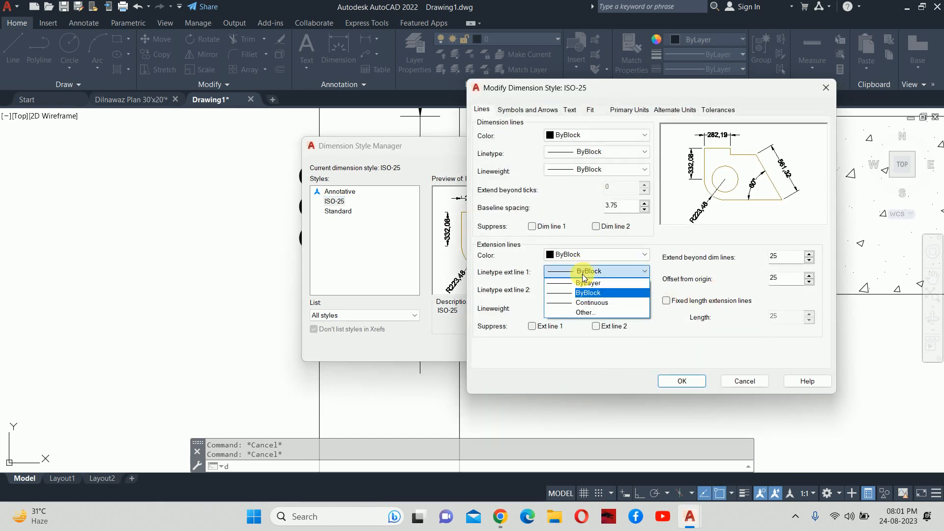
left_click(582, 312)
left_click(500, 323)
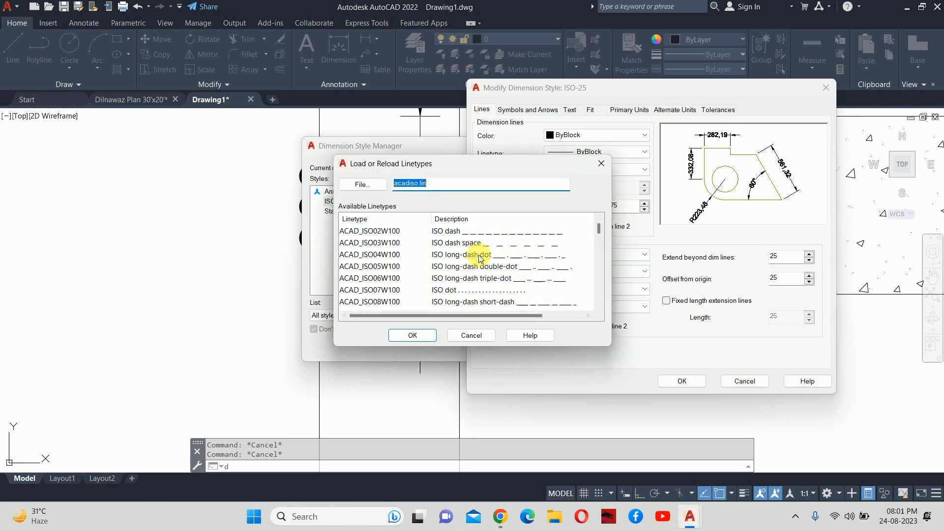
scroll(390, 266, "down", 11)
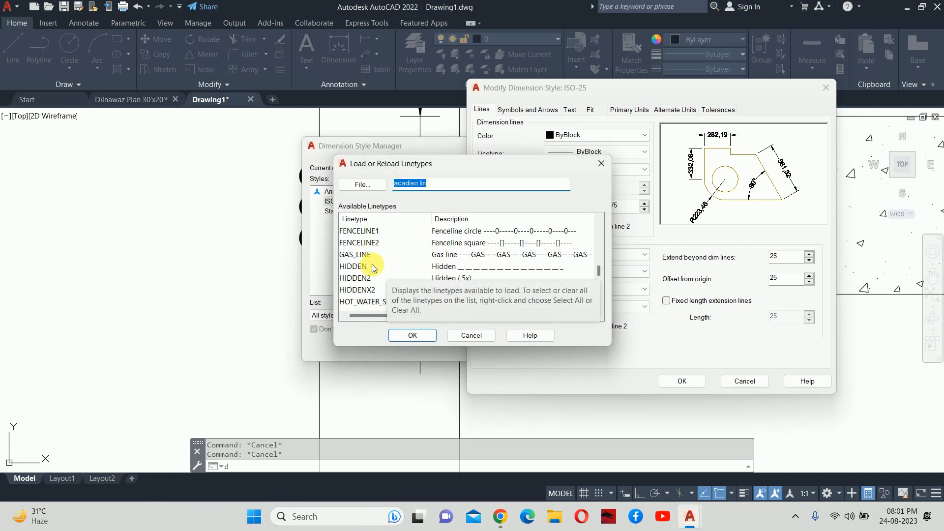
left_click(372, 267)
left_click(405, 337)
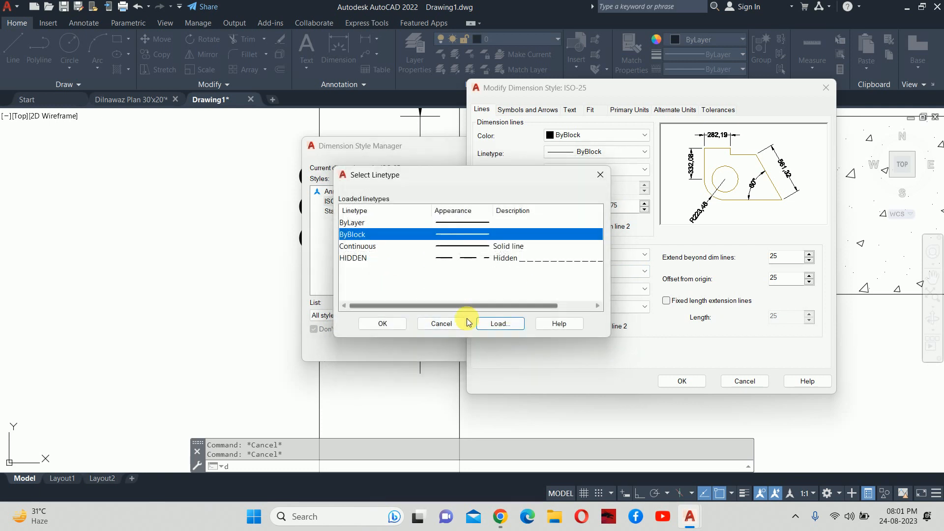
left_click(467, 258)
left_click(383, 323)
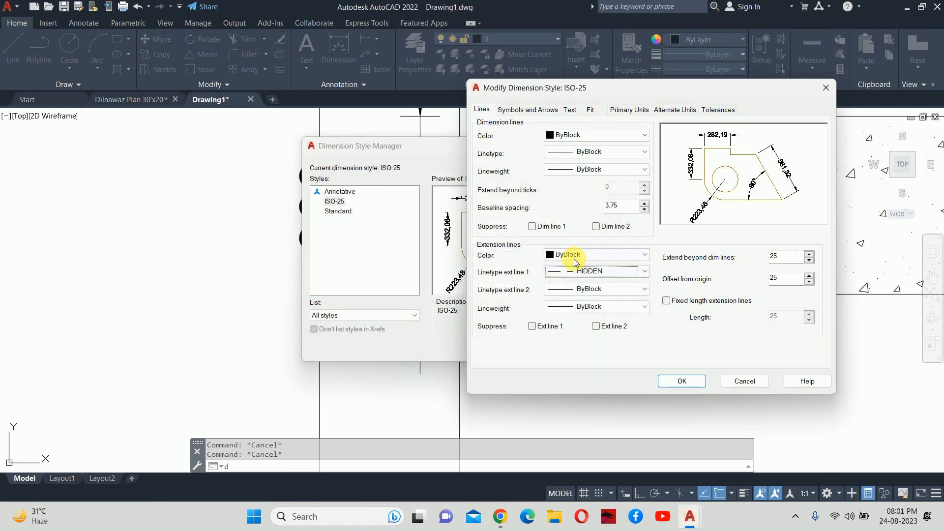
- Assign the HIDDEN linetype to extension line 2 as well and save the dimension style changes
left_click(571, 291)
left_click(582, 329)
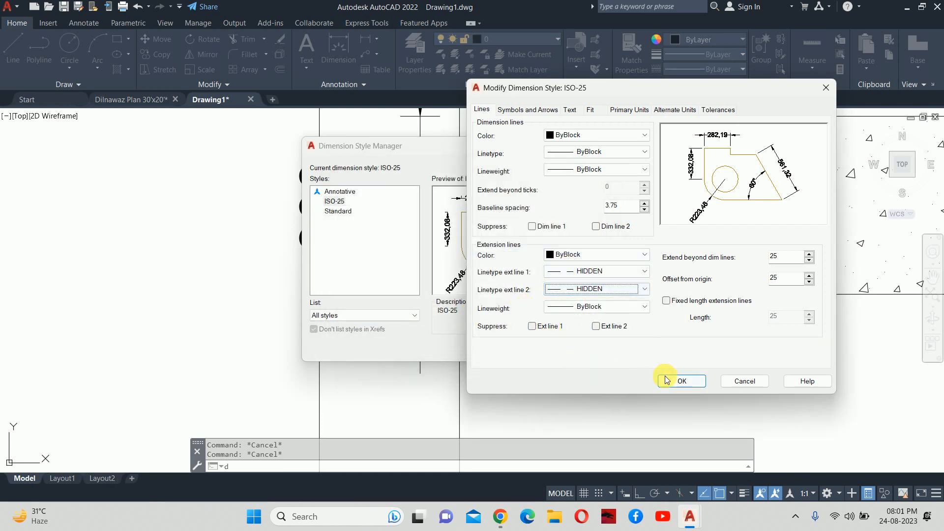
left_click(682, 384)
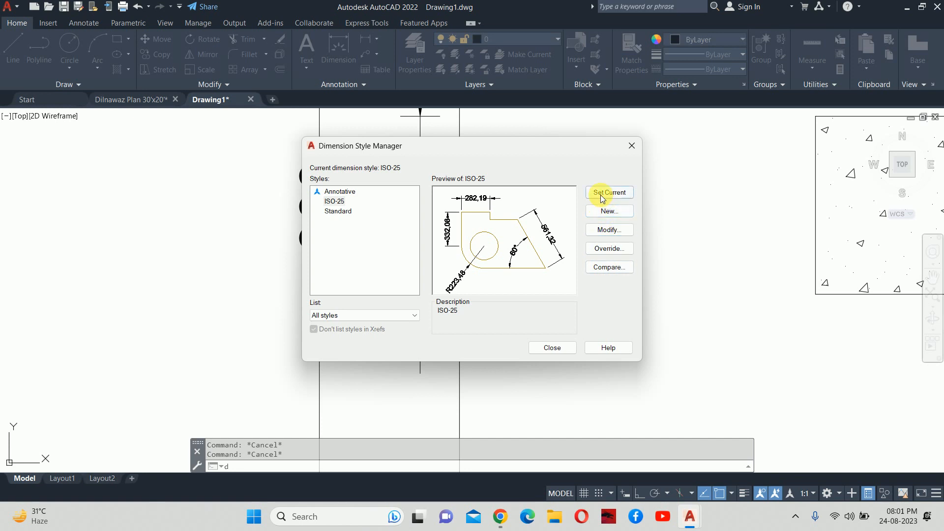
left_click(552, 347)
- Set the drawing's global linetype scale factor to 5
scroll(533, 261, "down", 5)
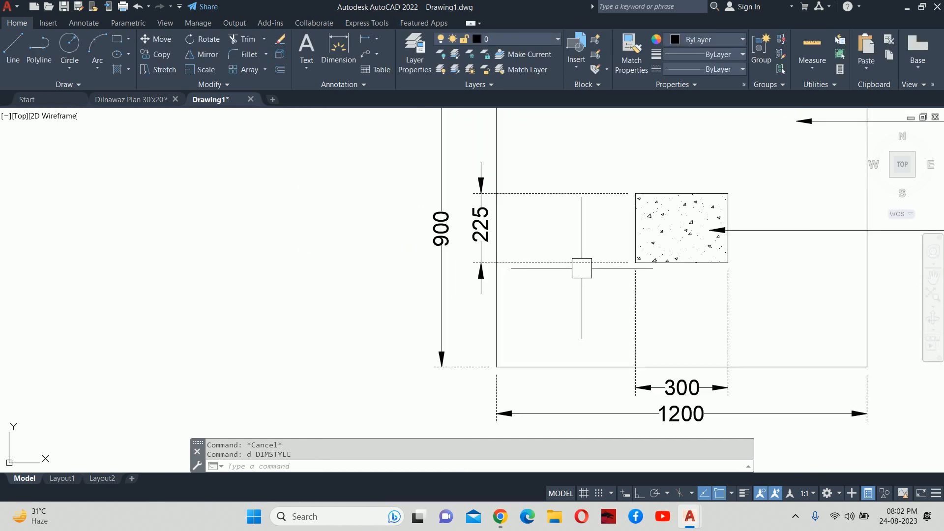
scroll(580, 263, "down", 2)
middle_click_drag(580, 264, 481, 254)
type("lts")
key("Return")
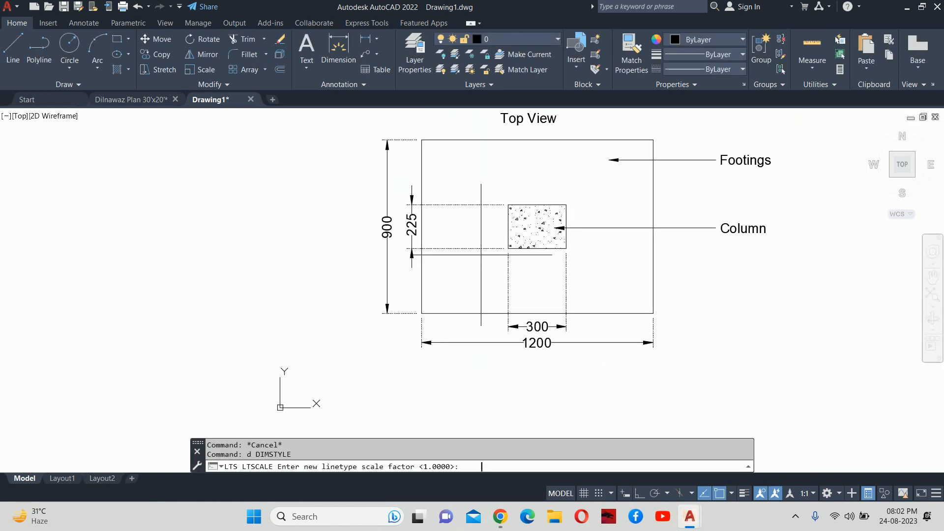
type("5")
key("Return")
key("Escape")
key("Escape")
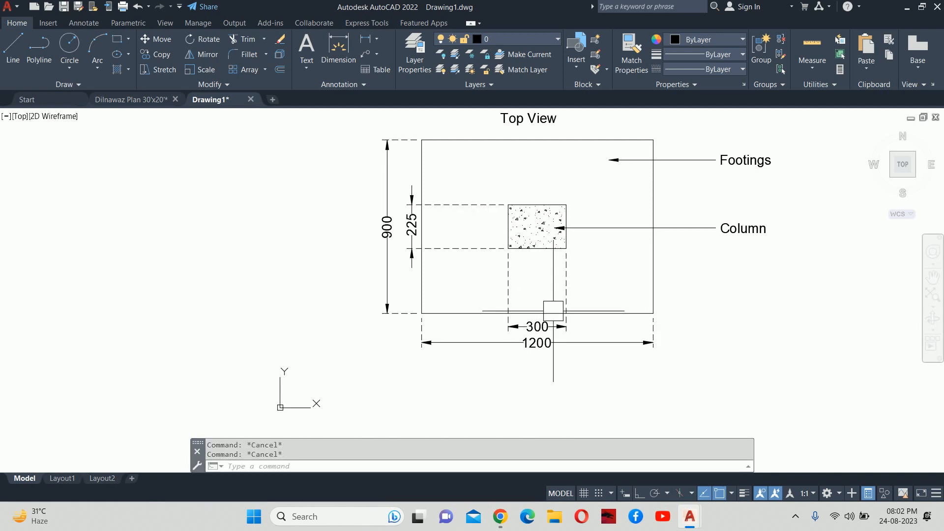
- Set the extension lines' offset from origin to 50 in the ISO-25 dimension style and make the style current
middle_click_drag(553, 310, 528, 303)
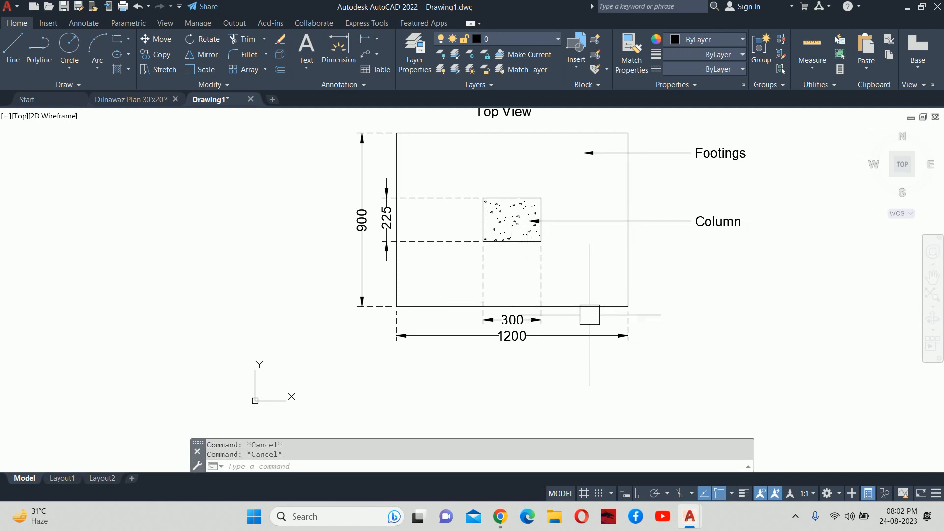
middle_click_drag(600, 327, 578, 314)
type("d")
key("Return")
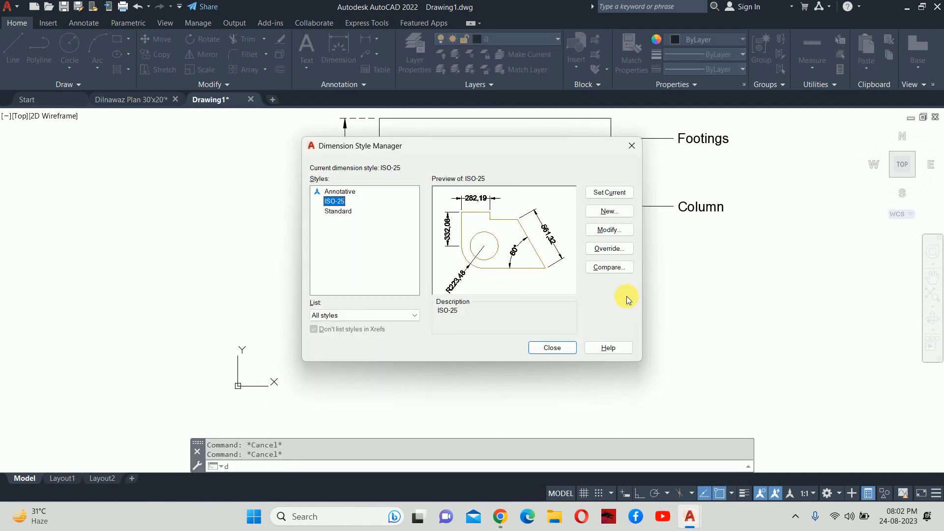
left_click(605, 236)
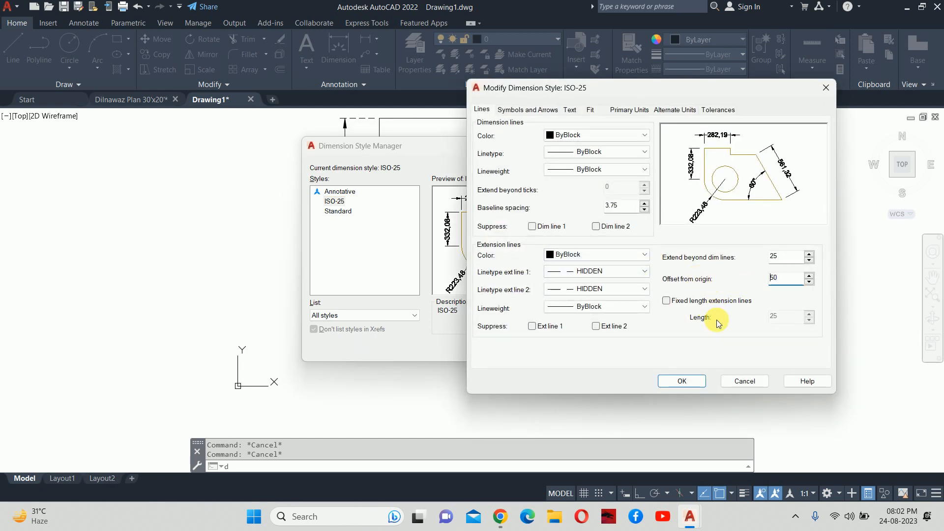
left_click(689, 382)
left_click(601, 197)
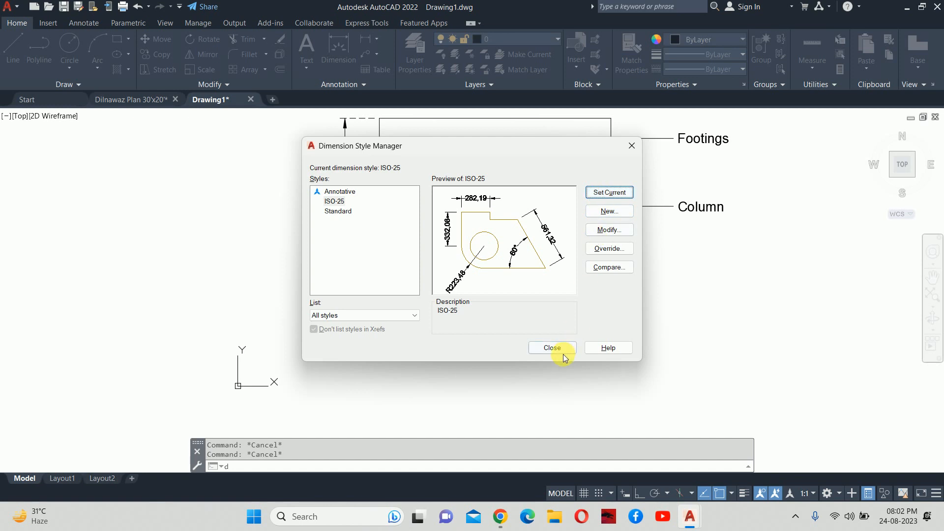
left_click(553, 347)
- Draw vertical construction lines through the footing's lower-left corner, the column's left edge and the midpoint of the column's lower edge
scroll(522, 275, "down", 3)
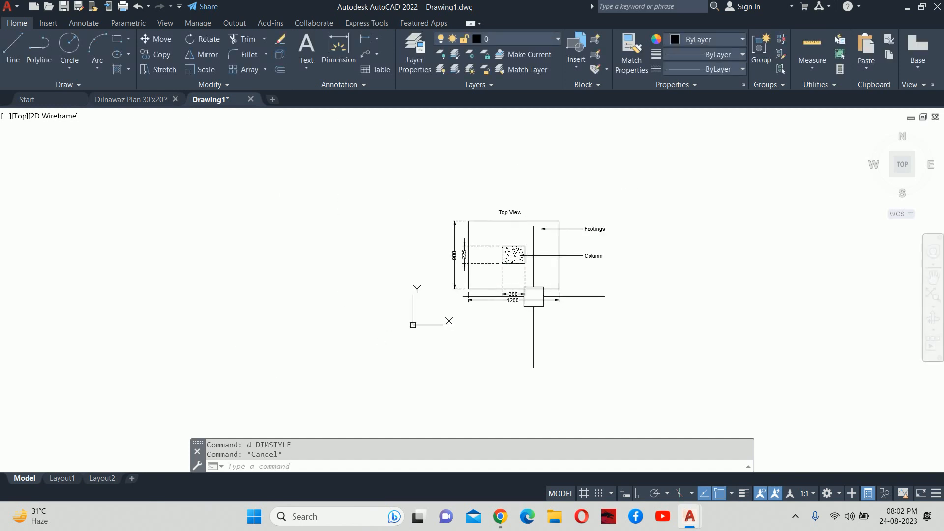
scroll(520, 274, "up", 2)
middle_click_drag(586, 331, 557, 302)
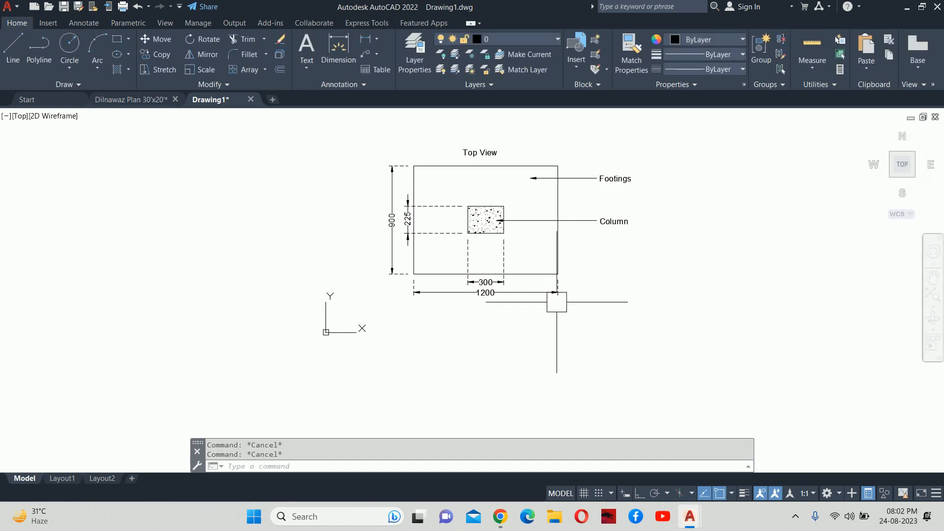
middle_click_drag(528, 341, 489, 311)
type("xl")
key("Return")
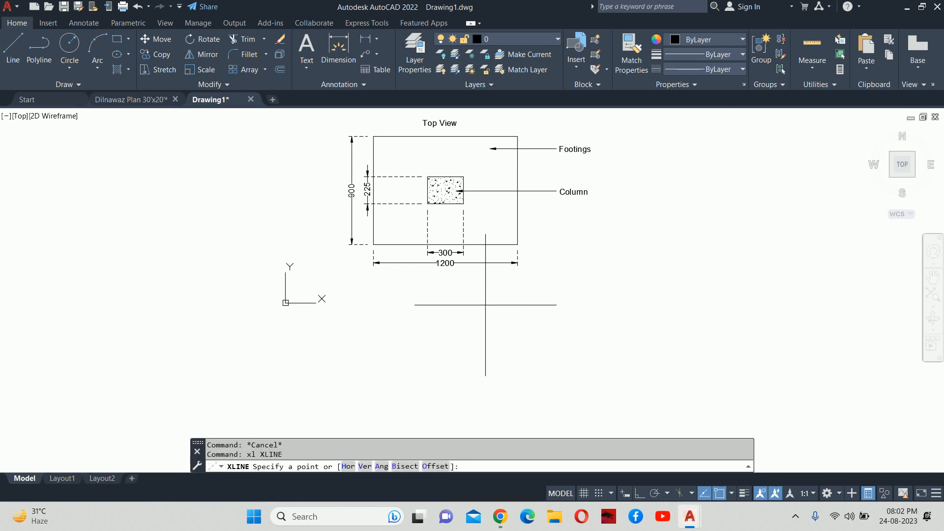
type("v")
key("Return")
scroll(367, 234, "up", 4)
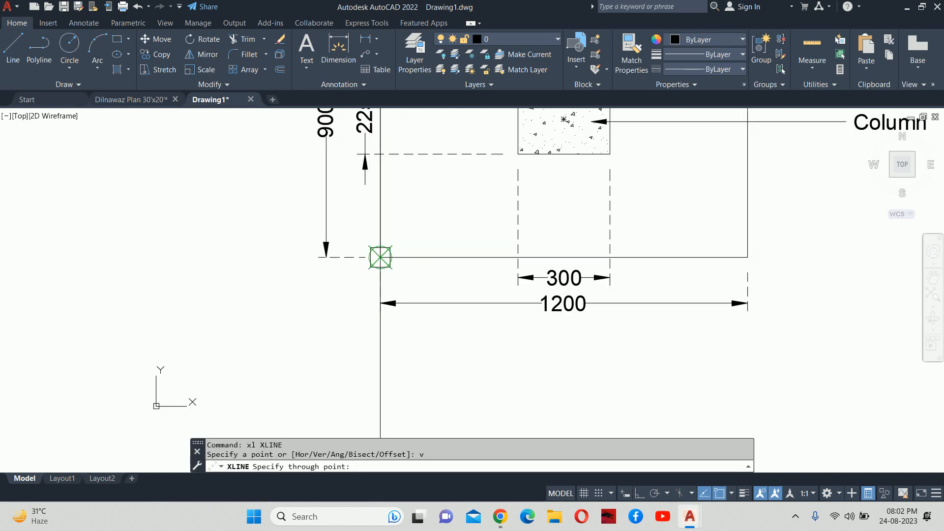
left_click(381, 257)
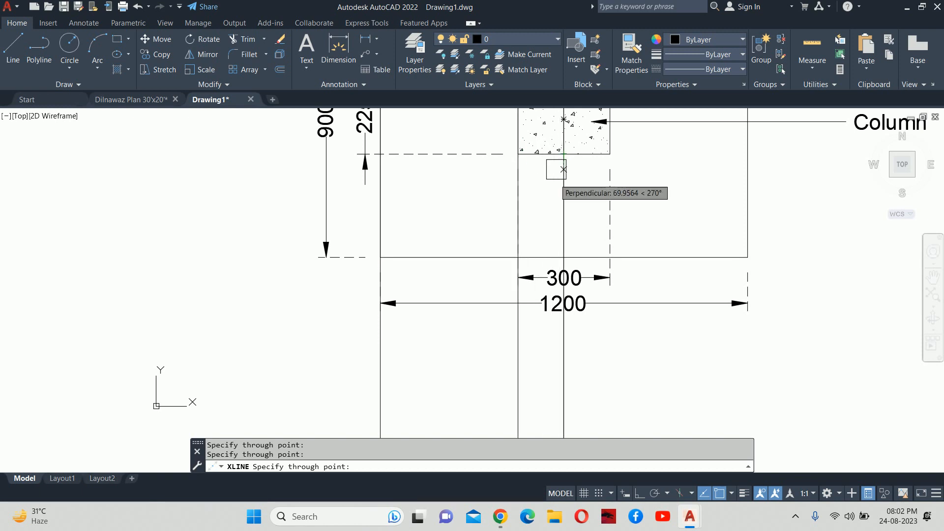
left_click(563, 154)
key("Escape")
- Draw a horizontal line with Ortho on, crossing the three construction lines well below the top view
scroll(555, 226, "down", 5)
scroll(548, 246, "down", 3)
type("l")
key("Return")
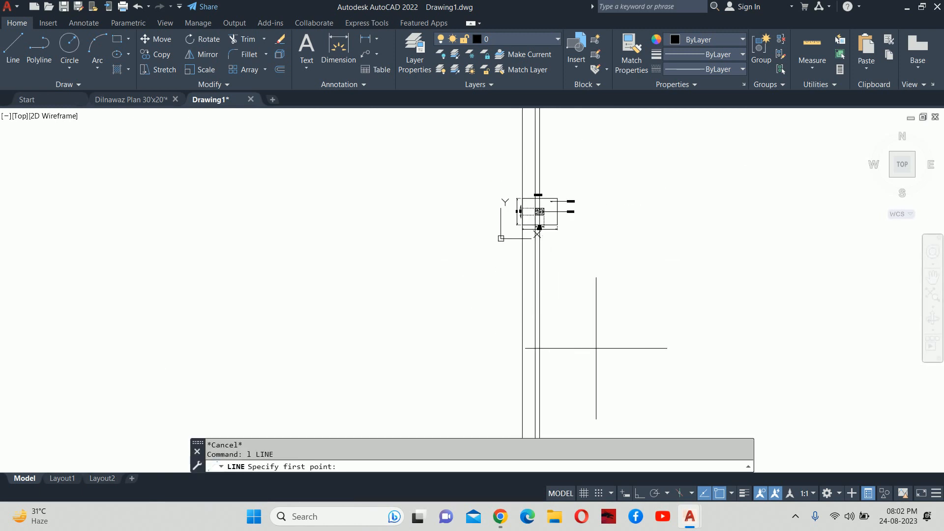
left_click(625, 384)
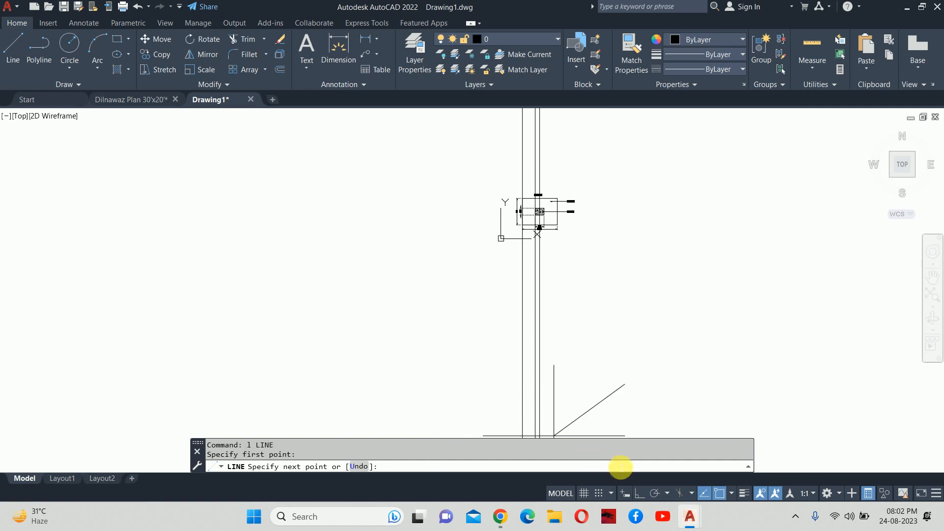
left_click(632, 492)
key("Escape")
key("Escape")
key("Escape")
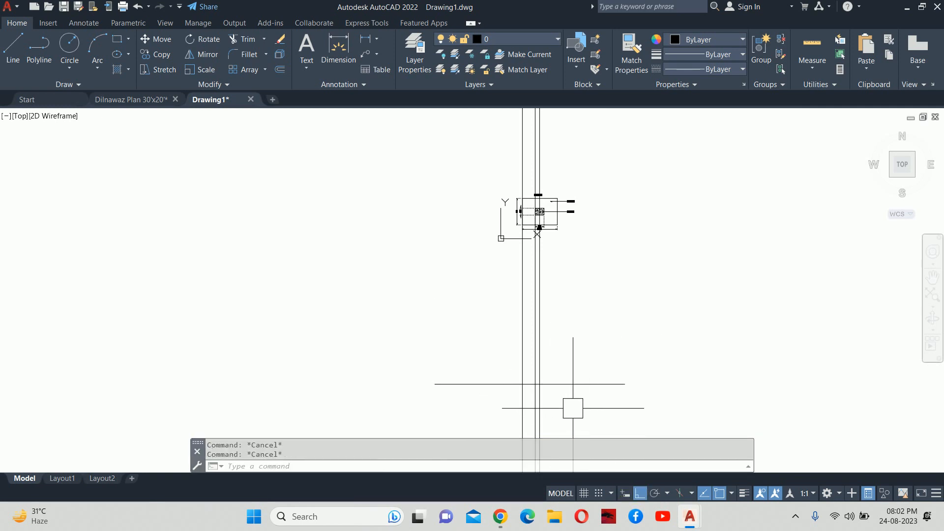
- Move the horizontal line straight up, closer to the top view
type("tr")
key("Escape")
type("m")
key("Return")
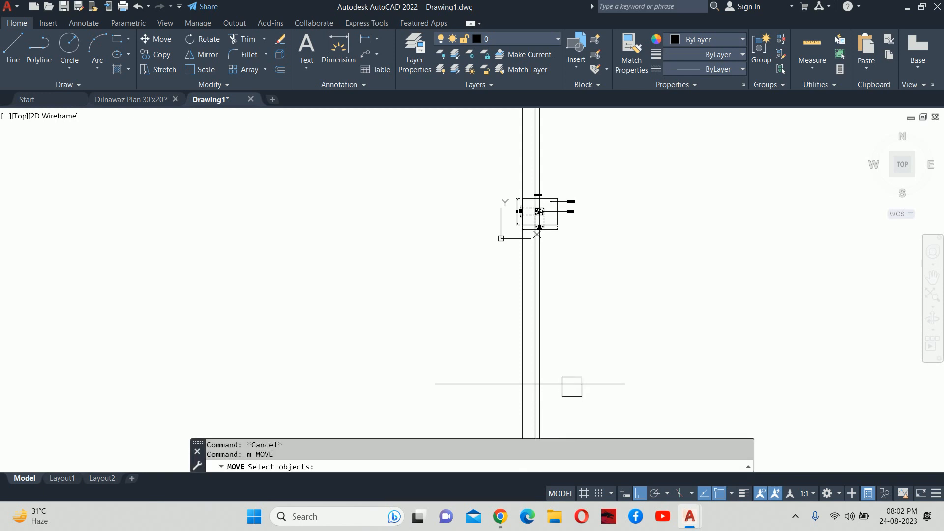
left_click(571, 384)
key("Return")
left_click(651, 385)
key("Escape")
key("Escape")
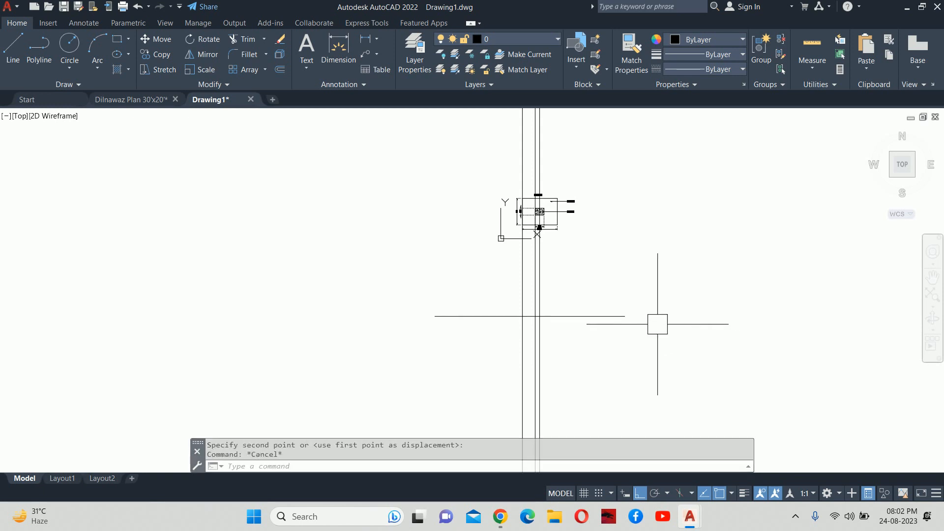
- Trim off the part of the horizontal line that extends left of the leftmost construction line
scroll(535, 319, "up", 4)
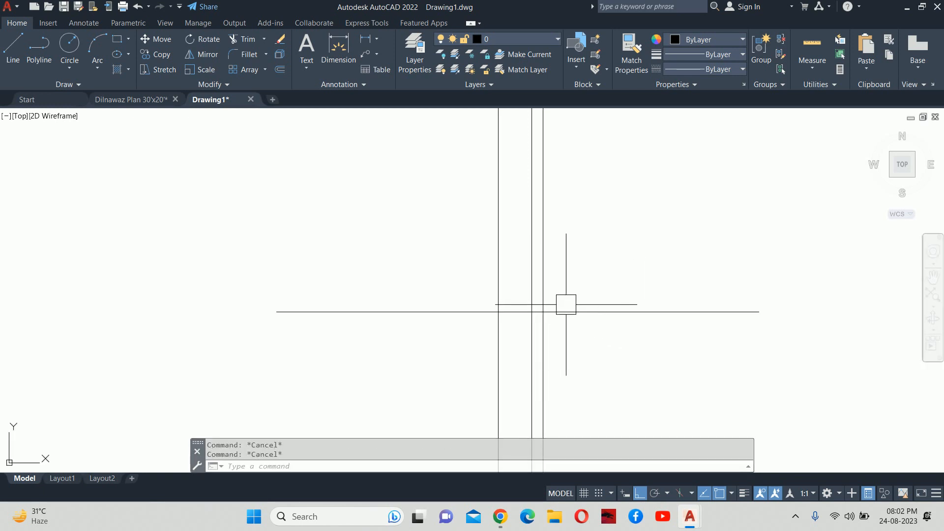
scroll(566, 305, "down", 3)
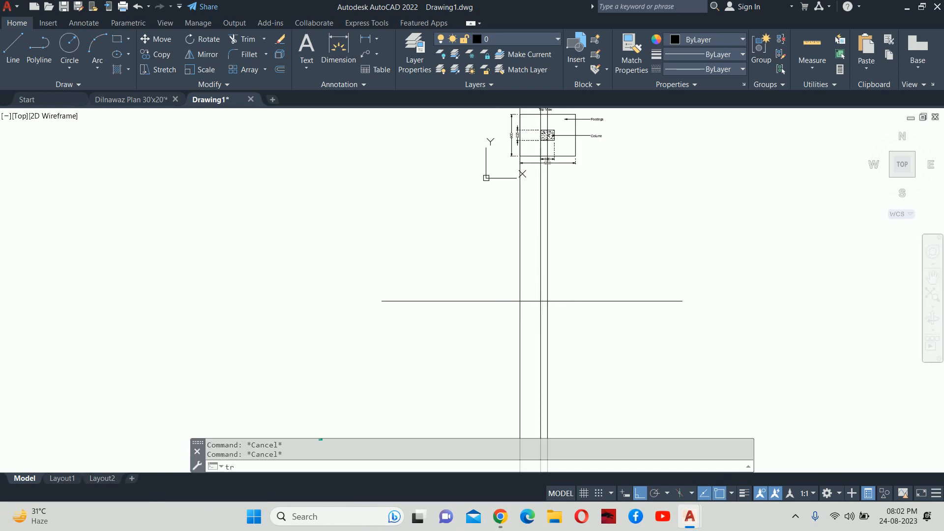
key("Return")
left_click(459, 298)
key("Escape")
- Mirror the footing-edge and column-edge construction lines about the vertical centre line, keeping the originals
type("mi")
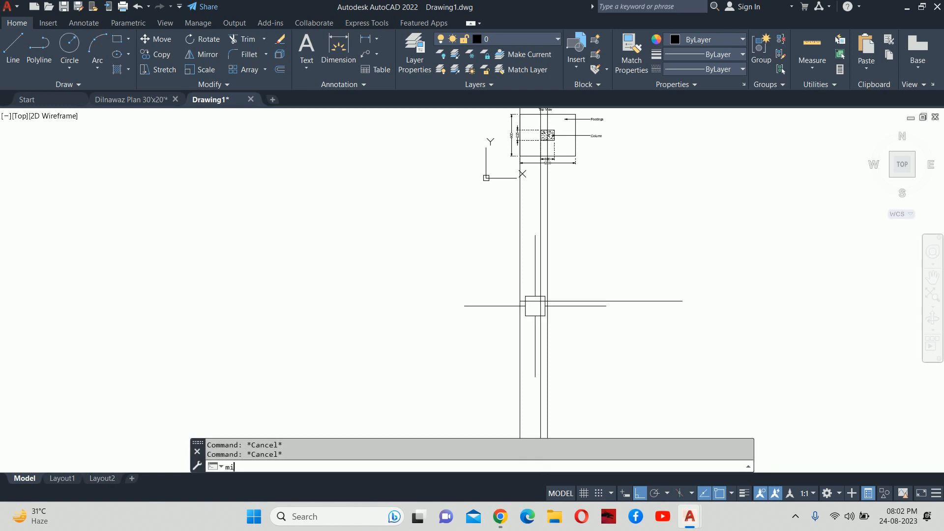
key("Return")
scroll(546, 325, "up", 3)
left_click(555, 310)
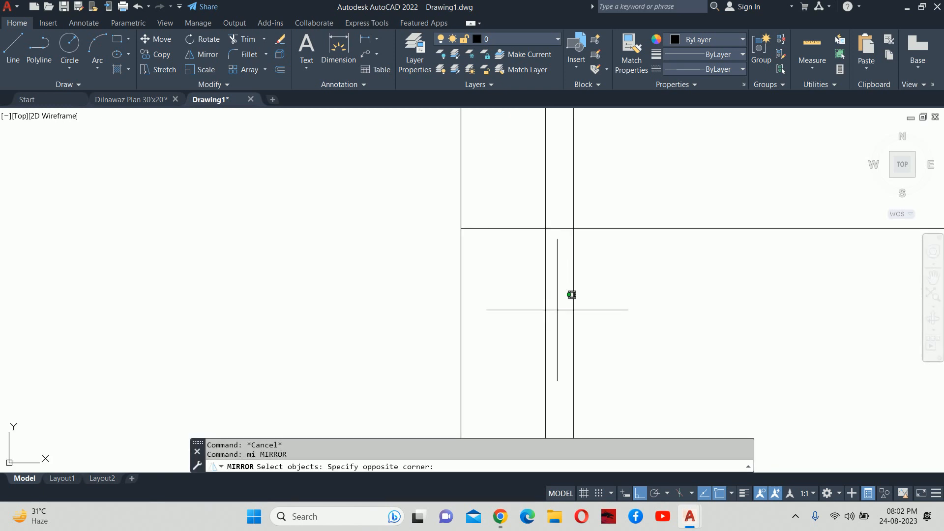
left_click(420, 266)
key("Return")
left_click(573, 228)
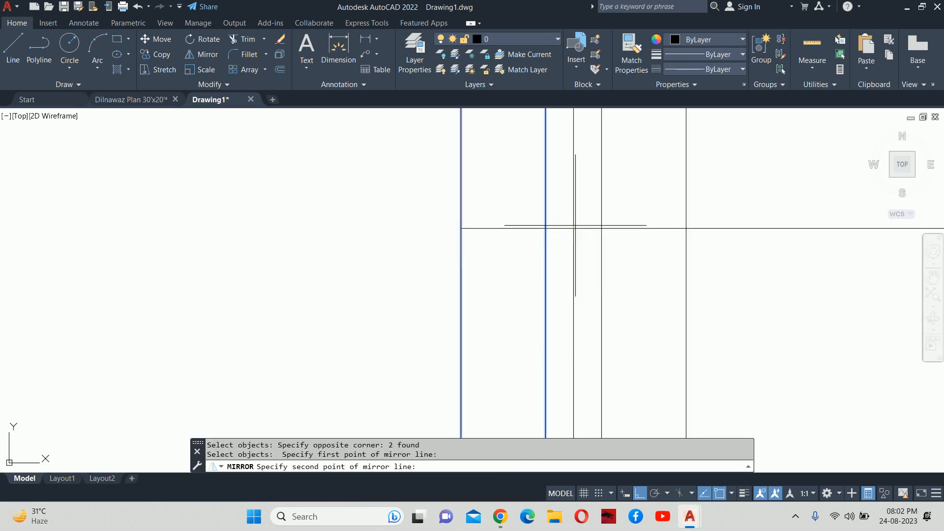
left_click(573, 175)
key("Return")
- Trim off the part of the horizontal line that extends right of the rightmost construction line
type("tr")
key("Return")
key("Return")
left_click(710, 230)
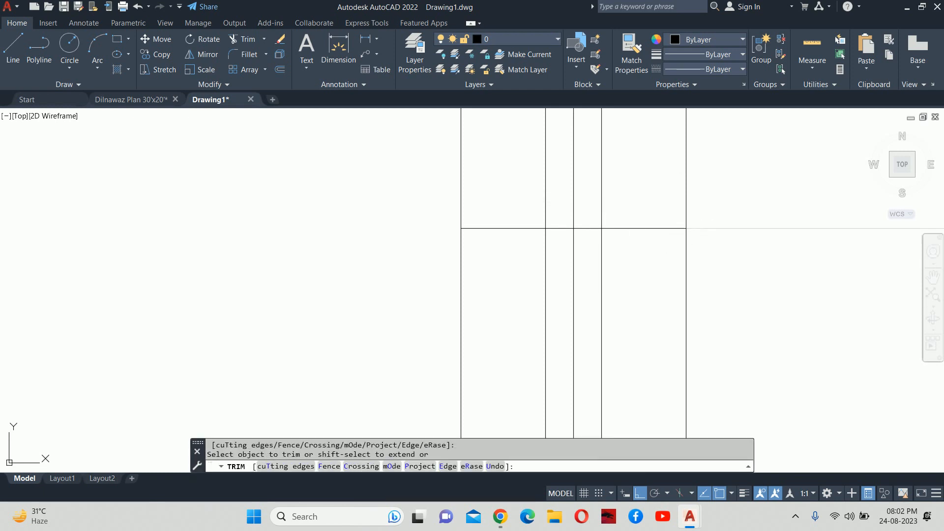
key("Escape")
key("Escape")
- Try to stretch the horizontal line's right end outward by 36
left_click(658, 233)
middle_click_drag(650, 241, 554, 264)
left_click(589, 250)
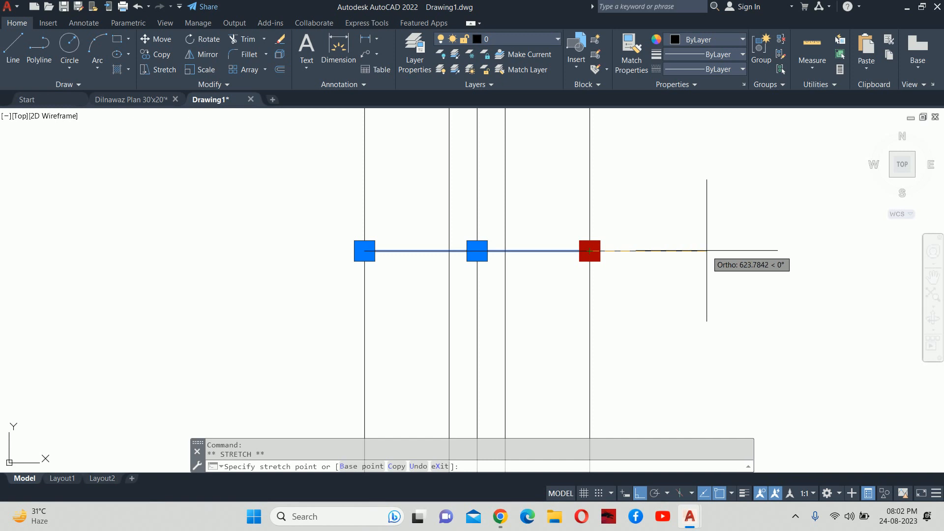
type("36")
key("Return")
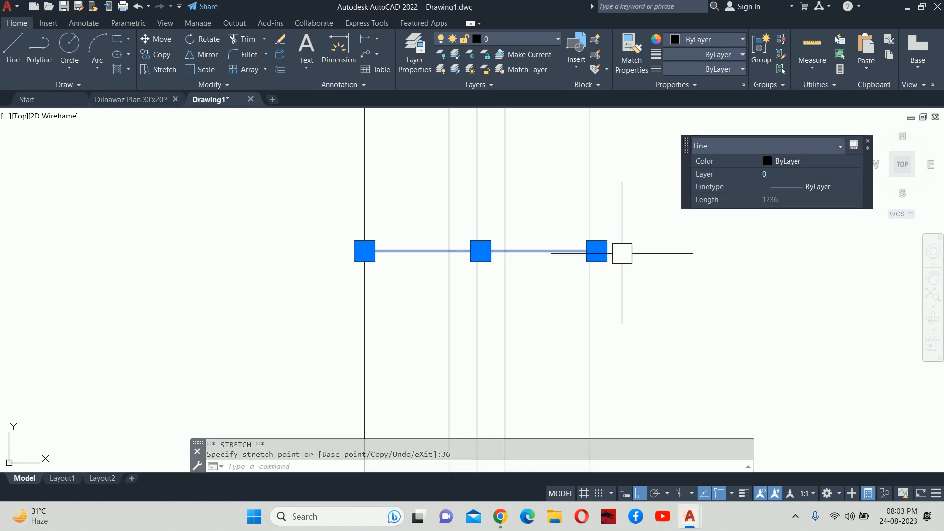
key("ctrl+z")
left_click(587, 252)
key("Escape")
- Stretch the horizontal line's right end outward by 1000 and pull it back by 250
left_click(573, 253)
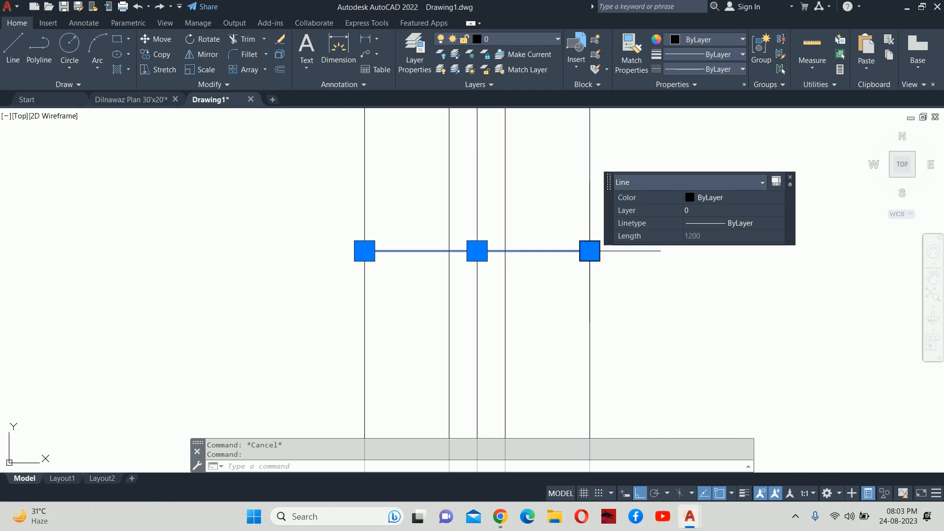
left_click(589, 250)
type("100")
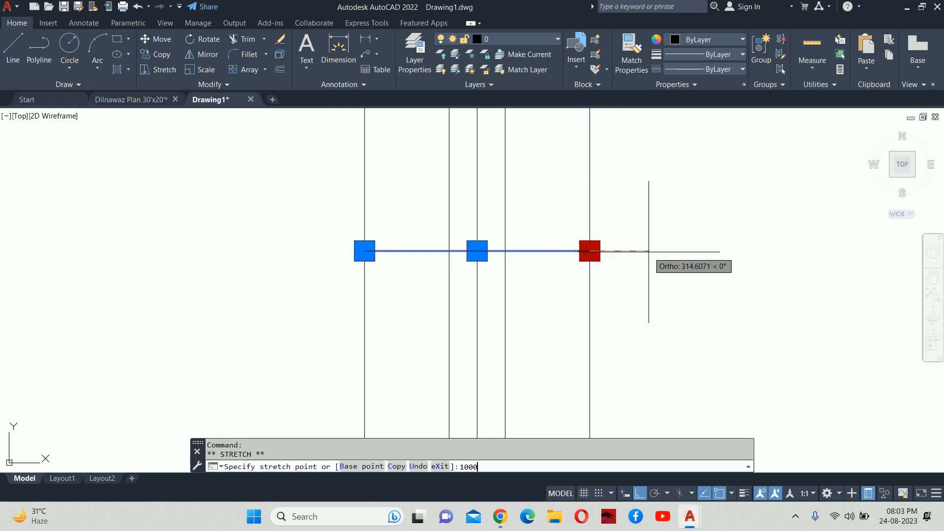
type("0")
key("Return")
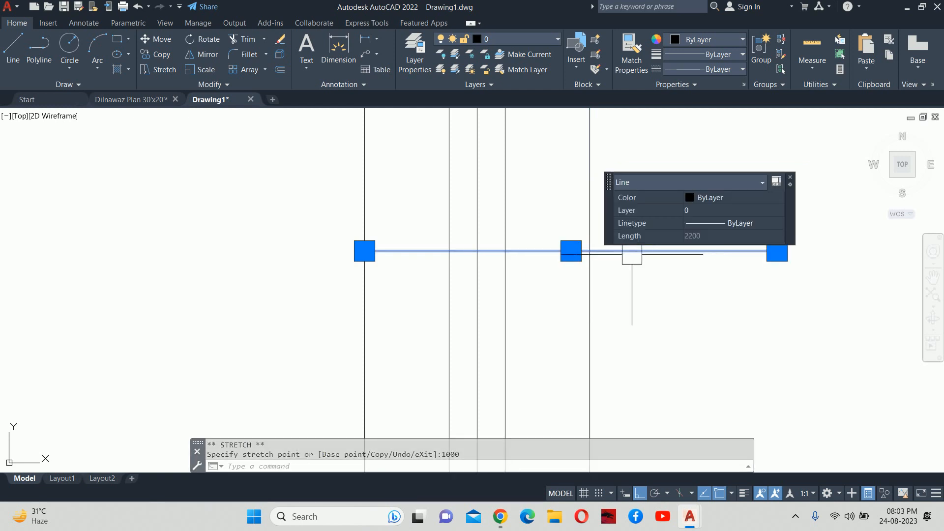
left_click(777, 252)
type("250")
key("Return")
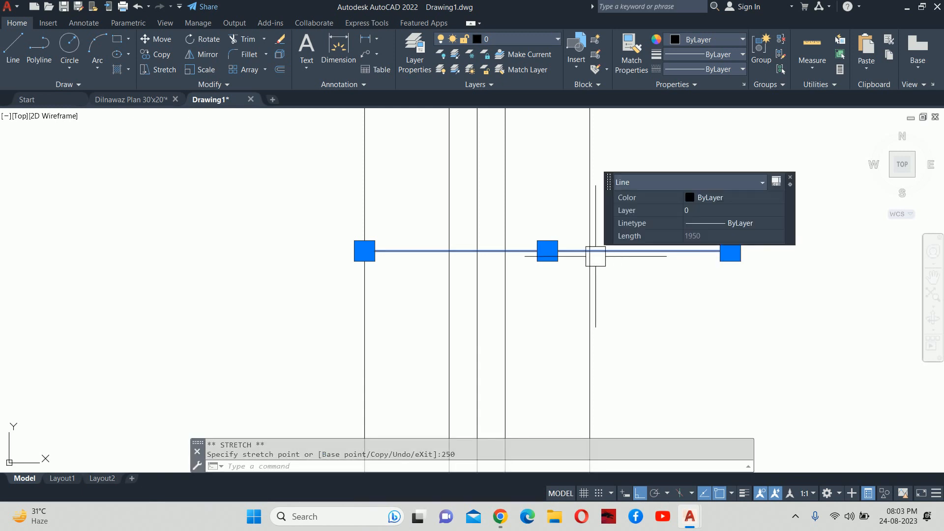
- Stretch the horizontal line's left end outward by 750, beyond the leftmost construction line
left_click(365, 251)
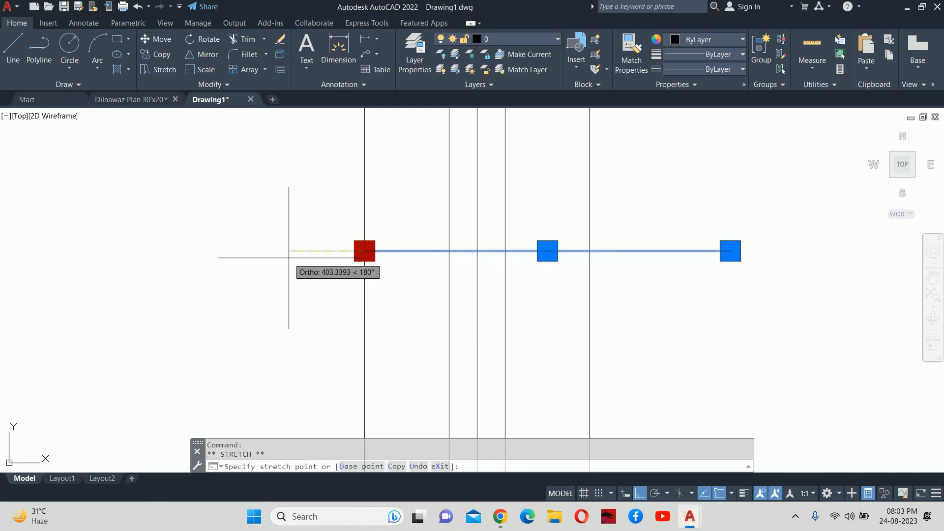
type("750")
key("Return")
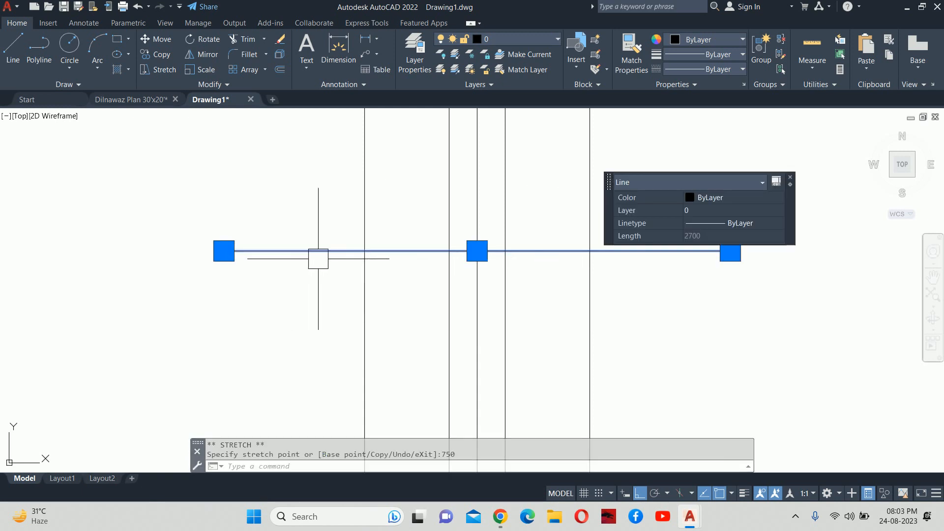
key("Escape")
scroll(352, 262, "down", 2)
key("Escape")
scroll(349, 263, "down", 2)
middle_click_drag(386, 272, 393, 266)
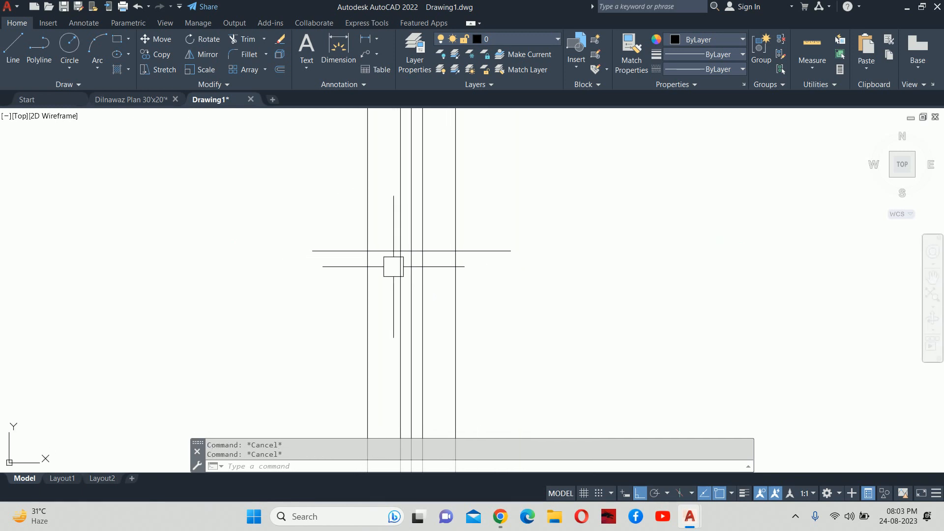
- Draw a 100 long horizontal line just below the left end of the long horizontal line
scroll(346, 262, "up", 2)
type("l")
key("Return")
scroll(293, 265, "up", 2)
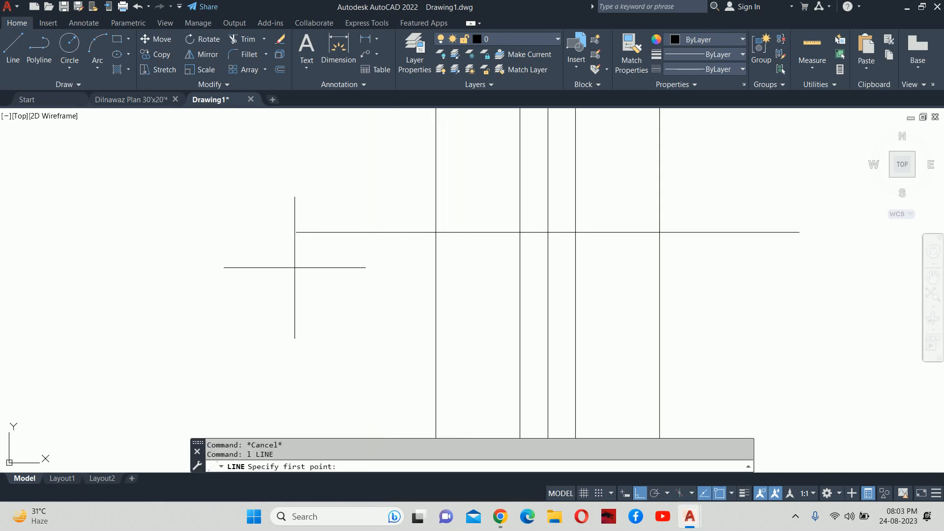
left_click(297, 268)
type("100")
key("Return")
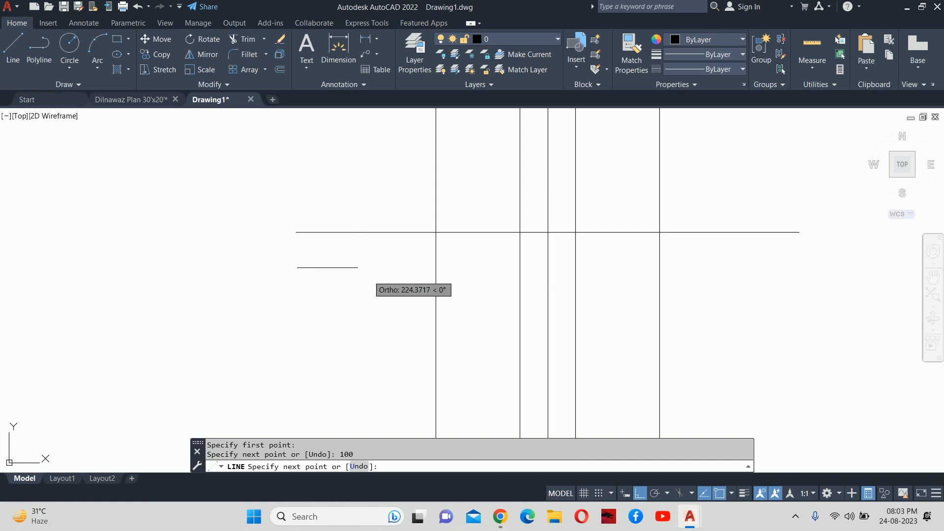
key("Escape")
- Draw a 150 long horizontal line between the 100 long line and the long horizontal line
scroll(303, 279, "up", 2)
key("Return")
left_click(282, 243)
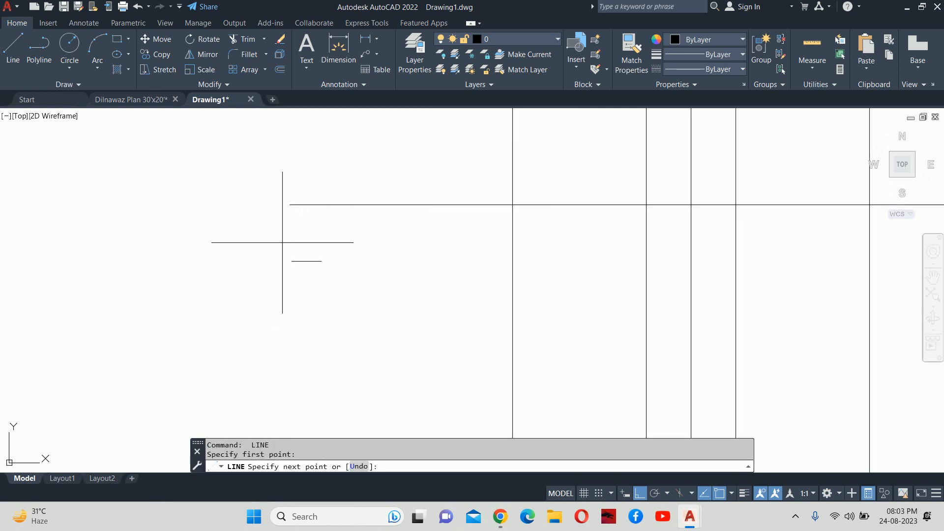
type("150")
key("Return")
key("Escape")
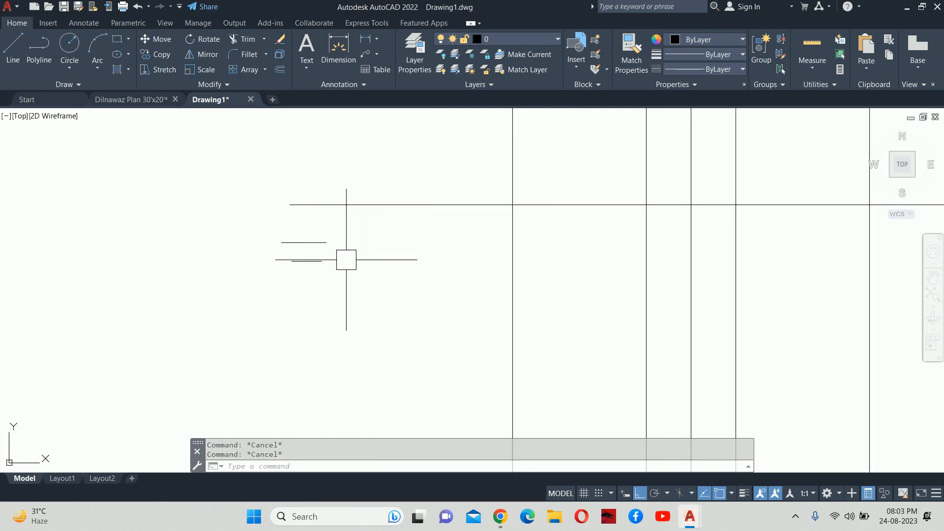
scroll(315, 246, "up", 2)
key("Return")
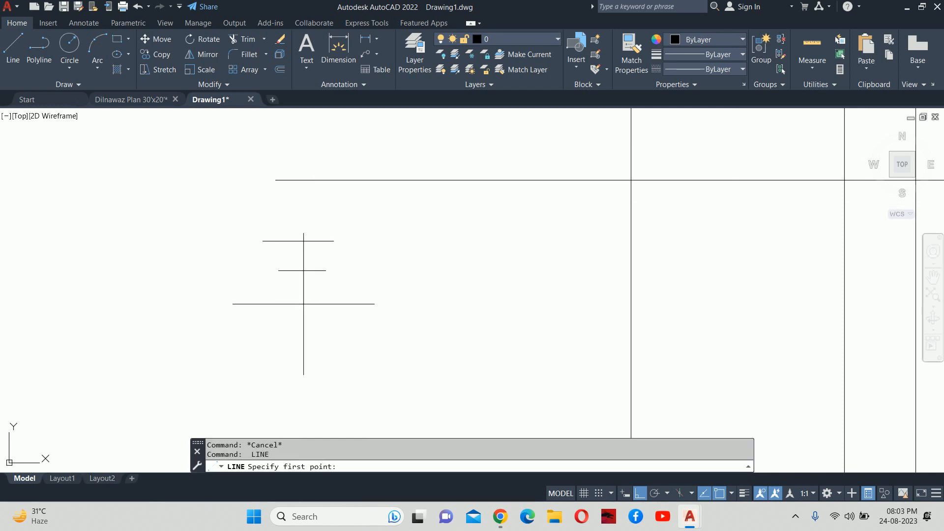
key("Escape")
key("Escape")
- Move the 100 long line by its midpoint onto the midpoint of the 150 long line
type("m")
key("Return")
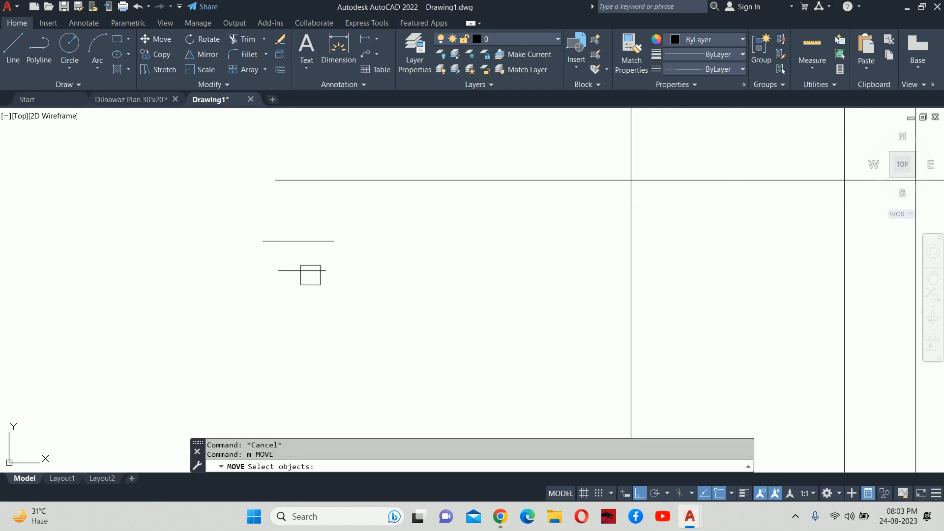
left_click(303, 271)
key("Return")
left_click(302, 270)
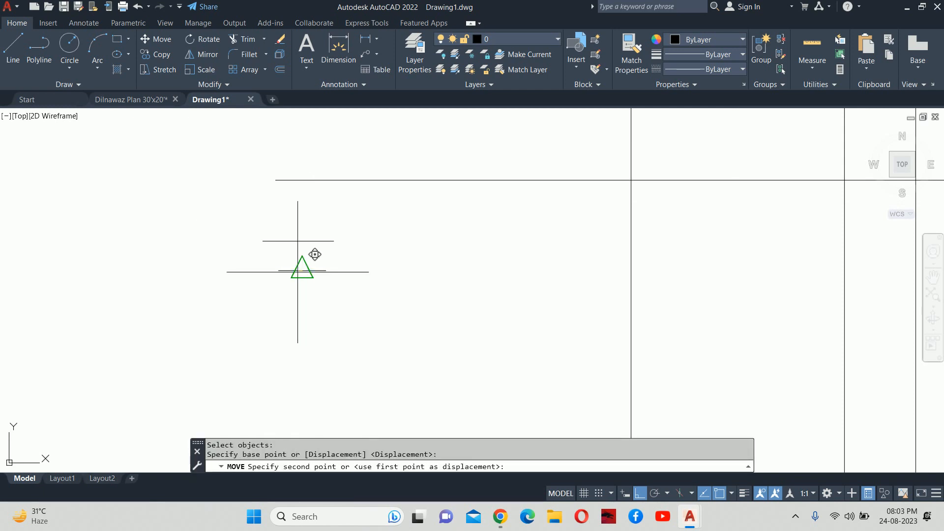
left_click(298, 241)
key("Return")
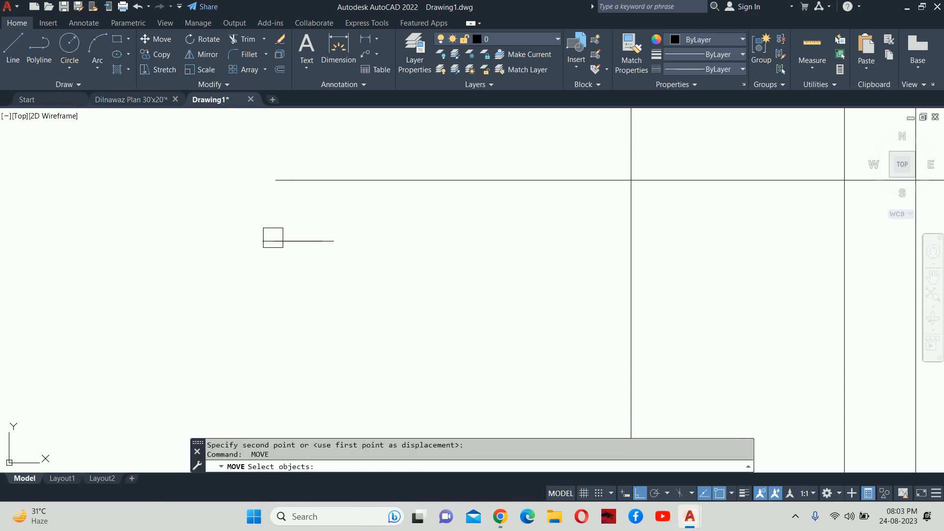
left_click(356, 268)
key("Return")
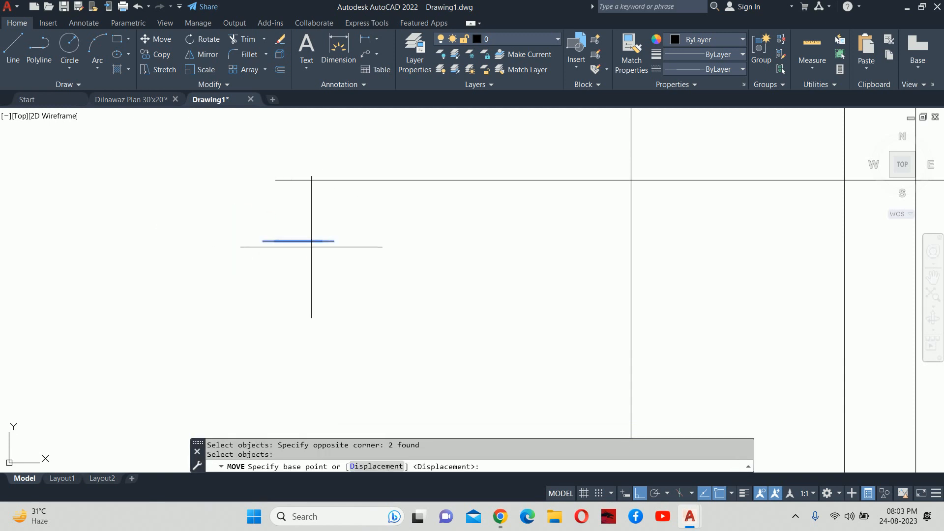
left_click(262, 241)
key("Escape")
- Move both short lines from the 150 long line's left endpoint to the left endpoint of the long horizontal line
key("Return")
left_click(359, 259)
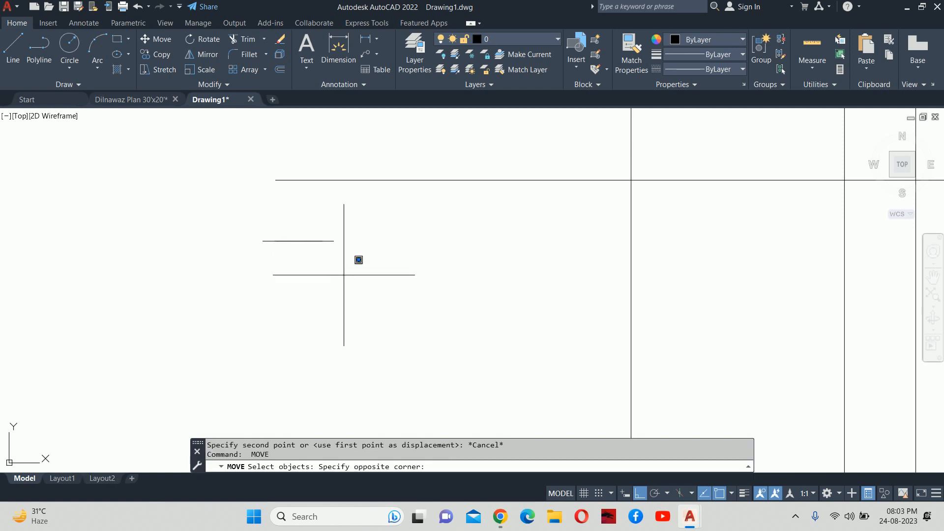
left_click(256, 220)
key("Return")
left_click(262, 241)
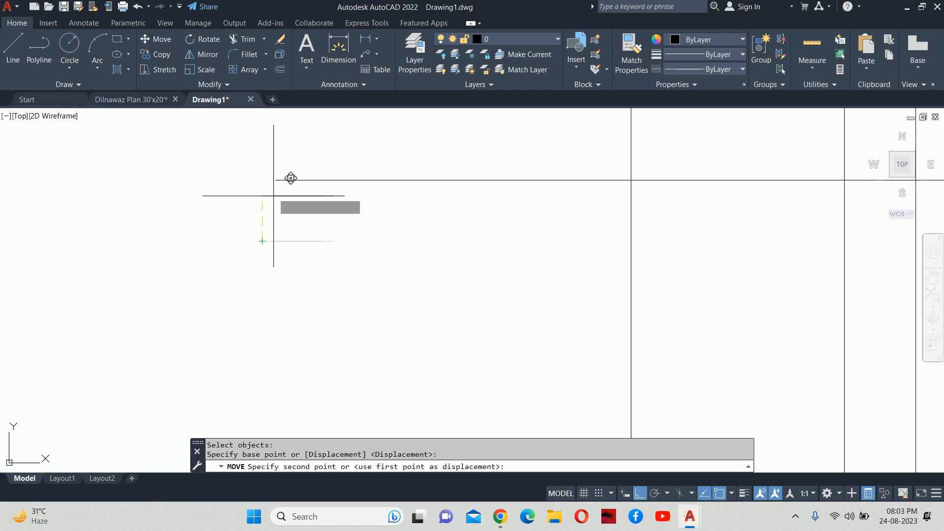
left_click(275, 180)
- Move both short lines straight down 25 from the long horizontal line
key("Return")
left_click(243, 164)
left_click(352, 217)
key("Return")
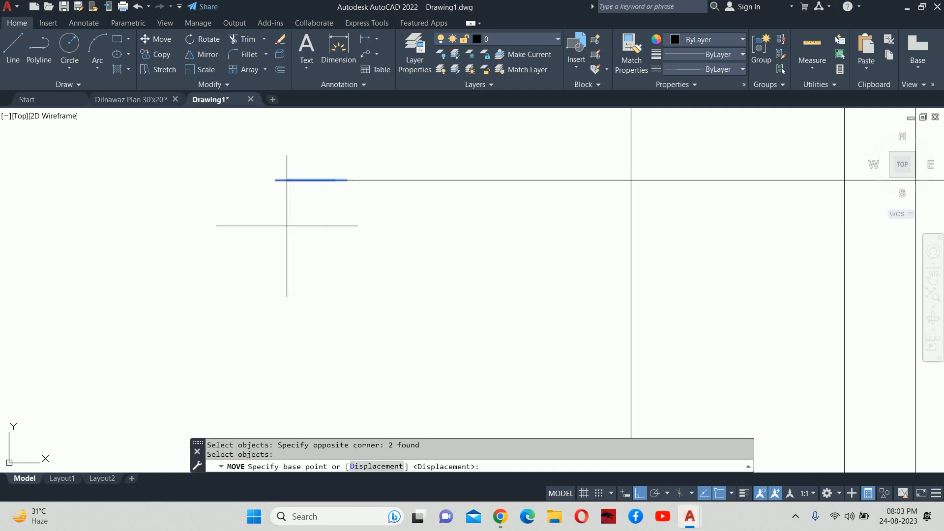
left_click(229, 224)
type("2")
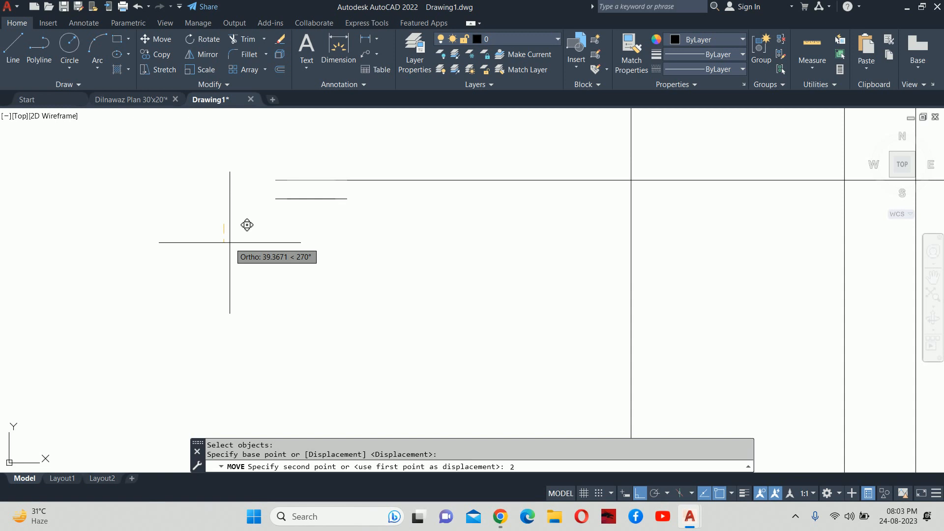
type("5")
key("Return")
key("Escape")
- Move only the 100 long line a further 25 straight down, below the 150 long line
key("Return")
scroll(296, 193, "up", 4)
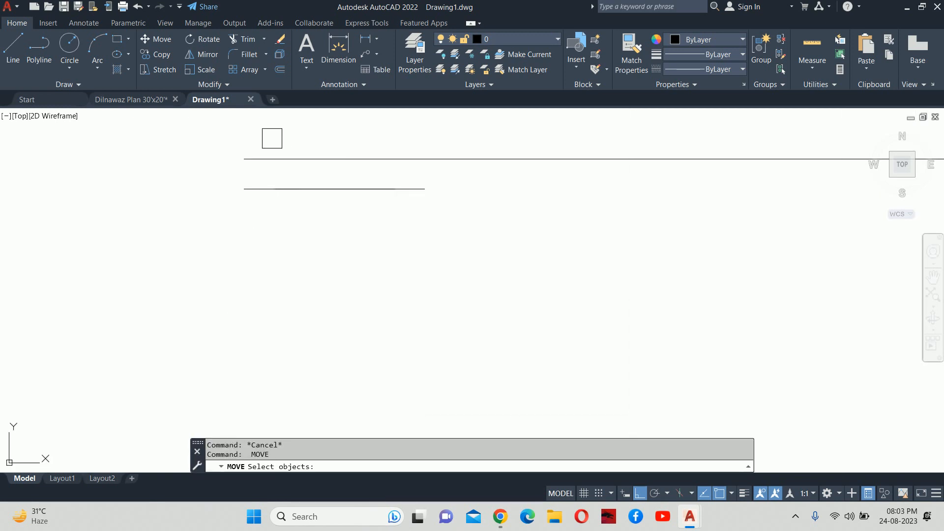
left_click(411, 259)
key("Return")
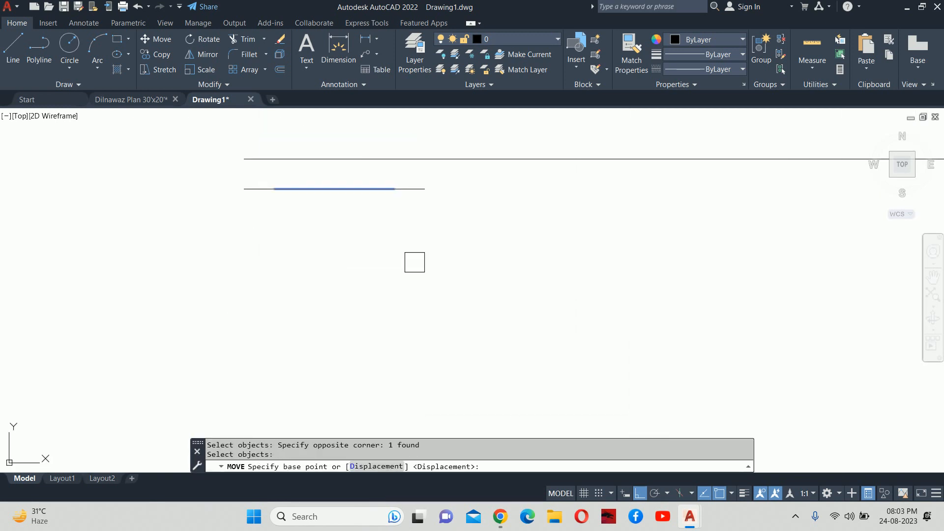
left_click(432, 238)
type("25")
key("Return")
key("Escape")
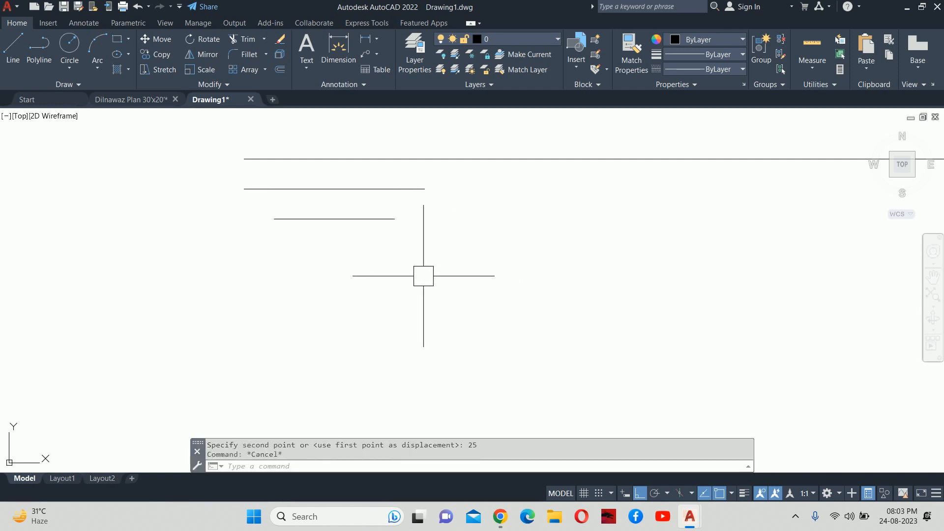
key("Escape")
- Copy the 100 long line 25 straight down to add a third short line
scroll(432, 268, "down", 2)
type("c")
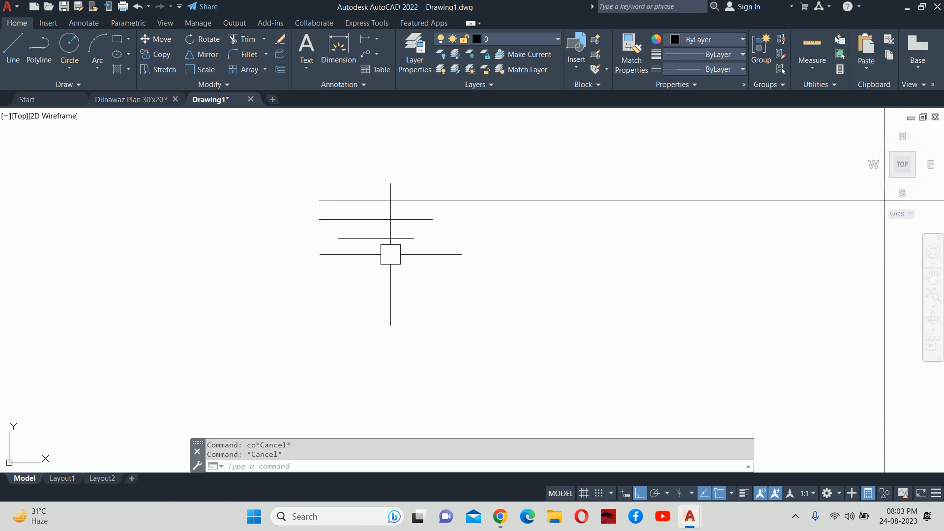
type("co")
key("Return")
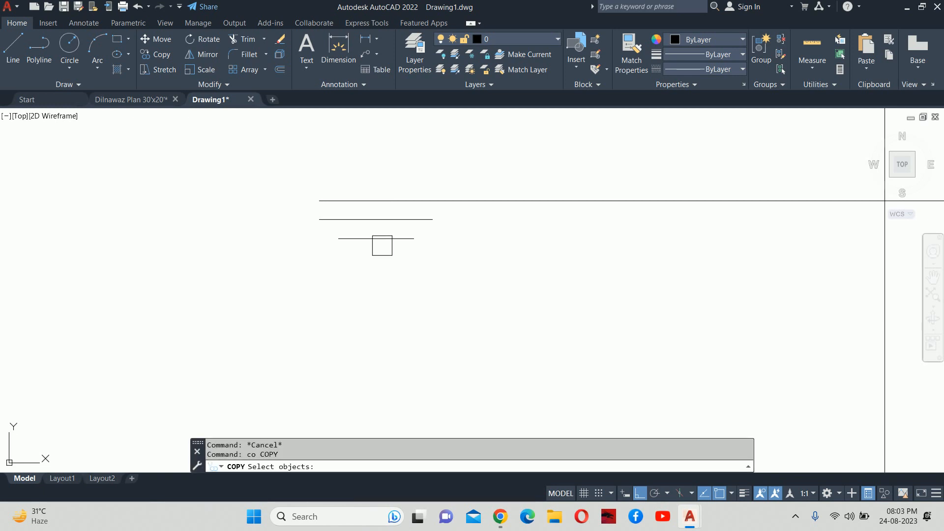
left_click(384, 244)
key("Return")
left_click(444, 254)
type("2")
key("Return")
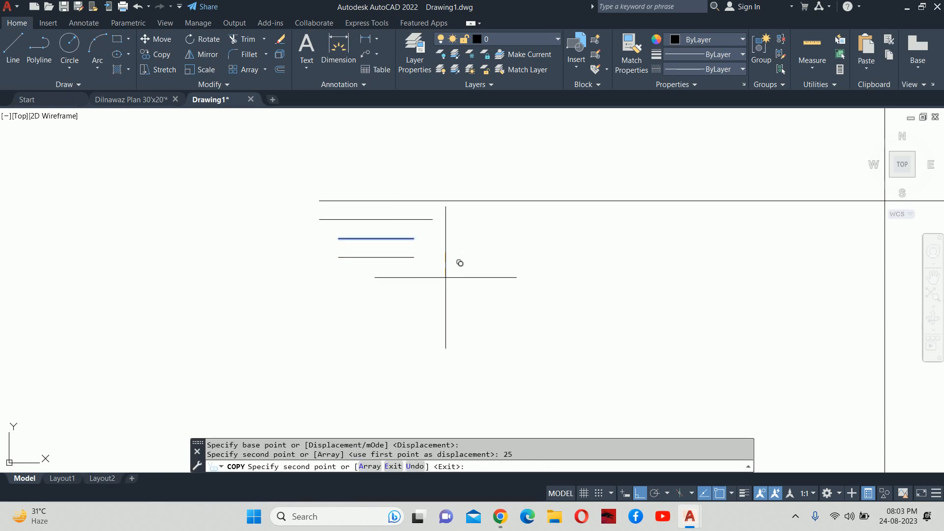
key("Escape")
key("Escape")
scroll(421, 263, "up", 4)
type("s")
key("Return")
left_click(470, 251)
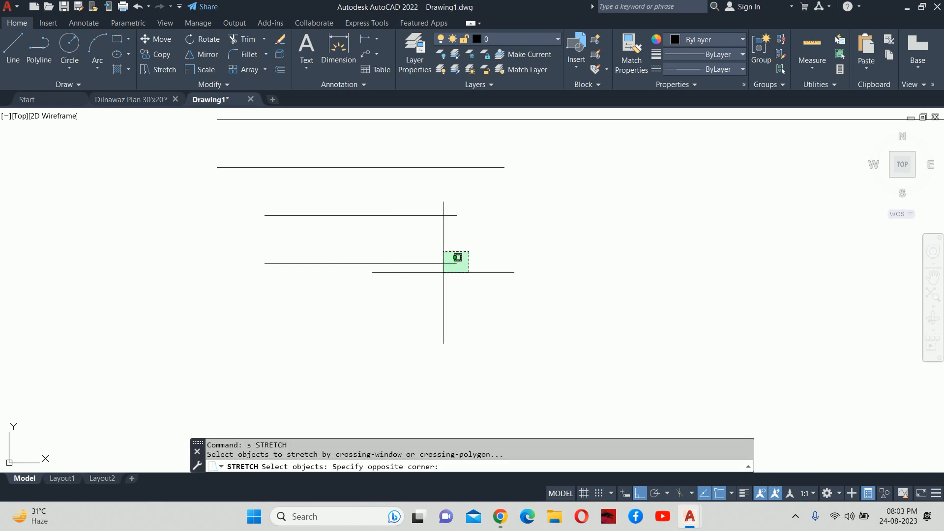
left_click(443, 273)
key("Return")
left_click(431, 301)
key("Escape")
key("Escape")
type("dli")
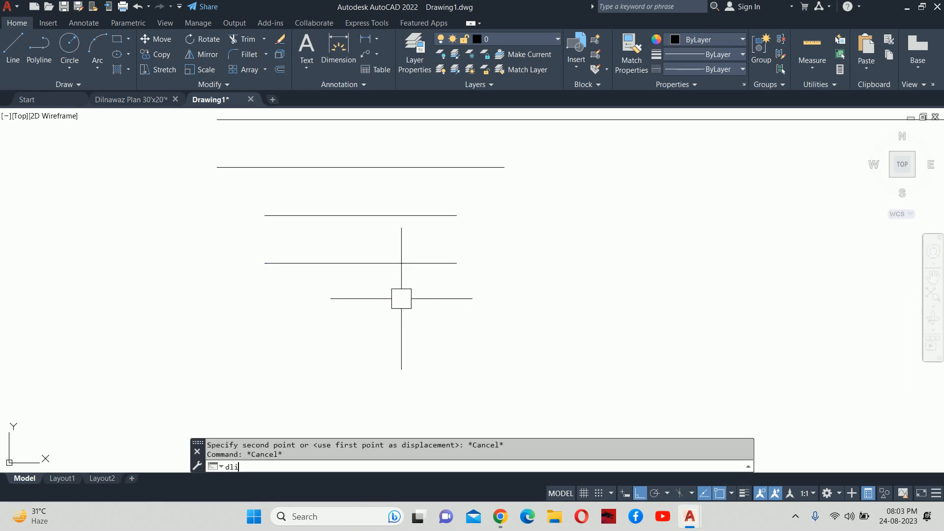
key("Return")
key("Return")
left_click(381, 263)
scroll(384, 288, "down", 6)
key("Escape")
key("Escape")
key("Escape")
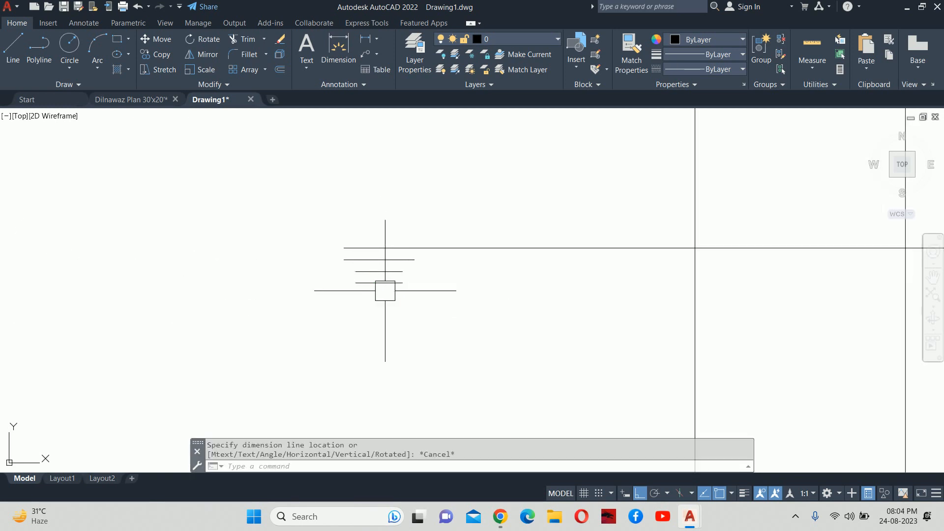
- Stretch the right end of the lowest short line inward by 25
scroll(392, 281, "up", 6)
type("s")
key("Return")
scroll(418, 271, "up", 2)
left_click(456, 273)
left_click(415, 352)
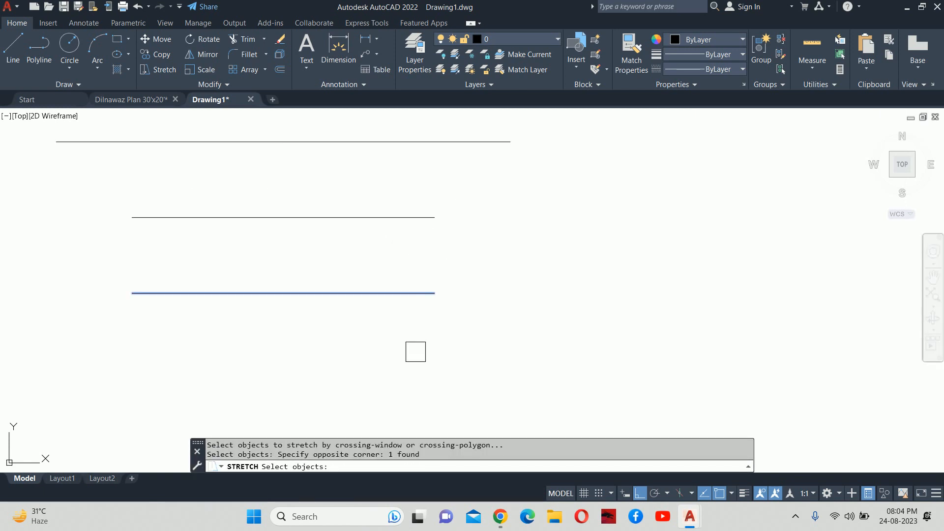
key("Return")
left_click(416, 352)
type("25")
key("Return")
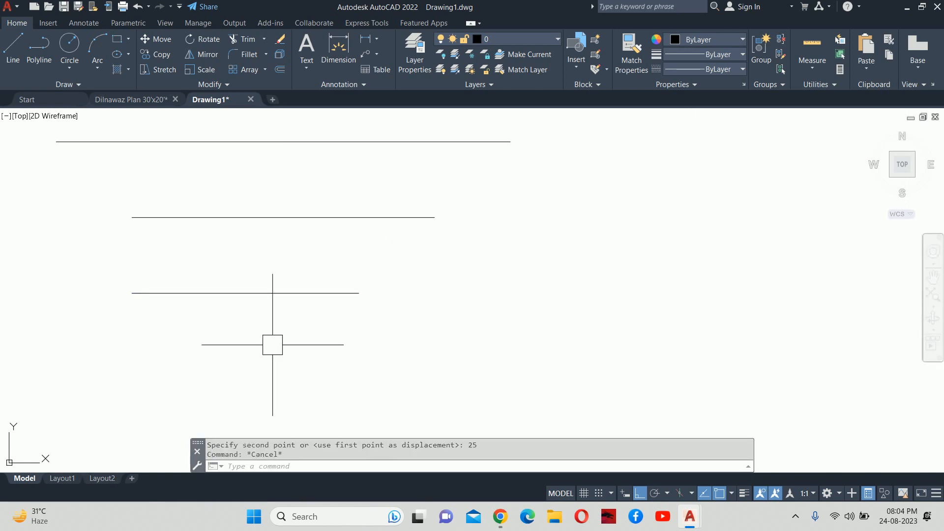
- Stretch the left end of the lowest short line inward by 25
key("Return")
left_click(203, 331)
left_click(116, 286)
key("Return")
left_click(114, 340)
type("25")
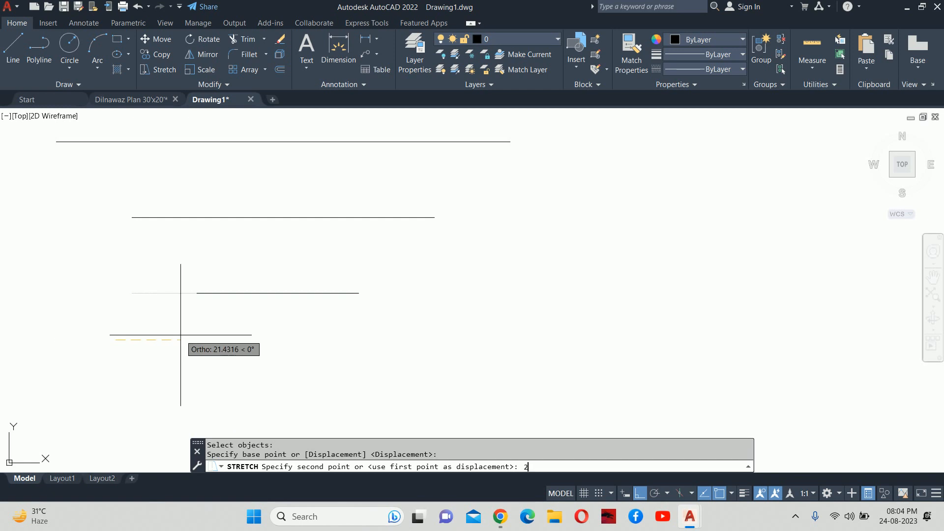
key("Return")
key("Escape")
scroll(349, 310, "down", 5)
key("Escape")
scroll(353, 313, "down", 2)
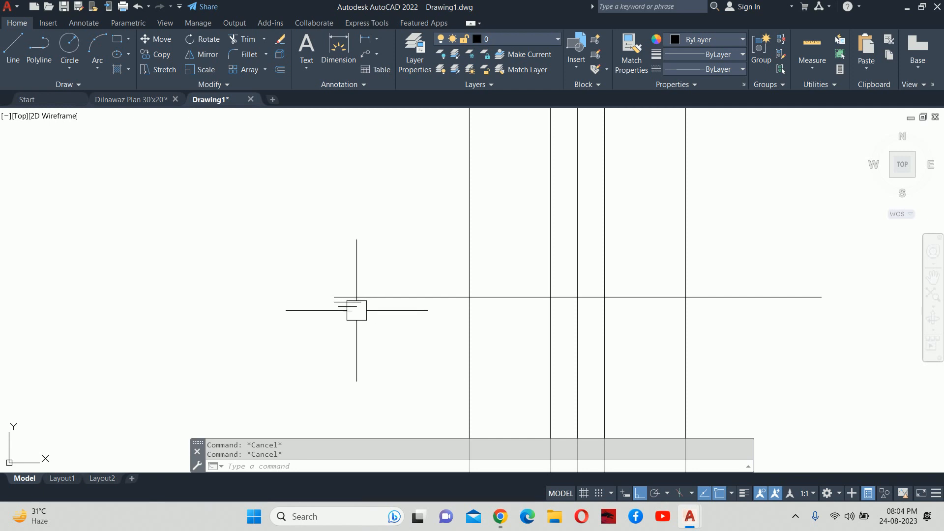
- Delete the three short lines beneath the left end of the long horizontal ground line
left_click(267, 261)
left_click(373, 358)
key("Delete")
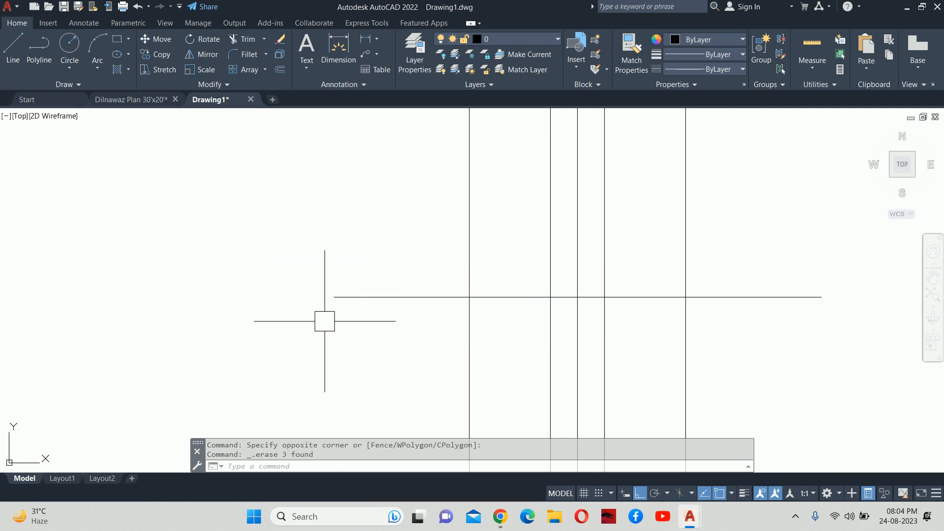
- Draw a line 100 long at -45° from a point on the ground line near its left end
type("l")
key("Return")
scroll(365, 304, "up", 4)
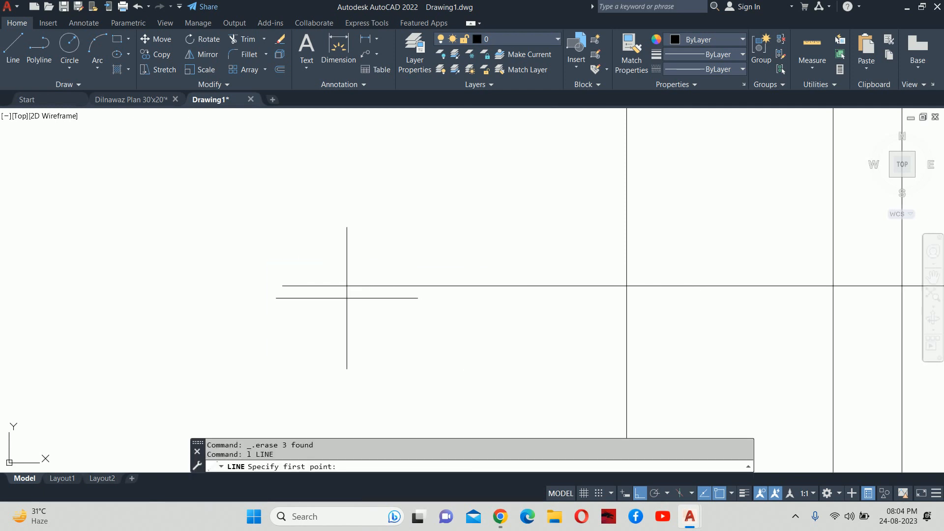
left_click(341, 285)
type("@100")
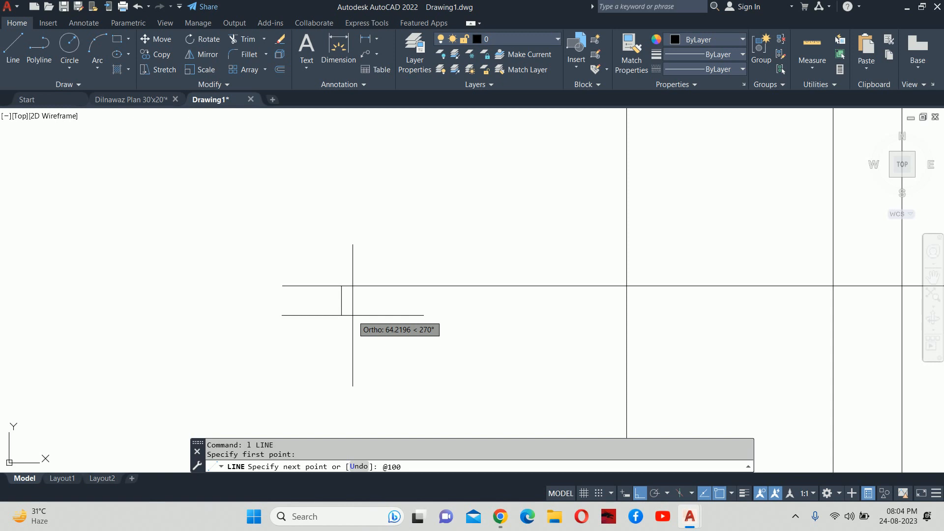
type("<-45")
key("Return")
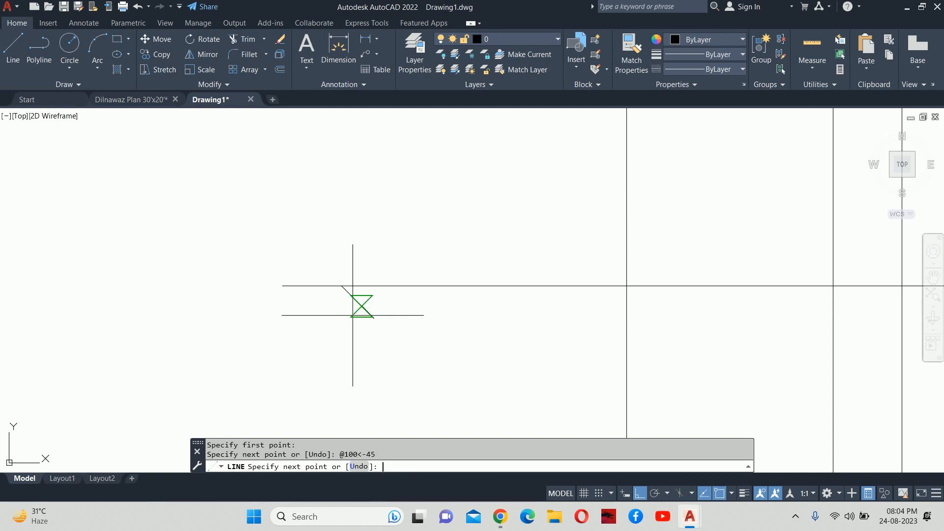
key("Escape")
- Mirror the 45° line about a vertical axis through its upper endpoint, keeping the original
type("mi")
key("Return")
left_click(401, 345)
left_click(335, 293)
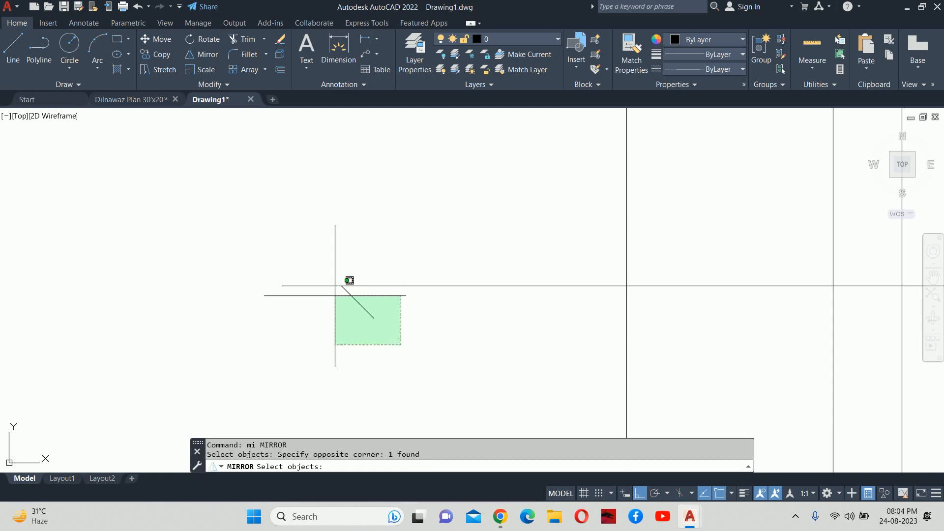
key("Return")
left_click(341, 286)
left_click(328, 220)
key("Return")
key("Escape")
key("Escape")
scroll(355, 288, "up", 2)
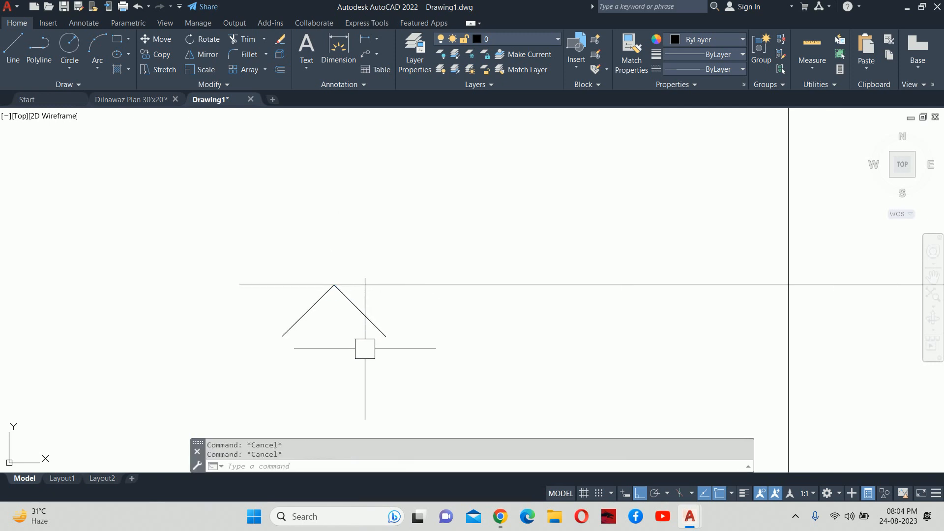
- Shorten the mirrored line to half its length by moving its lower endpoint to its midpoint
left_click(295, 323)
left_click(282, 336)
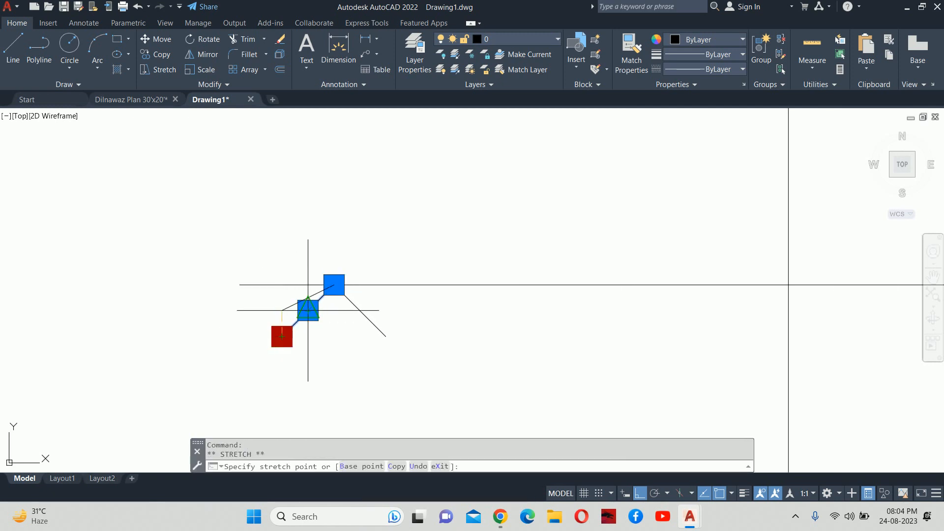
left_click(308, 310)
key("Escape")
key("Escape")
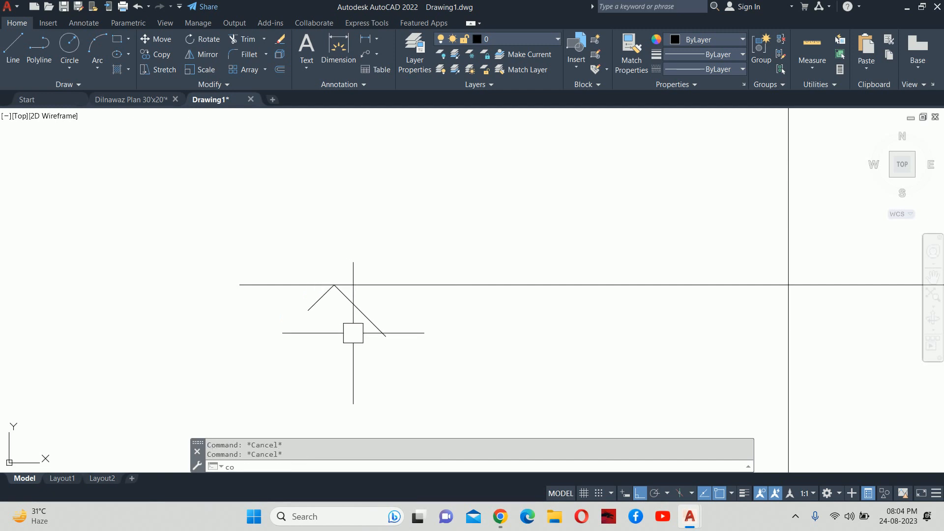
- Copy the pair of inclined lines twice to the left along the ground line, spaced 40 apart
type("co")
key("Return")
left_click(427, 383)
left_click(302, 310)
key("Return")
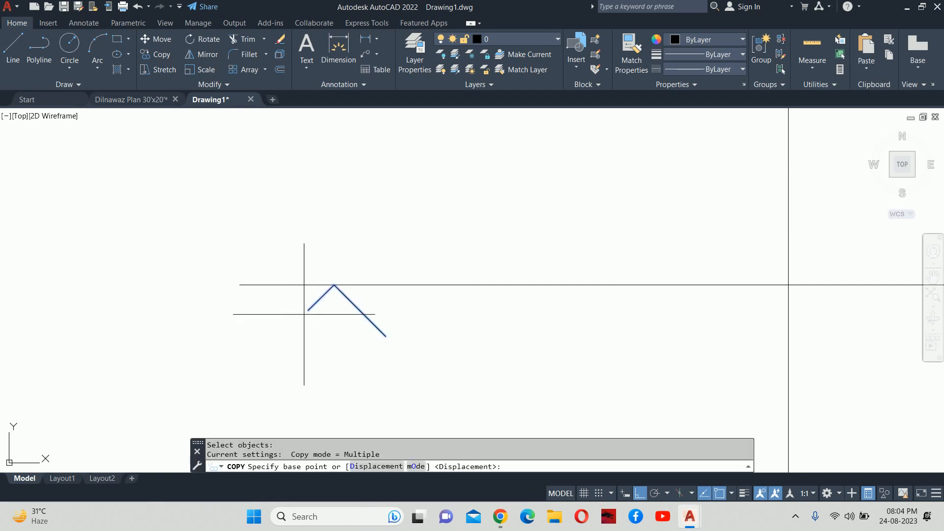
left_click(334, 326)
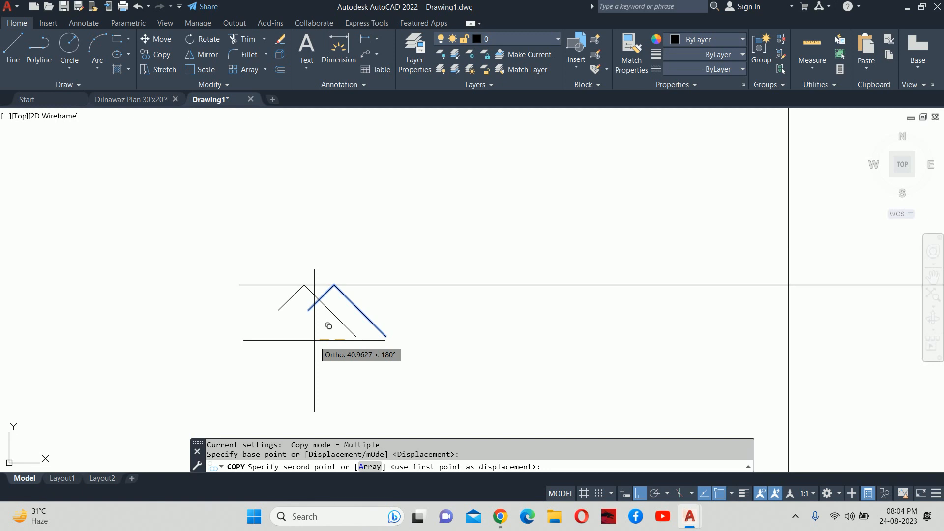
key("Return")
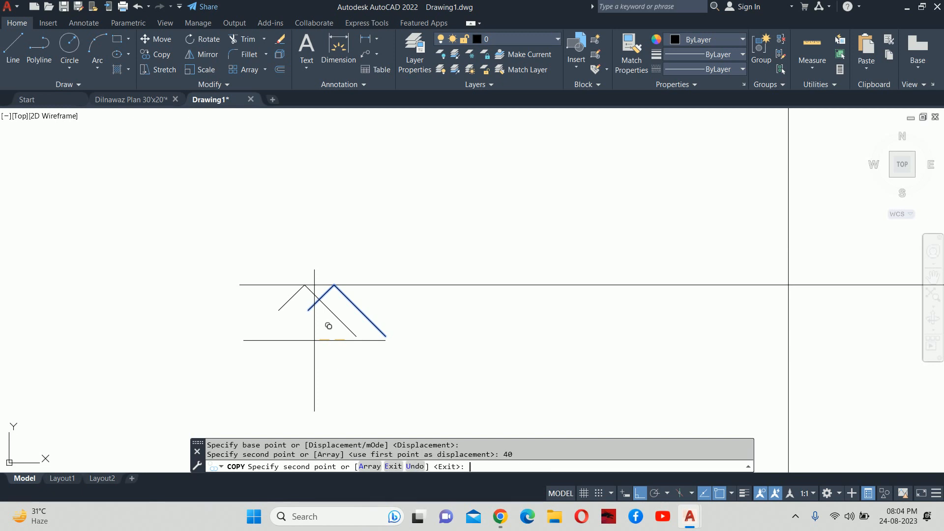
type("40")
key("Return")
key("Escape")
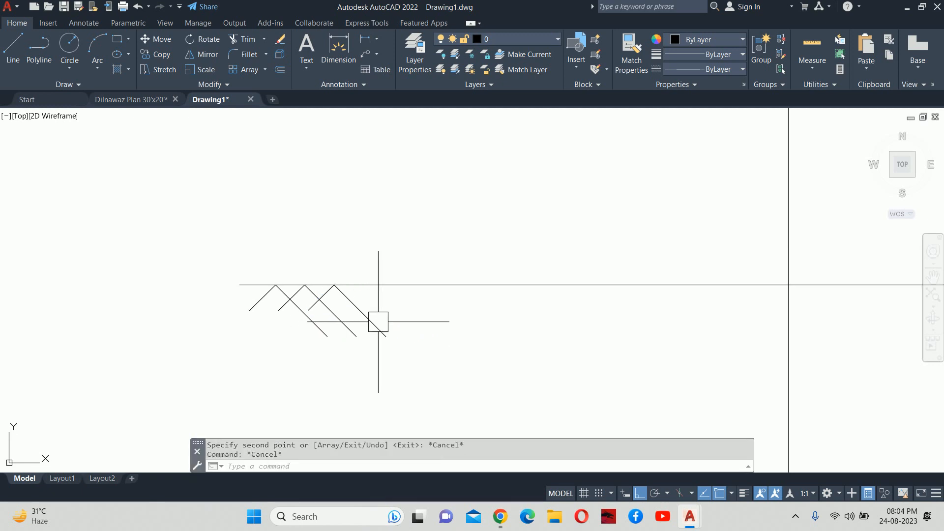
- Mirror the six inclined lines about the central vertical line to the ground line's right end, keeping the originals
scroll(375, 341, "down", 5)
scroll(374, 341, "up", 2)
type("mi")
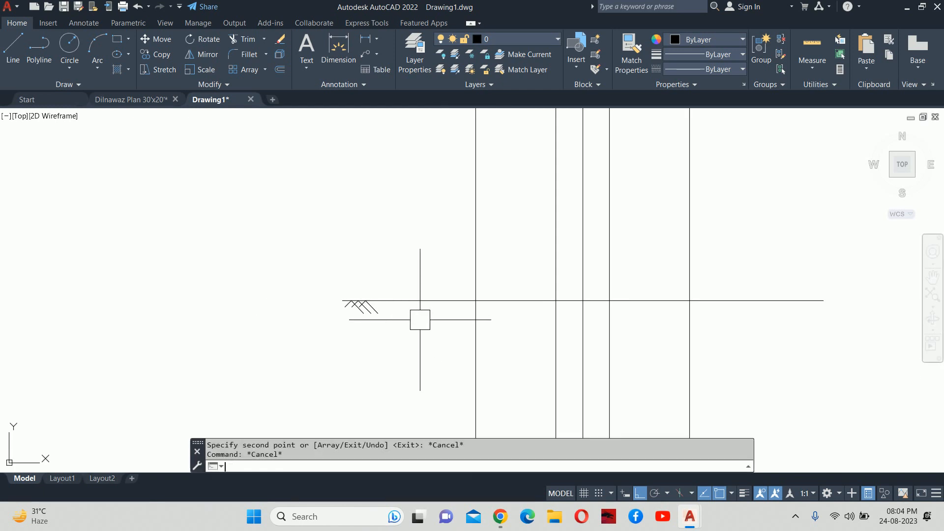
key("Return")
left_click_drag(308, 266, 388, 344)
key("Return")
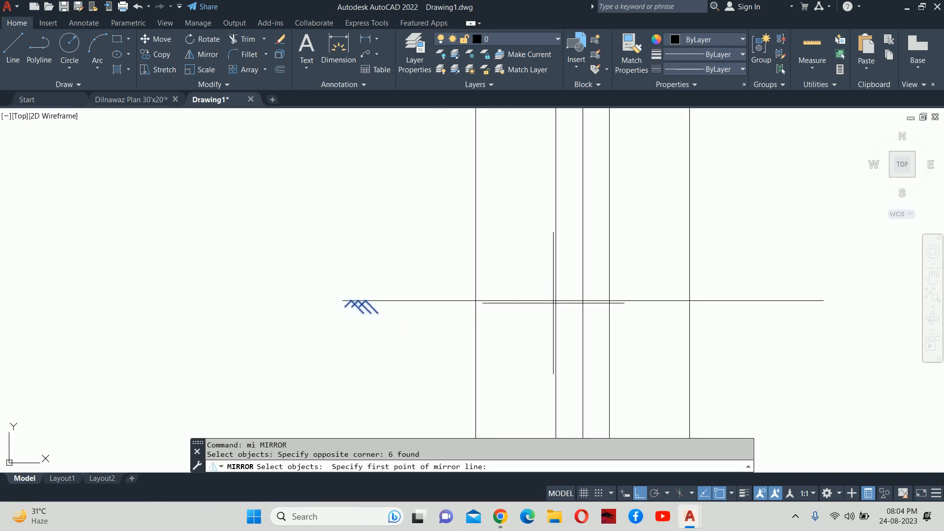
left_click(583, 300)
left_click(580, 263)
key("Return")
key("Escape")
key("Escape")
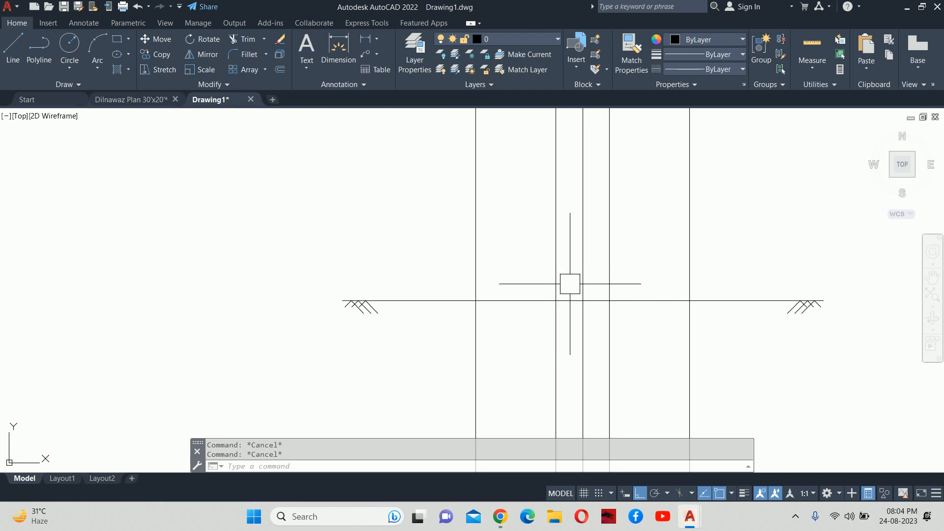
- Draw a leader with its arrow on the ground line right of the verticals, rising about 180 and running right to the ground line's end
type("le")
key("Return")
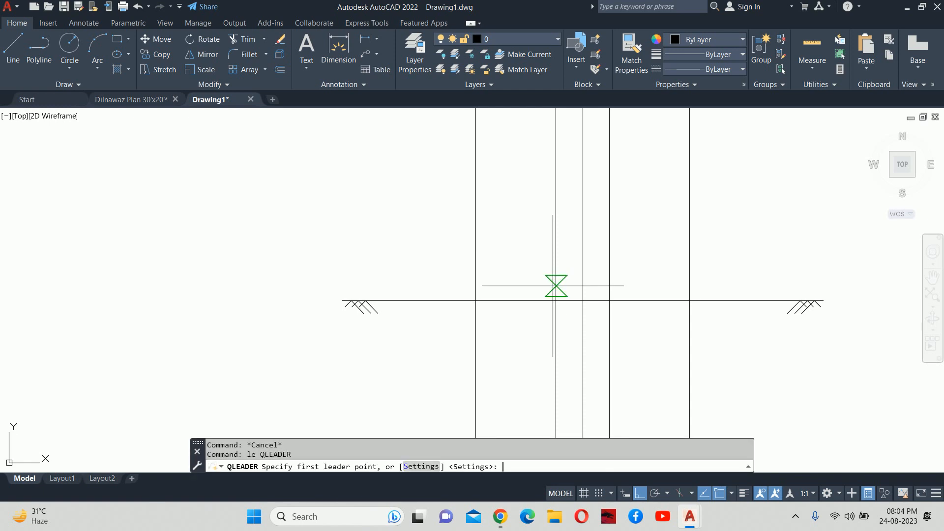
middle_click_drag(659, 303, 548, 322)
left_click(606, 321)
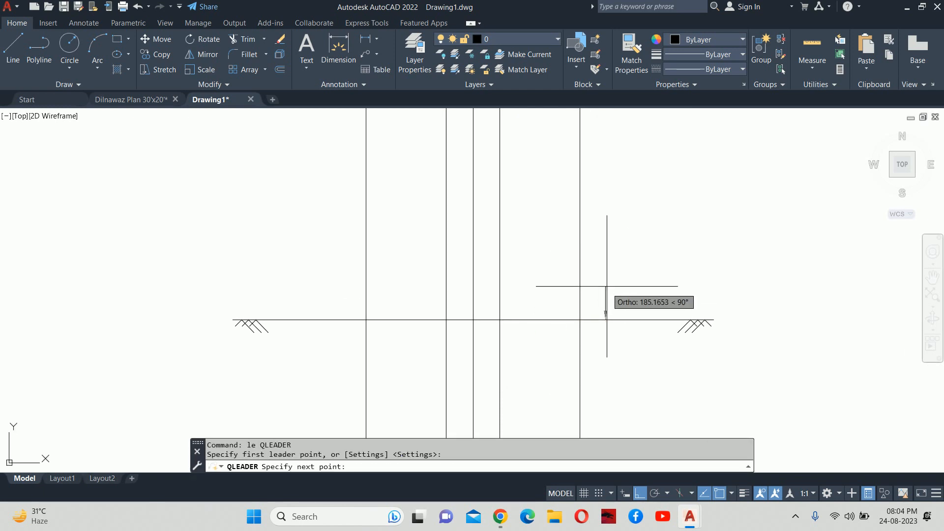
left_click(605, 288)
middle_click_drag(725, 319, 671, 321)
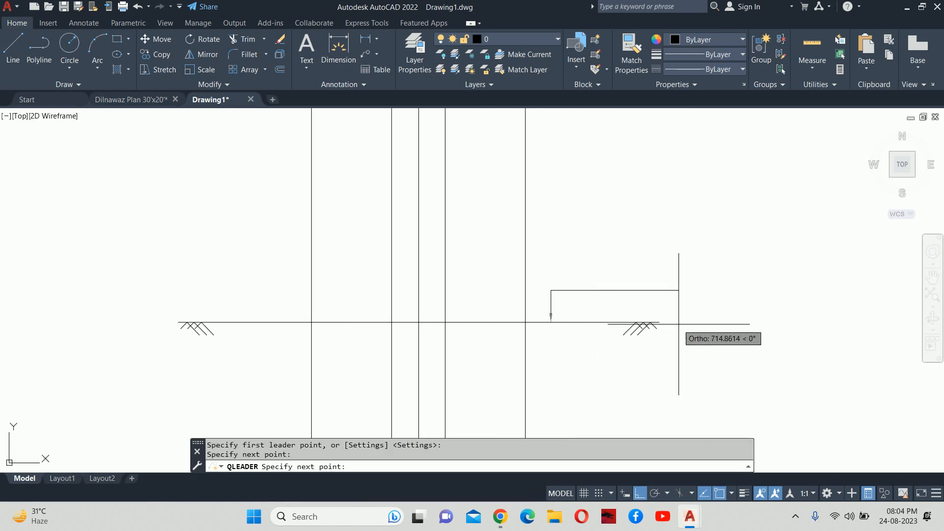
left_click(659, 308)
key("Escape")
key("Escape")
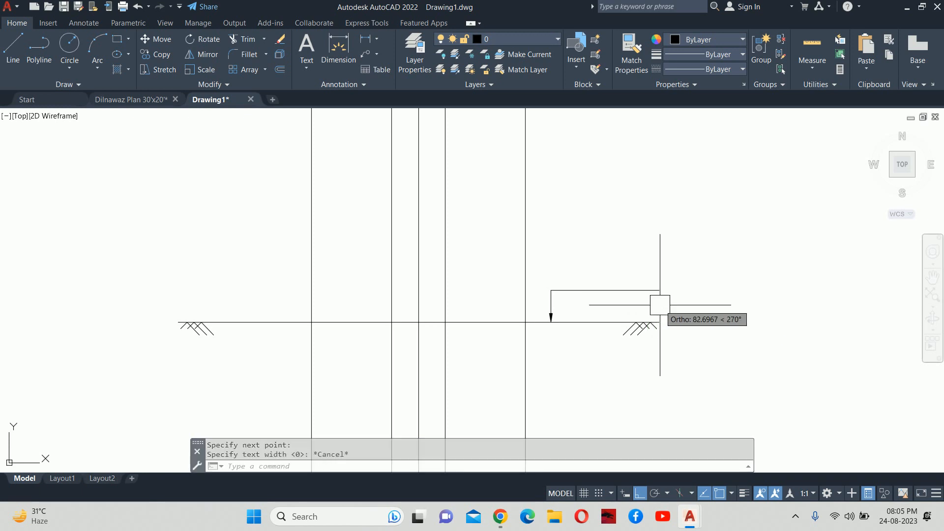
- Create a multiline text box above the leader's horizontal segment with text height 50
type("t")
key("Return")
left_click(578, 274)
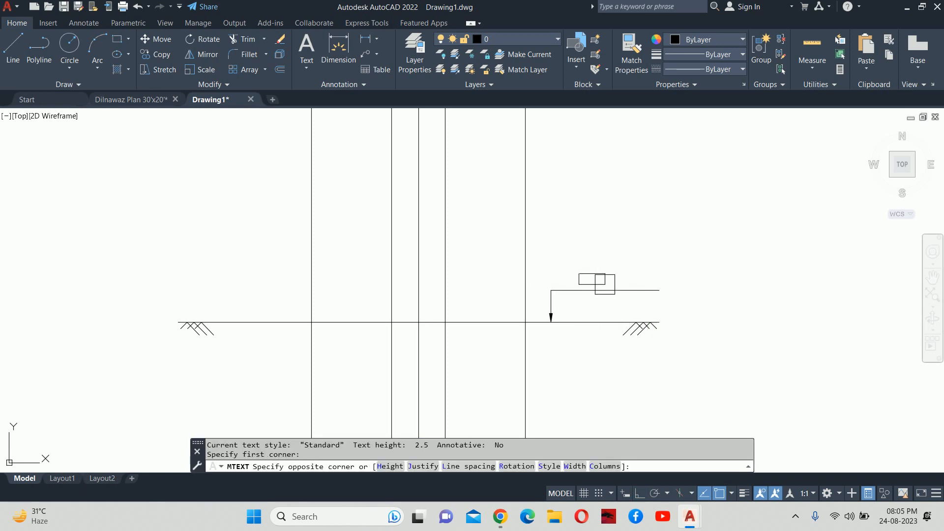
left_click(705, 315)
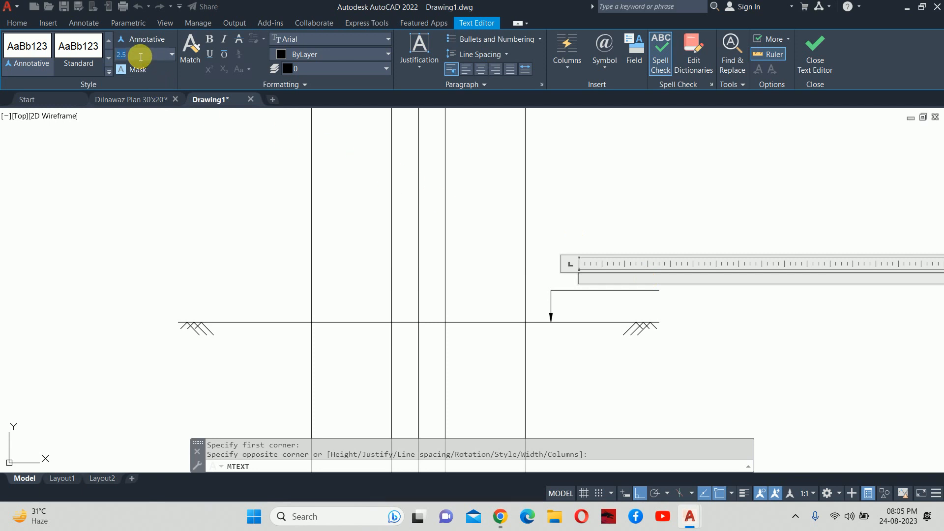
key("Return")
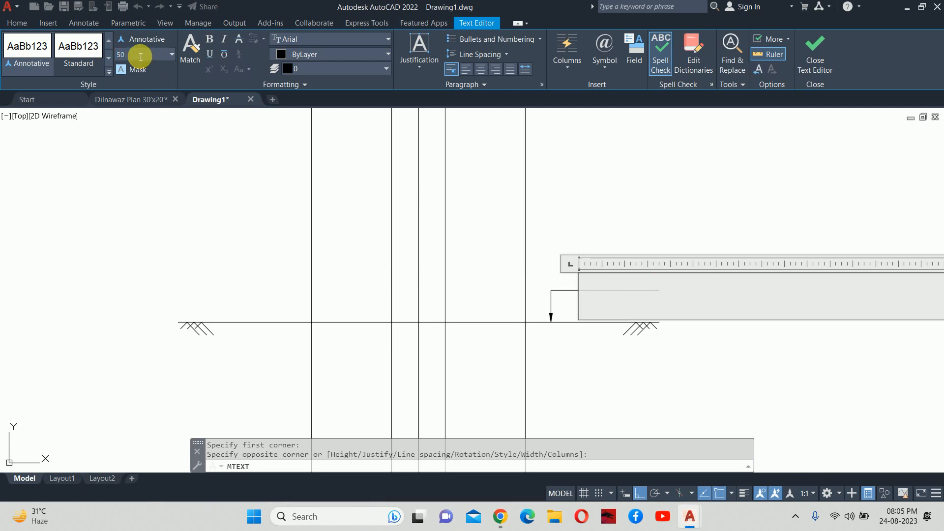
type("Road")
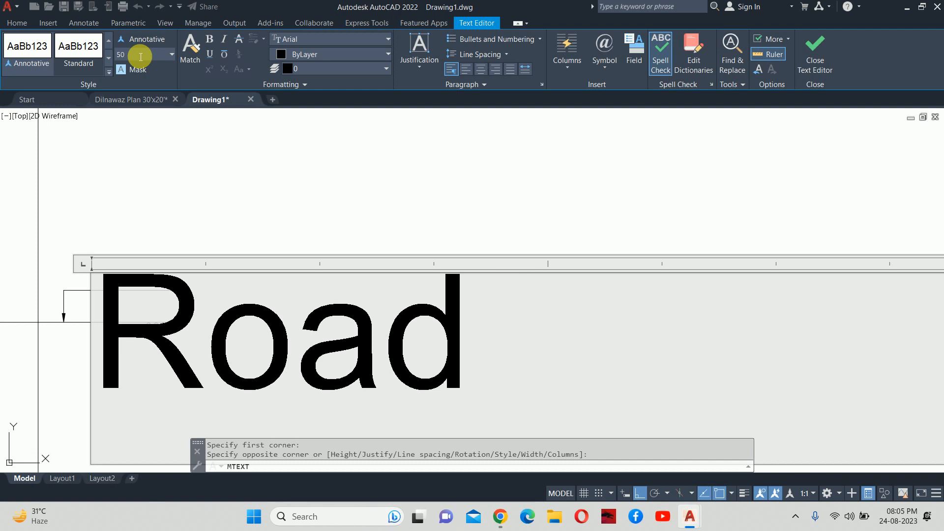
type(" L")
key("BackSpace")
key("BackSpace")
key("BackSpace")
key("BackSpace")
key("BackSpace")
key("BackSpace")
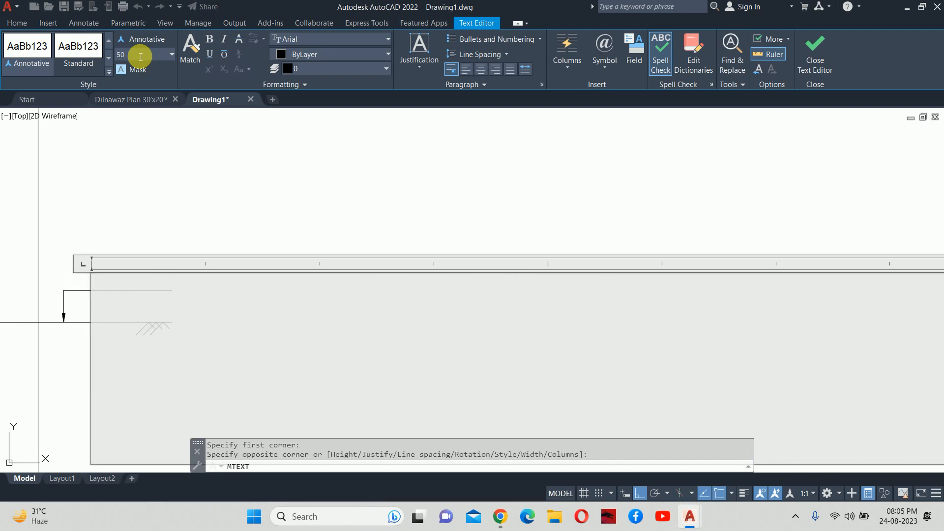
- Write "Earth Level" in the text box above the leader and finish editing the text
type("Earth")
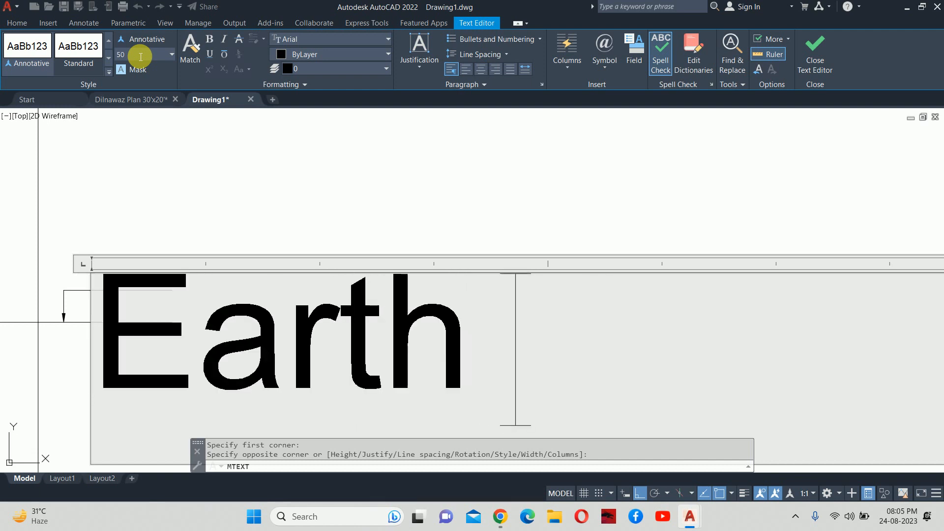
type(" Level")
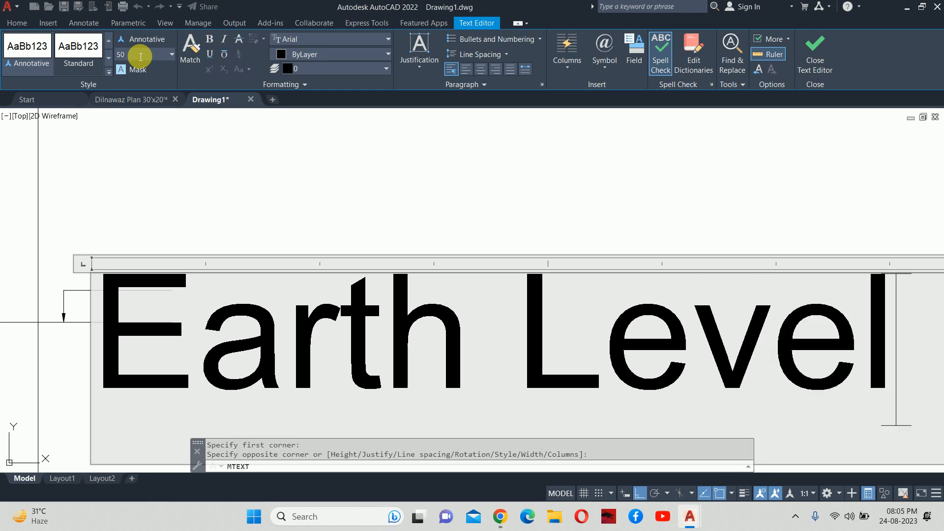
left_click(312, 191)
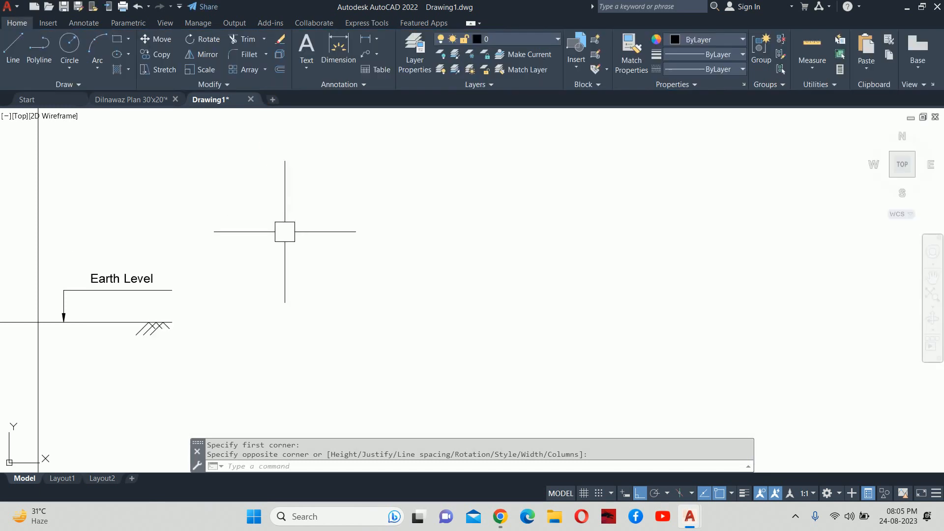
- Move the Earth Level text straight down by about 20, closer to the leader's horizontal segment
scroll(223, 258, "down", 2)
mouse_move(223, 262)
middle_mouse_down()
mouse_move(362, 272)
mouse_move(321, 286)
mouse_move(345, 266)
middle_mouse_up()
scroll(322, 283, "up", 4)
key("Escape")
key("Escape")
type("m")
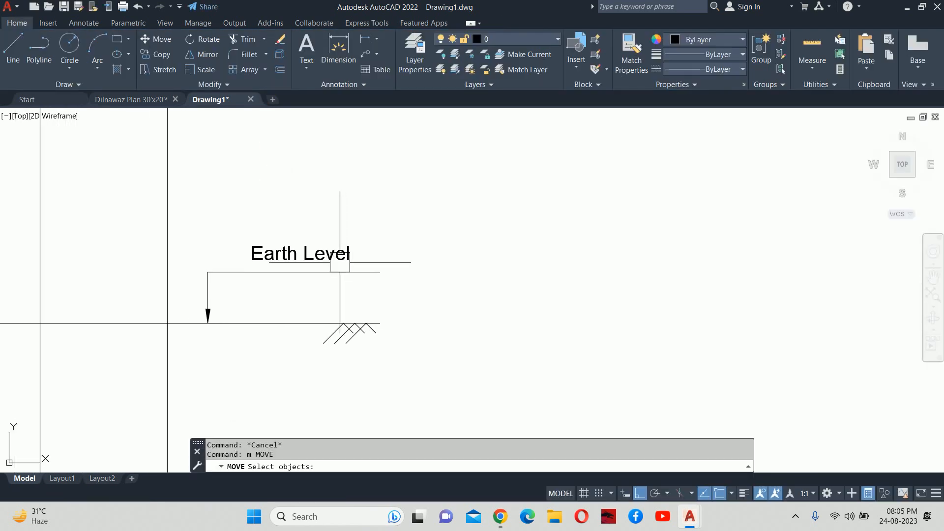
left_click(340, 261)
key("space")
left_click(429, 272)
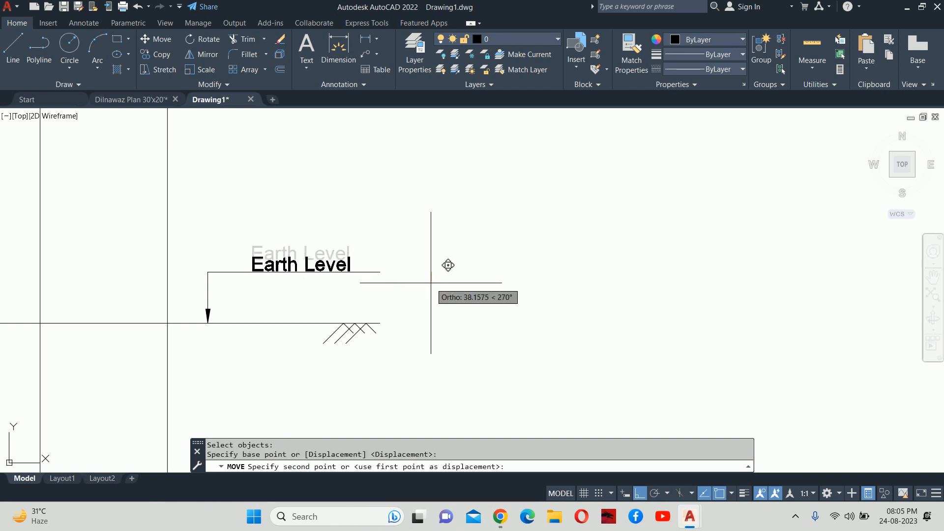
left_click(431, 278)
middle_click_drag(239, 263, 420, 248)
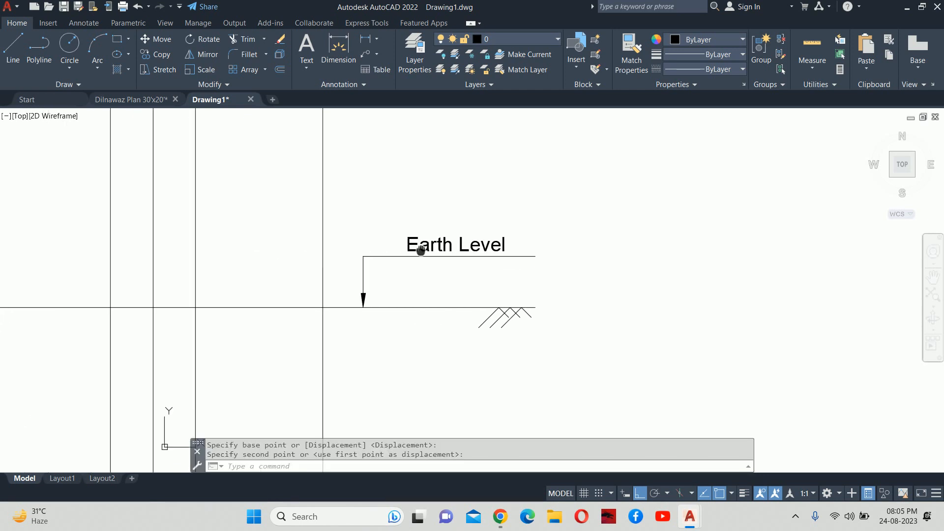
scroll(431, 251, "down", 2)
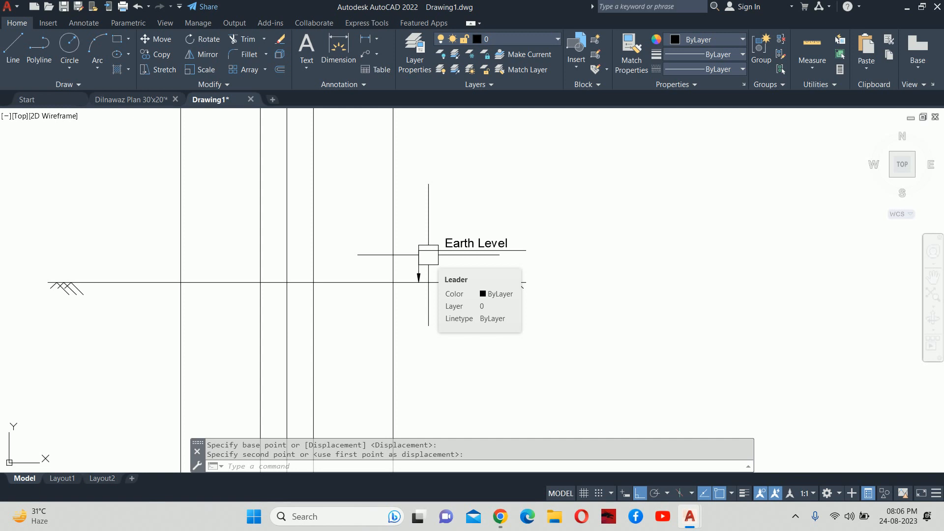
- Offset the ground line 1800 downward to set the footing's top edge
type("o")
key("Return")
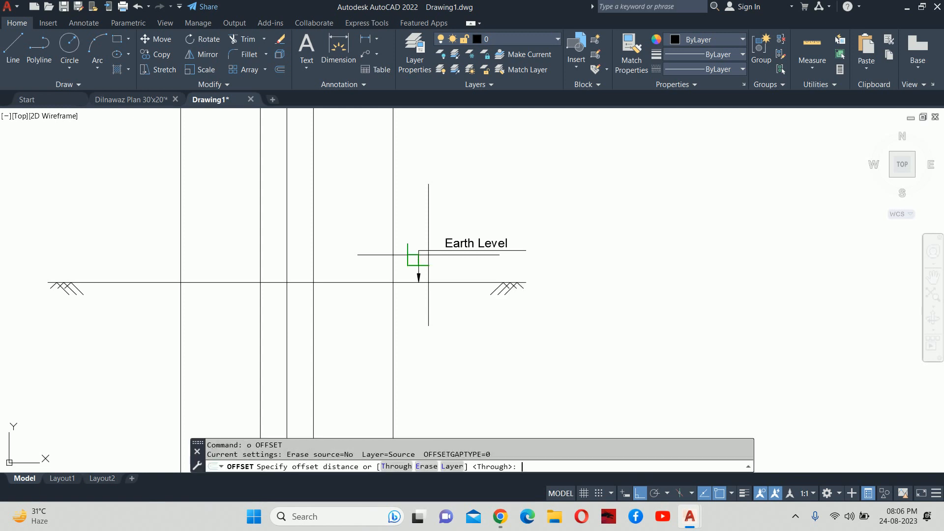
type("1800")
key("Return")
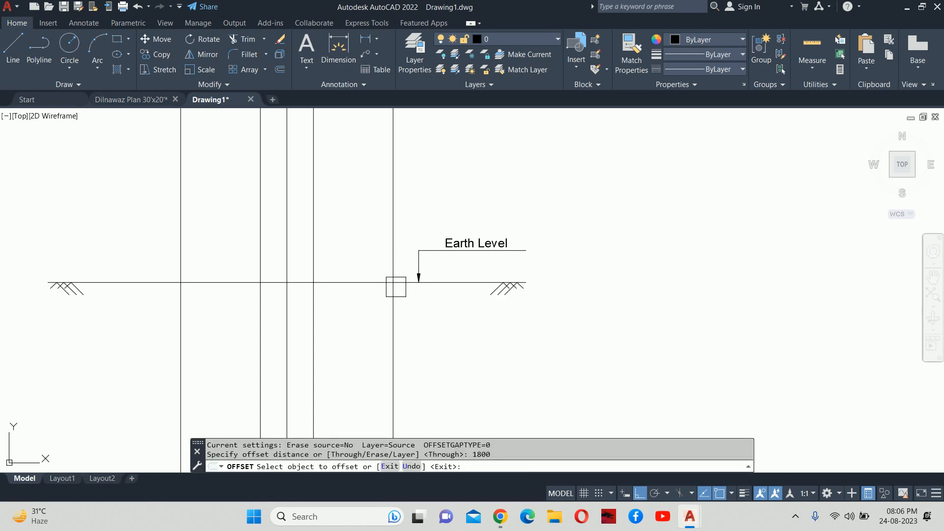
left_click(357, 282)
left_click(353, 291)
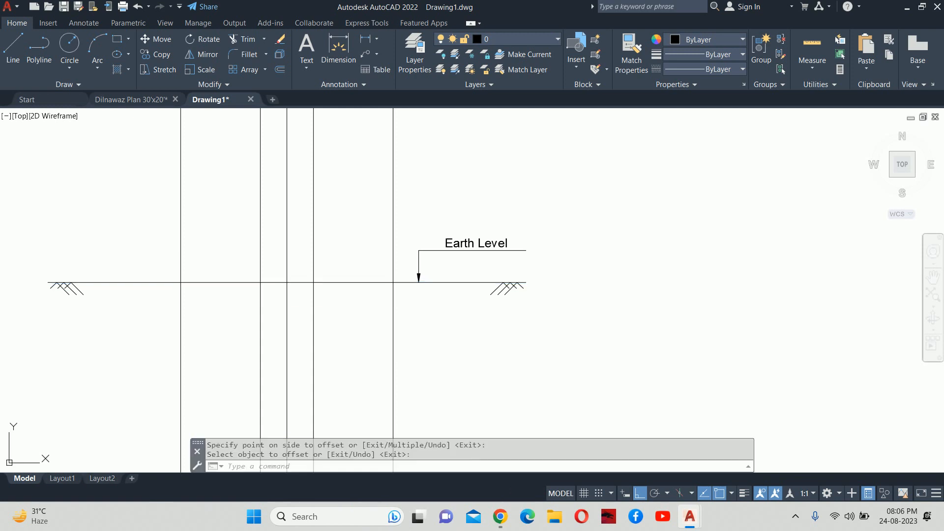
key("Escape")
key("Escape")
scroll(353, 295, "down", 5)
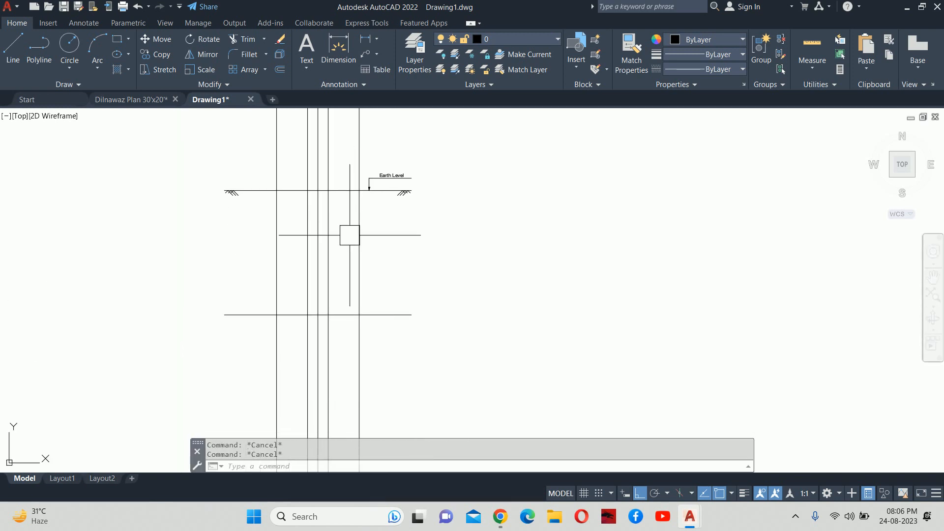
- Trim both ends of the offset line that overhang the outermost verticals
type("tr")
key("Return")
key("Return")
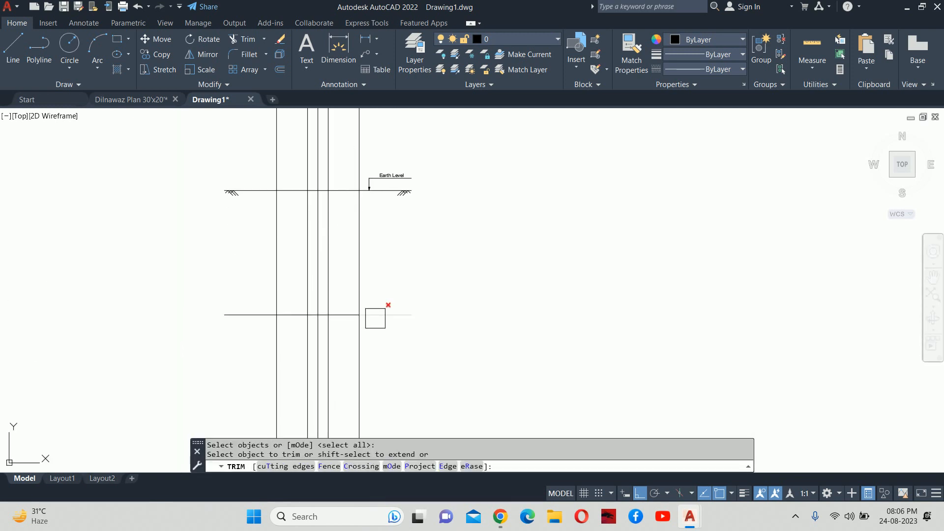
left_click(375, 313)
left_click(243, 313)
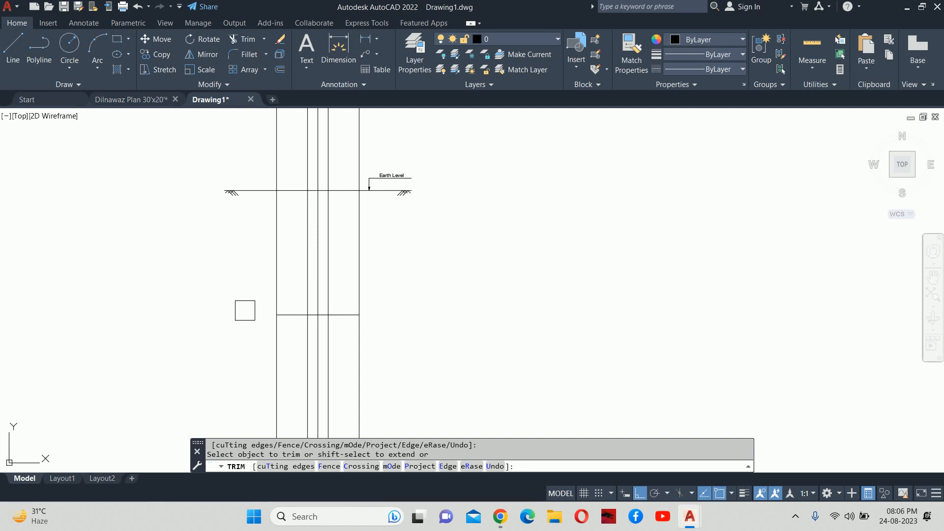
- Trim the two outermost verticals above the footing's top line
scroll(261, 327, "up", 4)
middle_click_drag(261, 328, 236, 264)
left_click(256, 219)
left_click(269, 215)
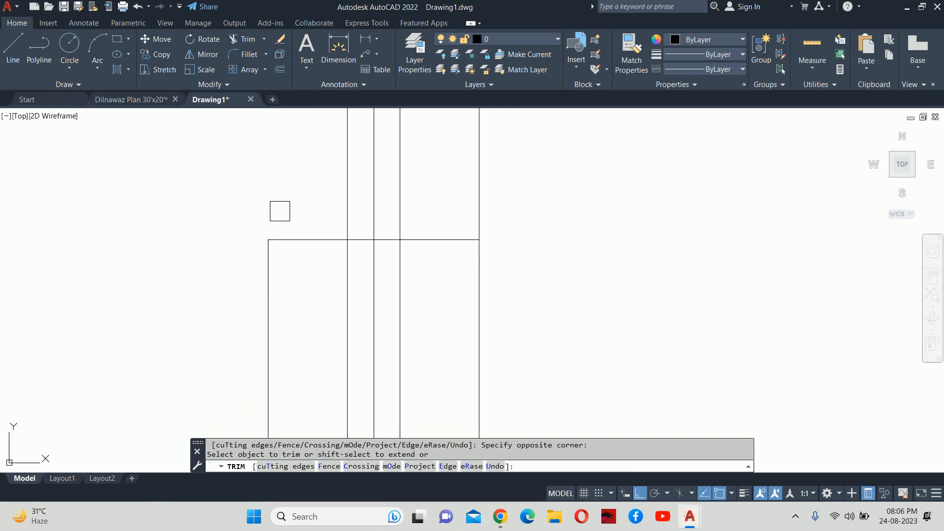
left_click(480, 206)
scroll(479, 211, "down", 2)
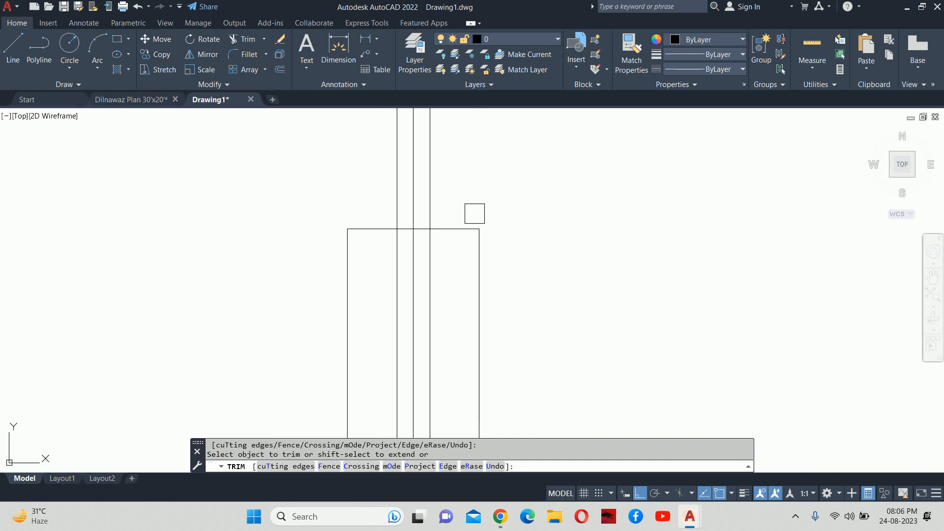
key("Escape")
type("o")
key("Return")
mouse_move(449, 262)
middle_mouse_down()
mouse_move(459, 270)
mouse_move(437, 331)
middle_mouse_up()
key("Escape")
key("Escape")
key("Escape")
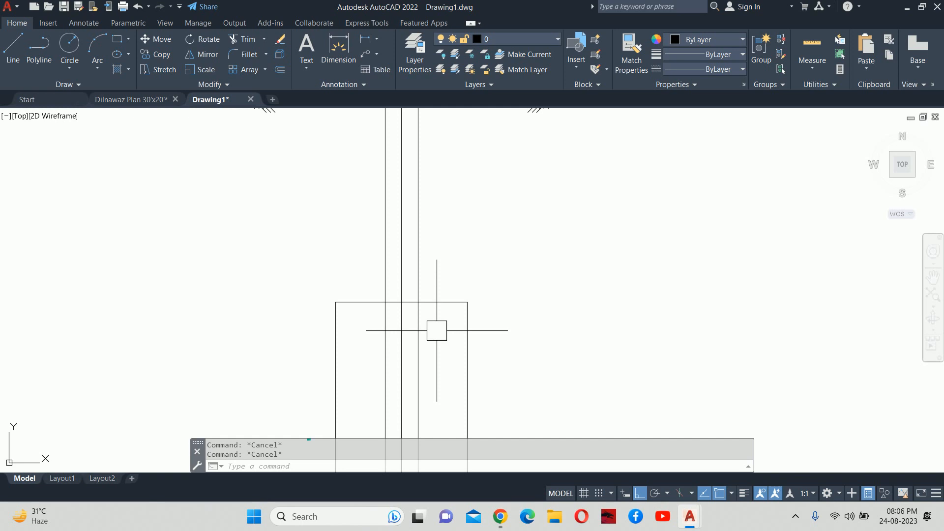
- Offset the footing's top line 300 downward to form the footing's bottom edge
type("o")
key("Return")
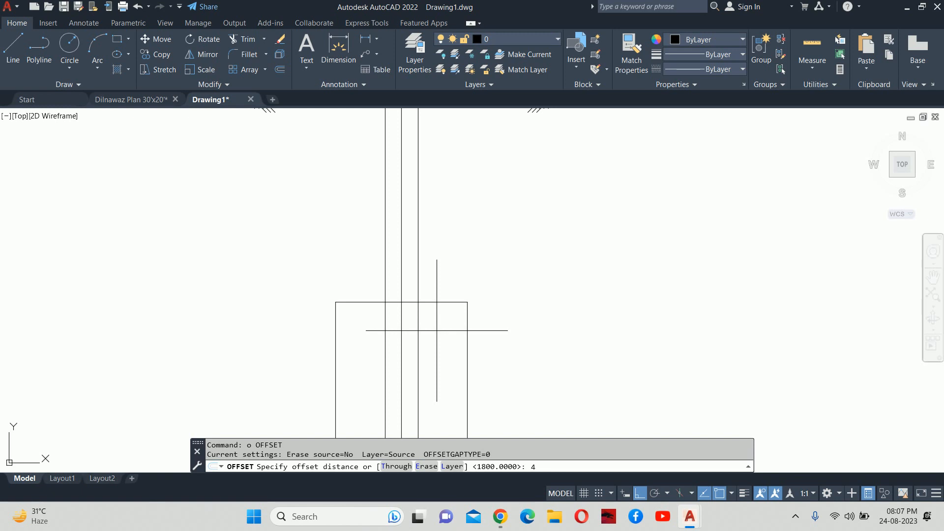
type("300")
key("Return")
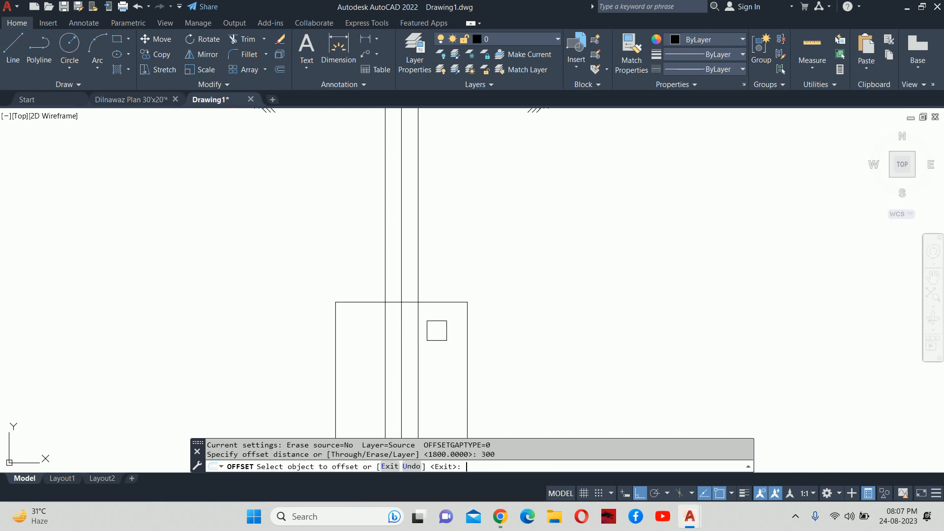
left_click(433, 308)
left_click(433, 344)
key("Escape")
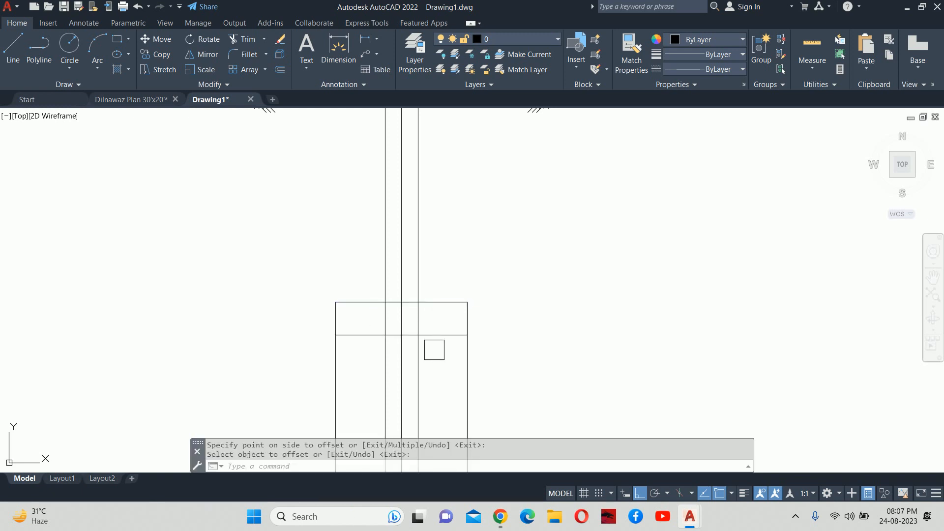
key("Escape")
key("Escape")
- Try to trim the footing's left vertical below the bottom edge line
middle_click_drag(432, 351, 430, 298)
type("TR")
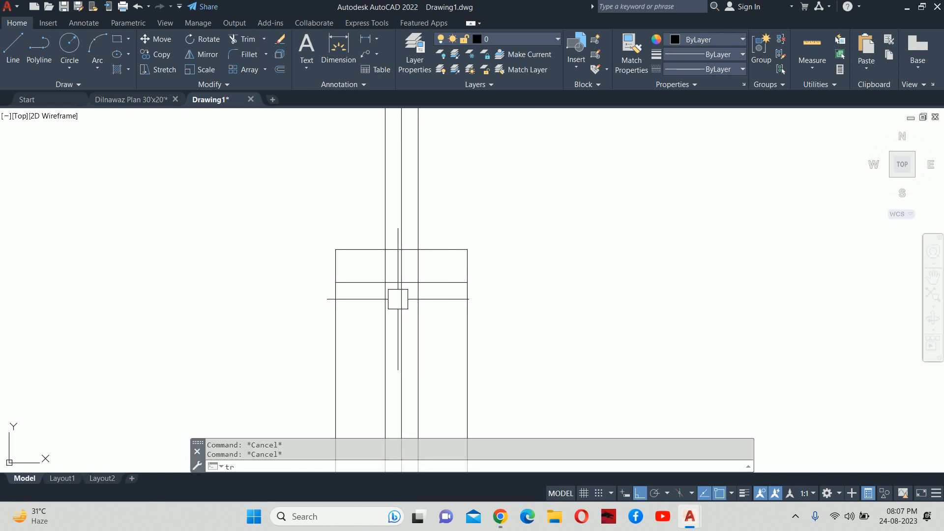
key("Return")
key("Return")
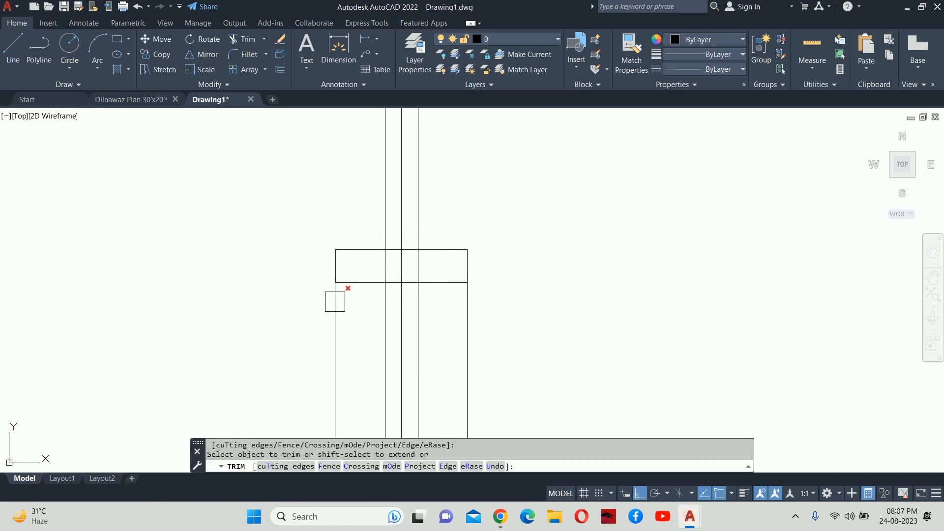
left_click(335, 301)
key("Escape")
key("Escape")
key("Escape")
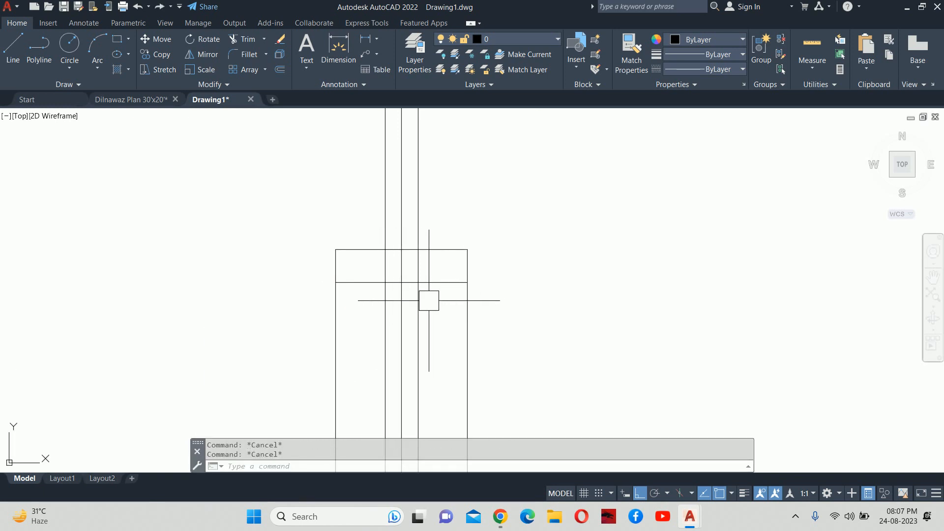
- Offset the footing's bottom edge line 50 downward for the first layer beneath it
type("o")
key("Return")
type("50")
key("Return")
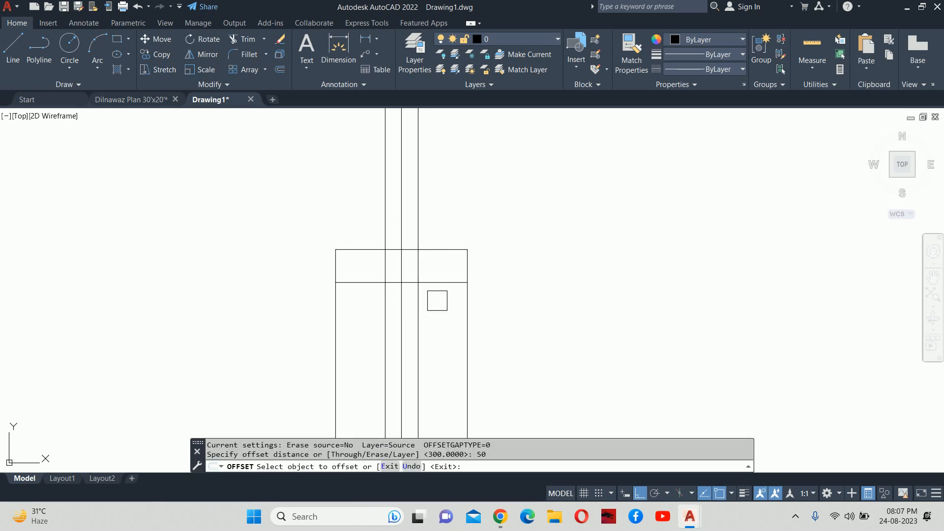
scroll(438, 295, "up", 2)
left_click(444, 278)
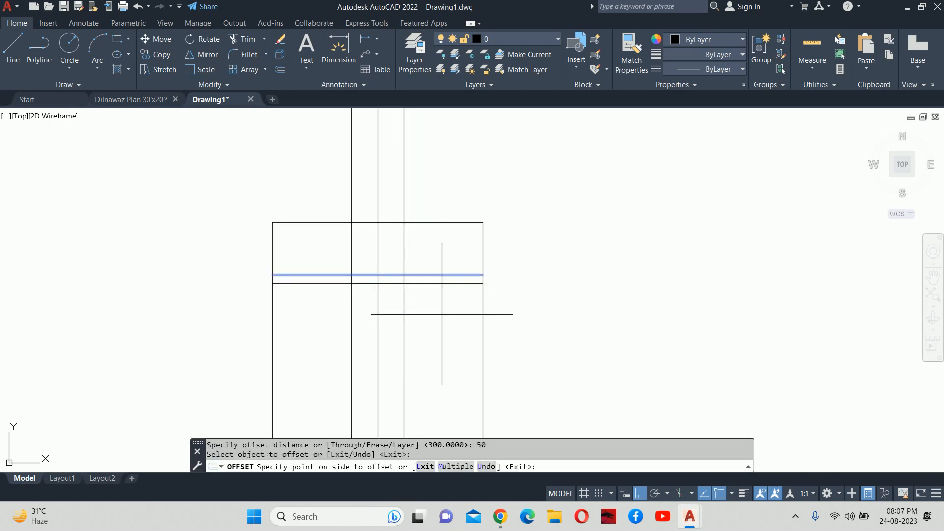
left_click(441, 314)
right_click(442, 315)
key("Escape")
key("Escape")
- Offset the first layer's lower line another 50 downward for a second layer
key("Return")
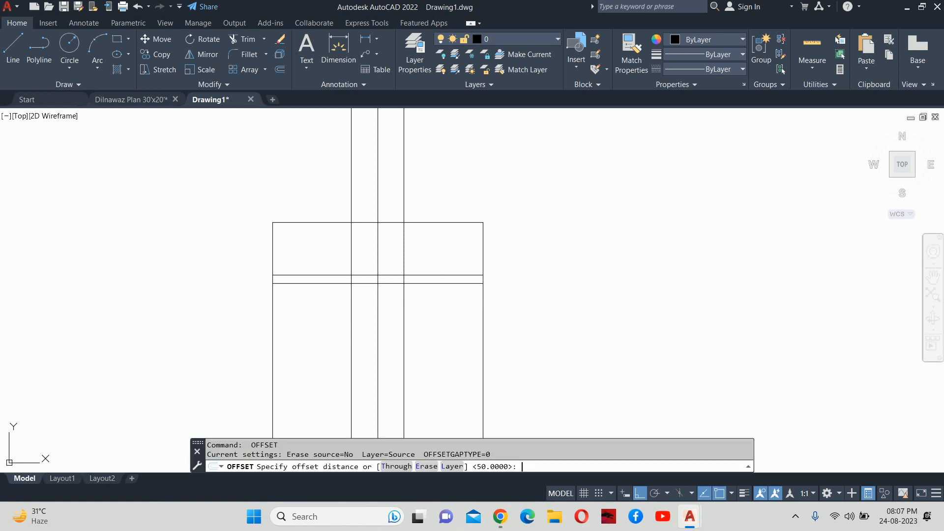
key("Return")
left_click(437, 288)
left_click(434, 335)
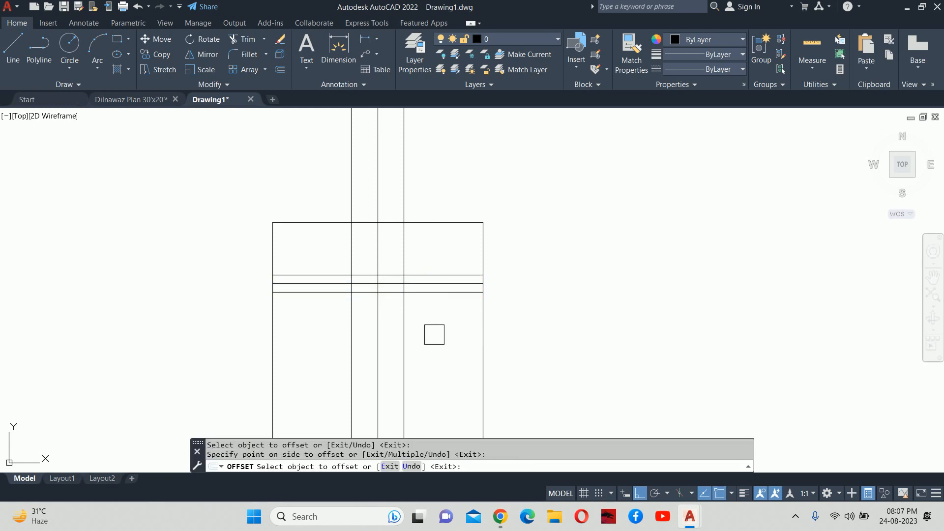
key("Escape")
key("Escape")
key("Escape")
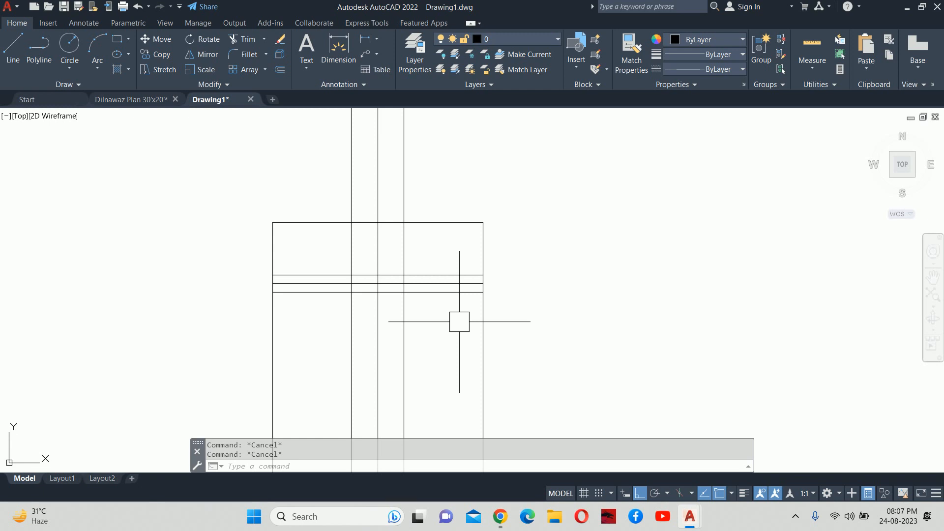
- Offset the footing's left and right verticals 50 outward, one to each side
type("o")
key("Return")
key("Return")
left_click(481, 320)
left_click(516, 320)
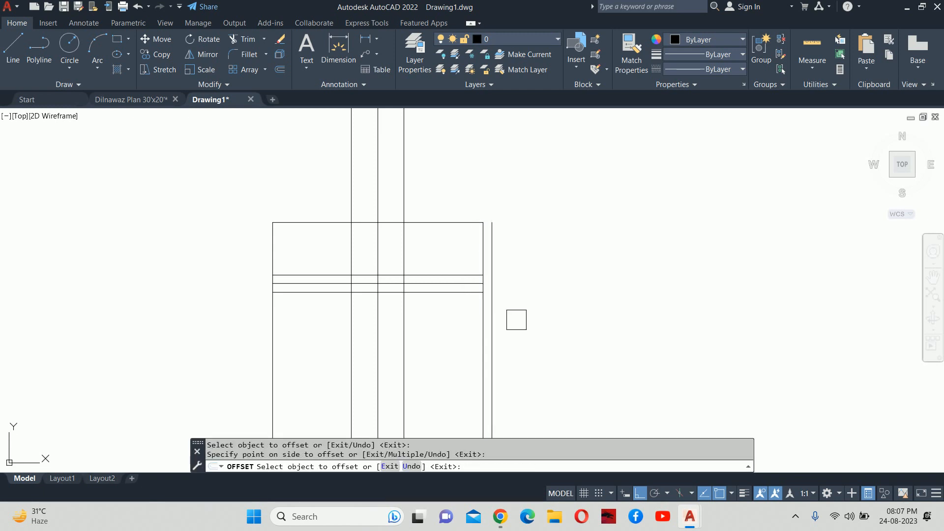
left_click(272, 330)
left_click(202, 326)
key("Escape")
key("Escape")
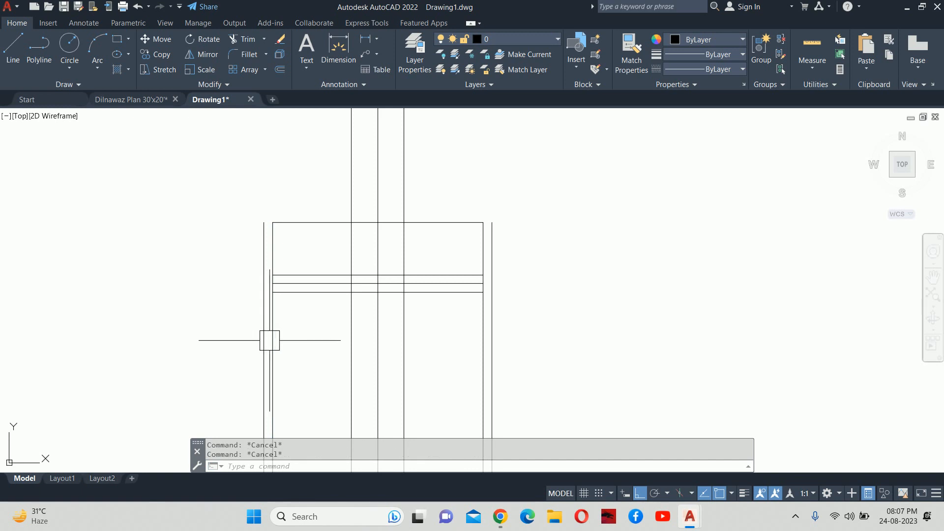
- Extend the three lower horizontal lines to the new outer verticals on both sides
type("ex")
key("Return")
left_click(298, 319)
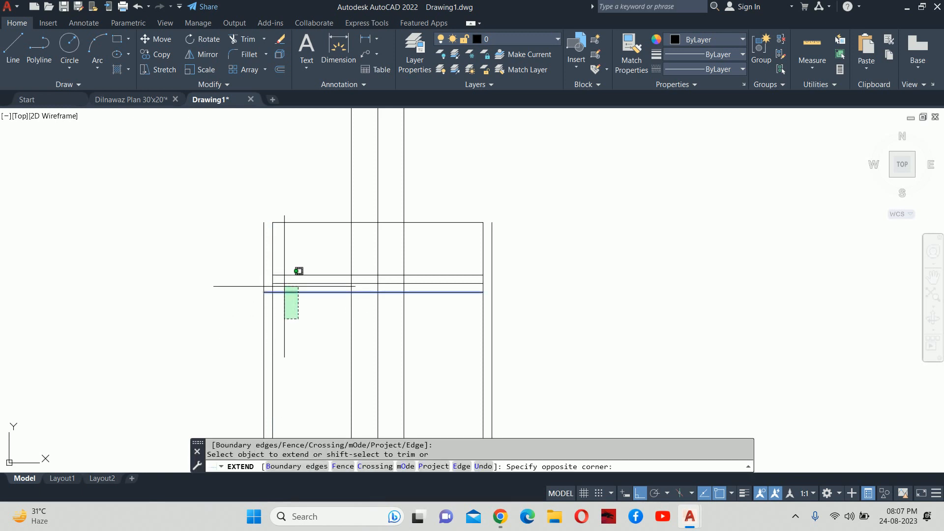
left_click(282, 281)
left_click(465, 321)
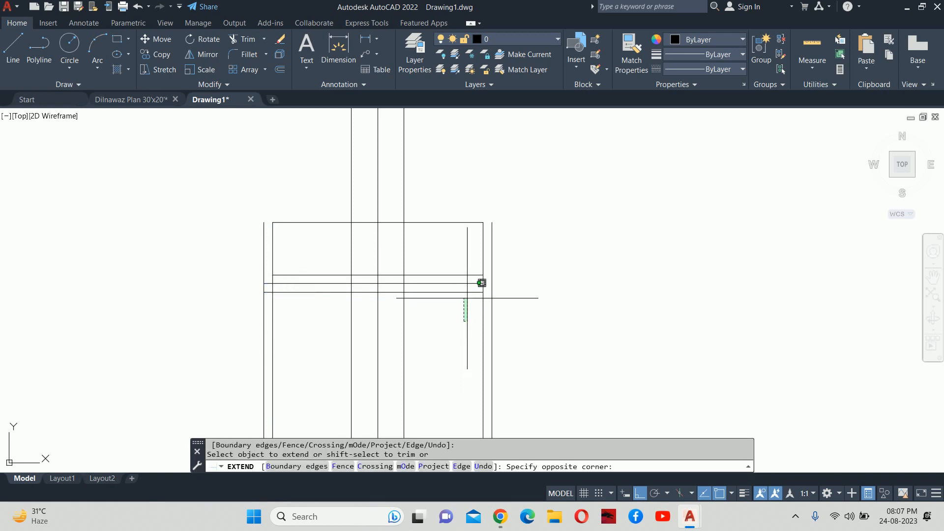
left_click(482, 270)
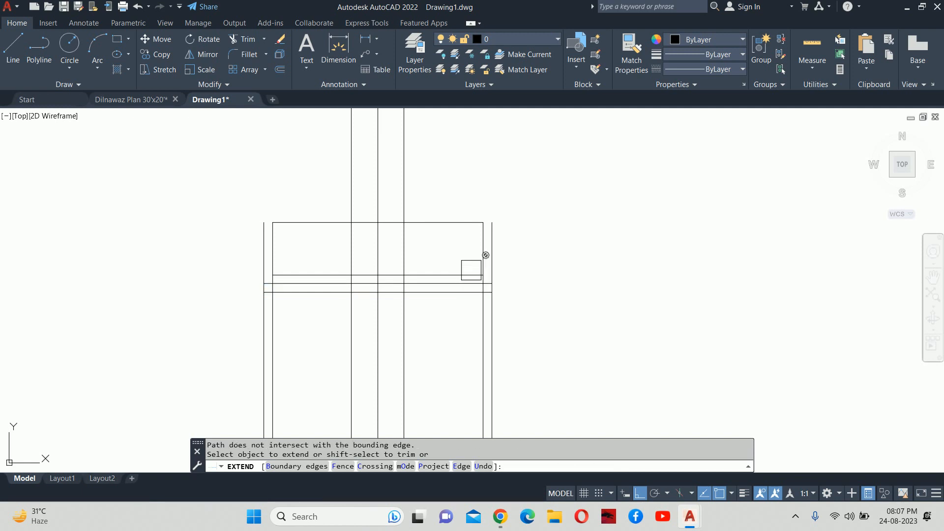
left_click(462, 269)
left_click(301, 270)
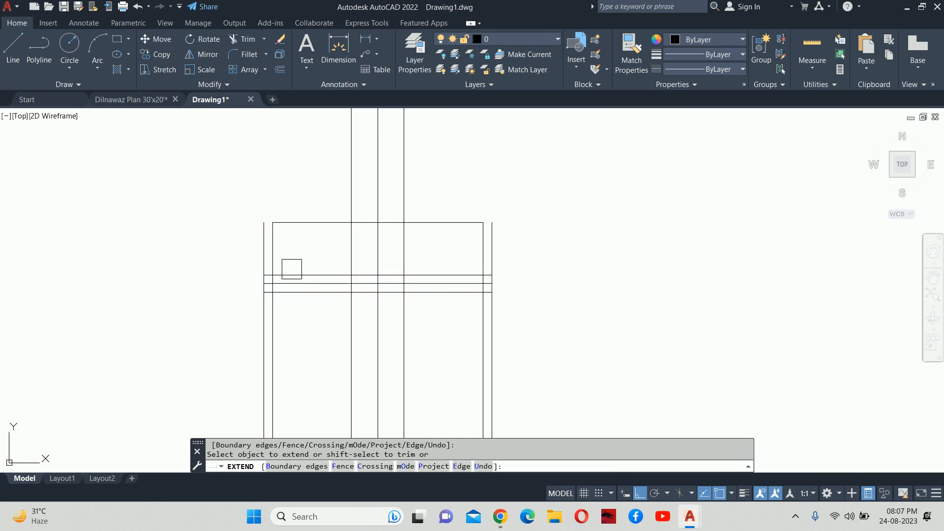
- Trim all verticals below the lowest line and the outer offset verticals above the footing's bottom edge
left_click(179, 336, "shift")
left_click(559, 327, "shift")
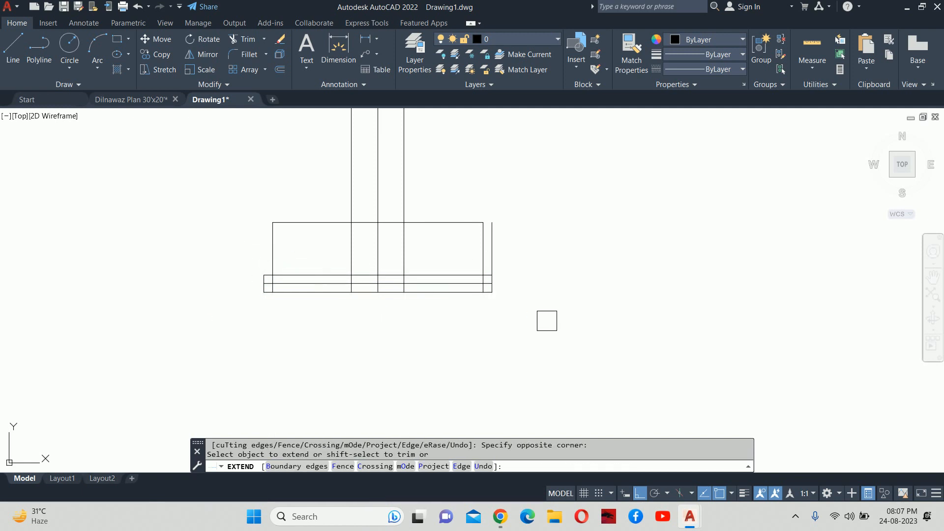
scroll(435, 246, "up", 6)
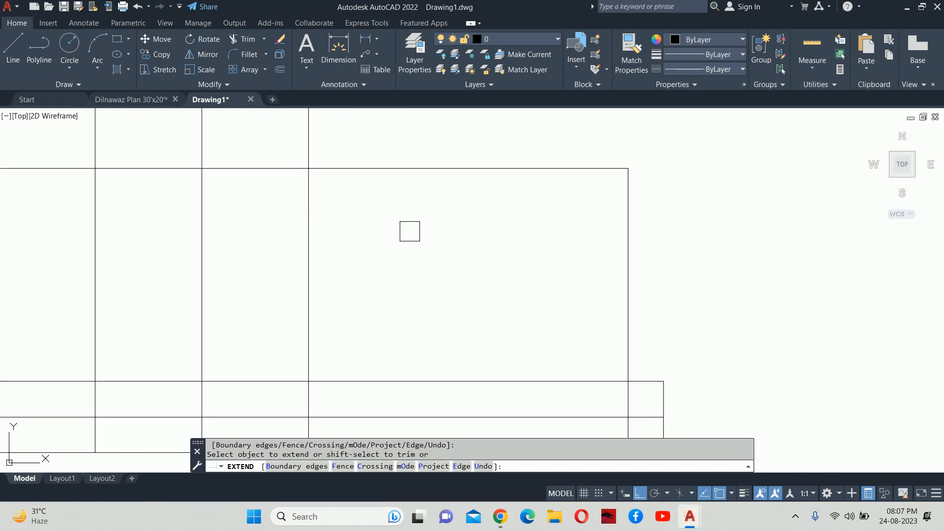
- Trim the two column side lines inside the footing and the footing's top line between them
mouse_move(406, 234)
middle_mouse_down()
mouse_move(600, 382)
mouse_move(668, 420)
middle_mouse_up()
left_click(621, 383, "shift")
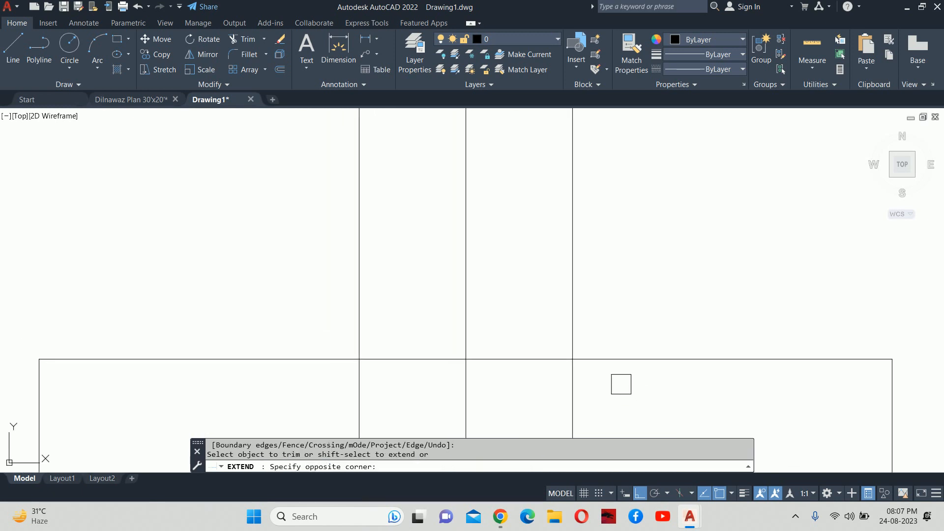
left_click(497, 372, "shift")
left_click(398, 390, "shift")
left_click(327, 396, "shift")
left_click(410, 358, "shift")
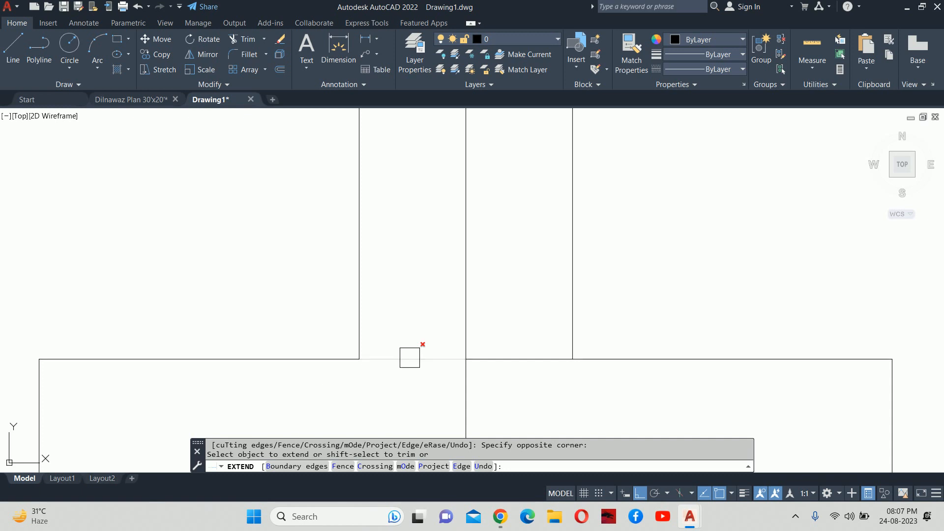
left_click(491, 359, "shift")
scroll(500, 322, "down", 8)
left_click(498, 326)
scroll(495, 344, "up", 4)
left_click(492, 330)
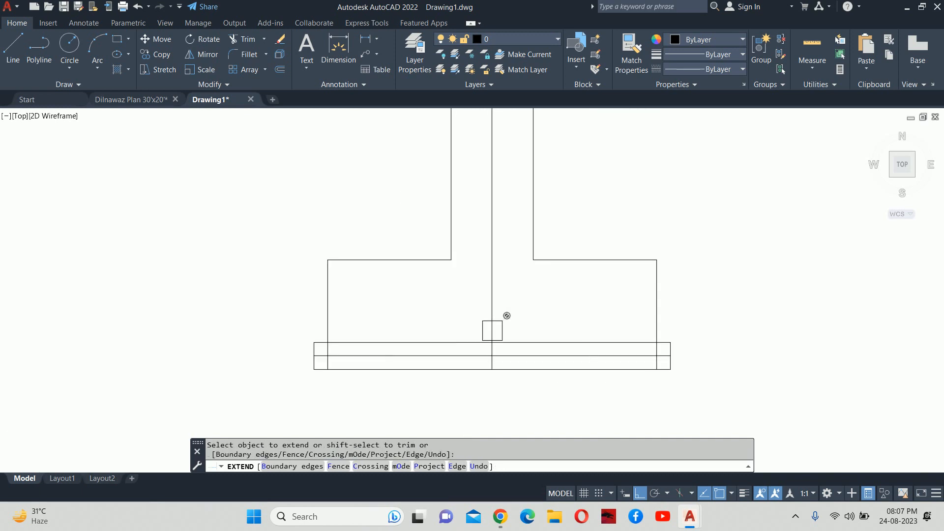
scroll(491, 331, "up", 7)
key("Escape")
- Stretch the central vertical's lower endpoint up to the footing's bottom edge line
left_click(482, 323)
scroll(482, 334, "down", 5)
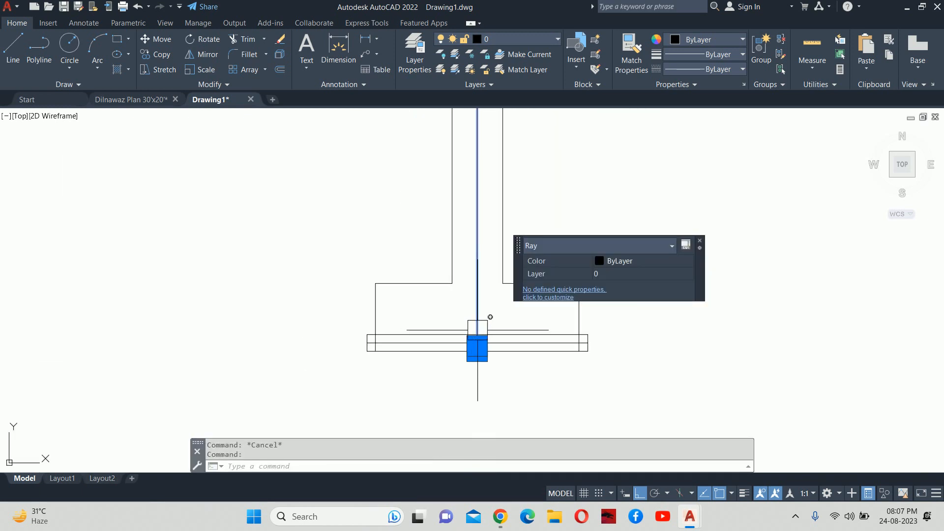
scroll(480, 343, "up", 5)
key("Escape")
left_click(470, 377)
key("Escape")
left_click(468, 351)
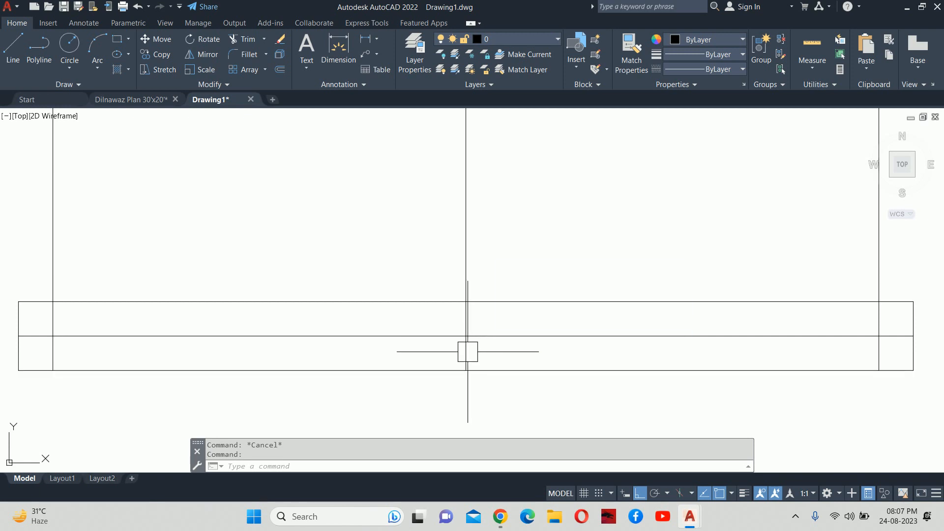
left_click(466, 370)
left_click(466, 302)
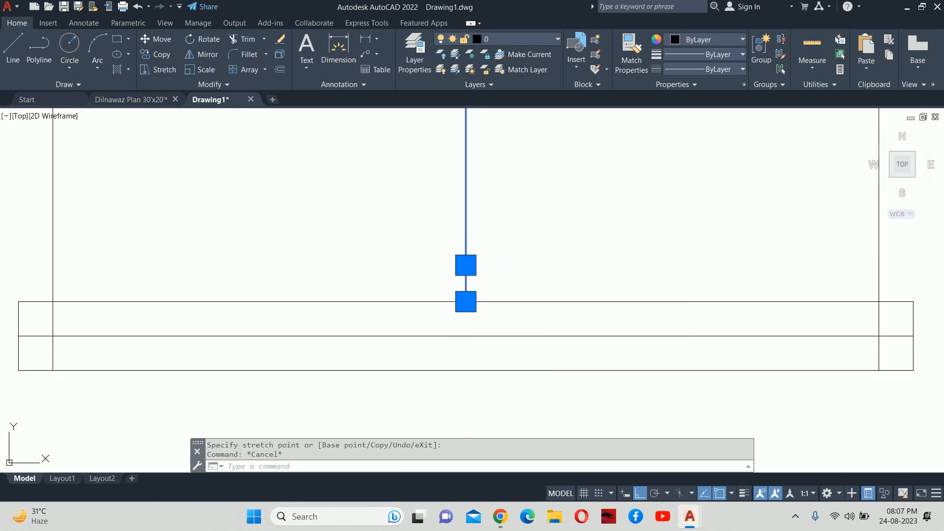
key("Escape")
- Trim the footing's side verticals where they cross the two base layers at both ends
scroll(472, 317, "down", 5)
scroll(329, 315, "up", 6)
type("tr")
key("Return")
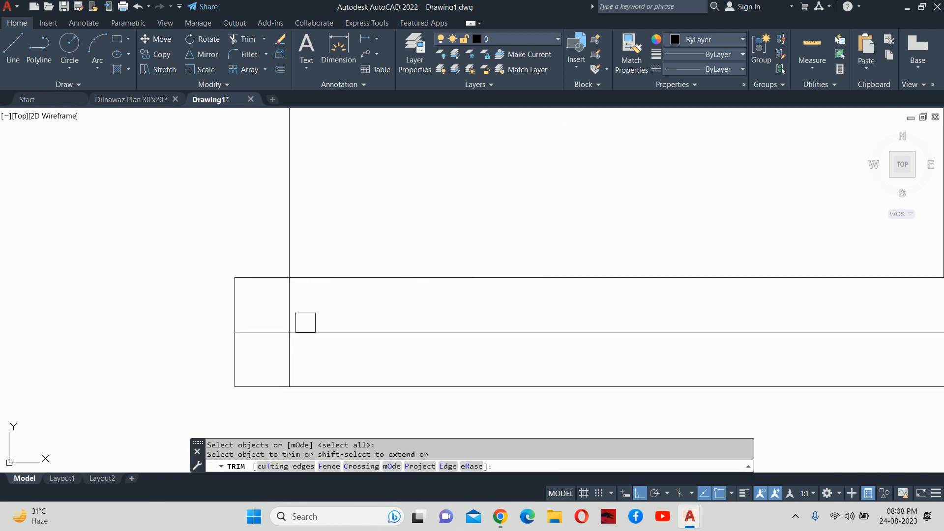
left_click(288, 351)
left_click(286, 315)
scroll(541, 335, "down", 5)
scroll(256, 330, "up", 6)
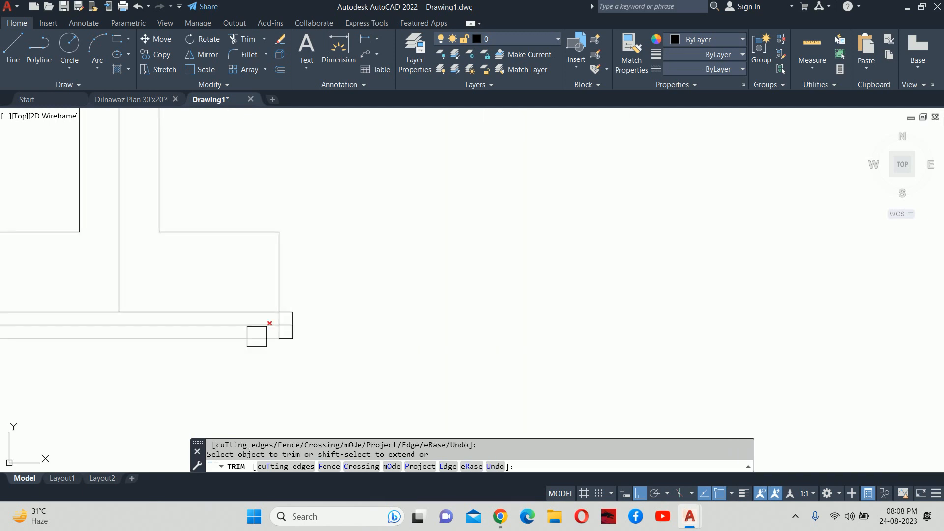
left_click(273, 301)
key("Escape")
key("Escape")
- Add a vertical linear dimension from the earth level line to the footing's top edge, placed outside the column
scroll(263, 316, "down", 5)
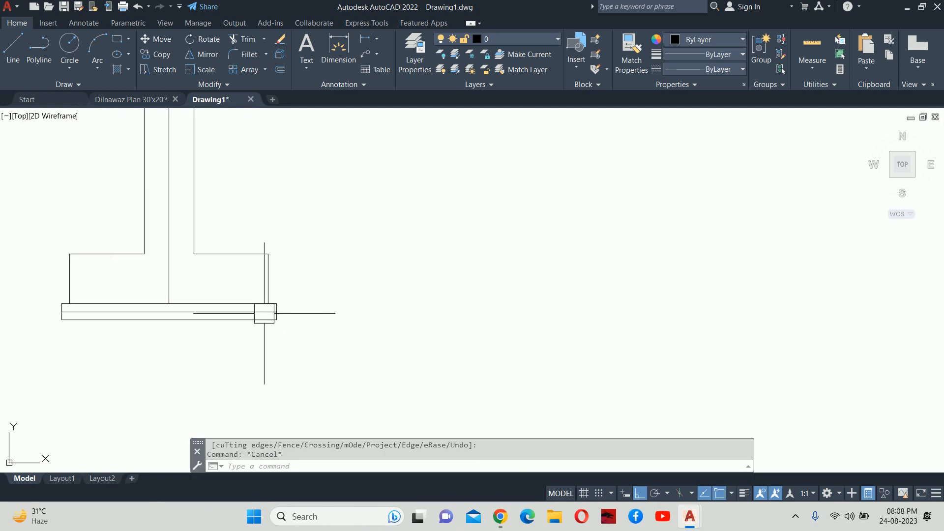
mouse_move(263, 315)
middle_mouse_down()
mouse_move(198, 327)
mouse_move(302, 329)
middle_mouse_up()
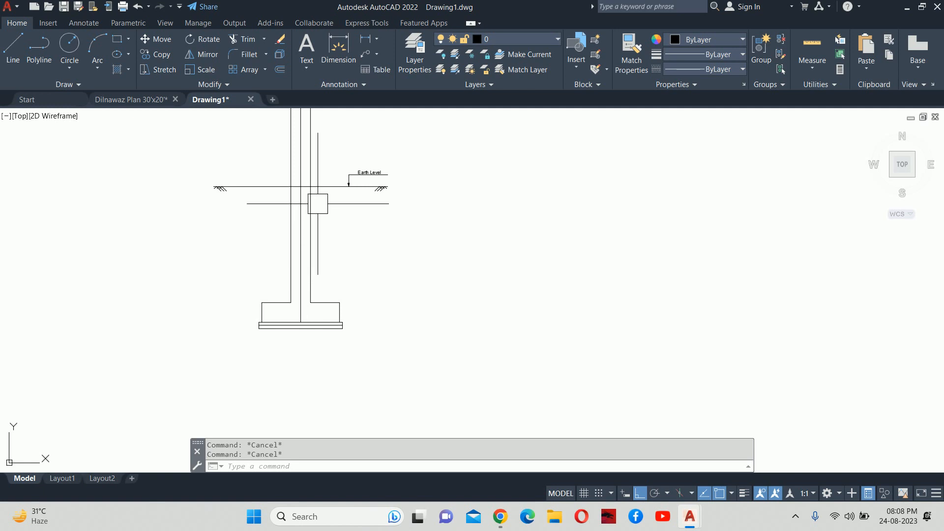
scroll(321, 203, "up", 2)
middle_click_drag(320, 203, 331, 205)
type("dli")
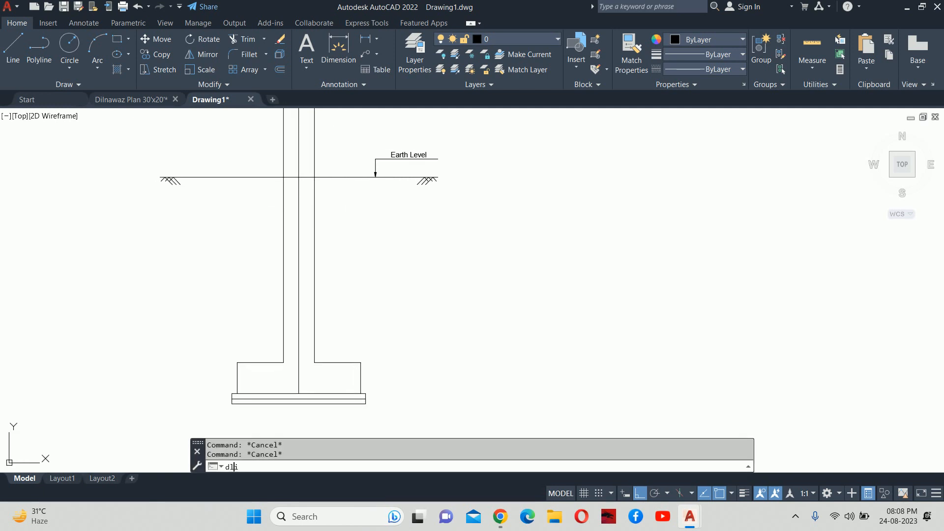
key("Return")
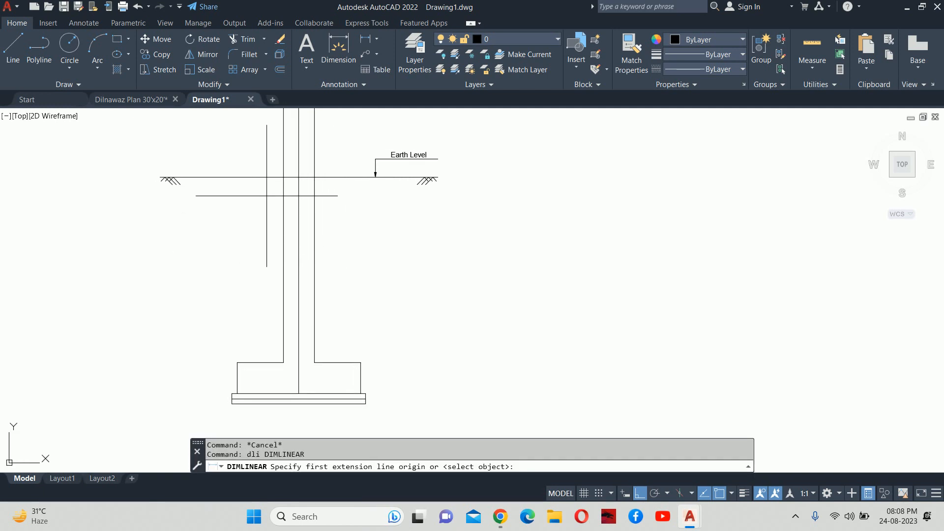
left_click(284, 177)
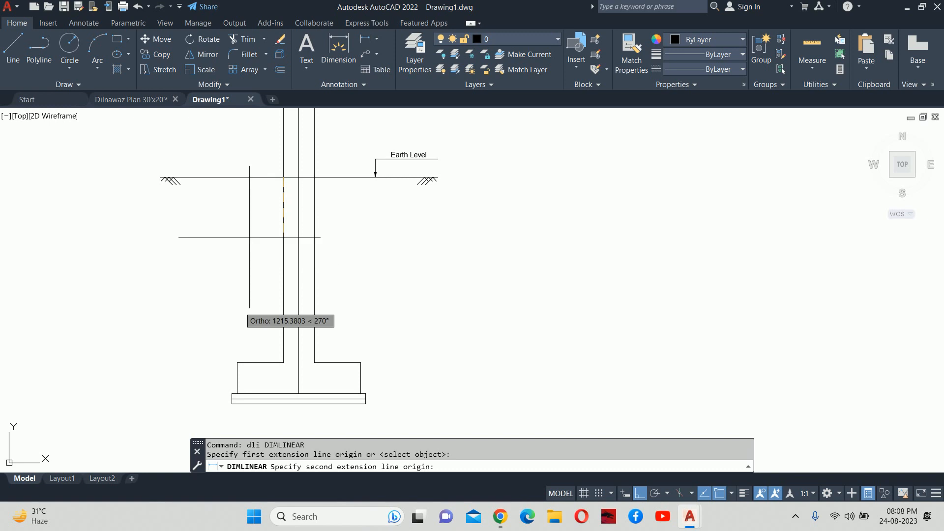
left_click(237, 363)
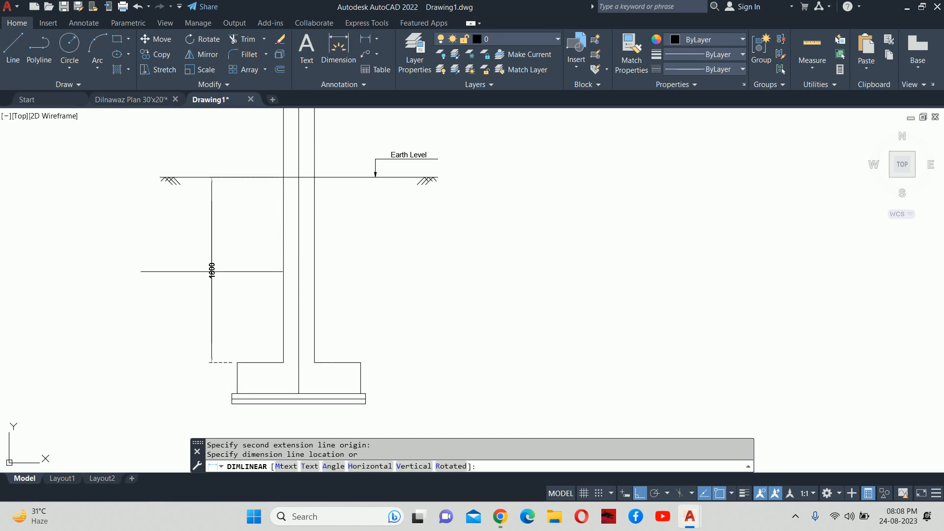
left_click(212, 272)
key("Escape")
- Continue the vertical dimension chain down through the footing depth and both base layers
scroll(212, 272, "up", 5)
middle_click_drag(222, 279, 236, 192)
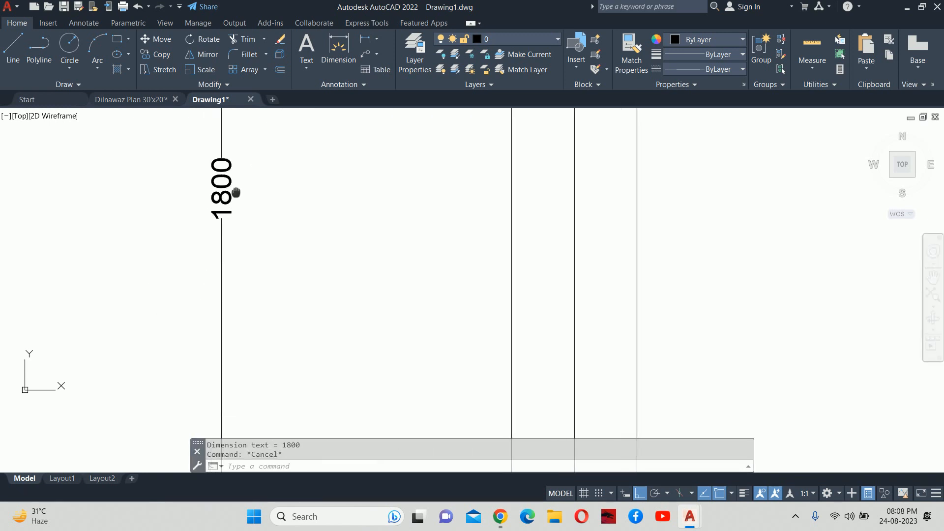
key("Escape")
scroll(258, 291, "down", 2)
middle_click_drag(257, 290, 246, 227)
type("dco")
key("Return")
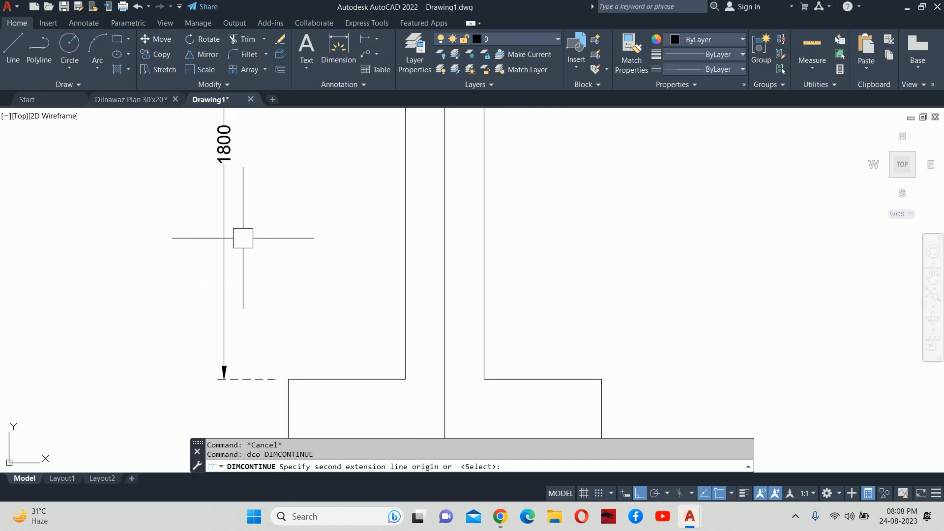
middle_click_drag(245, 327, 242, 175)
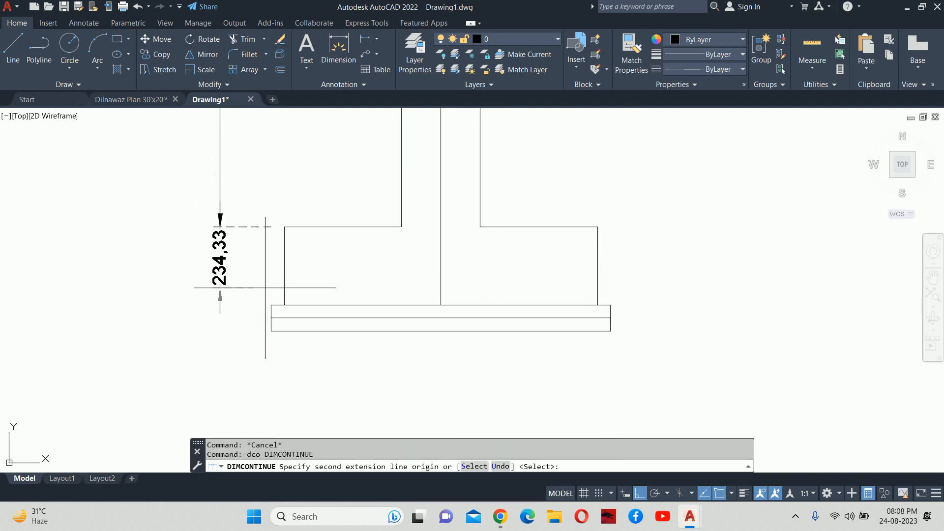
left_click(271, 306)
scroll(271, 318, "up", 2)
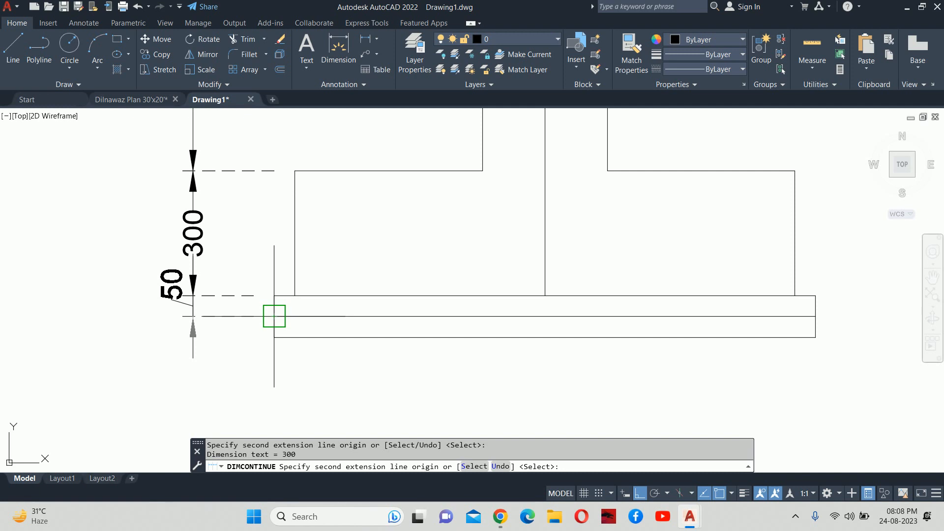
left_click(274, 316)
middle_click_drag(270, 361, 258, 316)
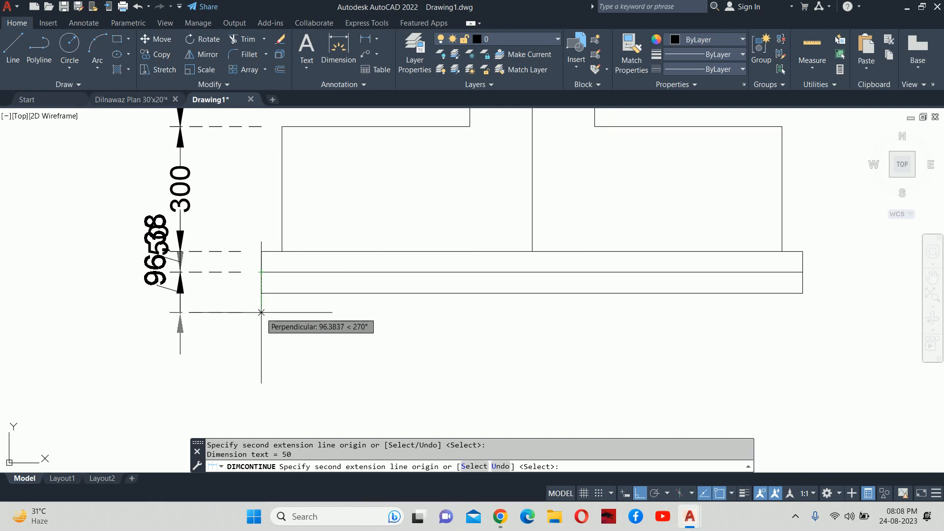
key("Escape")
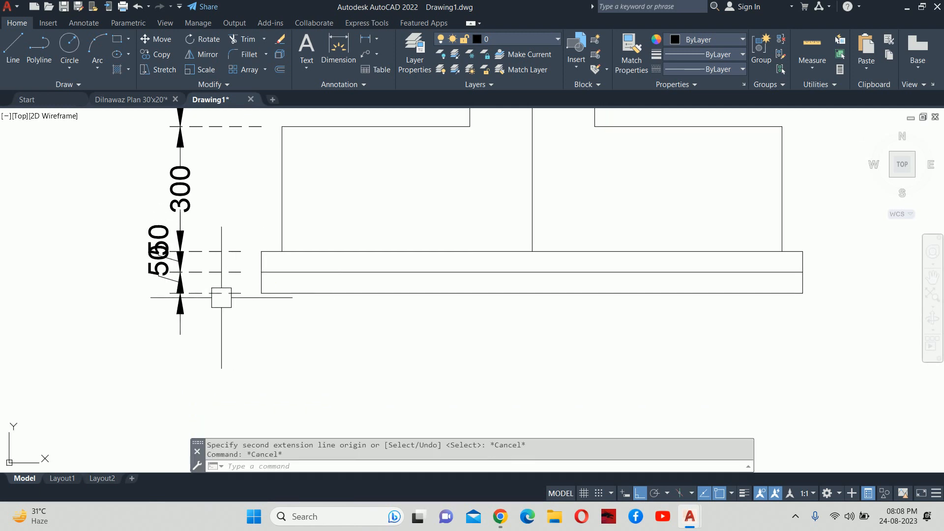
- Move the lower base layer's dimension text down, clear of the upper layer's dimension text
middle_click_drag(221, 297, 255, 222)
left_click(216, 203)
left_click(213, 203)
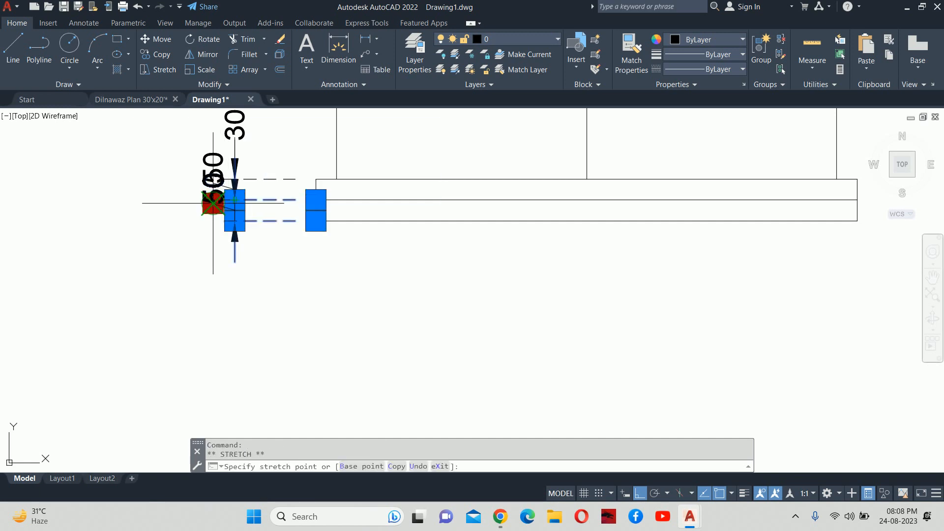
left_click(202, 245)
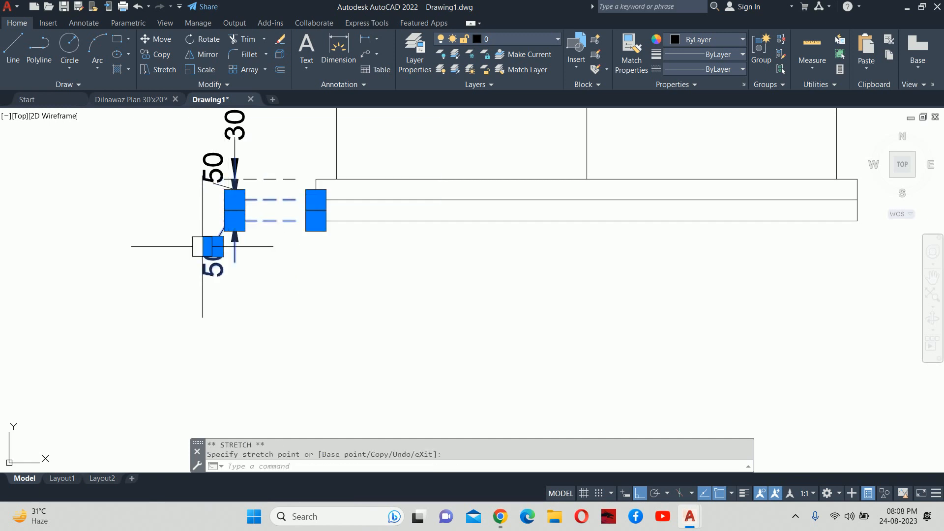
key("Escape")
- Shift the upper base layer's dimension text slightly outward from its dimension line
left_click(211, 189)
scroll(210, 177, "up", 3)
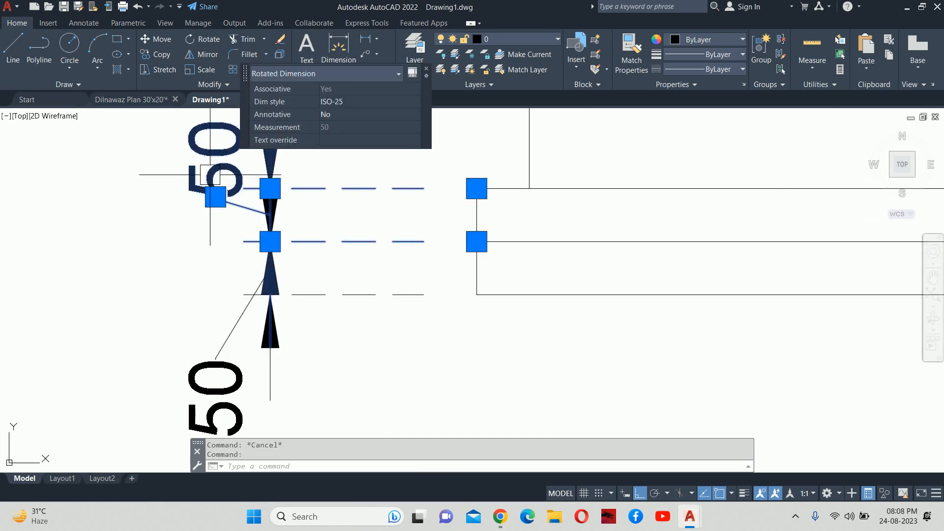
left_click(215, 197)
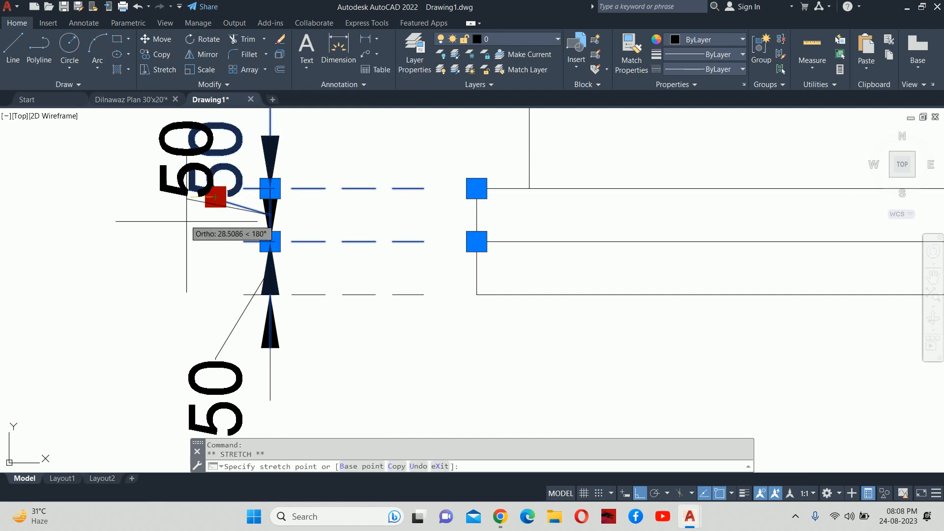
key("Escape")
key("Escape")
- Stretch the footing, base layers and column bottom upward by 400 together with their dimensions
scroll(449, 287, "down", 5)
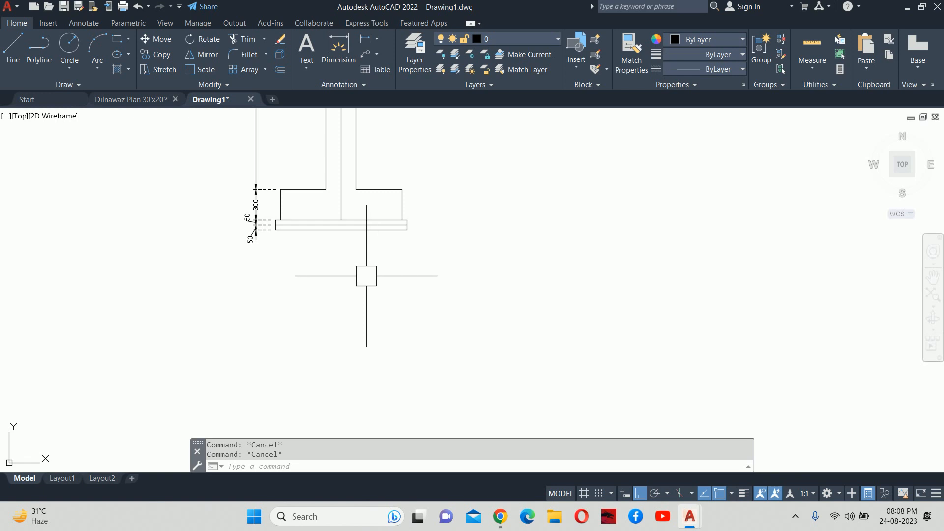
type("s")
key("Return")
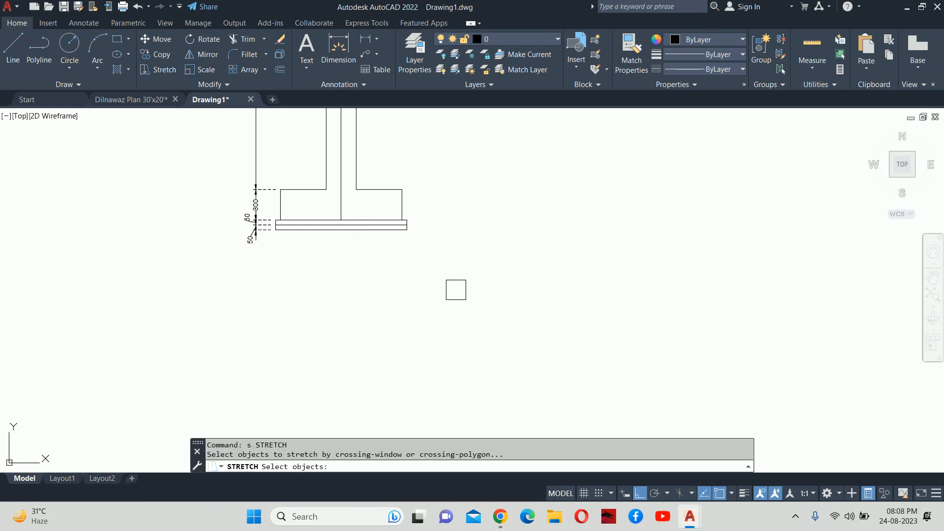
left_click(485, 295)
left_click(182, 170)
key("Return")
left_click(166, 241)
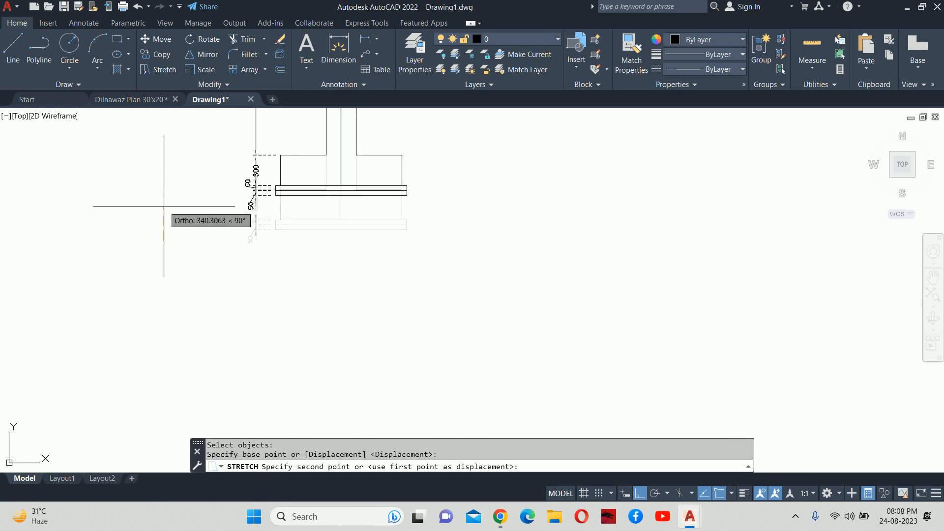
type("400")
key("Return")
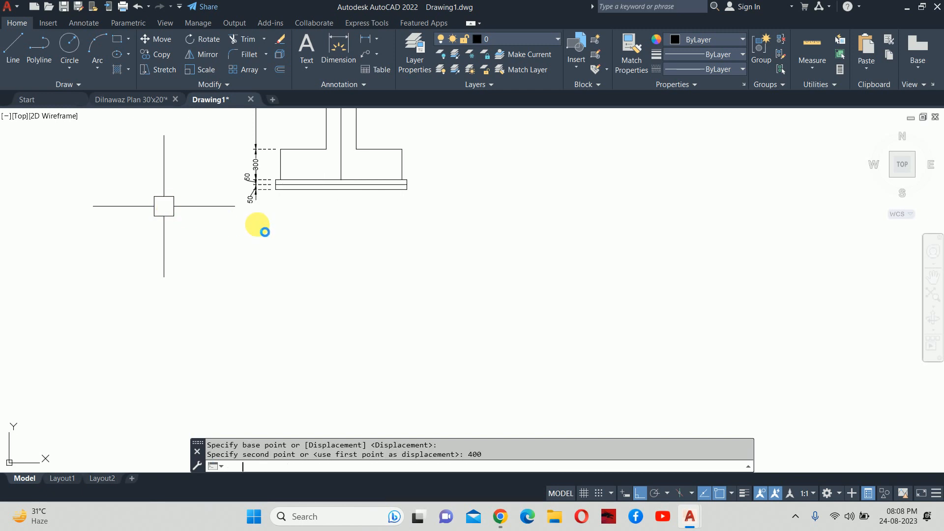
key("Escape")
scroll(260, 266, "down", 3)
scroll(268, 247, "up", 3)
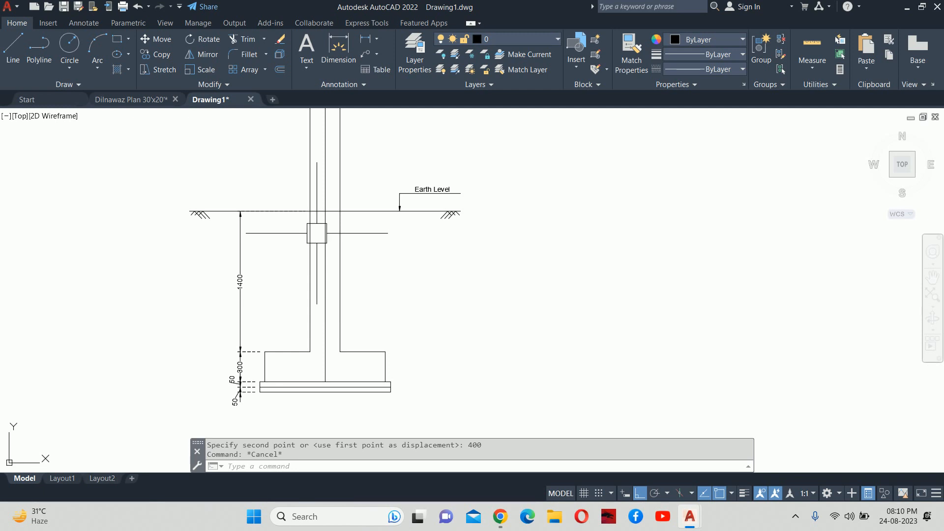
- Offset the earth level line upward by 450
key("Escape")
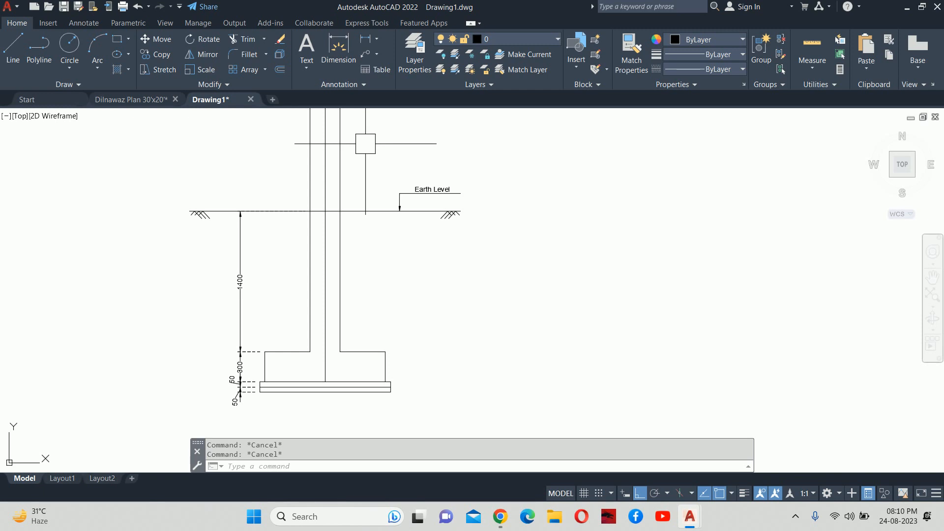
type("o")
key("Return")
type("450")
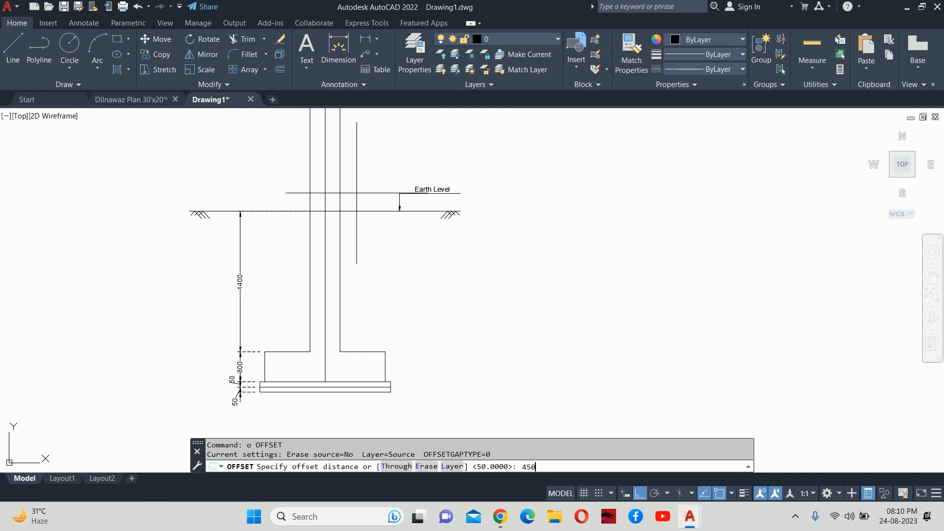
key("Return")
left_click(360, 211)
left_click(364, 174)
key("Escape")
key("Escape")
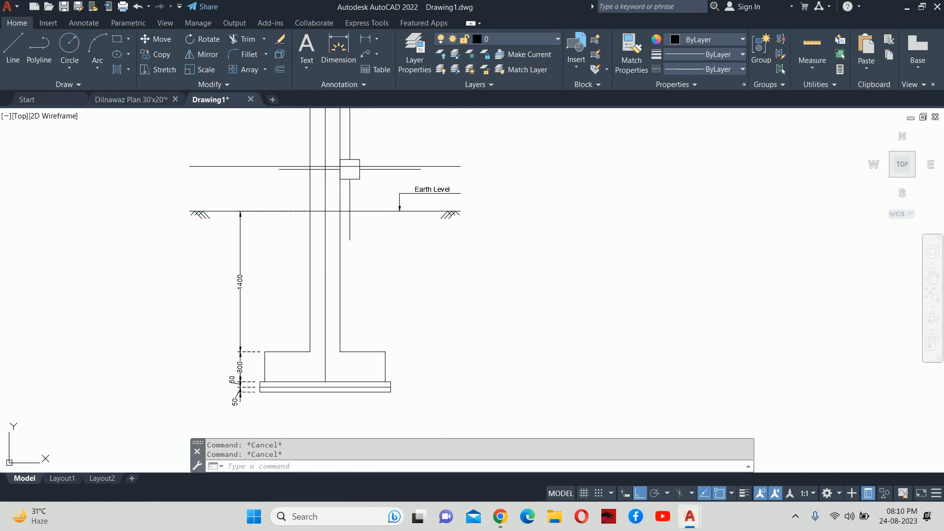
- Trim the new upper line outside both column sides so it spans only the column width
type("tr")
key("Return")
left_click(294, 174)
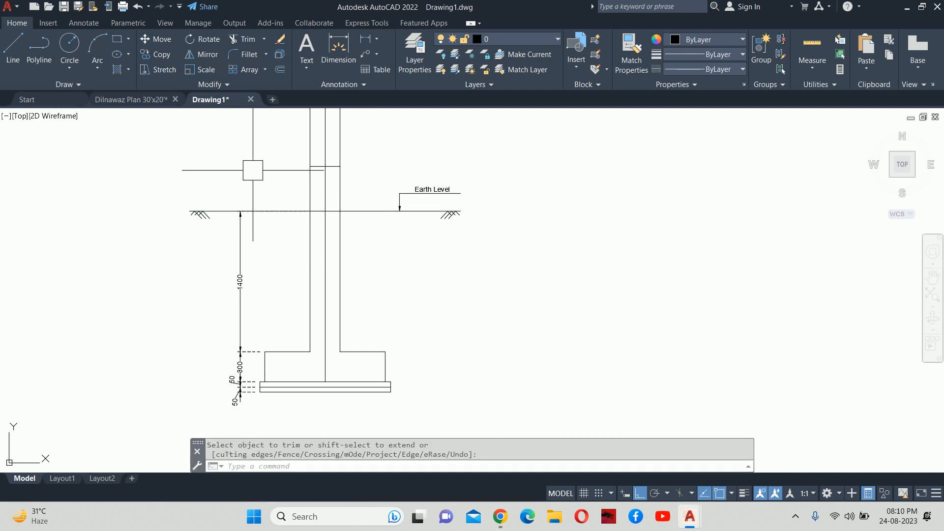
key("Escape")
key("Escape")
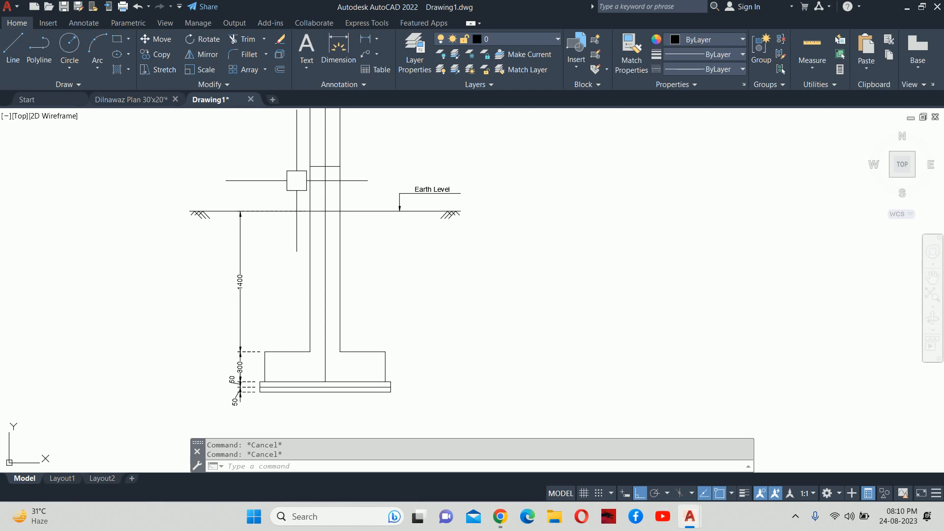
- Offset the horizontal line across the column above earth level downward by 300
type("o")
key("Return")
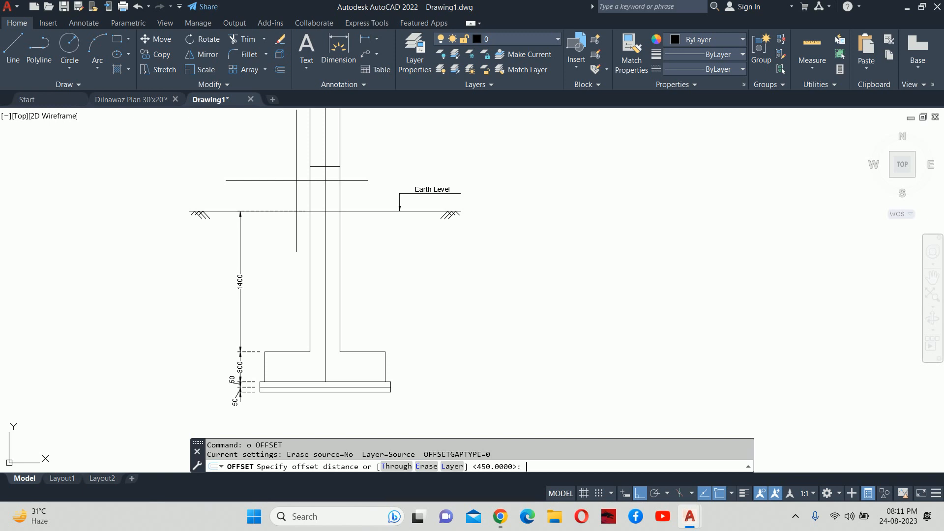
type("o")
key("Return")
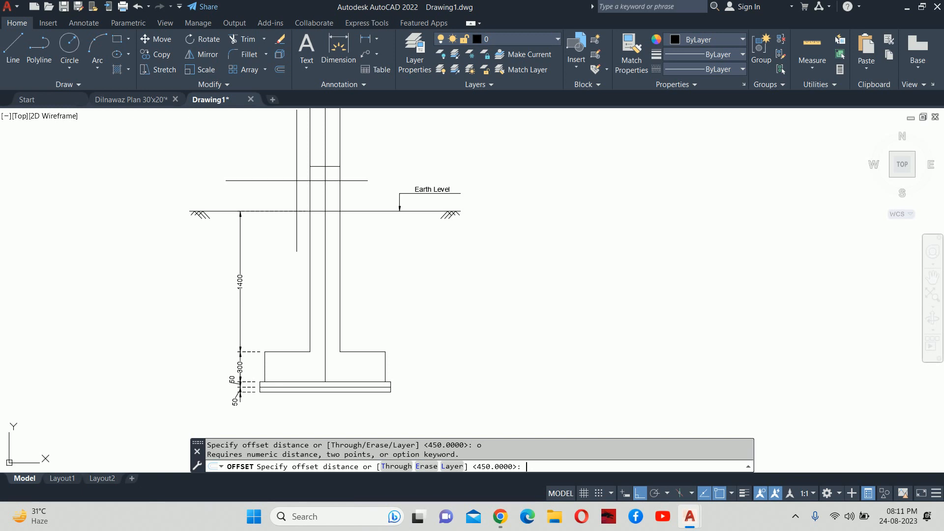
type("300")
key("Return")
scroll(325, 176, "up", 4)
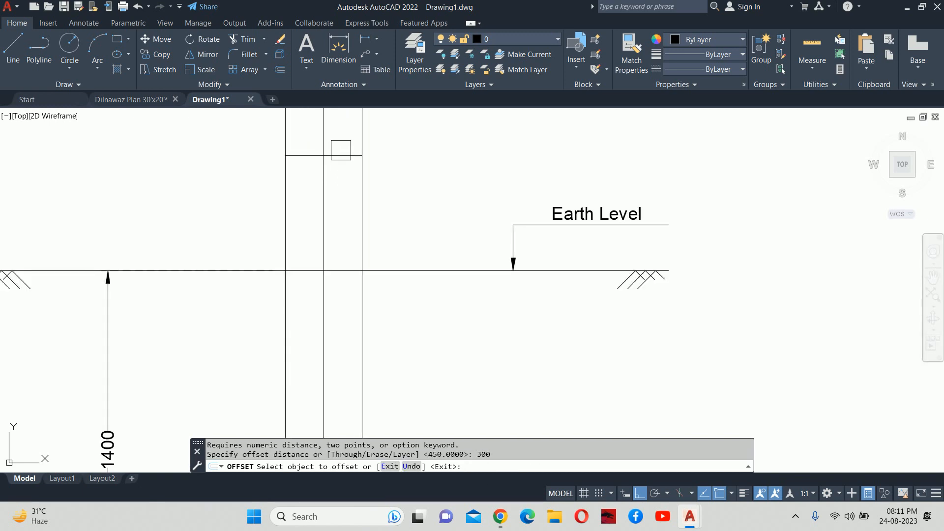
left_click(332, 166)
left_click(329, 191)
key("Escape")
key("Escape")
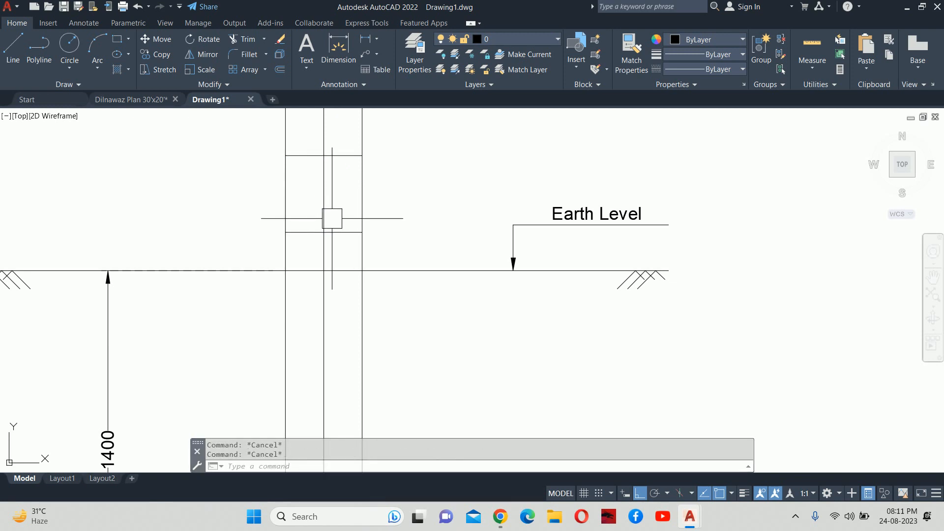
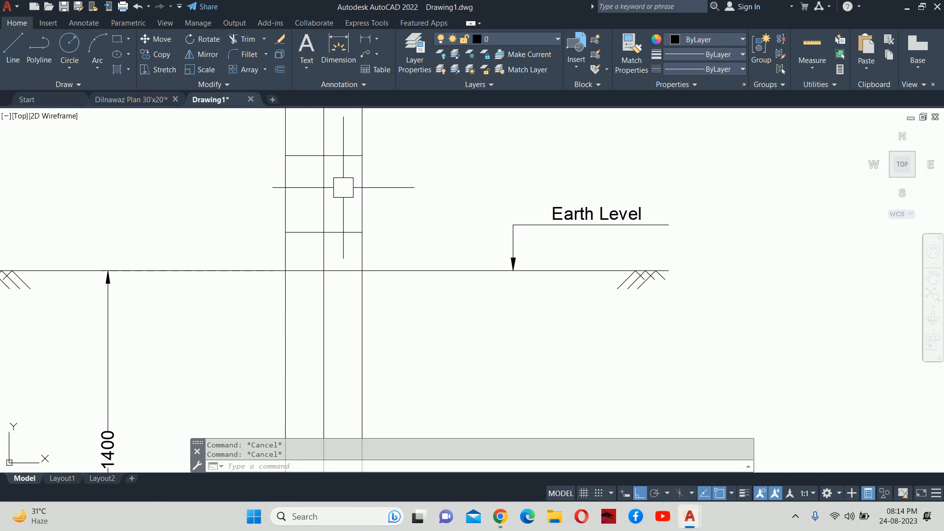
scroll(350, 204, "down", 2)
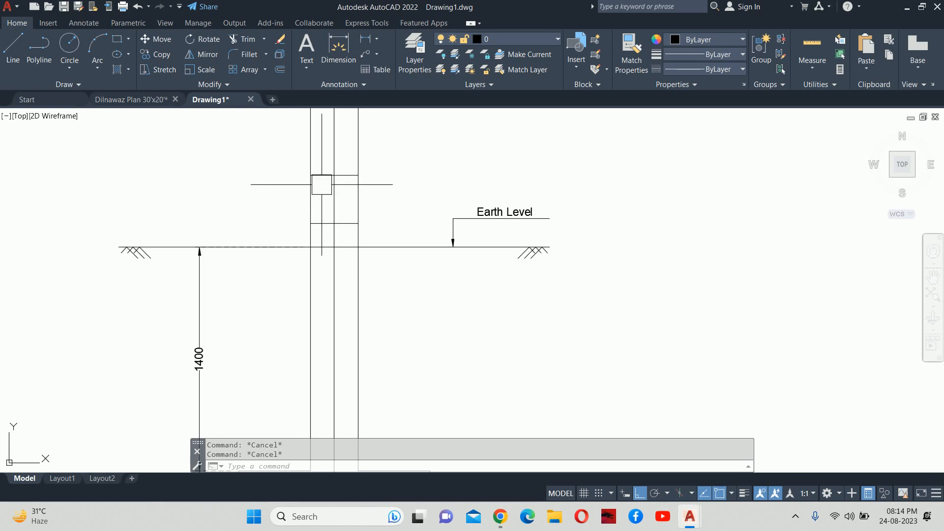
scroll(310, 205, "down", 2)
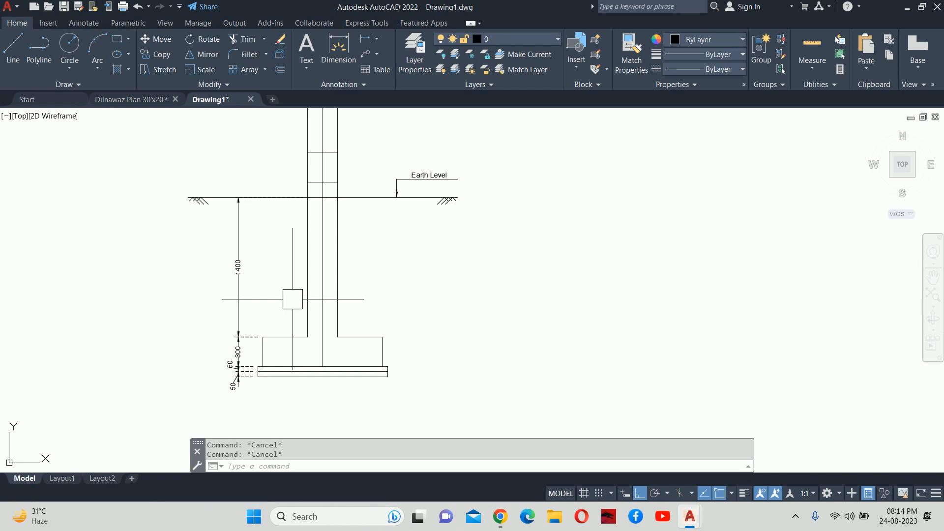
- Stretch the footing, base layers and column bottom downward by 1000 together with their dimensions
middle_click_drag(293, 299, 291, 235)
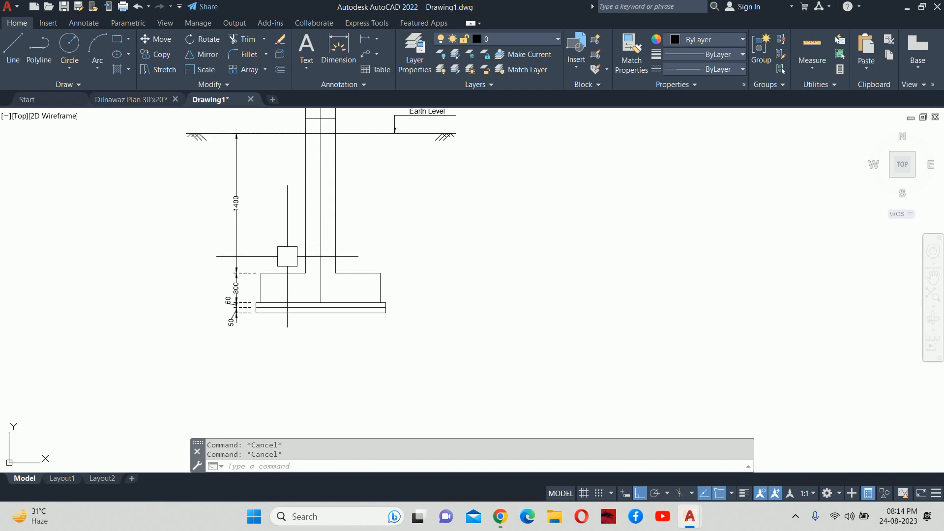
type("s")
key("Return")
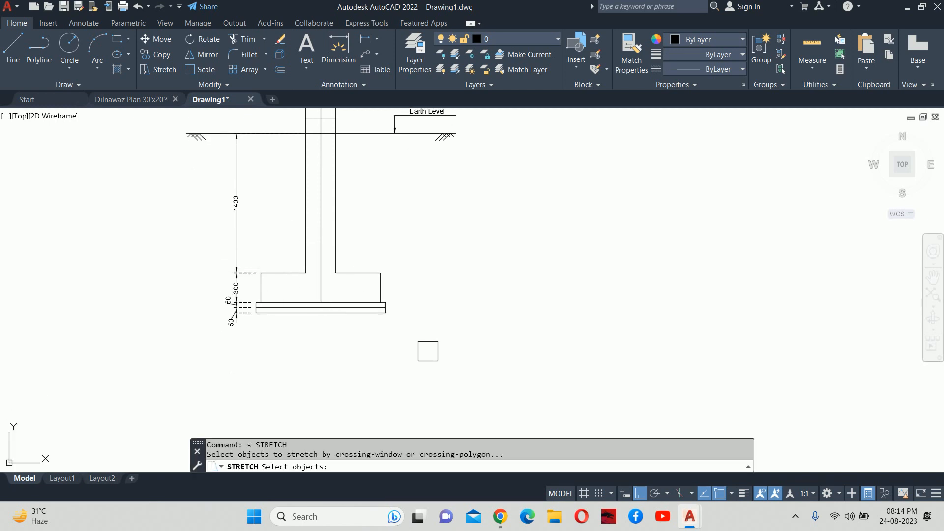
left_click(466, 356)
left_click(221, 268)
key("Return")
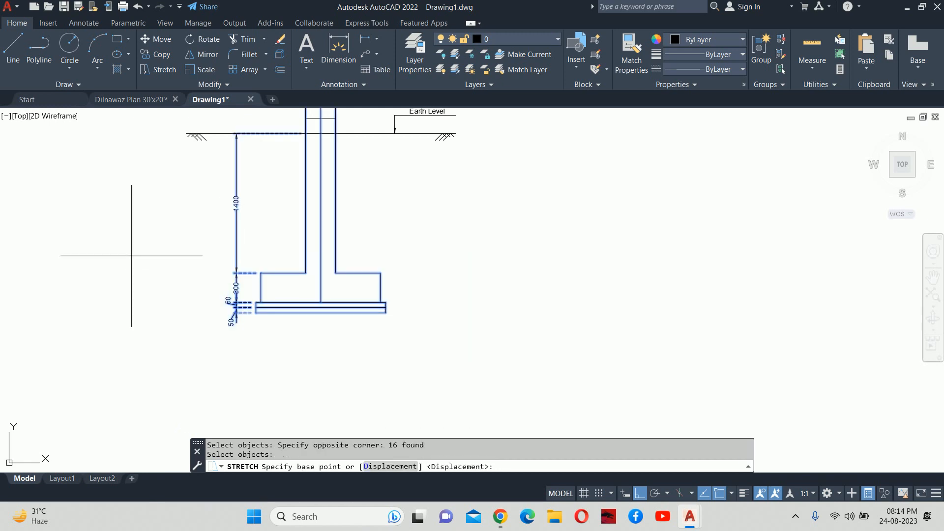
left_click(133, 257)
type("1000")
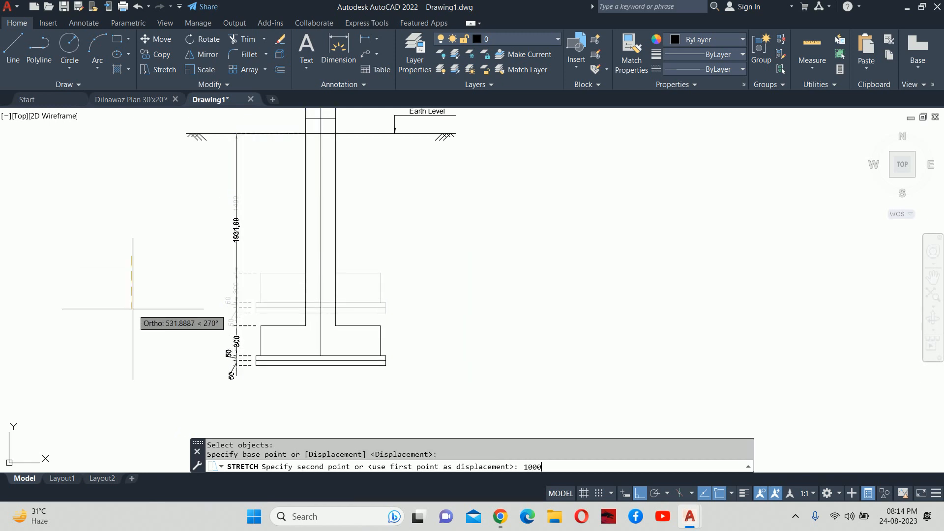
key("Return")
key("Escape")
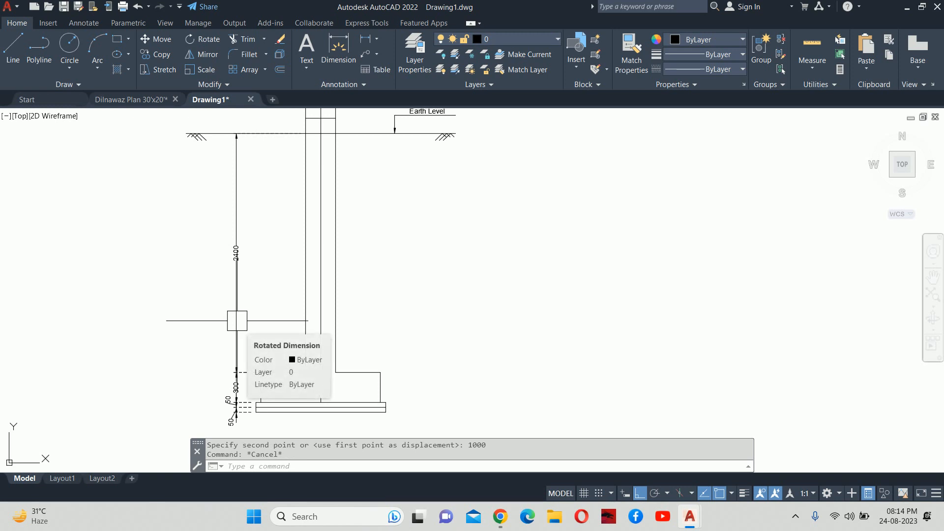
key("Escape")
type("dli")
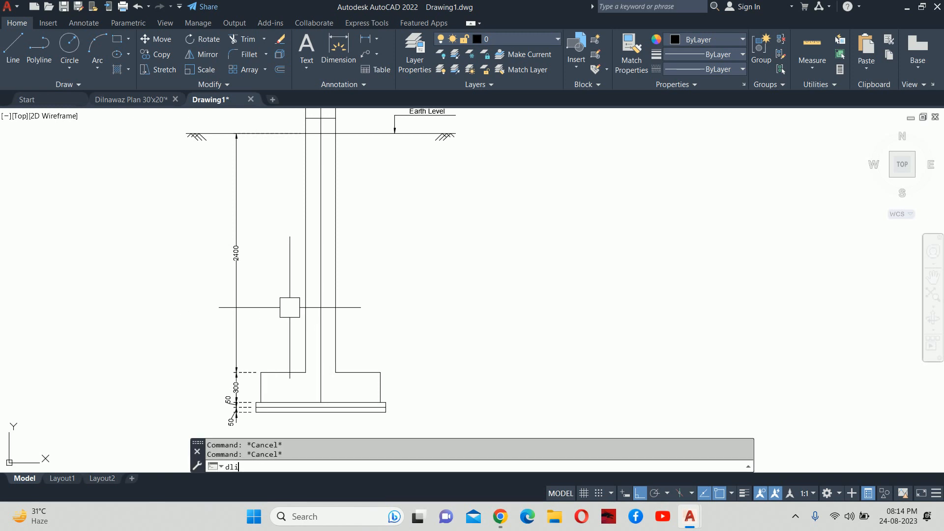
key("Return")
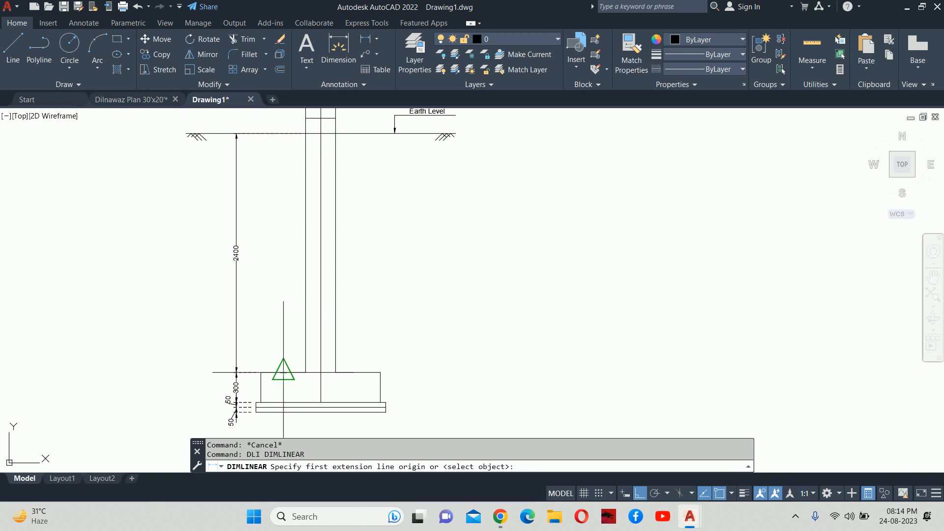
left_click(283, 373)
middle_click_drag(273, 277, 257, 338)
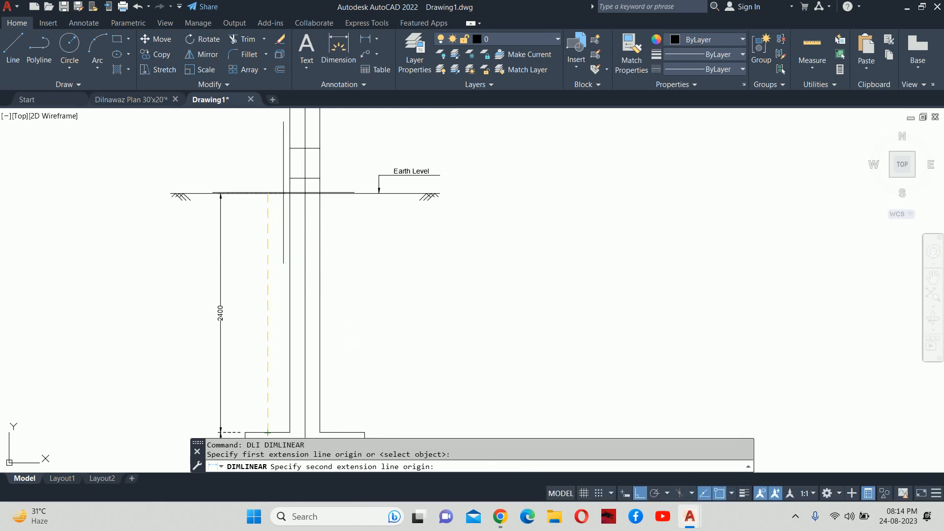
left_click(289, 178)
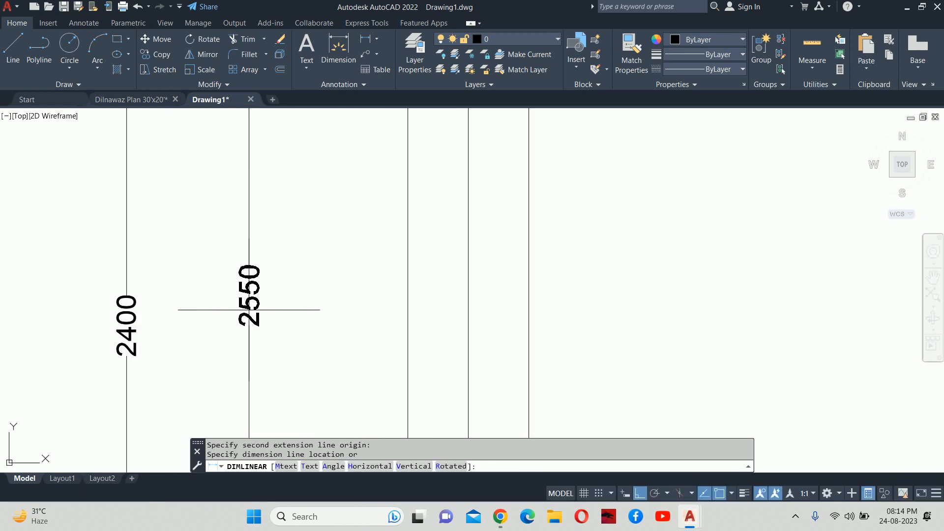
scroll(249, 308, "up", 5)
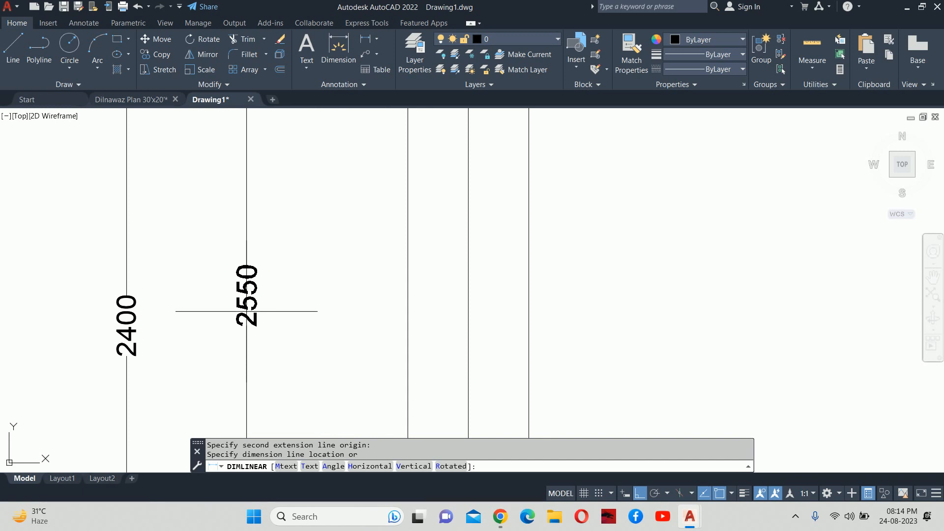
key("Escape")
scroll(244, 302, "down", 6)
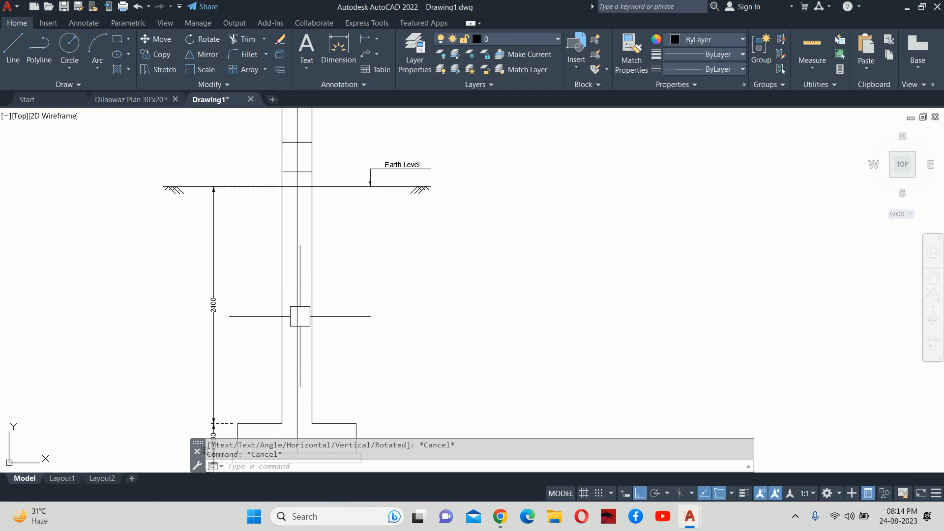
key("Escape")
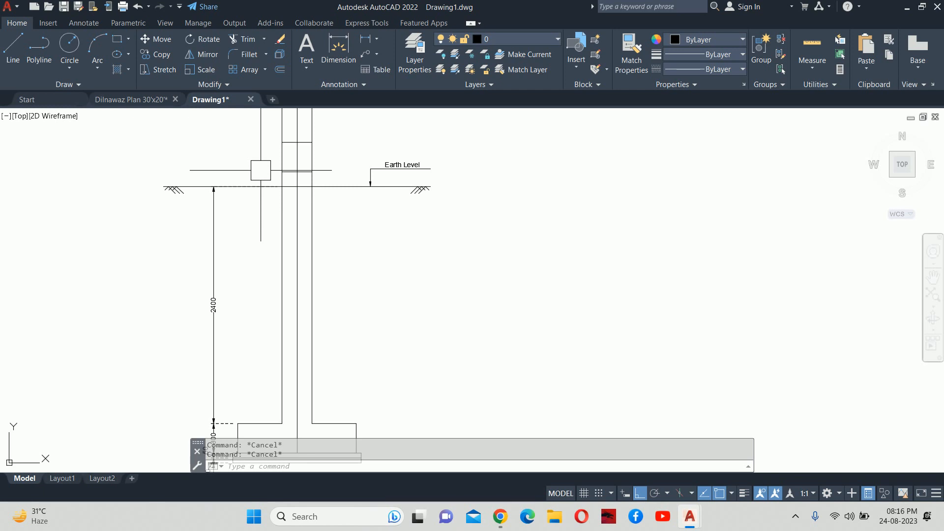
- Undo the last downward stretch of the footing and base layers
mouse_move(256, 225)
middle_mouse_down()
mouse_move(252, 209)
mouse_move(234, 284)
middle_mouse_up()
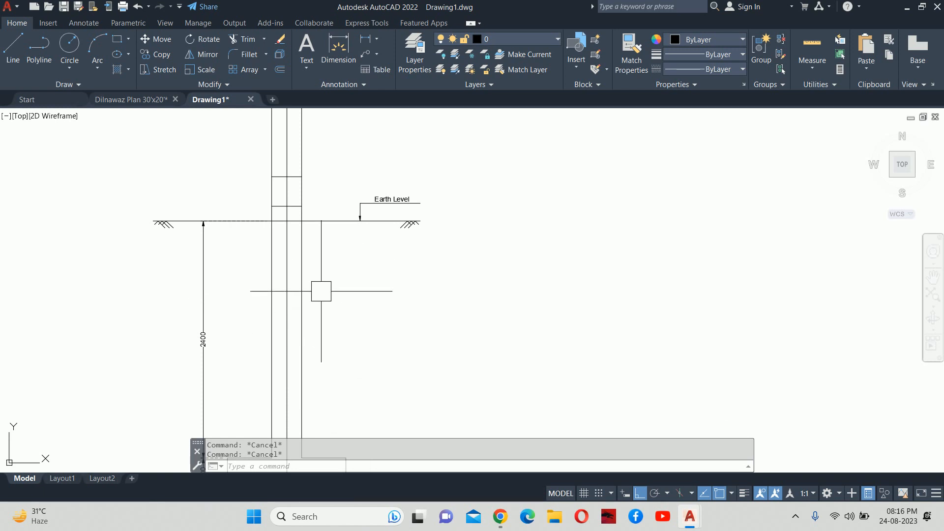
scroll(290, 276, "down", 2)
key("ctrl+z")
key("ctrl+z")
key("ctrl+z")
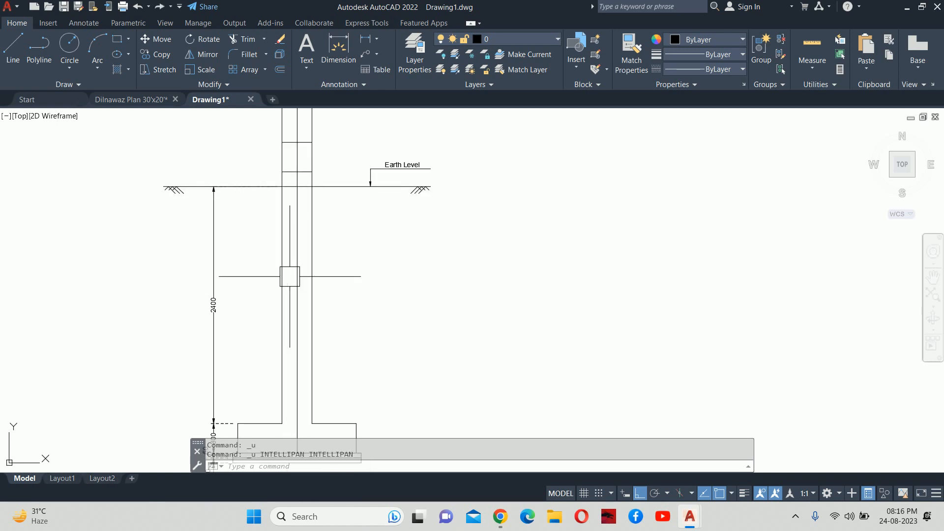
middle_click_drag(285, 211, 247, 327)
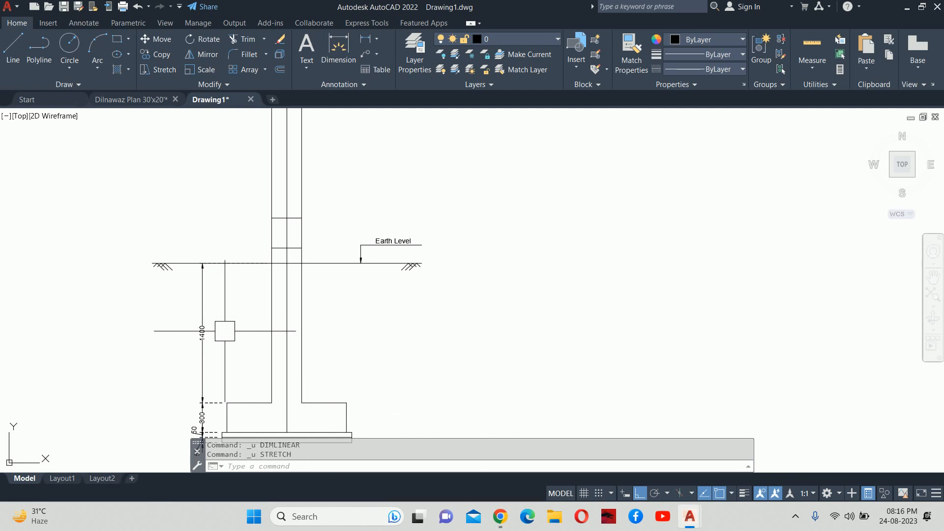
scroll(266, 402, "down", 2)
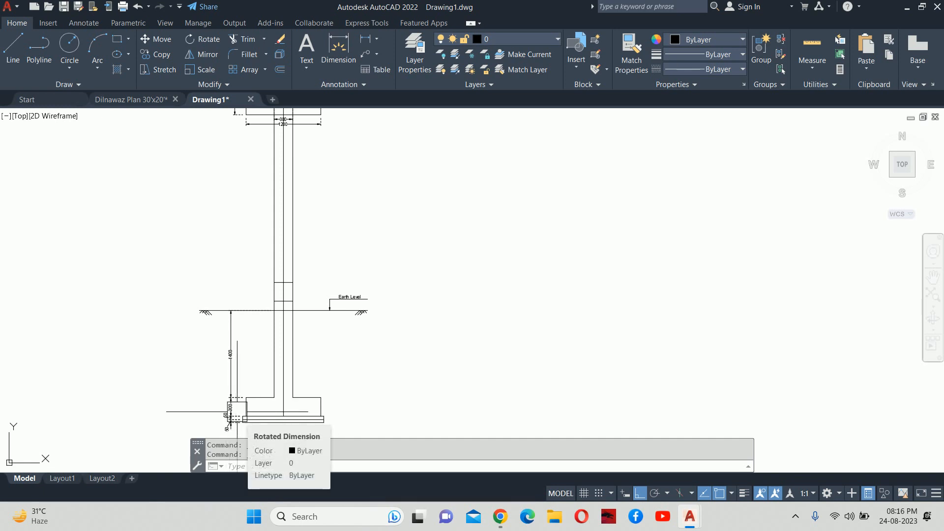
key("ctrl+z")
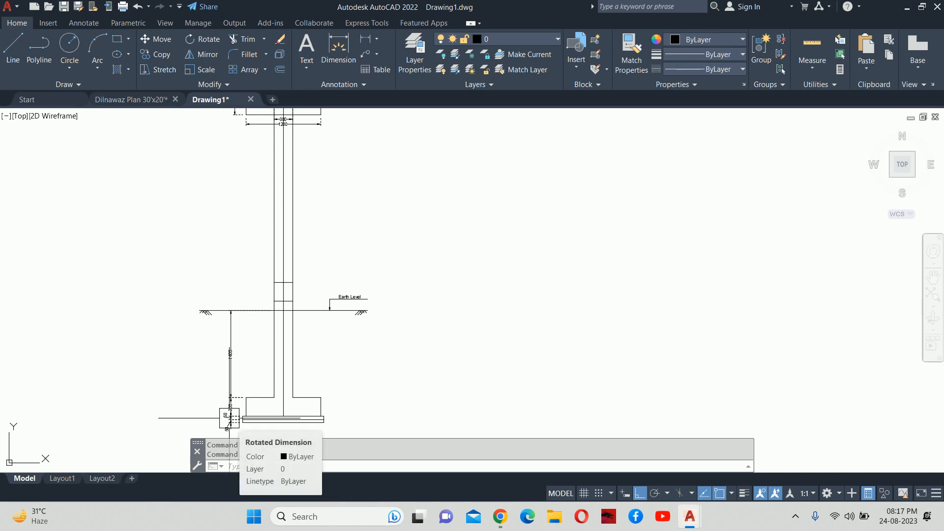
scroll(282, 319, "up", 2)
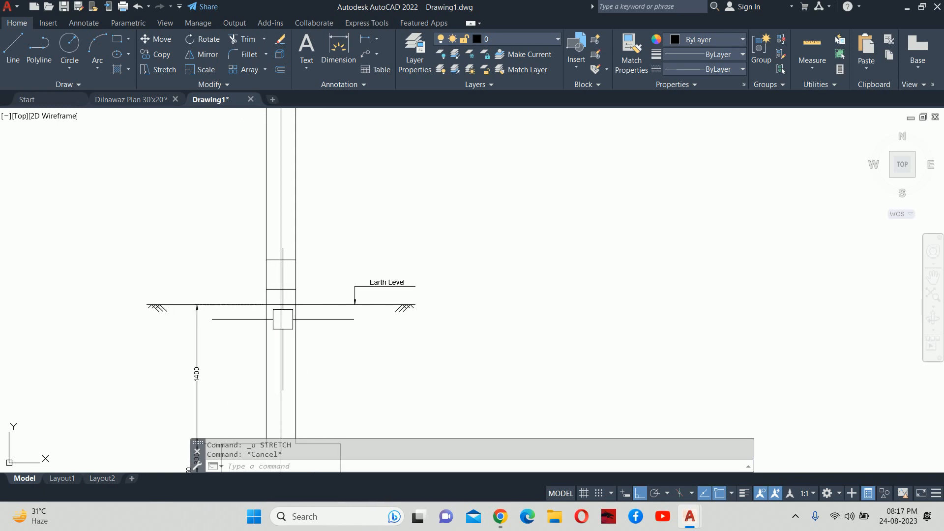
key("Escape")
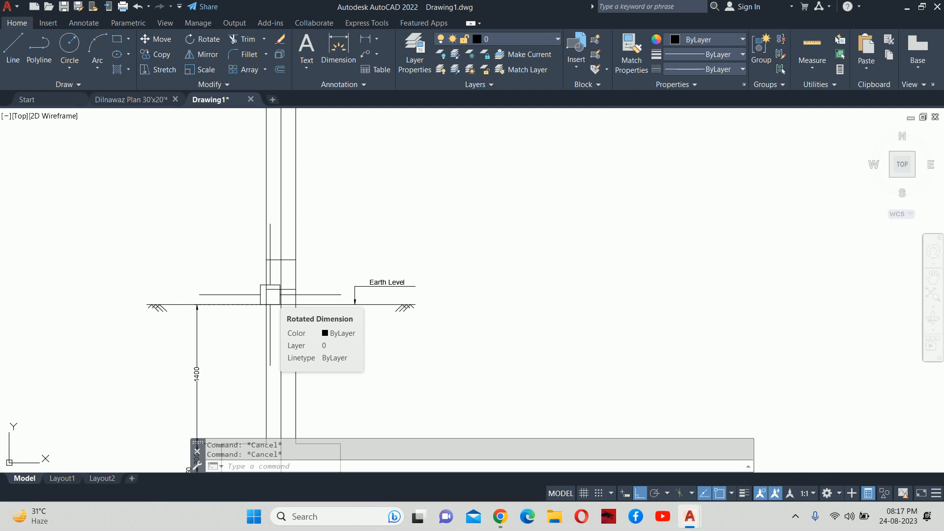
- Stretch the footing, both base layers and the column bottom down by 1000, including the attached dimensions
scroll(278, 275, "down", 2)
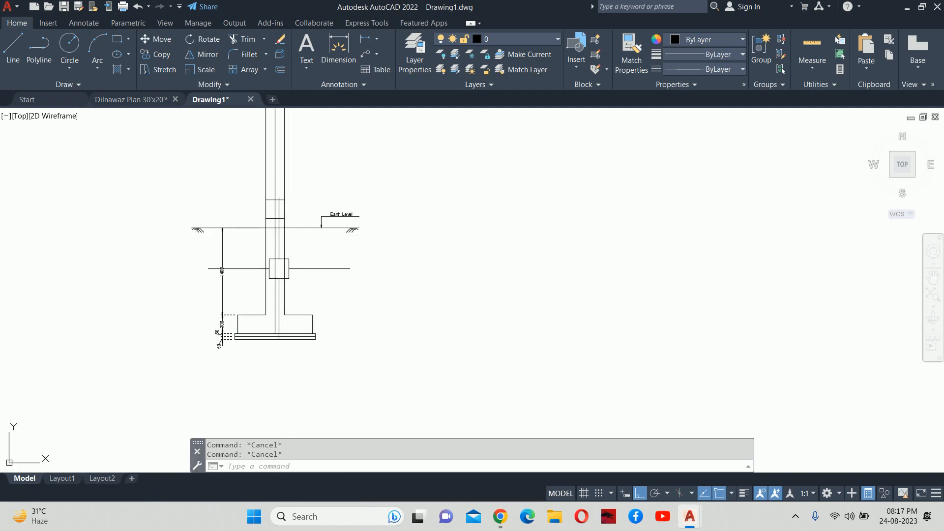
scroll(285, 276, "up", 2)
middle_click_drag(285, 275, 253, 230)
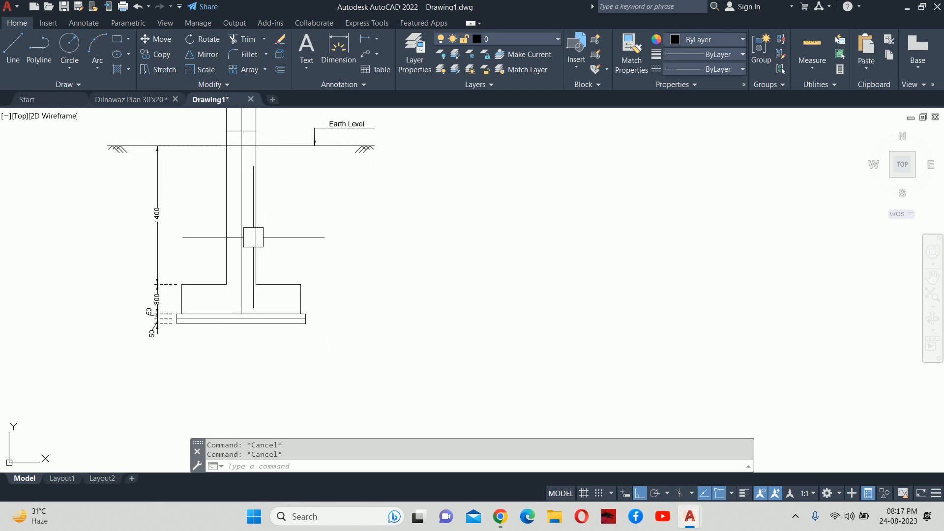
type("s")
key("Return")
left_click(378, 342)
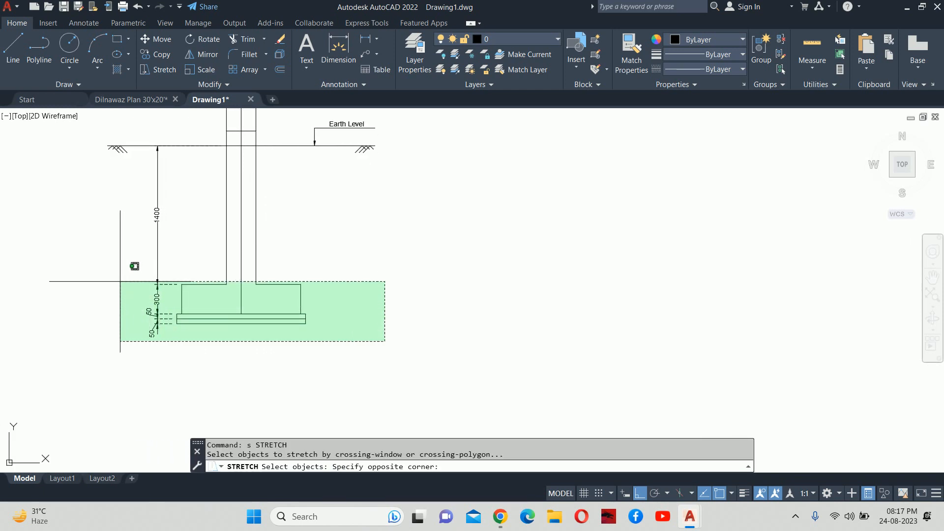
left_click(129, 231)
left_click(374, 257)
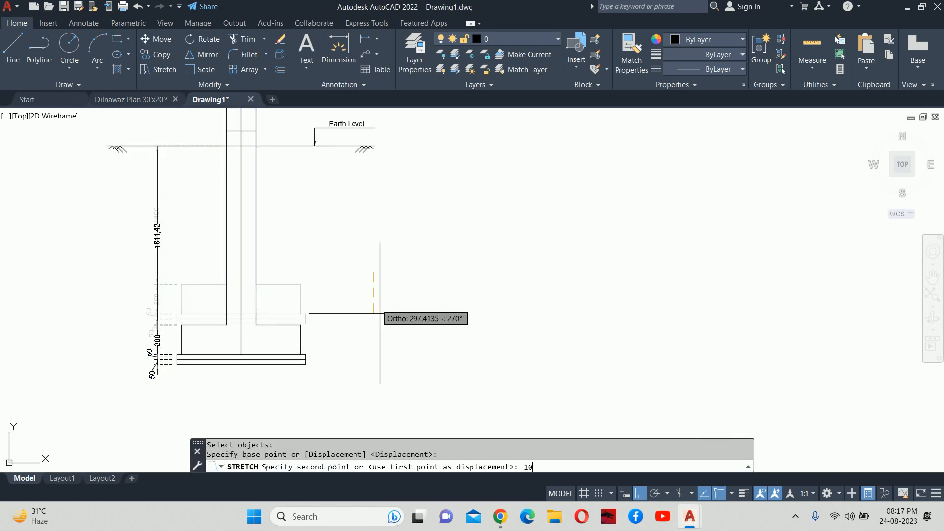
type("1000")
key("space")
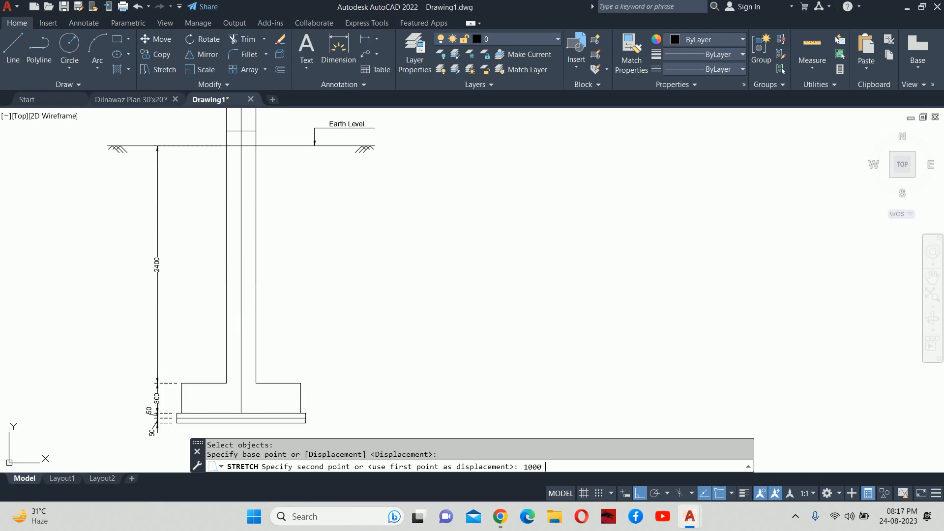
key("Escape")
- Stretch the two horizontal lines across the column above earth level upward together, keeping their spacing
middle_click_drag(221, 197, 241, 294)
key("Escape")
scroll(263, 179, "up", 2)
mouse_move(284, 250)
middle_mouse_down()
mouse_move(298, 244)
mouse_move(295, 234)
middle_mouse_up()
type("s")
key("space")
scroll(321, 264, "up", 2)
left_click(339, 311)
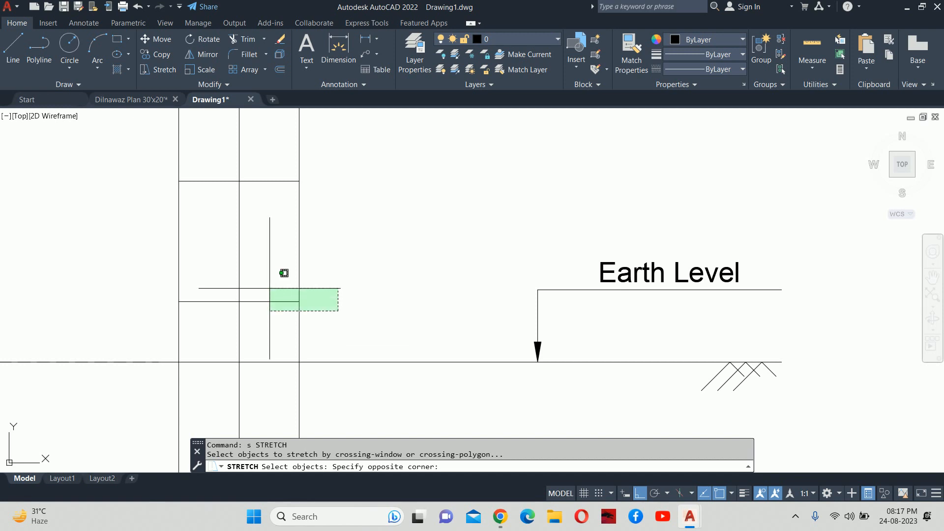
scroll(220, 229, "down", 2)
middle_click_drag(198, 219, 295, 251)
left_click(200, 205)
key("space")
left_click(204, 238)
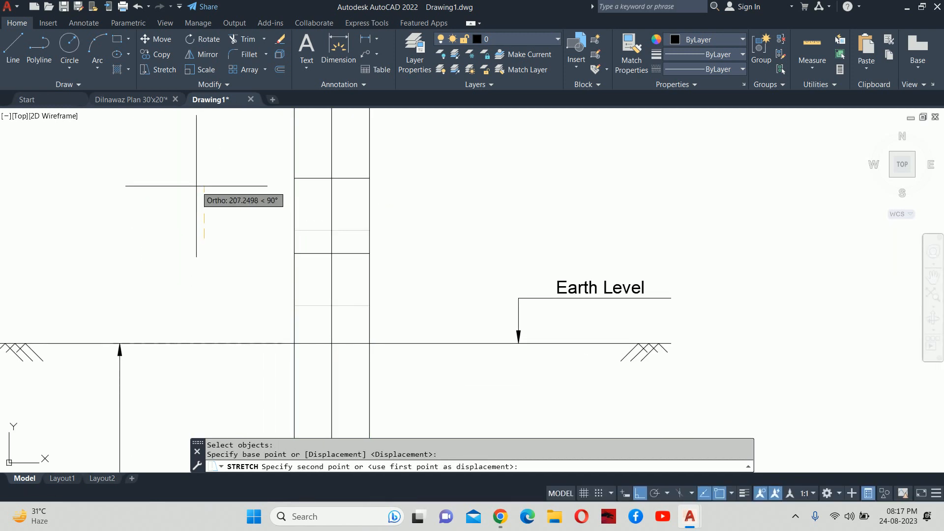
middle_click_drag(197, 186, 210, 243)
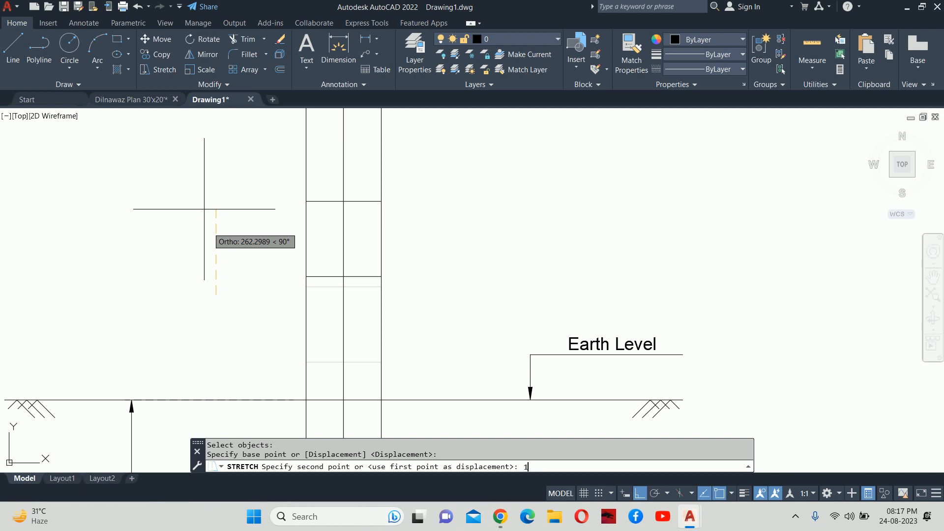
key("Return")
key("Escape")
key("Escape")
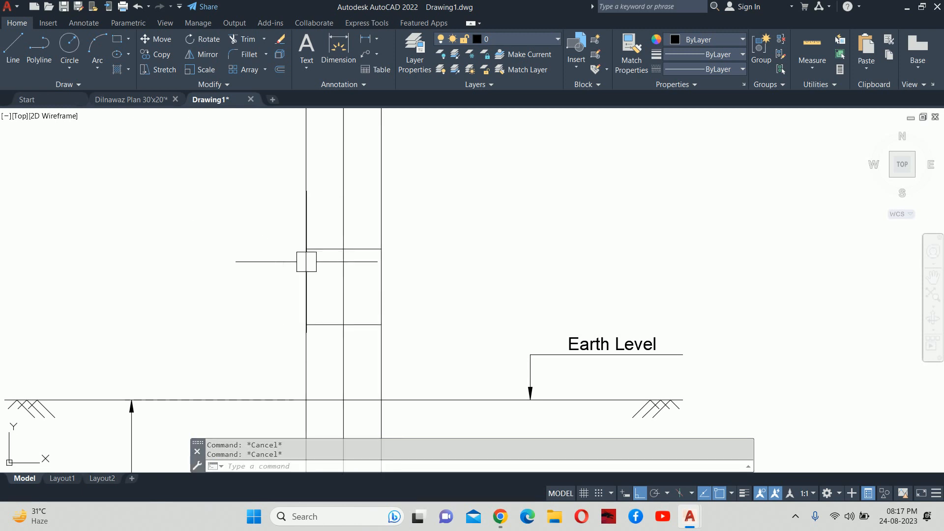
scroll(316, 344, "down", 2)
mouse_move(310, 340)
middle_mouse_down()
mouse_move(308, 311)
mouse_move(333, 307)
mouse_move(325, 275)
middle_mouse_up()
scroll(353, 329, "down", 2)
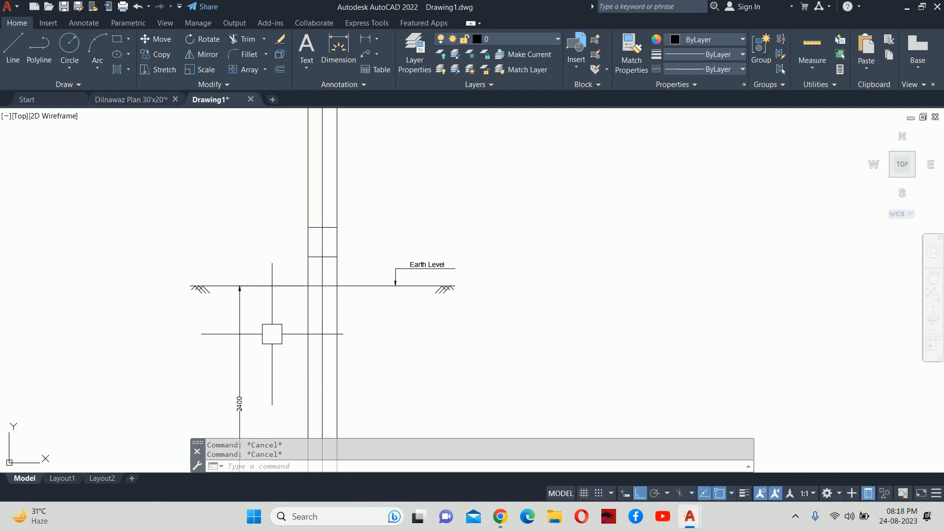
middle_click_drag(293, 340, 269, 278)
scroll(269, 278, "down", 2)
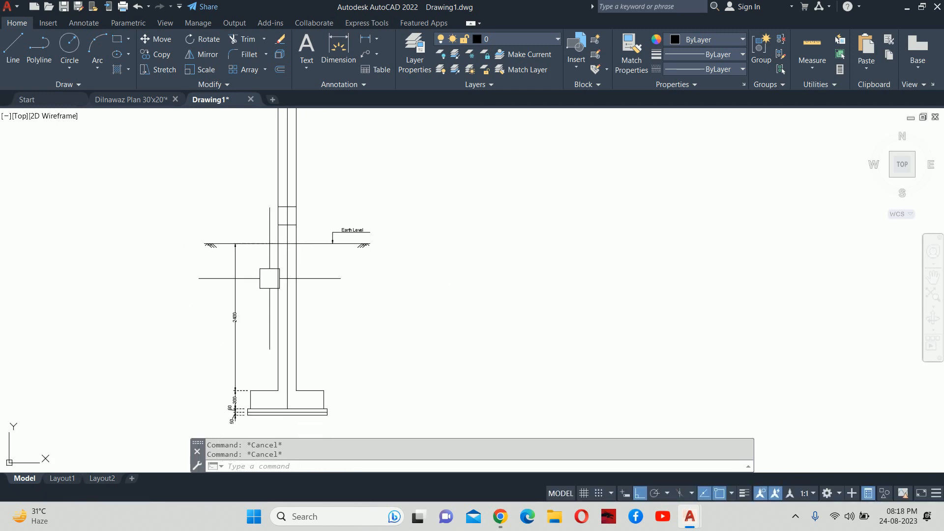
type("o")
key("Return")
key("Escape")
scroll(290, 311, "up", 2)
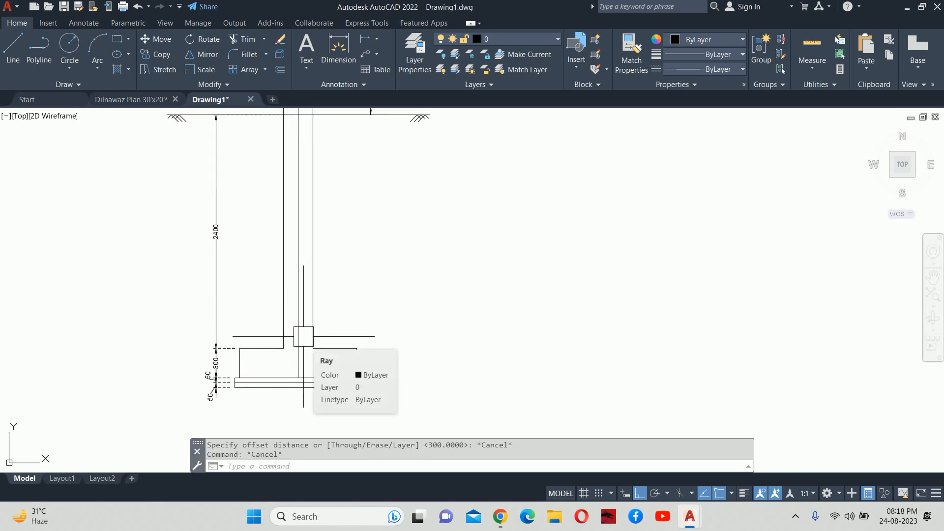
key("Escape")
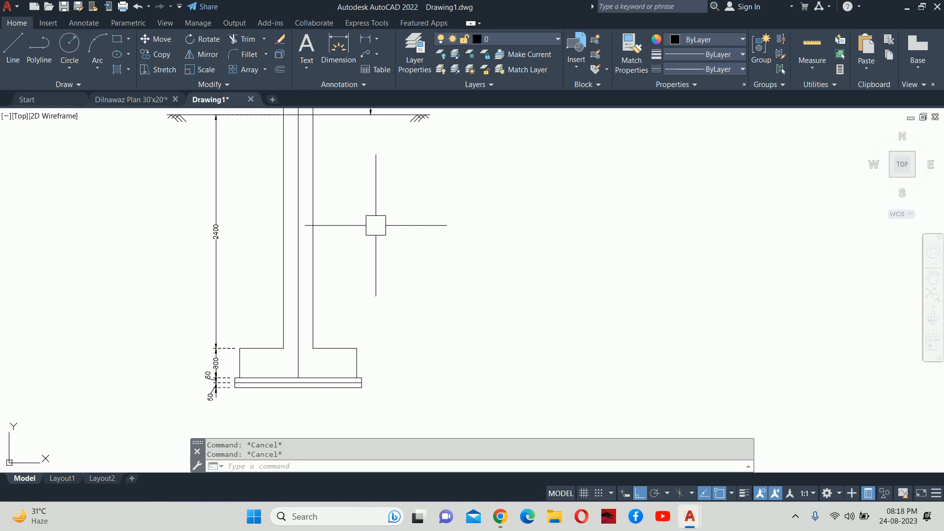
- Start the Offset command for the footing section
middle_click_drag(337, 270, 330, 209)
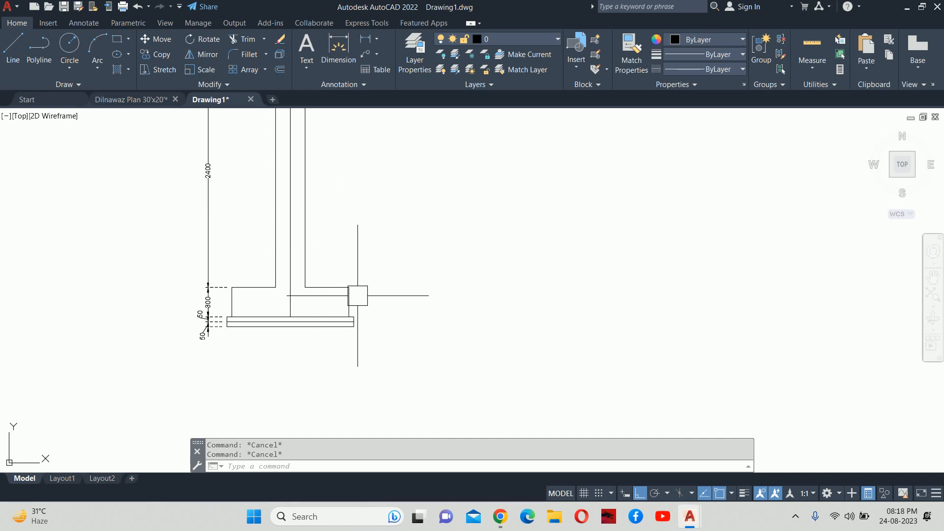
middle_click_drag(341, 280, 367, 357)
type("o")
key("Return")
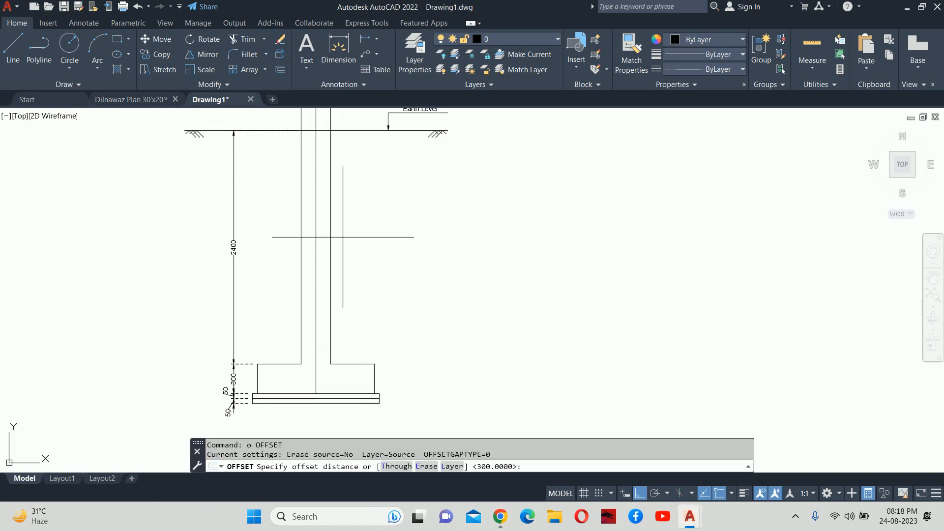
- Stretch the upper end of the 2400 vertical dimension from earth level to the lower beam line just above it
middle_click_drag(343, 236, 344, 282)
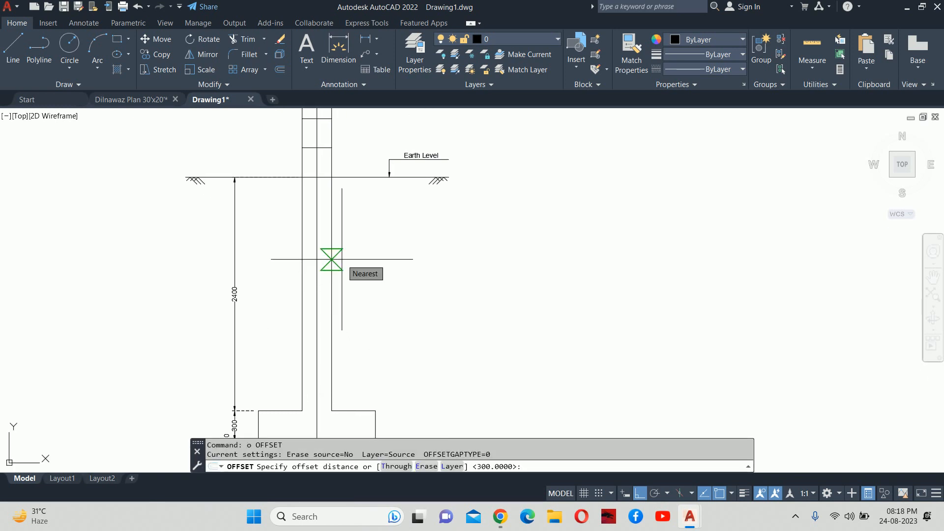
key("Escape")
left_click(256, 255)
left_click(231, 236)
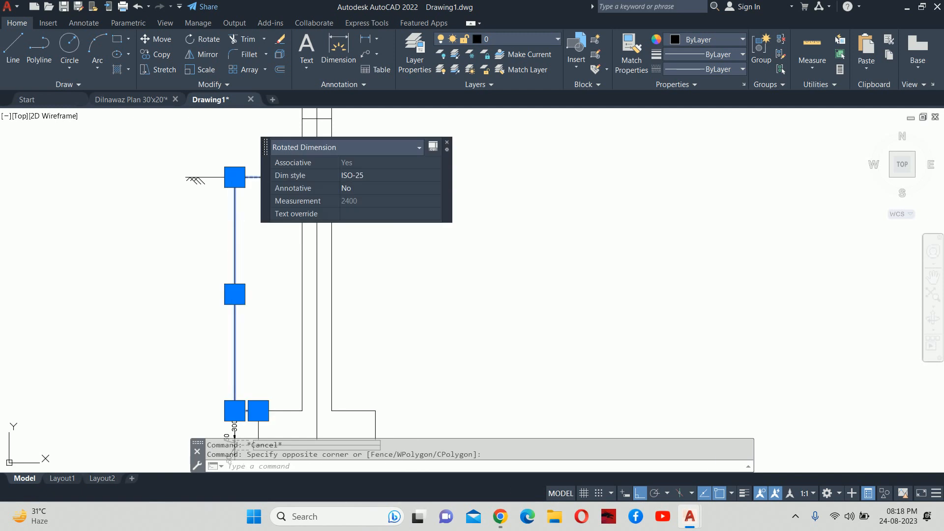
middle_click_drag(243, 216, 188, 273)
left_click(247, 234)
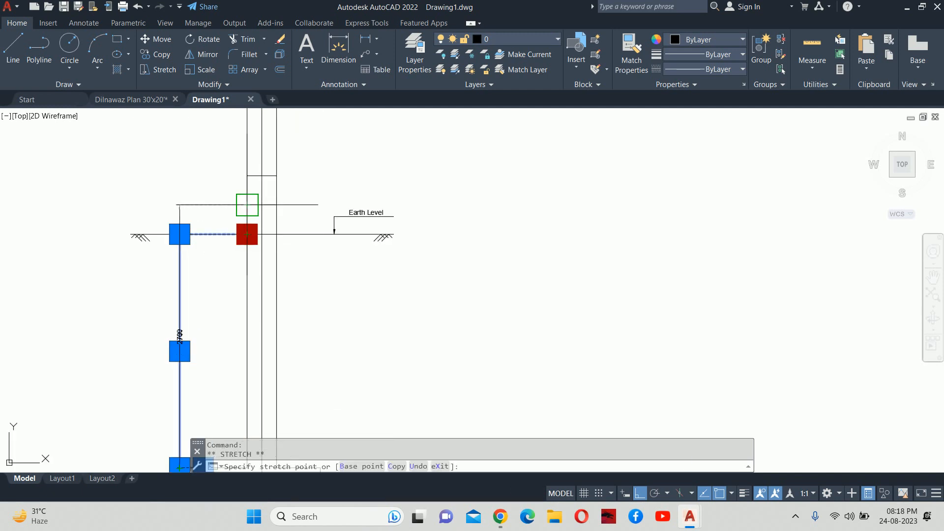
left_click(247, 205)
key("Escape")
scroll(201, 312, "up", 2)
middle_click_drag(190, 316, 197, 287)
key("Escape")
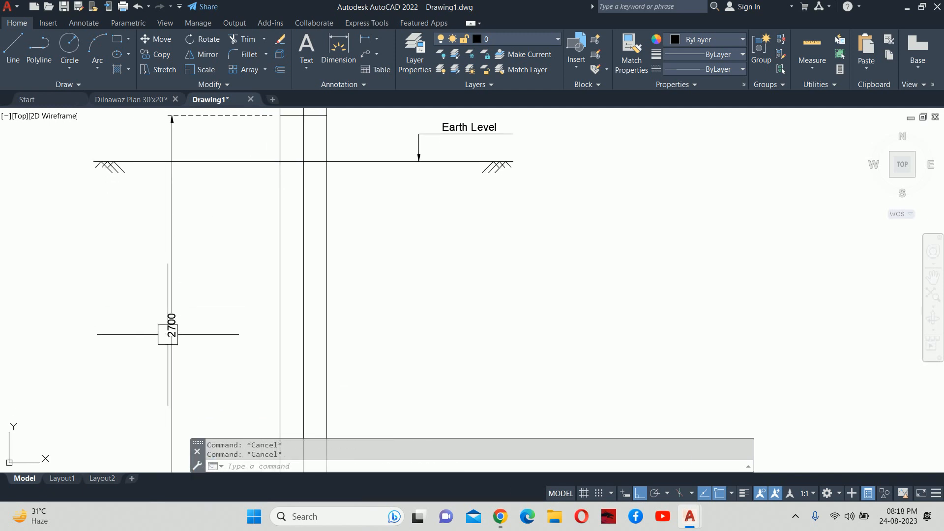
middle_click_drag(180, 320, 163, 335)
- Offset the lower beam line above earth level downward by 1200 inside the column
type("o")
key("Return")
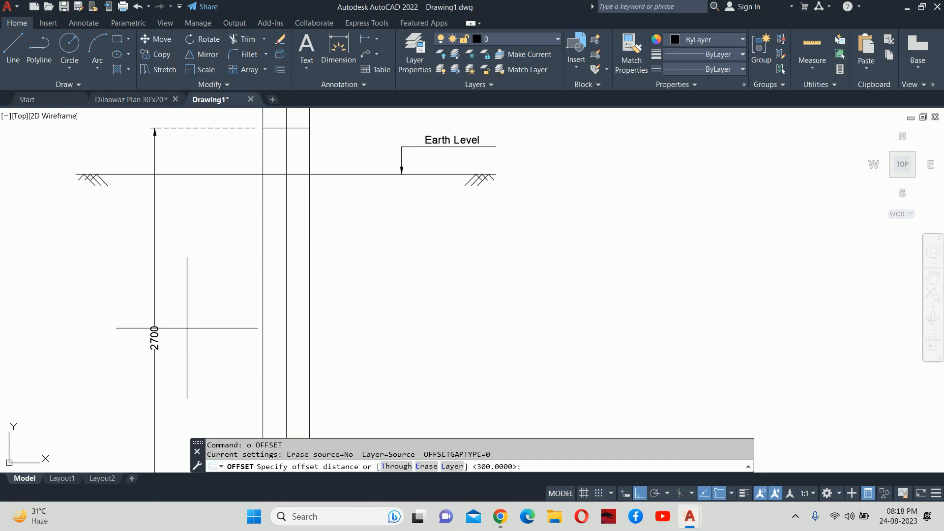
type("1200")
key("Return")
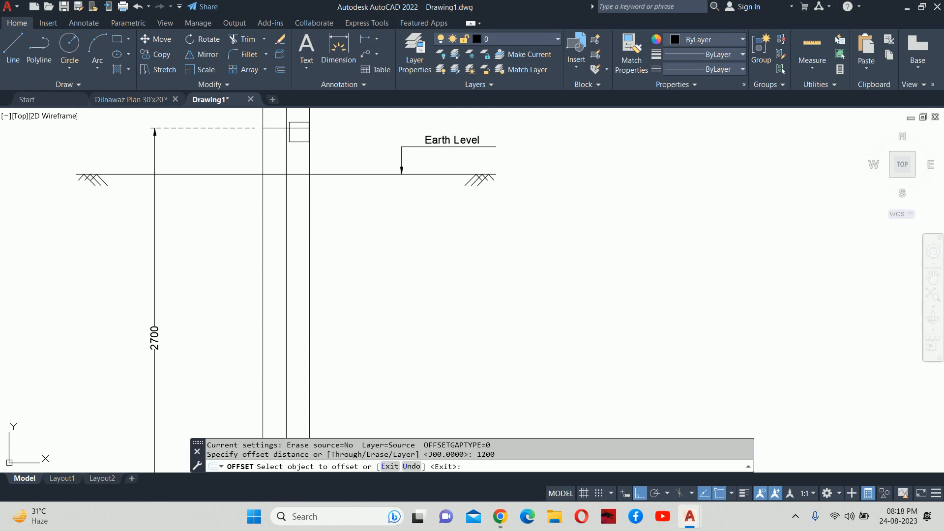
left_click(294, 128)
left_click(340, 270)
key("Escape")
middle_click_drag(359, 284, 338, 269)
- Offset the horizontal line below earth level downward by 250 to outline a second beam
key("Return")
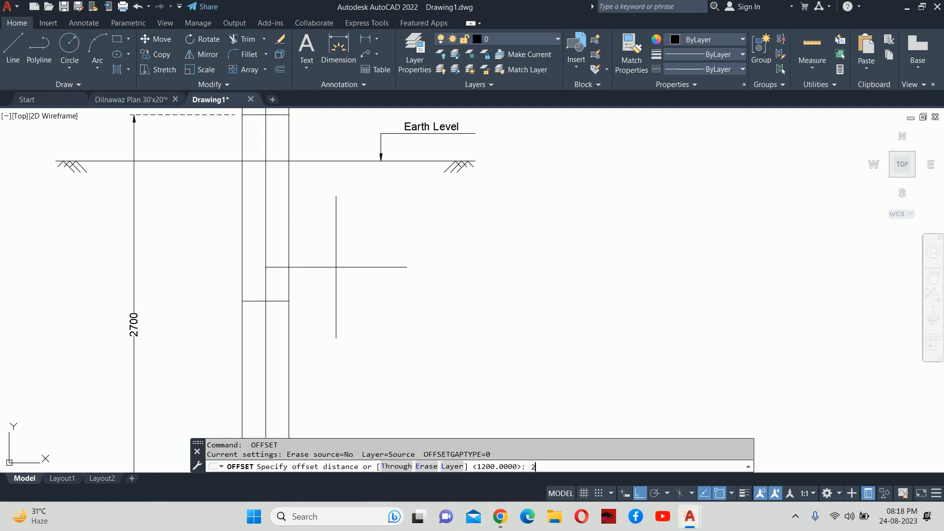
type("250")
key("Return")
scroll(293, 288, "up", 2)
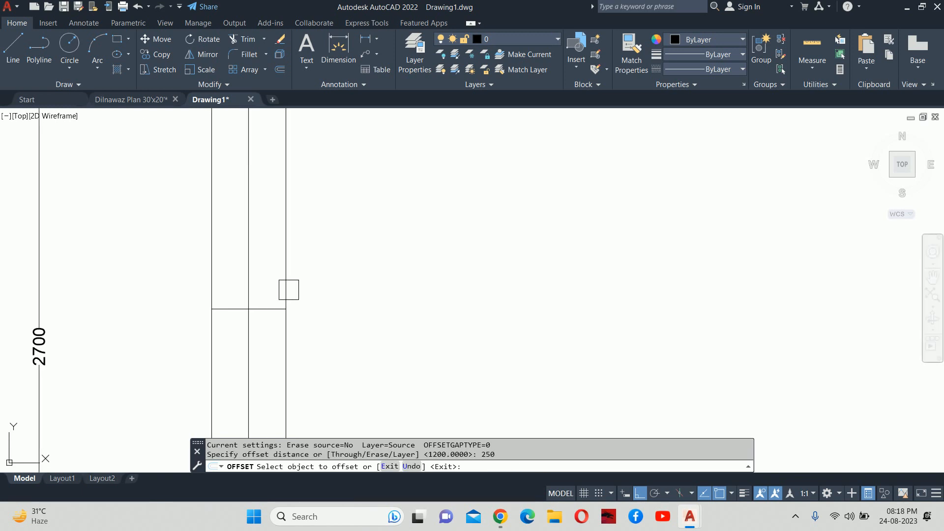
left_click(266, 309)
left_click(272, 339)
middle_click_drag(277, 323, 280, 320)
scroll(275, 286, "up", 2)
- Erase the column's vertical centre line and trim the earth-level line between the column edges
left_click(275, 286)
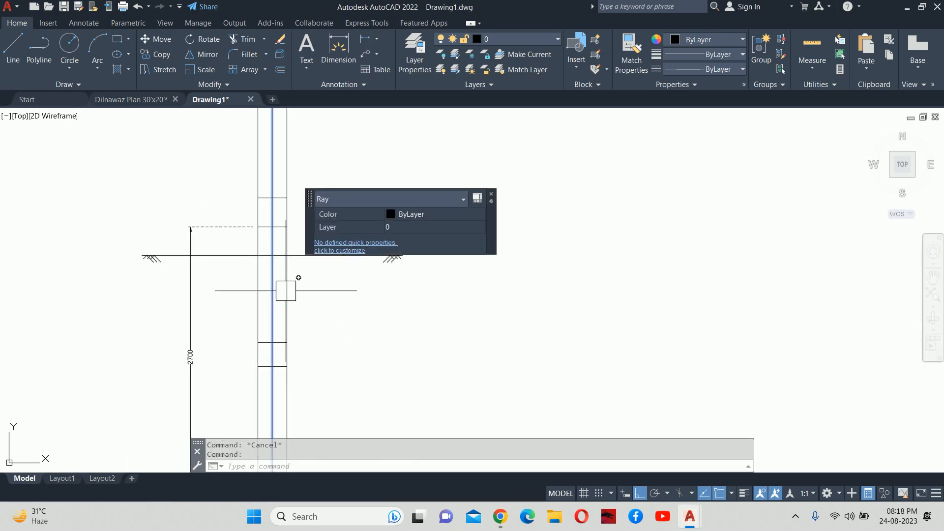
key("Escape")
type("tr")
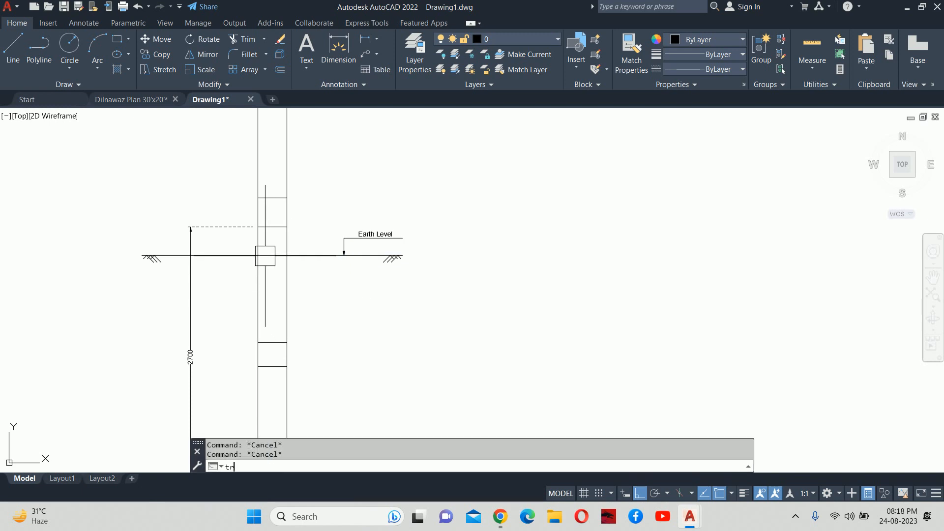
key("space")
key("space")
scroll(266, 250, "up", 2)
left_click(270, 259)
key("Escape")
scroll(270, 260, "down", 4)
middle_click_drag(283, 273, 274, 228)
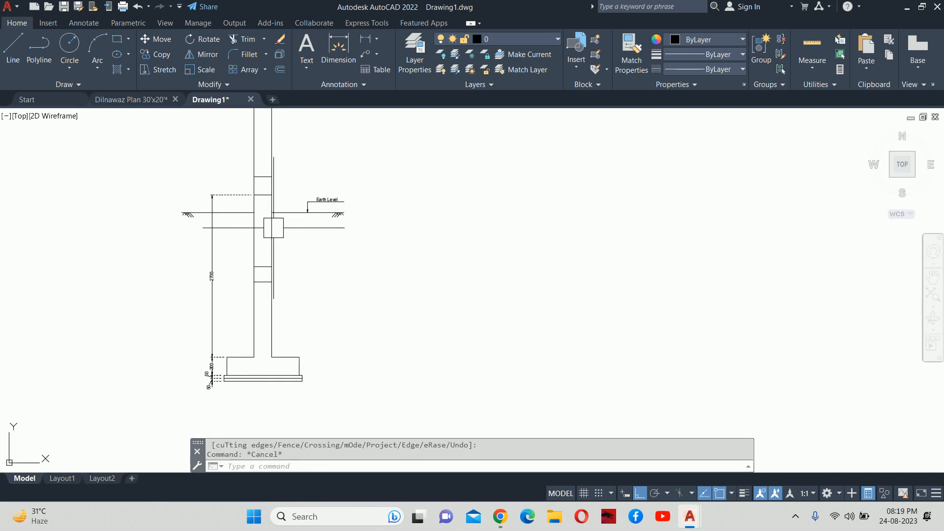
- Stretch the upper end of the long vertical dimension to the top line of the beam above earth level
scroll(263, 216, "up", 2)
key("Escape")
left_click(226, 169)
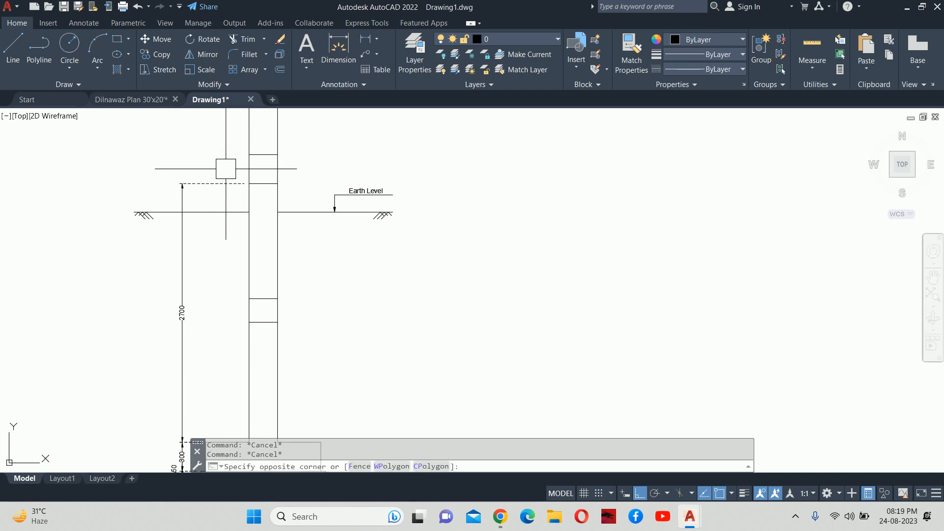
left_click(212, 197)
mouse_move(232, 193)
middle_mouse_down()
mouse_move(172, 257)
mouse_move(195, 279)
mouse_move(201, 221)
middle_mouse_up()
left_click(189, 248)
left_click(188, 219)
key("Escape")
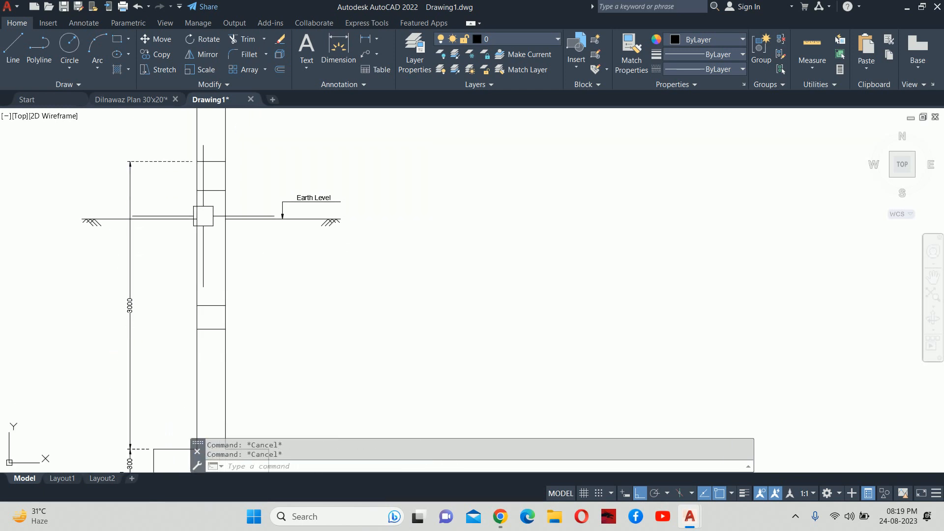
middle_click_drag(217, 278, 226, 238)
scroll(224, 259, "up", 2)
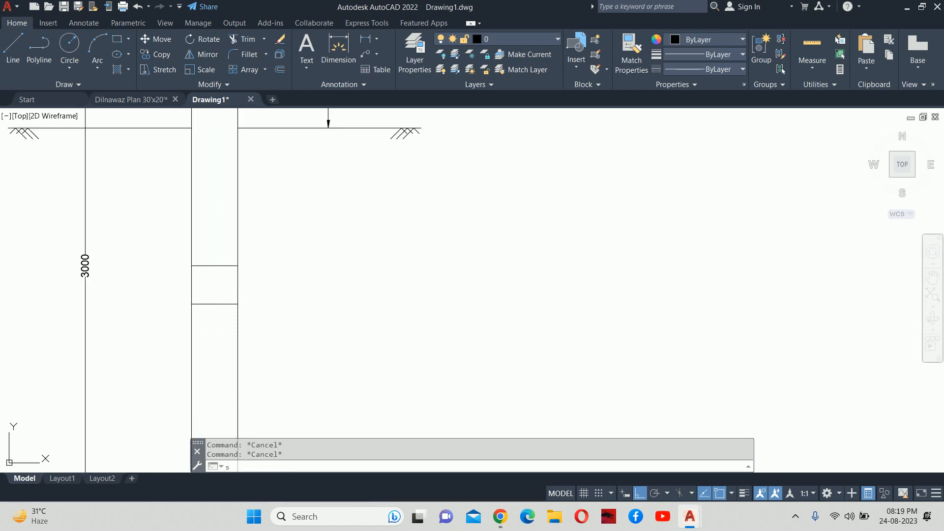
type("s")
key("Return")
left_click(251, 258)
left_click(189, 291)
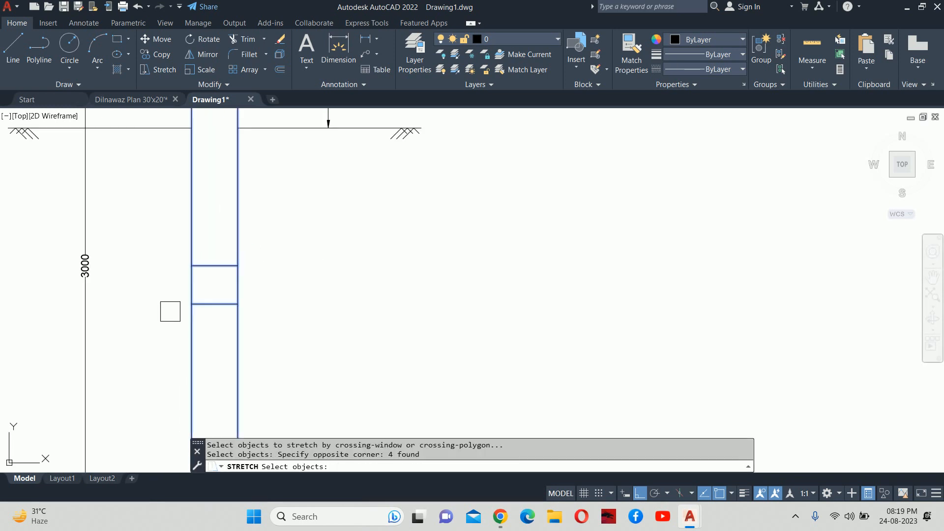
key("Escape")
key("Escape")
- Try to add a linear dimension from the bottom line of the lower beam to the top of the footing
scroll(189, 295, "down", 3)
key("Escape")
type("dli")
key("Return")
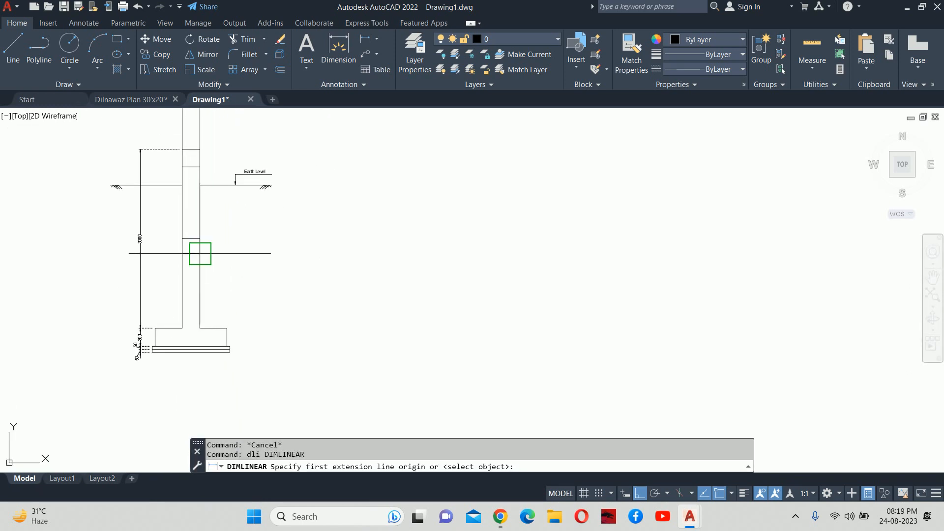
left_click(191, 253)
left_click(183, 328)
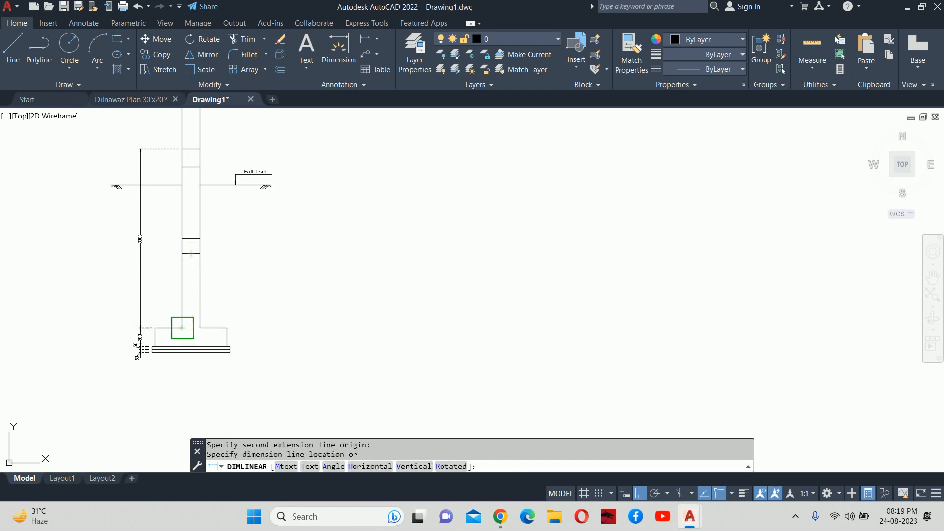
scroll(212, 316, "up", 2)
scroll(212, 317, "up", 2)
key("Escape")
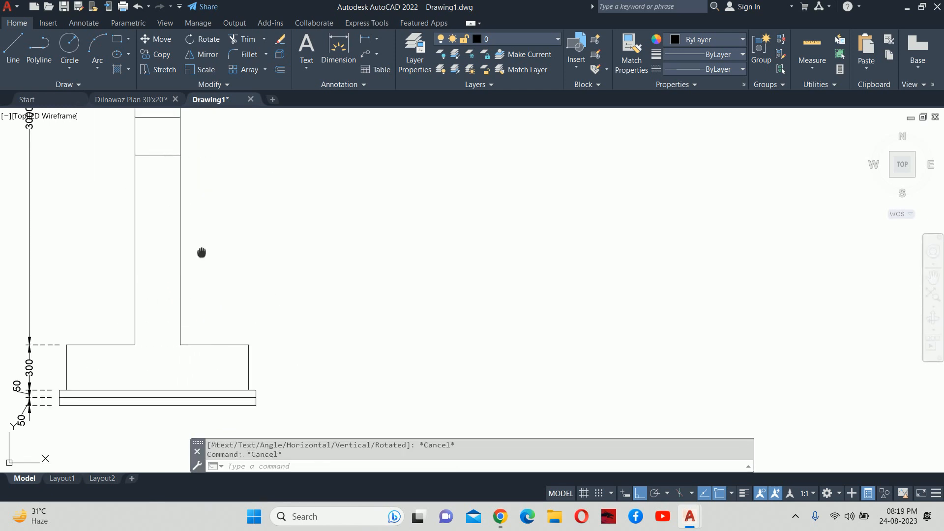
- Stretch the bottom line of the lower beam downward by 50
middle_click_drag(200, 253, 225, 320)
type("s")
key("Return")
left_click(242, 311)
left_click(141, 221)
key("Return")
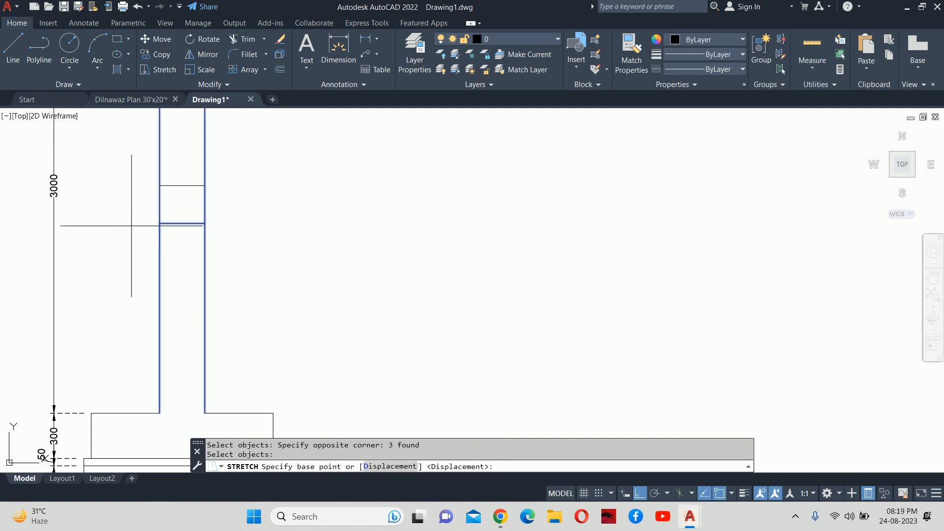
left_click(128, 229)
key("Return")
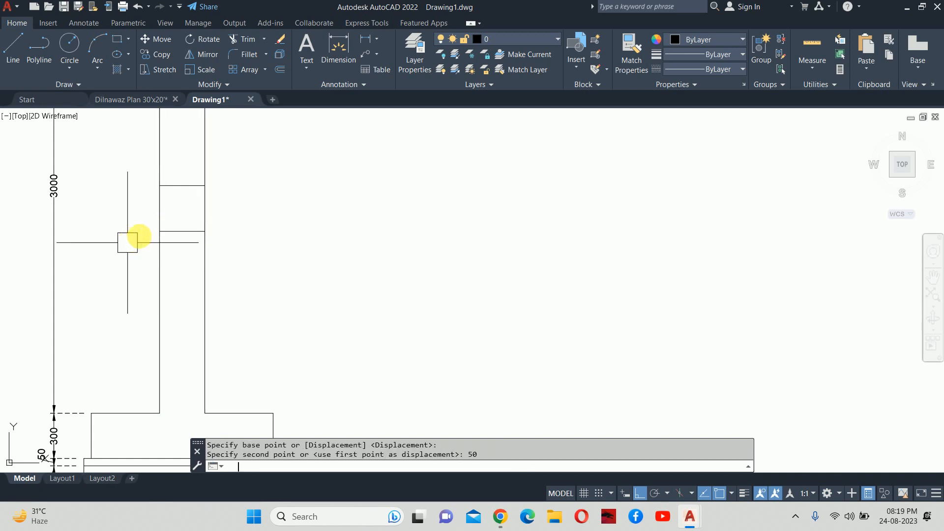
key("Escape")
scroll(144, 248, "down", 3)
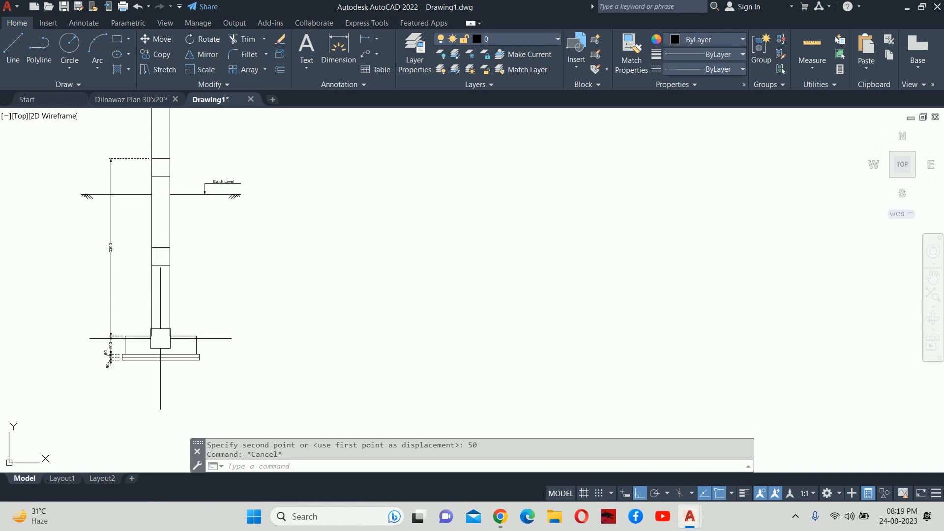
- Undo the lower beam edits, the earth-line trim, the centre line erasure and the stretches of the long vertical dimension
key("ctrl+z")
key("ctrl+z")
key("ctrl+z")
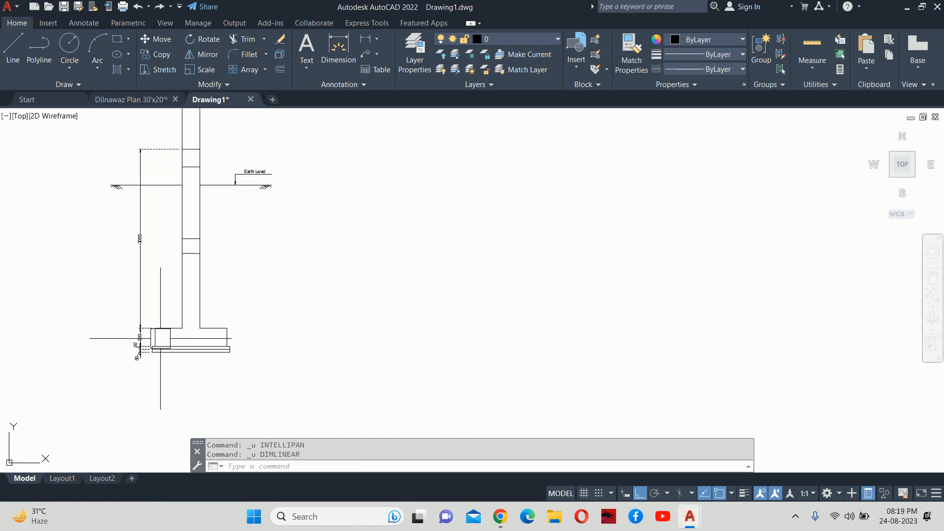
key("ctrl+z")
key("ctrl+z")
key("ctrl+z")
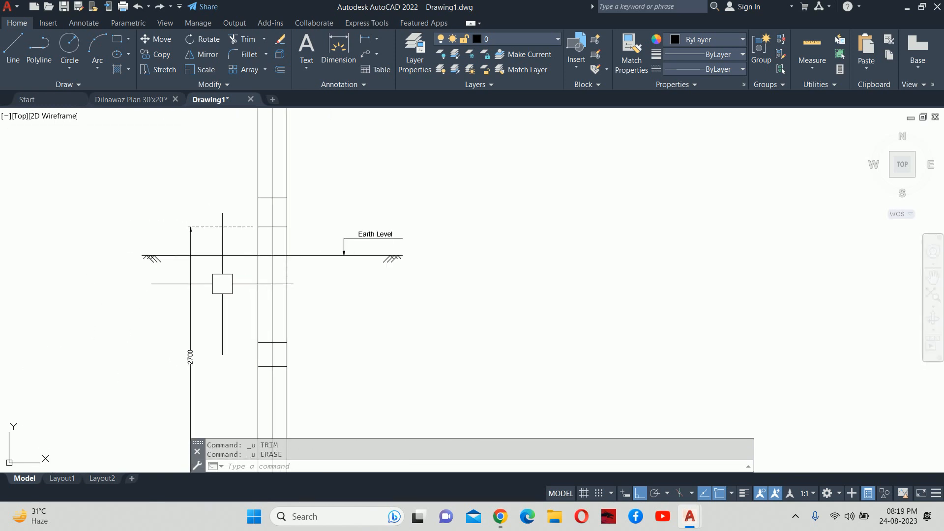
key("ctrl+z")
key("ctrl+z")
key("ctrl+z")
key("ctrl+z")
key("ctrl+z")
key("ctrl+z")
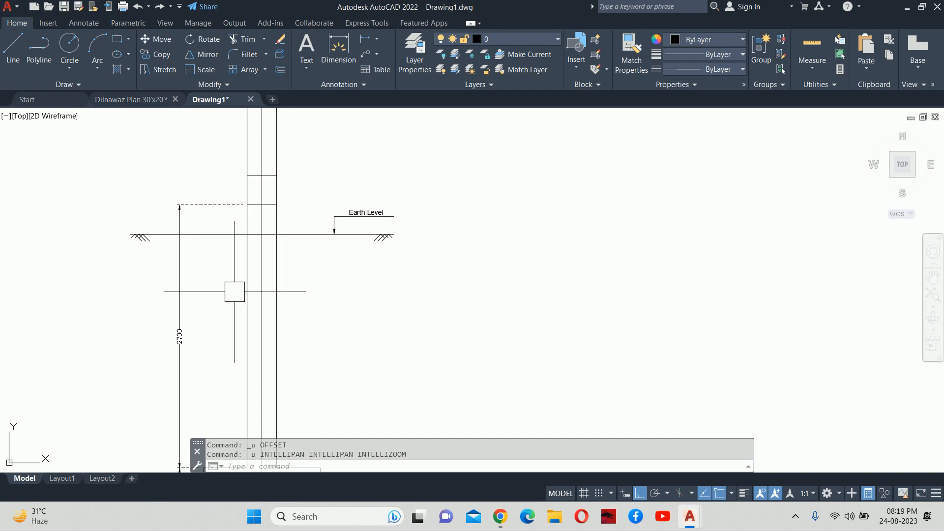
scroll(238, 290, "down", 2)
middle_click_drag(247, 287, 239, 321)
scroll(269, 258, "up", 2)
key("Escape")
key("Escape")
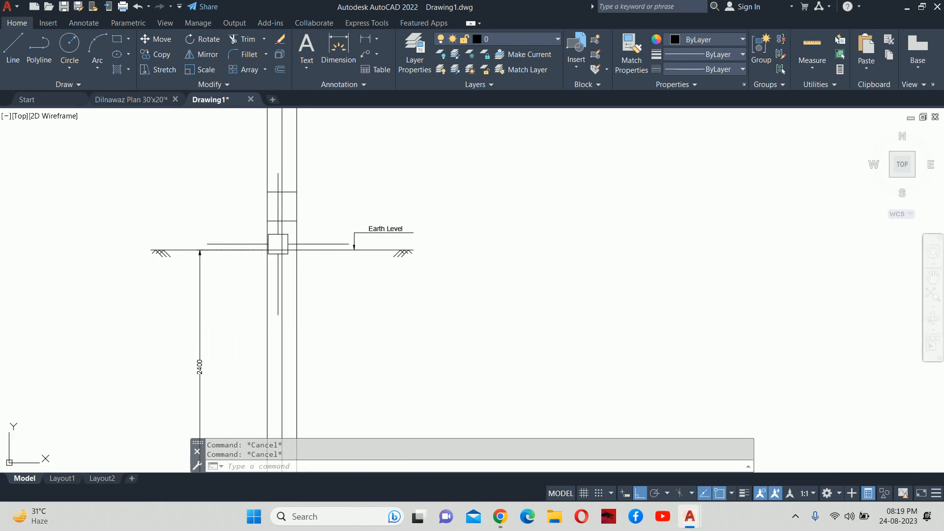
- Add a vertical linear dimension from earth level to the beam's top line, aligned above the existing 2400 dimension
scroll(276, 249, "up", 2)
type("dli")
key("Return")
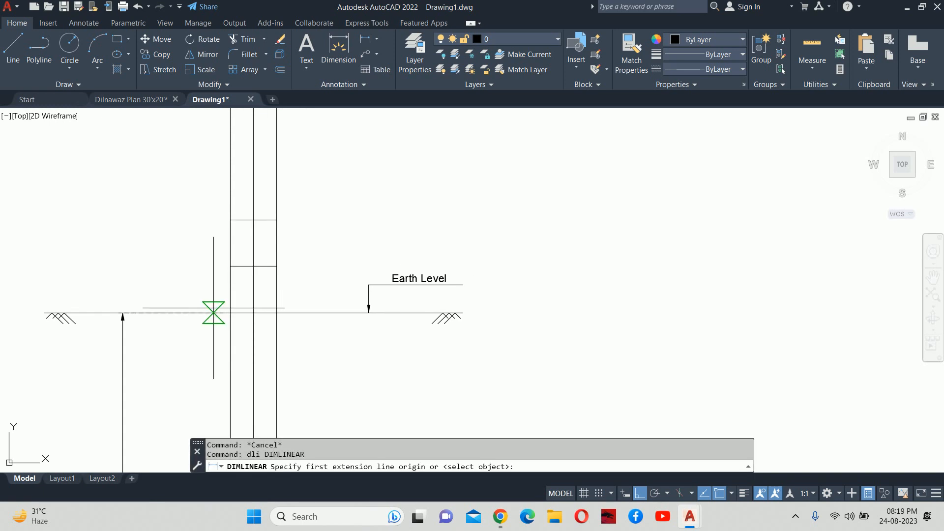
left_click(230, 313)
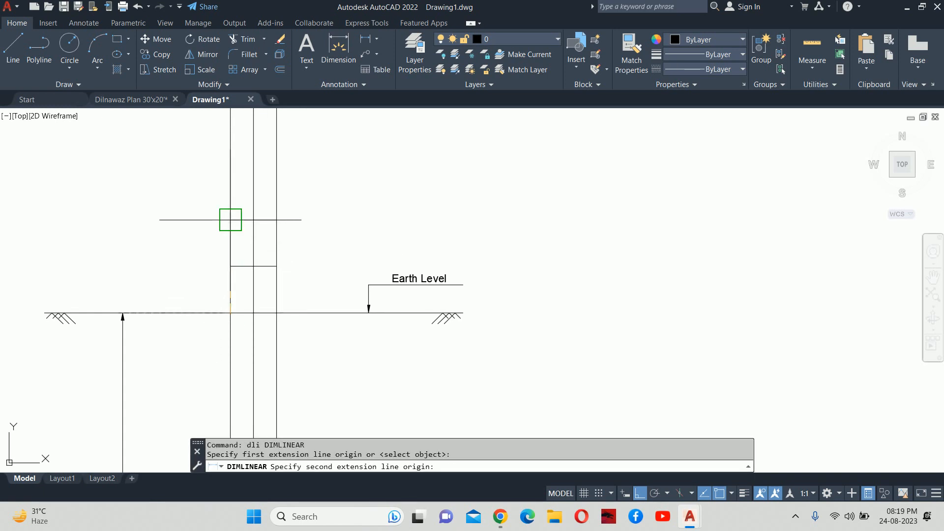
left_click(230, 220)
left_click(117, 323)
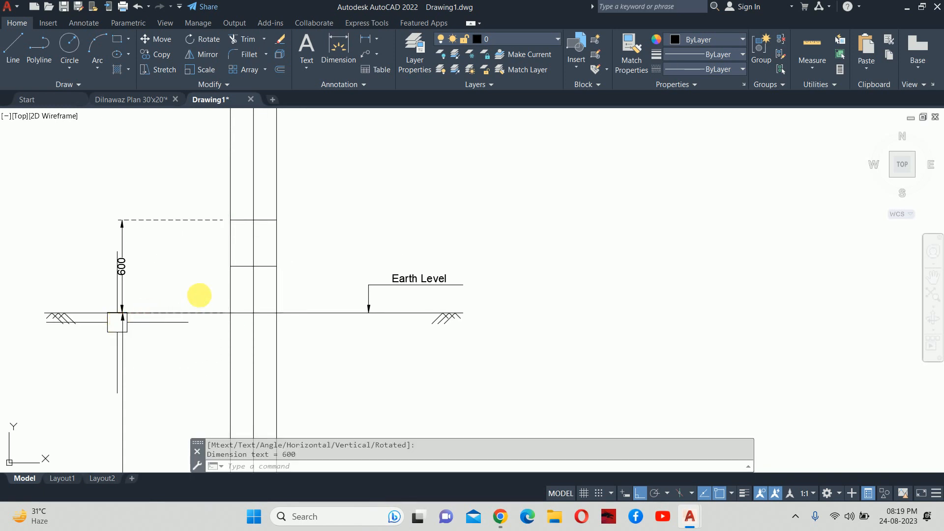
- Stretch both beam lines above earth level, together with their height dimension, downward by 150
type("s")
key("Return")
left_click(277, 268)
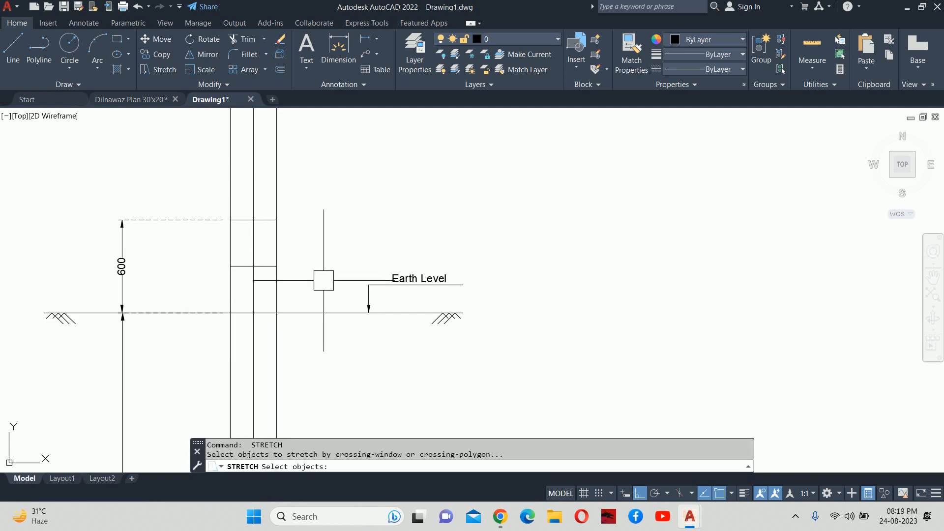
left_click(330, 284)
left_click(93, 204)
key("Return")
left_click(78, 207)
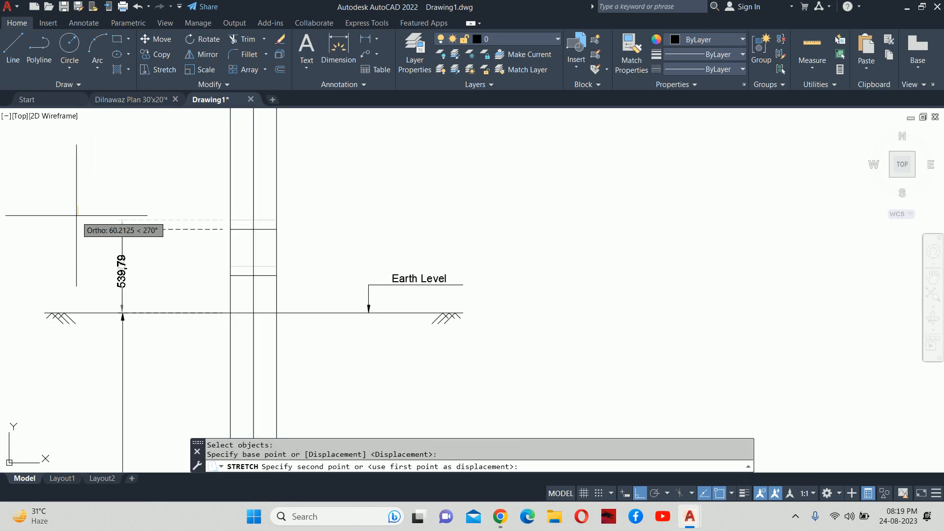
type("150")
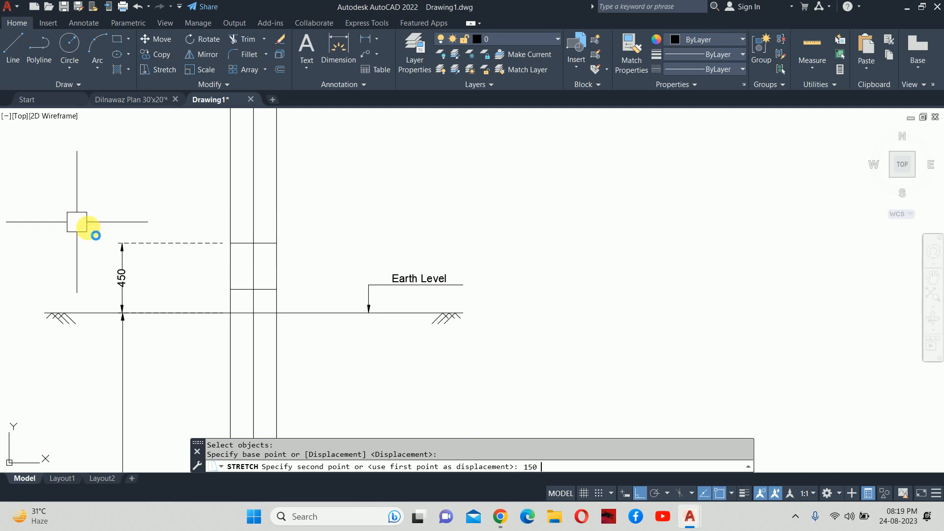
key("Return")
scroll(190, 255, "down", 3)
key("Escape")
key("Escape")
- Stretch the footing, its base layers and the column's lower end upward by 1000 to shorten the depth below earth level
middle_click_drag(186, 274, 165, 184)
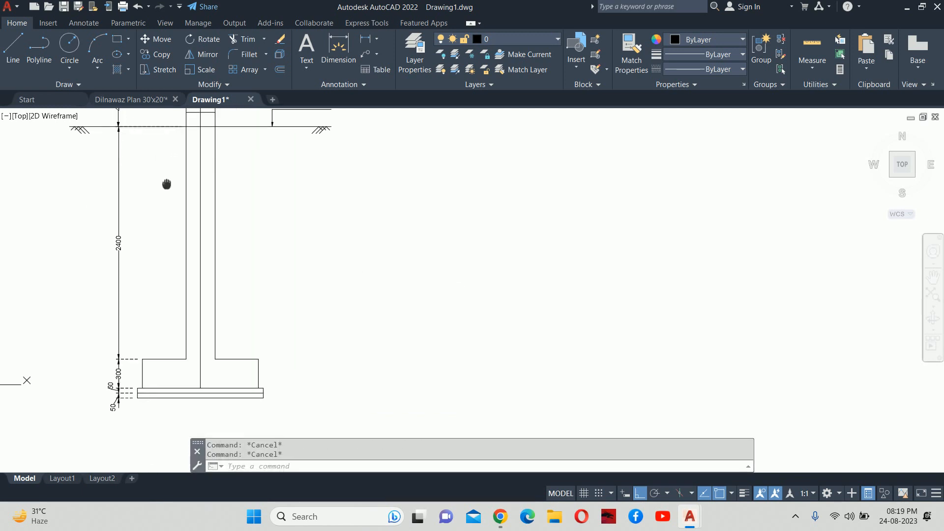
type("s")
key("Return")
scroll(241, 323, "down", 4)
left_click(291, 373)
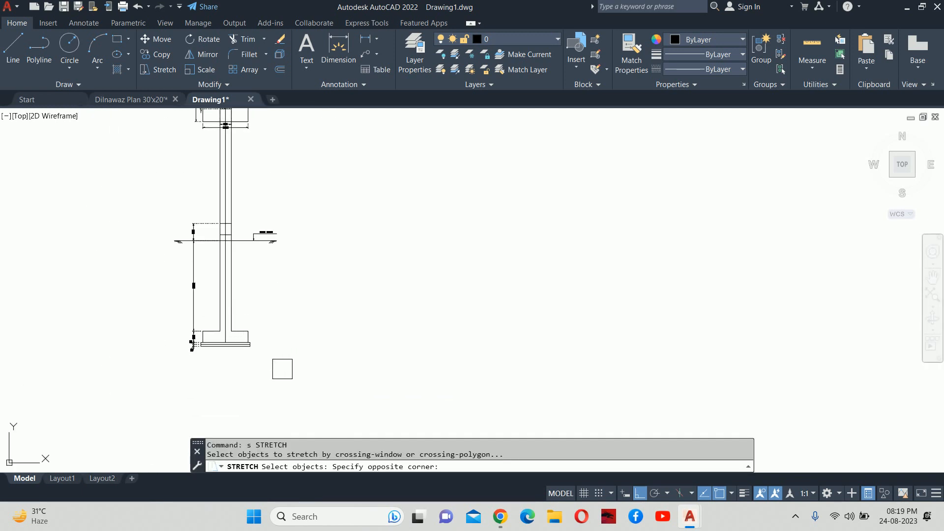
left_click(133, 296)
key("Return")
left_click(130, 324)
type("10")
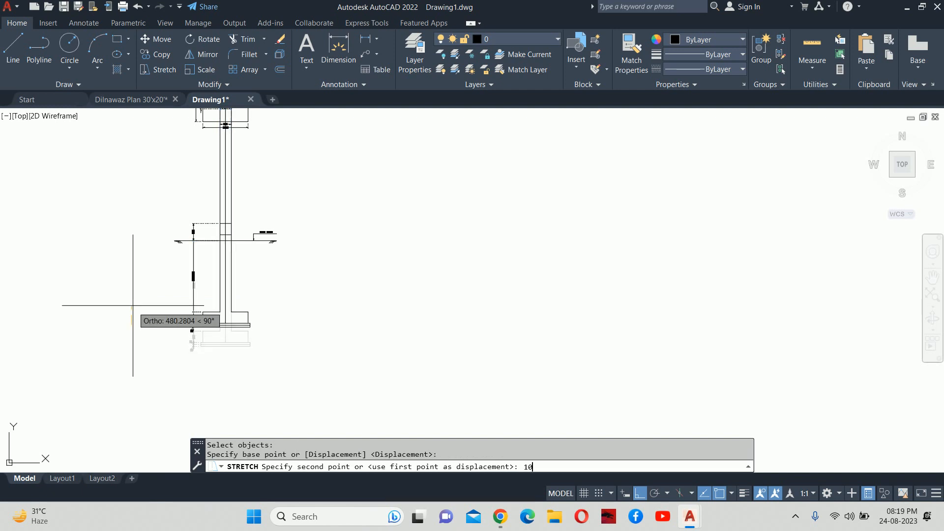
key("Return")
key("Escape")
scroll(165, 265, "up", 5)
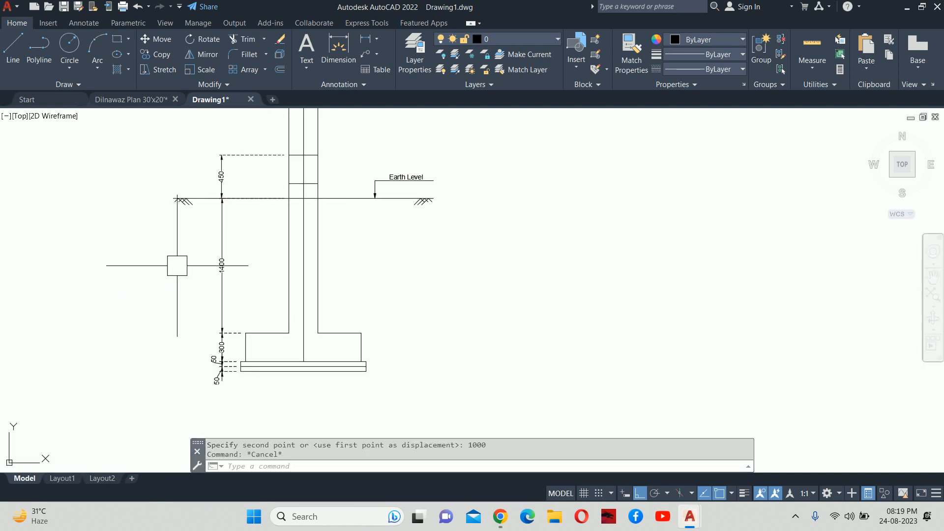
- Trim the earth level line where it crosses the column, on both sides of the centre line
middle_click_drag(293, 194, 242, 305)
key("Escape")
scroll(302, 253, "up", 4)
middle_click_drag(303, 254, 287, 275)
scroll(290, 273, "down", 2)
type("tr")
key("Return")
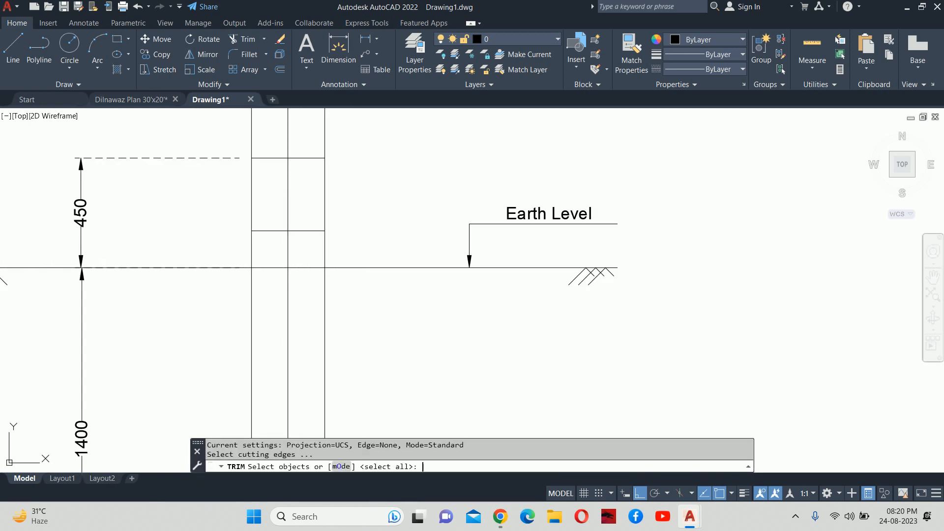
key("Return")
scroll(299, 271, "up", 4)
left_click(303, 272)
left_click(241, 263)
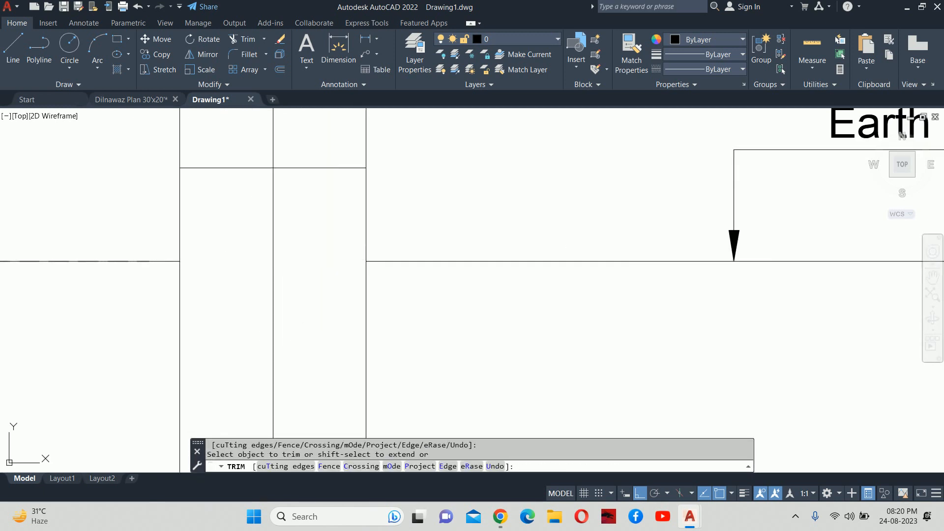
key("Escape")
key("Escape")
- Draw a horizontal leader pointing at the column's right edge on the beam's top line, extending right above the Earth Level label
scroll(223, 240, "down", 6)
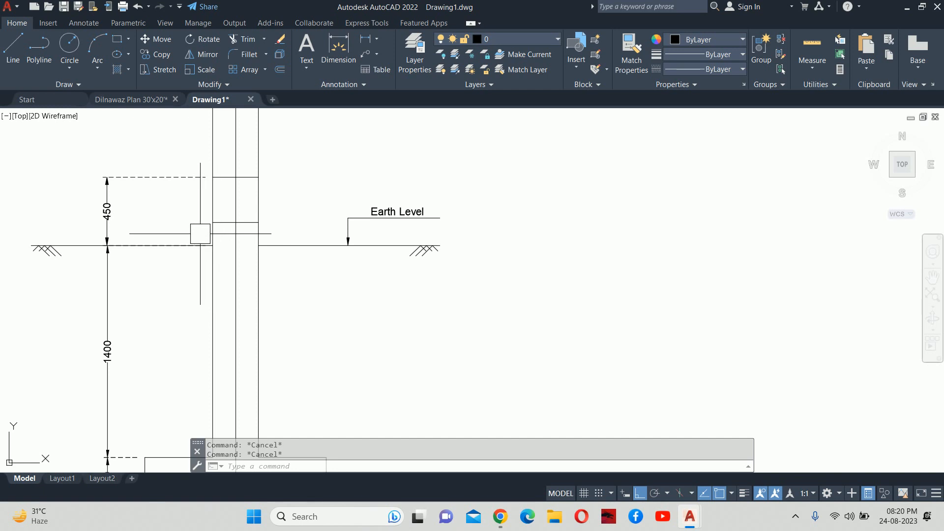
scroll(224, 240, "down", 2)
scroll(232, 242, "up", 3)
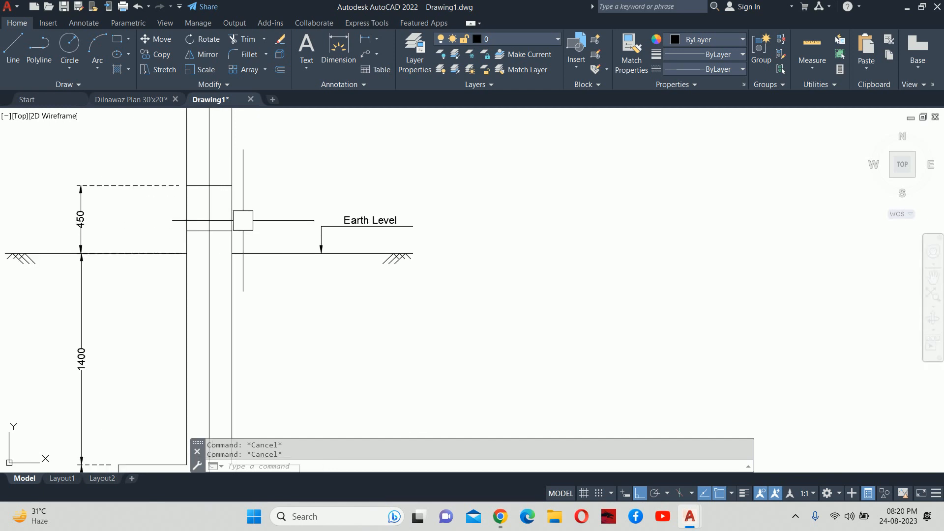
type("le")
key("Return")
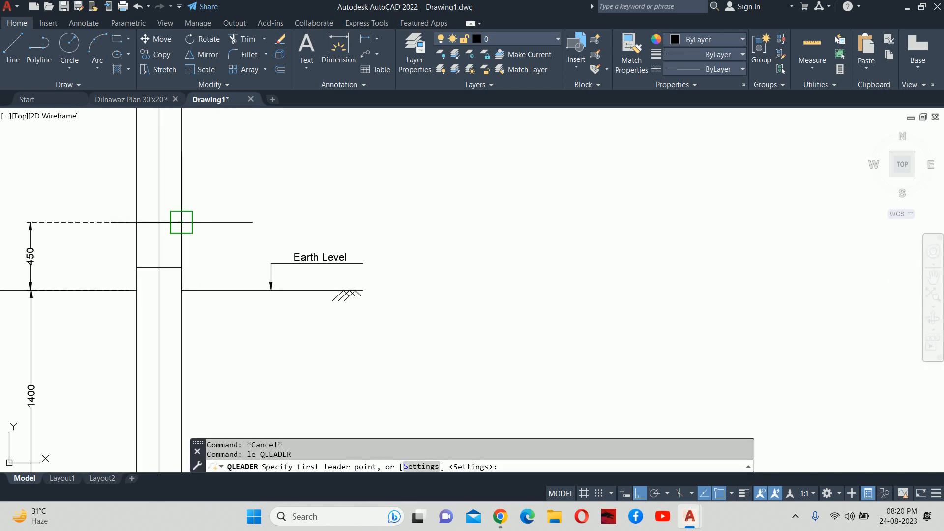
left_click(182, 223)
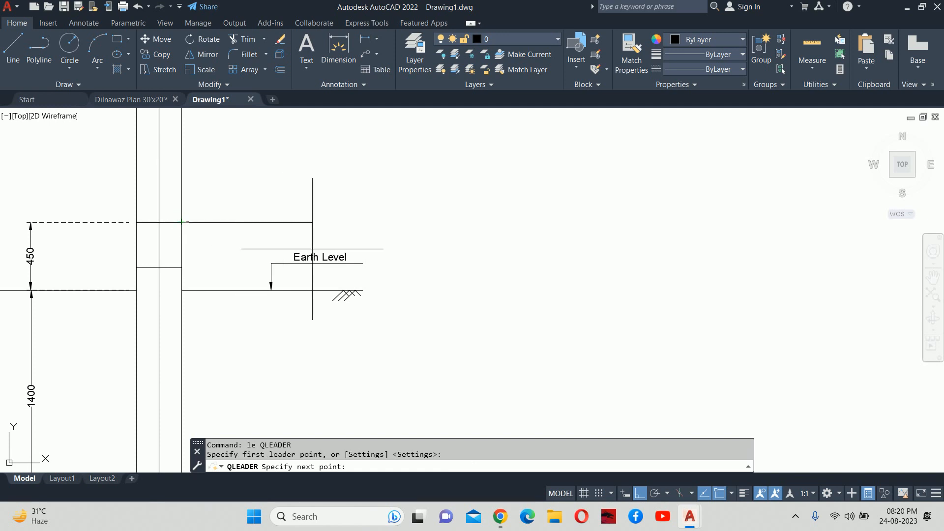
left_click(359, 227)
key("Escape")
key("Escape")
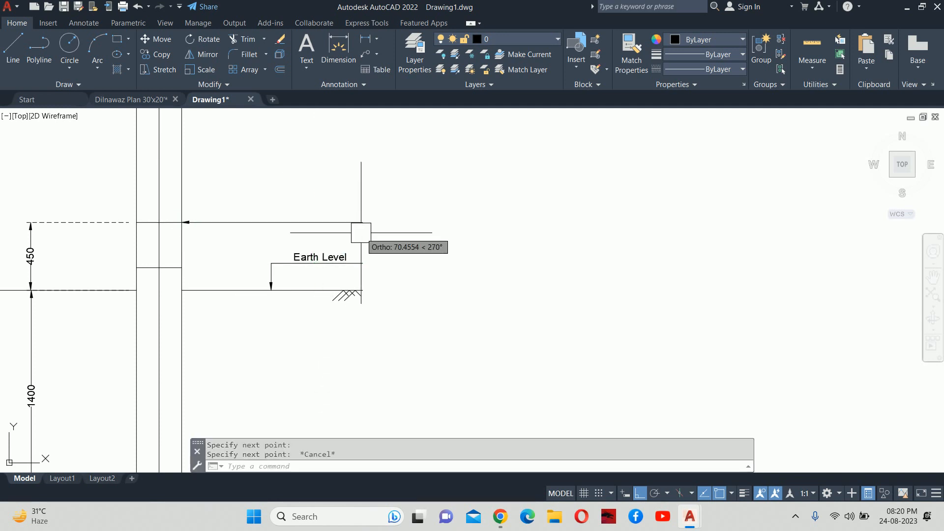
- Copy the "Earth Level" text straight up so it sits just above the new leader line
type("co")
key("Return")
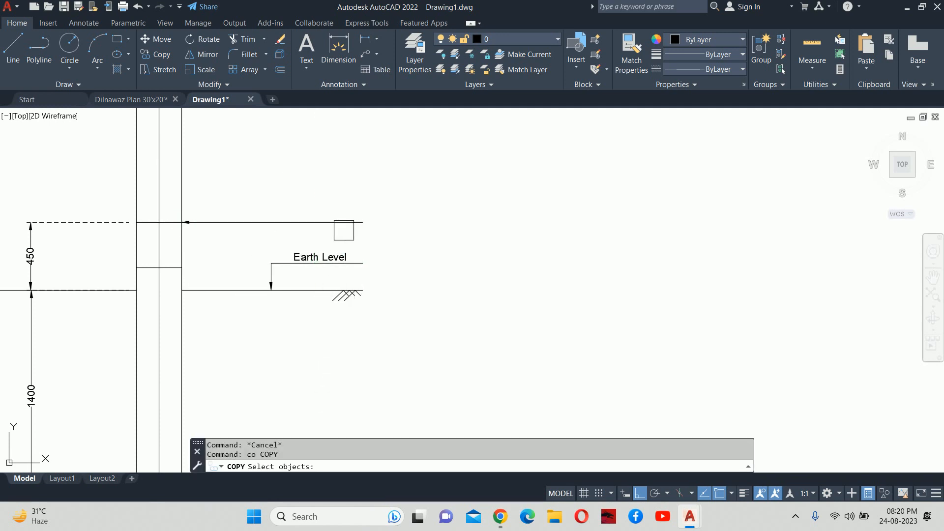
left_click(336, 247)
key("Return")
left_click(422, 246)
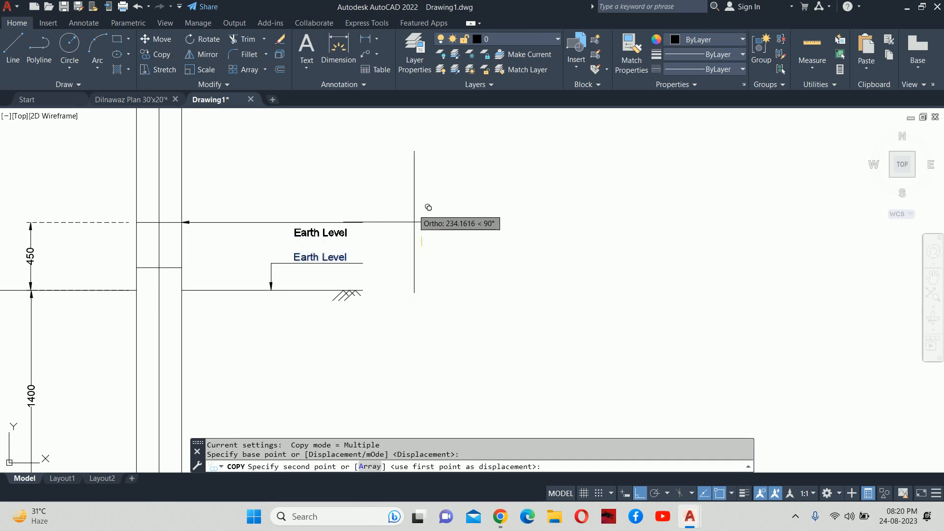
left_click(414, 203)
key("Escape")
key("Escape")
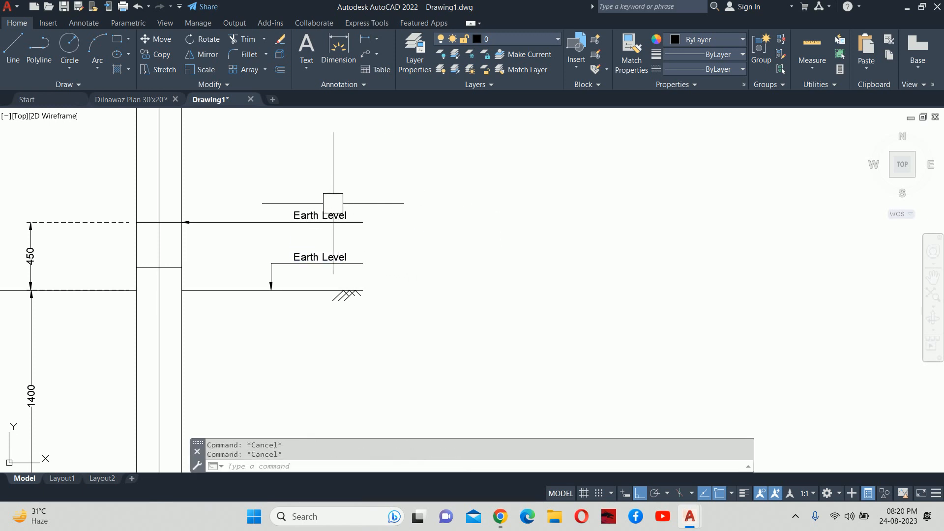
- Change the copied text above the leader to "Ground Floor Level"
left_click(315, 214)
double_click(317, 213)
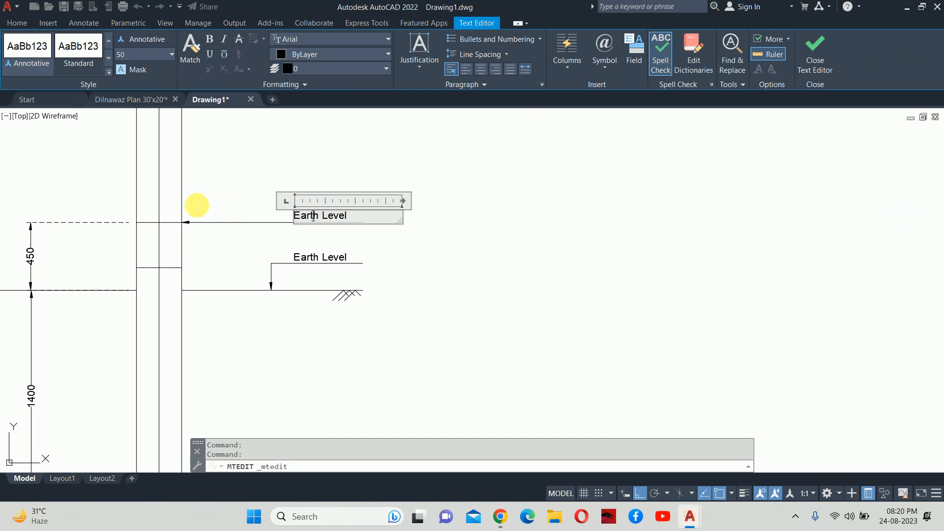
left_click_drag(313, 217, 178, 206)
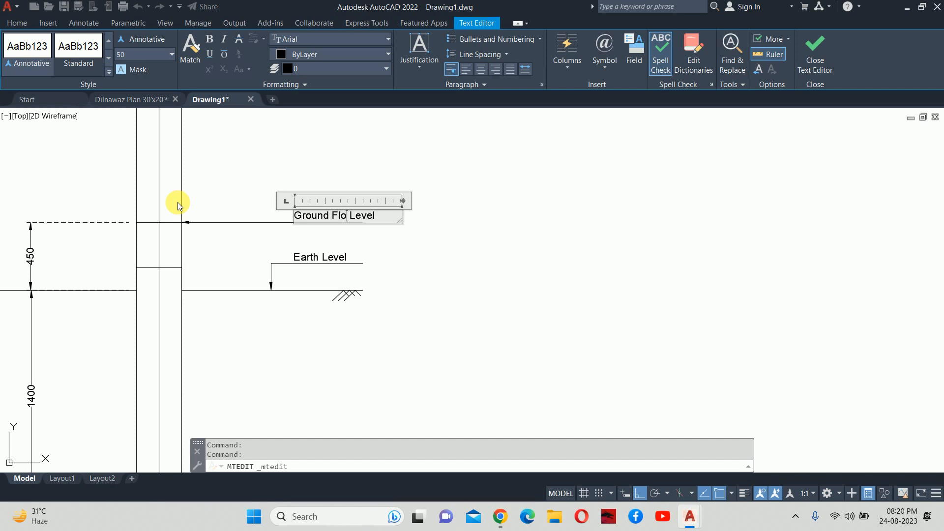
type("ev")
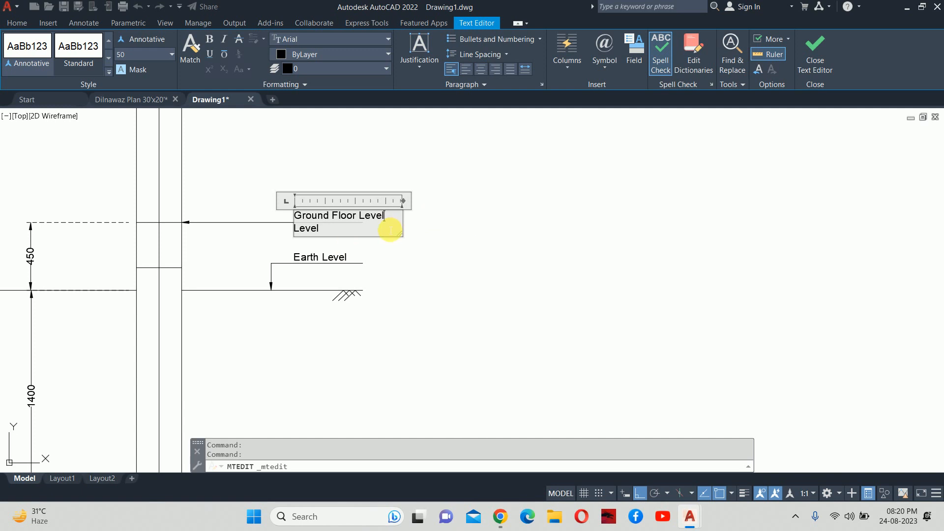
key("Delete")
key("Delete")
key("Delete")
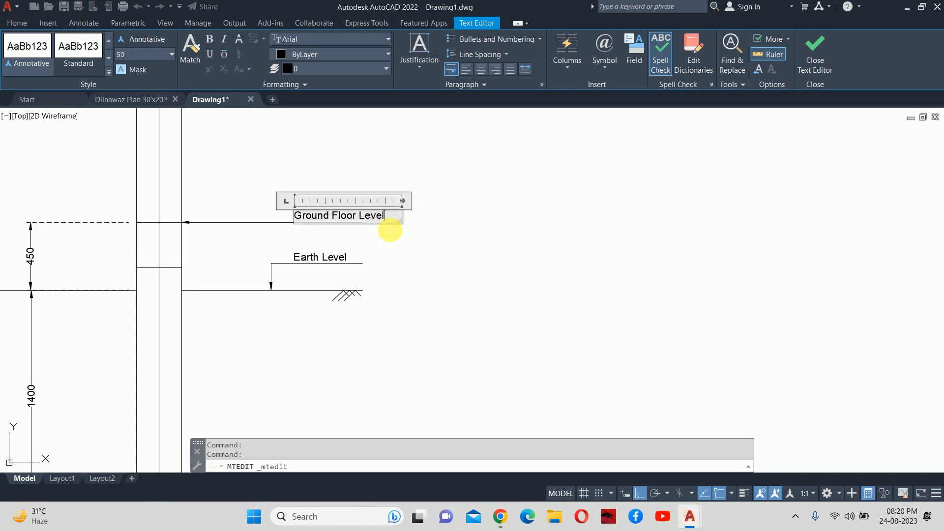
key("Escape")
key("Escape")
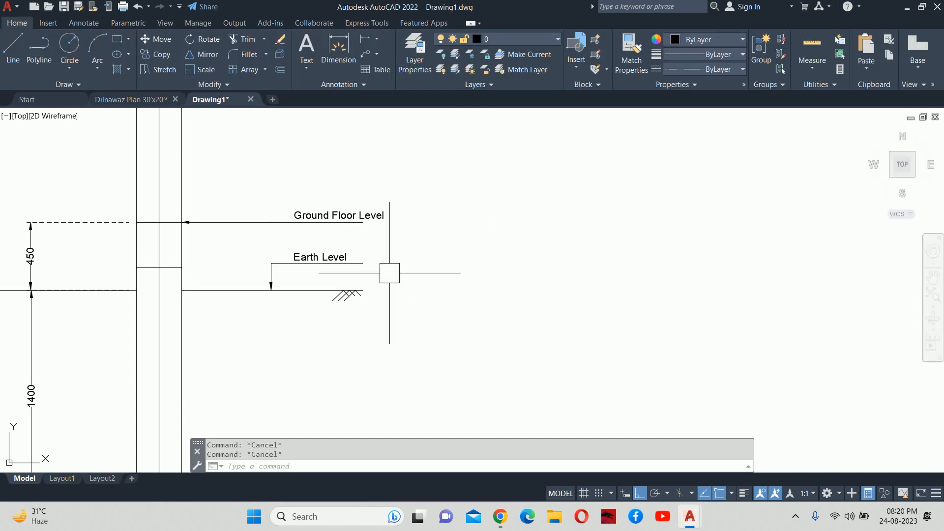
- Copy the Ground Floor Level leader and its text straight down so the arrow points at the beam's mid-height
key("space")
left_click(414, 172)
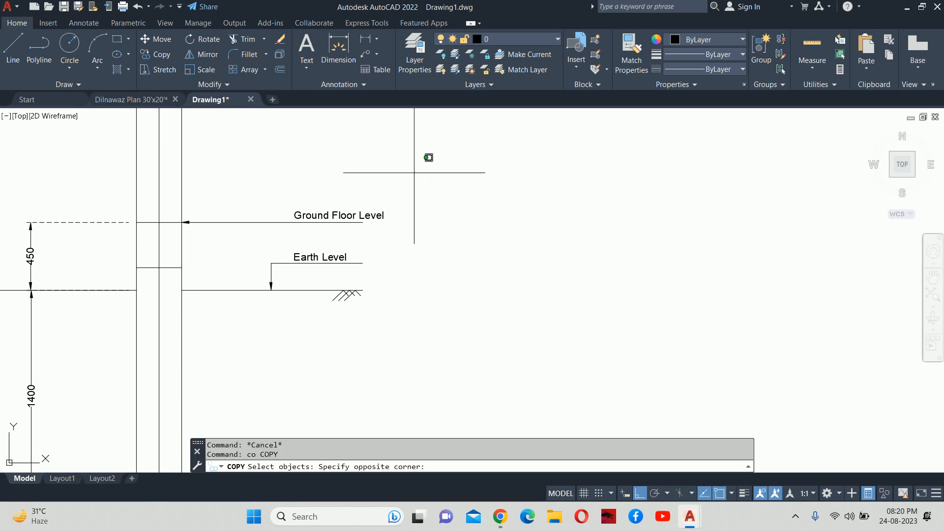
left_click(326, 229)
key("space")
left_click(463, 214)
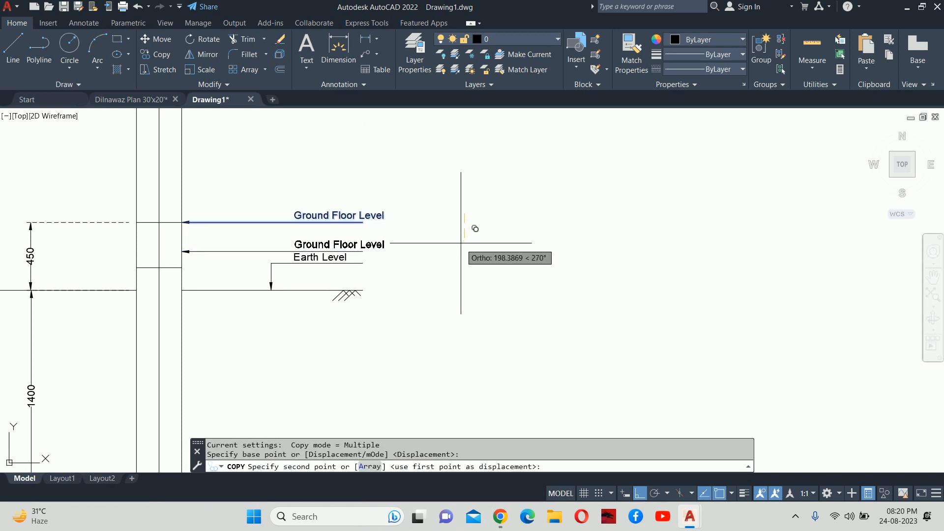
left_click(463, 237)
key("Escape")
key("Escape")
- Change the lower copied leader text to "Plinth Beam"
double_click(360, 238)
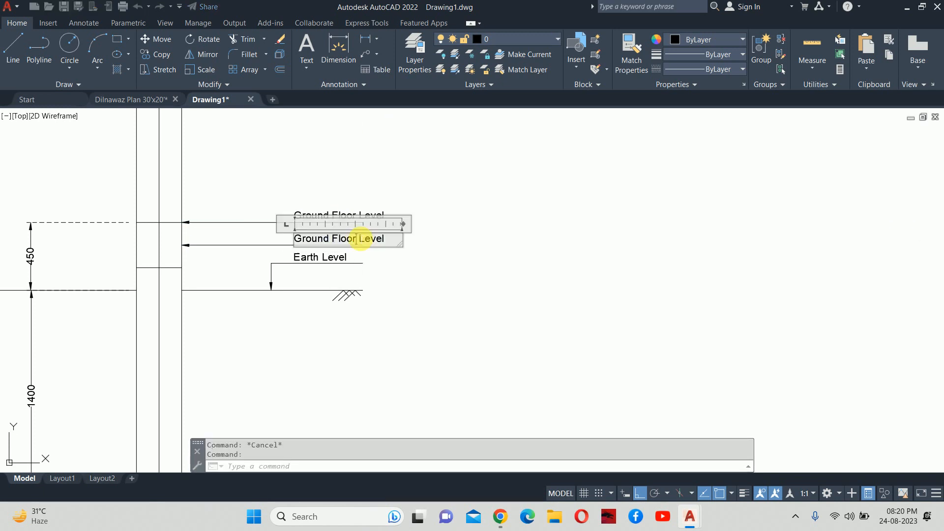
type("Plinth Beam")
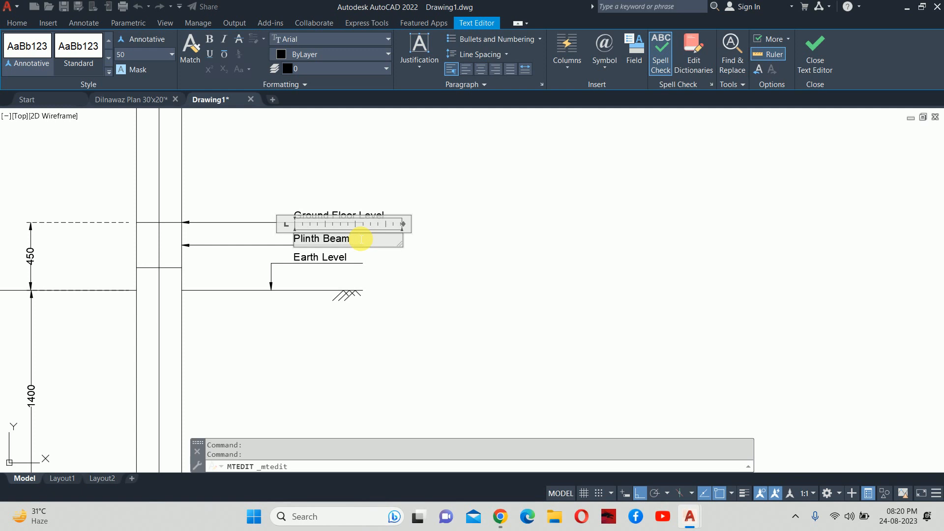
key("Escape")
key("Escape")
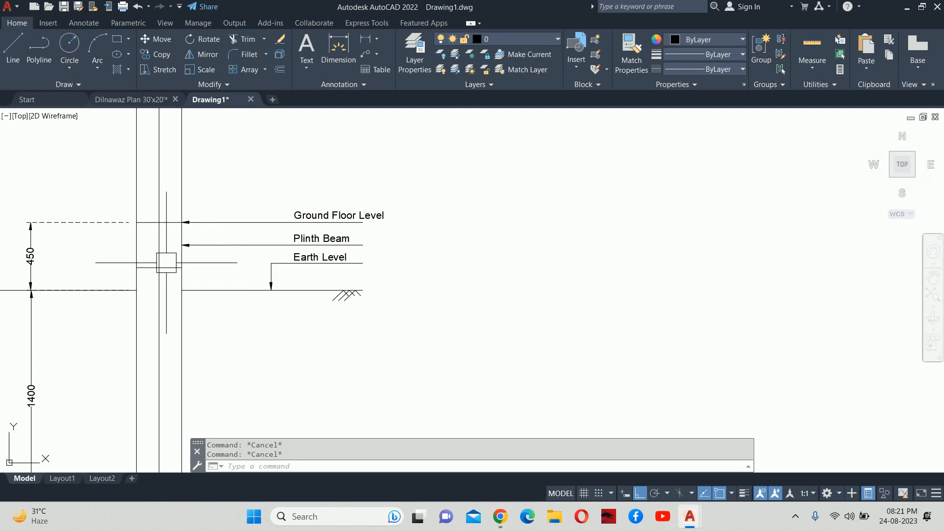
- Erase the vertical centre line running through the column and footing
scroll(207, 261, "down", 2)
middle_click_drag(208, 261, 231, 219)
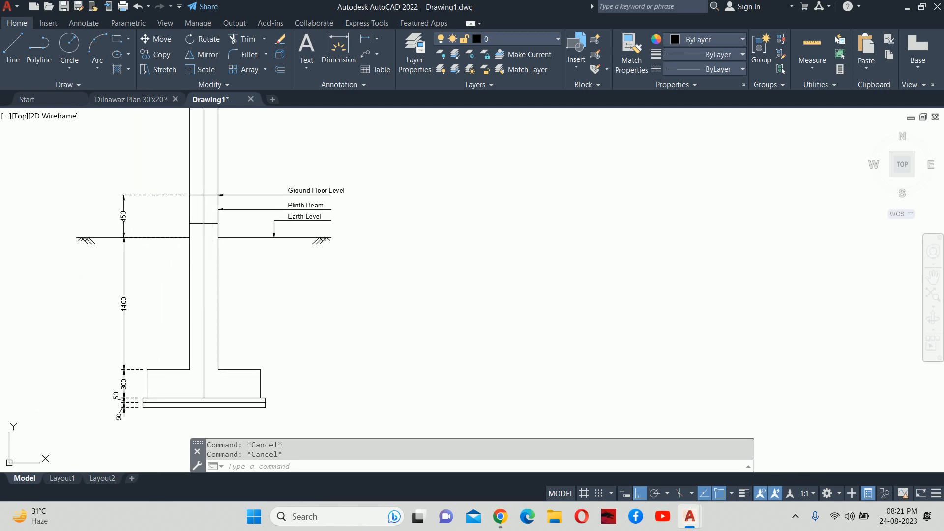
scroll(172, 250, "up", 2)
middle_click_drag(175, 250, 185, 243)
scroll(185, 243, "down", 2)
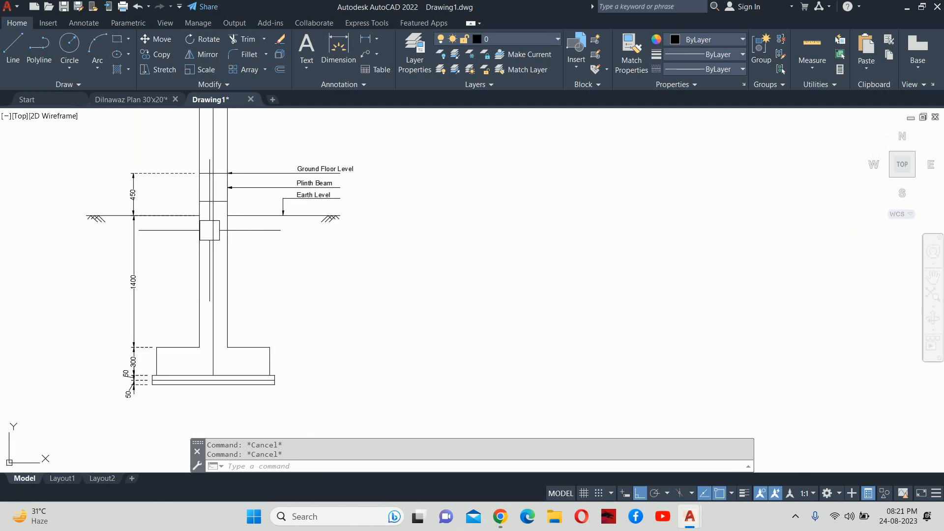
scroll(210, 230, "up", 2)
left_click(213, 228)
key("Escape")
scroll(216, 225, "down", 3)
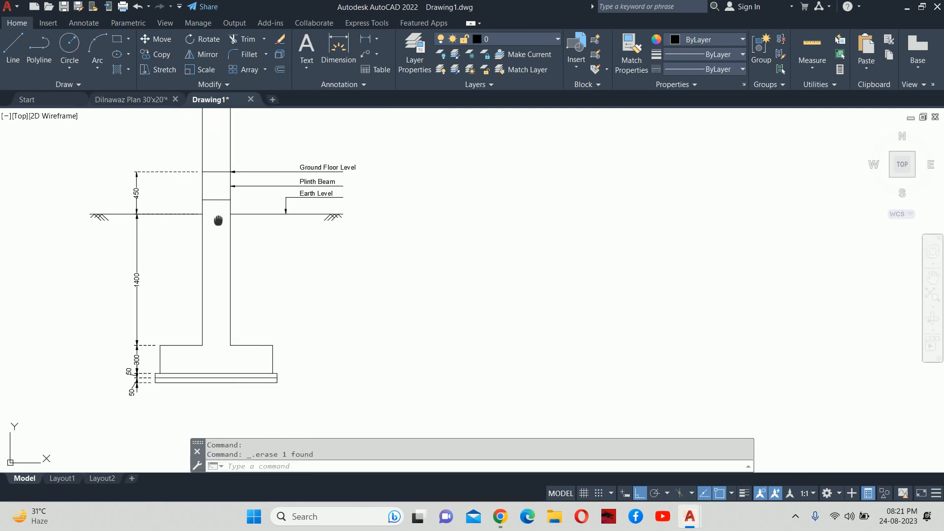
- Draw a horizontal line across the column from edge to edge, some distance above the Ground Floor Level line
scroll(217, 224, "up", 2)
middle_click_drag(219, 224, 225, 251)
type("l")
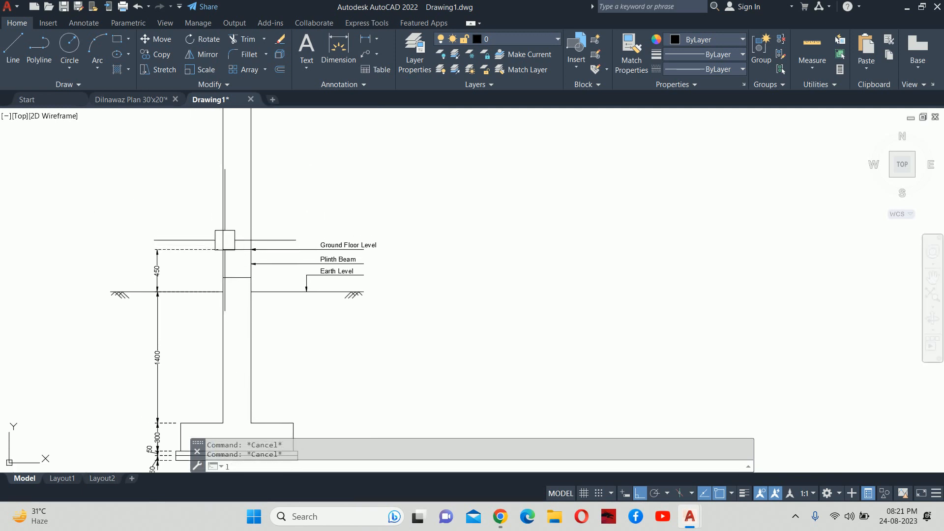
key("Return")
scroll(194, 207, "up", 2)
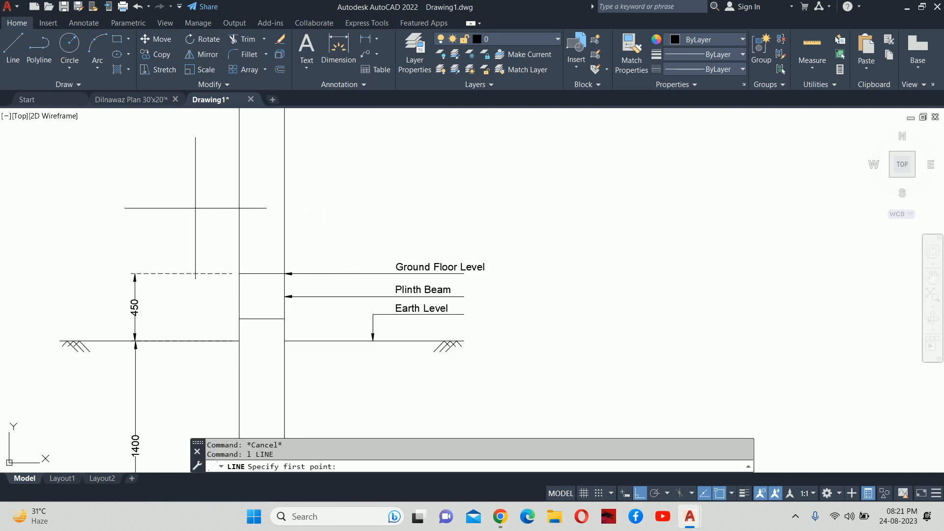
left_click(239, 206)
left_click(284, 211)
key("Escape")
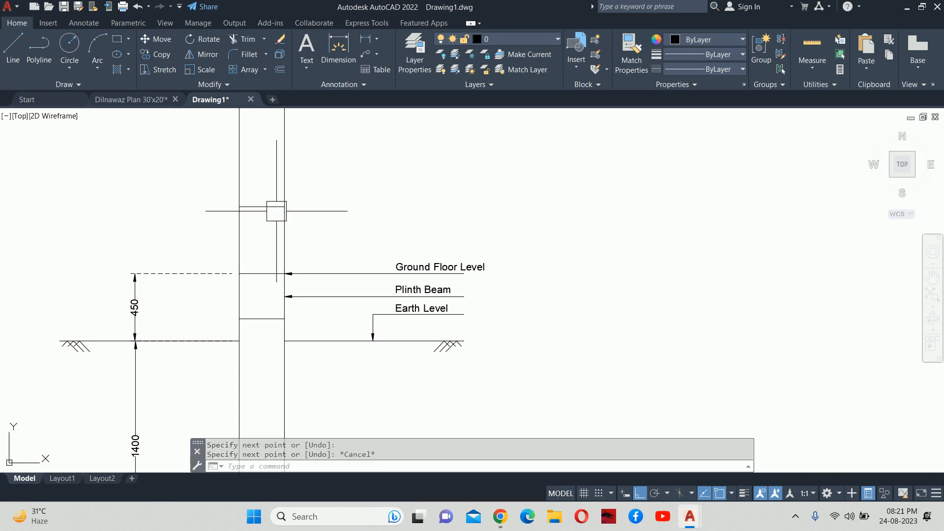
key("Escape")
key("Escape")
- With ortho off for the diagonal, draw a zigzag break on that line: up about 43, diagonally down right, then vertically back to it
scroll(262, 207, "up", 4)
type("l")
key("Return")
left_click(224, 192)
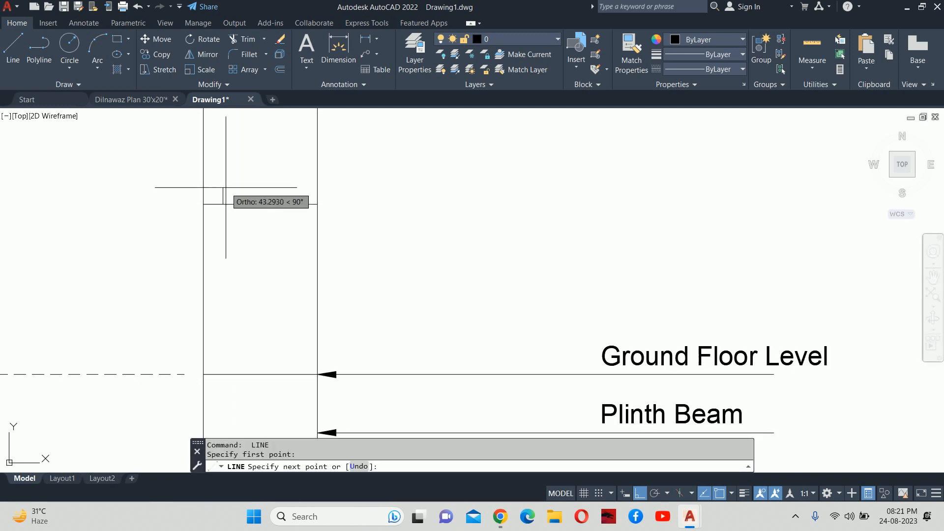
key("F8")
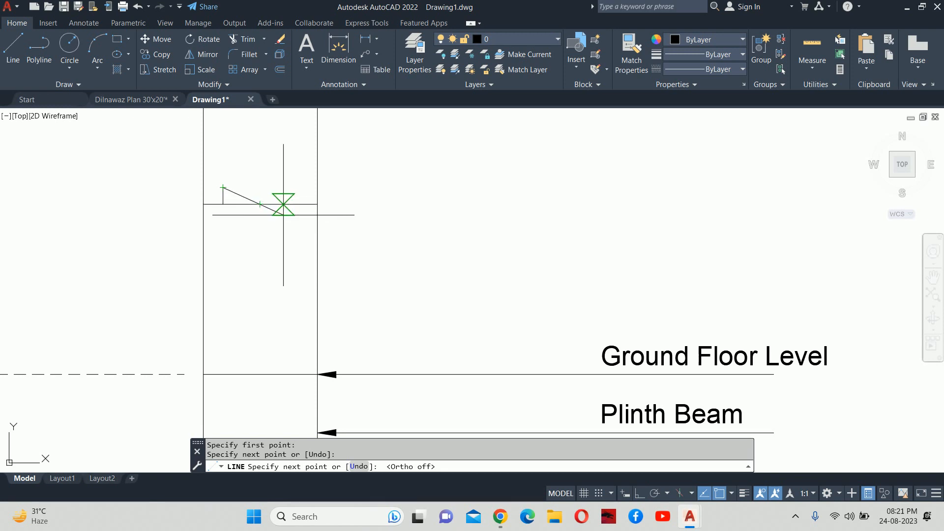
left_click(286, 218)
left_click(286, 204)
key("Escape")
key("Escape")
scroll(269, 203, "up", 3)
key("Escape")
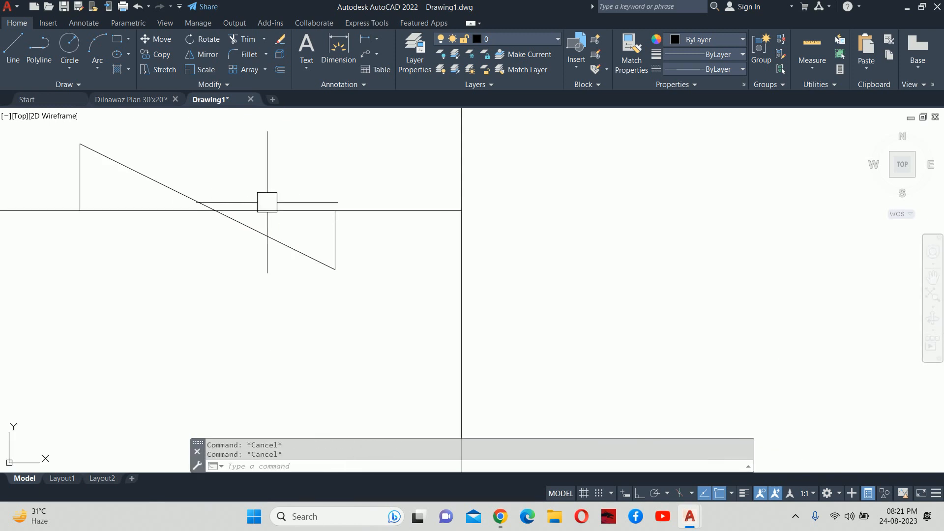
- Trim the horizontal line's segments between the two short verticals of the zigzag
type("tr")
key("Return")
key("Return")
left_click(283, 211)
left_click(184, 209)
key("Escape")
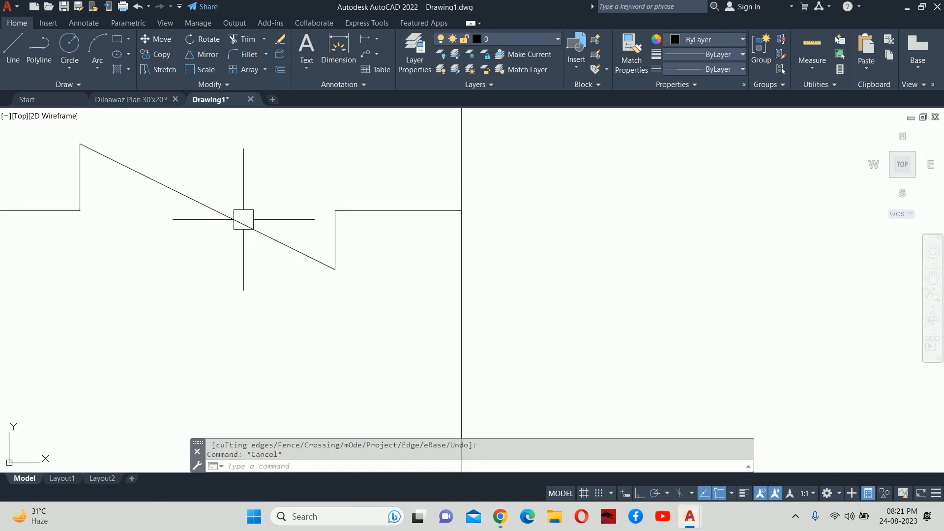
- Stretch the break line's right end horizontally outward past the column's right edge
left_click(394, 211)
left_click(461, 210)
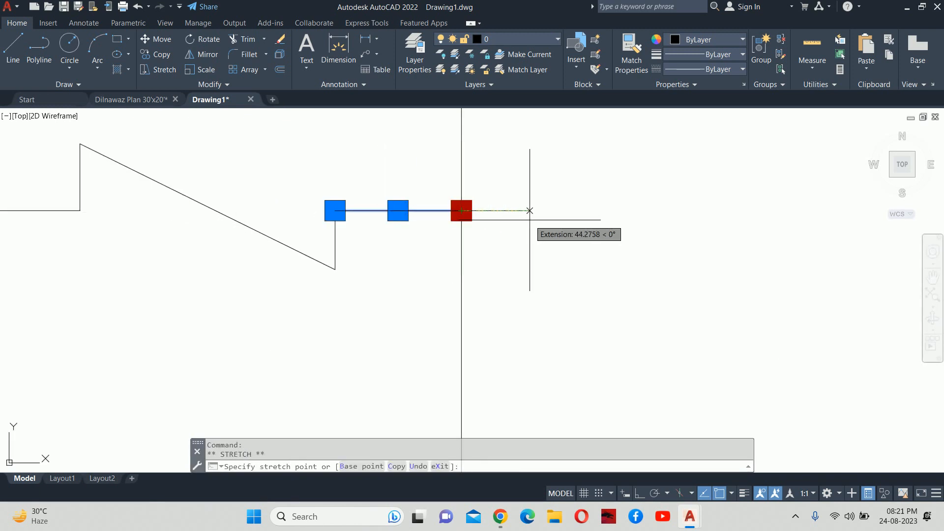
type("15")
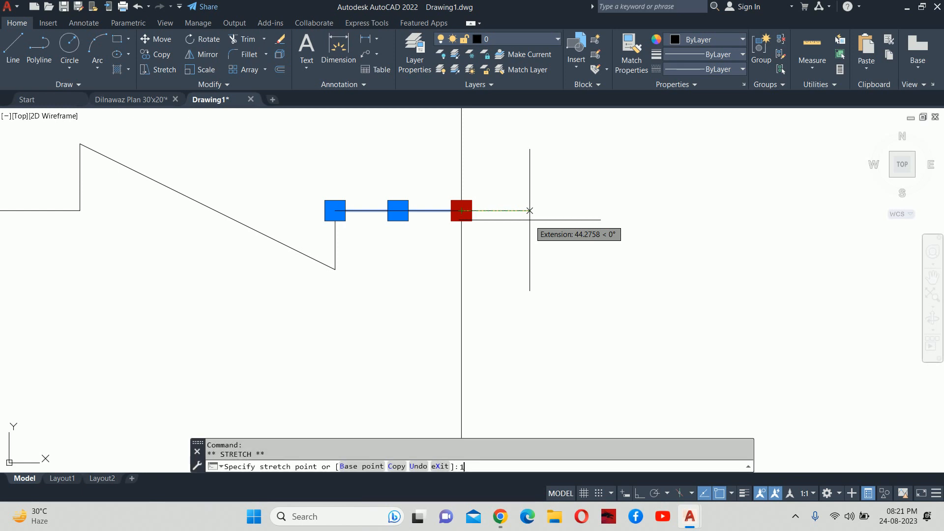
key("Return")
scroll(530, 210, "down", 5)
key("Escape")
key("Escape")
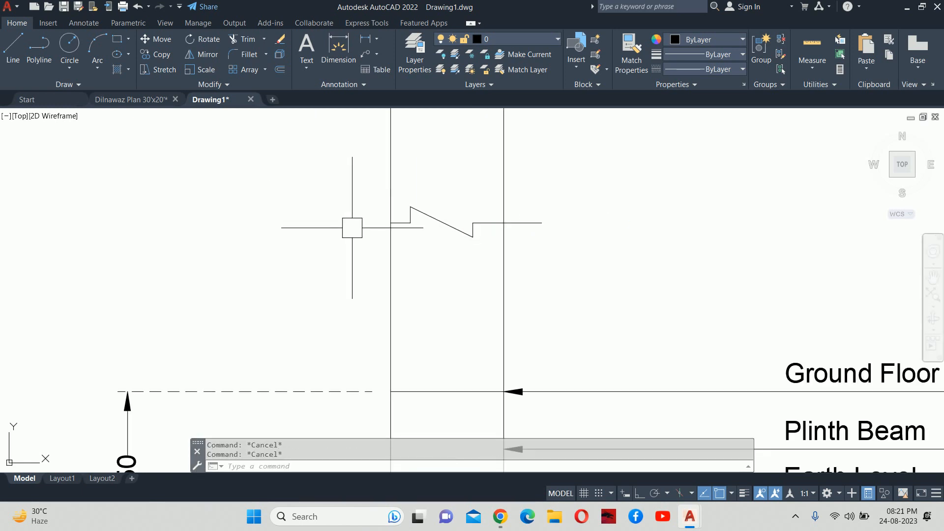
- With ortho on, stretch the break line's left end horizontally outward by 100 past the column's left edge
scroll(402, 218, "up", 3)
left_click(396, 230)
left_click(369, 231)
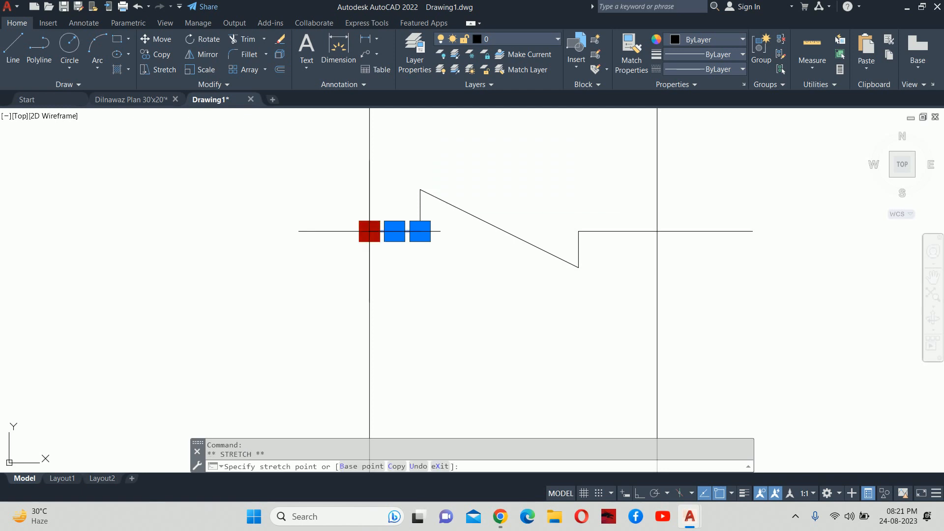
key("F8")
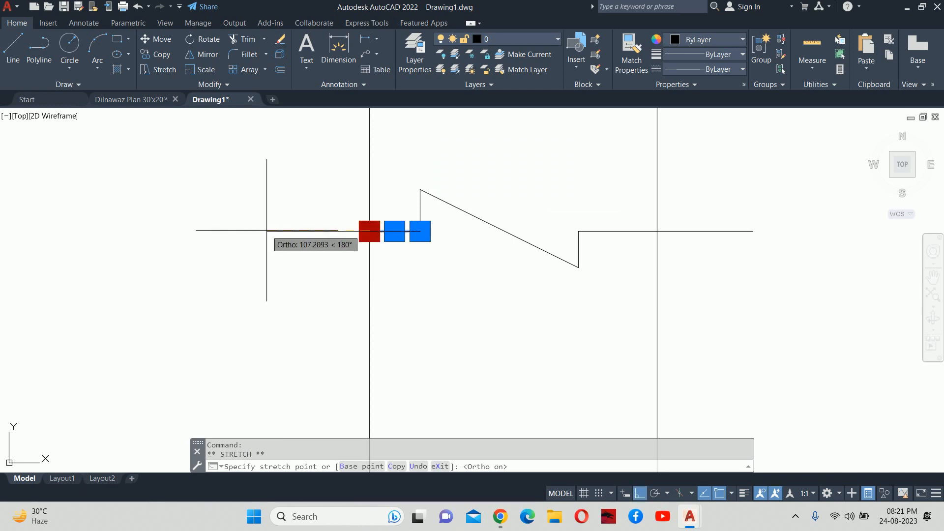
type("100")
key("Return")
scroll(369, 244, "down", 5)
key("Escape")
key("Escape")
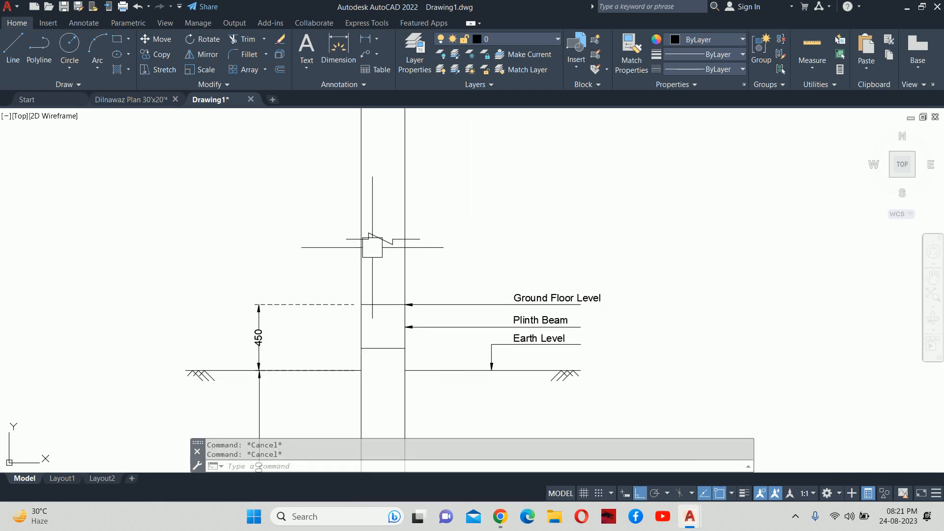
- Trim off both vertical column edges above the break line
scroll(369, 244, "up", 2)
type("tr")
key("Return")
key("Return")
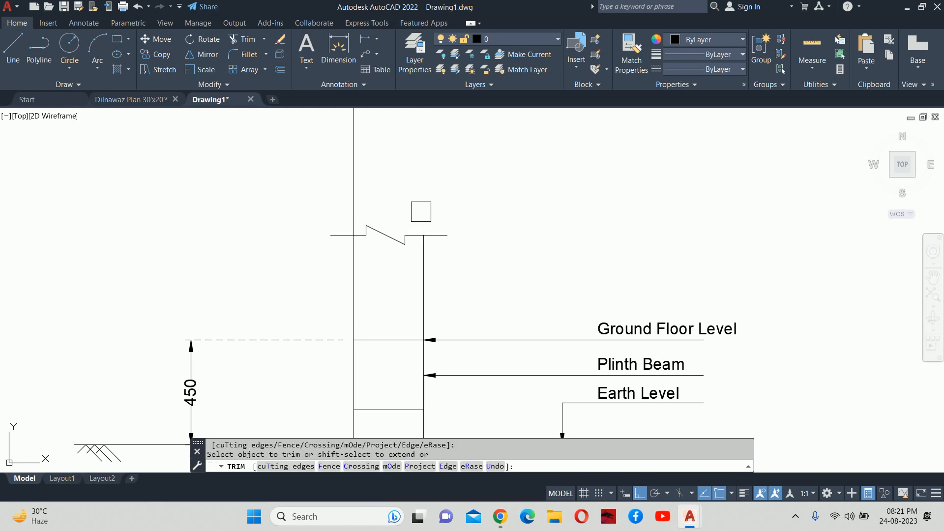
key("Escape")
key("Escape")
- Hatch the lowest 50 thick layer beneath the footing with the AR-SAND pattern
scroll(356, 223, "down", 5)
scroll(351, 226, "up", 3)
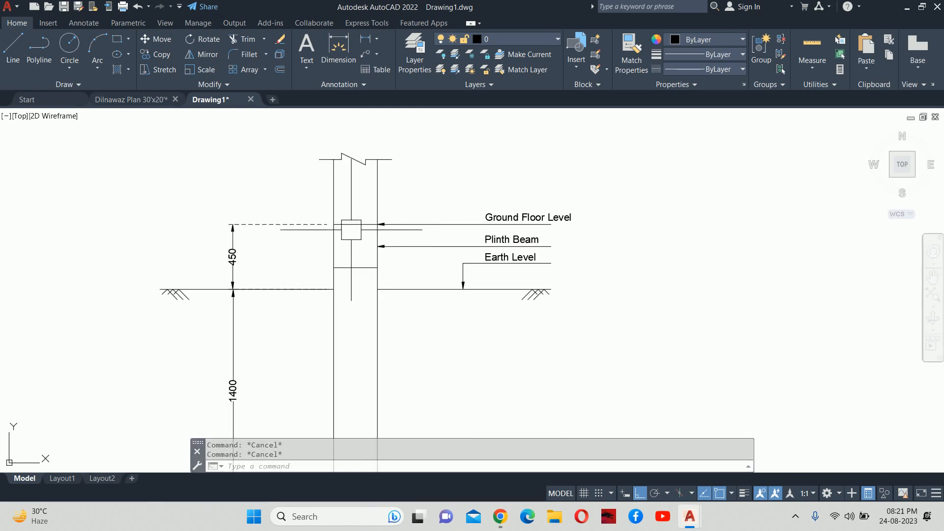
scroll(394, 295, "down", 3)
scroll(348, 200, "up", 3)
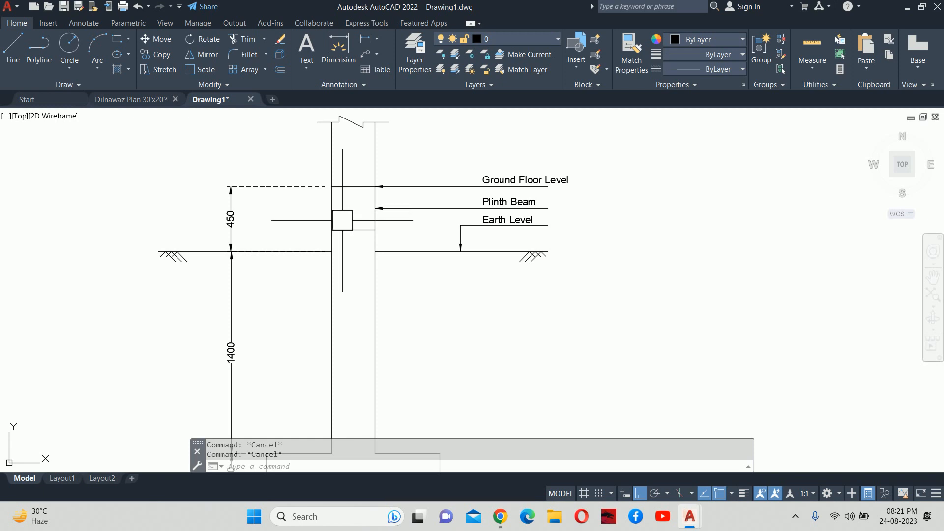
scroll(348, 224, "down", 3)
middle_click_drag(354, 271, 350, 219)
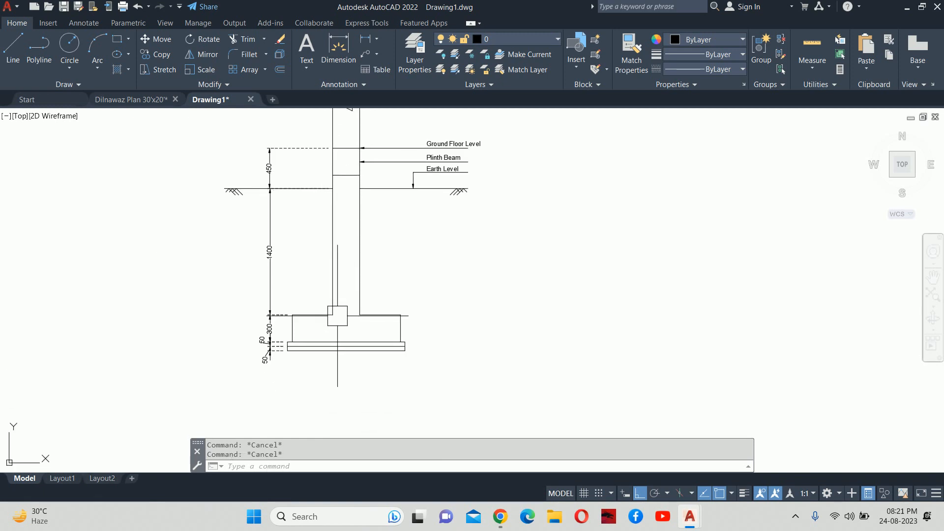
key("Return")
scroll(336, 340, "up", 5)
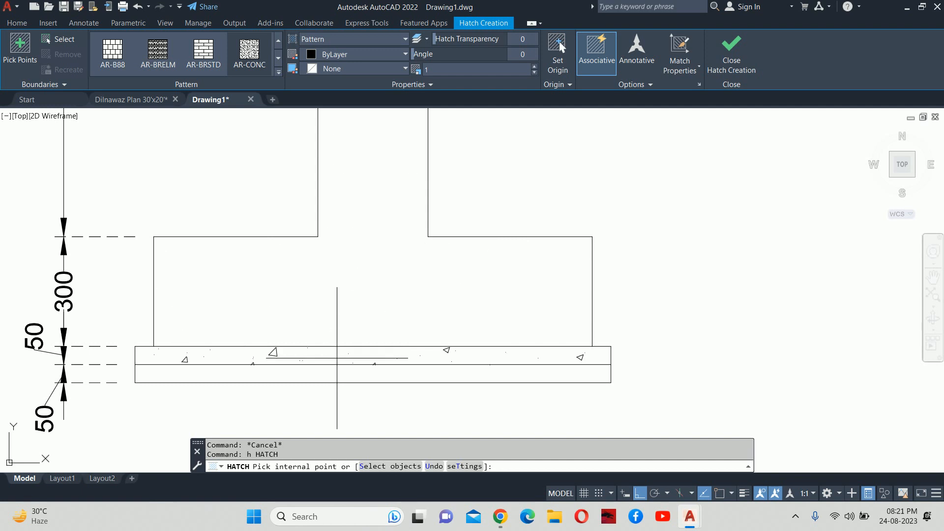
type("t")
key("Return")
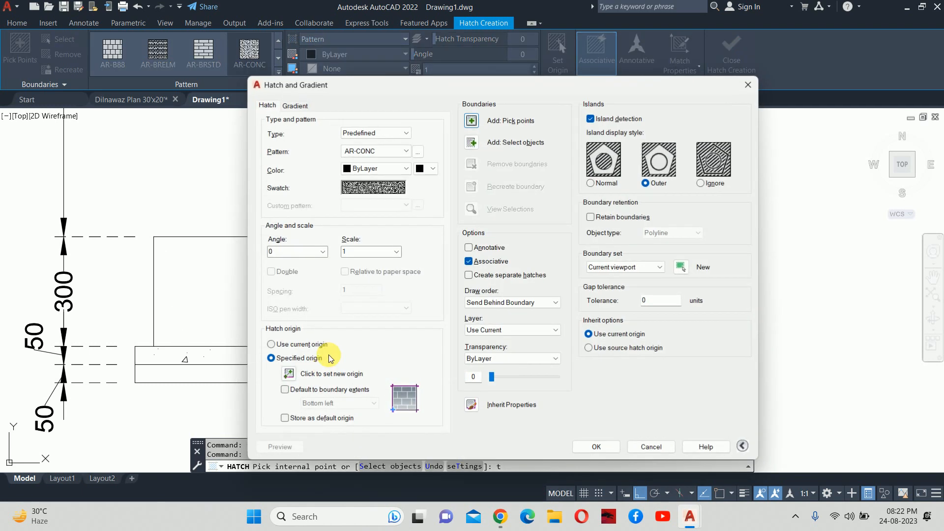
left_click(418, 152)
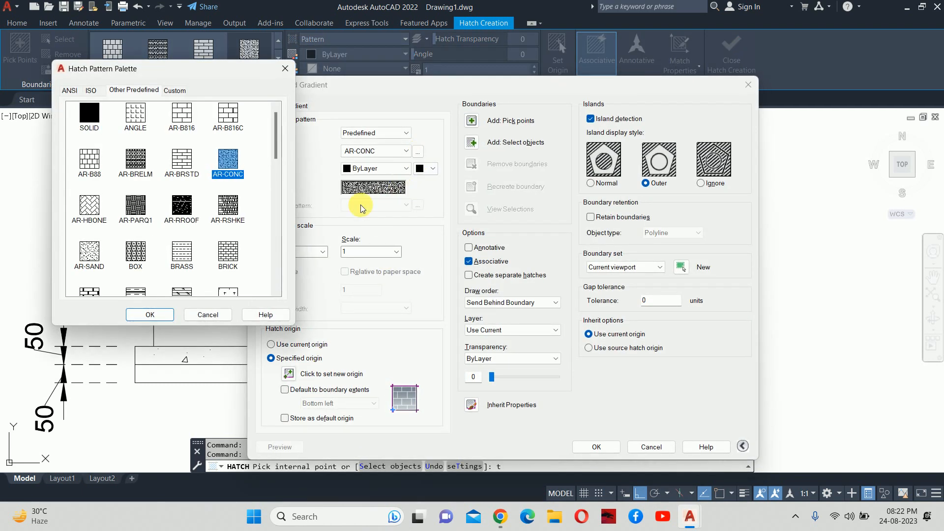
left_click(86, 251)
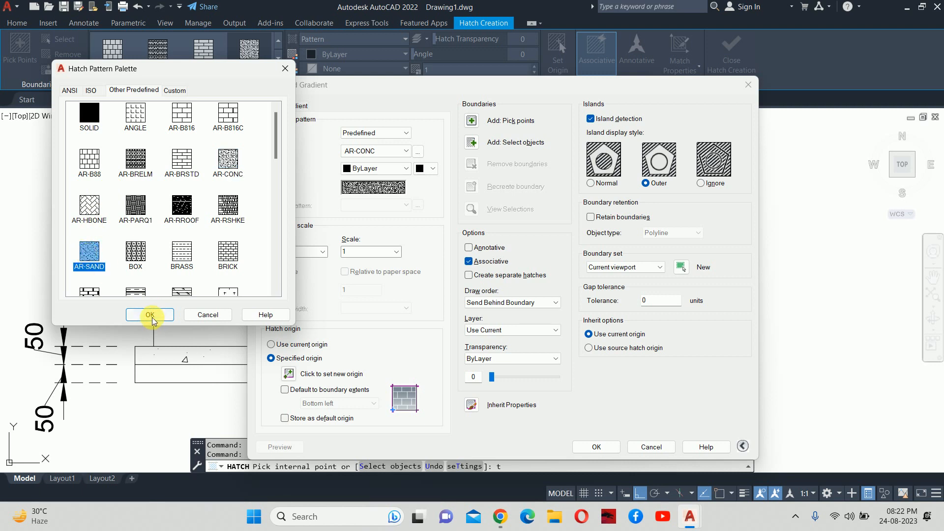
left_click(150, 315)
left_click(471, 120)
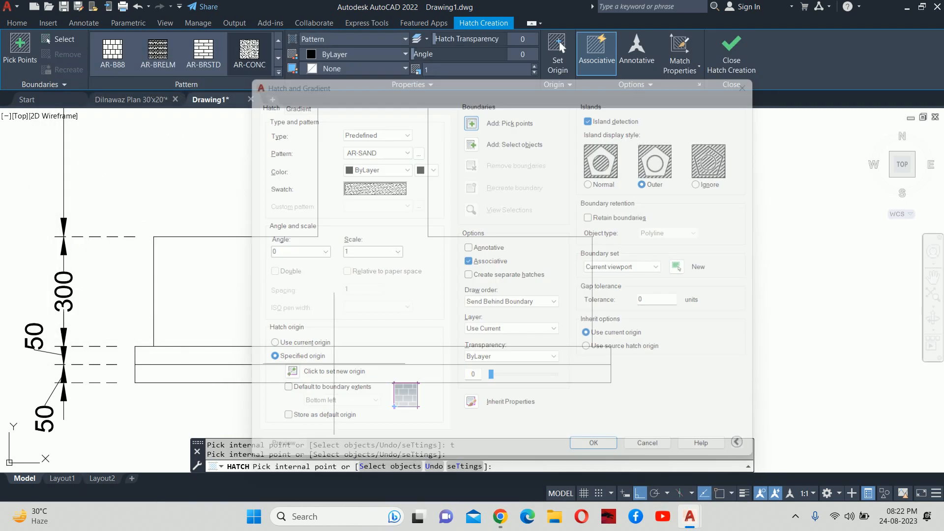
left_click(312, 372)
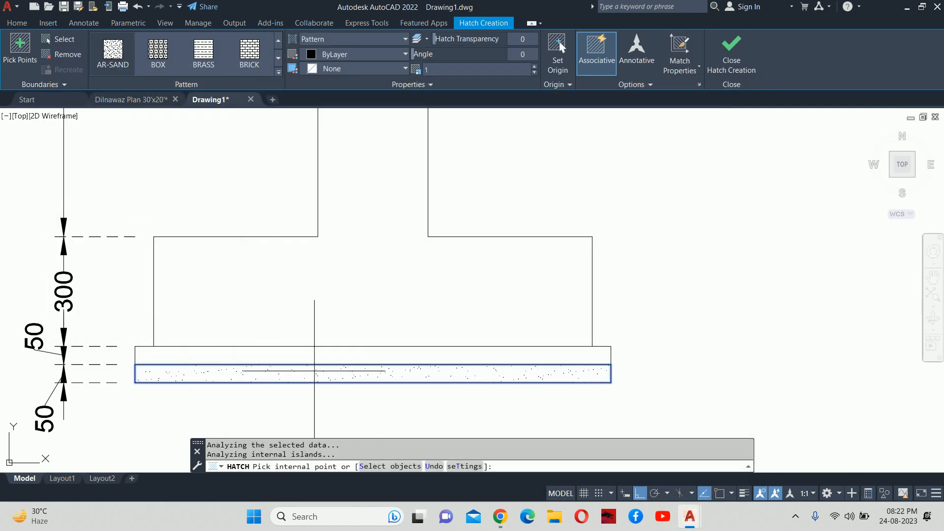
- Set the sand hatch's scale to 0.3 in the hatch settings and finish the hatch
type("t")
key("Return")
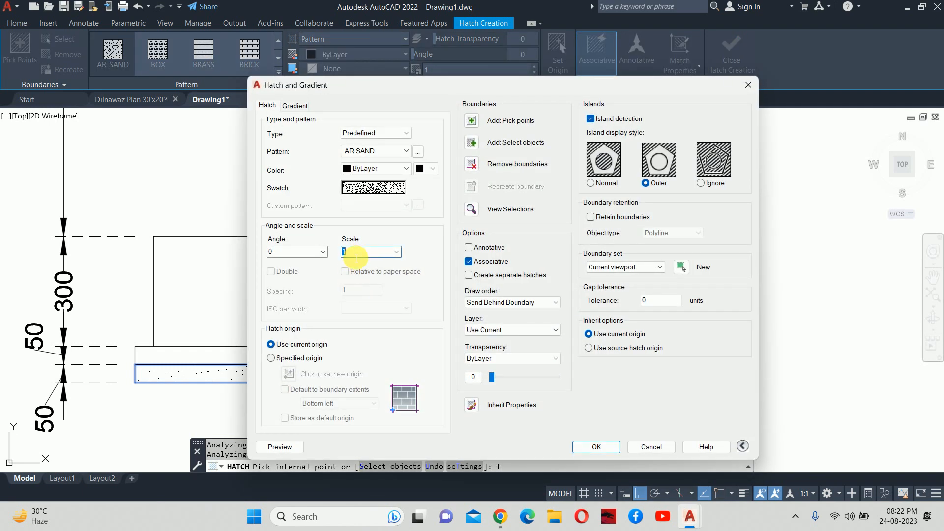
left_click(351, 253)
type(".3")
key("Return")
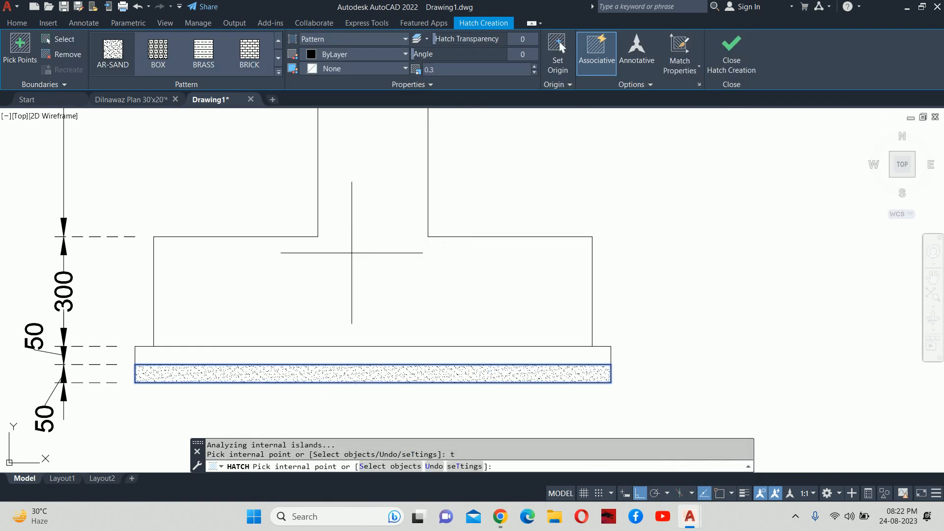
key("Return")
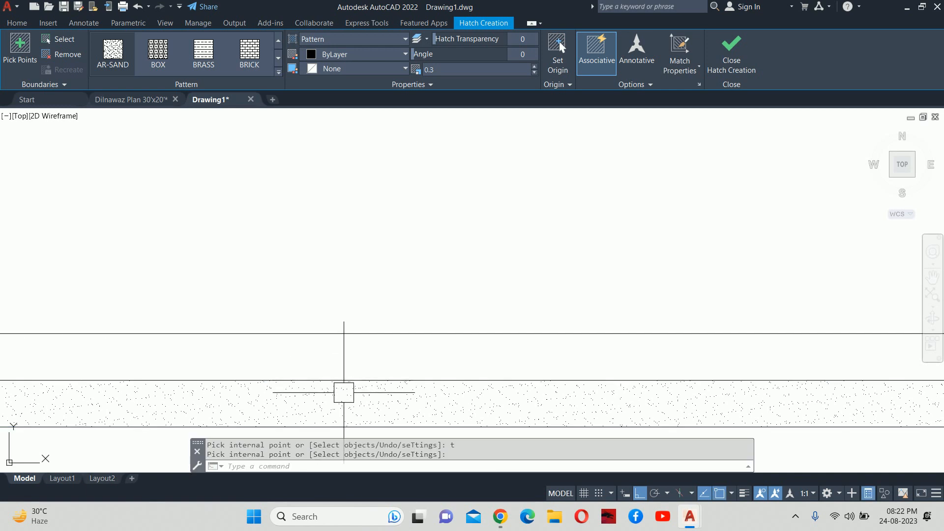
- Set the scale of the finished AR-SAND hatch to 0.2
left_click(344, 397)
left_click(442, 72)
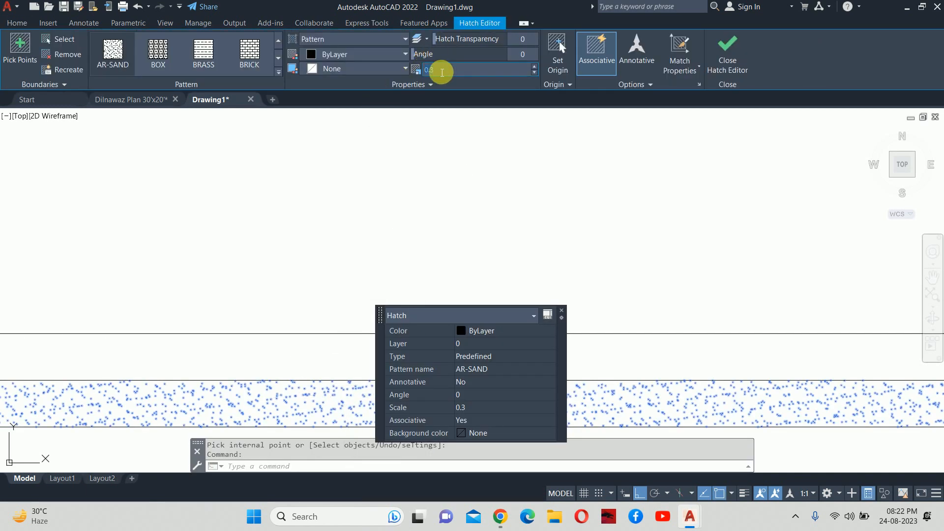
type(".2")
key("Return")
key("Escape")
key("Escape")
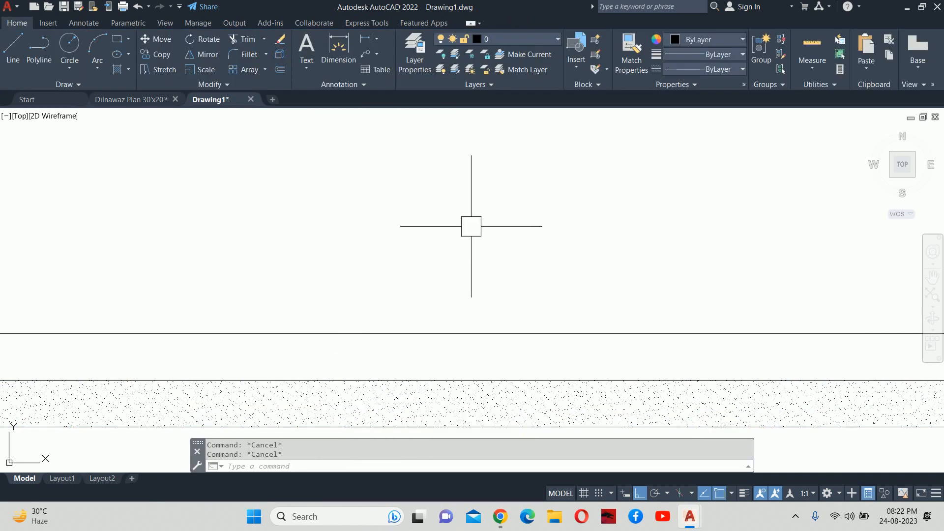
- Start another hatch with the AR-CONC pattern and try to fill the footing block with it
scroll(471, 227, "down", 4)
type("h")
key("Return")
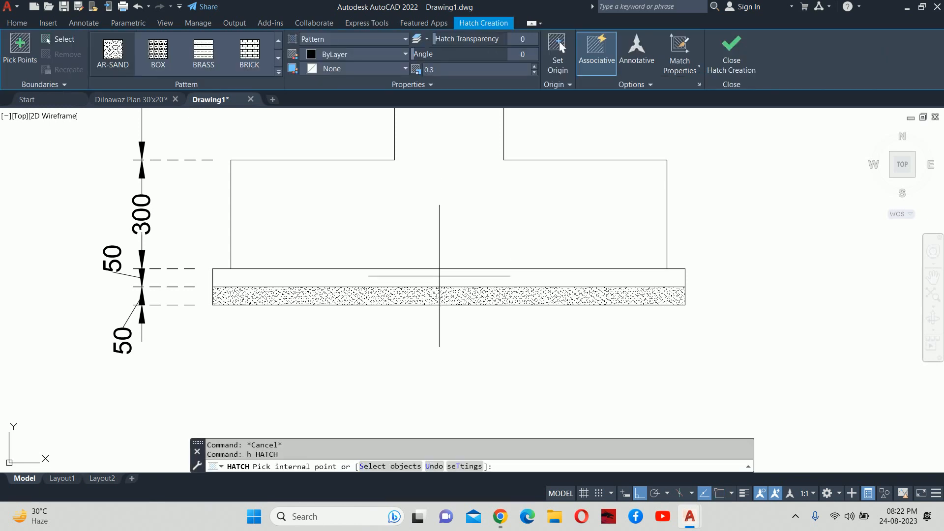
key("Return")
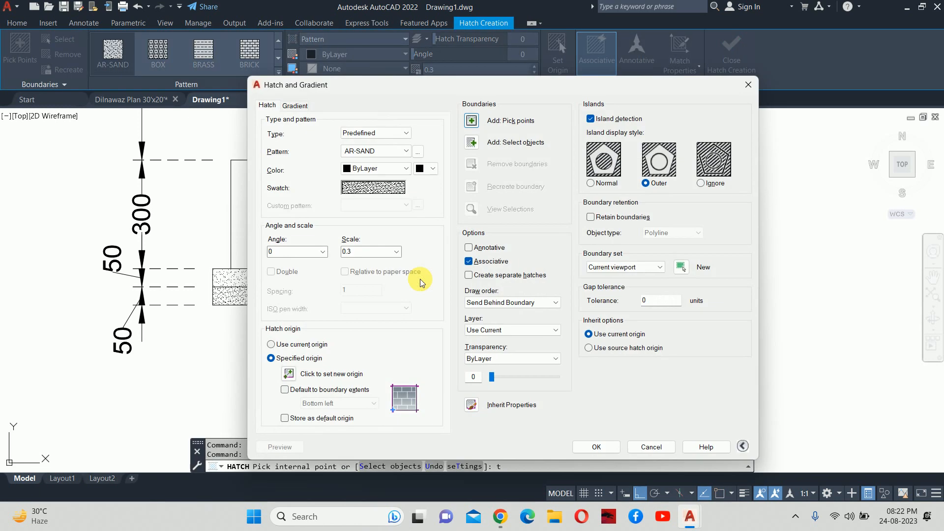
left_click(418, 152)
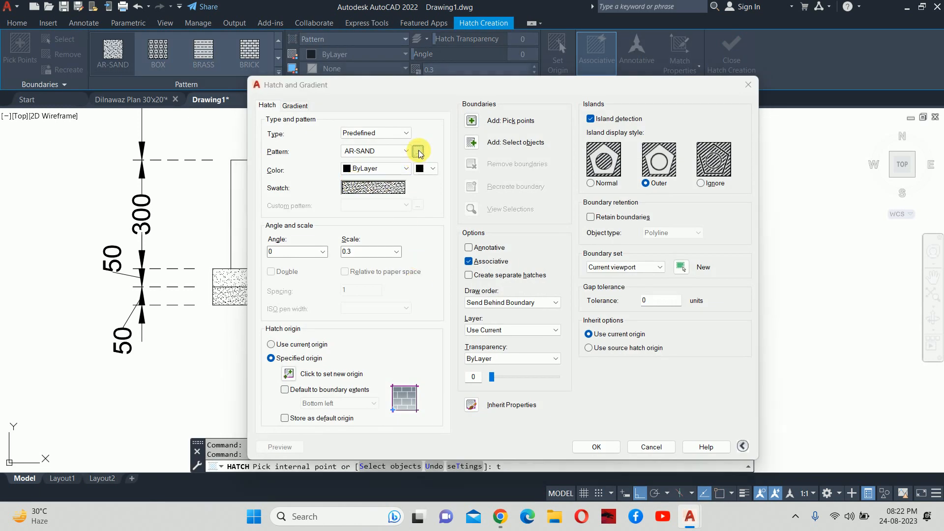
left_click(229, 159)
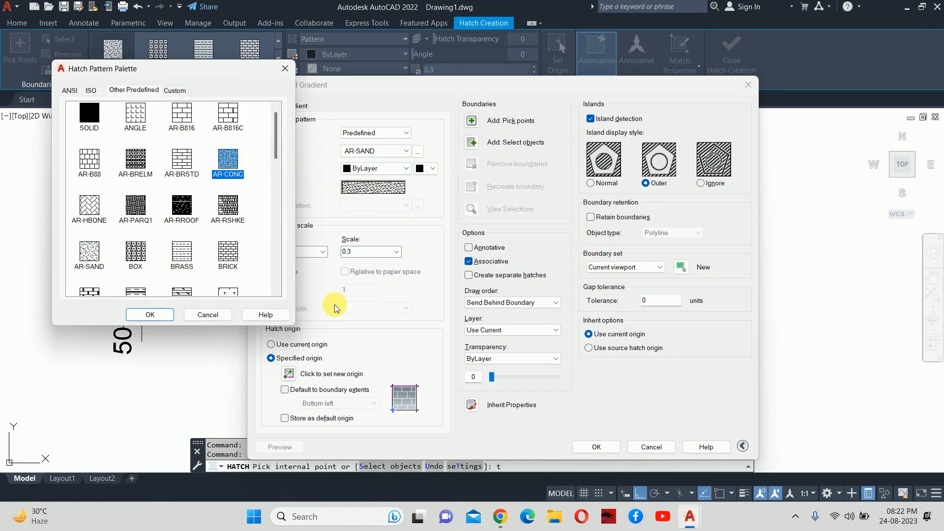
left_click(163, 314)
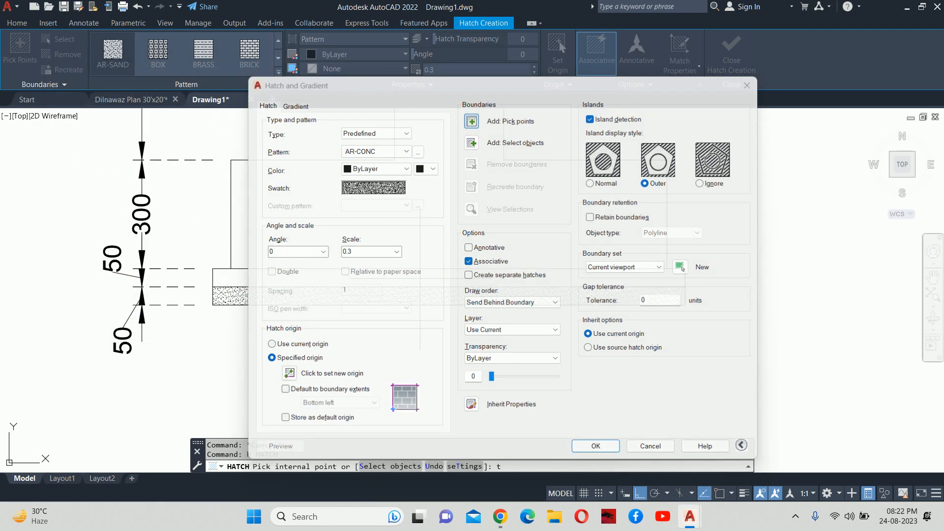
left_click(470, 121)
left_click(393, 236)
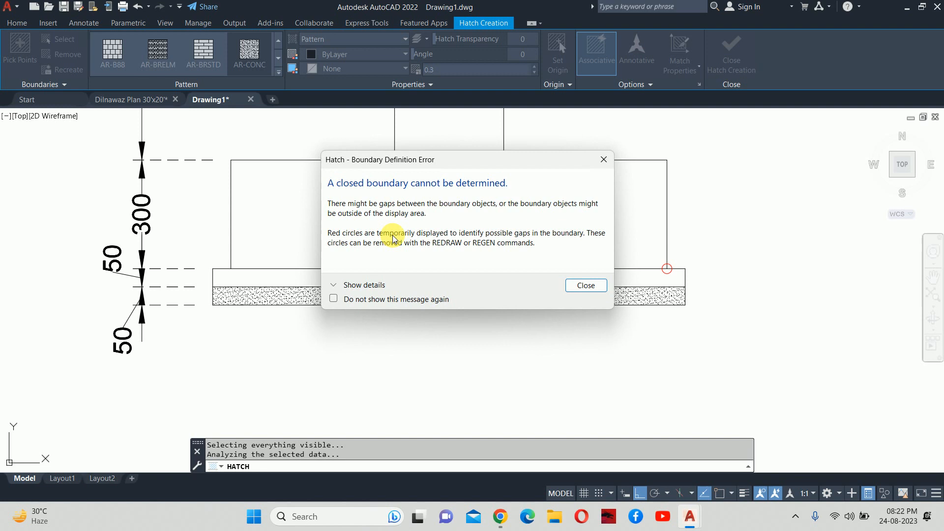
left_click(572, 284)
- Fill the upper 50 thick layer directly beneath the footing block with the AR-CONC hatch
scroll(367, 339, "down", 6)
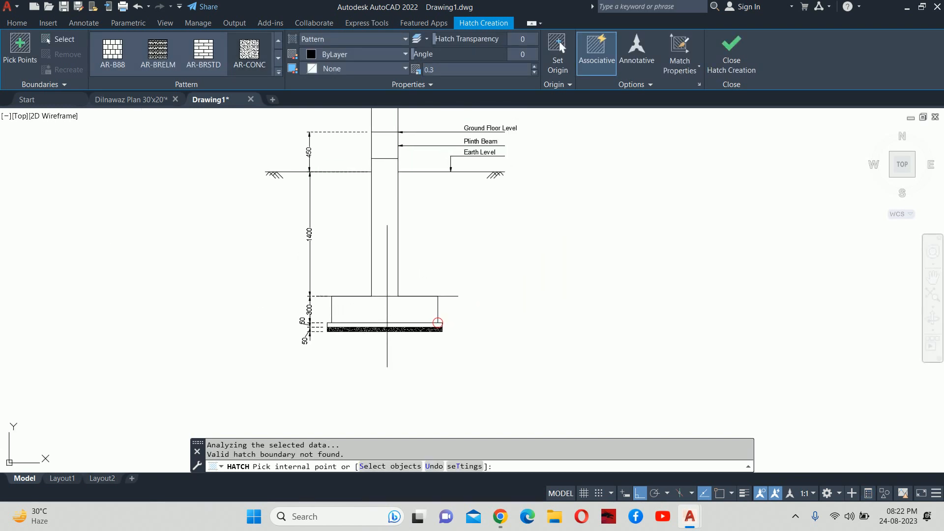
scroll(390, 320, "up", 5)
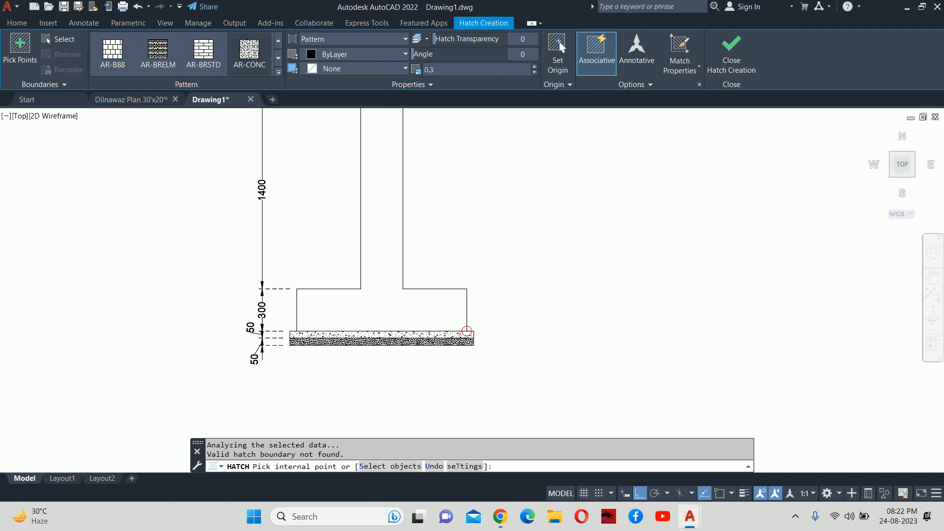
left_click(380, 335)
key("Return")
key("Escape")
key("Escape")
scroll(496, 340, "down", 2)
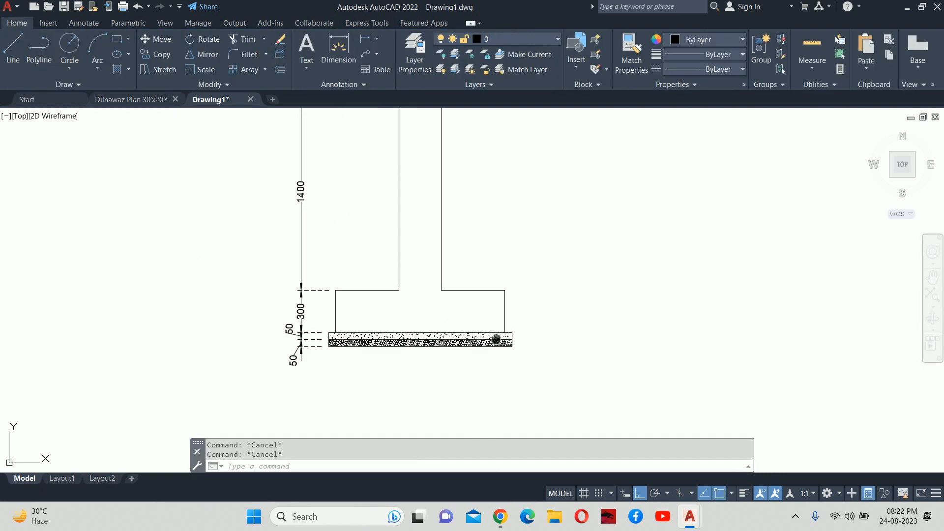
- Change the colour of the bottom layer's AR-SAND hatch to a dark orange-brown from the AutoCAD Color Index
middle_click_drag(497, 340, 415, 323)
scroll(413, 325, "down", 2)
scroll(401, 335, "up", 4)
scroll(386, 312, "up", 10)
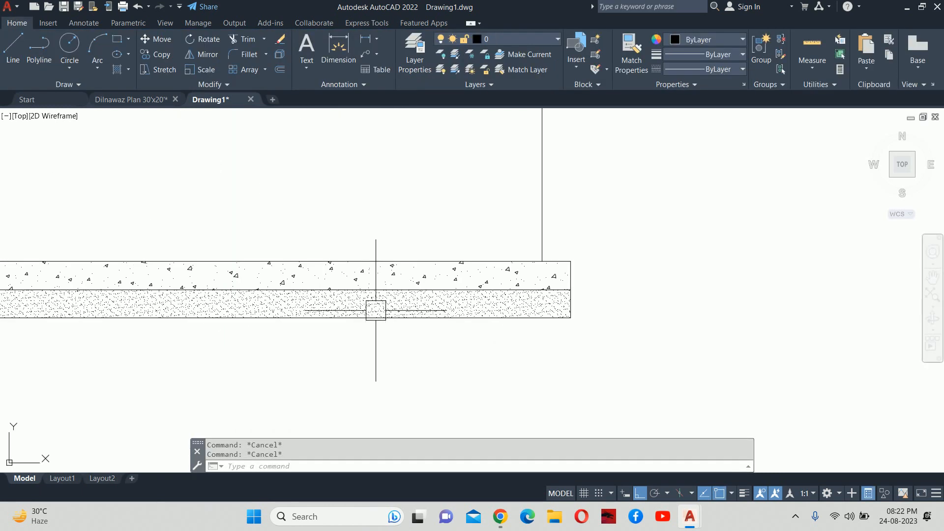
left_click(390, 300)
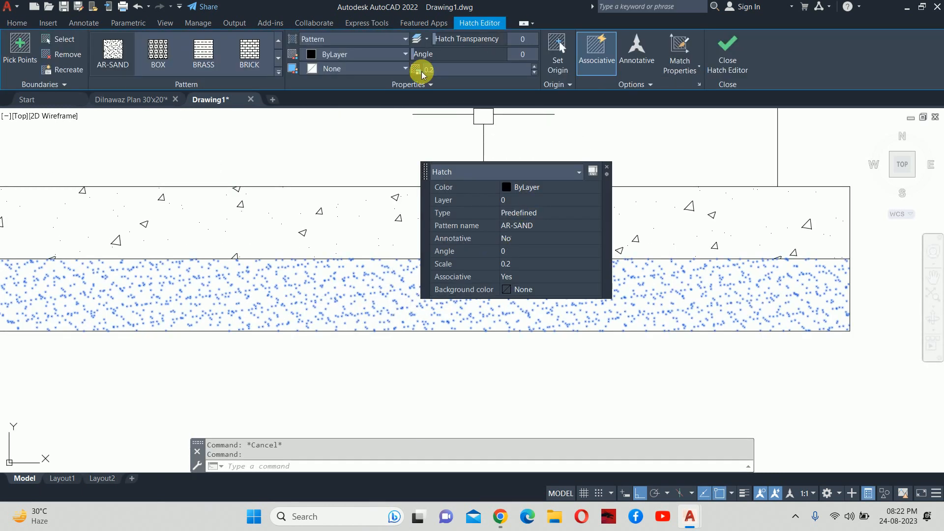
left_click(345, 55)
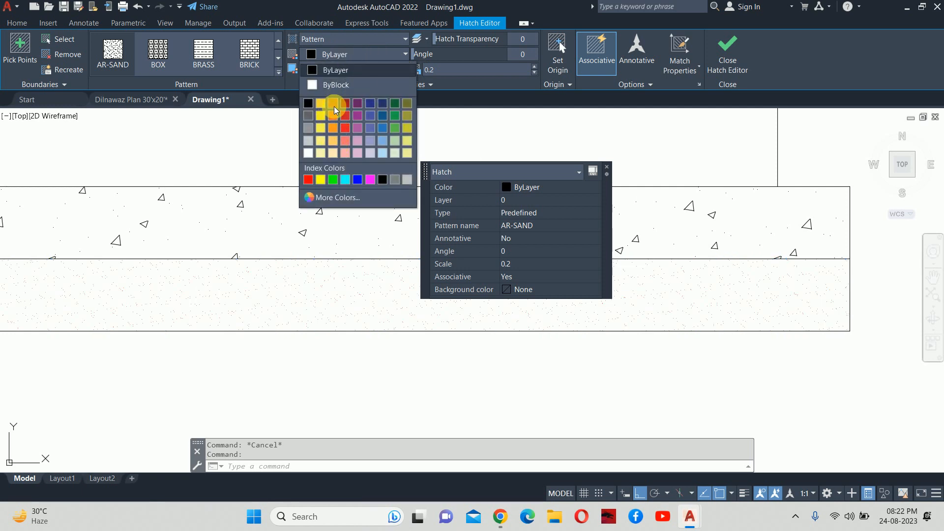
left_click(334, 197)
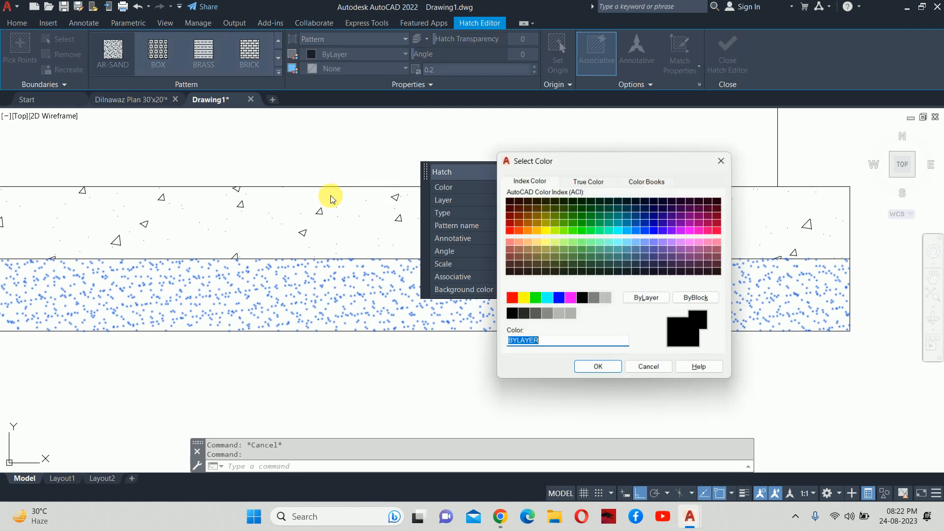
left_click(534, 213)
left_click(598, 368)
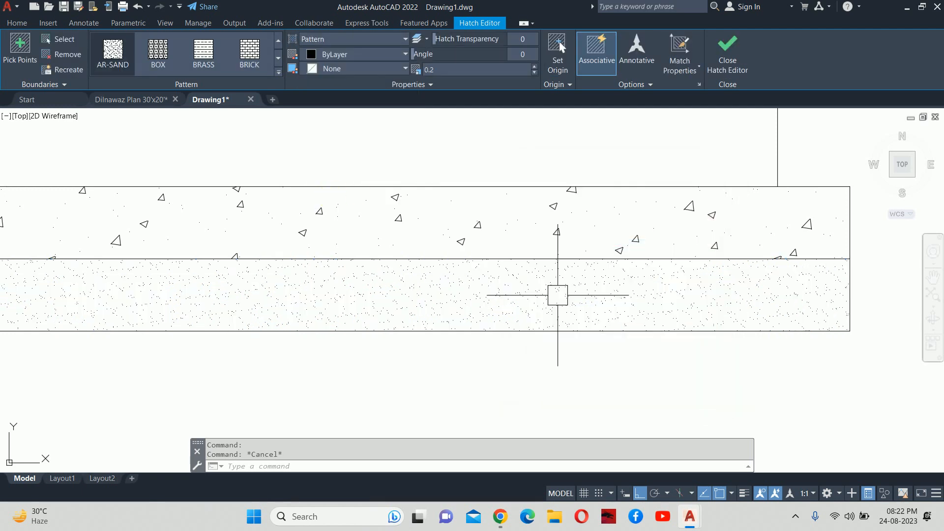
key("Escape")
- Copy the Plinth Beam label and its leader straight down to the sand layer under the footing
scroll(512, 290, "down", 5)
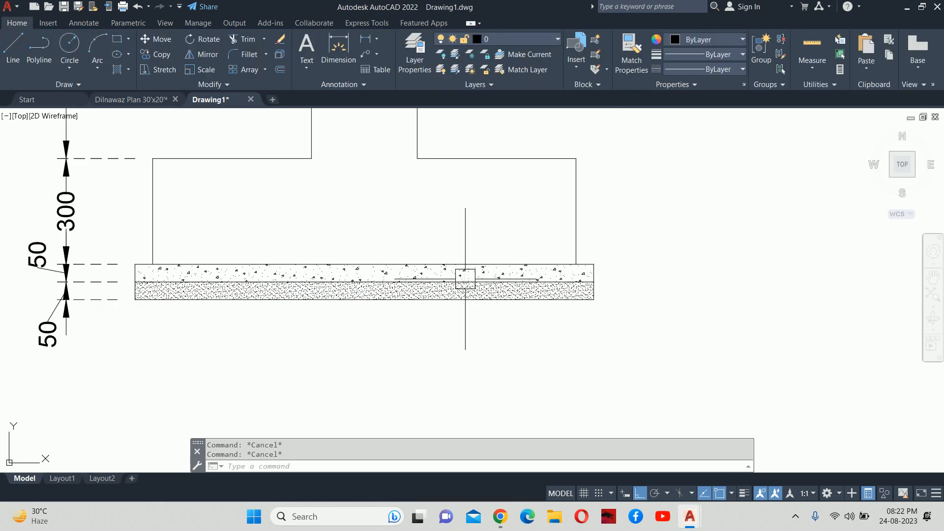
middle_click_drag(464, 274, 454, 333)
scroll(454, 333, "down", 1)
mouse_move(420, 262)
middle_mouse_down()
mouse_move(420, 290)
mouse_move(395, 286)
middle_mouse_up()
scroll(419, 290, "down", 2)
type("co")
key("Return")
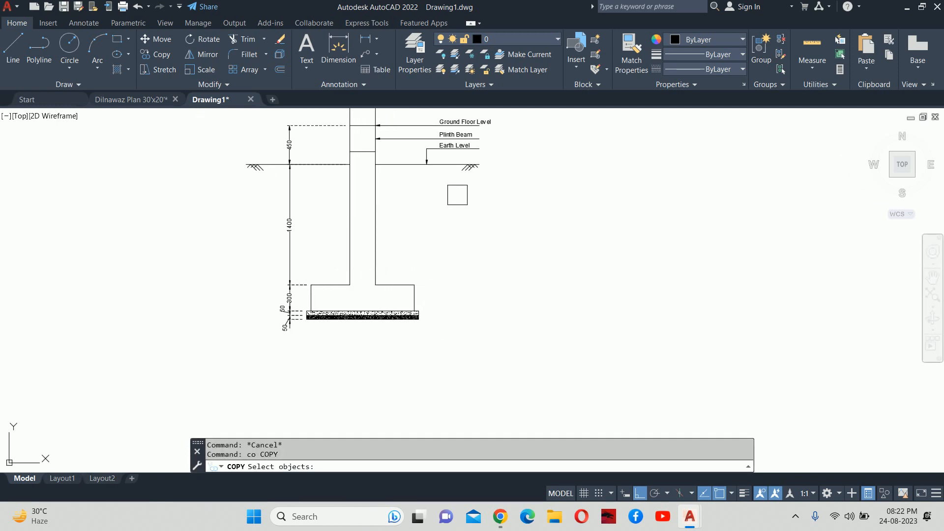
middle_click_drag(457, 194, 447, 238)
scroll(450, 183, "up", 6)
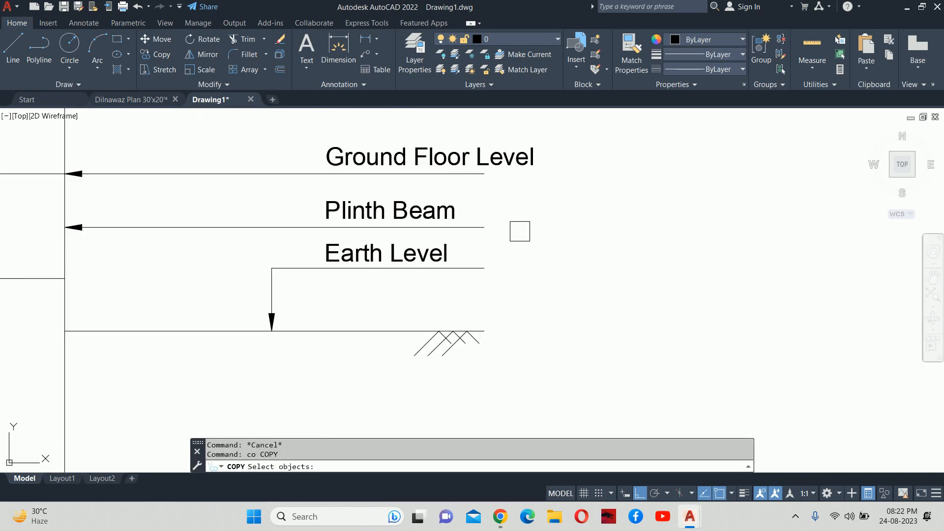
left_click(520, 232)
left_click(407, 196)
middle_click_drag(304, 214, 452, 216)
key("Return")
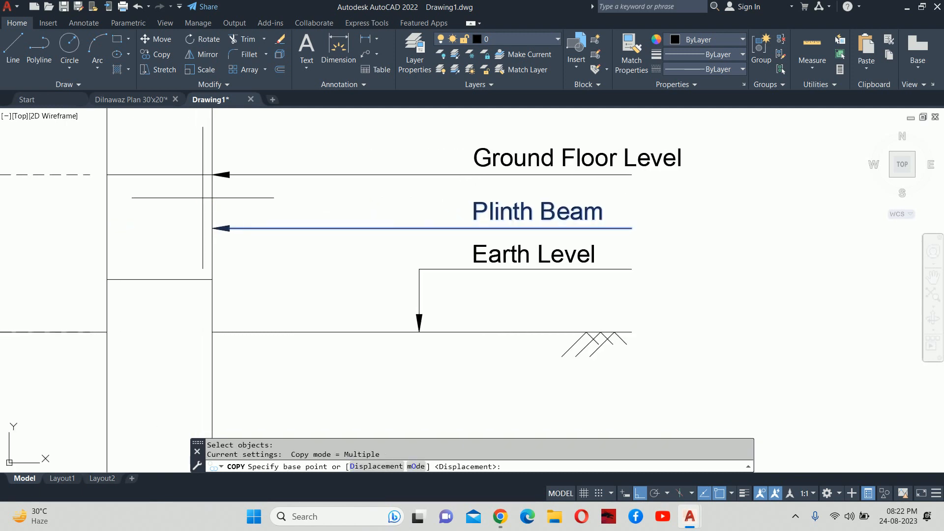
left_click(212, 228)
scroll(224, 295, "down", 4)
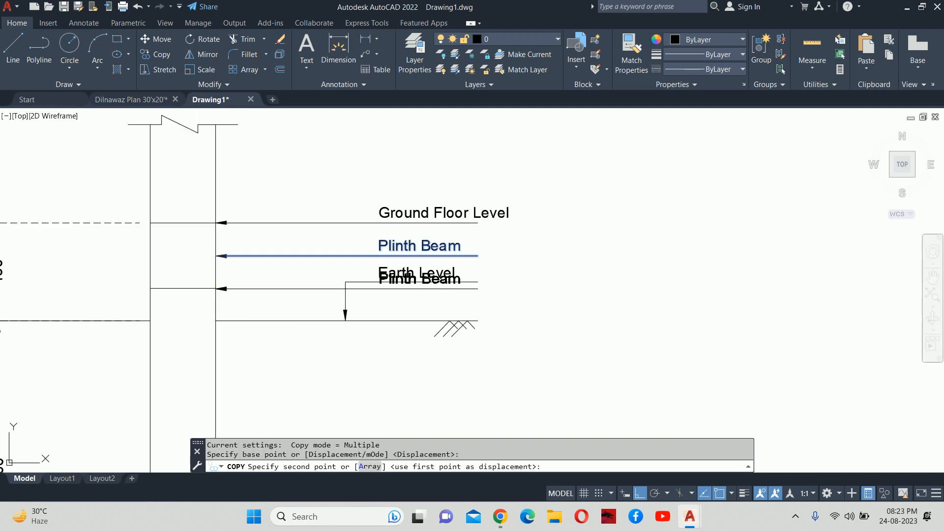
middle_click_drag(226, 300, 247, 183)
middle_click_drag(251, 366, 255, 222)
scroll(274, 320, "up", 6)
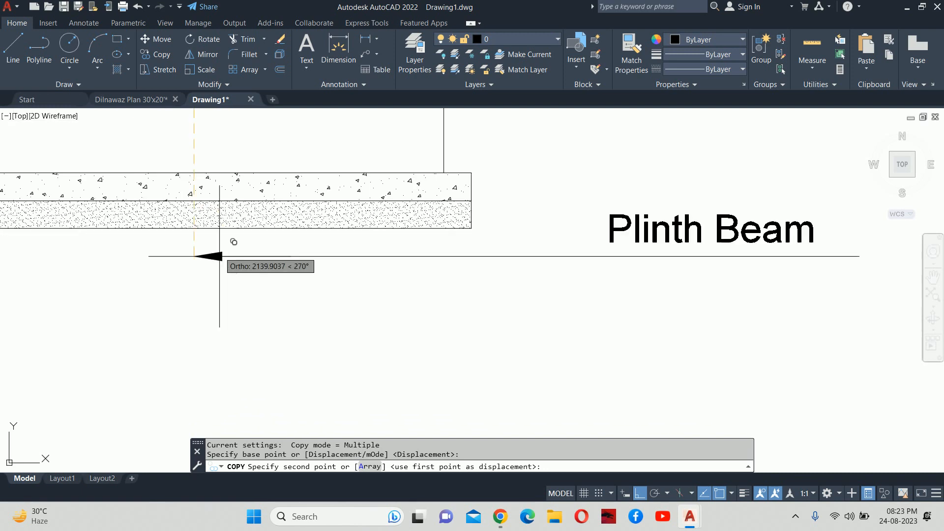
scroll(221, 202, "up", 4)
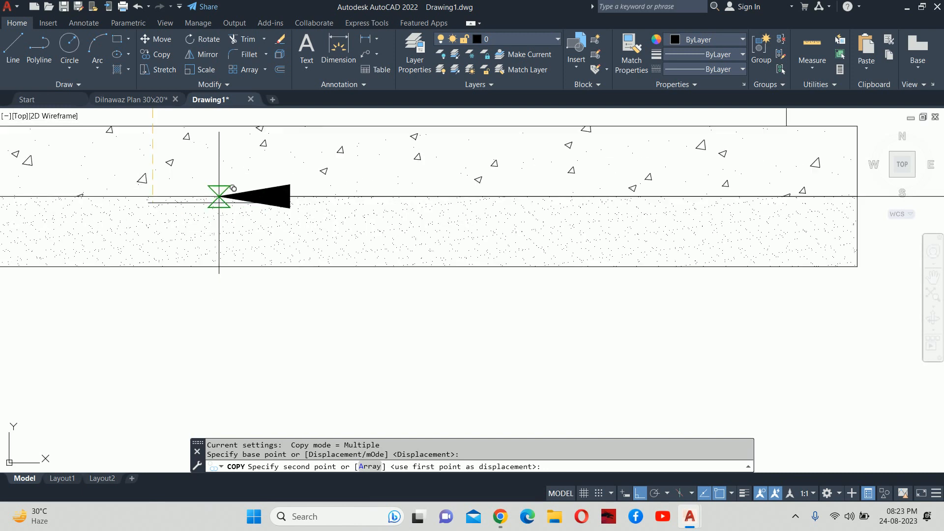
left_click(172, 228)
- Place two more copies of the Plinth Beam label and leader, one at the concrete layer and one at the footing block
middle_click_drag(176, 170, 164, 284)
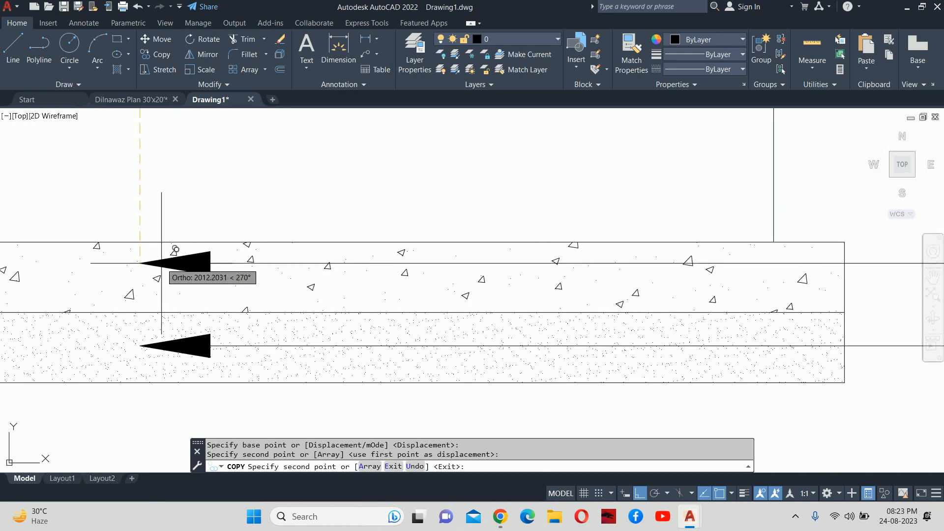
left_click(162, 263)
scroll(197, 242, "down", 6)
middle_click_drag(213, 219, 196, 279)
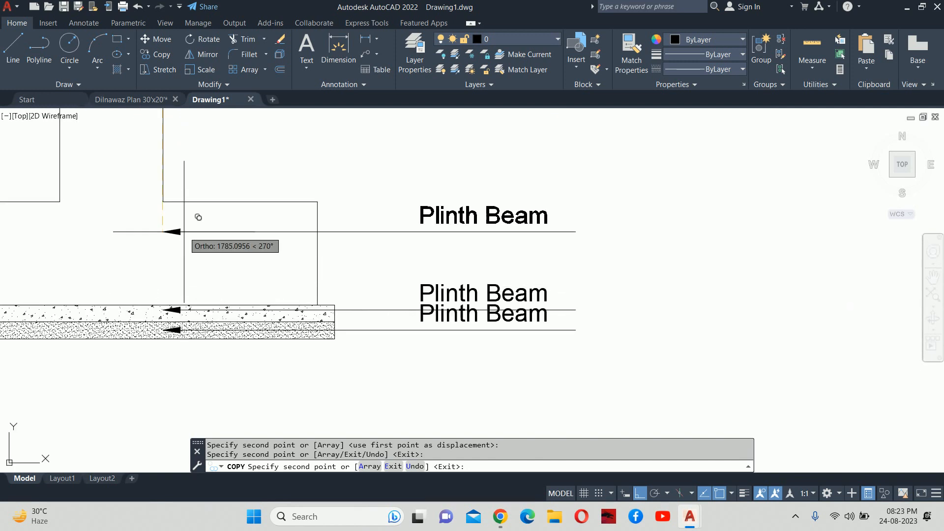
key("Escape")
key("Escape")
key("Escape")
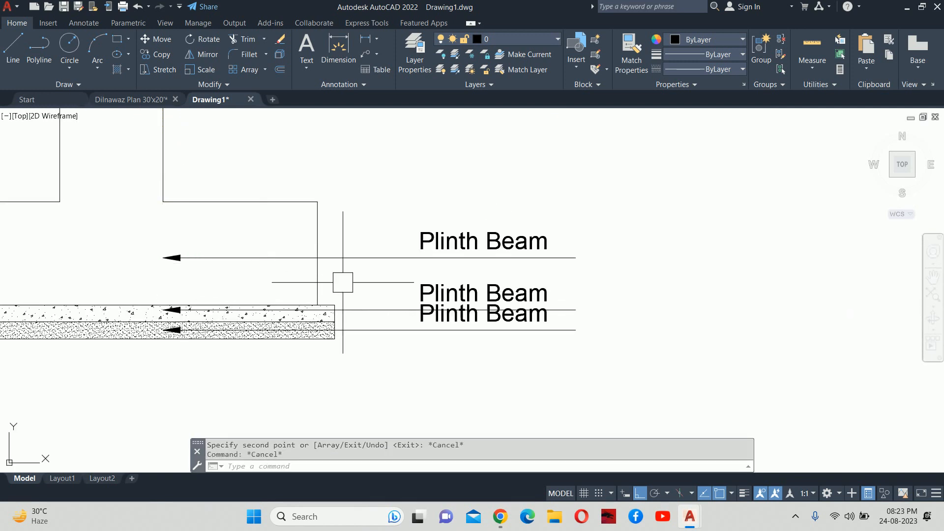
- Stretch only the arrow ends of the three copied leaders horizontally to just inside the footing's right edge, excluding the hatches and layer outlines
scroll(405, 295, "up", 3)
middle_click_drag(428, 317, 474, 279)
left_click(170, 286)
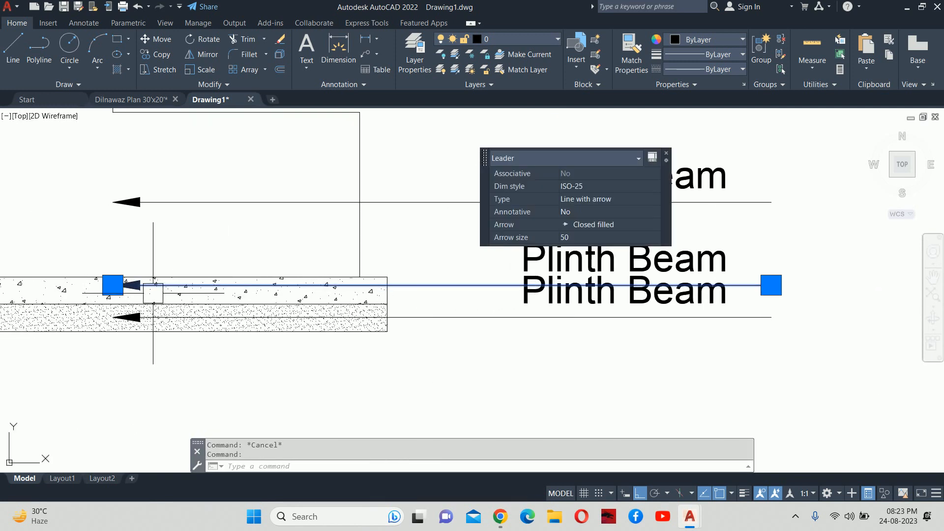
key("Escape")
type("s")
key("Return")
left_click(163, 369)
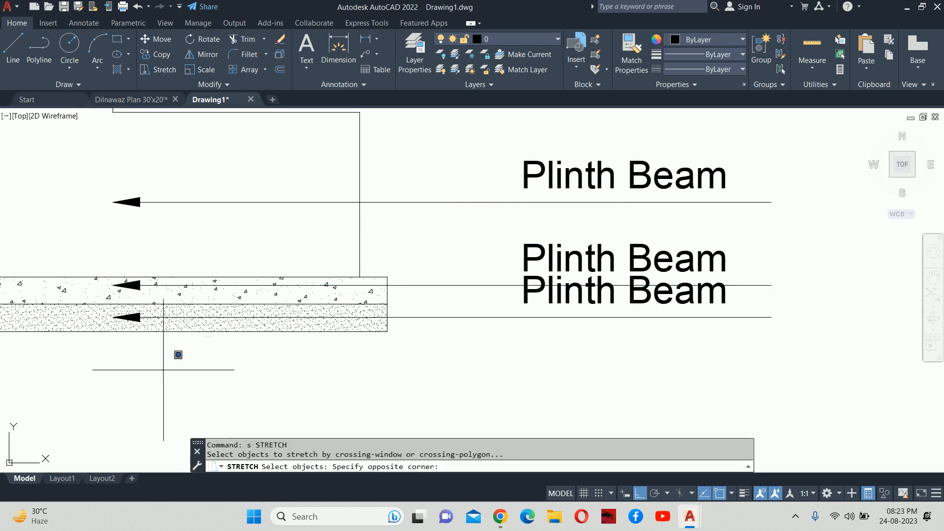
left_click(119, 196)
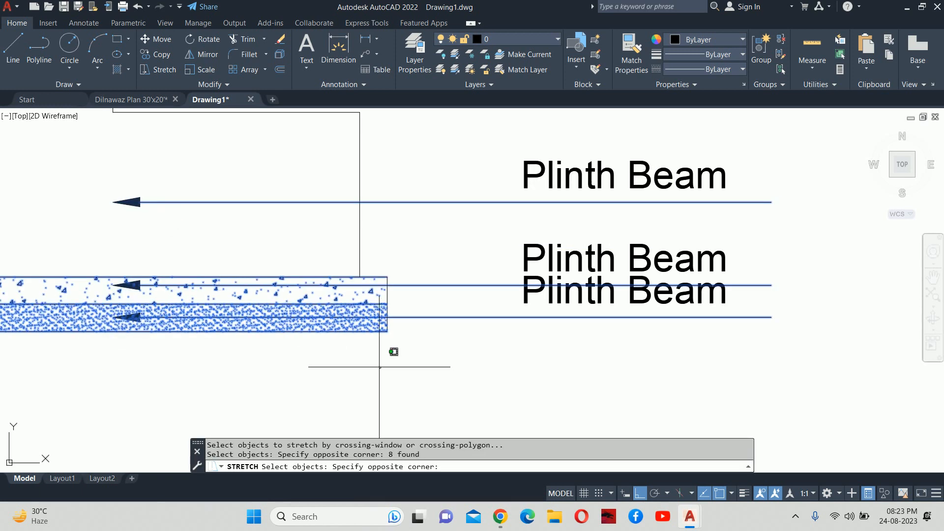
left_click(298, 323, "shift")
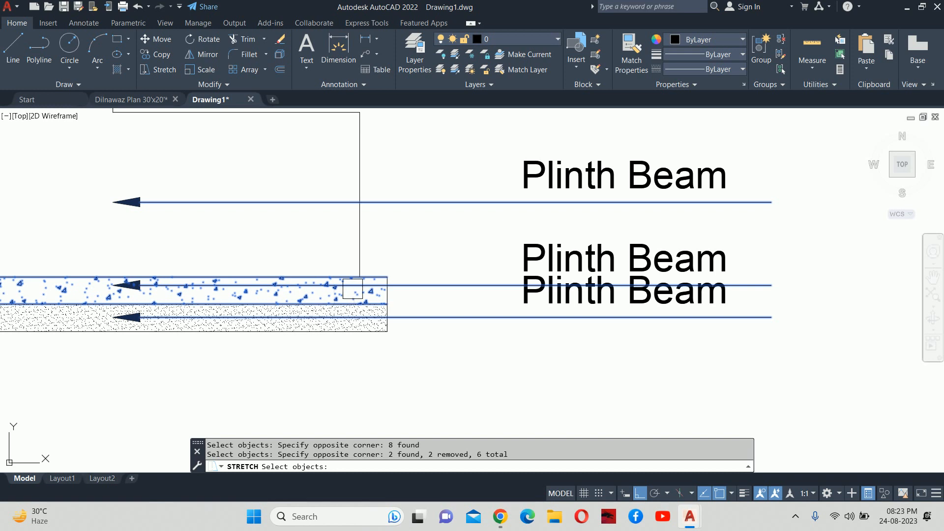
scroll(353, 289, "up", 4)
left_click(498, 225, "shift")
left_click(307, 266, "shift")
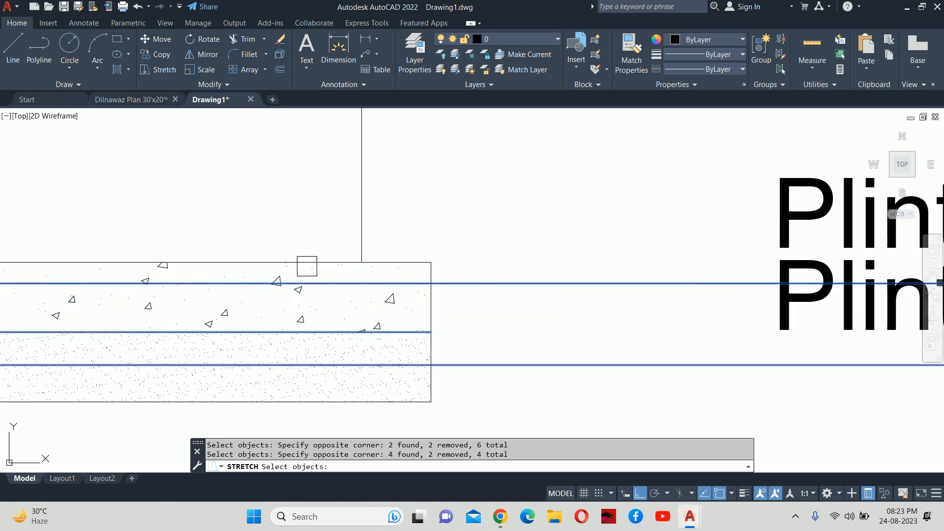
left_click(469, 320, "shift")
left_click(340, 336, "shift")
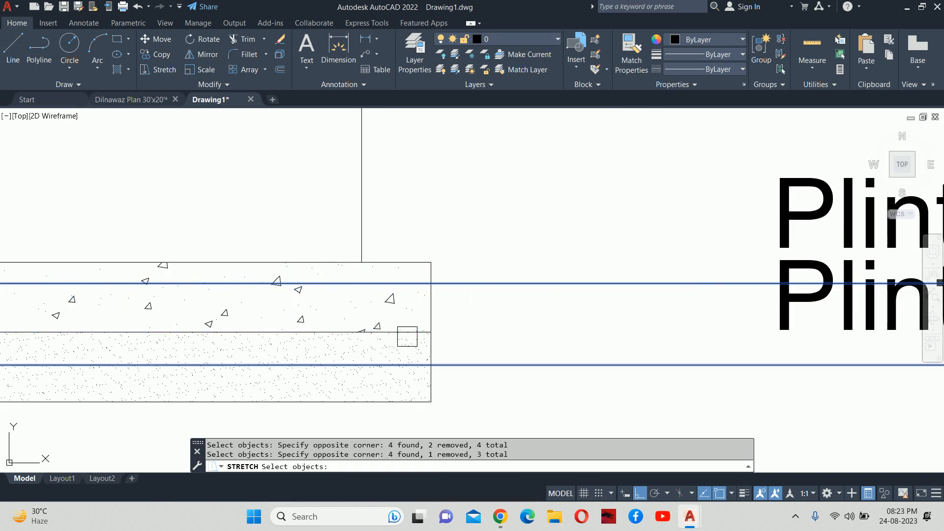
scroll(407, 333, "down", 4)
key("Return")
left_click(326, 374)
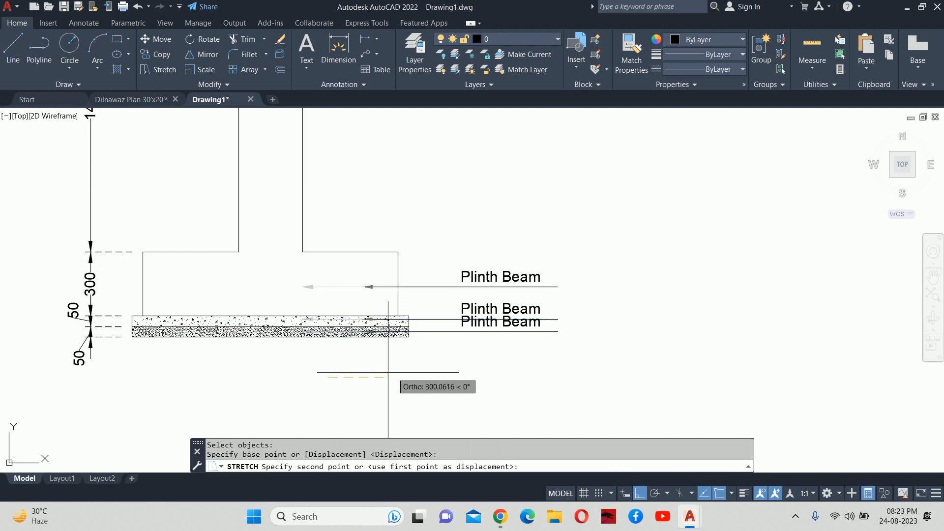
key("Escape")
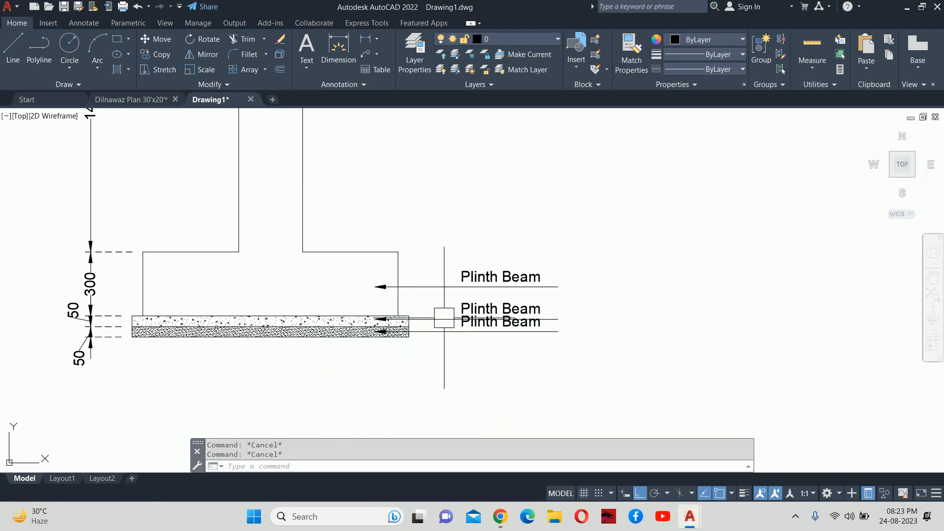
- Change the copied label text beside the footing block to RCC
scroll(480, 274, "up", 3)
left_click(481, 270)
double_click(501, 258)
key("Escape")
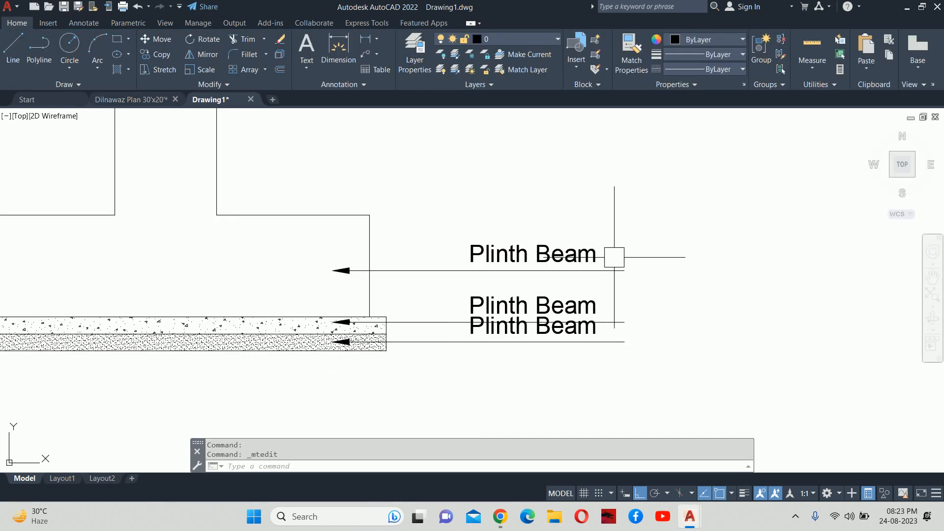
double_click(594, 259)
left_click_drag(604, 265, 273, 265)
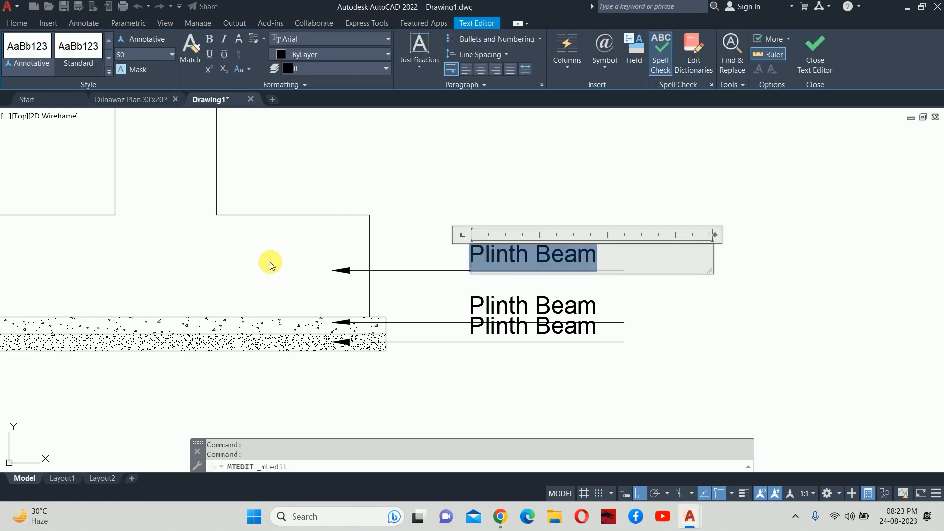
type("RCC")
key("Escape")
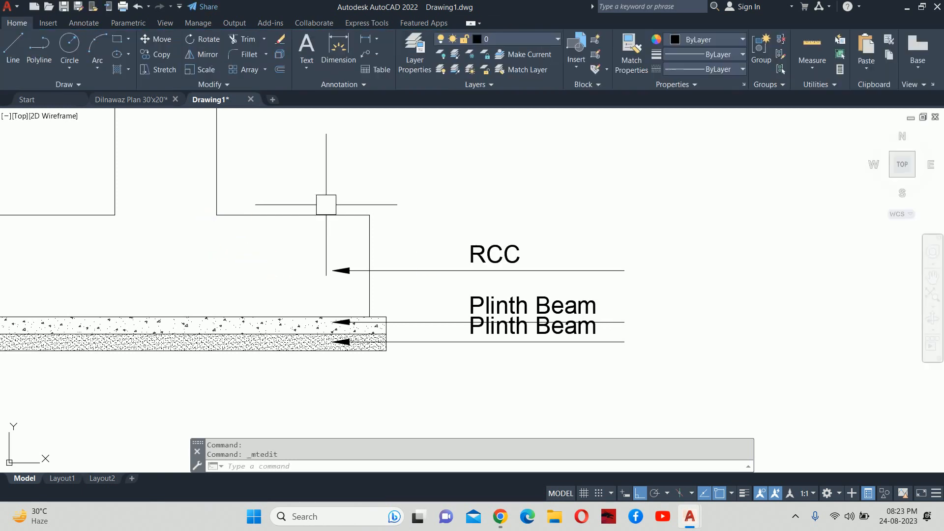
- Change the copied label text for the concrete layer to PCC
middle_click_drag(487, 277, 433, 268)
double_click(446, 279)
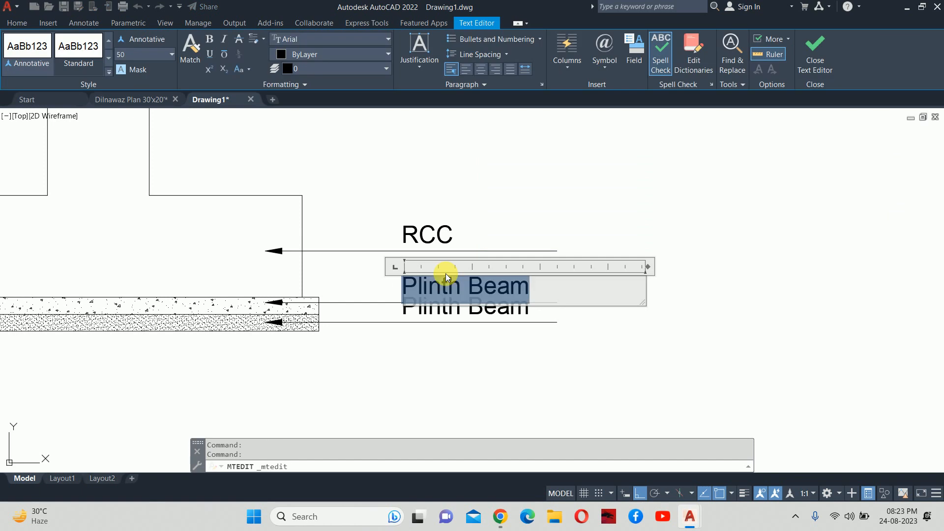
type("PCC")
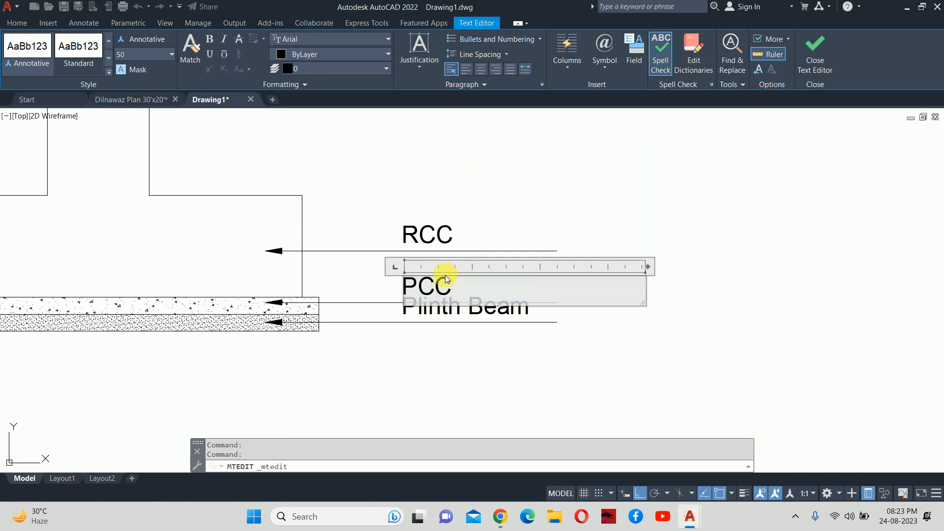
left_click(438, 338)
- Change the lowest copied label text to Sand
scroll(443, 340, "up", 5)
double_click(424, 265)
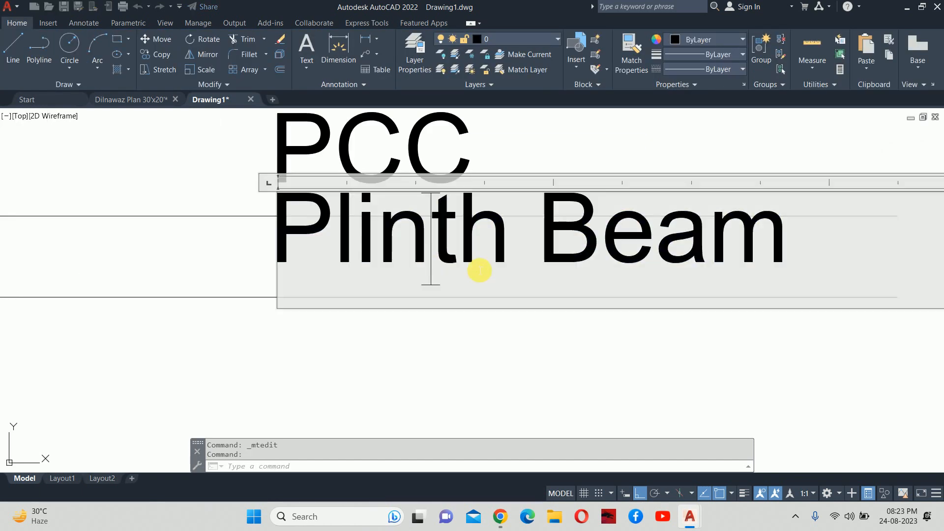
type("Sa")
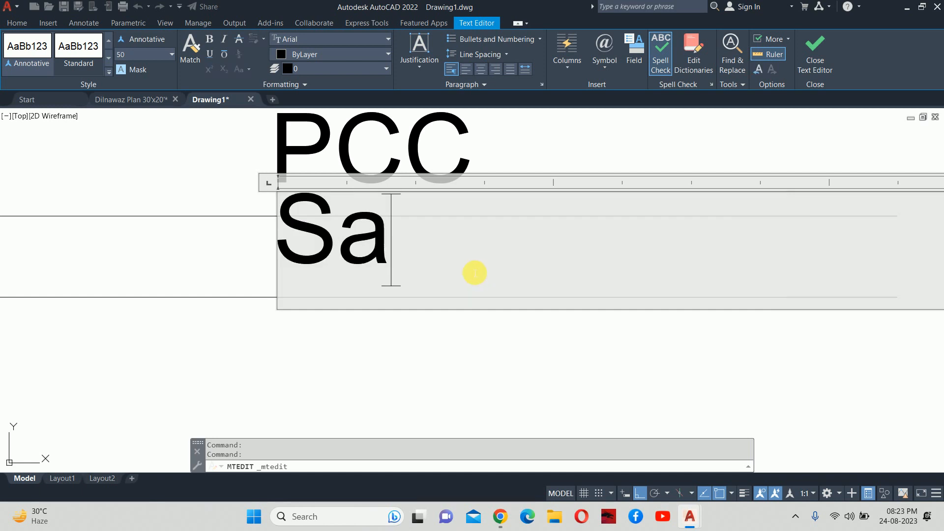
type("nd")
left_click(421, 329)
scroll(413, 315, "down", 4)
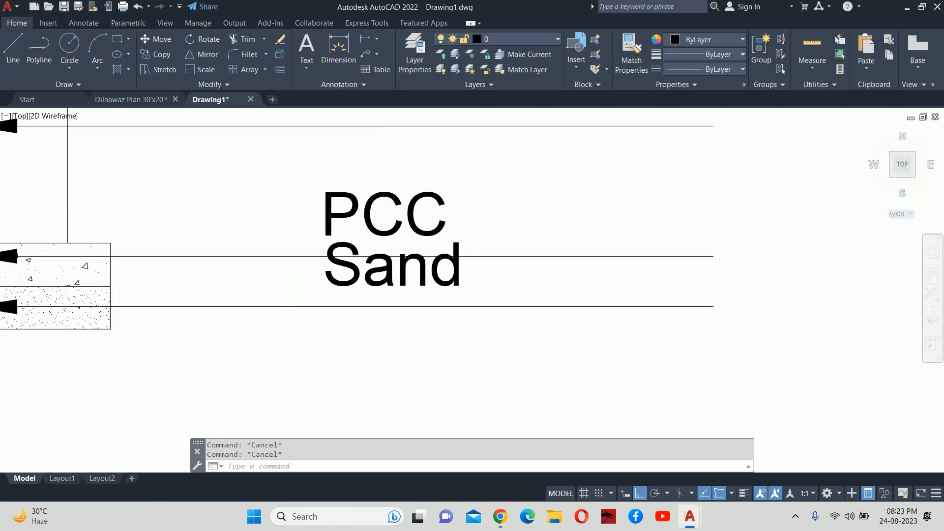
- Move the RCC, PCC and Sand labels horizontally to just beyond the tail ends of their leaders
key("Return")
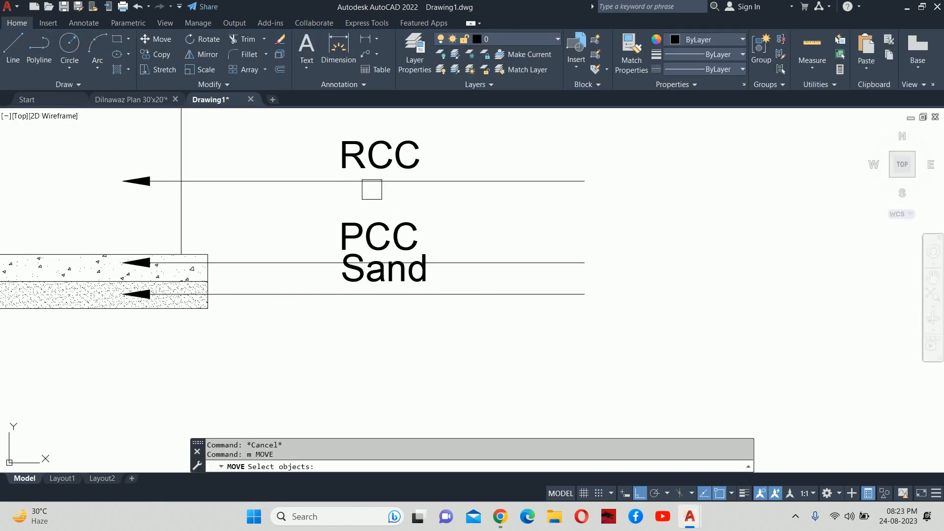
scroll(373, 195, "down", 2)
left_click(347, 148)
left_click(423, 288)
key("Return")
left_click(374, 290)
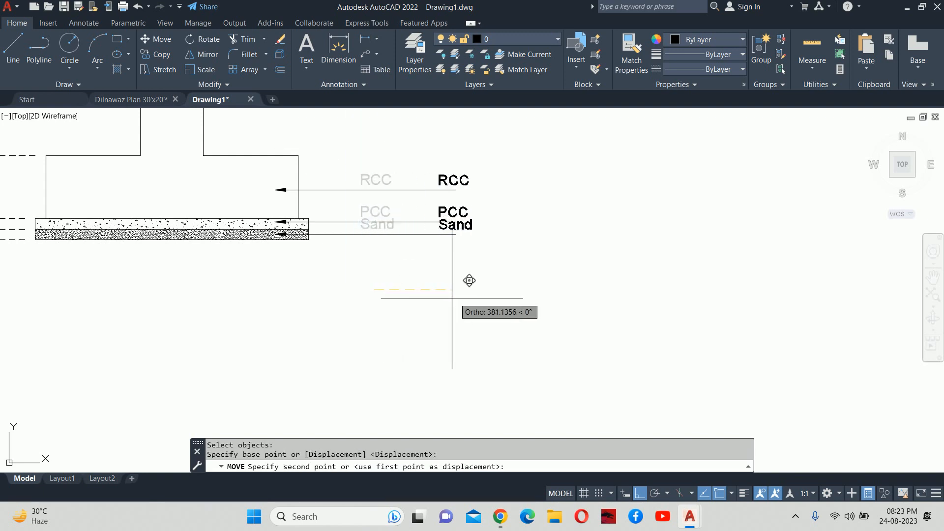
left_click(477, 290)
- Move the RCC, PCC and Sand labels down so each lines up with its leader line
key("Return")
left_click(516, 286)
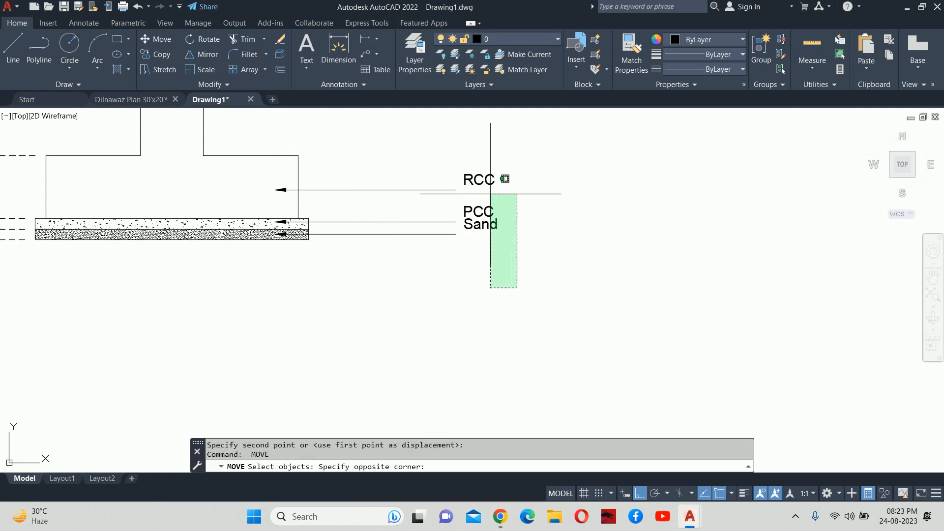
left_click(489, 183)
key("Return")
left_click(556, 245)
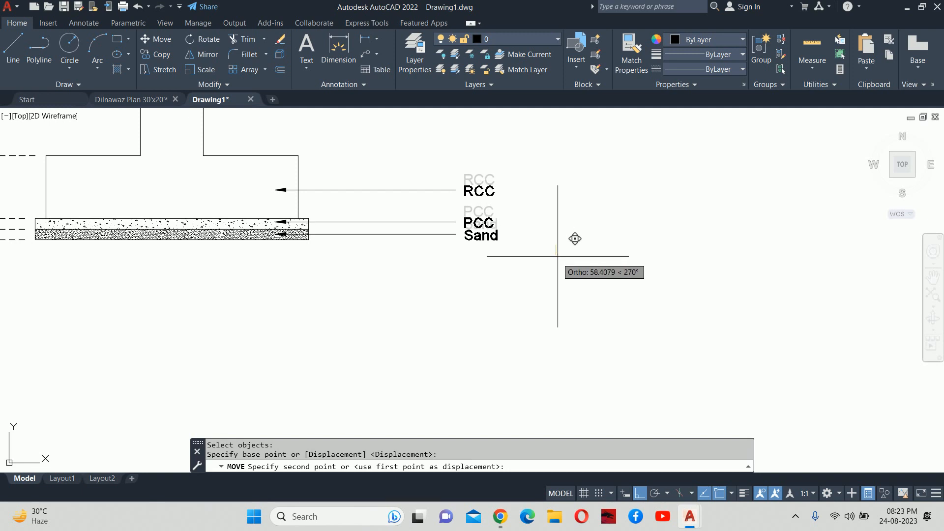
key("Escape")
key("Escape")
- Stretch the three labels and their leader tails toward the footing to shorten the leaders
scroll(467, 217, "up", 2)
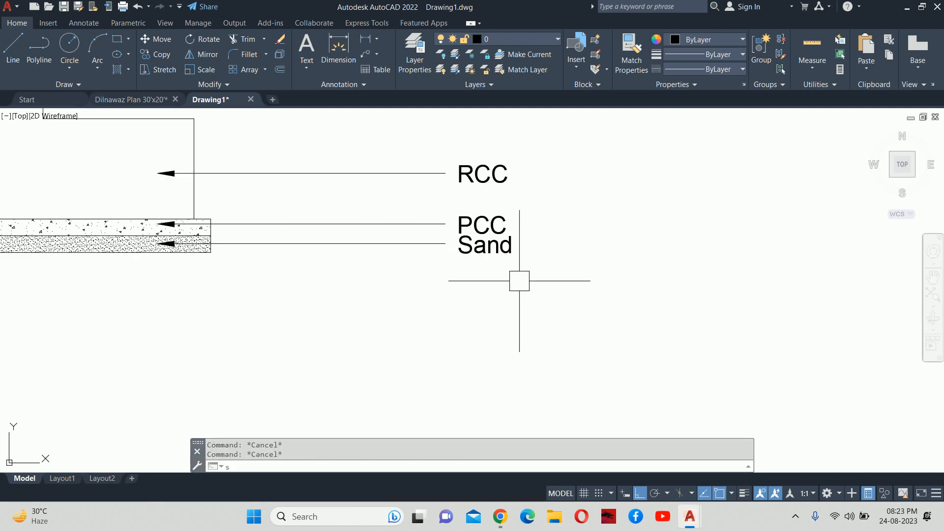
type("s")
key("Return")
scroll(518, 278, "down", 2)
left_click(561, 299)
left_click(479, 221)
key("Return")
left_click(507, 303)
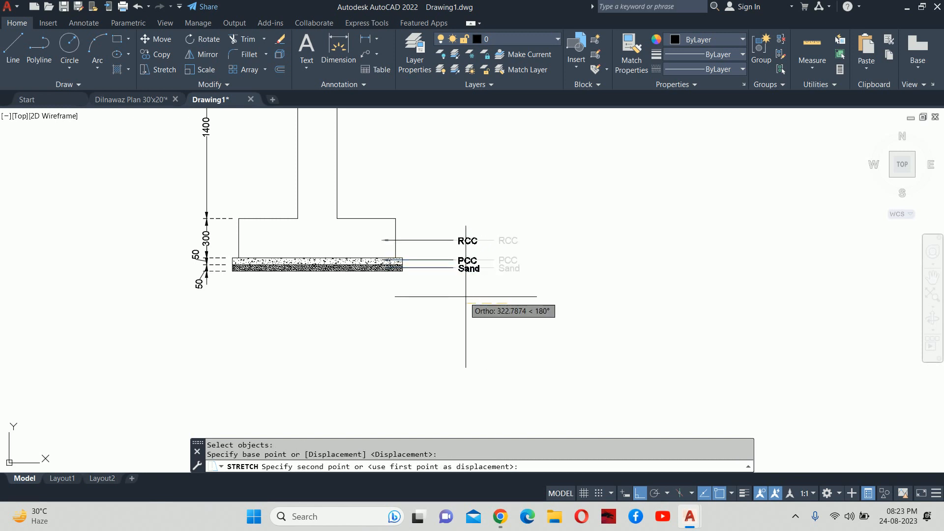
left_click(436, 294)
key("Escape")
key("Escape")
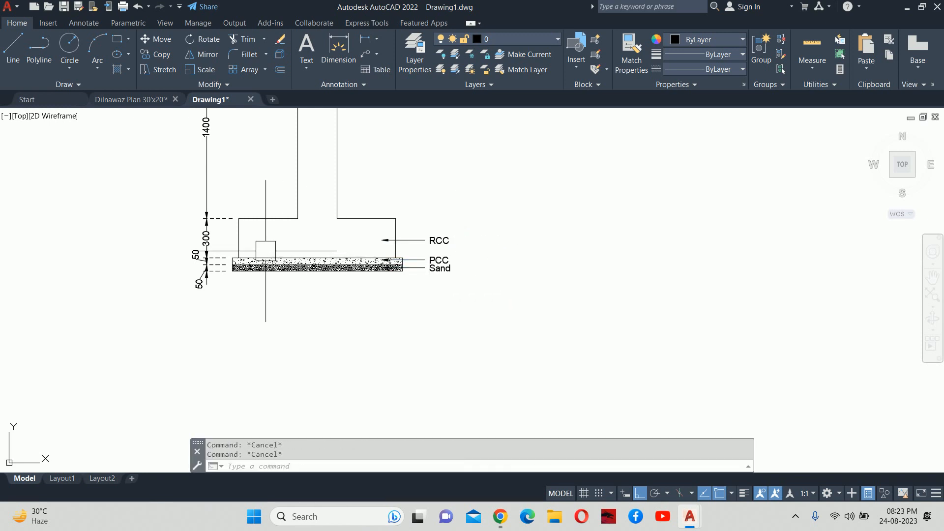
- Dimension the horizontal projection of the PCC and sand bed beyond the footing's left edge, placing the dimension line below the sand layer
scroll(238, 257, "up", 3)
type("dli")
key("Return")
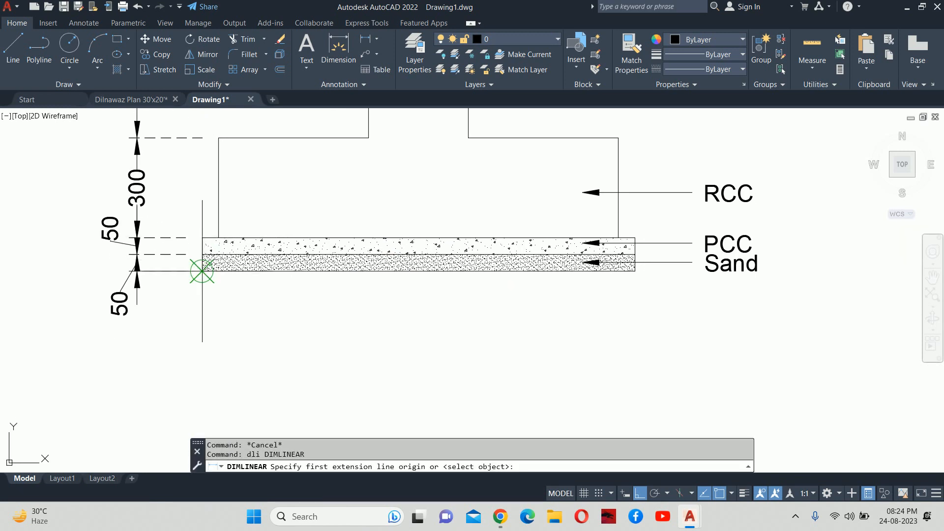
left_click(202, 271)
key("Escape")
key("Escape")
key("Return")
scroll(202, 272, "up", 2)
left_click(202, 271)
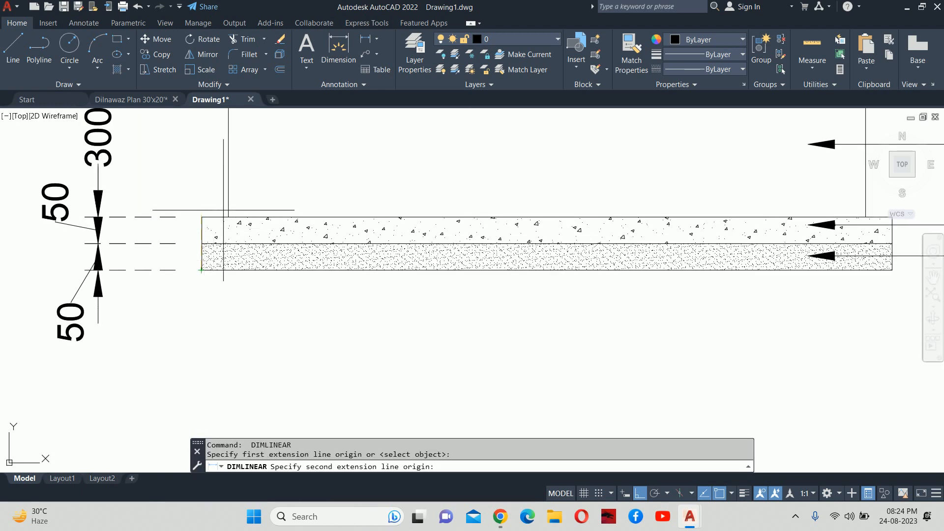
left_click(228, 217)
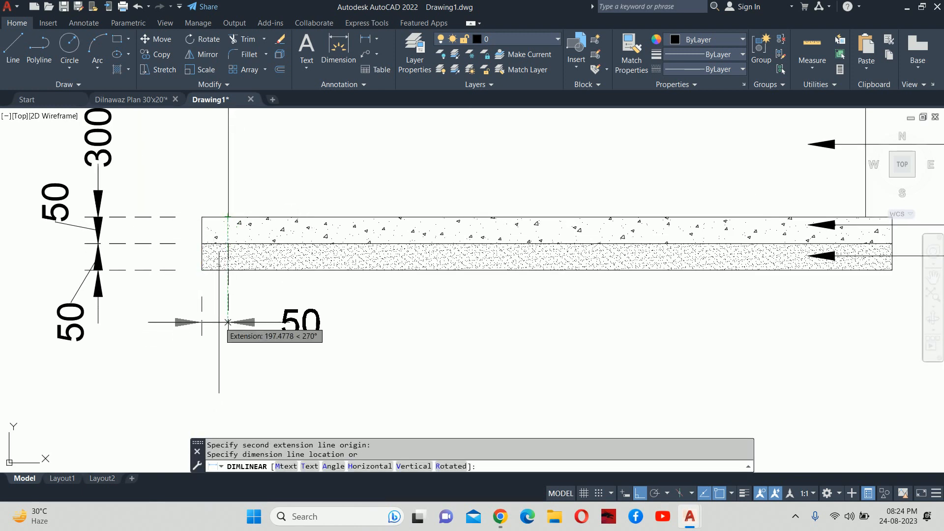
left_click(274, 329)
key("Escape")
- Continue the dimension chain across the footing's full width and the bed's projection beyond its right edge
type("dco")
key("Return")
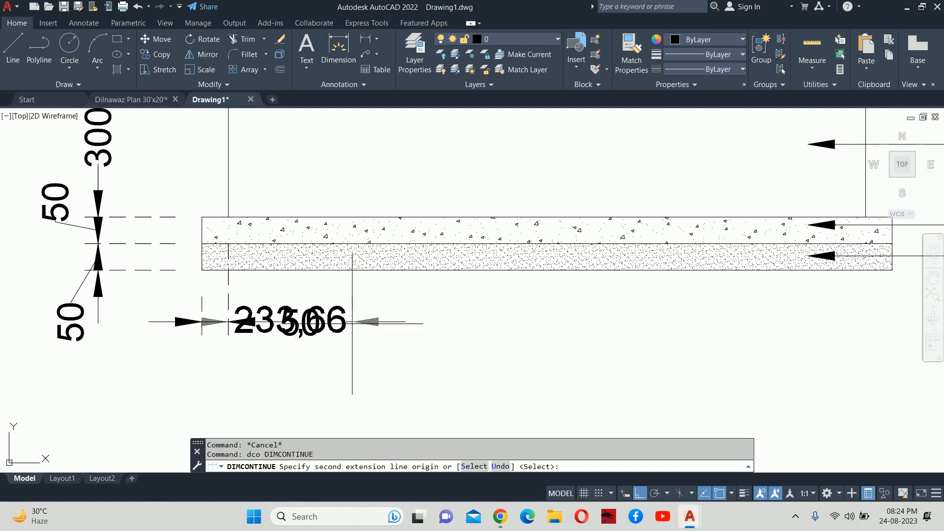
middle_click_drag(480, 336, 179, 321)
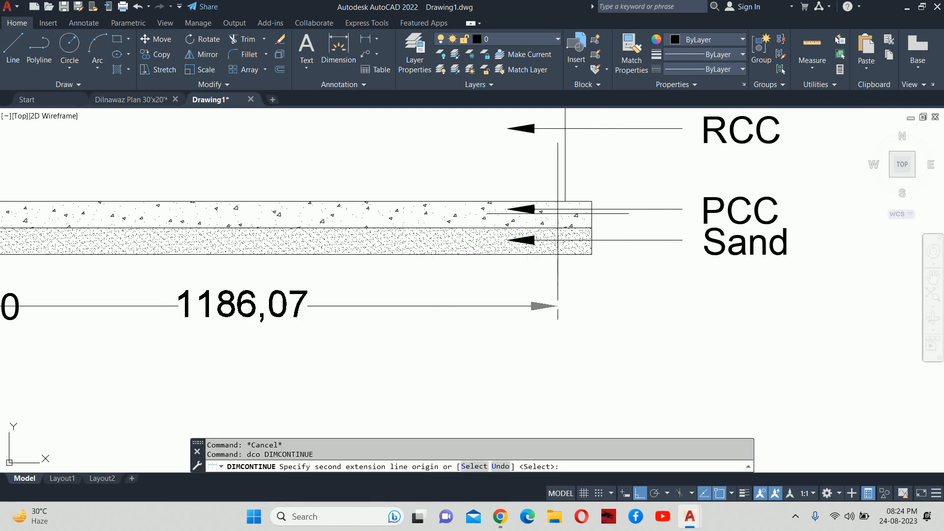
left_click(565, 201)
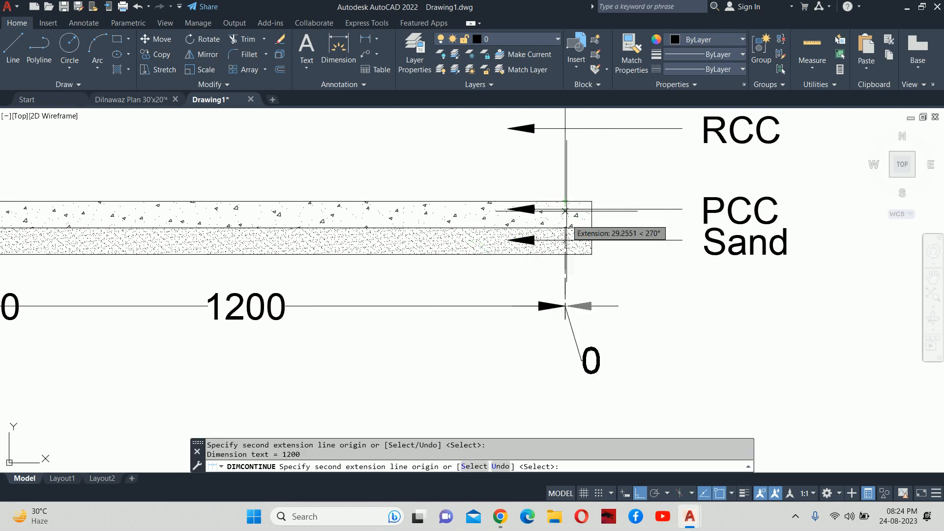
left_click(592, 254)
key("Escape")
key("Escape")
scroll(571, 270, "down", 6)
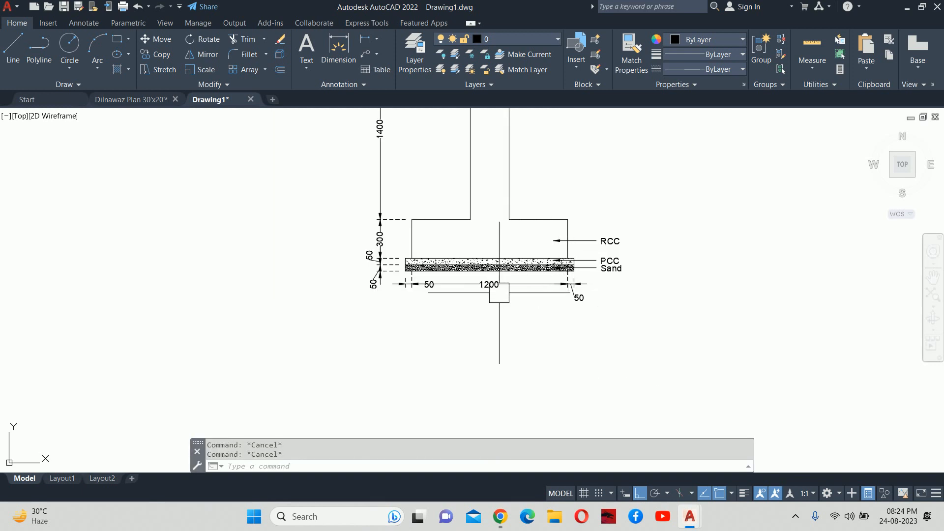
- Check the line settings of the ISO-25 dimension style without changing them
scroll(497, 278, "up", 2)
middle_click_drag(496, 278, 449, 363)
scroll(390, 310, "down", 2)
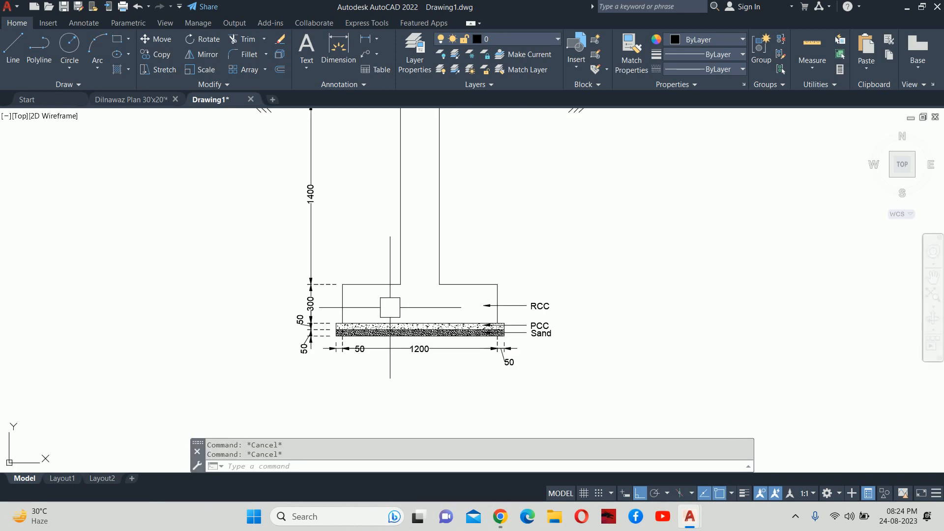
middle_click_drag(390, 308, 383, 329)
scroll(383, 329, "down", 2)
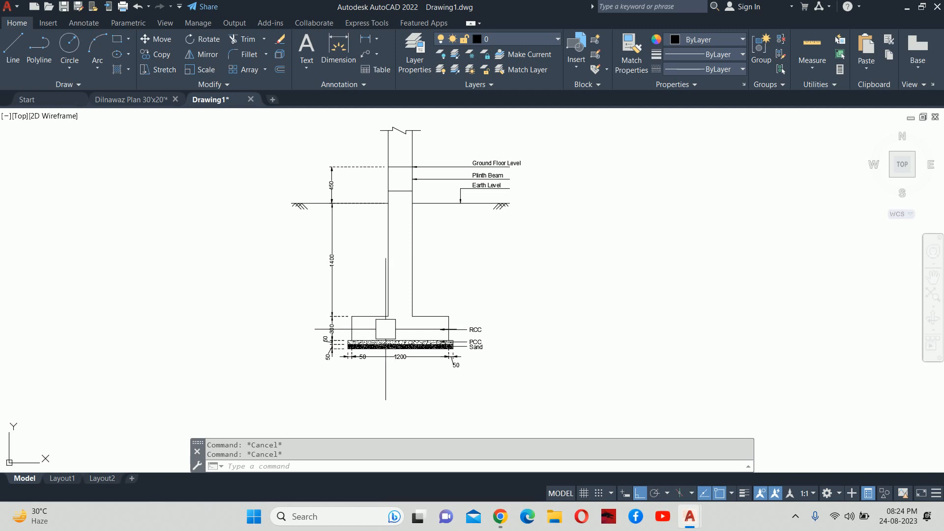
scroll(418, 307, "up", 3)
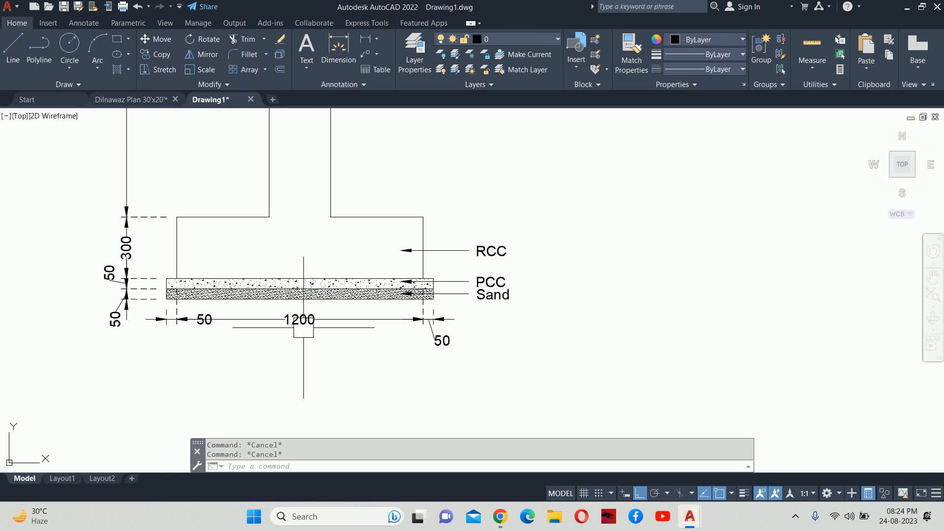
type("d")
key("Return")
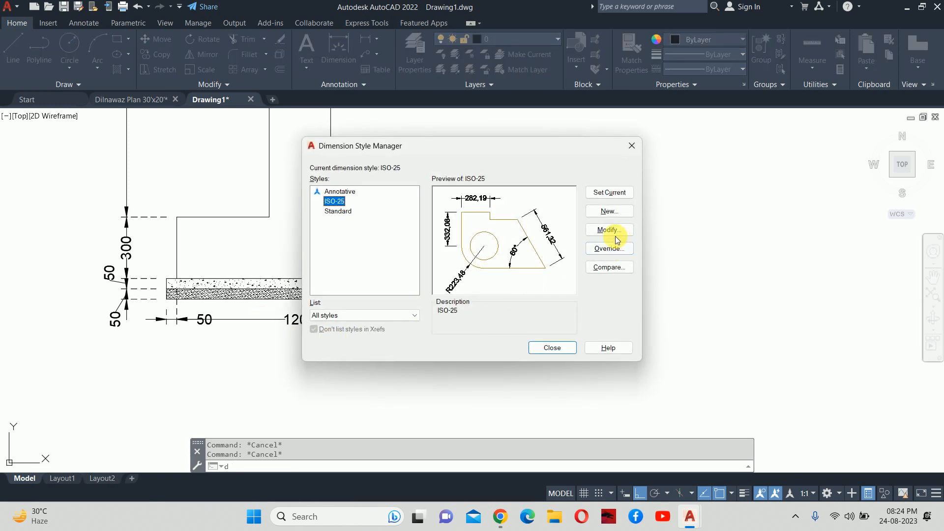
left_click(614, 234)
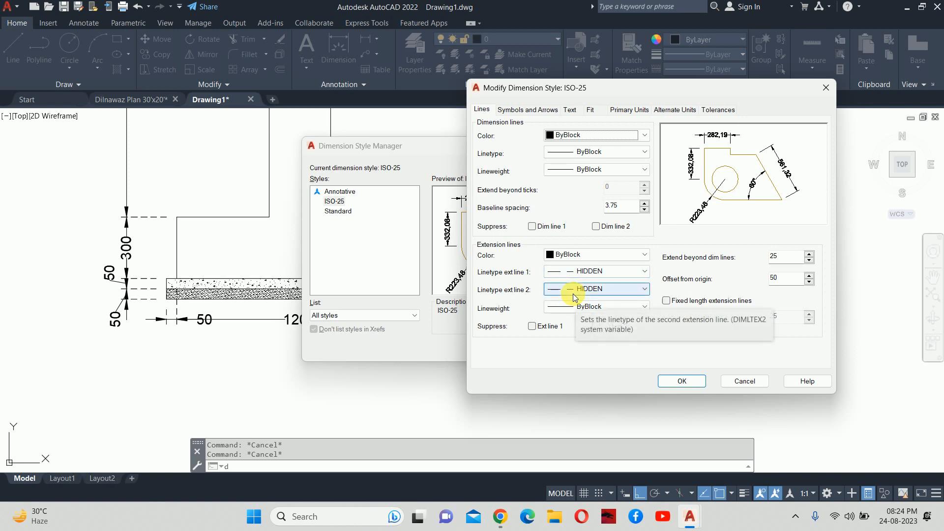
key("Escape")
key("Escape")
key("Escape")
scroll(441, 284, "down", 6)
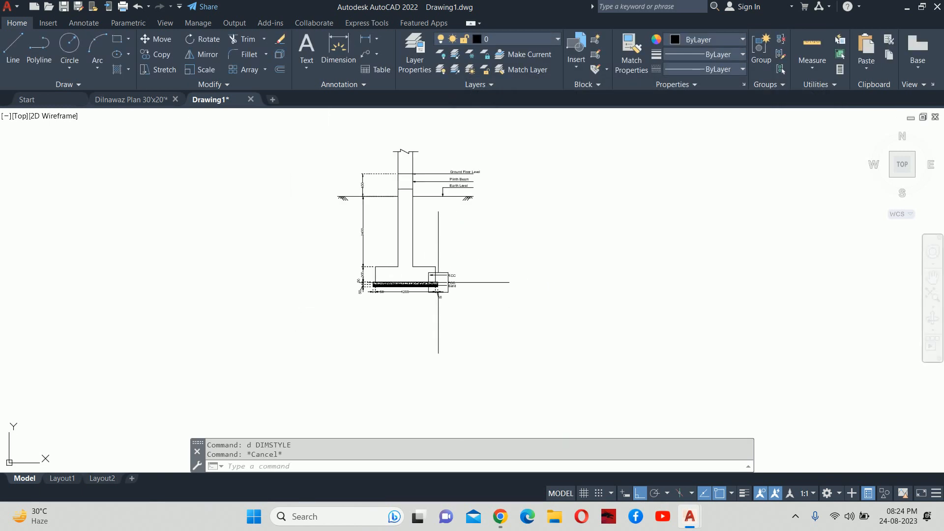
middle_click_drag(431, 283, 414, 295)
scroll(385, 231, "up", 6)
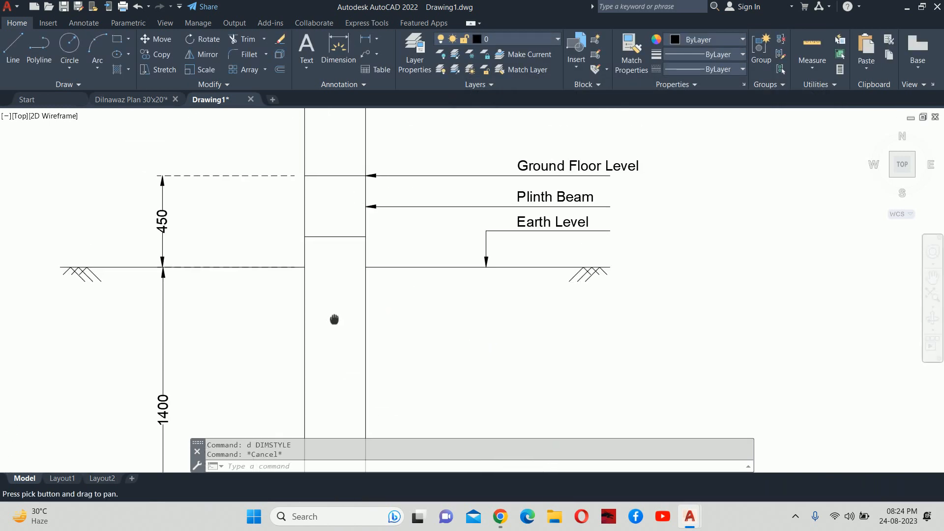
scroll(340, 243, "up", 2)
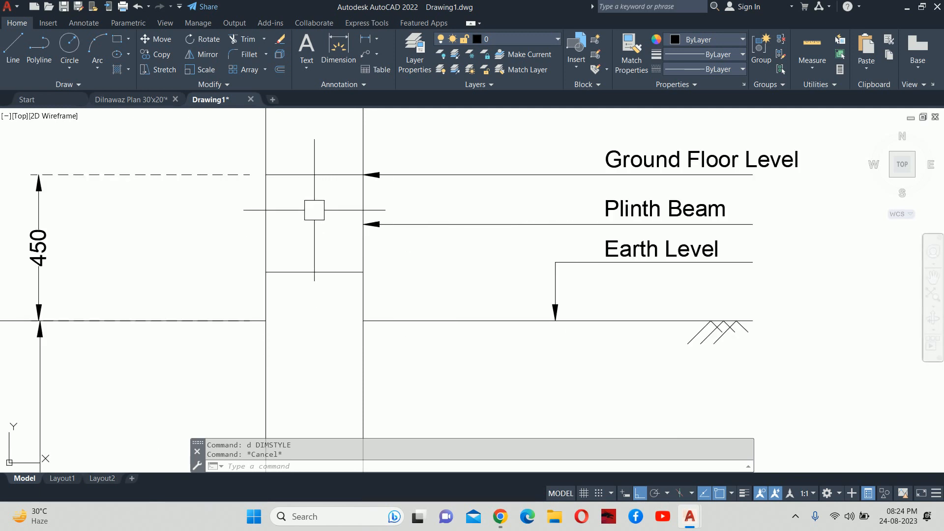
key("Escape")
type("o")
key("Return")
key("Escape")
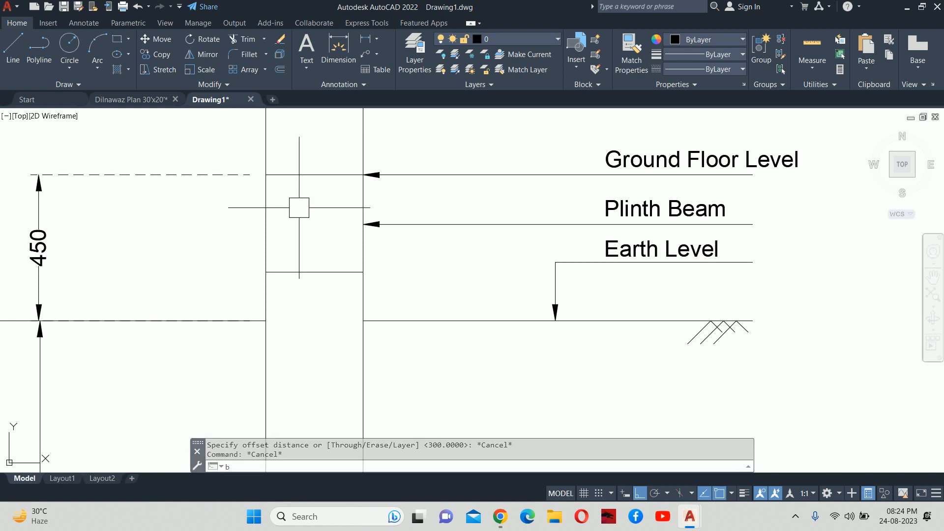
- Create a closed polyline boundary around the plinth beam area of the column
type("bo")
key("Return")
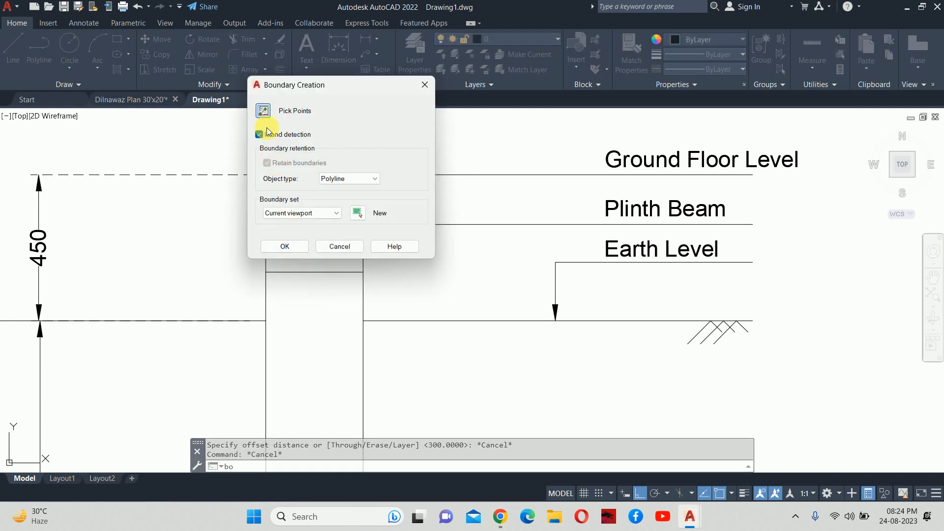
left_click(263, 111)
left_click(316, 249)
key("Return")
key("Escape")
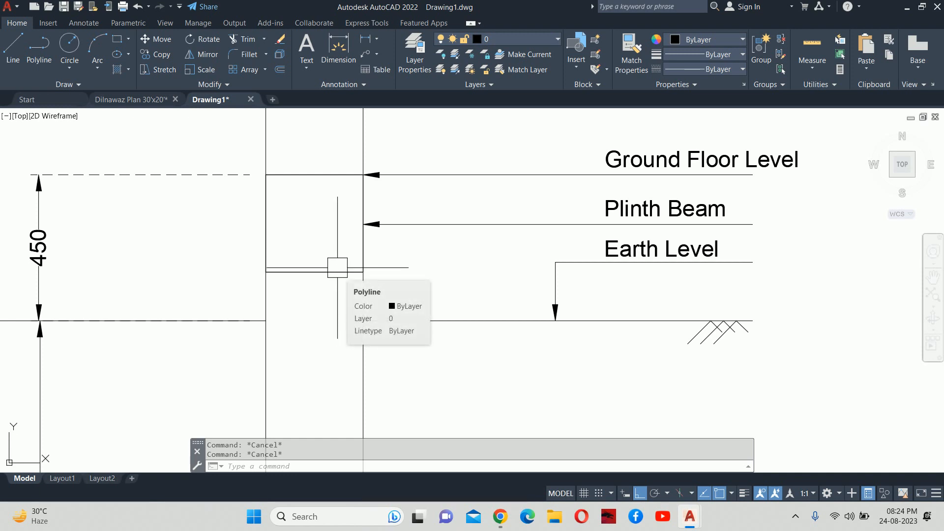
- Offset the plinth beam's boundary polyline 30 mm inward
type("o")
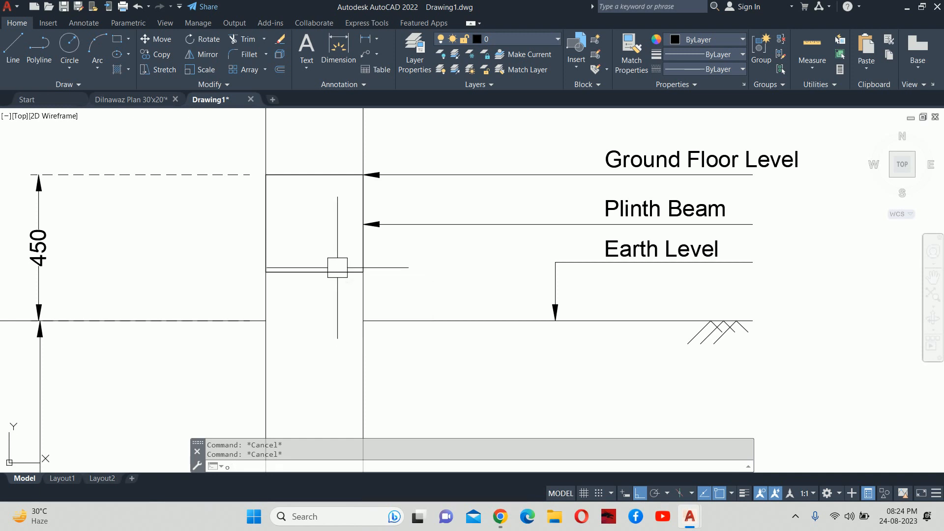
key("Return")
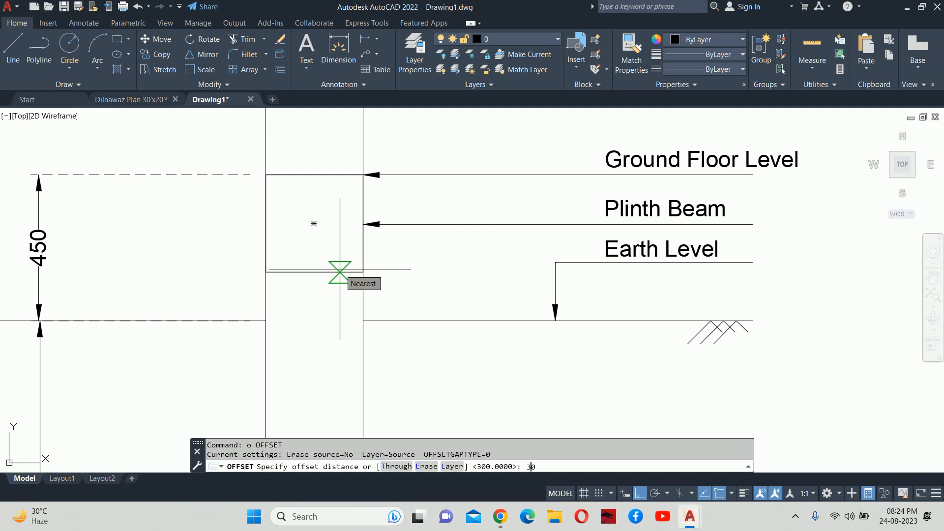
key("Return")
left_click(304, 182)
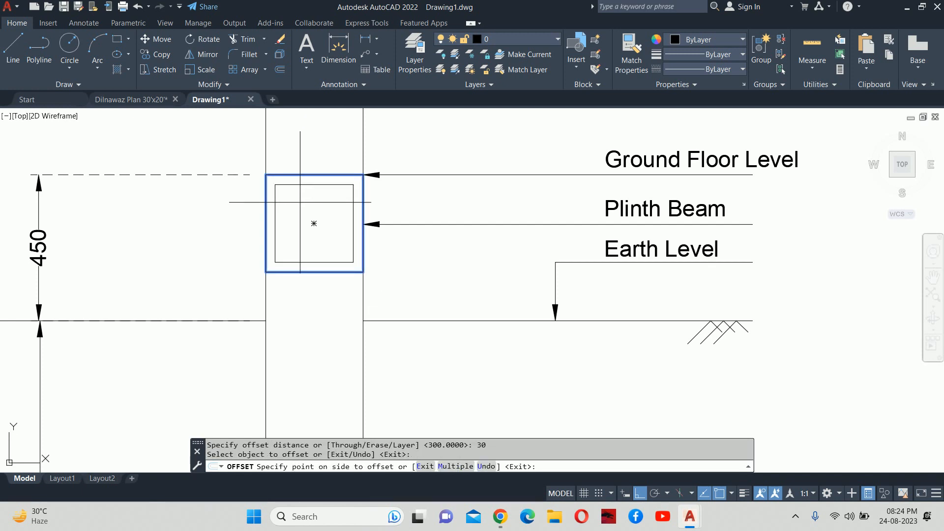
left_click(311, 222)
key("Escape")
key("Escape")
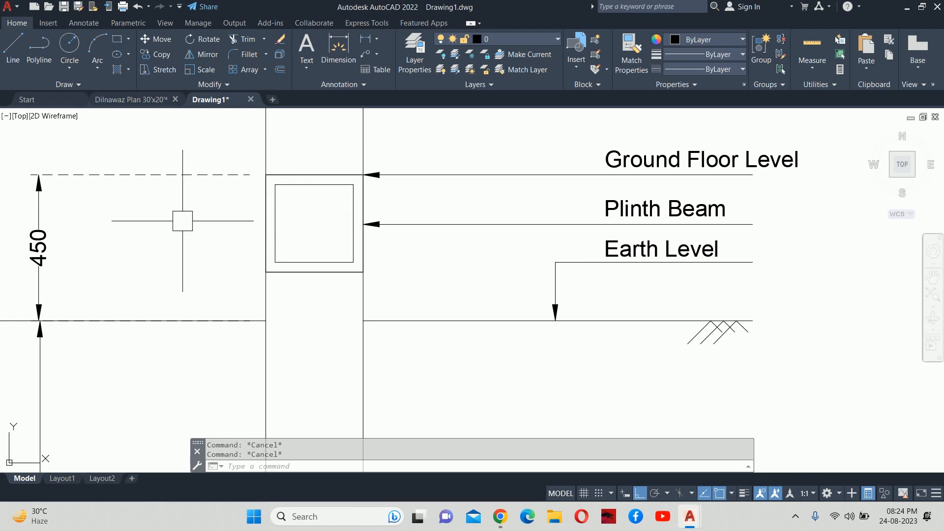
- Draw a circle with a diameter of 16 mm in the empty space left of the plinth beam
key("Return")
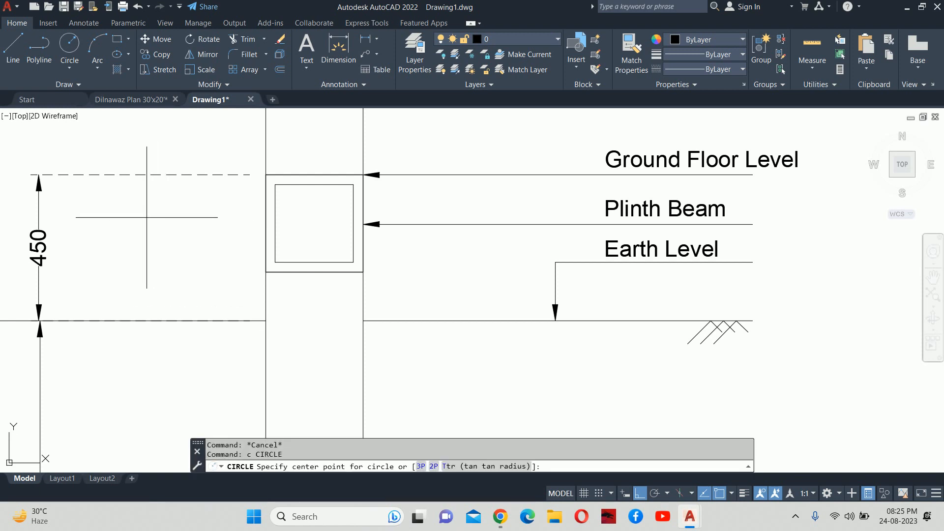
left_click(154, 221)
type("d")
key("Return")
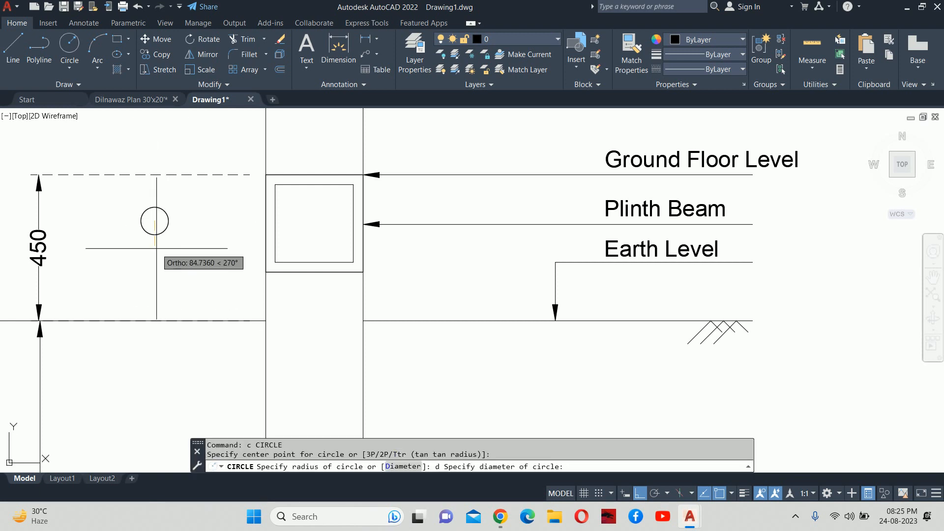
type("16")
key("Return")
key("Escape")
key("Escape")
- Fill the 16 mm circle with a black hatch
scroll(156, 248, "up", 8)
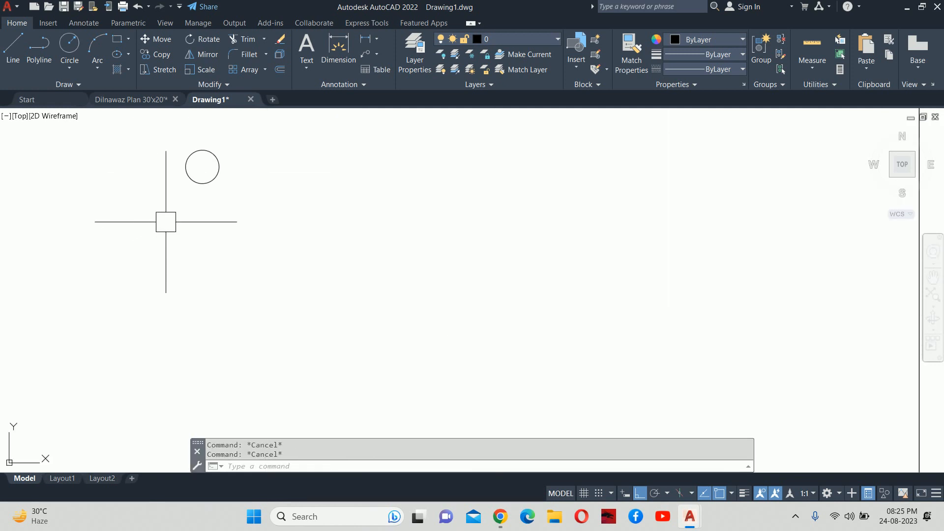
middle_click_drag(165, 219, 185, 305)
type("h")
key("Return")
left_click(199, 268)
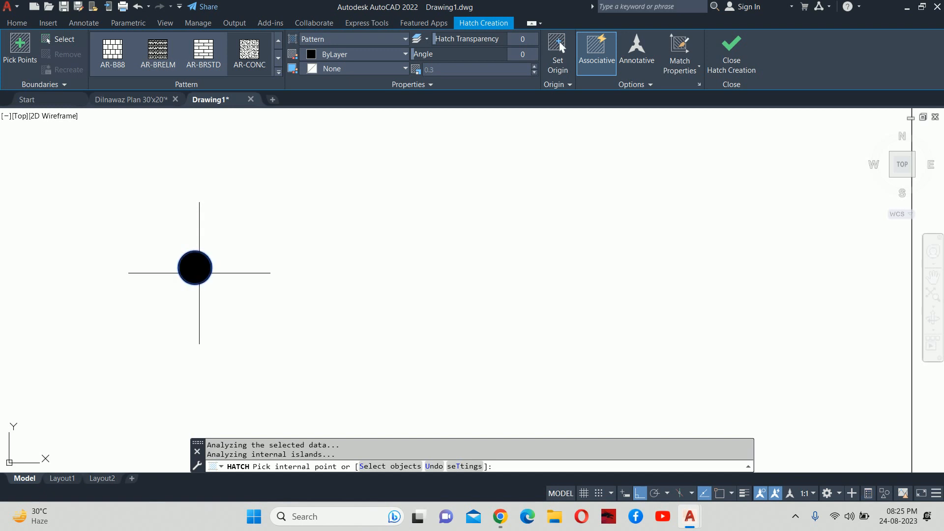
key("Escape")
key("Escape")
- Start a block definition named 16 mm bar and select the circle and its hatch as the block's objects
type("b")
key("Return")
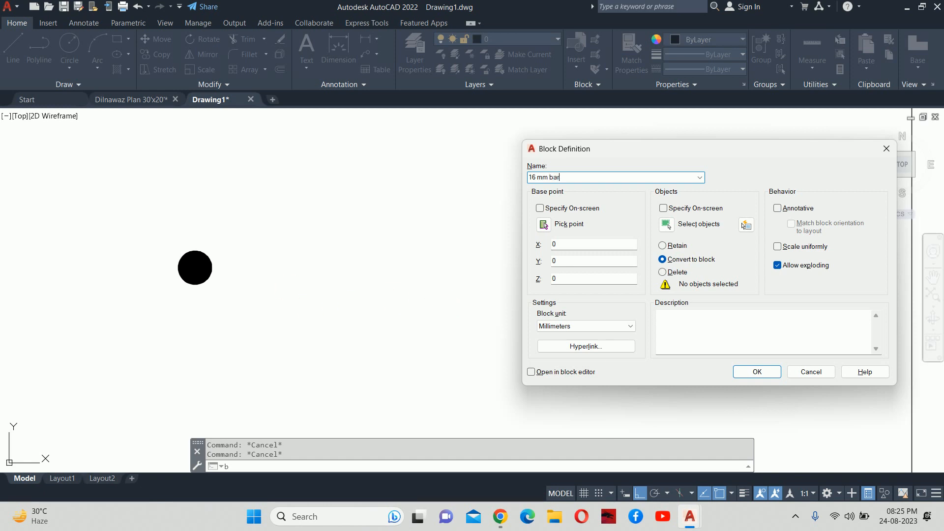
left_click(667, 225)
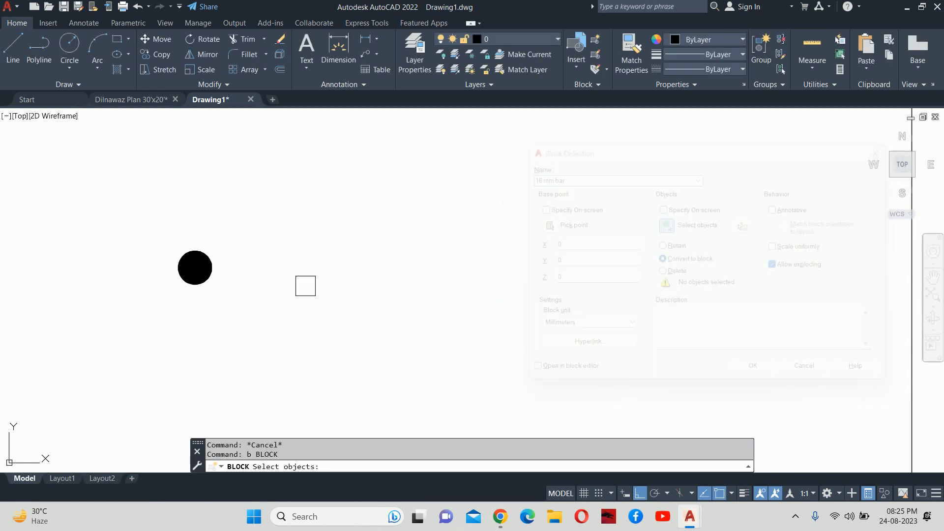
left_click(225, 326)
left_click(160, 228)
key("Return")
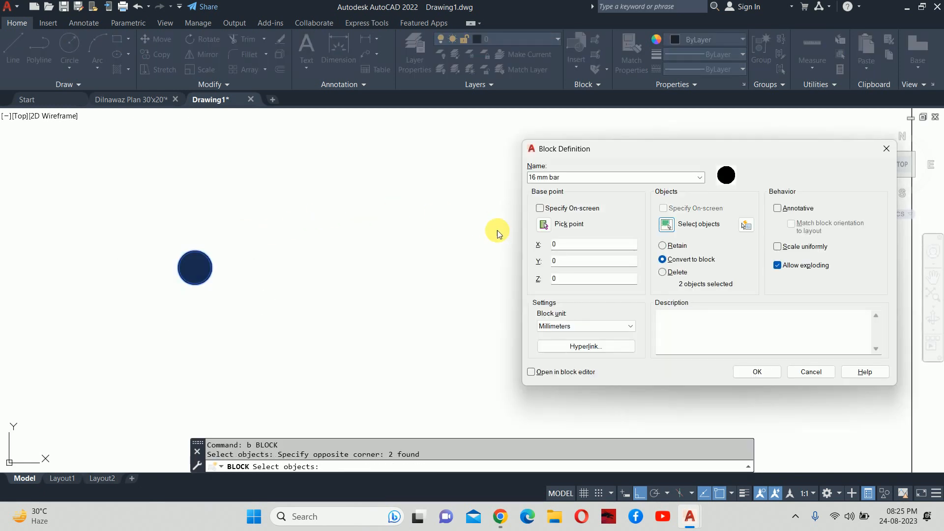
- Set the block's base point at the circle's centre and create the block
left_click(545, 226)
scroll(167, 259, "up", 4)
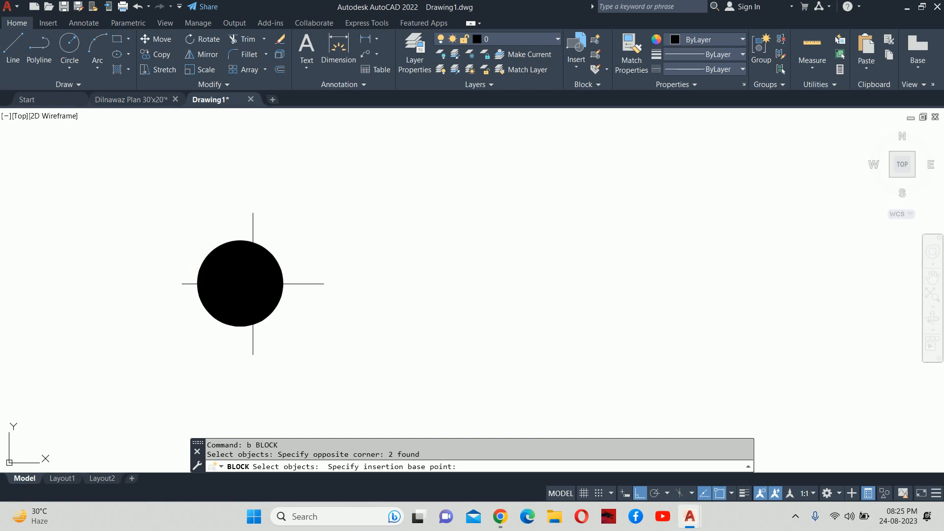
left_click(247, 291)
left_click(544, 225)
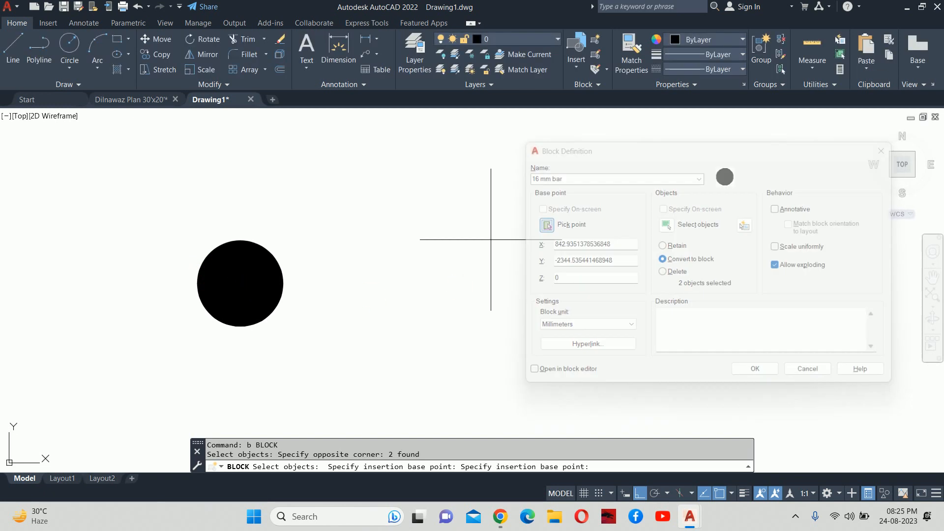
left_click(240, 283)
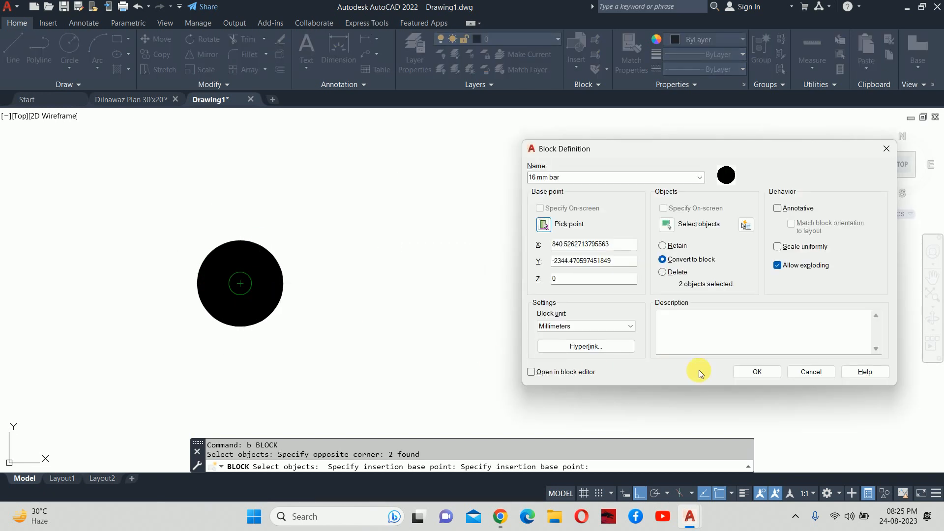
left_click(747, 373)
- Move the 16 mm bar block into the upper left corner of the plinth beam's inner rectangle, using the circle's top quadrant as base point
scroll(325, 288, "down", 4)
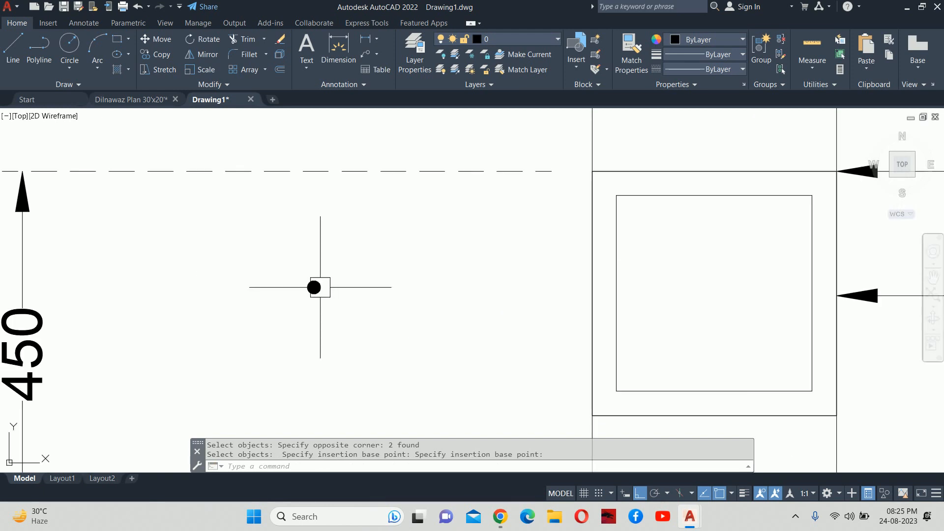
type("m")
key("Return")
middle_click_drag(312, 288, 302, 291)
scroll(295, 290, "up", 5)
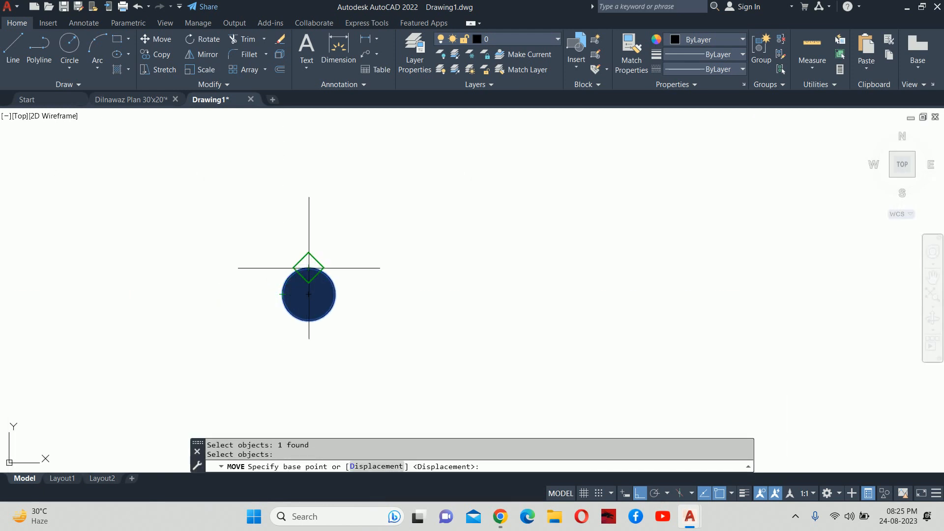
left_click(308, 267)
scroll(570, 234, "down", 4)
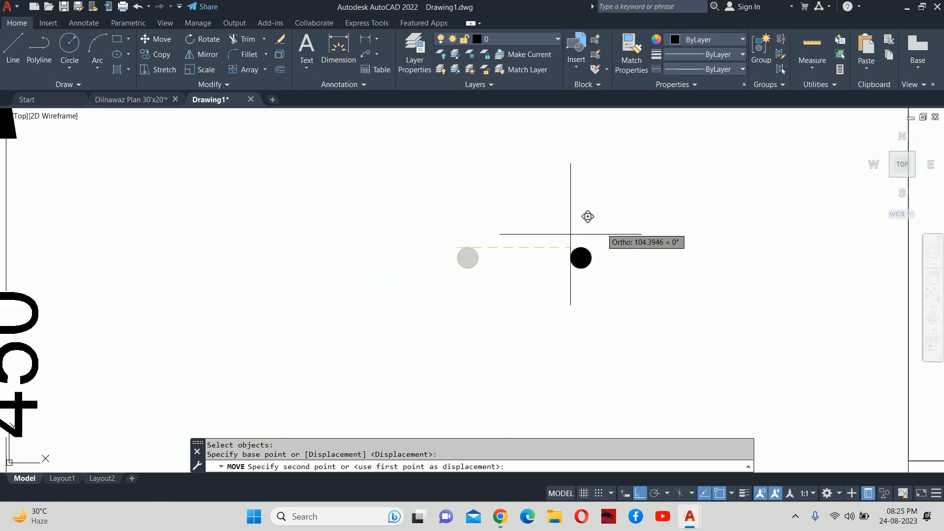
scroll(571, 235, "down", 2)
key("Escape")
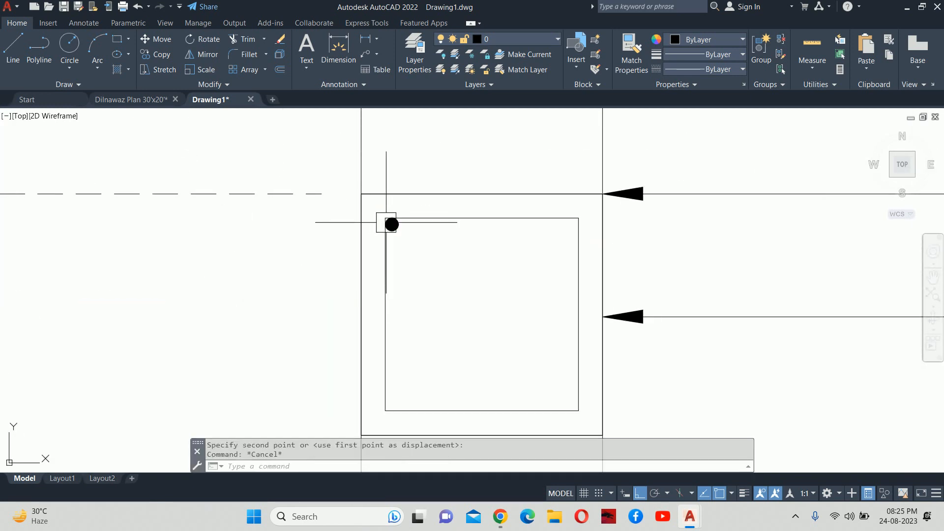
key("Escape")
- Copy the corner bar from its top quadrant to the midpoint of the inner rectangle's upper edge
scroll(419, 225, "up", 6)
scroll(383, 223, "down", 8)
type("c")
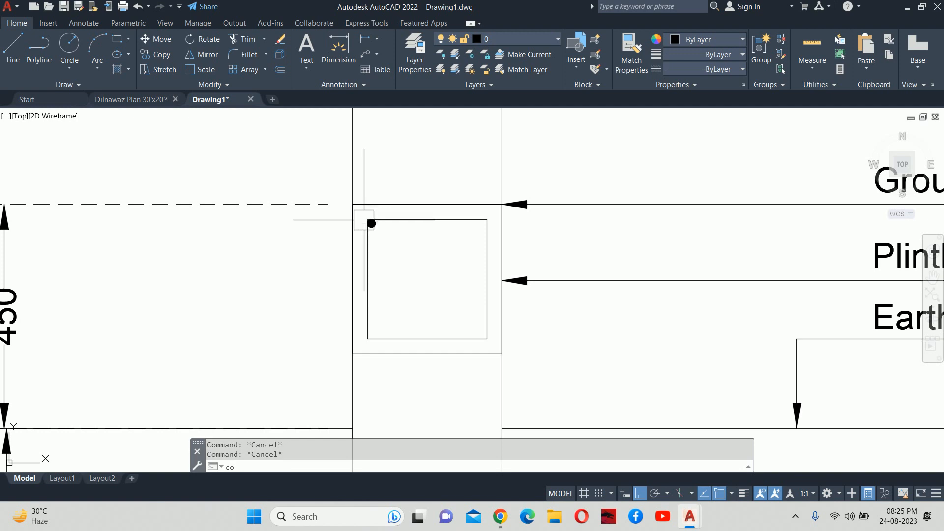
type("o")
key("Return")
scroll(373, 220, "up", 6)
key("Return")
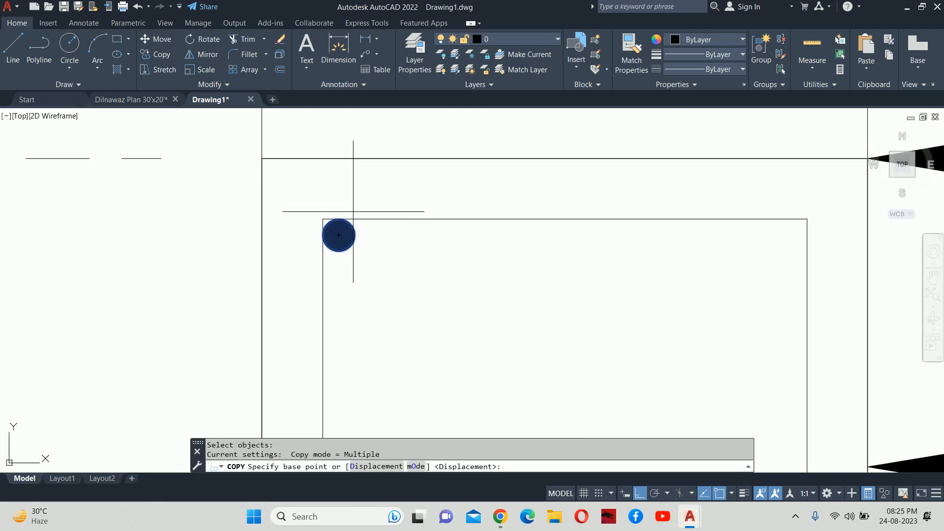
left_click(339, 219)
scroll(449, 244, "down", 4)
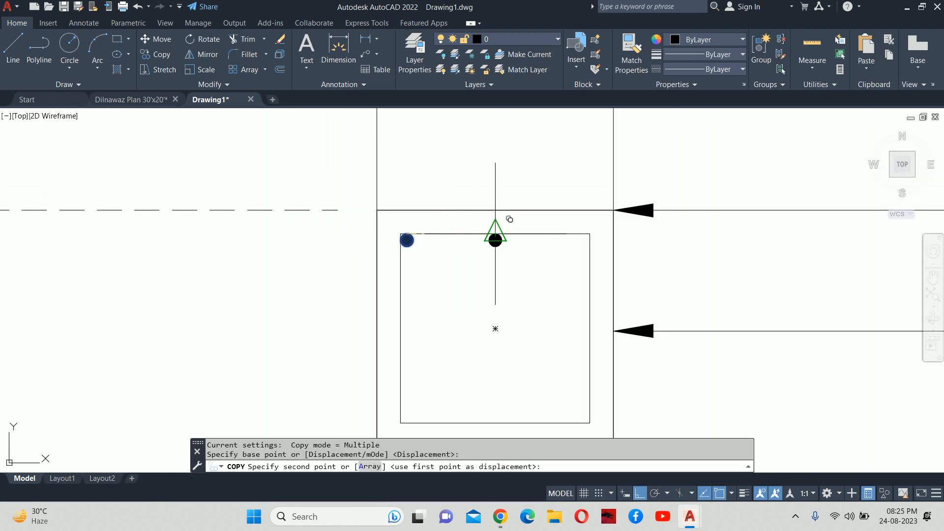
left_click(504, 227)
key("Escape")
key("Return")
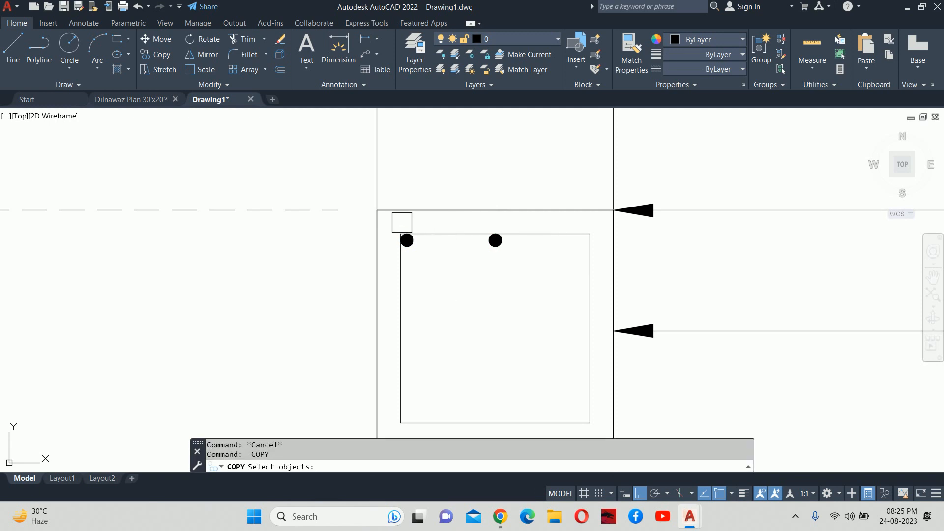
left_click(429, 263)
key("Return")
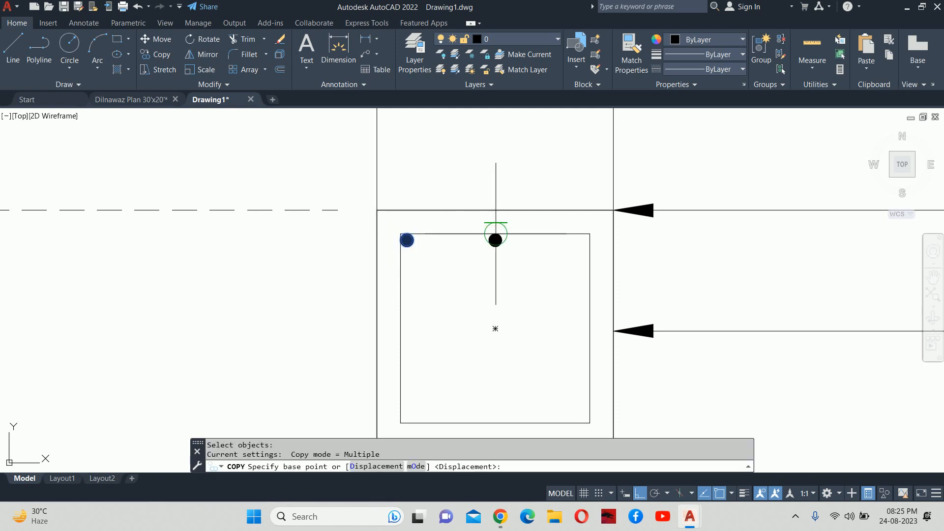
left_click(495, 329)
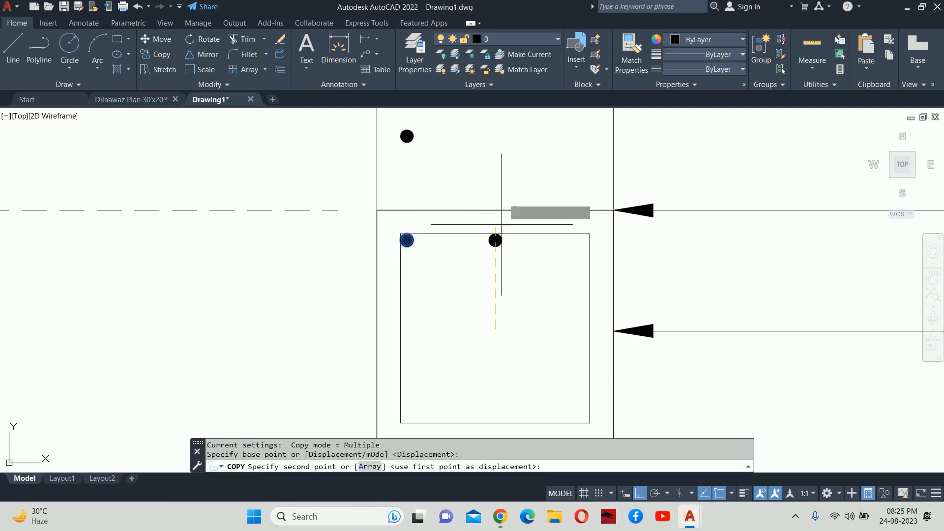
key("Escape")
key("Escape")
- Mirror the upper left bar about the plinth beam's vertical centreline, keeping the source bar
type("mi")
key("Return")
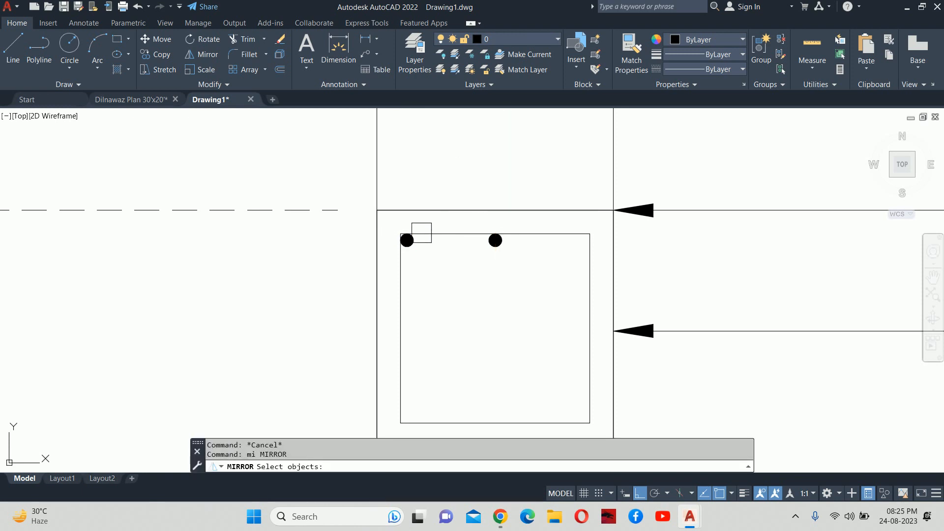
scroll(416, 228, "up", 2)
left_click(362, 211)
left_click(449, 270)
scroll(467, 274, "down", 4)
key("Return")
middle_click_drag(488, 305, 472, 293)
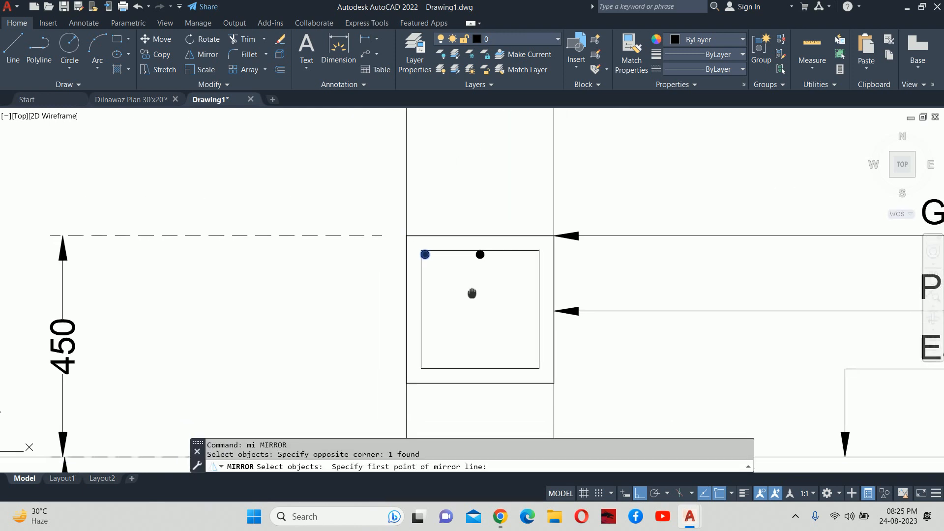
left_click(480, 309)
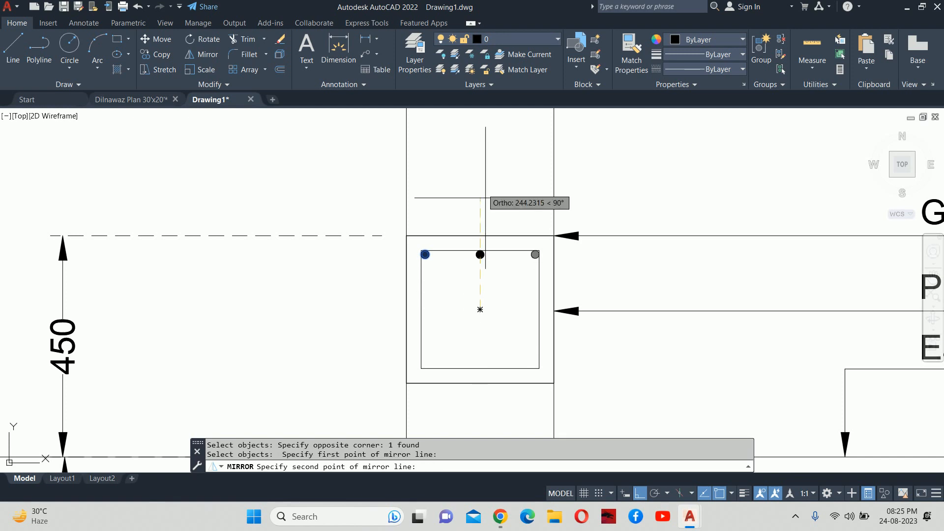
left_click(471, 223)
key("Return")
- Try to mirror only the two upper corner bars about the plinth beam's horizontal centreline and undo the mirror
key("Return")
scroll(451, 235, "up", 2)
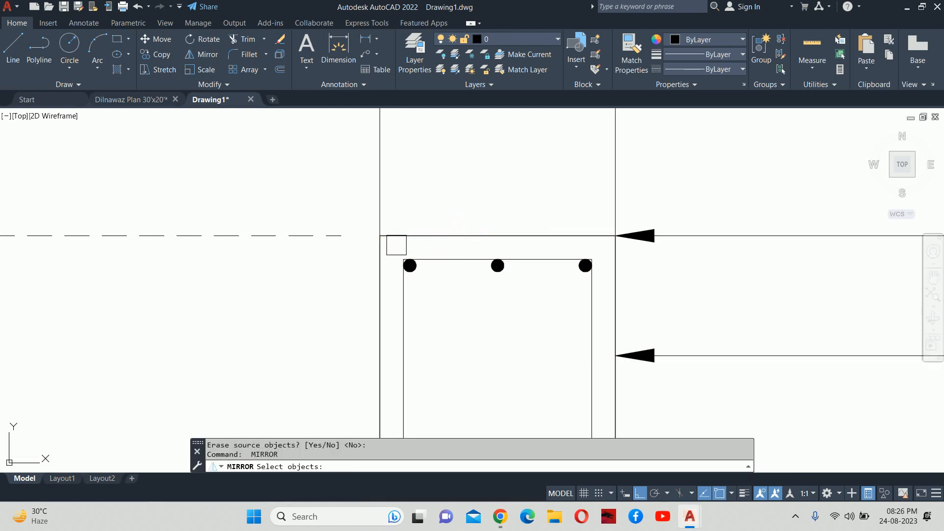
left_click(610, 273)
left_click(497, 266, "shift")
key("Return")
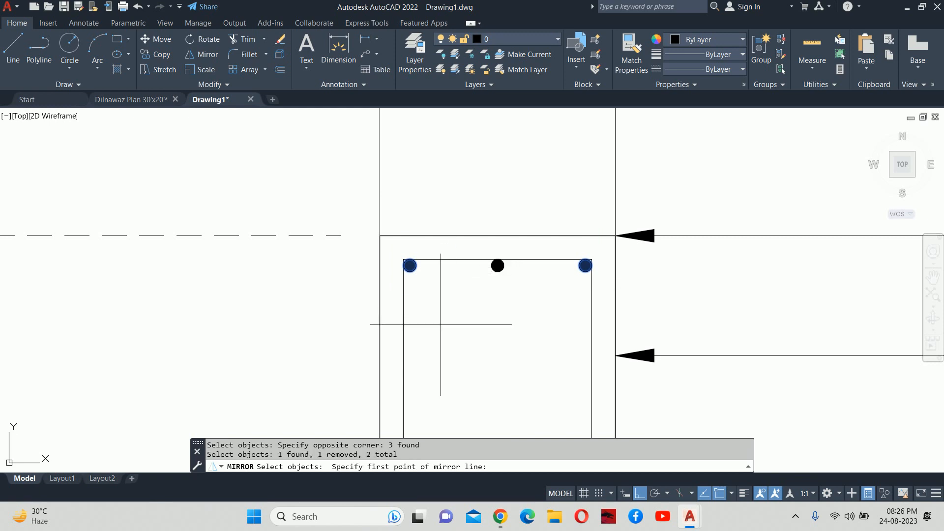
scroll(440, 325, "down", 3)
left_click(426, 336)
left_click(348, 325)
key("Return")
key("Escape")
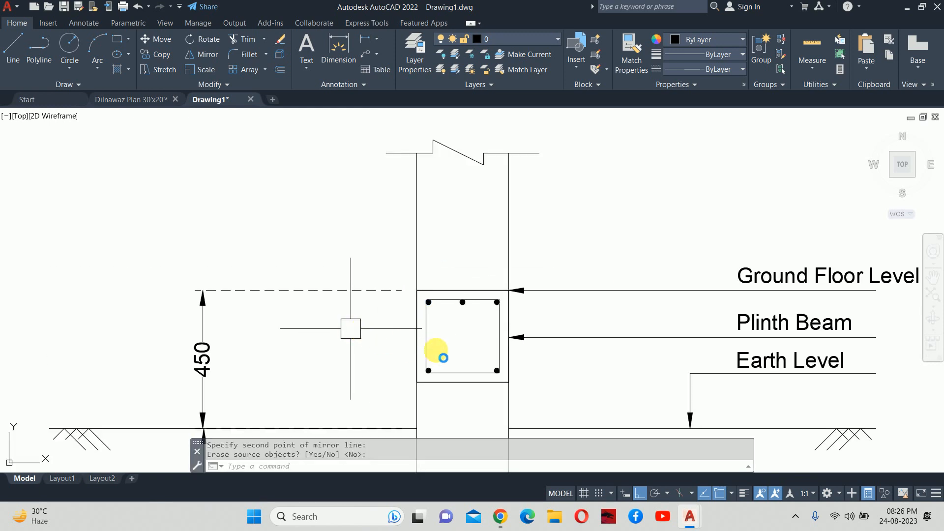
key("ctrl+z")
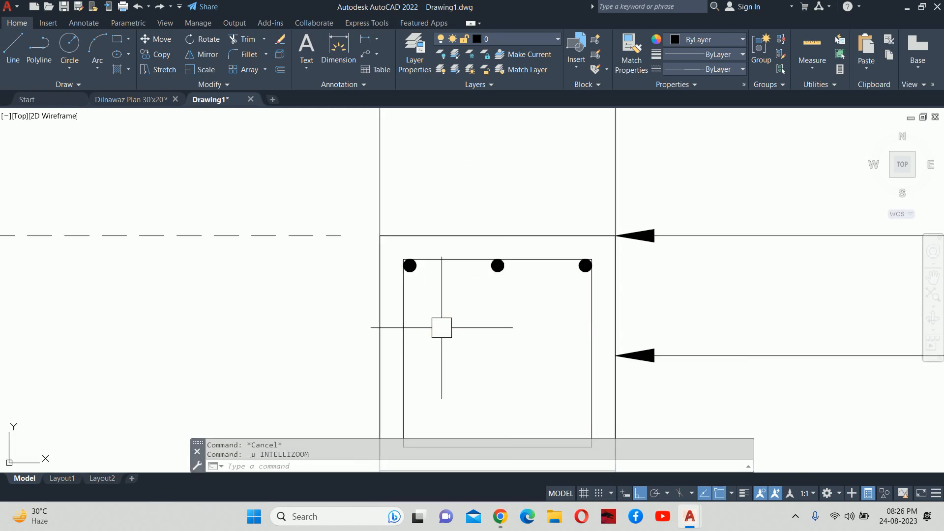
- Copy the two upper corner bars straight down to the midpoints of the inner rectangle's vertical sides
type("co")
key("Return")
left_click(320, 190)
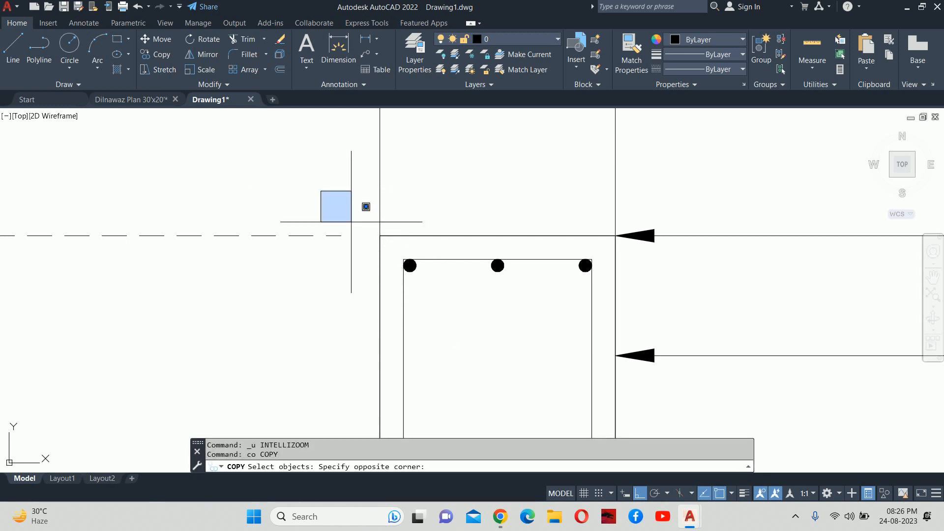
left_click(411, 305)
left_click(313, 204)
left_click(456, 332)
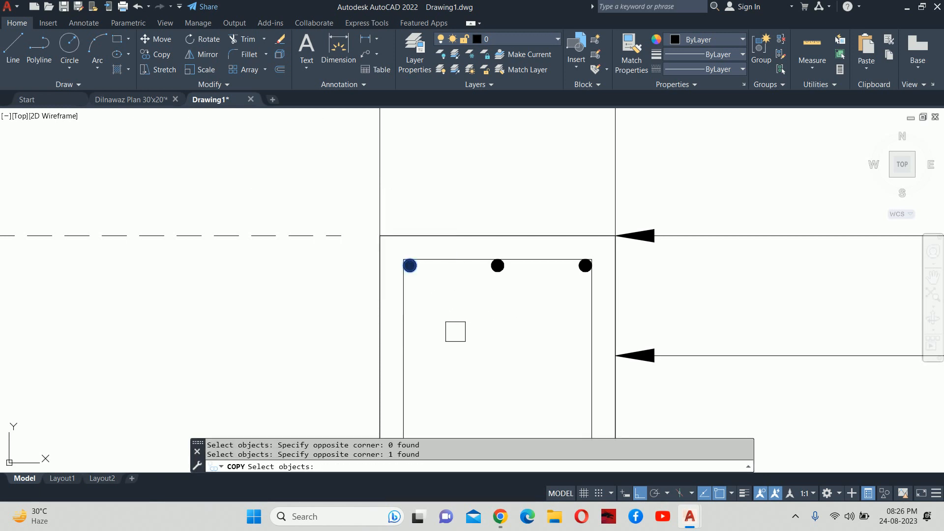
left_click(528, 194)
left_click(638, 307)
key("Return")
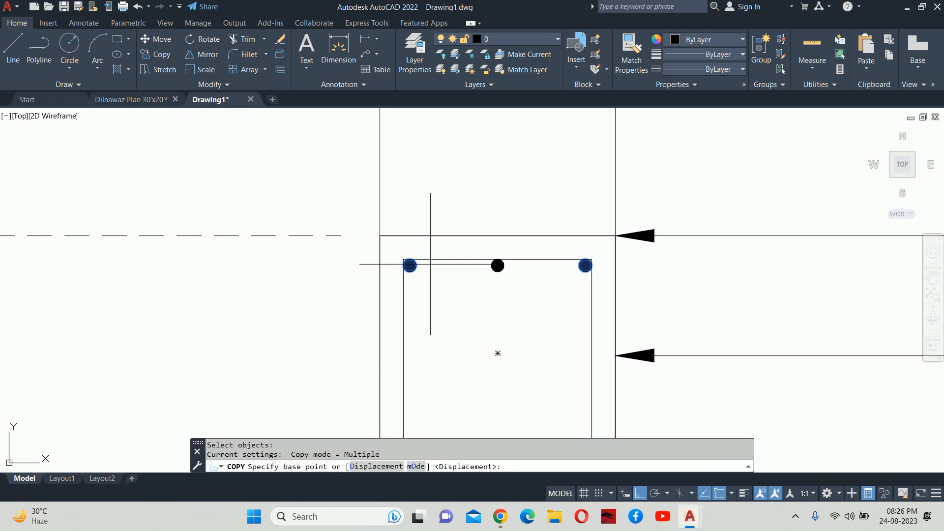
scroll(411, 258, "up", 6)
left_click(380, 289)
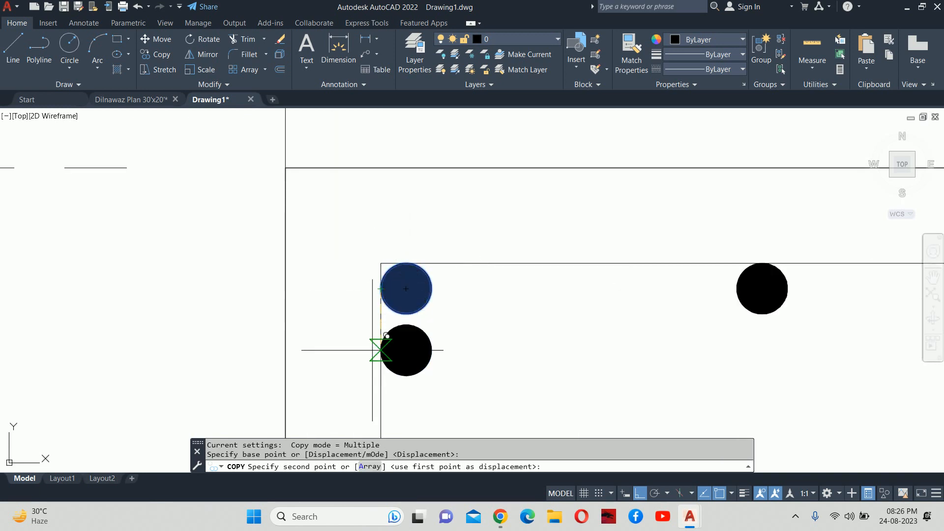
scroll(379, 347, "down", 4)
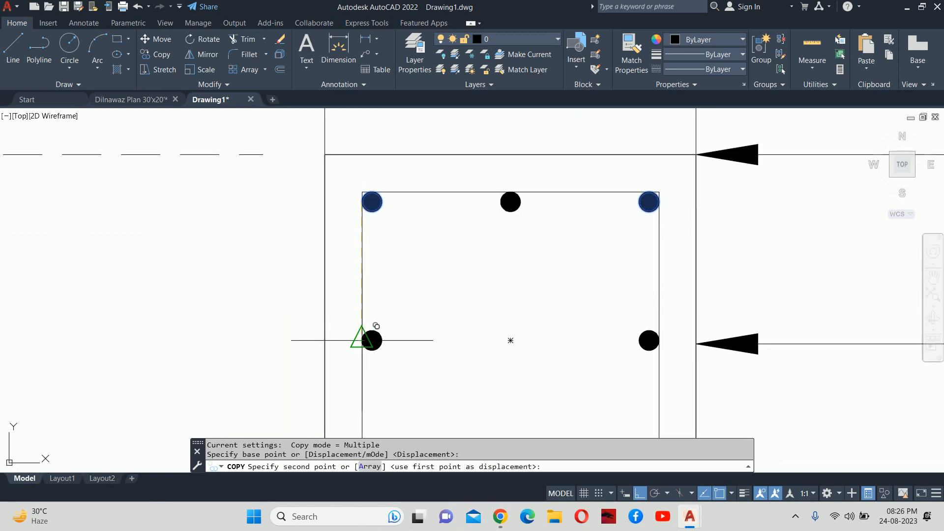
left_click(362, 340)
key("Escape")
key("Return")
key("Escape")
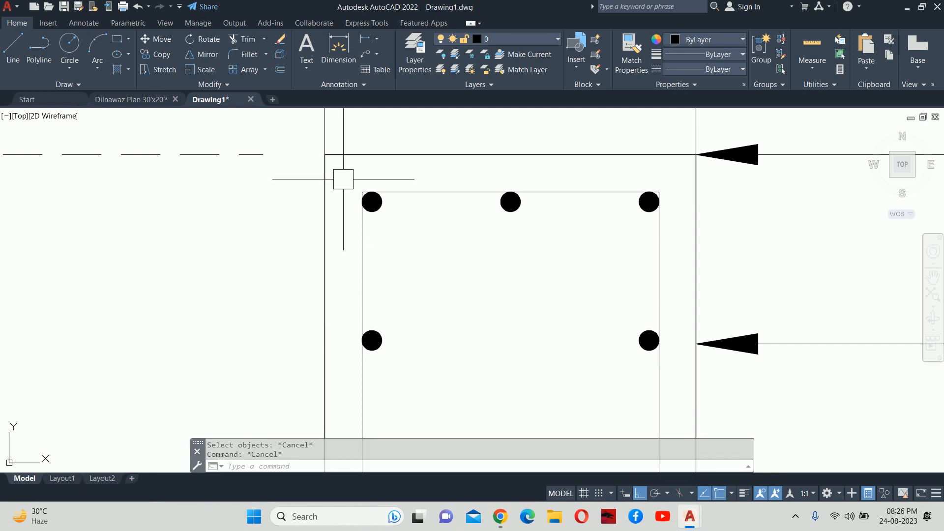
- Mirror the three upper bars about the plinth beam's horizontal centreline to form the lower row, keeping the source bars
type("MI")
key("Return")
left_click(342, 174)
left_click(649, 274)
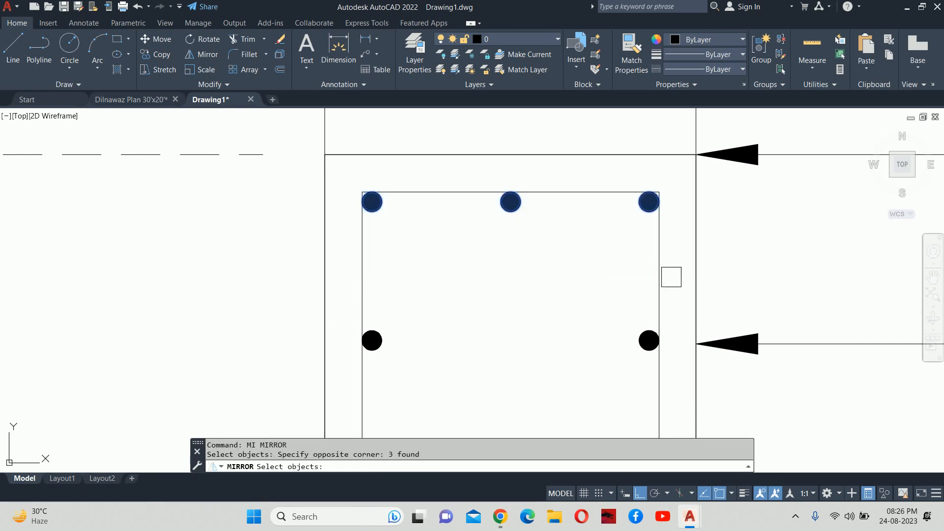
key("Return")
scroll(658, 296, "down", 2)
left_click(659, 324)
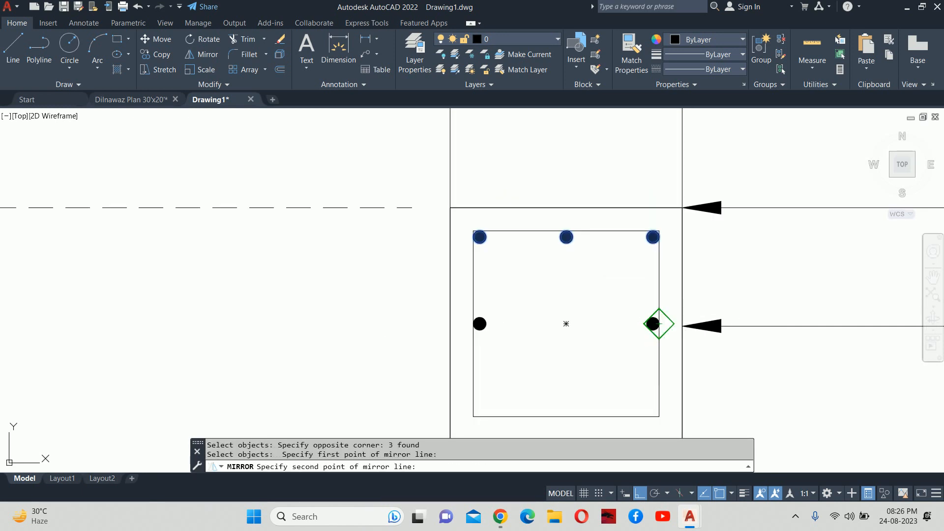
left_click(793, 295)
key("Return")
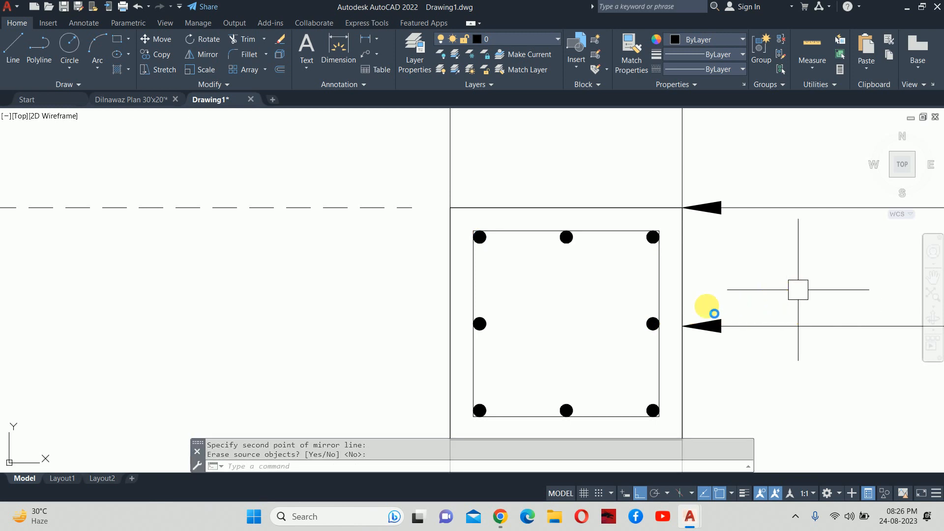
key("Escape")
- Hatch the plinth beam section inside and around the inner rectangle with the AR-CONC pattern at scale 0.3
scroll(620, 292, "down", 4)
scroll(620, 292, "down", 2)
scroll(487, 271, "up", 3)
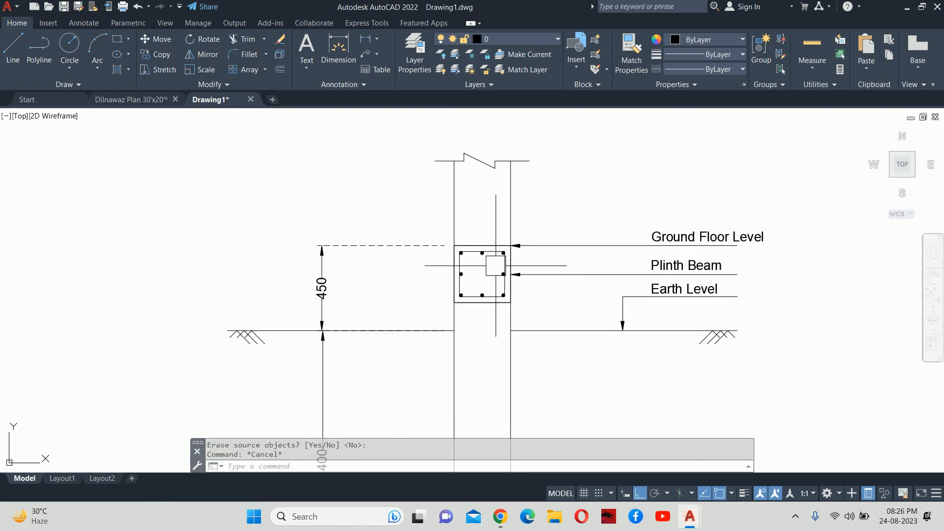
type("h")
key("Return")
left_click(491, 268)
scroll(514, 279, "up", 4)
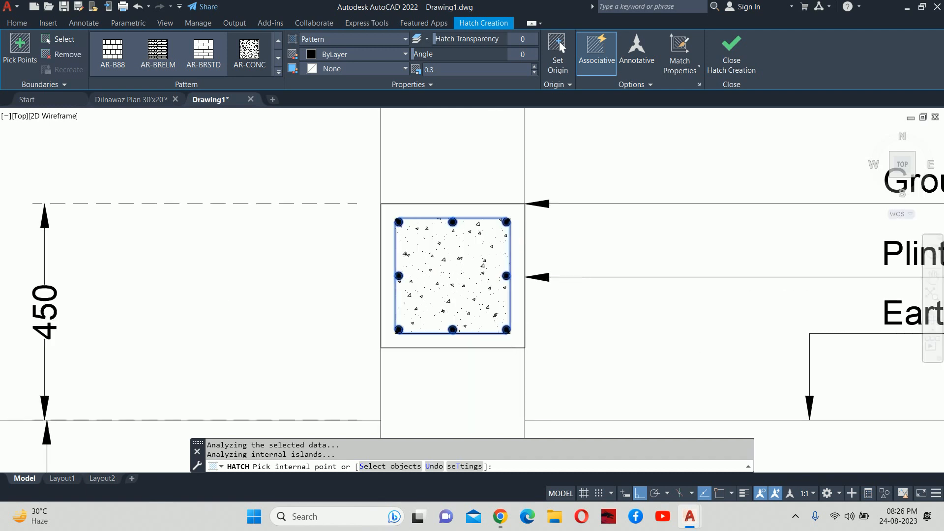
key("Escape")
key("Escape")
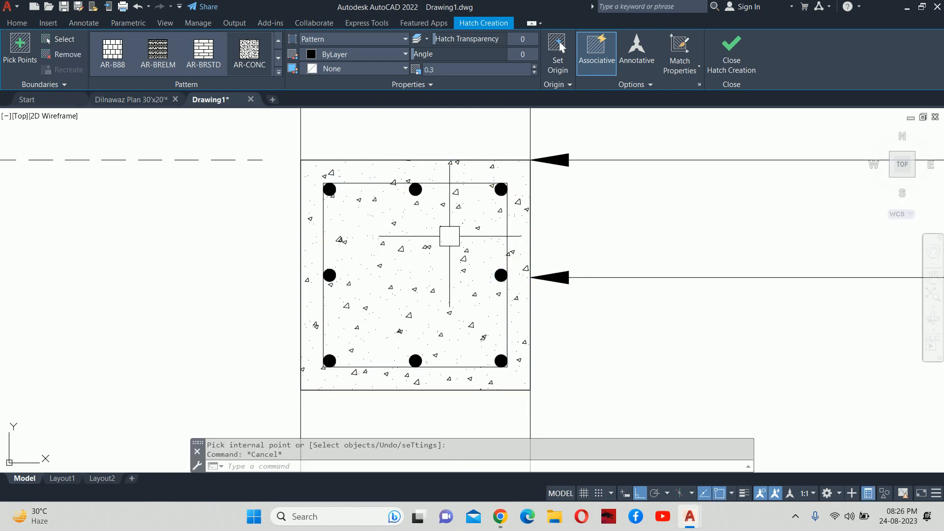
scroll(447, 236, "down", 3)
scroll(459, 270, "down", 2)
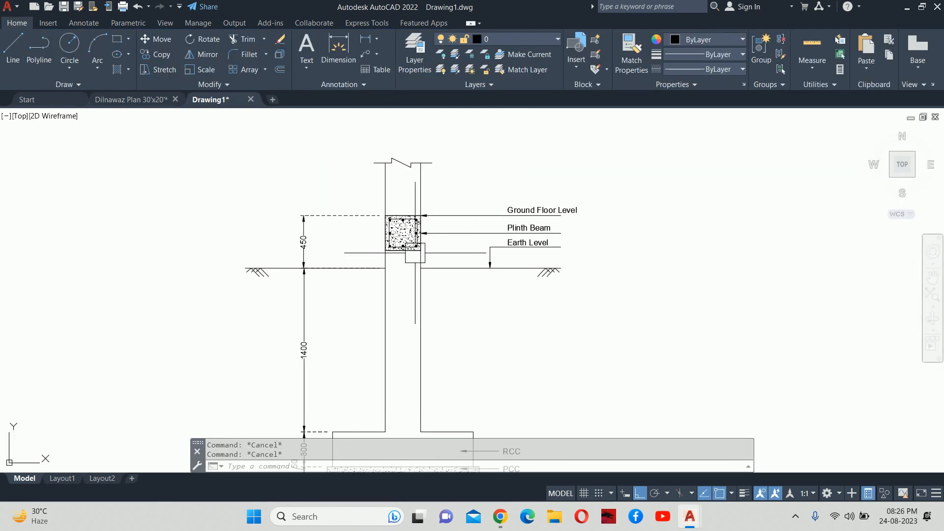
scroll(415, 228, "up", 2)
scroll(422, 215, "up", 2)
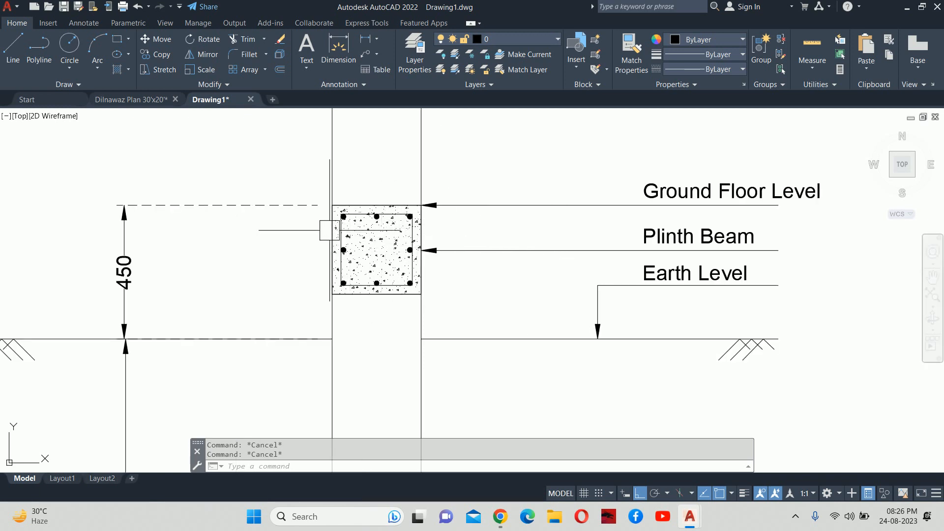
middle_click_drag(332, 232, 312, 260)
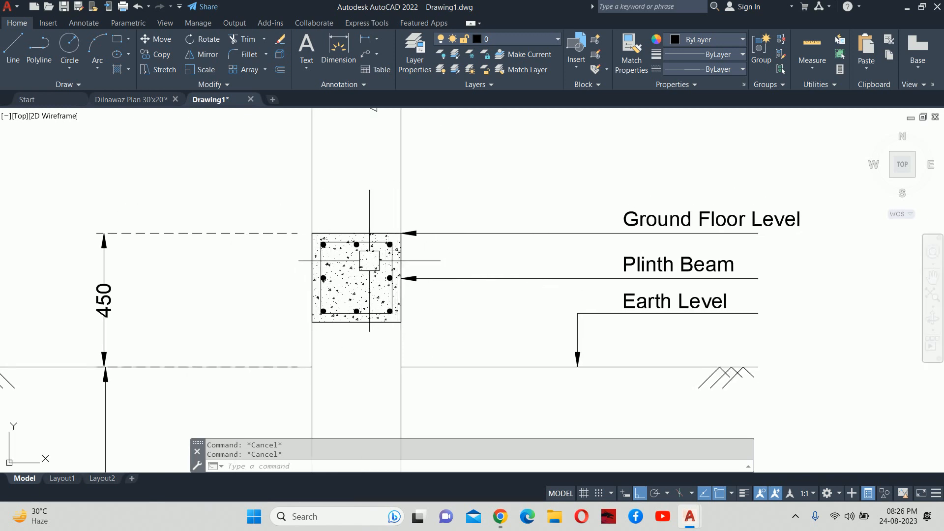
type("le")
key("Return")
scroll(326, 255, "up", 3)
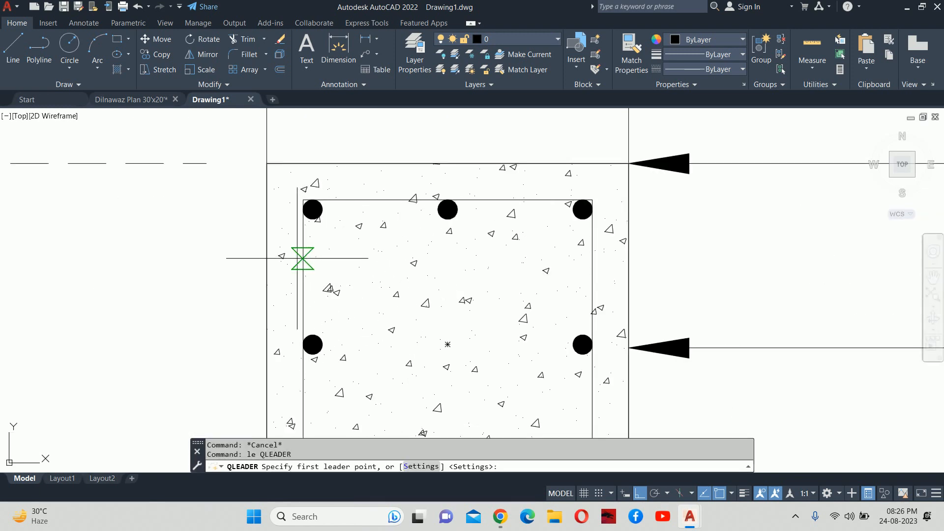
key("Escape")
key("Escape")
- Try to fillet the whole inner rectangle polyline with radius 8 and undo it
scroll(324, 217, "up", 4)
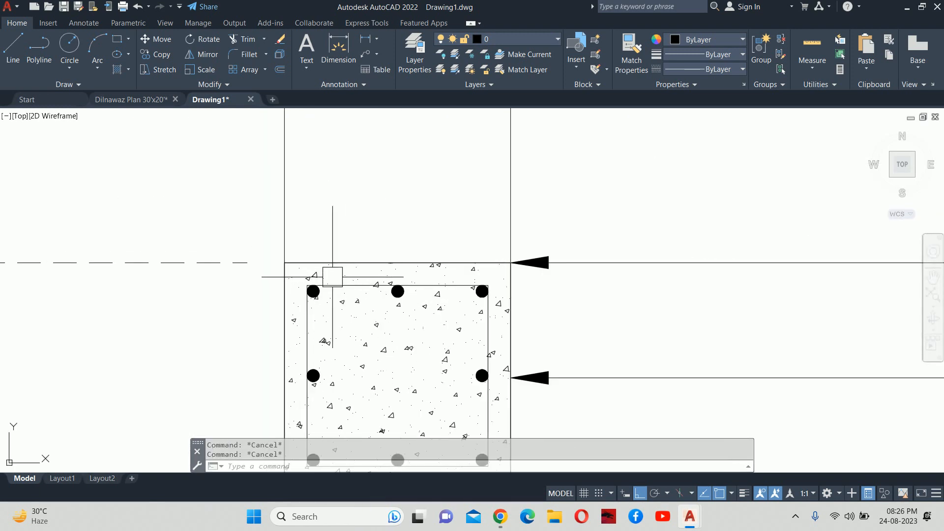
type("f")
key("Return")
type("r")
key("Return")
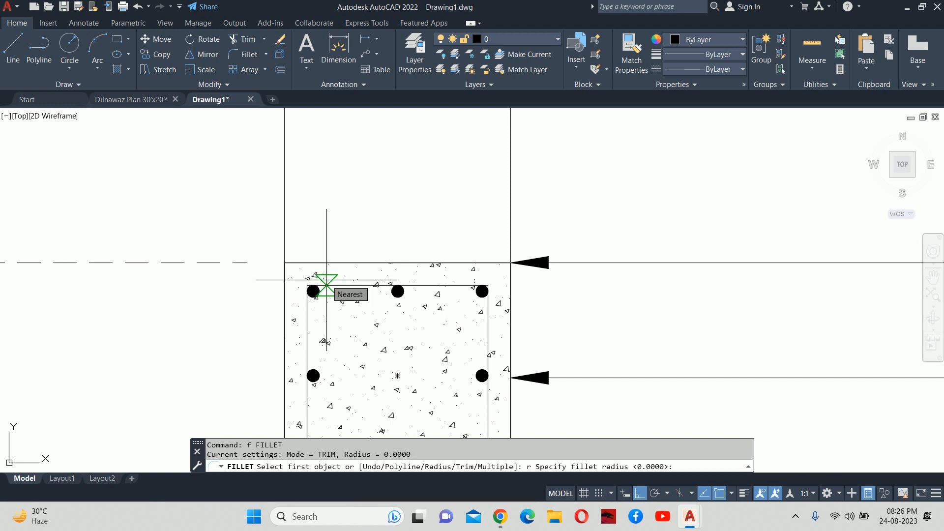
type("8")
key("Return")
type("p")
key("Return")
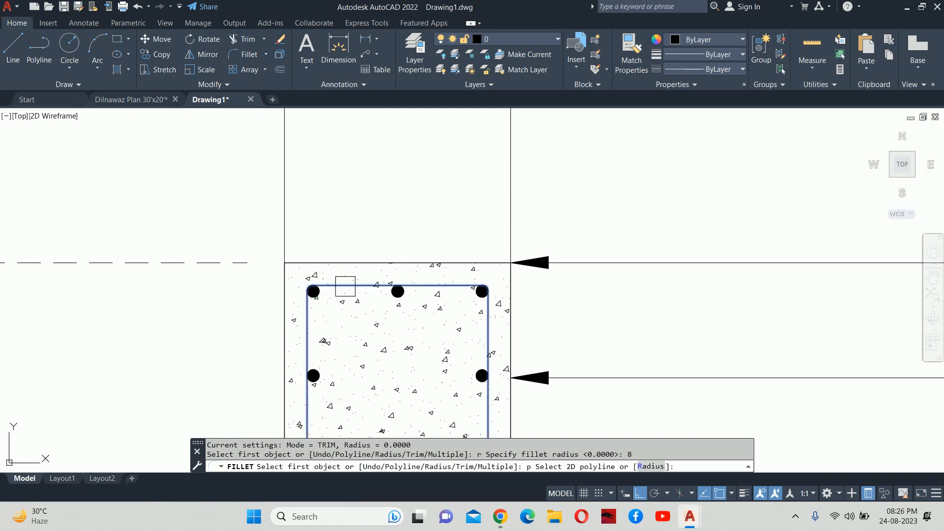
left_click(334, 285)
key("Escape")
key("Escape")
key("ctrl+z")
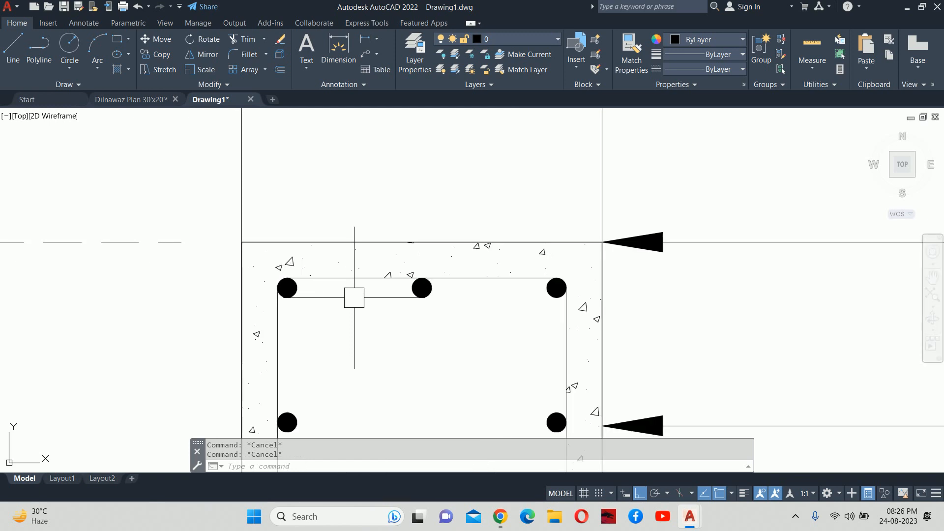
scroll(344, 291, "up", 3)
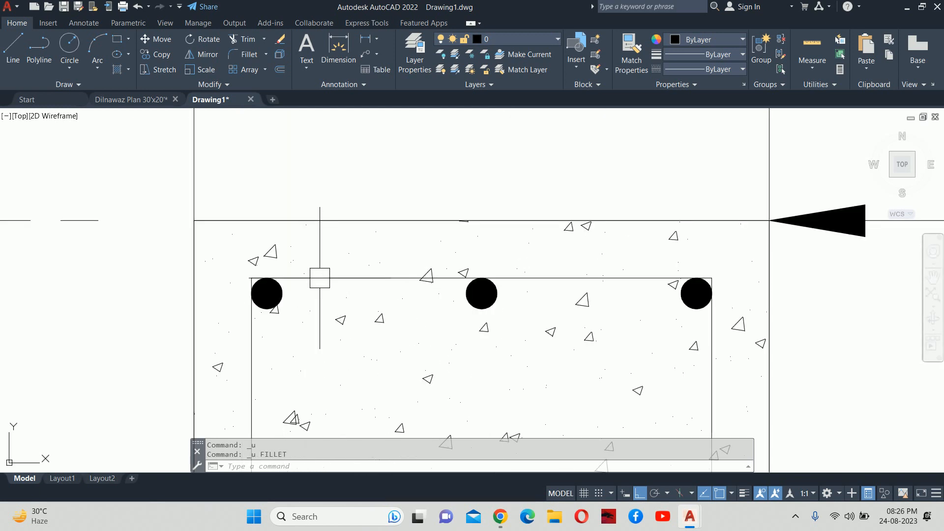
left_click(318, 279)
key("Escape")
key("Escape")
scroll(261, 283, "up", 4)
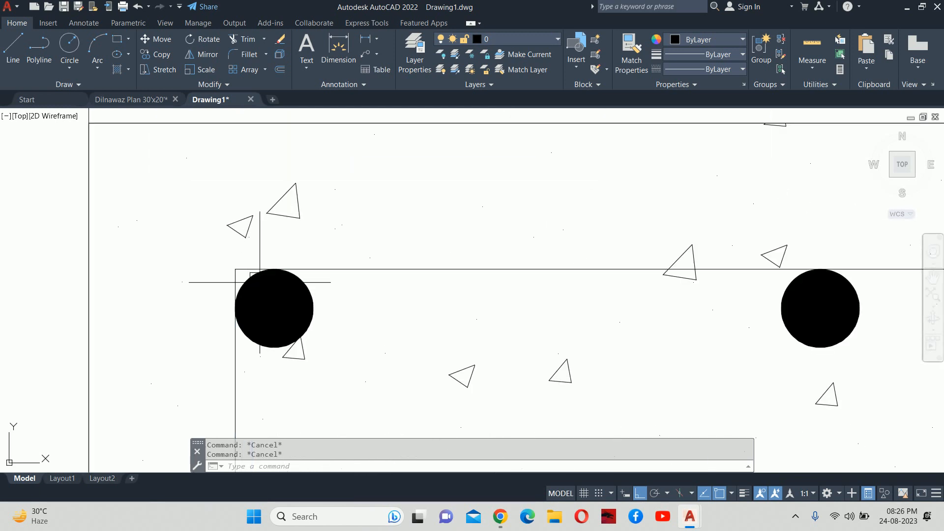
type("l")
key("Return")
left_click(270, 307)
key("Escape")
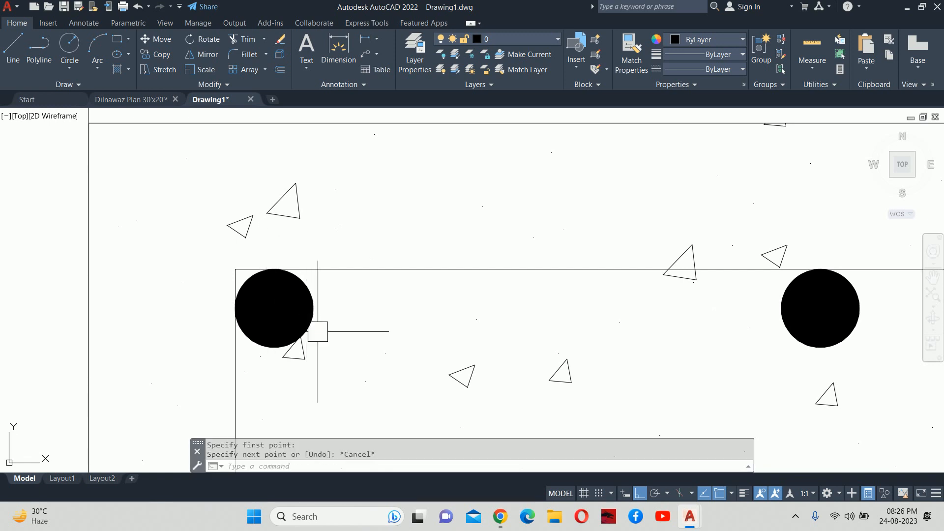
- Fillet the inner rectangle's upper-left corner around the bar with radius 8
type("f")
key("Return")
type("r")
key("Return")
type("8")
key("Return")
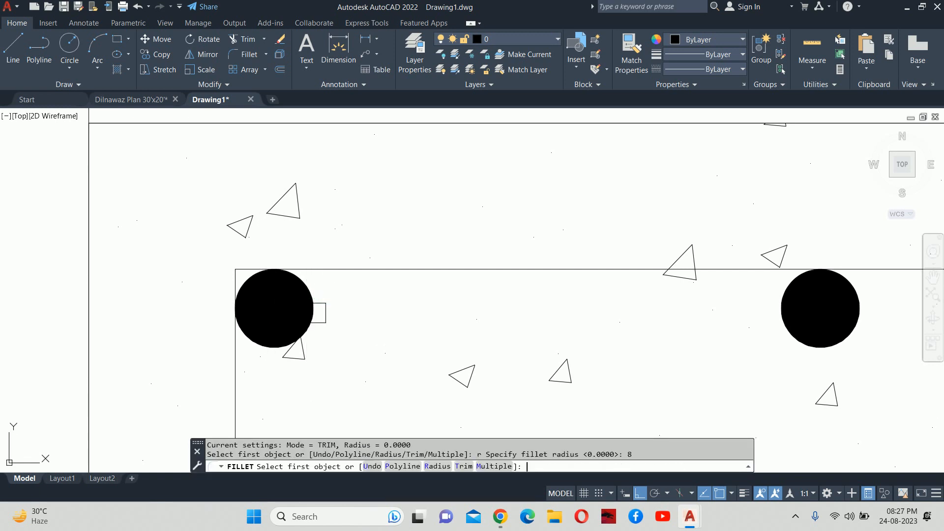
left_click(329, 271)
middle_click_drag(307, 287, 304, 190)
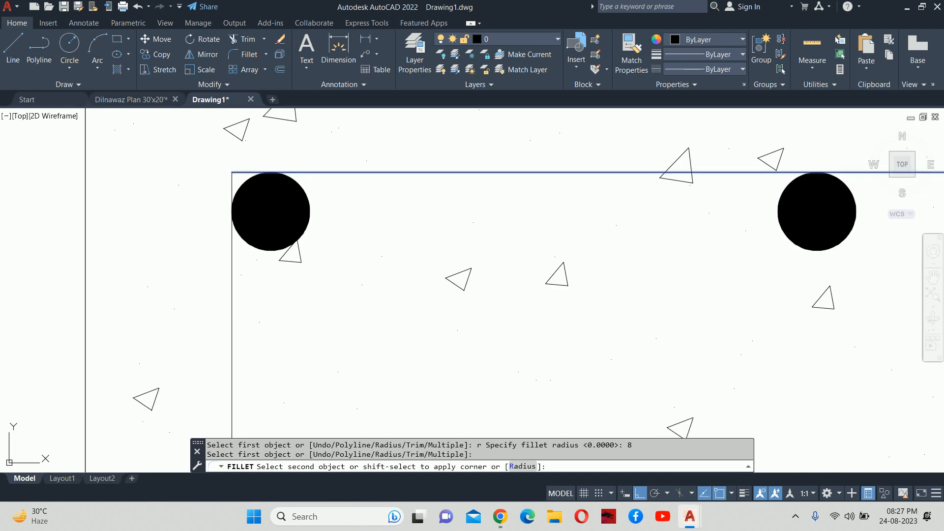
left_click(232, 241)
scroll(251, 278, "down", 3)
- Fillet the inner rectangle's upper-right corner with the same radius of 8
key("Return")
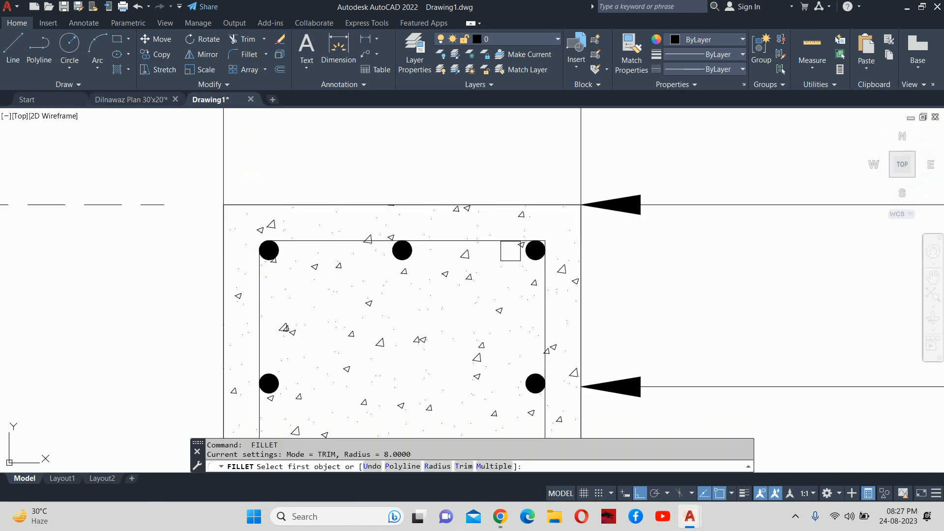
left_click(515, 266)
left_click(488, 244)
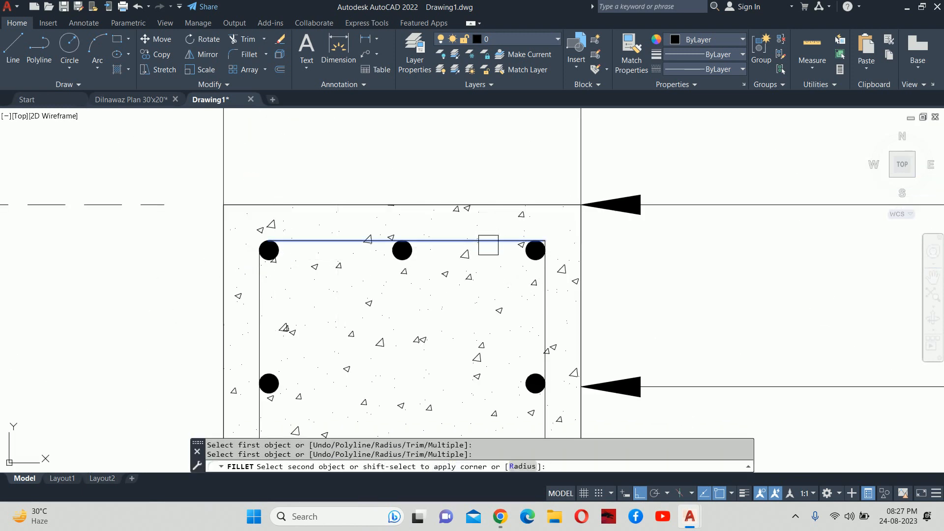
left_click(543, 305)
key("Escape")
key("Escape")
- Fillet the inner rectangle's two lower corners with the same radius of 8
scroll(543, 303, "down", 4)
scroll(524, 306, "up", 4)
middle_click_drag(540, 335, 492, 252)
key("Return")
left_click(521, 311)
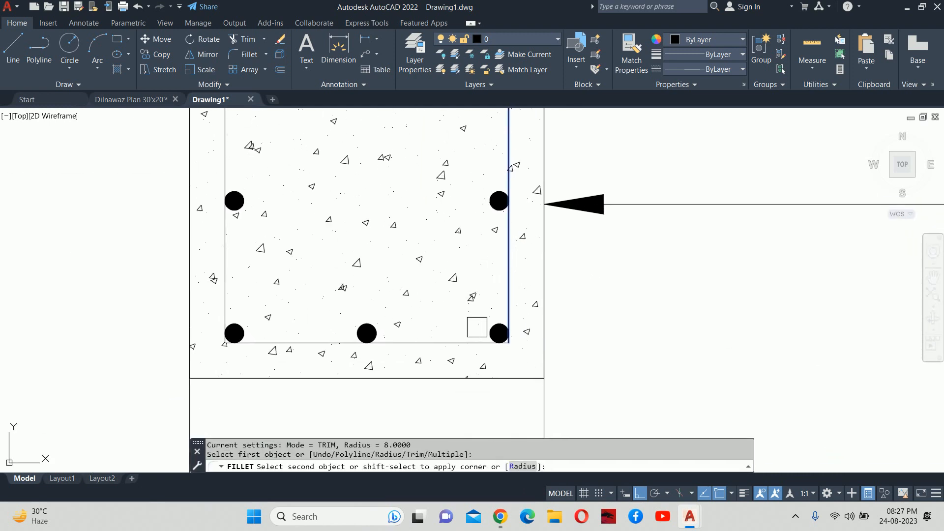
left_click(462, 341)
key("Return")
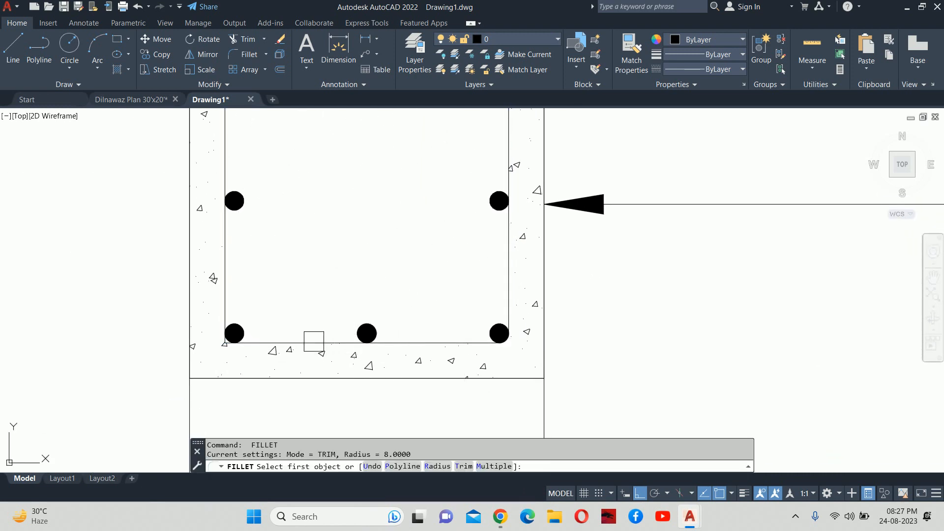
left_click(312, 343)
key("Escape")
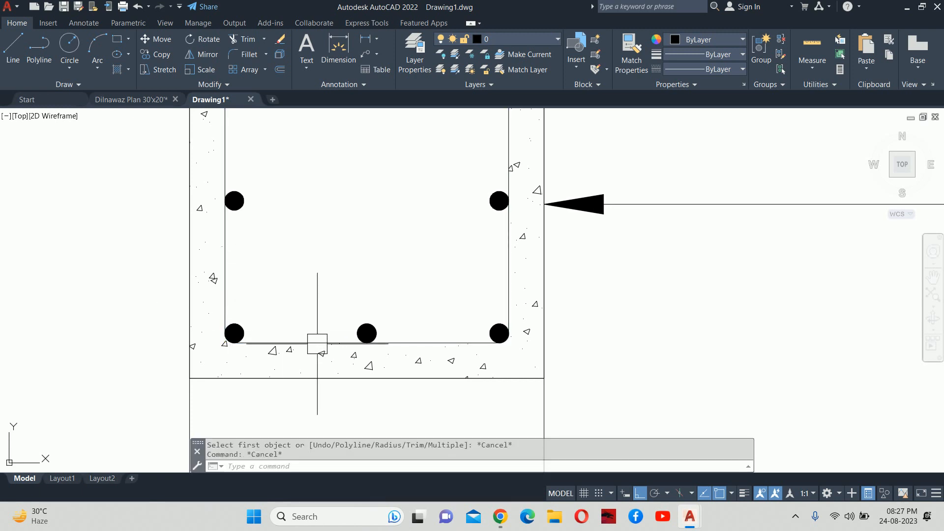
key("Escape")
- Edit the plinth beam's AR-CONC hatch, setting its island display style to Ignore
left_click(359, 365)
type("HE")
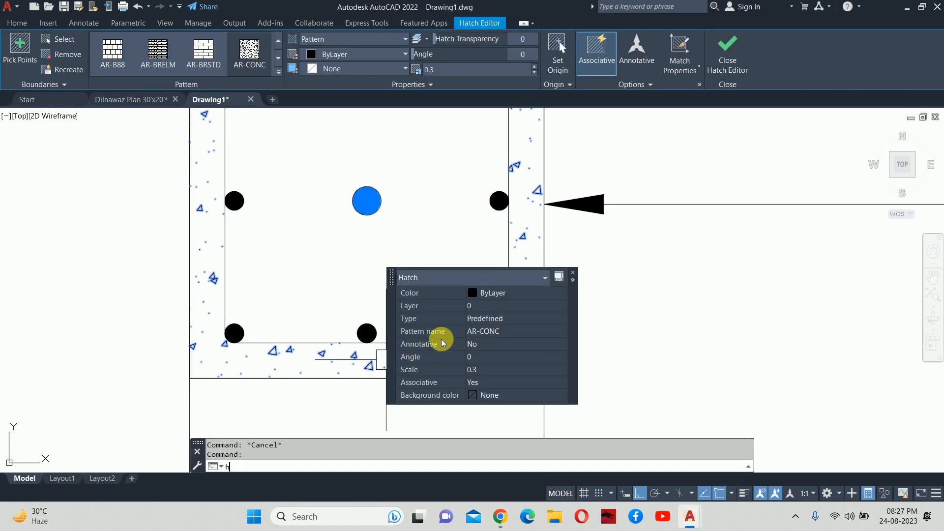
key("Return")
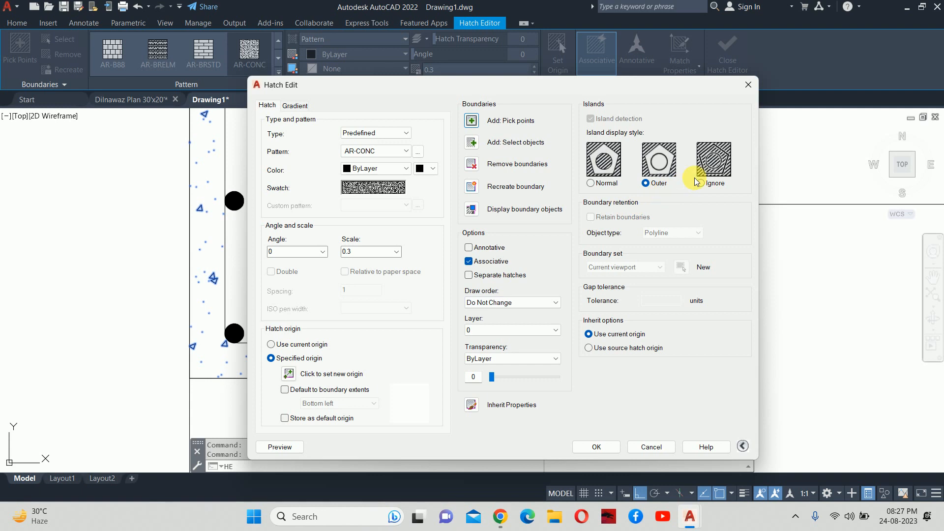
left_click(716, 183)
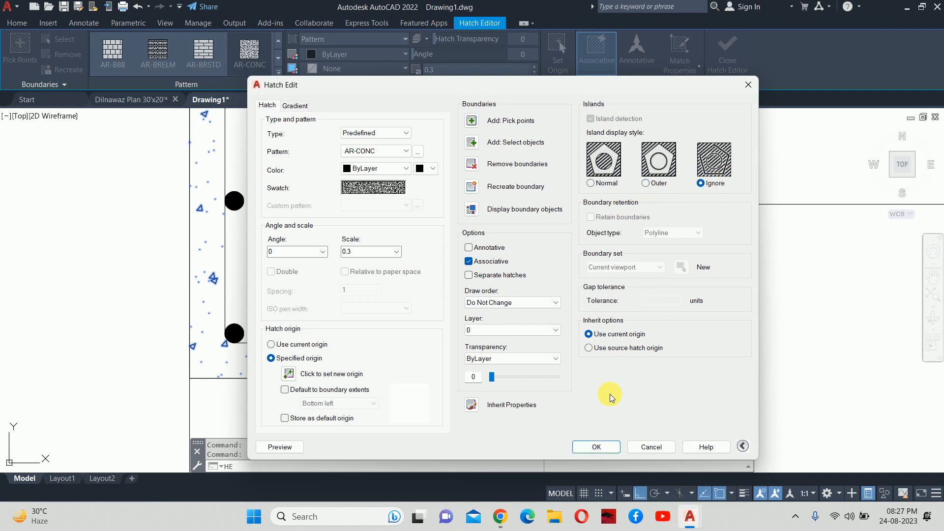
left_click(591, 450)
scroll(295, 266, "down", 4)
mouse_move(280, 259)
middle_mouse_down()
mouse_move(272, 257)
mouse_move(257, 297)
middle_mouse_up()
type("e")
key("Return")
scroll(325, 206, "up", 4)
key("Escape")
key("Escape")
- Draw a quick leader from the stirrup's top edge about 136 units up, then left past the column, without text
type("l")
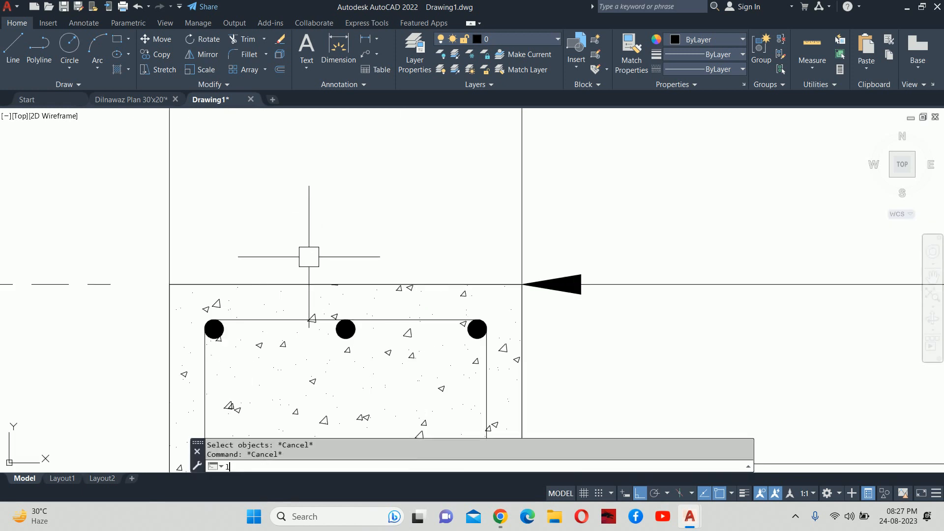
type("e")
key("Return")
left_click(300, 318)
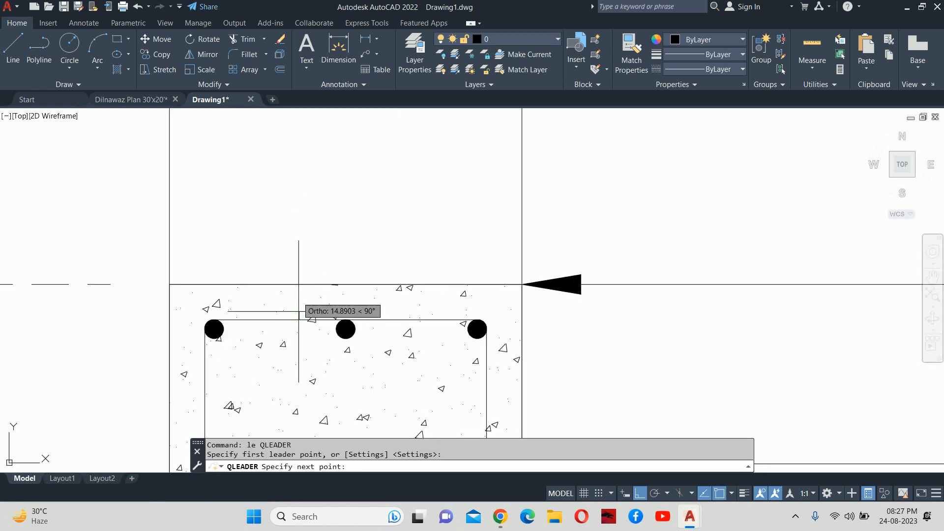
scroll(299, 312, "down", 4)
middle_click_drag(283, 266, 299, 319)
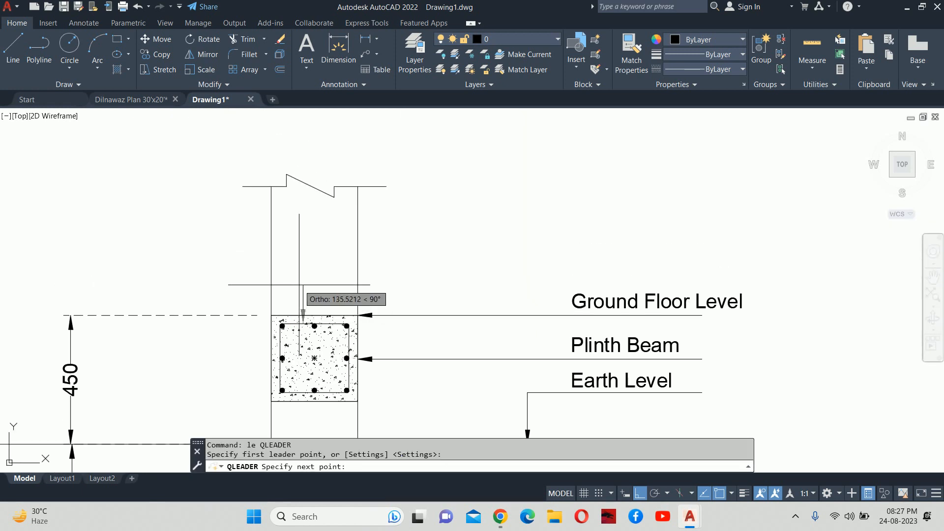
left_click(299, 285)
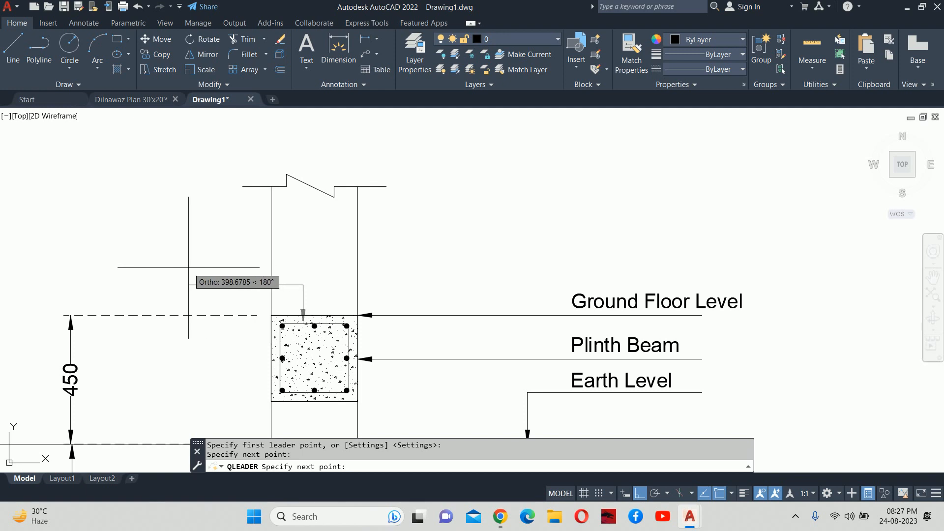
left_click(178, 267)
key("Escape")
key("Escape")
- Copy the "Plinth Beam" label onto the new stirrup leader, using the right end of its leader line as base point
middle_click_drag(185, 272, 235, 204)
type("c")
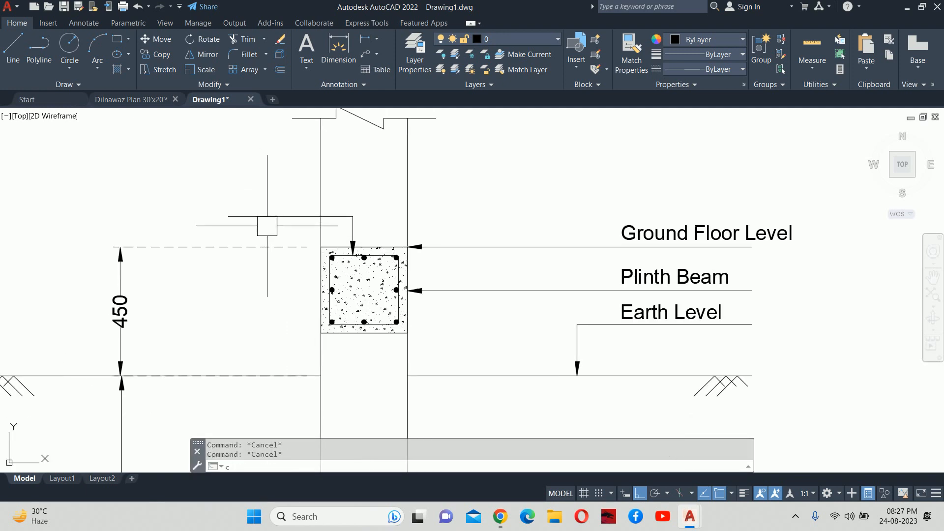
type("oco")
key("Return")
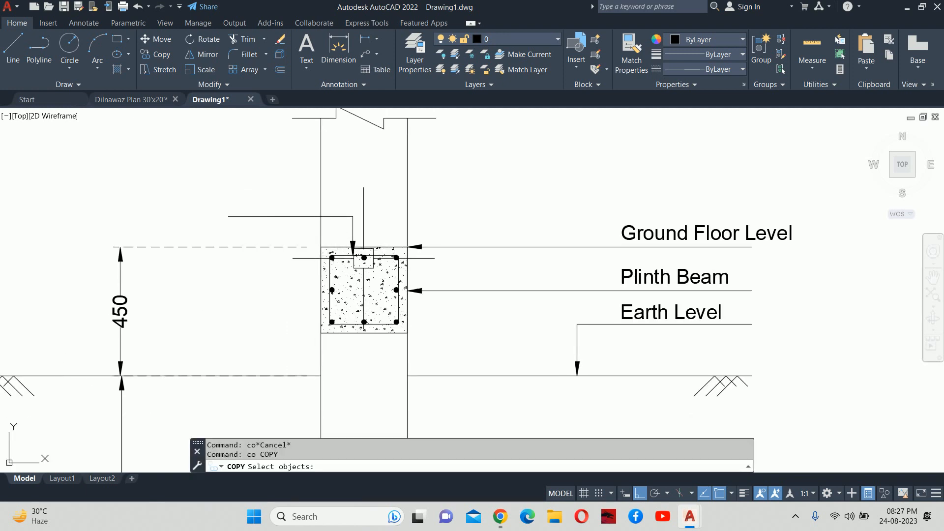
key("Return")
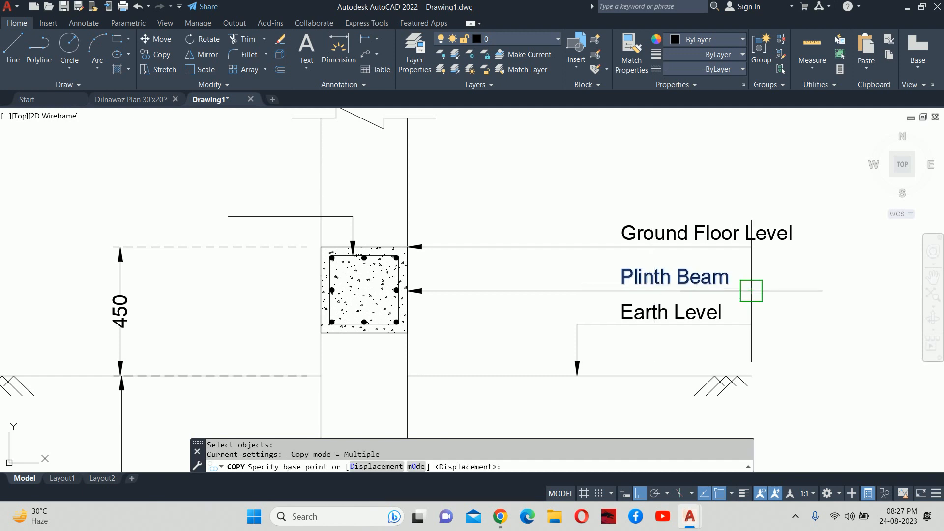
left_click(751, 291)
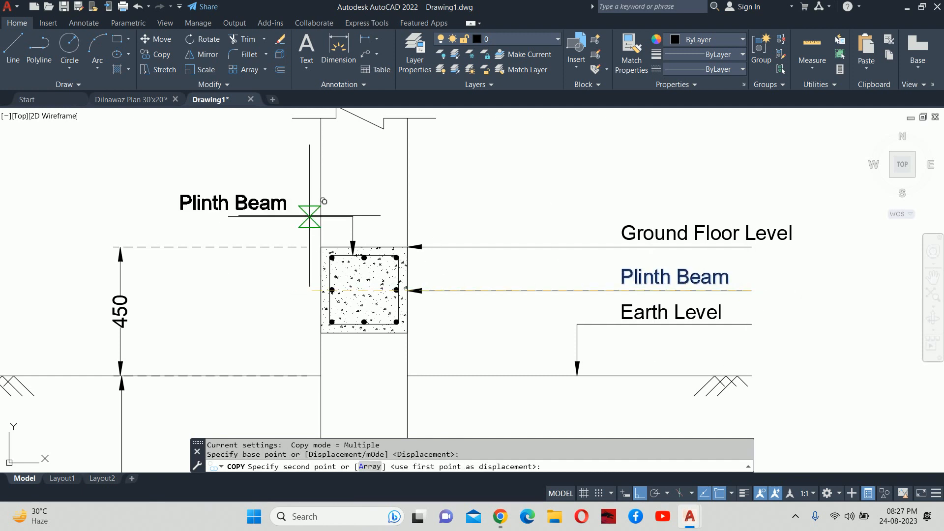
left_click(310, 216)
key("Escape")
- Change the copied label's text to "Stirup Ø6 mm TMT"
double_click(264, 208)
type("St")
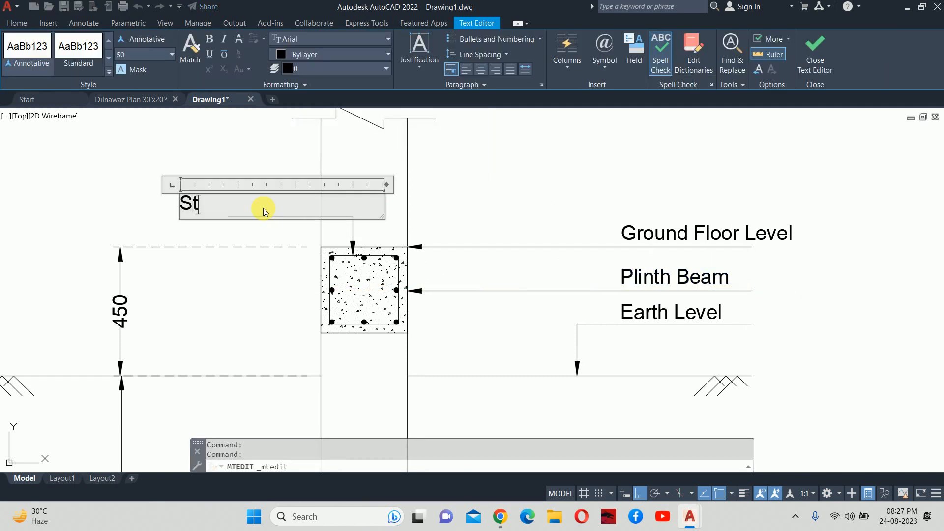
type("irup")
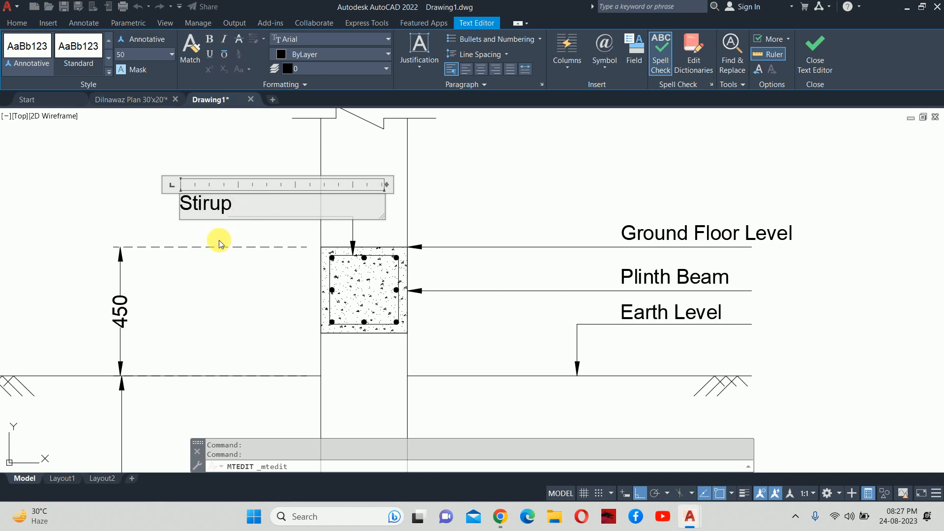
key("Escape")
key("Escape")
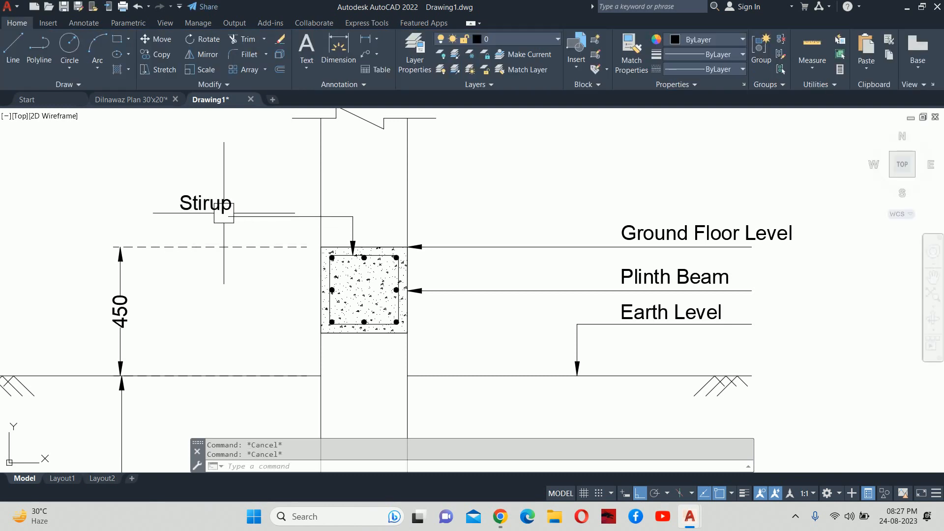
double_click(226, 209)
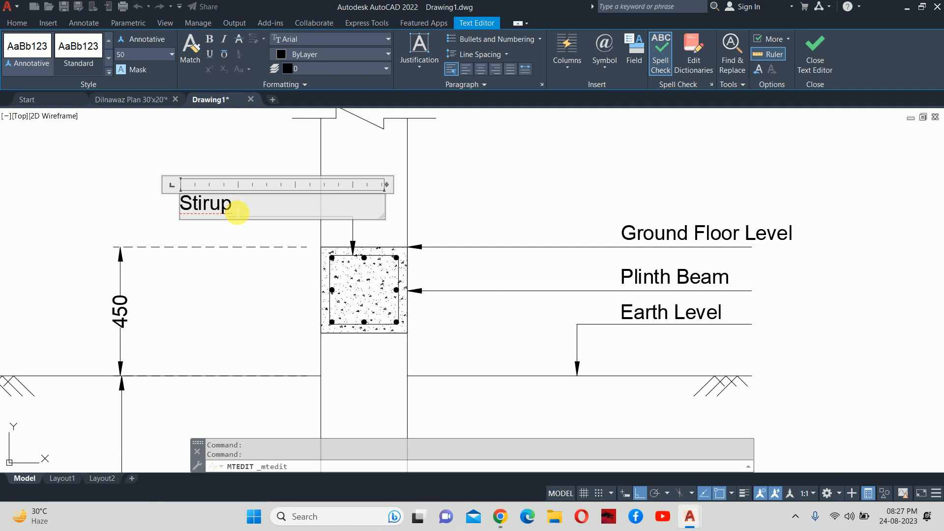
type("c")
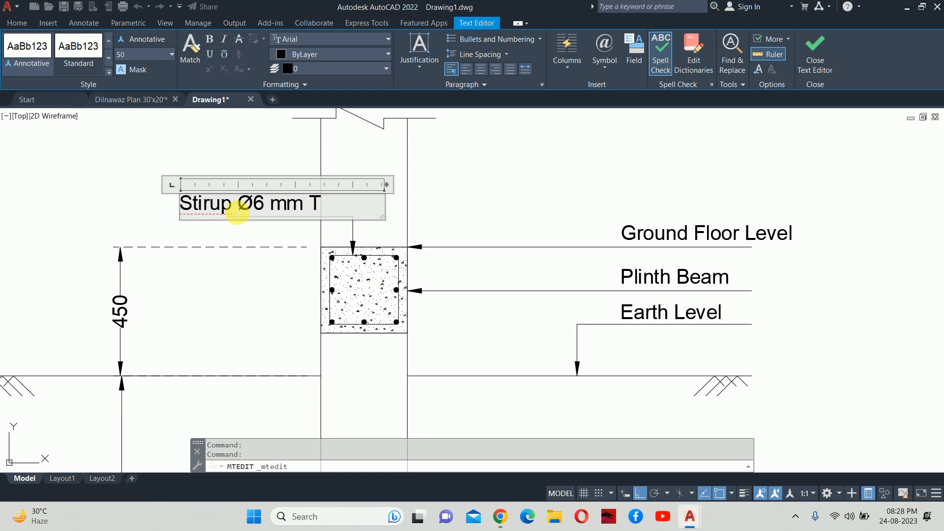
key("Escape")
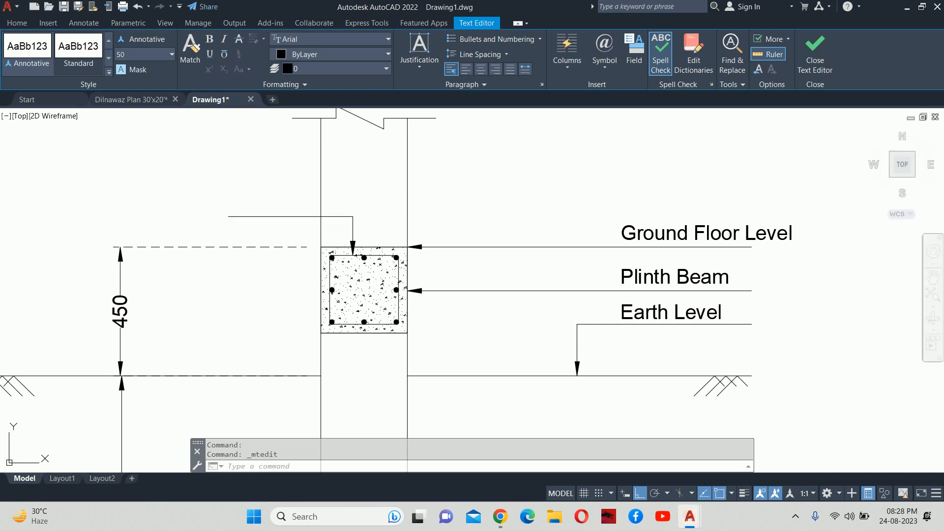
- Move the "Stirup Ø6 mm TMT" label horizontally to the left, clear of the column
type("m")
key("Return")
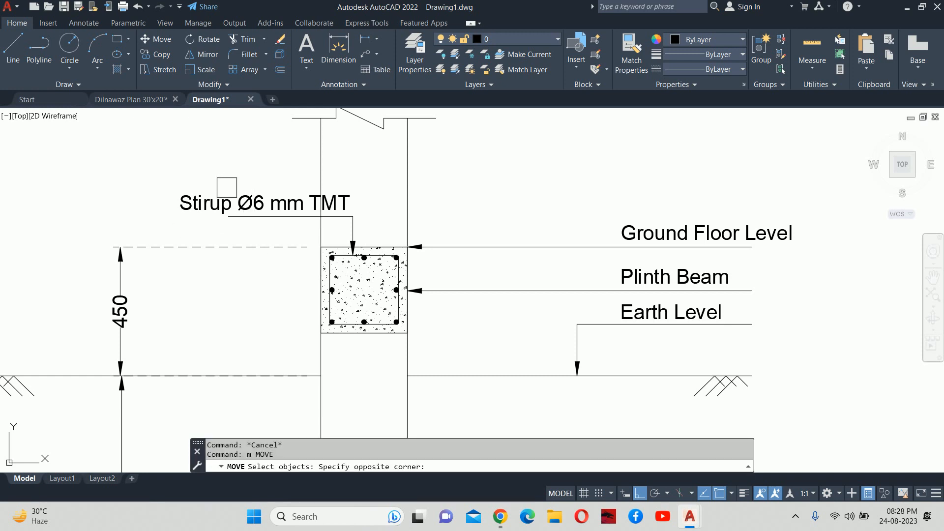
left_click(229, 185)
key("Return")
left_click(227, 171)
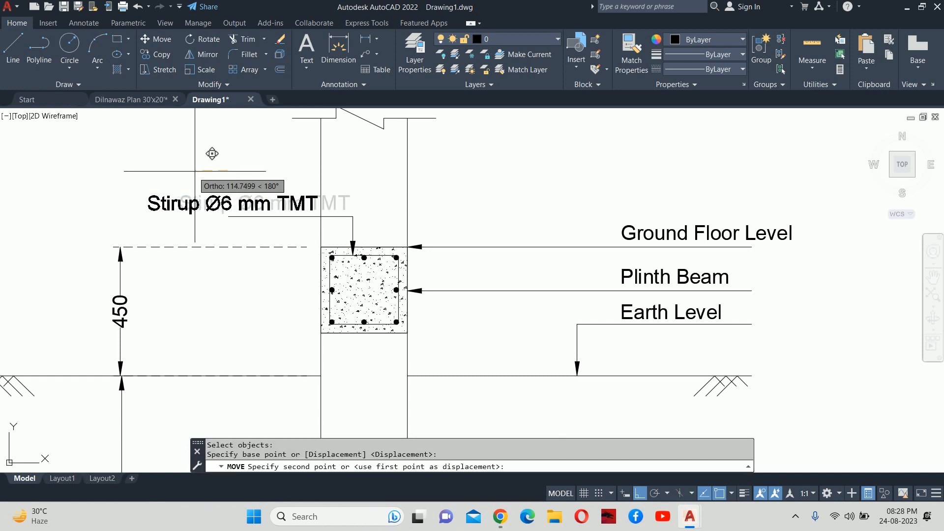
key("Escape")
- Stretch the free end of the stirrup leader horizontally left so its line underlines the whole "Stirup Ø6 mm TMT" label
scroll(228, 221, "up", 5)
left_click(232, 227)
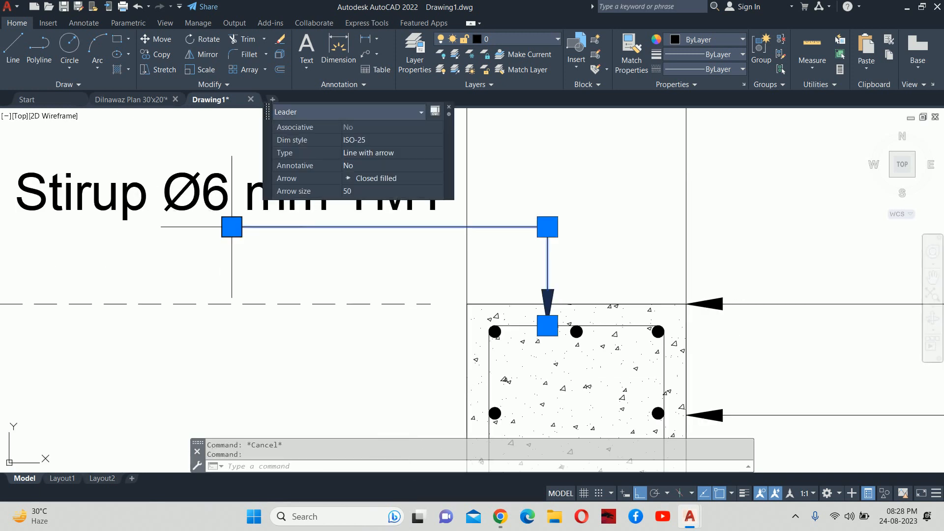
left_click(232, 227)
middle_click_drag(128, 217, 207, 215)
scroll(141, 232, "up", 2)
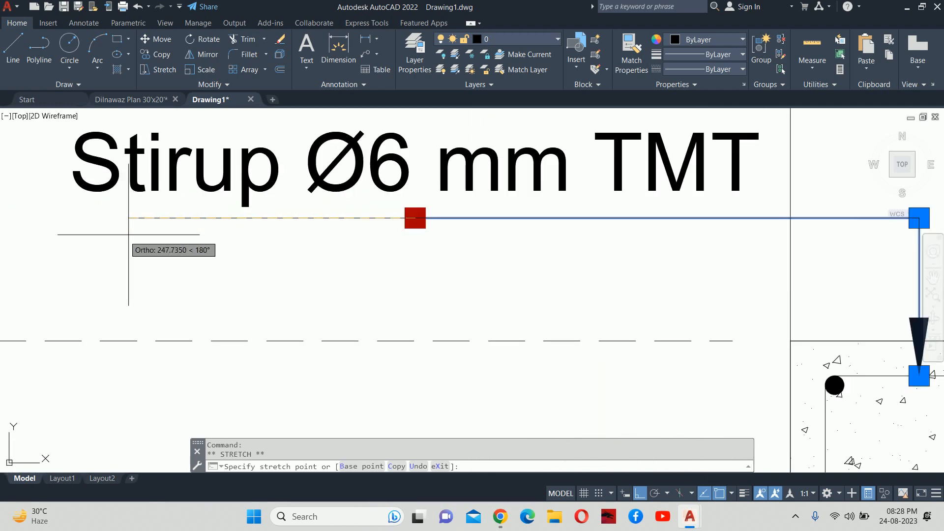
left_click(65, 245)
key("Escape")
key("Escape")
scroll(68, 239, "down", 5)
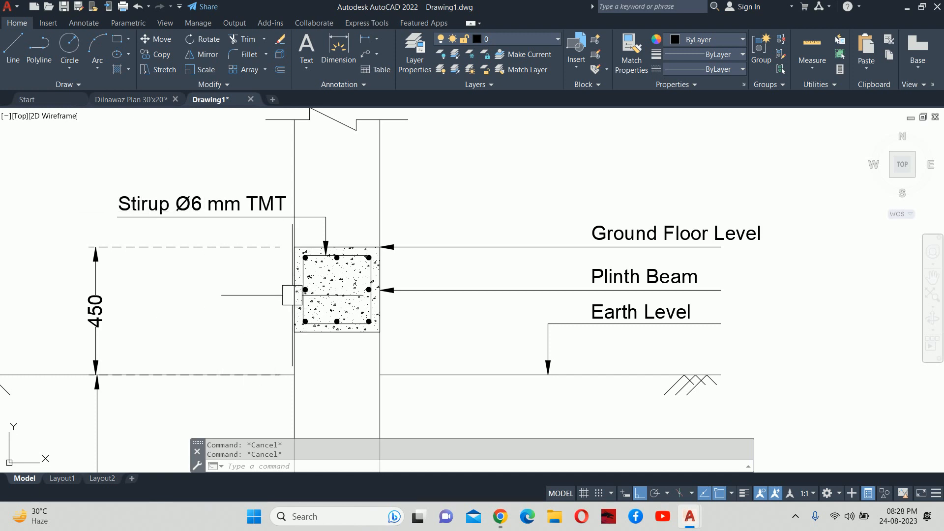
- Draw a short line from the centre of the beam's top-left bar diagonally into the beam at -45°
scroll(292, 295, "up", 8)
type("l")
key("Return")
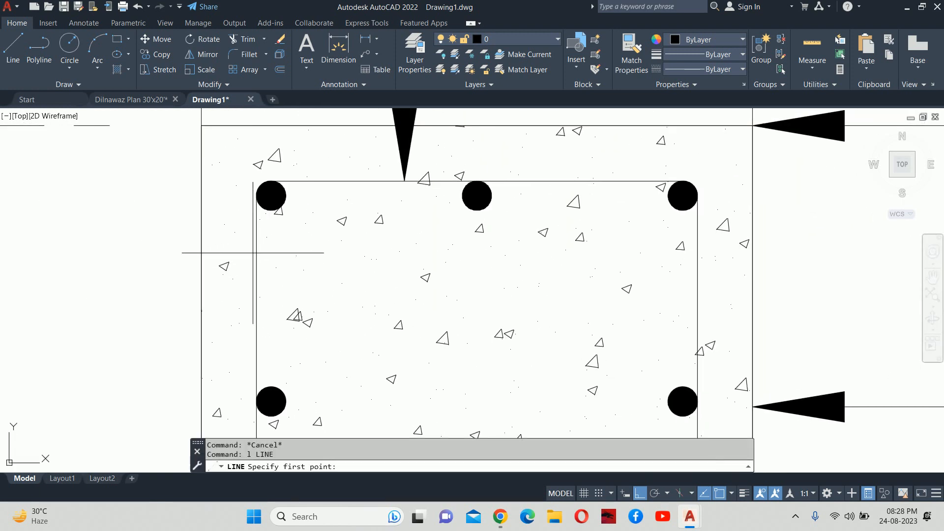
scroll(253, 253, "up", 2)
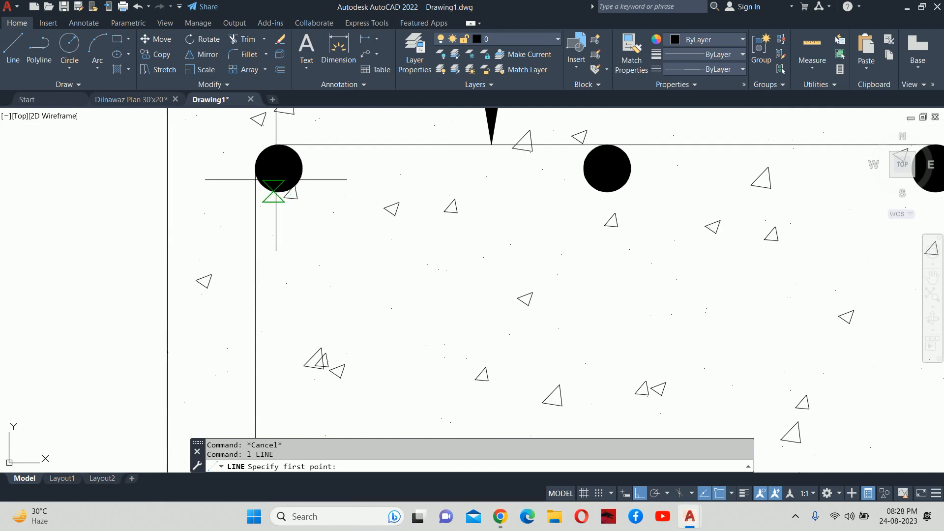
left_click(278, 168)
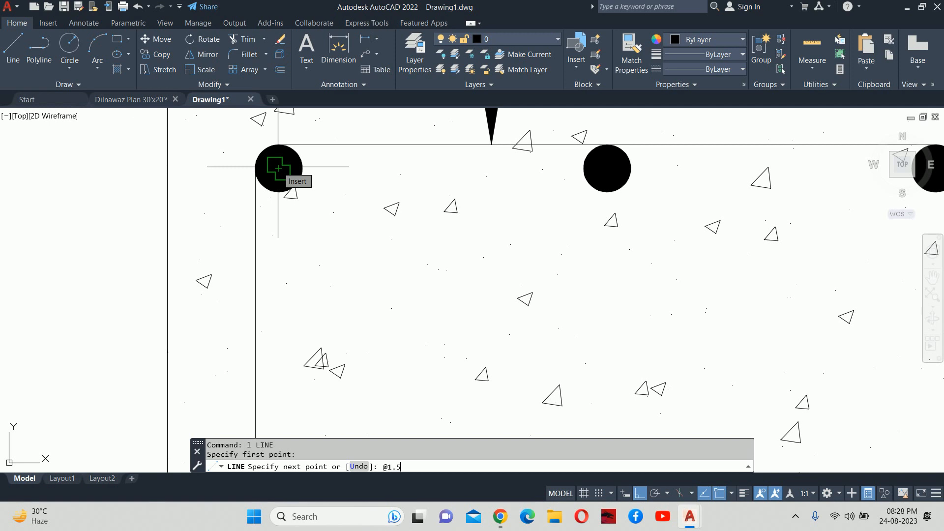
type("@1.5")
key("Return")
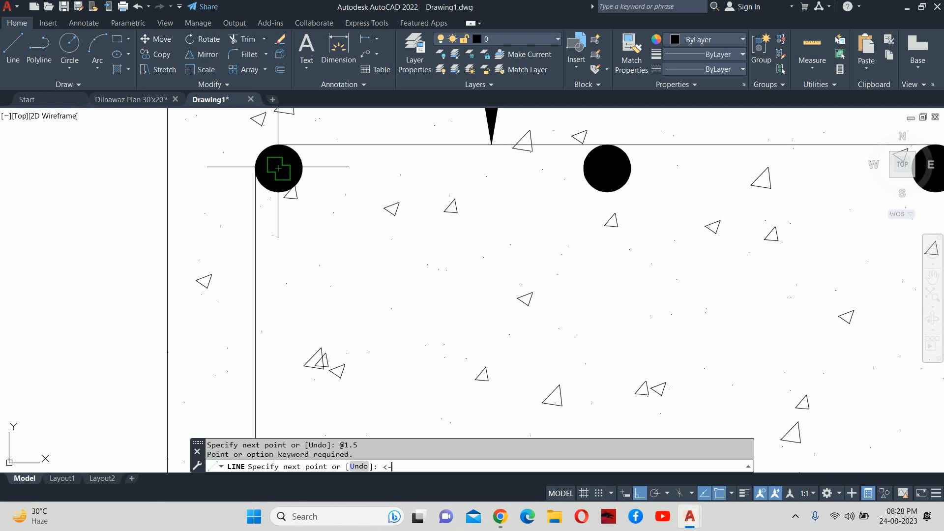
key("Return")
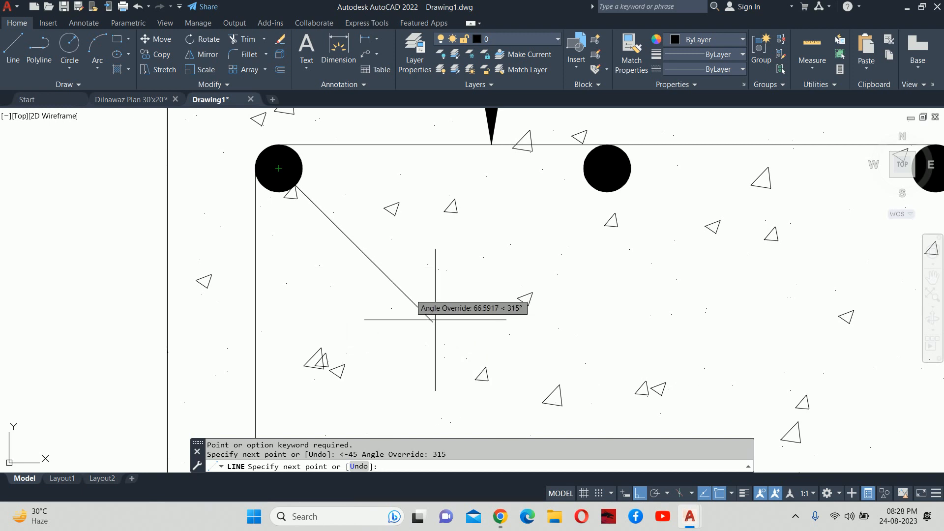
left_click(353, 243)
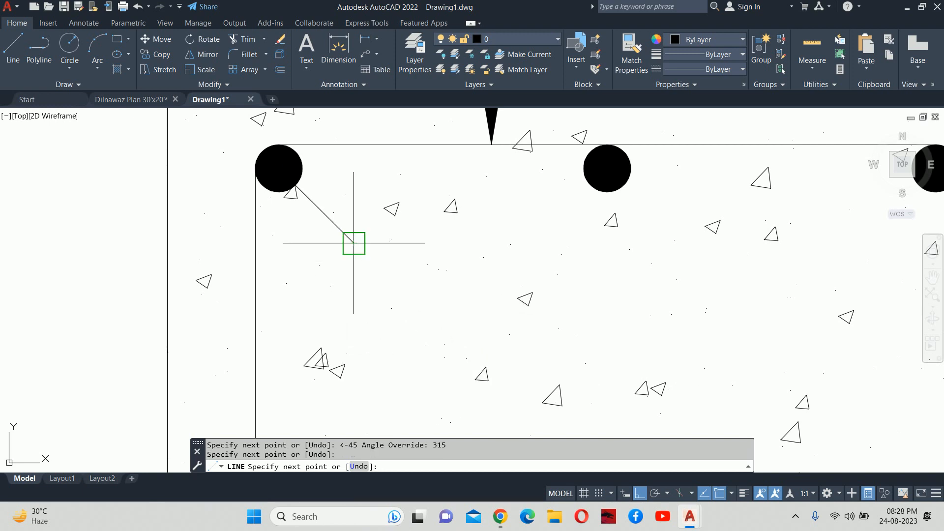
key("Escape")
key("Escape")
- Offset the diagonal line at the top-left bar by 8 to both sides
type("o")
key("Return")
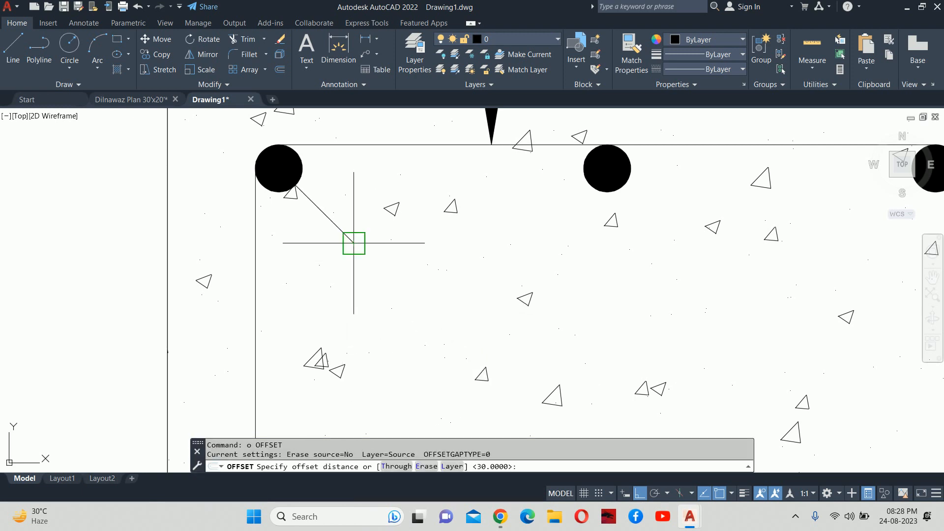
type("8")
key("Return")
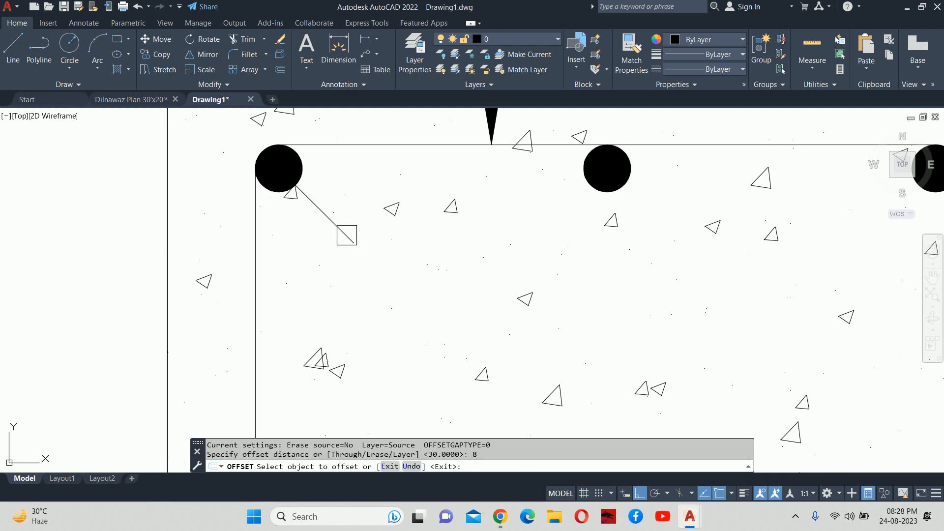
left_click(346, 234)
left_click(354, 214)
left_click(332, 223)
left_click(311, 234)
key("Escape")
key("Escape")
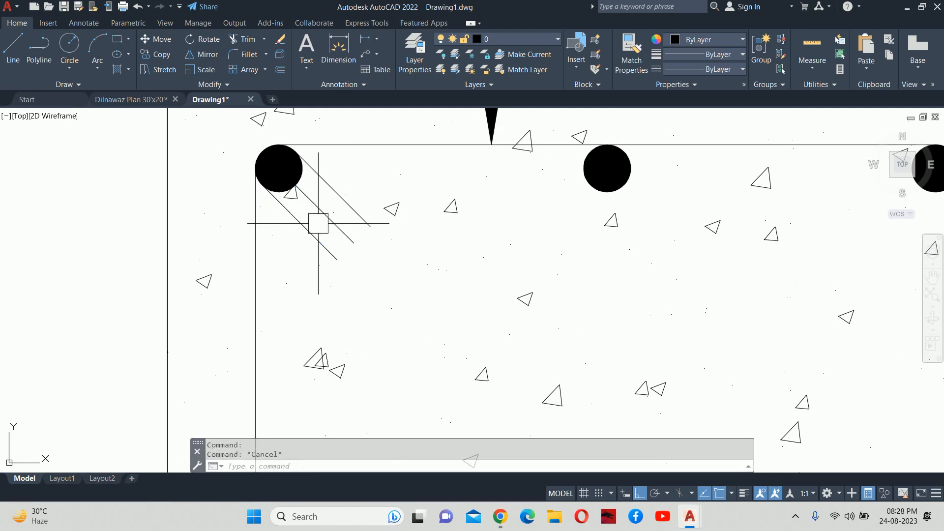
- Delete the original middle diagonal line between the two offset hook lines
left_click(321, 230)
scroll(282, 205, "down", 6)
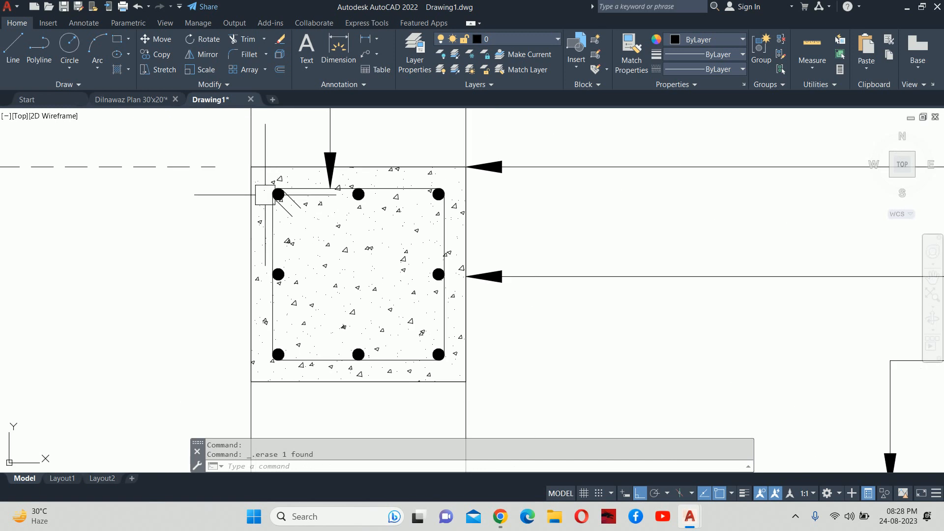
key("Escape")
key("Escape")
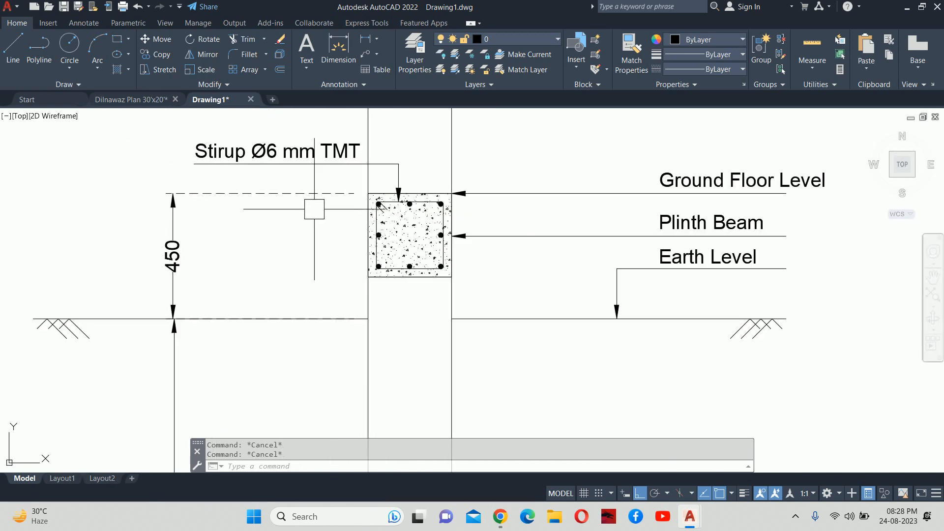
- Draw a quick leader from the plinth beam's left middle bar horizontally left past the column, without text
type("le")
key("Return")
scroll(352, 225, "up", 2)
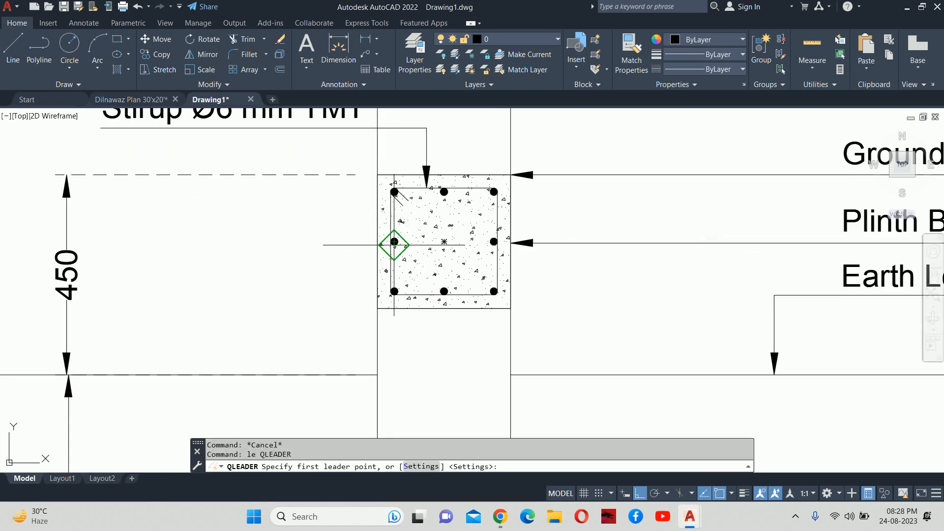
scroll(394, 241, "up", 4)
left_click(378, 228)
scroll(388, 229, "down", 5)
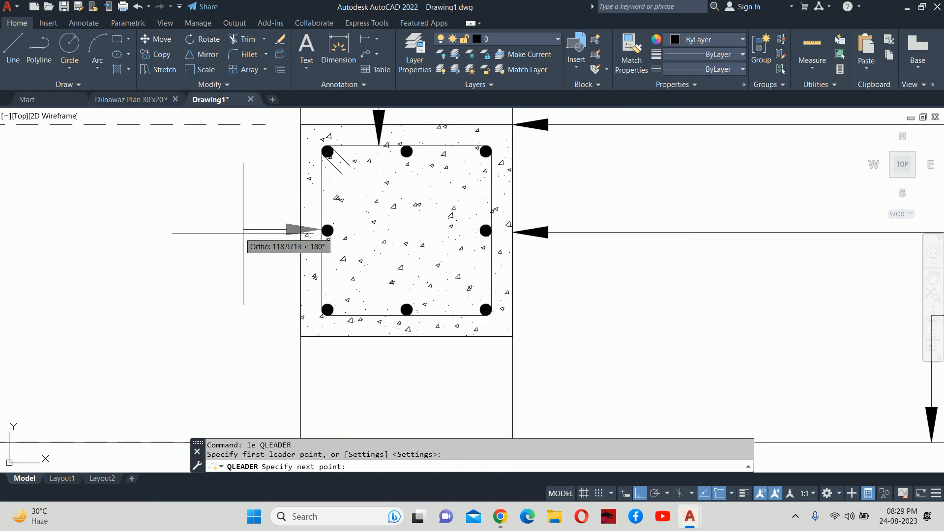
key("Escape")
key("Escape")
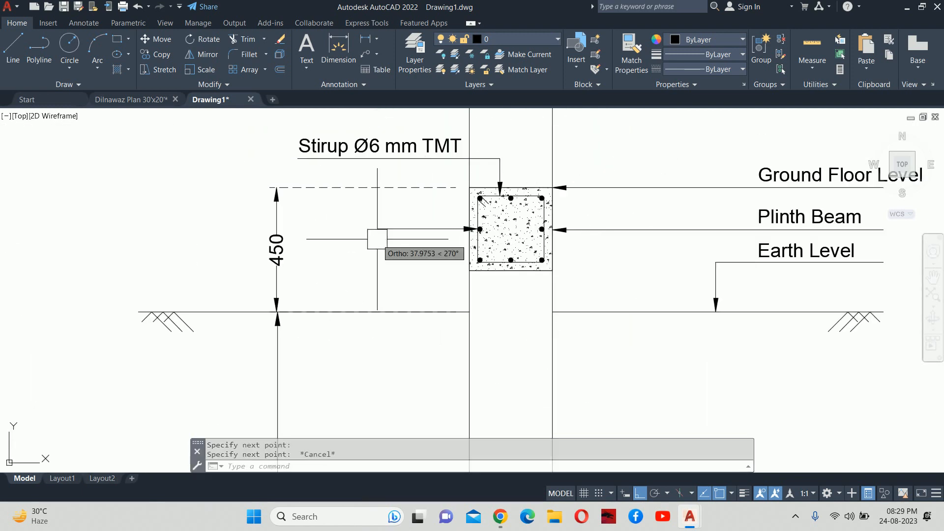
- Copy the "Stirup Ø6 mm TMT" label straight down onto the new bar leader
type("co")
key("Return")
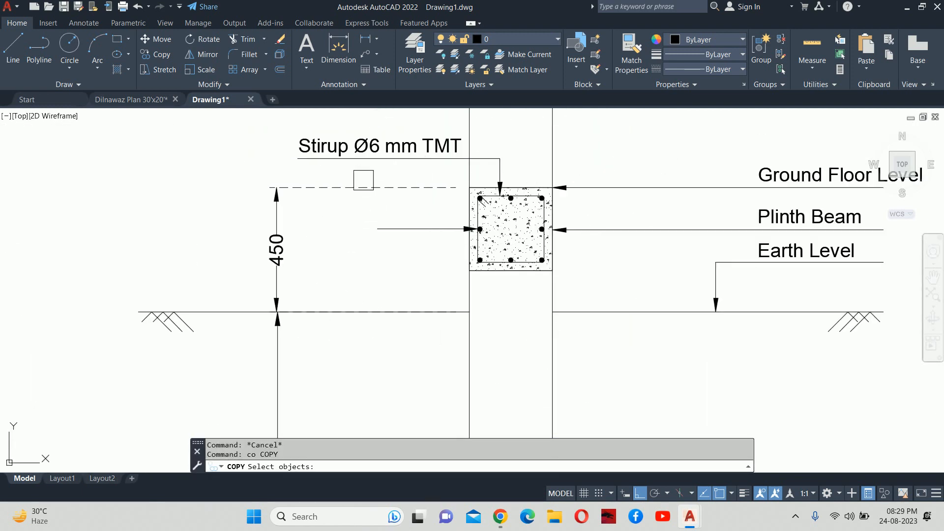
left_click(323, 148)
key("Return")
left_click(325, 216)
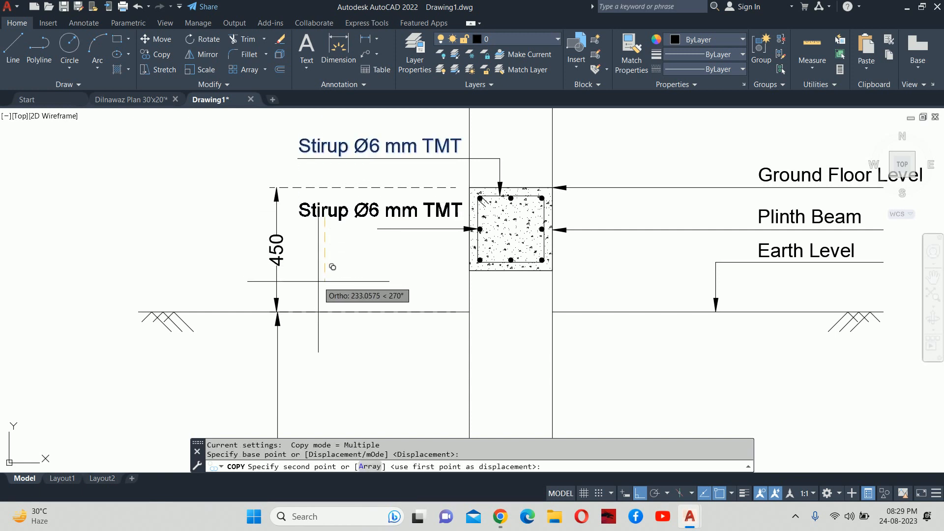
left_click(334, 274)
key("Escape")
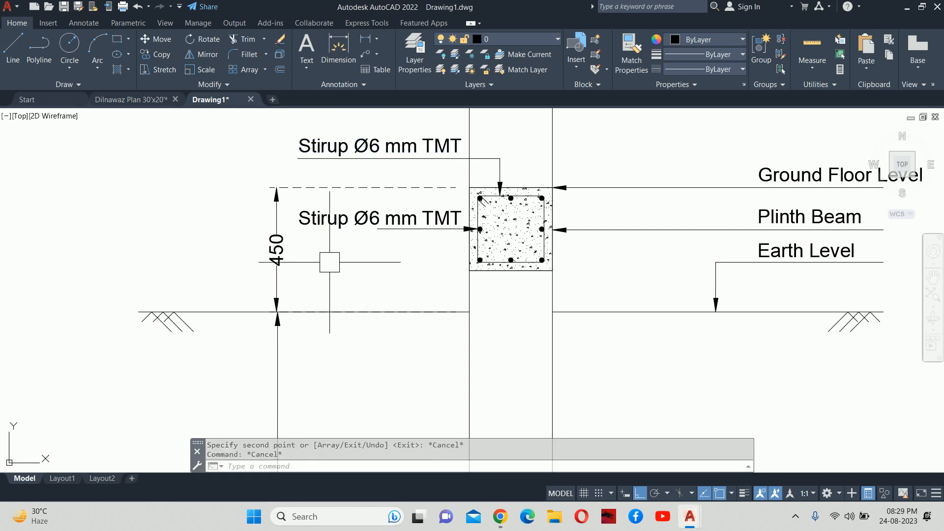
- Change the copied label's text to "#8 Ø16 mm @"
left_click(332, 219)
double_click(442, 231)
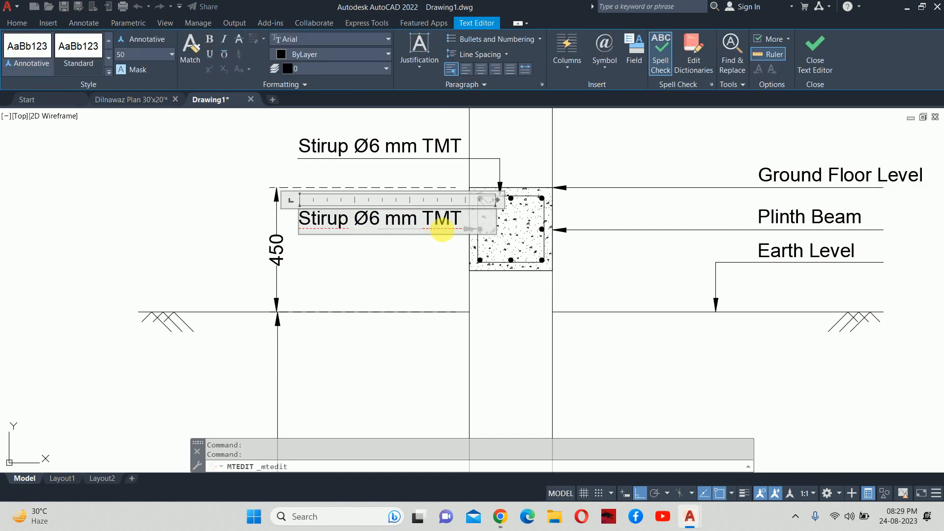
left_click_drag(469, 228, 3, 211)
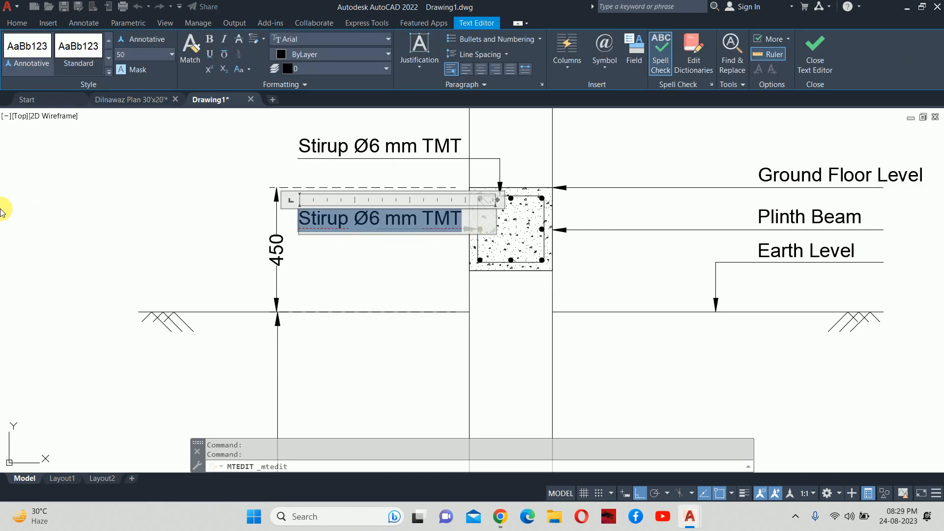
type("#8 Ø16 mm @")
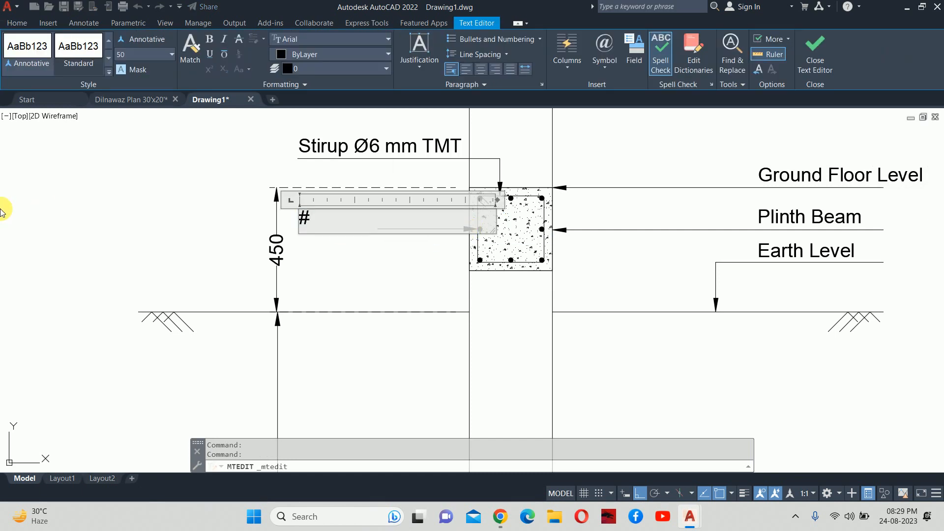
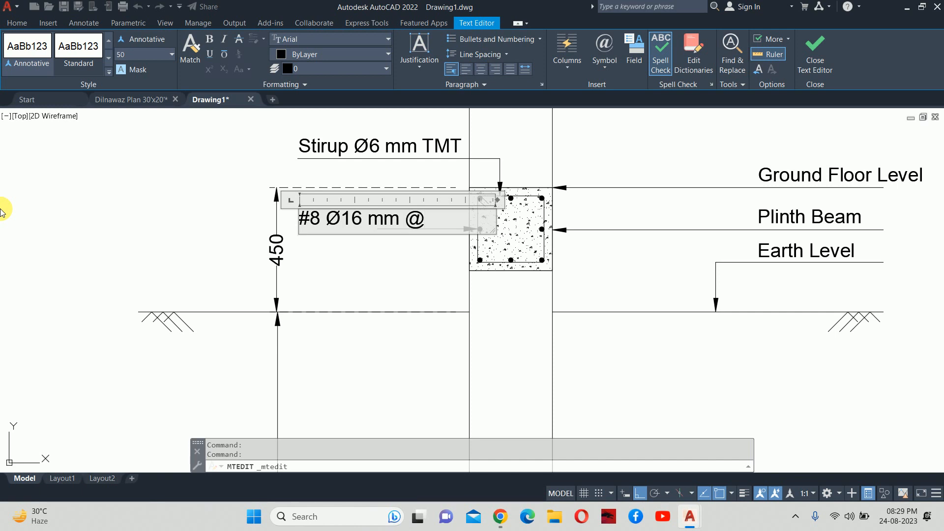
key("Escape")
key("Escape")
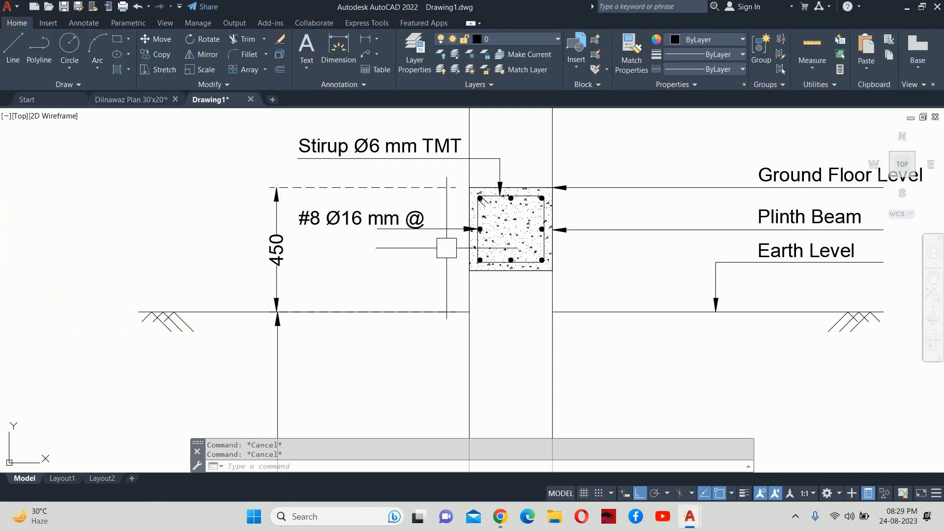
scroll(445, 249, "up", 5)
type("dli")
key("Return")
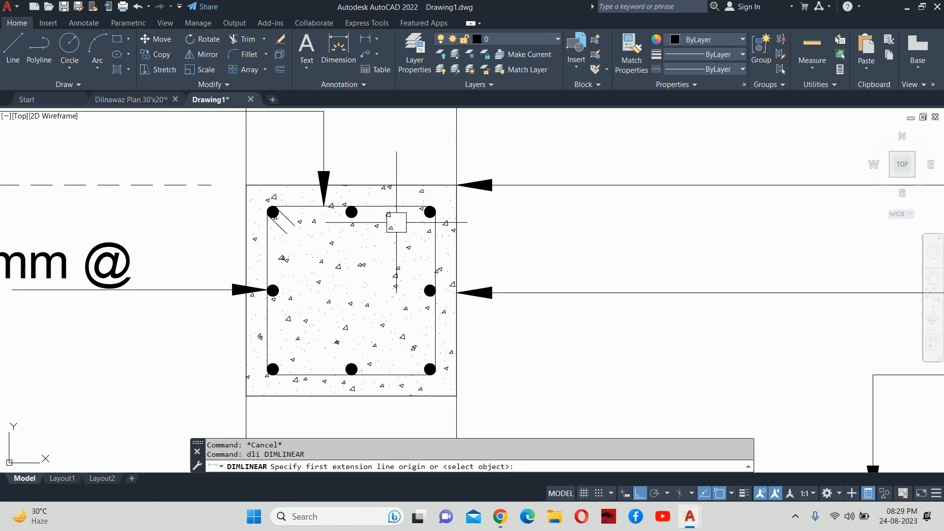
scroll(357, 206, "up", 2)
left_click(349, 206)
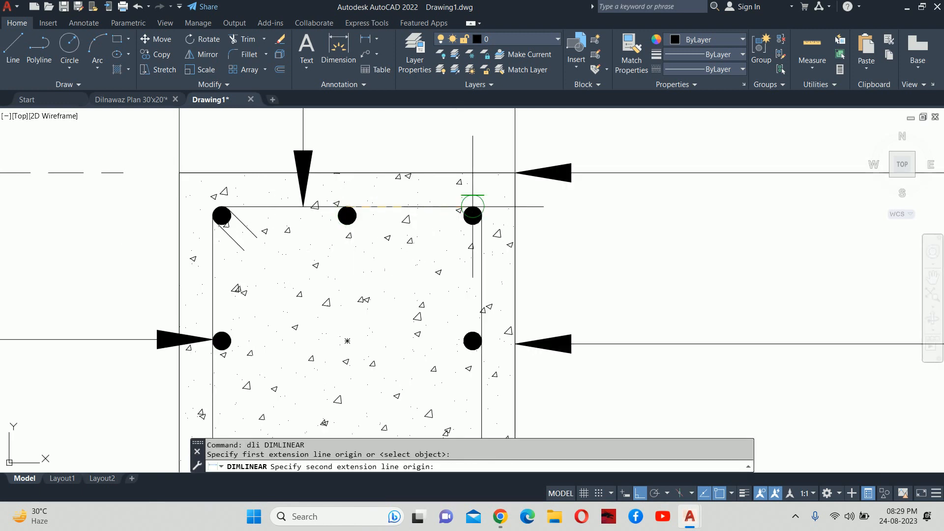
left_click(472, 209)
key("Escape")
scroll(440, 160, "down", 2)
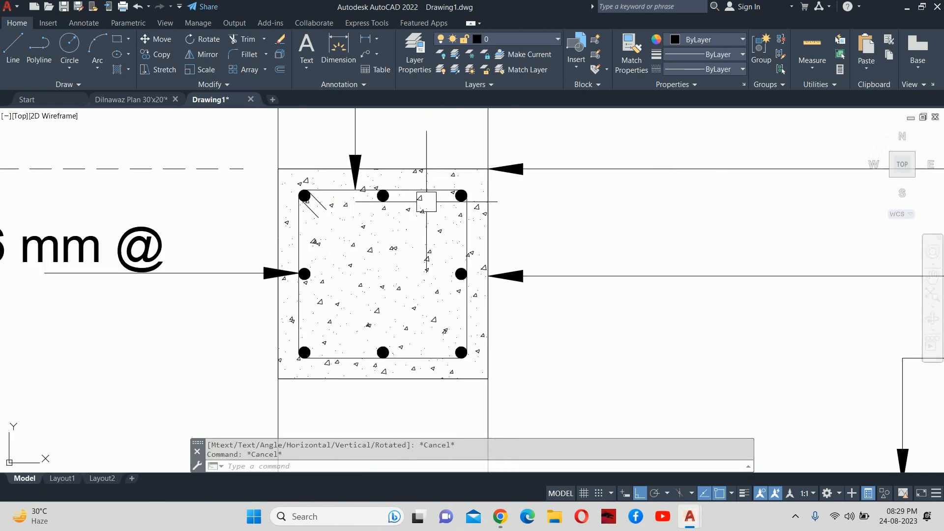
- Measure the vertical spacing between the right middle and bottom-right bars with a temporary linear dimension
key("Return")
scroll(457, 266, "up", 5)
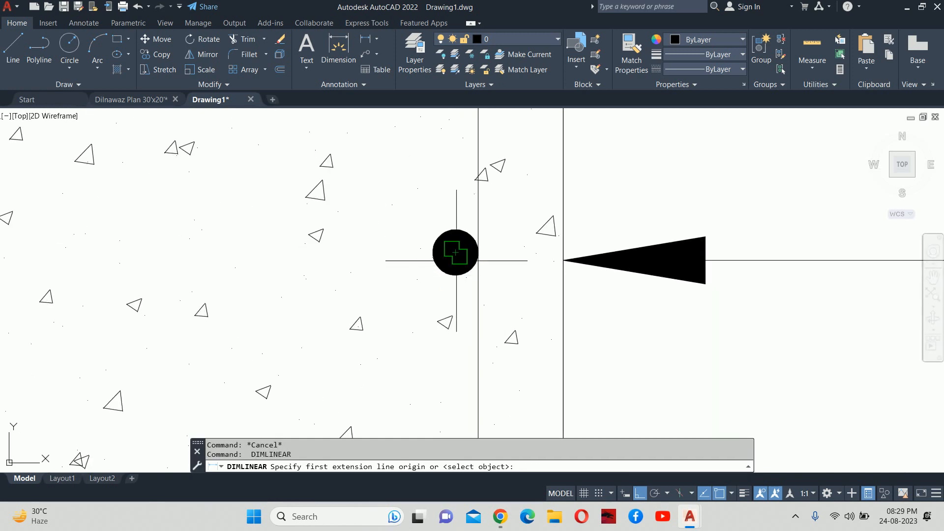
left_click(456, 252)
scroll(408, 142, "down", 3)
scroll(418, 205, "up", 3)
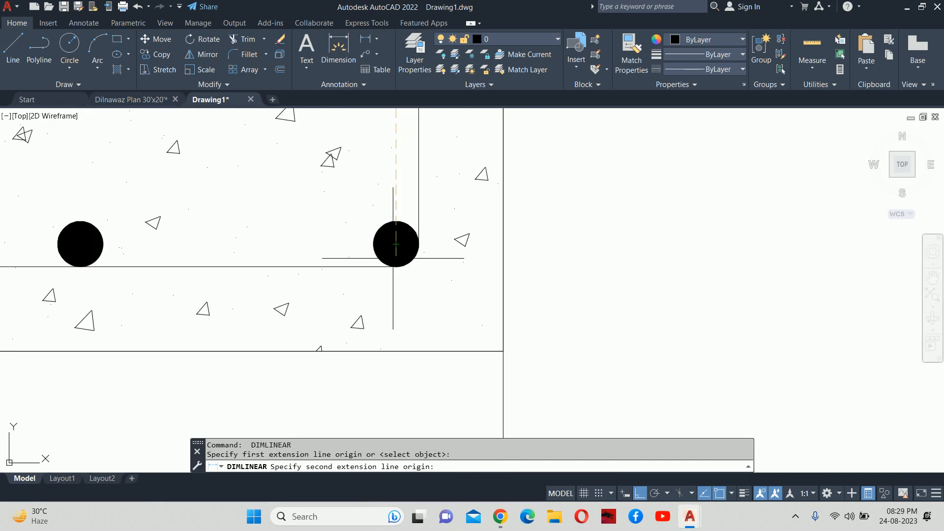
left_click(395, 263)
scroll(501, 246, "down", 5)
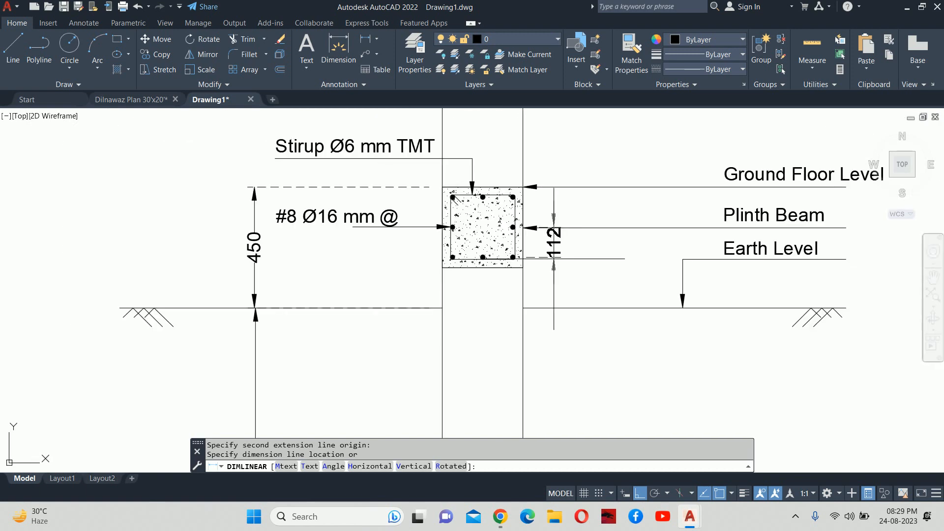
key("Escape")
scroll(369, 221, "up", 6)
left_click(443, 211)
double_click(496, 205)
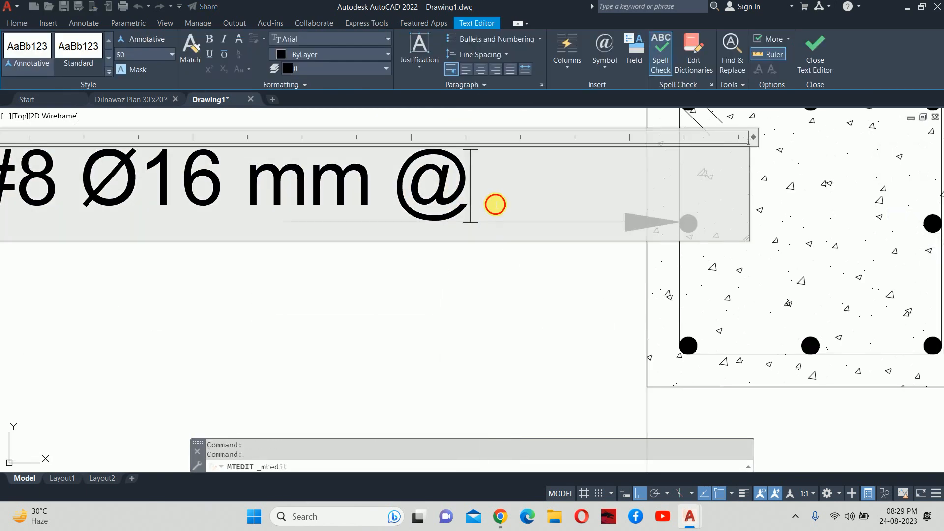
type("112")
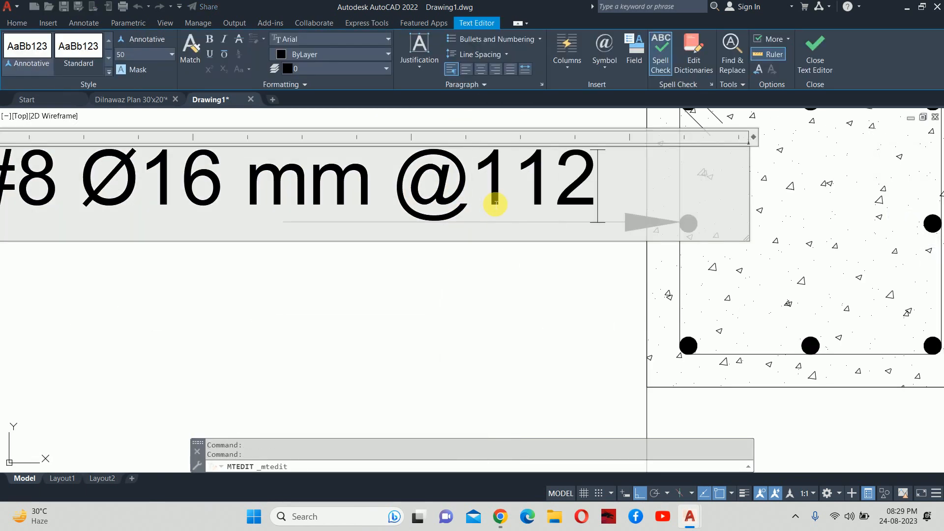
type(" C?")
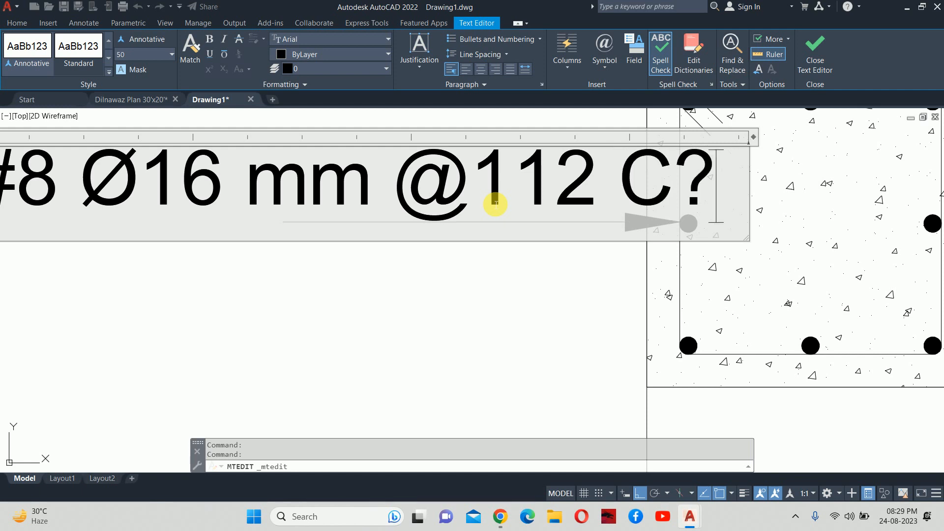
type("C")
key("BackSpace")
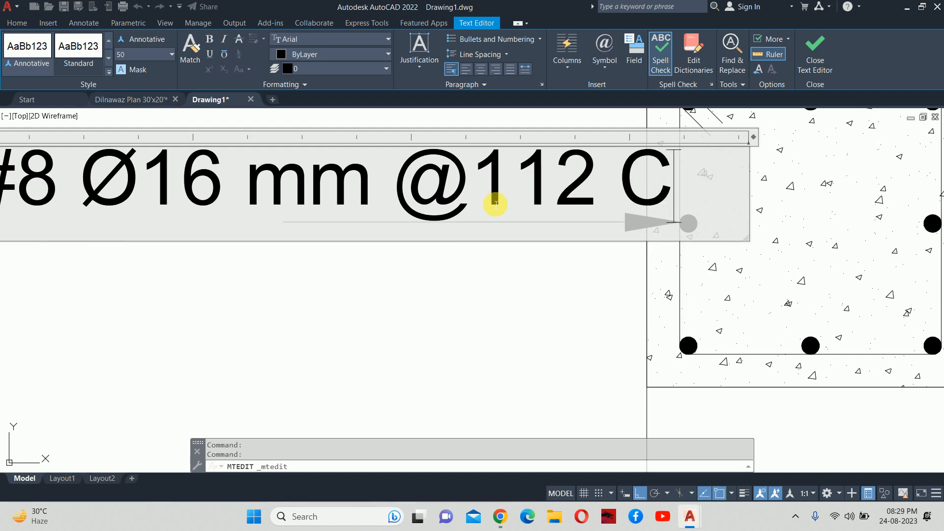
type("c")
key("BackSpace")
type("C")
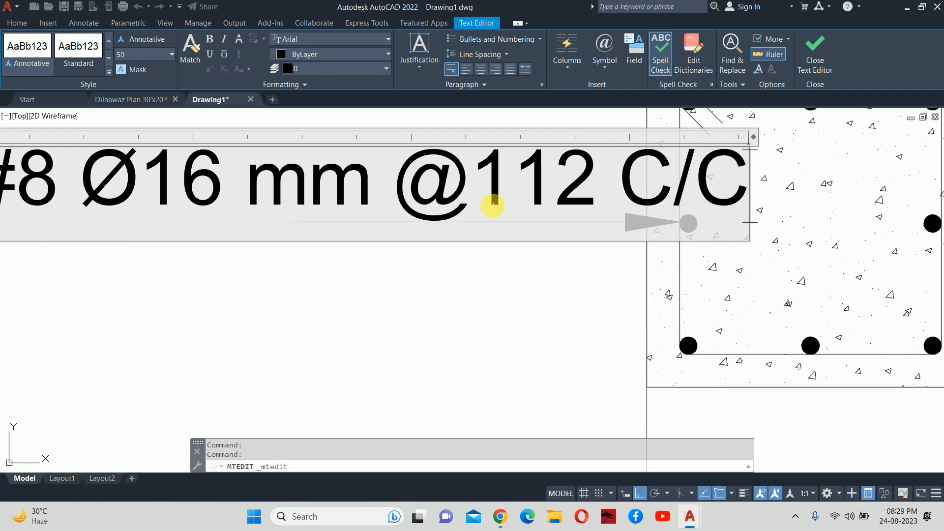
left_click(468, 260)
scroll(458, 274, "down", 5)
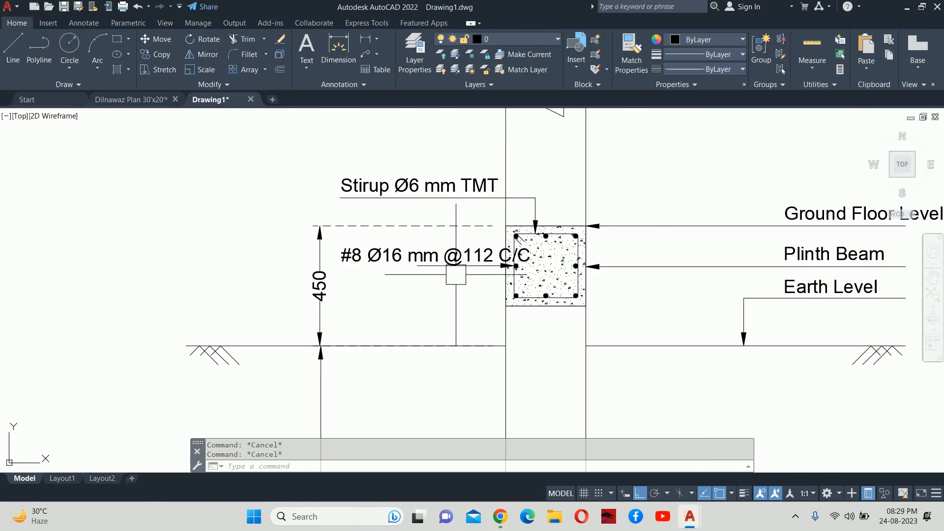
left_click(408, 251)
left_click(539, 209)
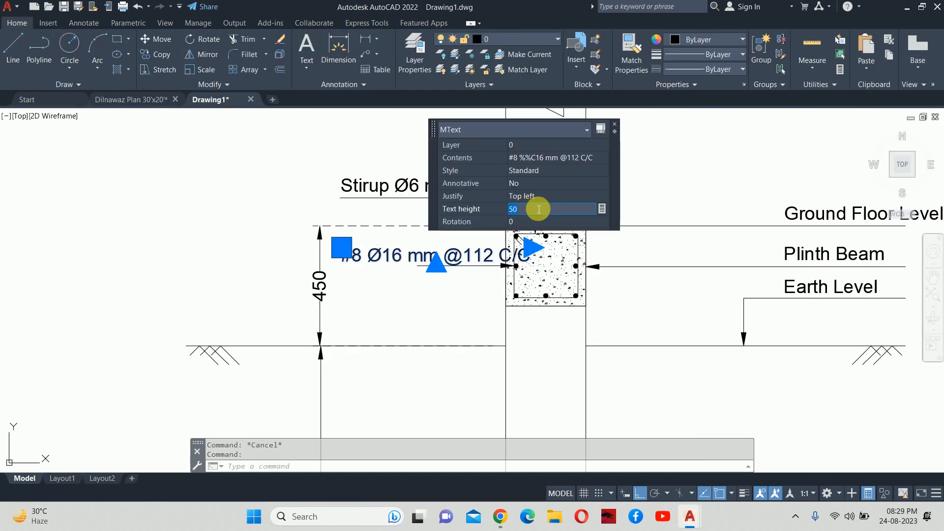
key("Return")
key("Escape")
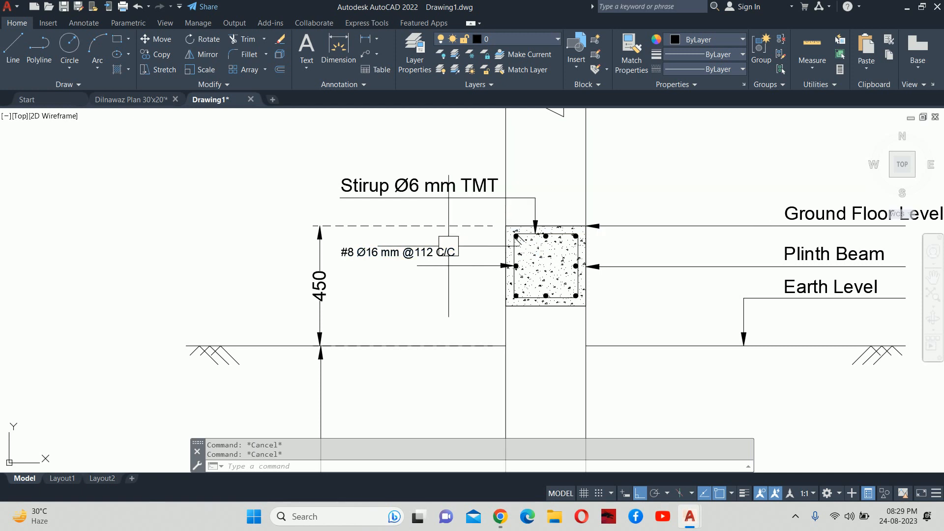
type("m")
key("Return")
left_click(419, 249)
key("Return")
left_click(386, 297)
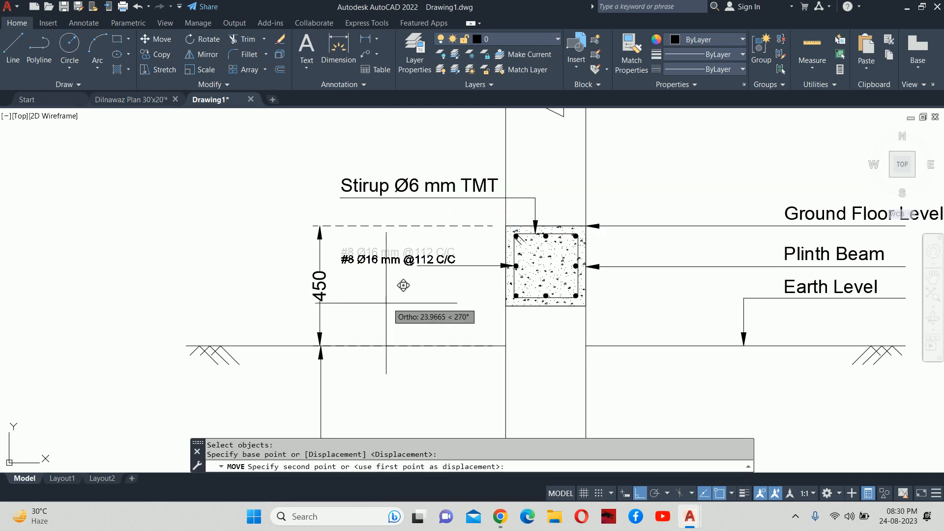
left_click(391, 298)
key("Return")
left_click(400, 263)
key("Return")
scroll(406, 269, "up", 6)
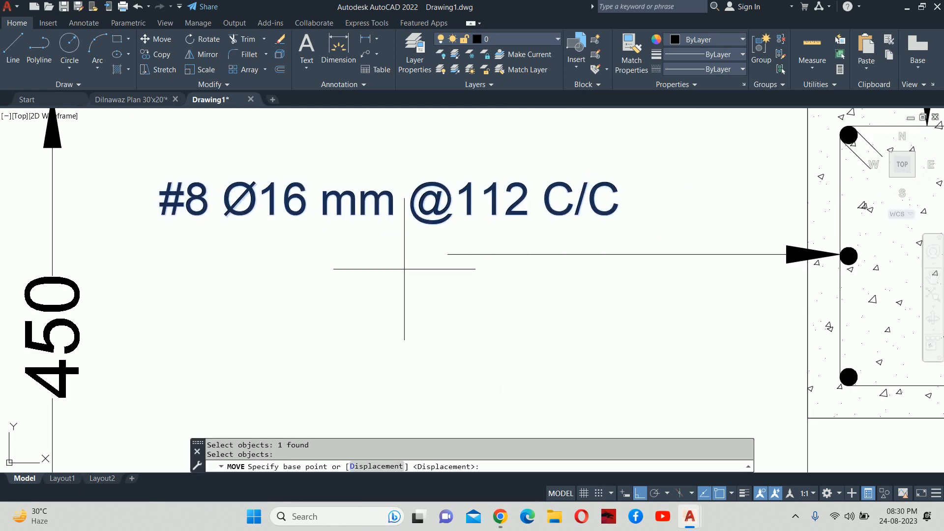
left_click(404, 269)
left_click(406, 285)
key("Return")
key("Escape")
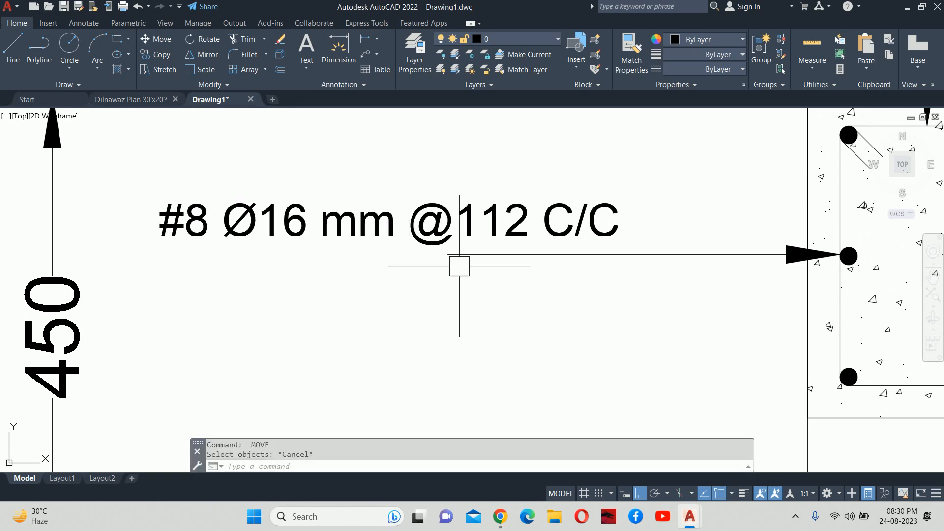
- Move the bar label horizontally right along its leader by about 118 mm
left_click(432, 249)
type("m")
key("Return")
left_click(442, 256)
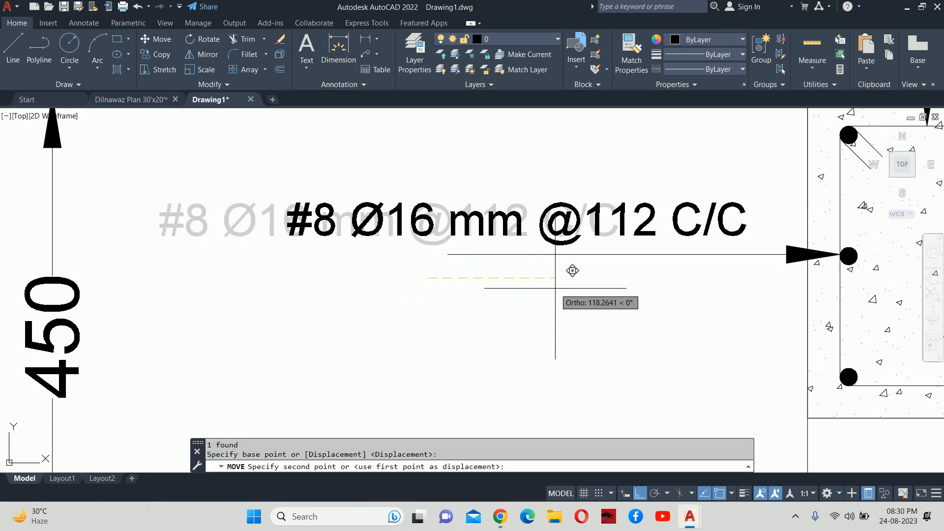
left_click(571, 269)
- Stretch the tail end of the bar leader horizontally left so the line underlines the whole label
left_click(473, 246)
left_click(448, 255)
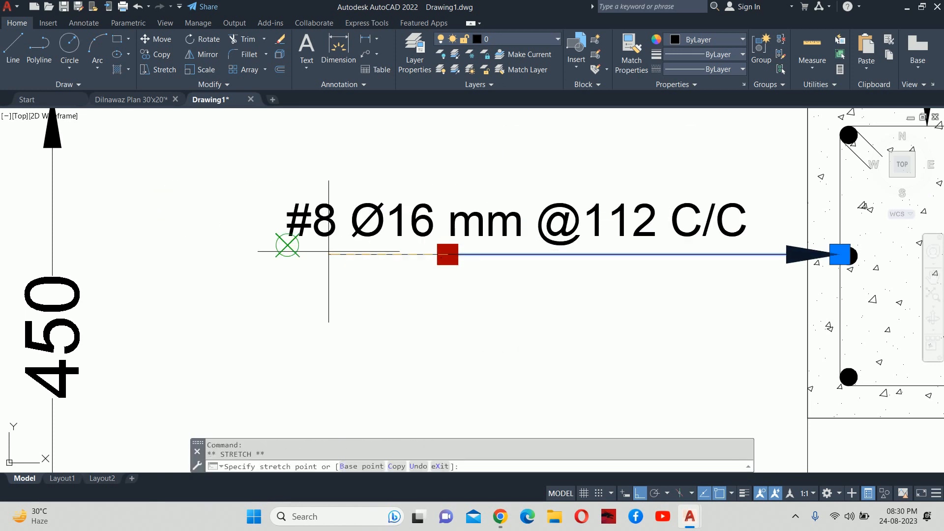
left_click(226, 255)
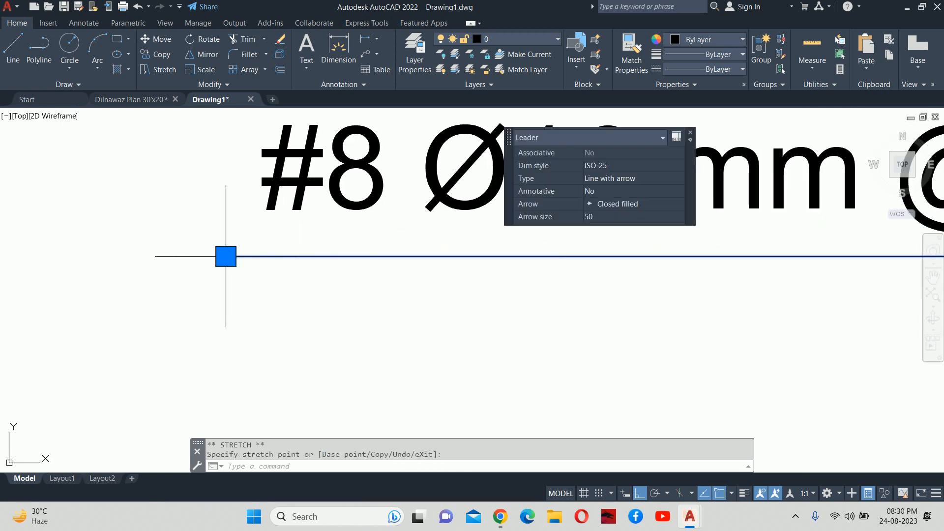
key("Escape")
key("Escape")
scroll(317, 246, "down", 5)
scroll(317, 247, "down", 3)
scroll(319, 251, "up", 6)
type("m")
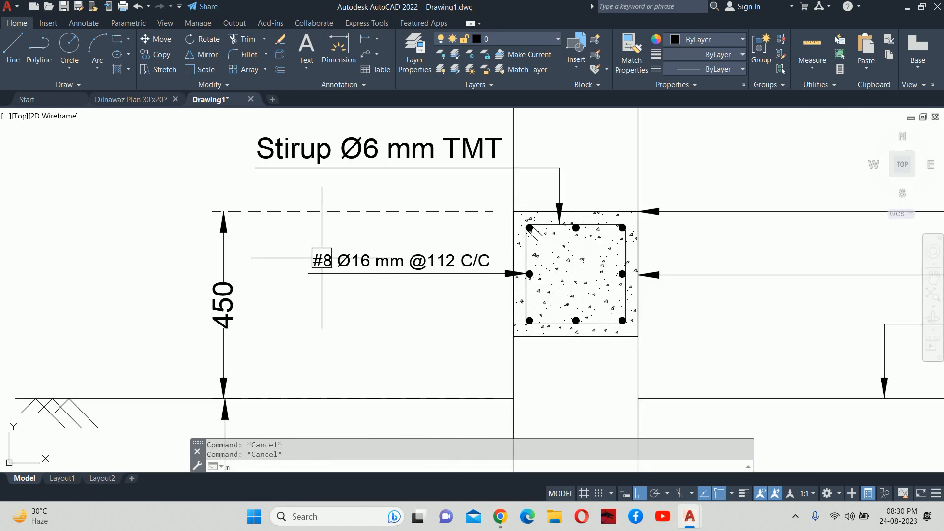
type("a")
key("Return")
left_click(321, 259)
left_click(268, 147)
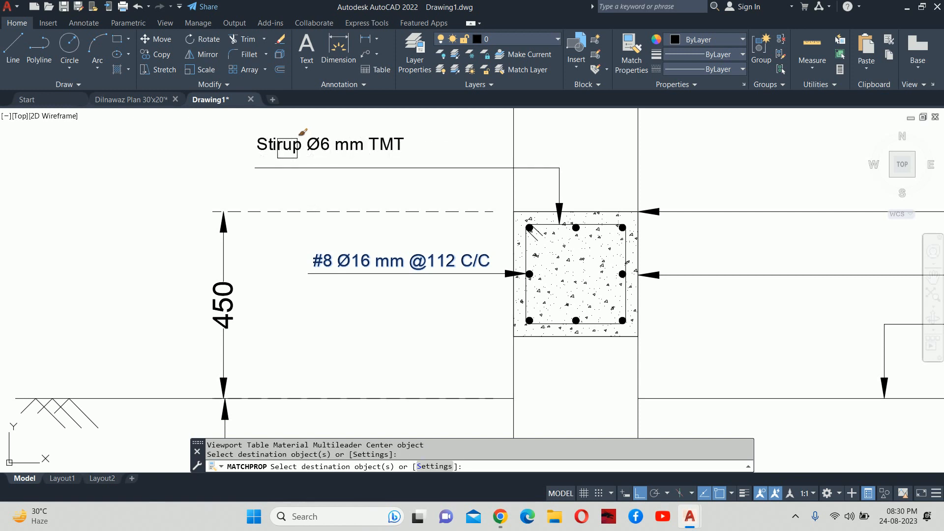
key("Escape")
key("Escape")
- Stretch the "Stirup Ø6 mm TMT" label and its leader's tail end horizontally right by about 196 mm
type("s")
key("Return")
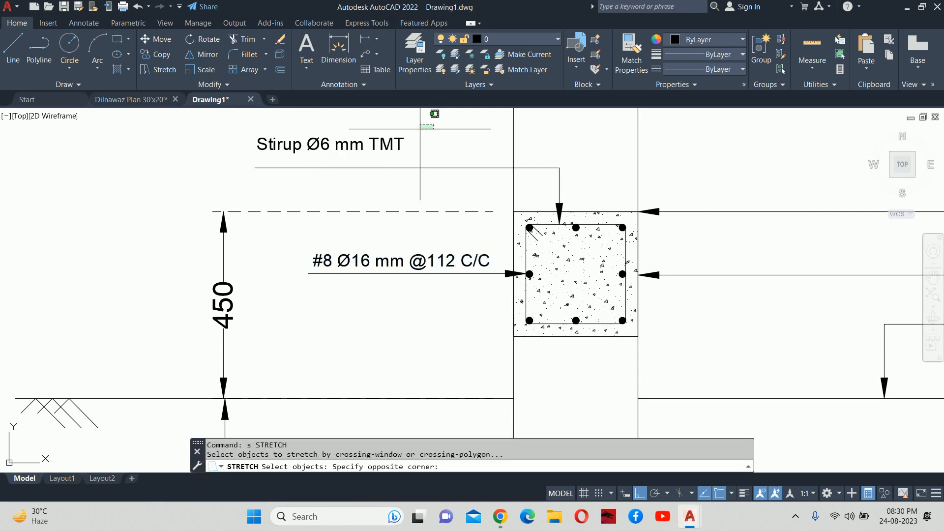
left_click(212, 191)
key("Return")
left_click(241, 198)
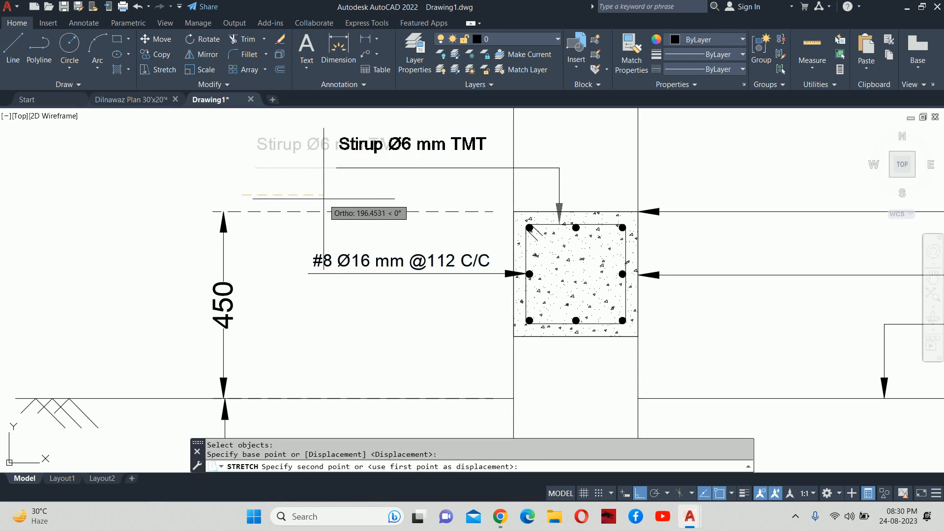
left_click(323, 199)
- Shift the "Stirup Ø6 mm TMT" label straight down to just above its leader line
key("Return")
left_click(475, 148)
key("Return")
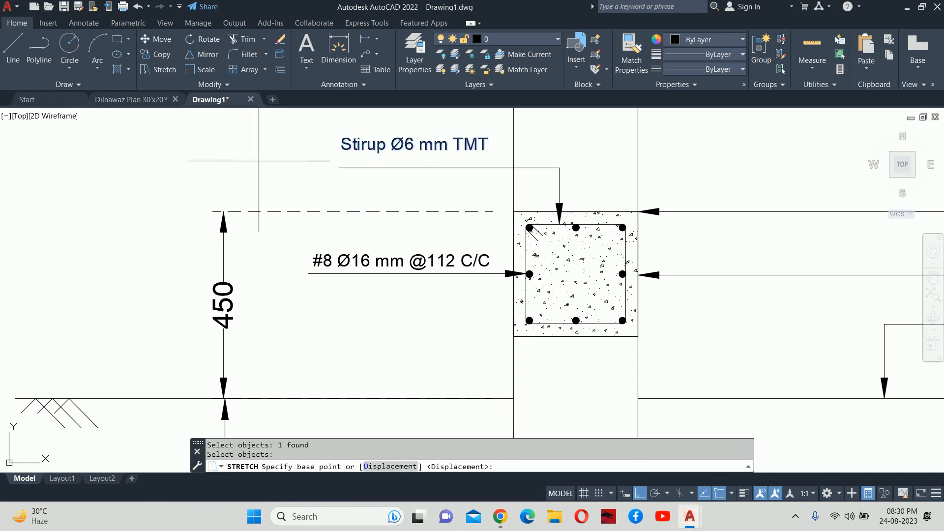
left_click(253, 164)
key("Escape")
key("Escape")
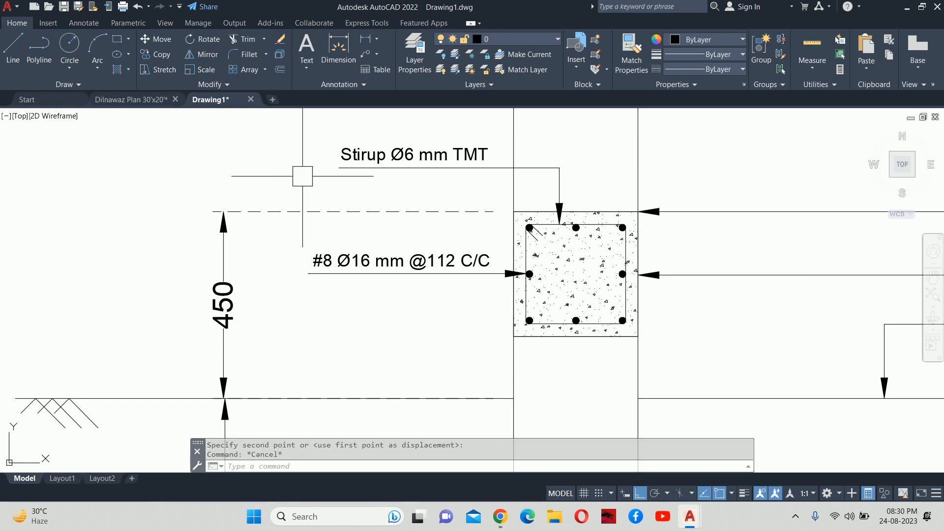
- Use Stretch to shift the entire column and footing section straight up by about 1600 mm, closer beneath the top view
scroll(418, 210, "down", 5)
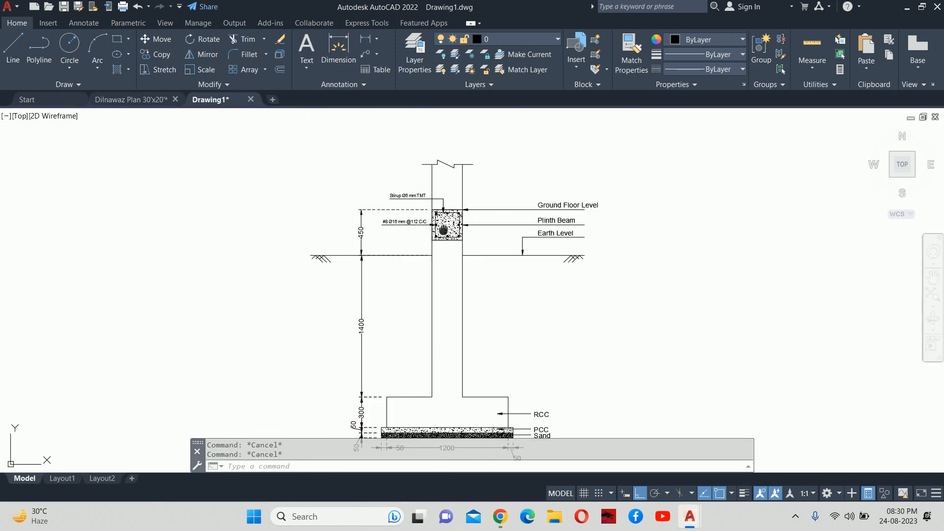
middle_click_drag(417, 210, 418, 189)
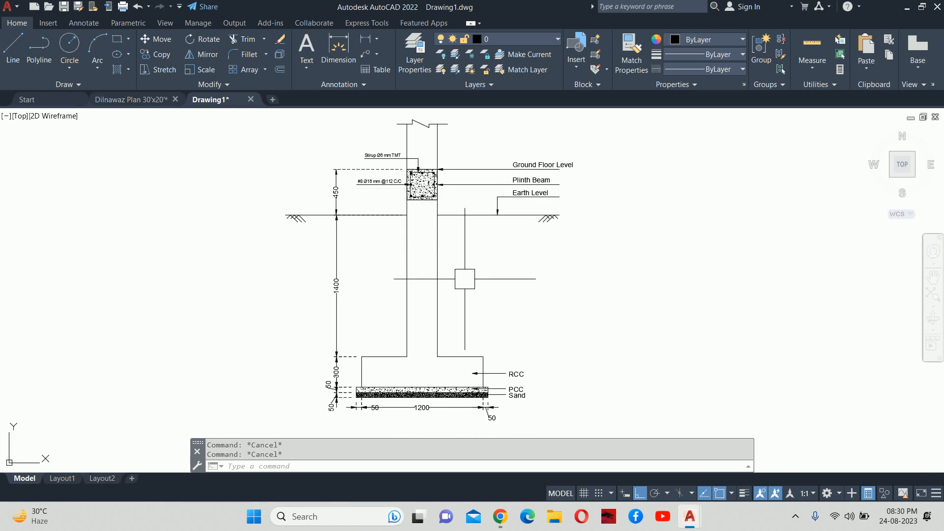
scroll(464, 278, "down", 5)
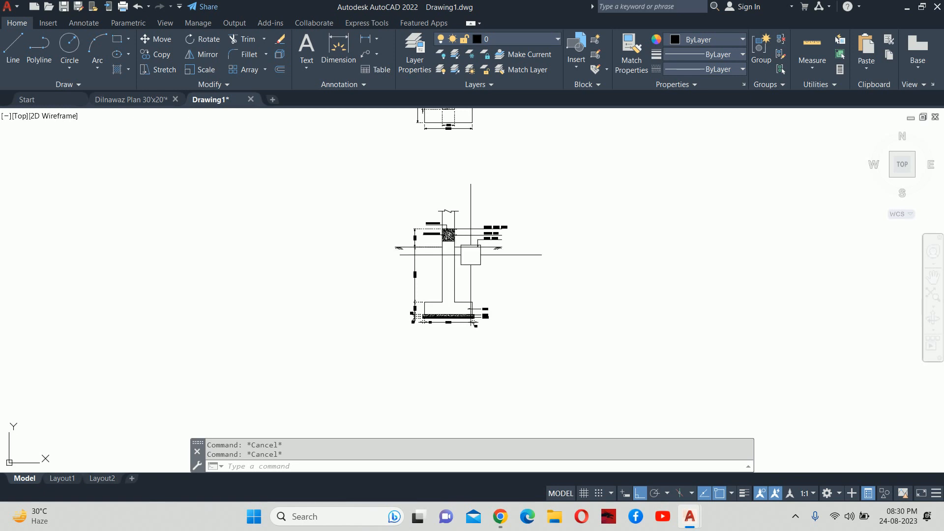
type("s")
key("Return")
left_click(553, 355)
left_click(276, 208)
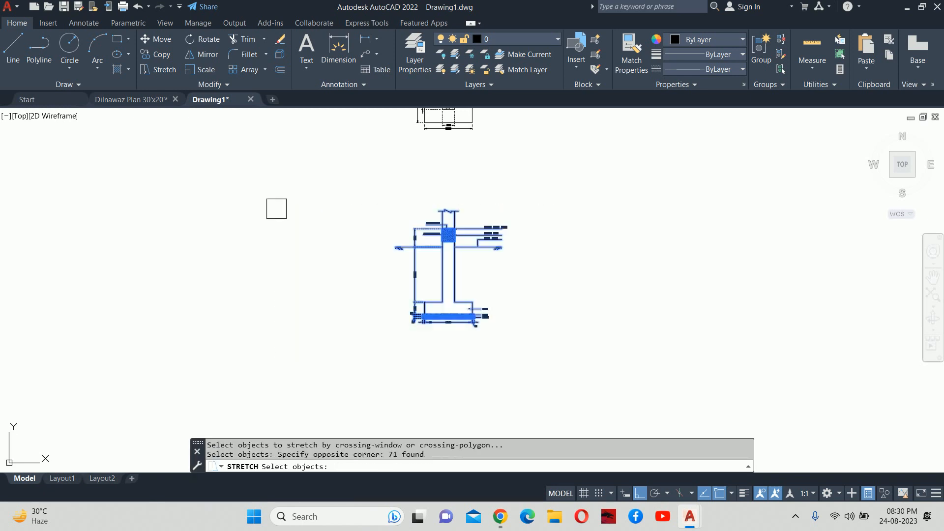
key("Return")
left_click(282, 228)
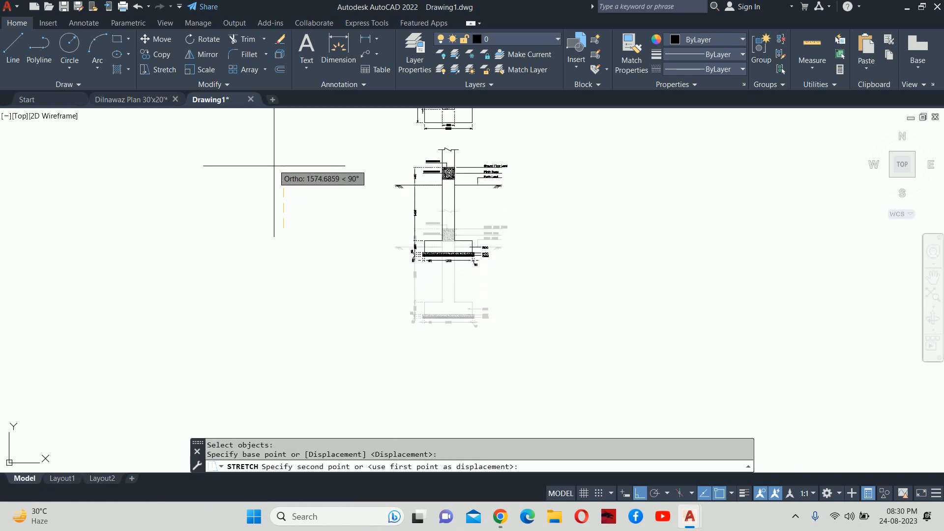
left_click(273, 163)
key("Escape")
middle_click_drag(394, 165, 364, 205)
key("Escape")
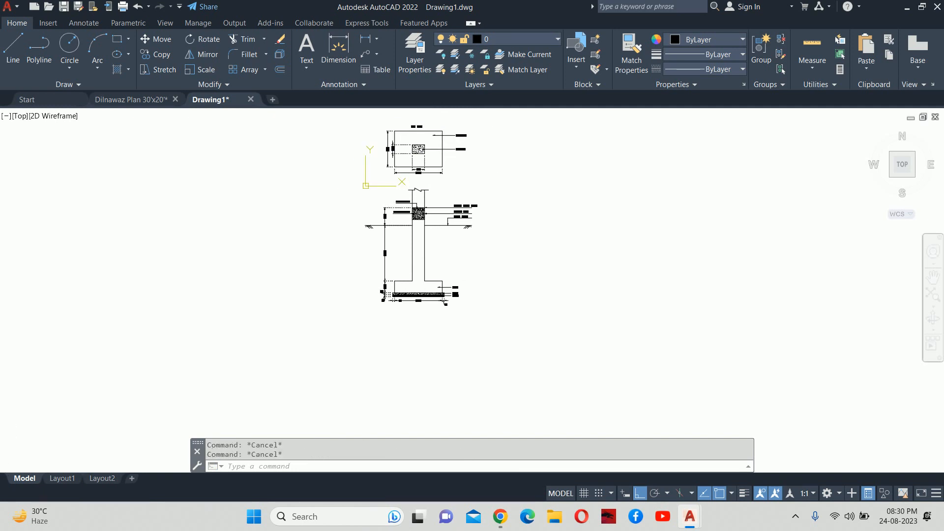
- Copy the "Top View" title straight down to below the footing section's bottom dimensions
scroll(413, 166, "up", 2)
type("o")
middle_click_drag(414, 149, 385, 202)
key("Return")
key("Escape")
type("co")
key("Return")
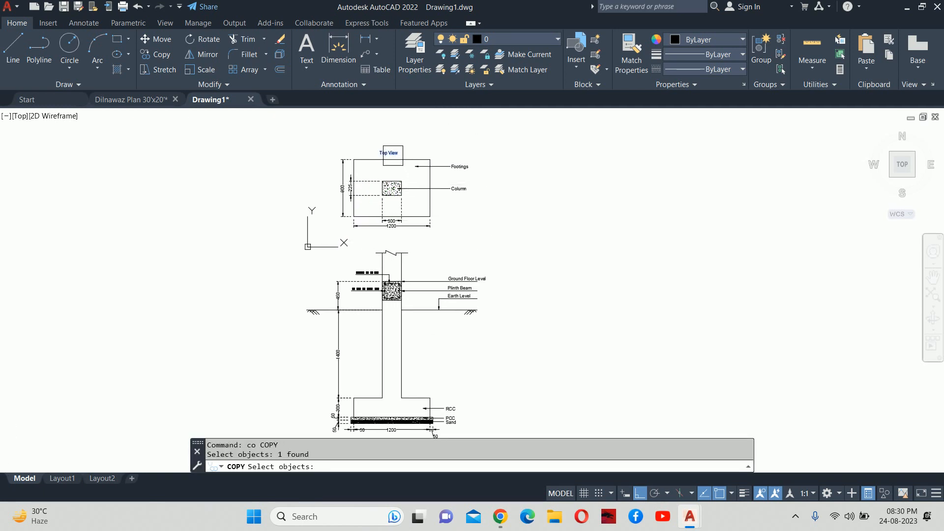
key("Return")
left_click(536, 187)
middle_click_drag(554, 332, 533, 173)
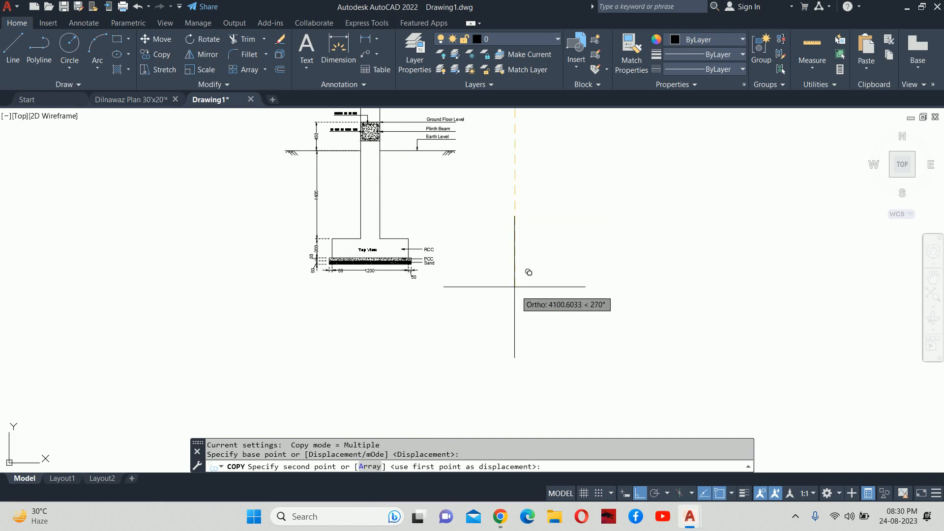
left_click(521, 317)
key("Escape")
key("Escape")
key("Escape")
scroll(395, 294, "up", 3)
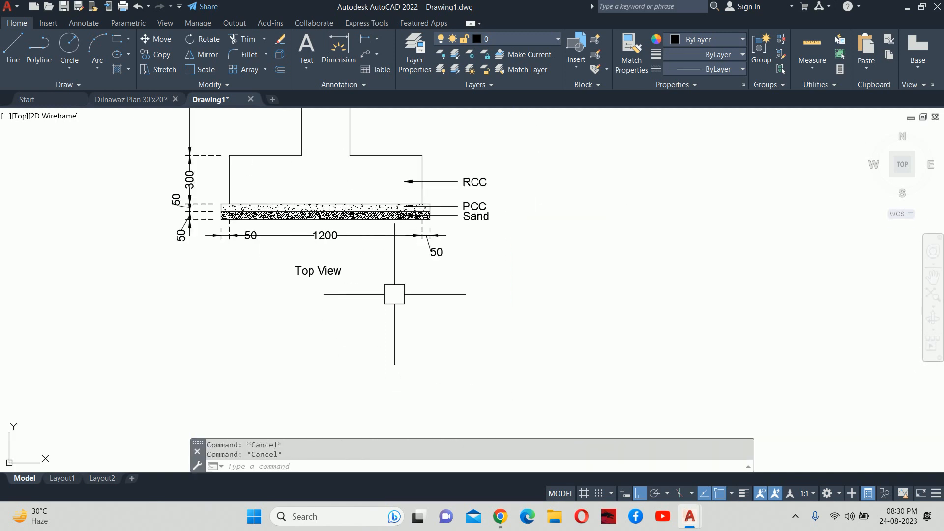
- Change the copied title's text to "Typical Section Of Footing"
left_click(315, 271)
key("ctrl+a")
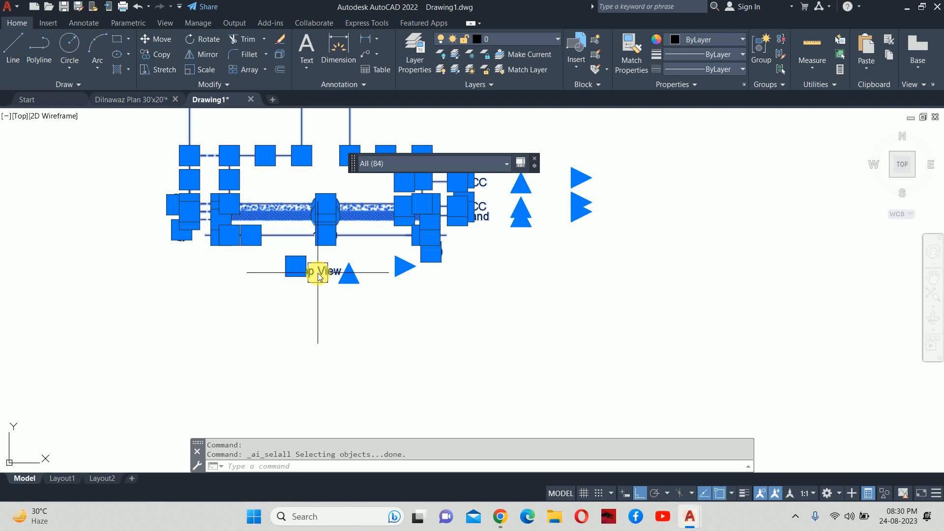
key("Escape")
scroll(319, 274, "up", 4)
double_click(320, 274)
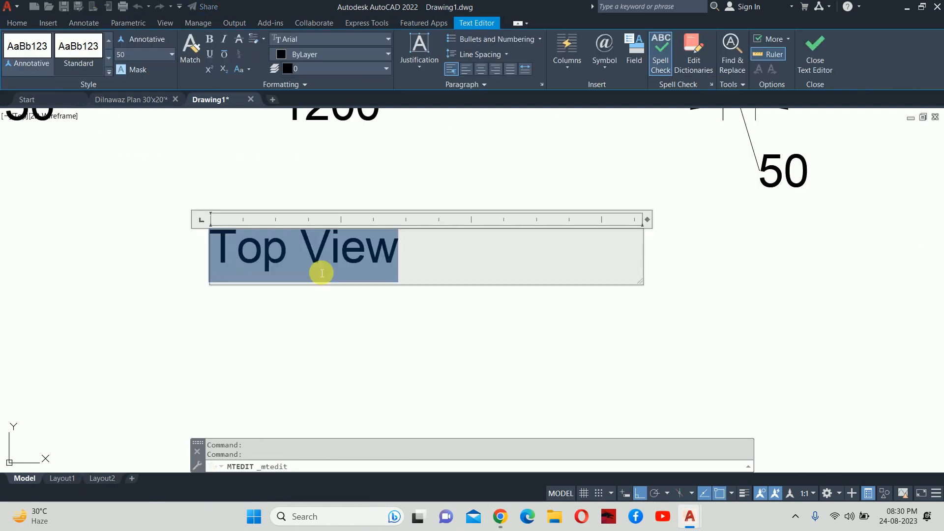
type("Typi")
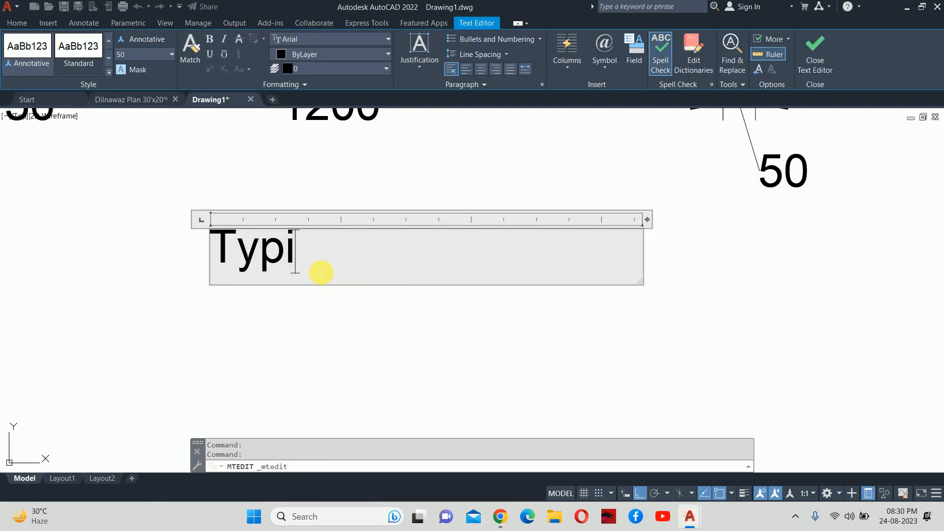
type("cal Section Of")
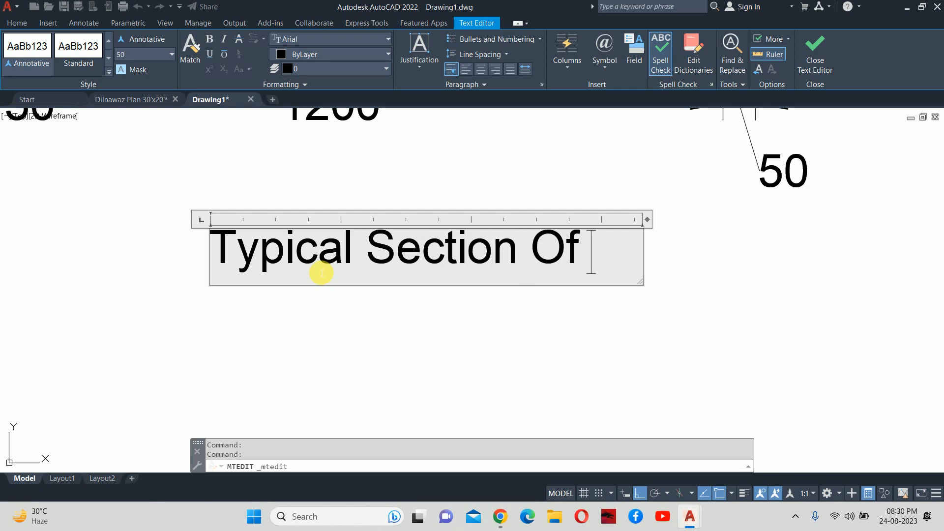
type(" Footing")
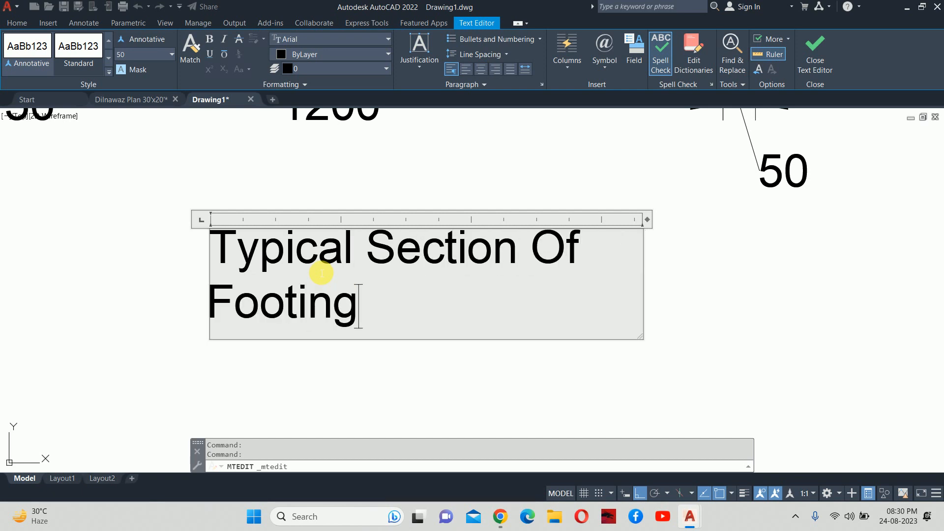
left_click(116, 294)
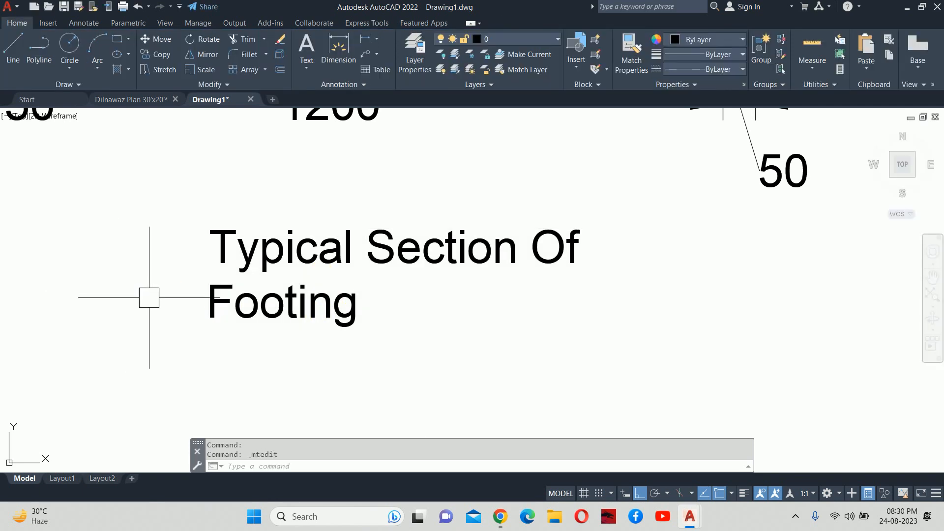
- Move the "Typical Section Of Footing" title horizontally to the left, beneath the left part of the footing's 1200 dimension
scroll(259, 273, "down", 4)
left_click(265, 268)
type("m")
key("Return")
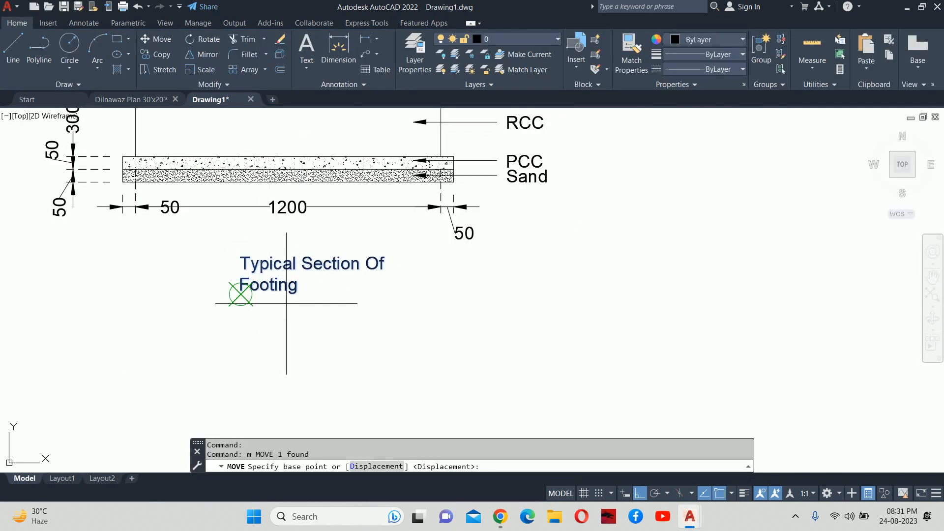
left_click(295, 316)
left_click(197, 333)
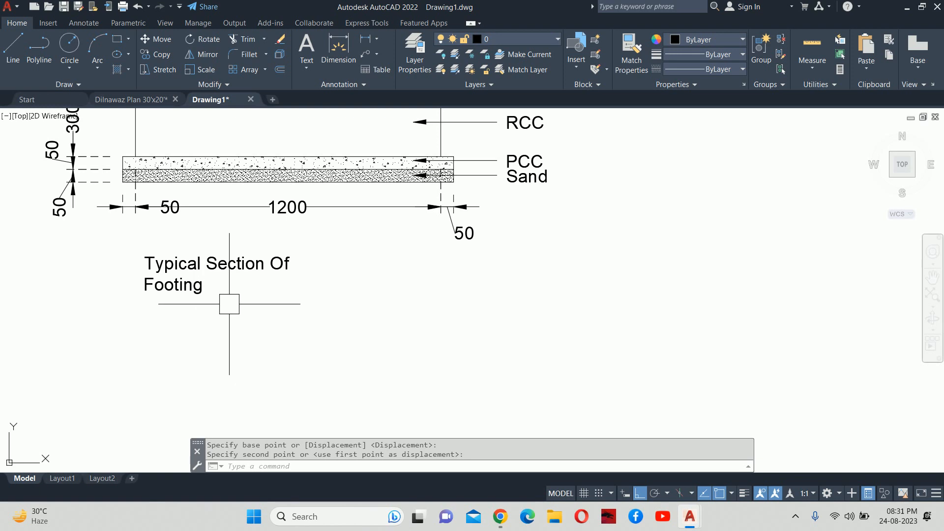
- Widen the section title's text frame so that "Typical Section Of Footing" fits on one line
left_click(198, 274)
middle_click_drag(261, 300, 219, 370)
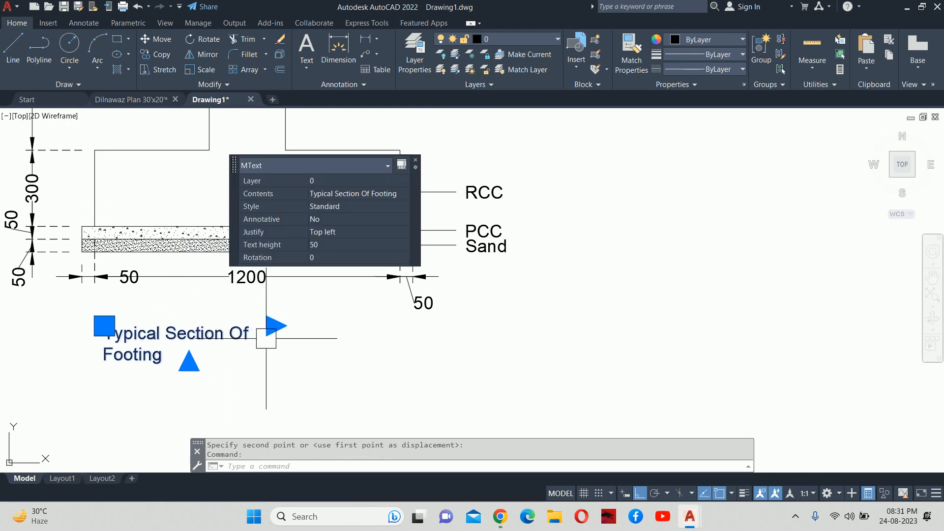
left_click(266, 338)
left_click(273, 325)
left_click(274, 325)
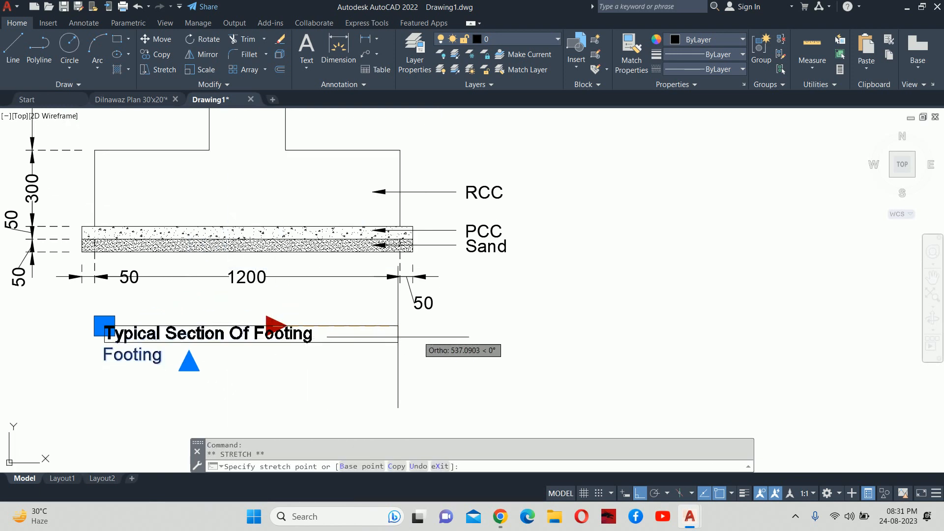
key("Escape")
key("Escape")
- Move the single-line section title slightly to the right, toward the middle of the footing
type("m")
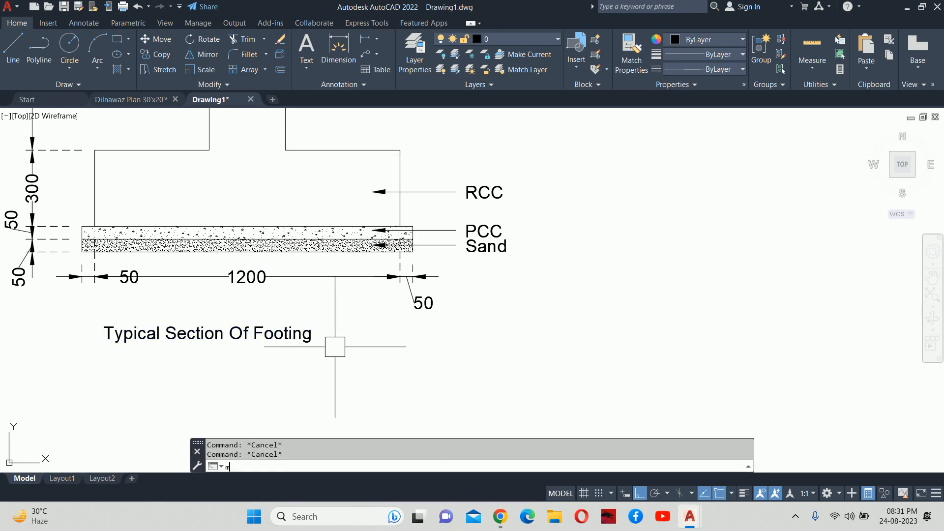
key("Return")
left_click(315, 336)
key("Return")
left_click(308, 382)
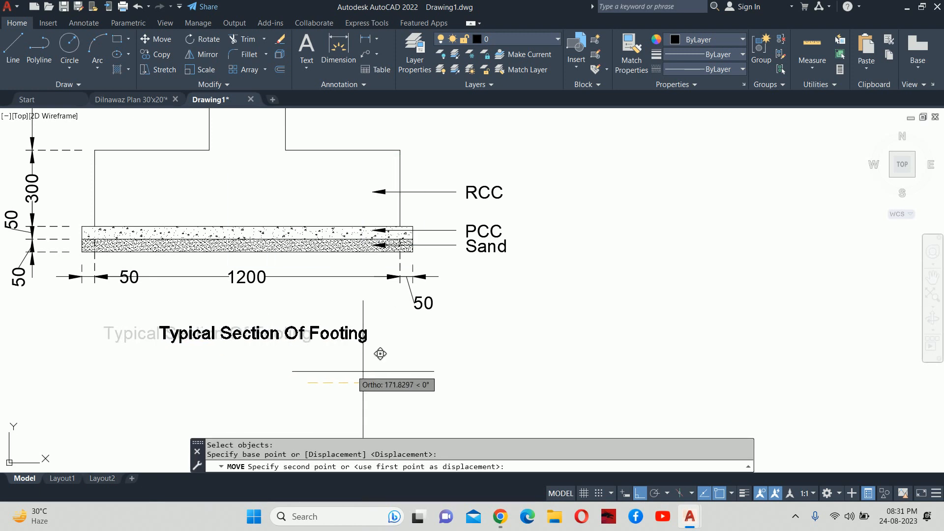
key("Escape")
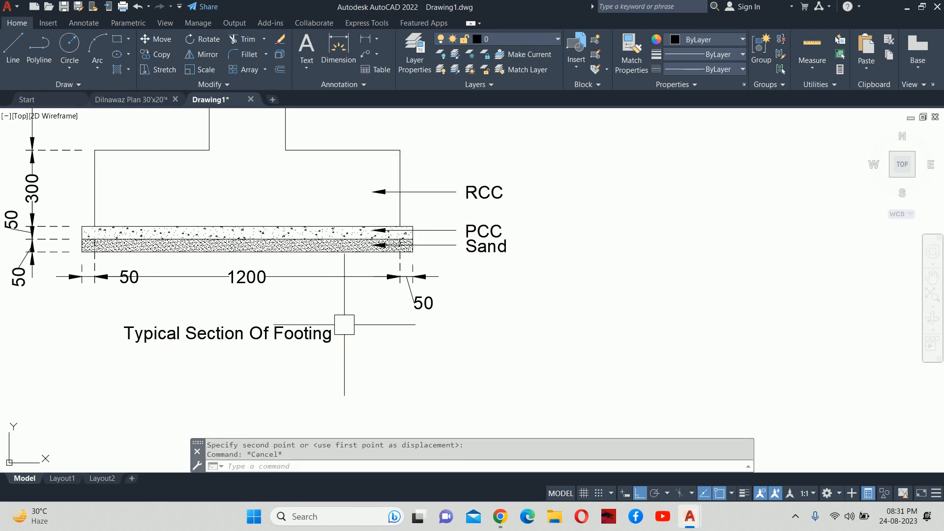
- Shift the section title about 70 mm further right to centre it beneath the footing's 1200 dimension
scroll(319, 331, "up", 2)
left_click(295, 339)
type("m")
key("Return")
left_click(298, 353)
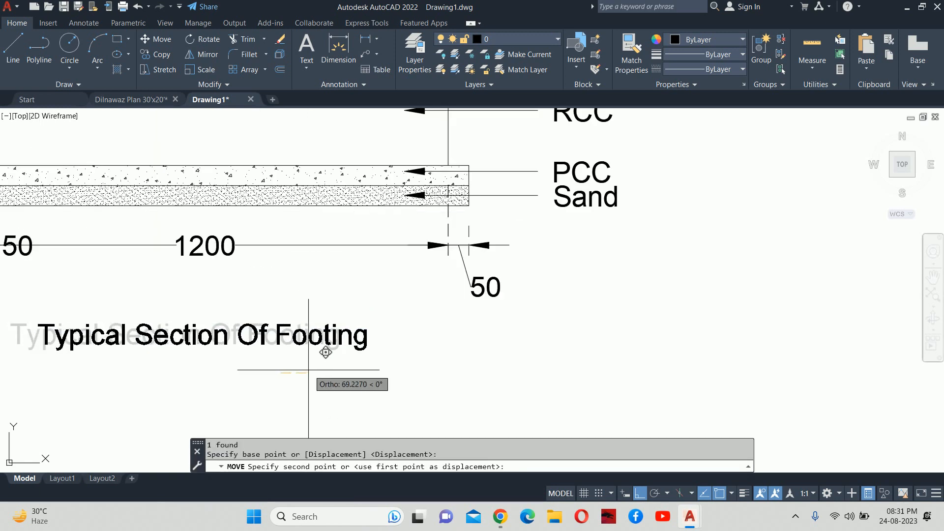
key("Escape")
key("Escape")
scroll(310, 344, "down", 5)
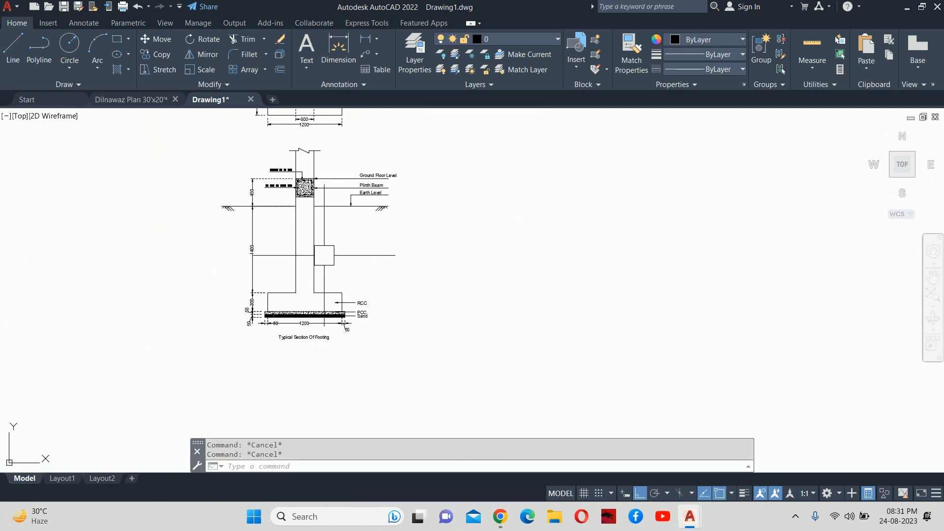
mouse_move(324, 255)
middle_mouse_down()
mouse_move(356, 309)
mouse_move(370, 314)
middle_mouse_up()
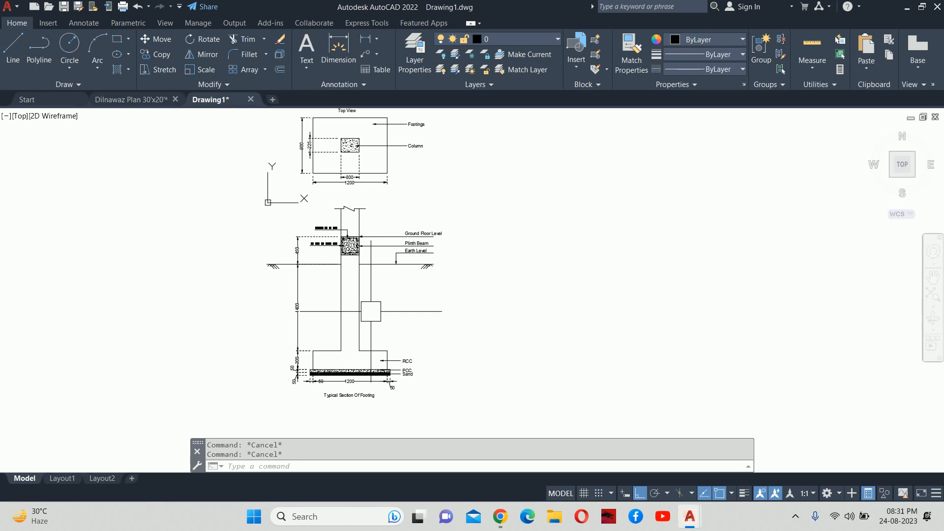